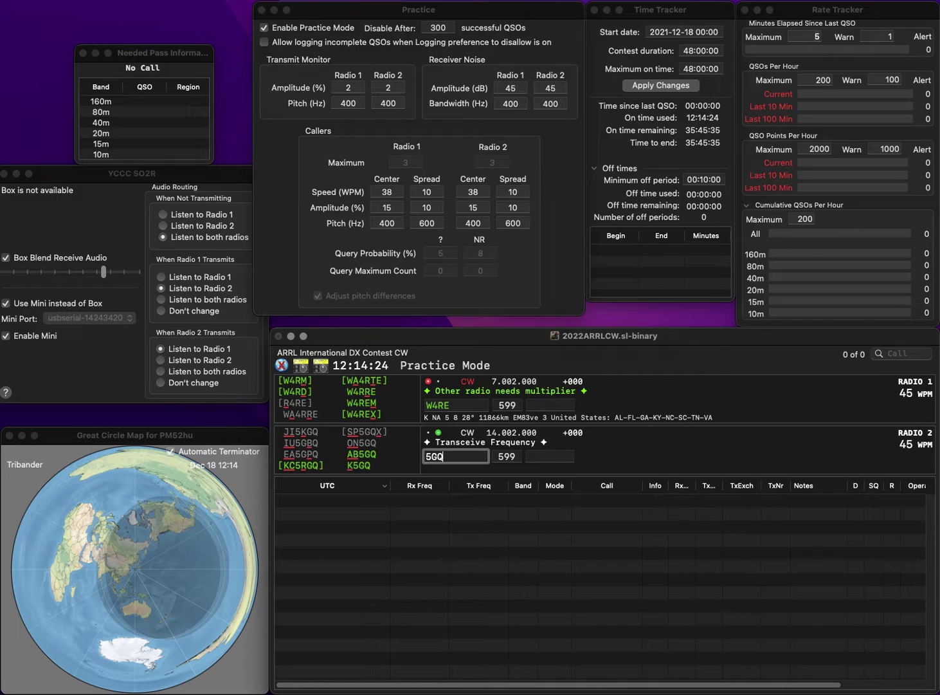
key("Return")
key("Left")
key("Left")
key("BackSpace")
type("5")
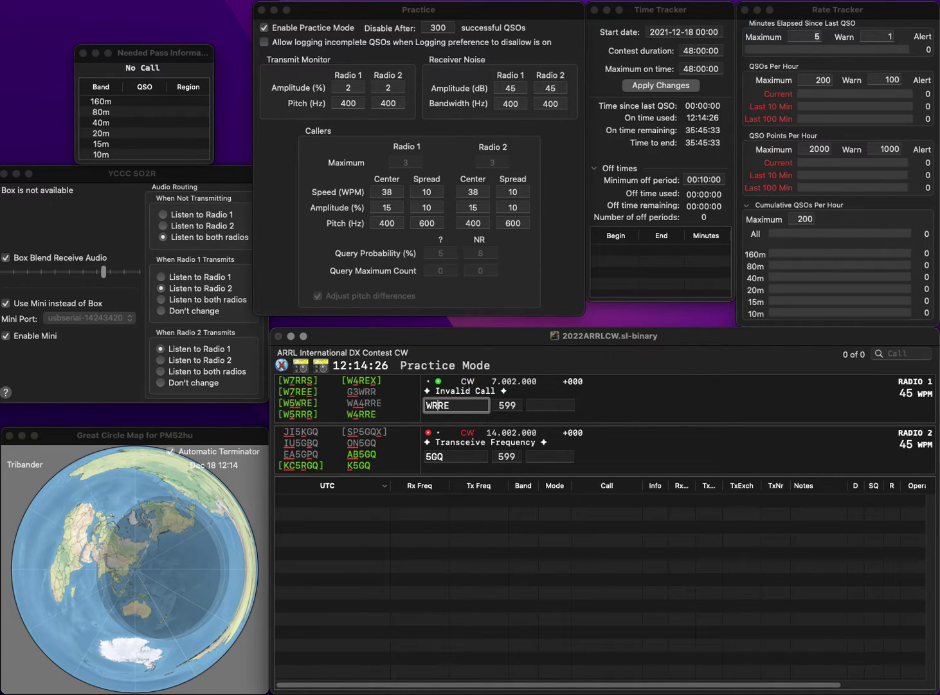
left_click(426, 456)
type("AB")
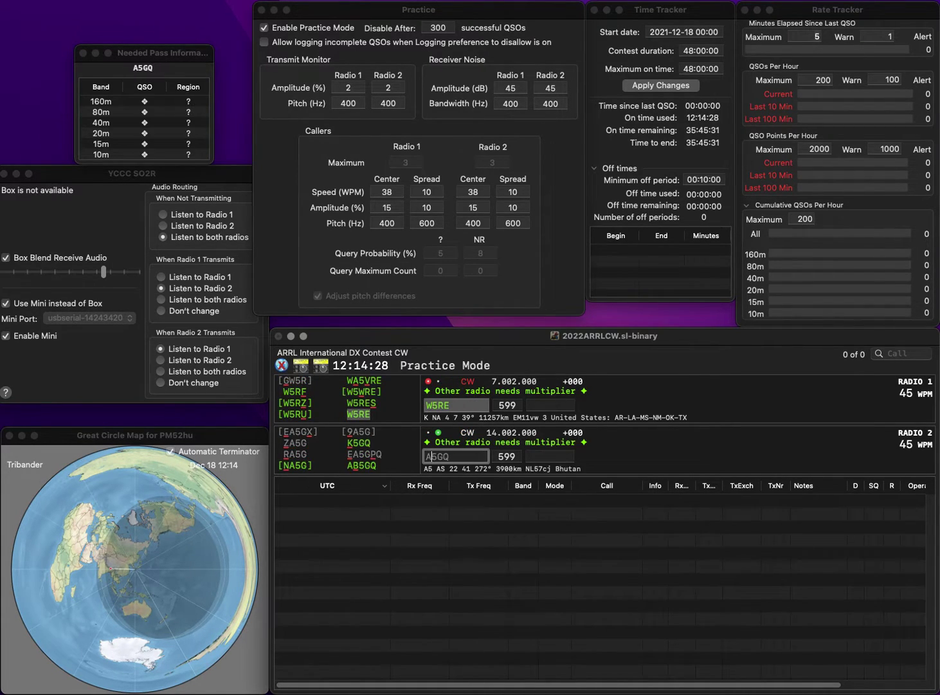
key("Return")
key("space")
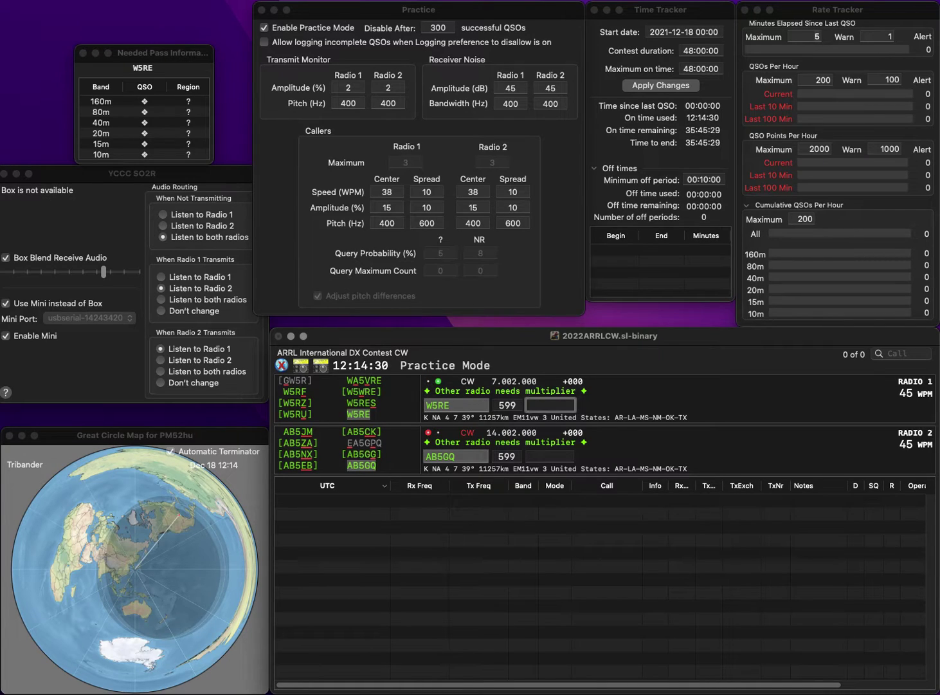
type("NM")
key("Return")
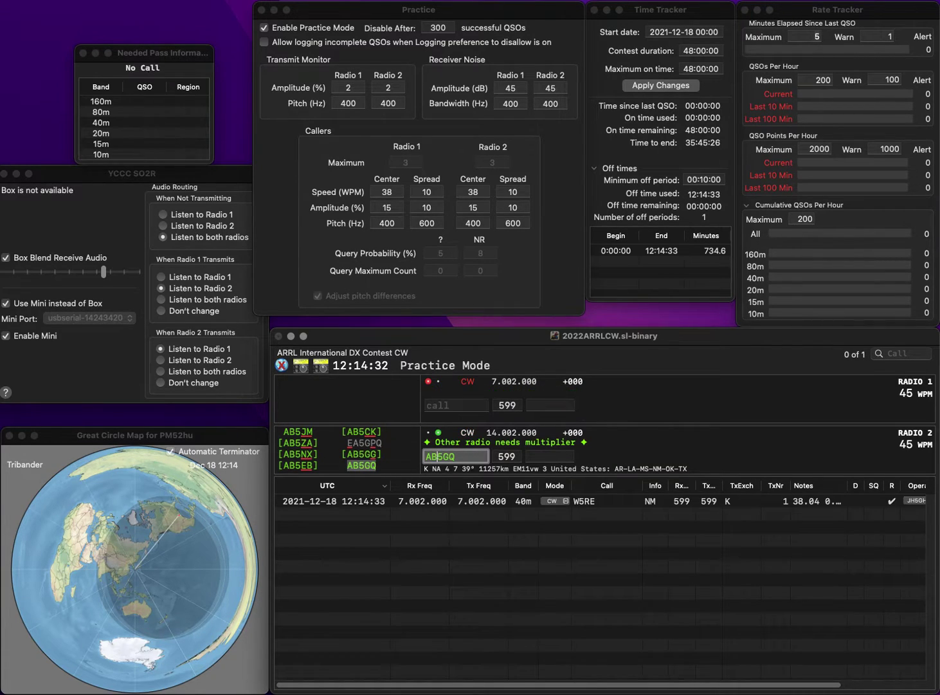
key("space")
type("TX")
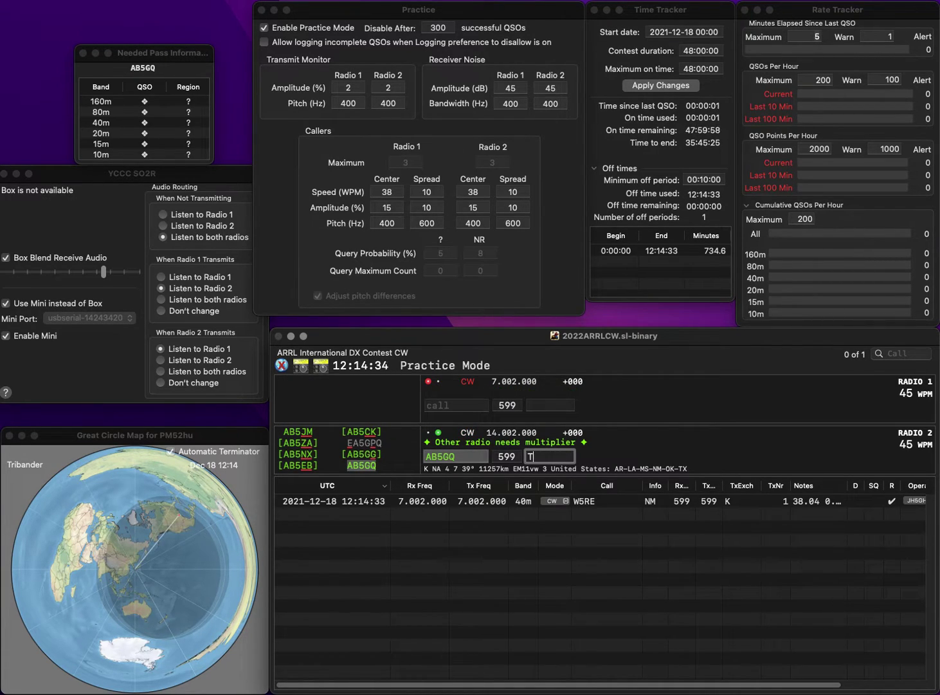
key("Return")
type("KA7")
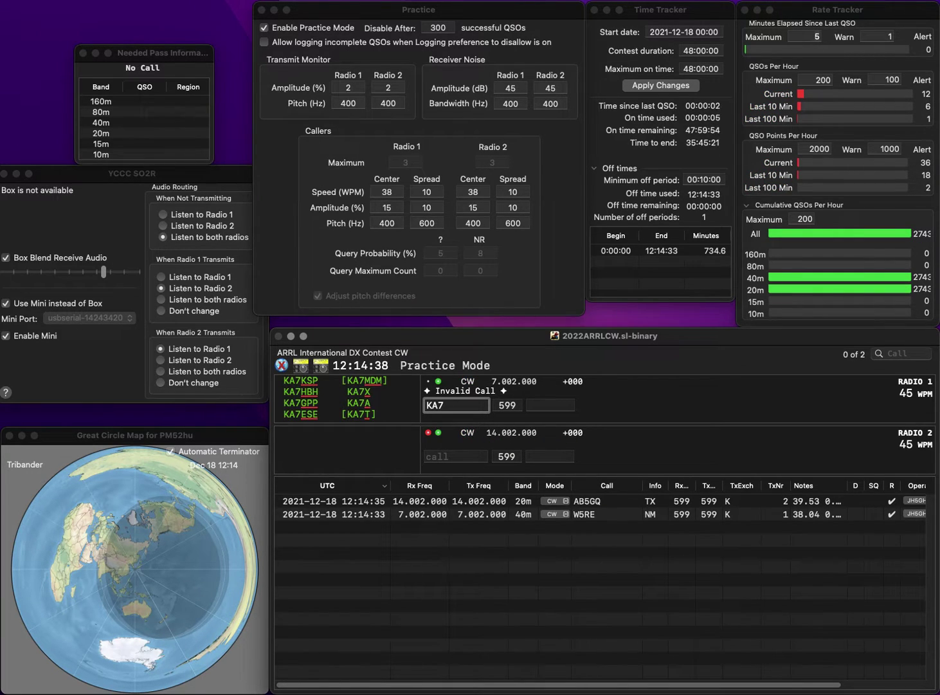
key("Return")
type("K")
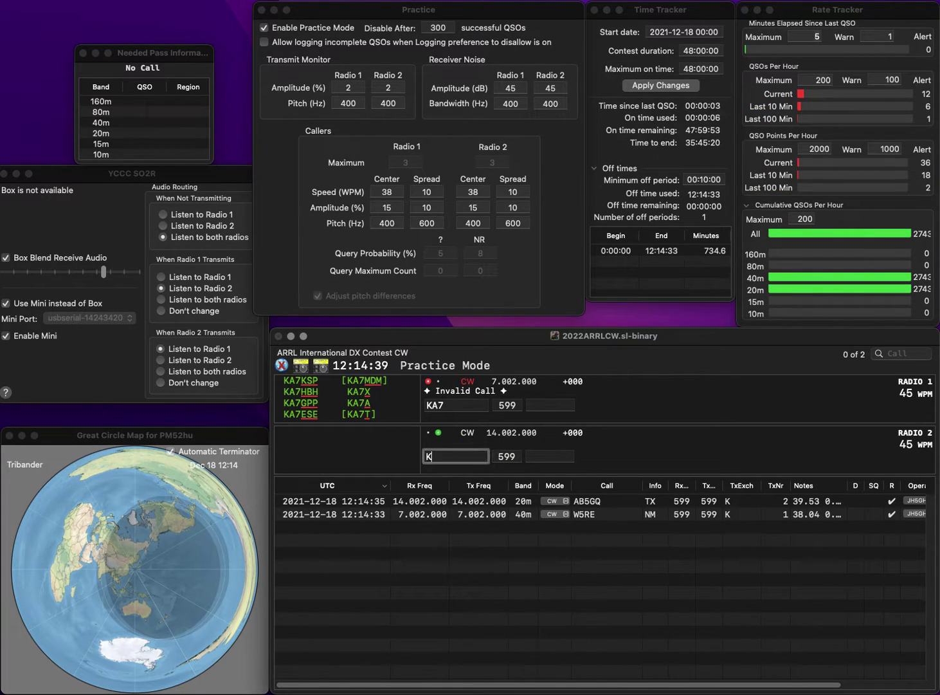
type("D0PGI")
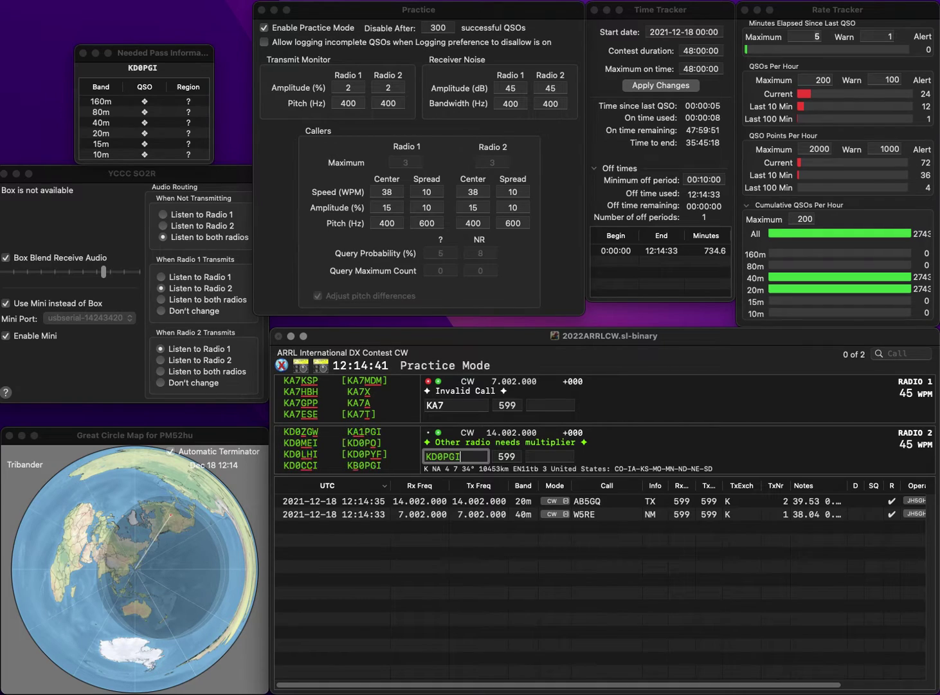
key("Return")
key("BackSpace")
type("9P")
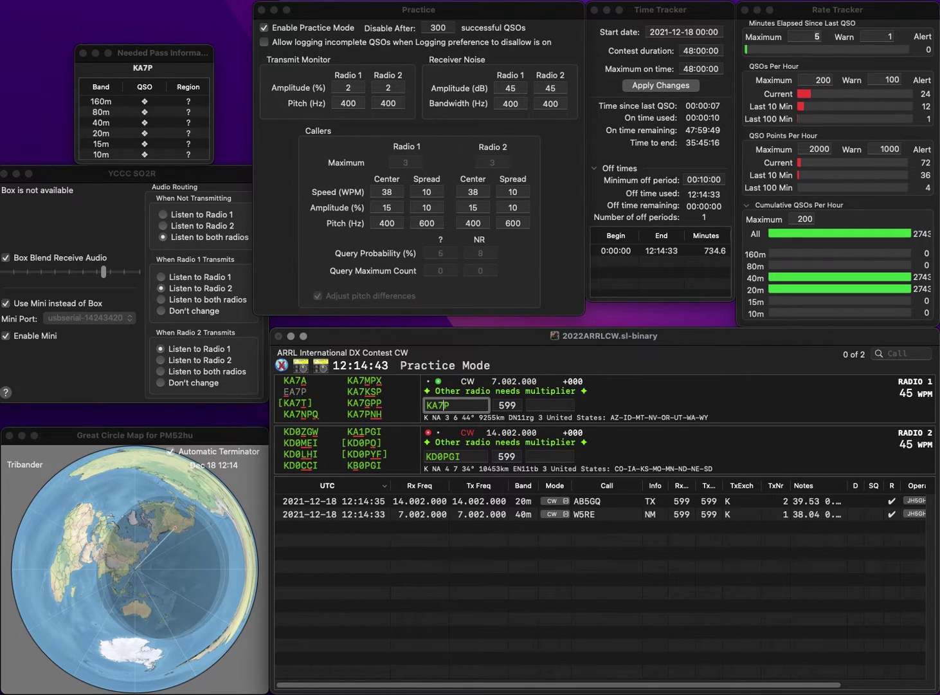
key("Return")
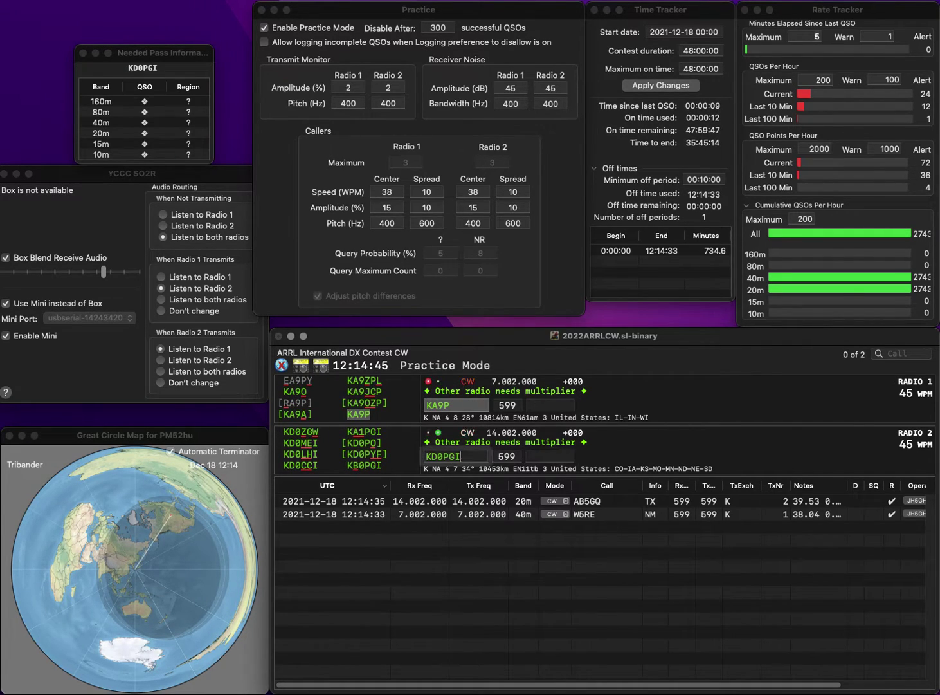
key("Left")
key("Left")
key("BackSpace")
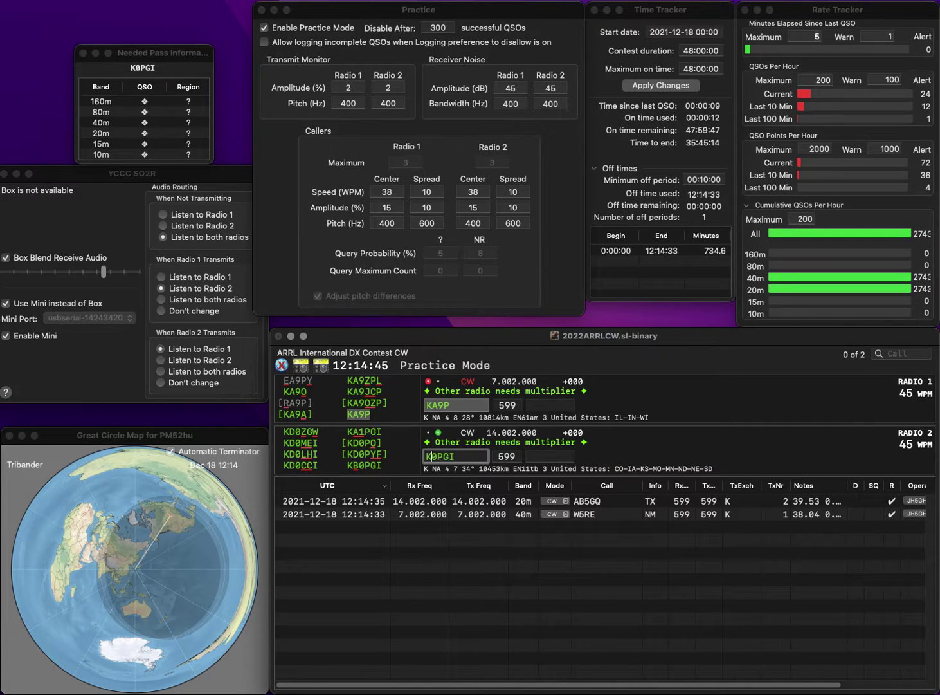
type("B")
key("Return")
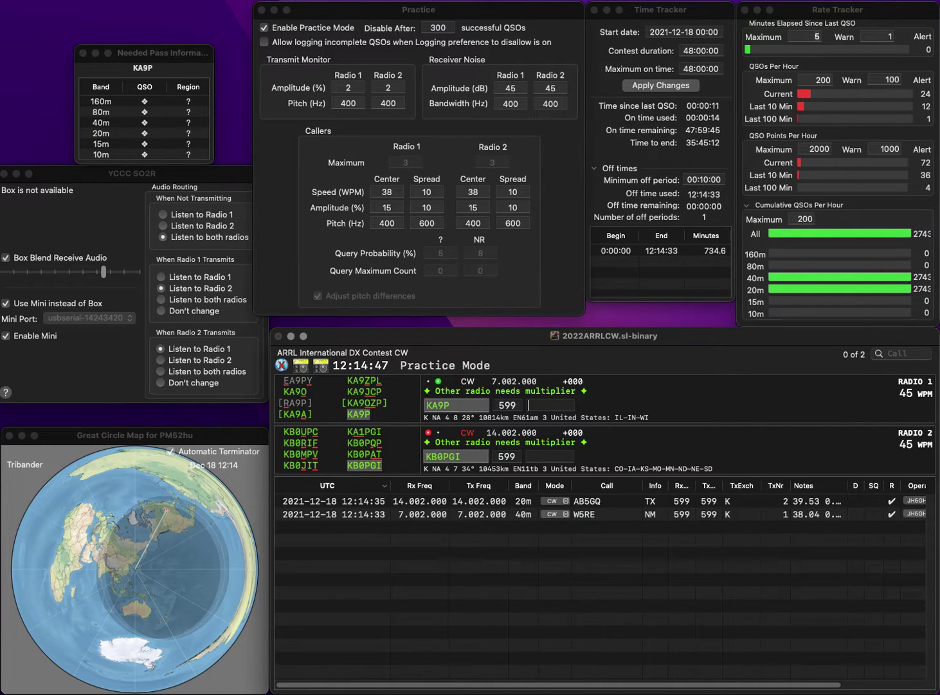
type("IN")
key("Return")
key("Return")
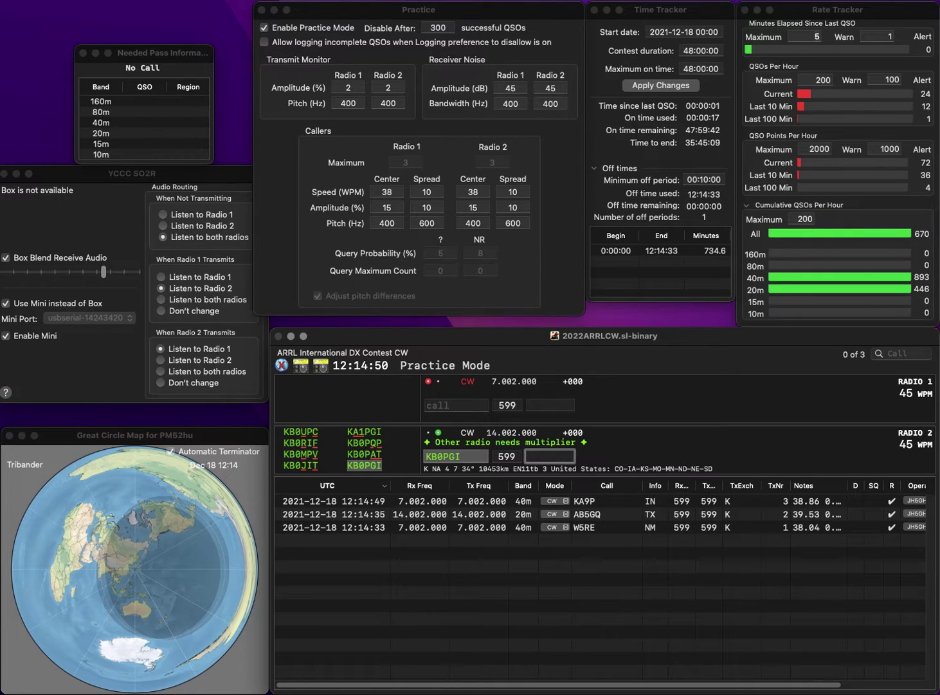
type("IA")
key("Return")
type("WA1")
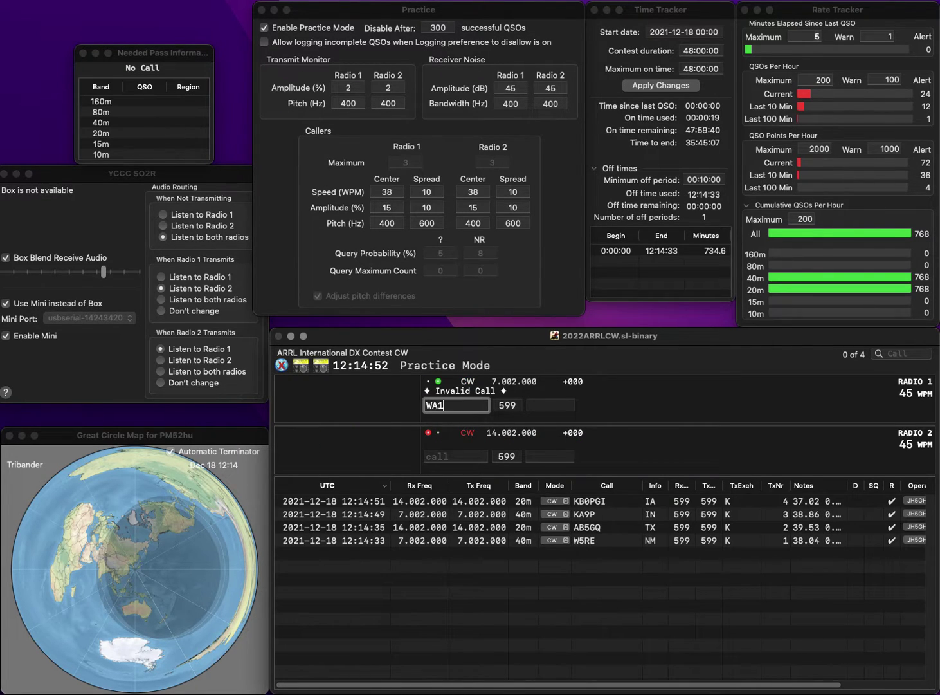
type("DD")
key("Return")
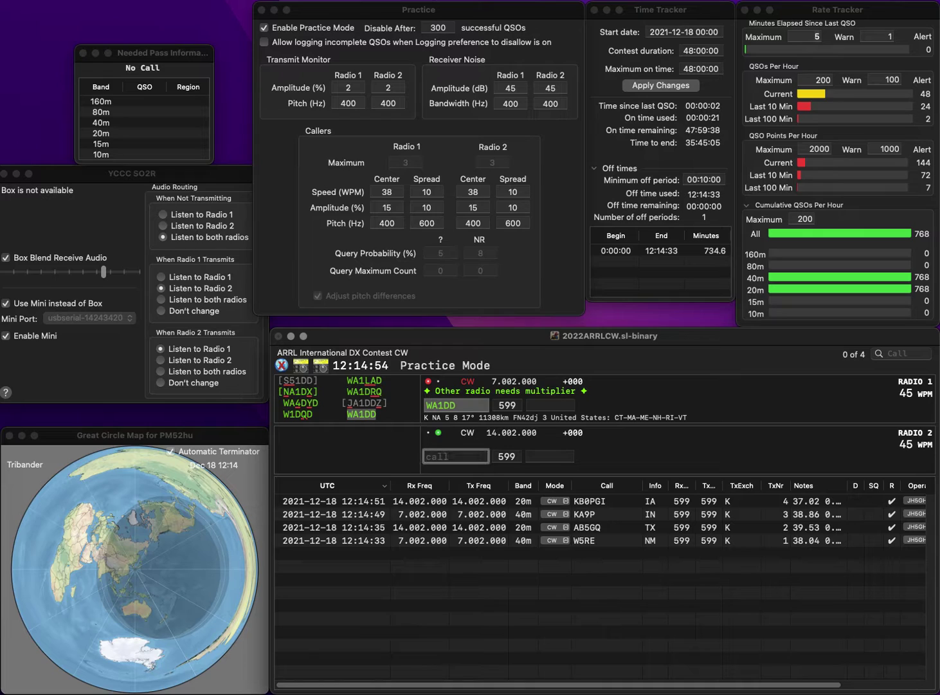
type("K9RM")
key("Return")
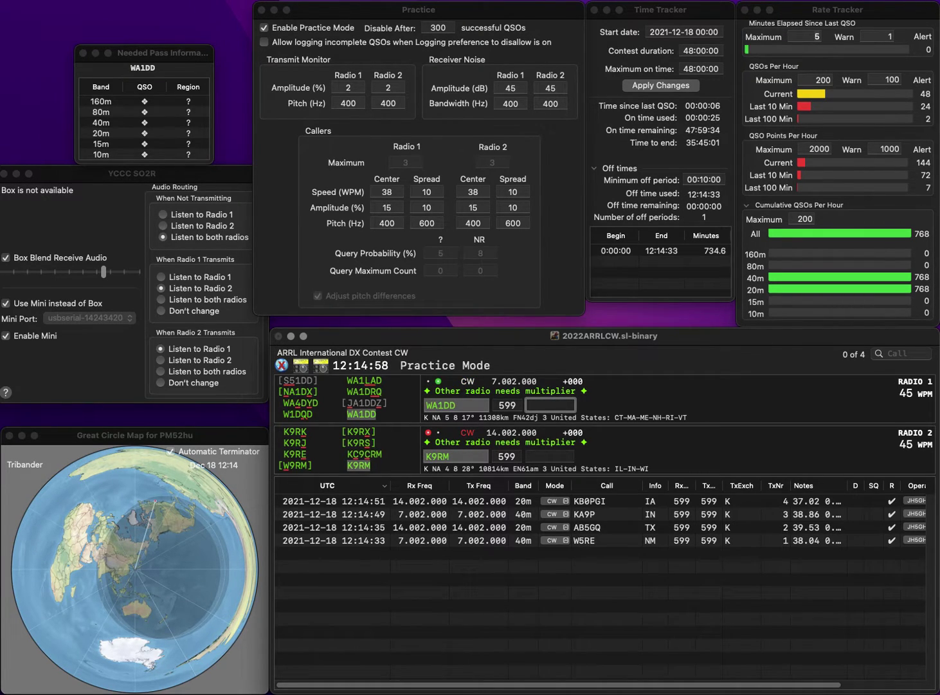
key("Return")
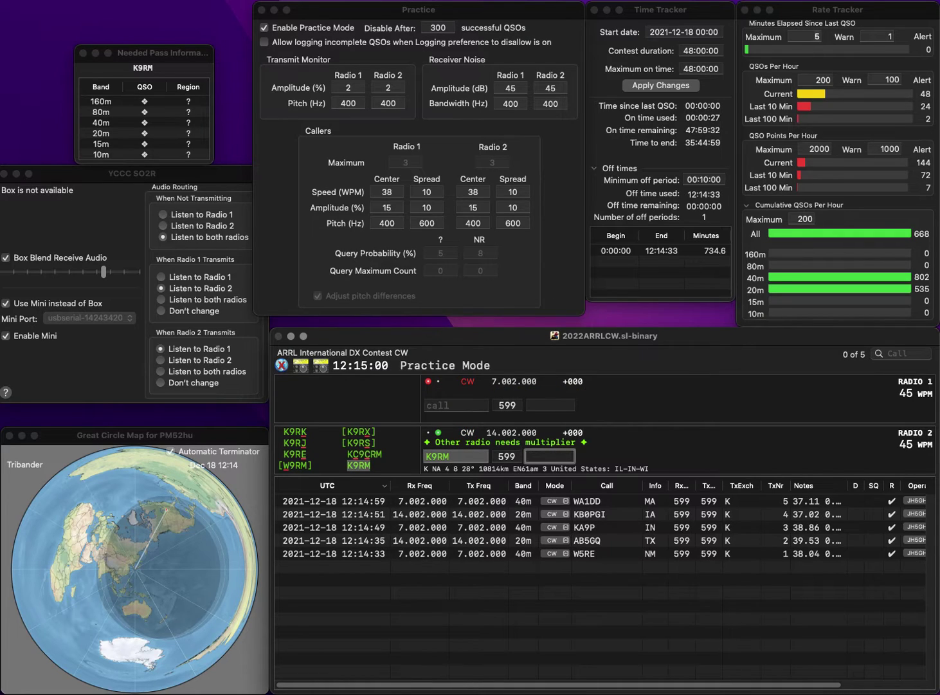
Step: Log K9RM with WI, then call N6ZUF on 40m and correct it to N7ZUF
type("WI")
key("Return")
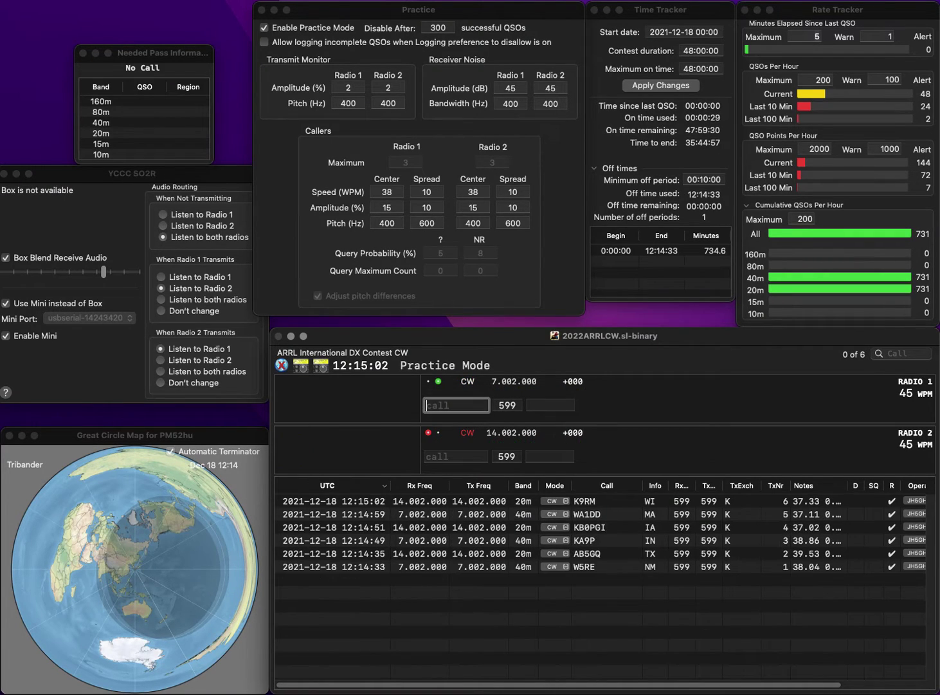
type("N6ZU")
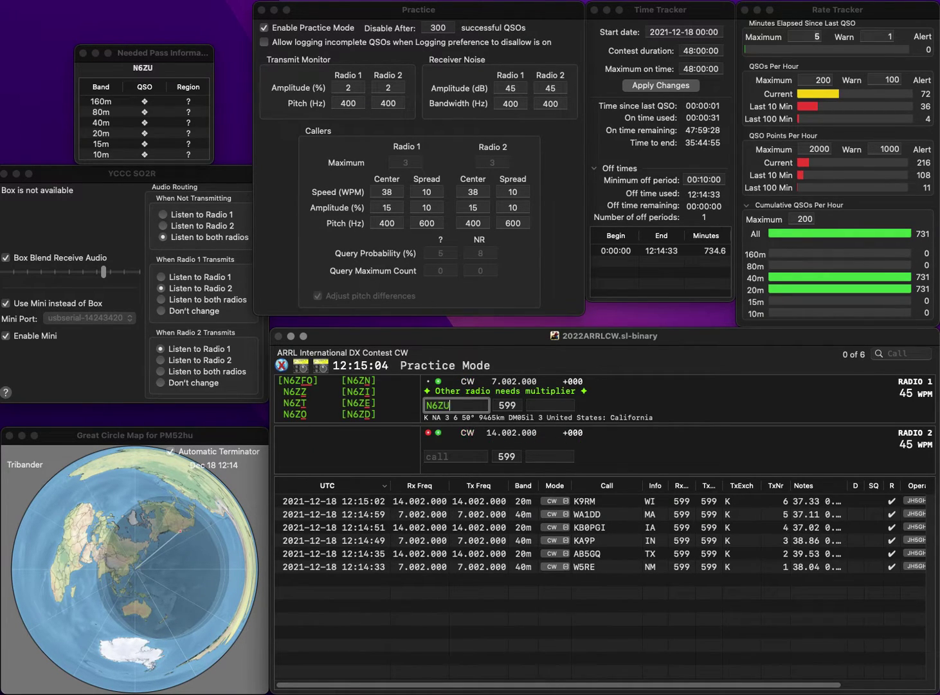
type("F")
key("Return")
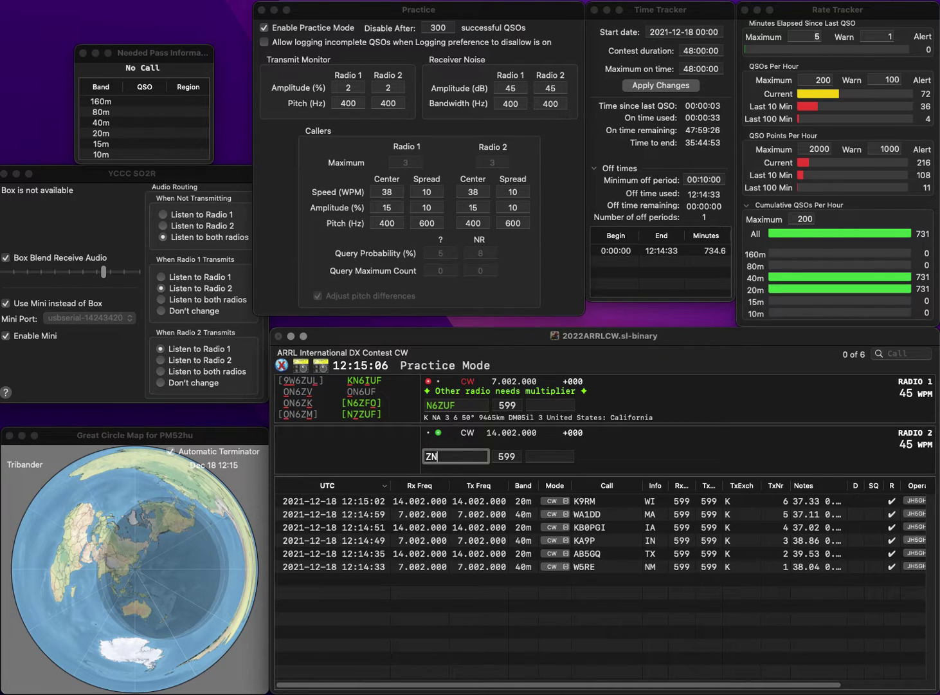
key("Return")
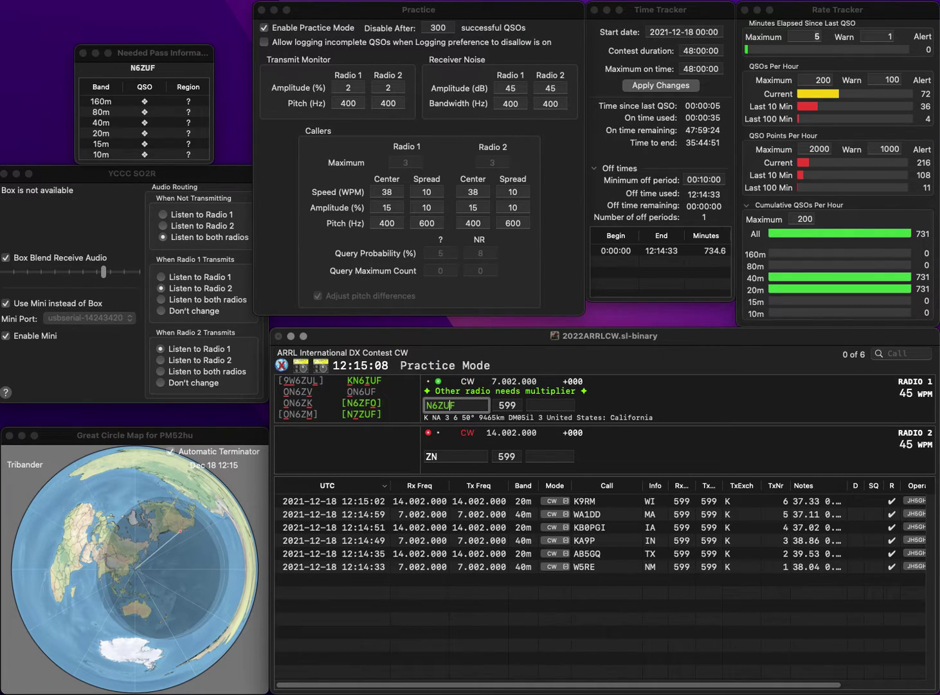
key("Delete")
type("7")
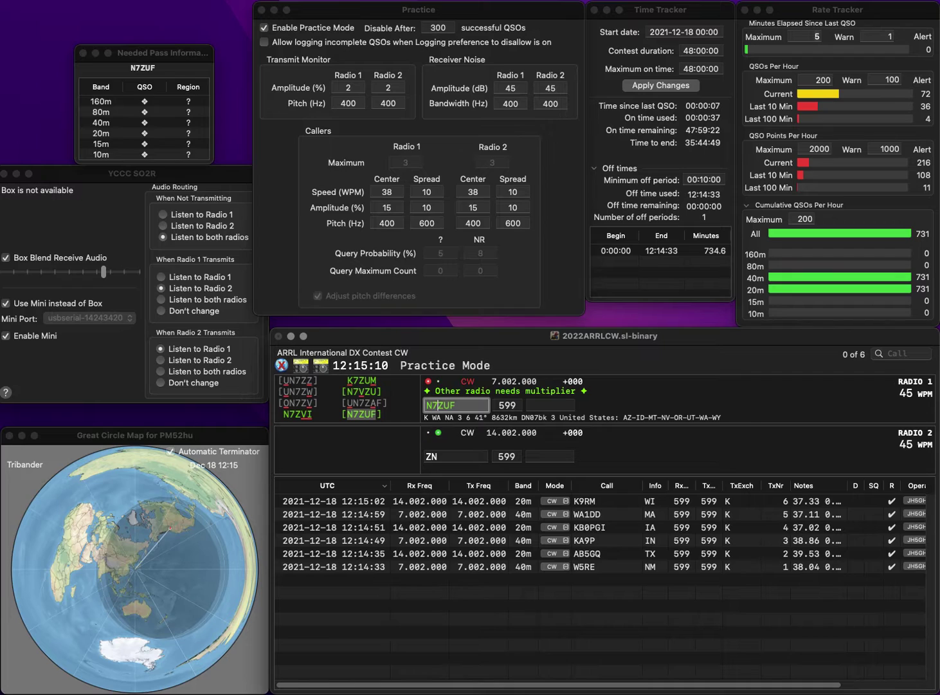
key("Return")
type("N7")
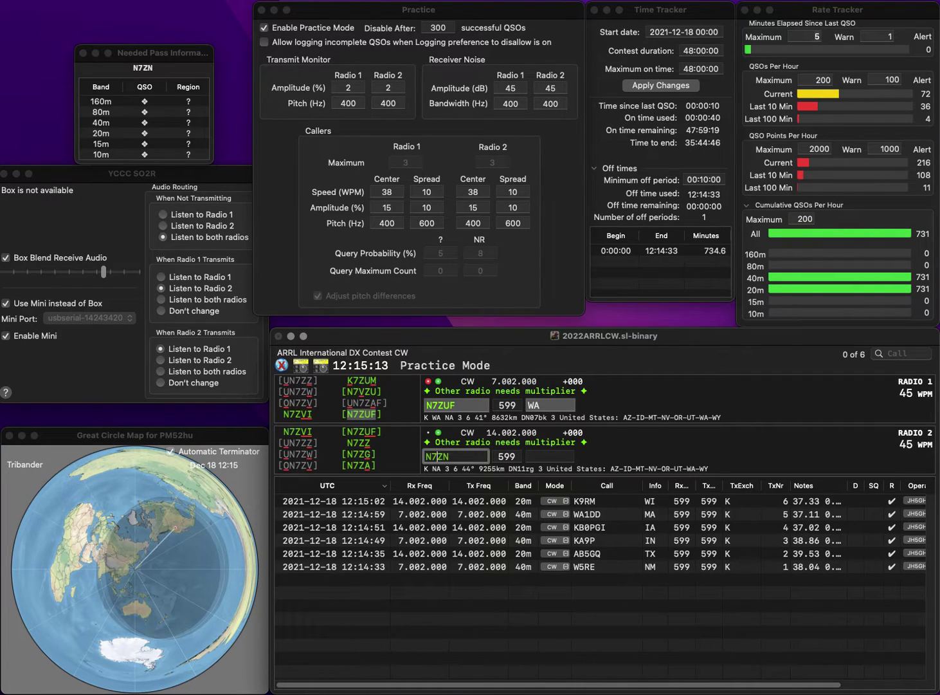
key("Return")
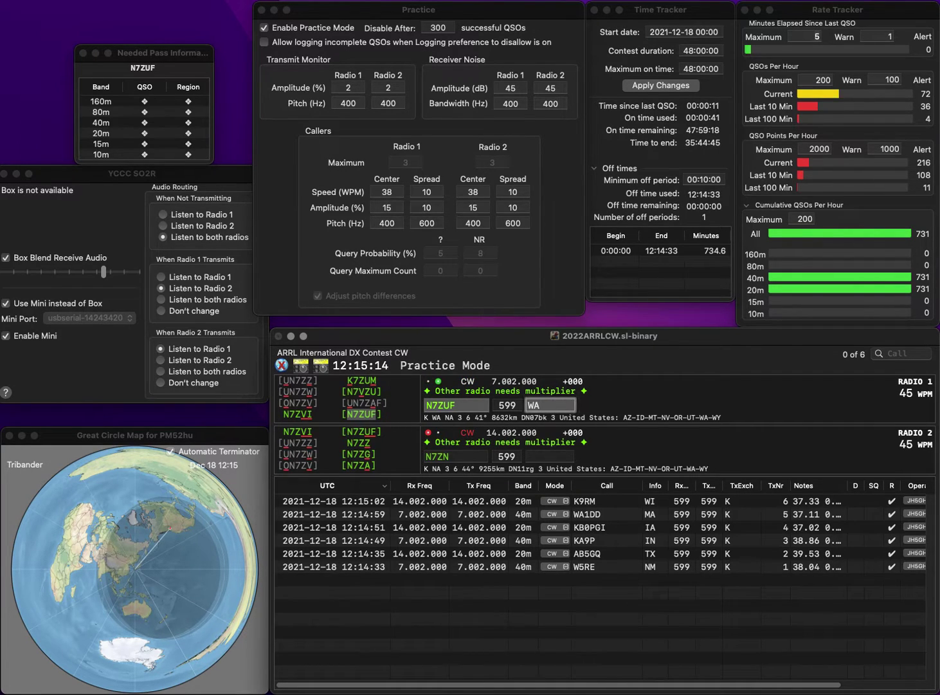
key("Return")
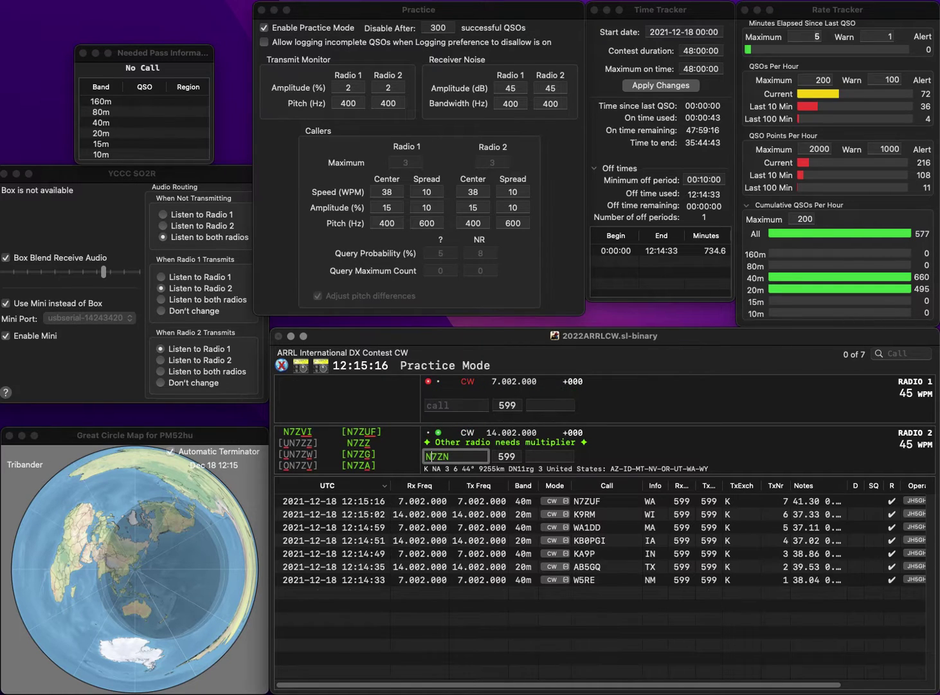
key("Delete")
key("Delete")
key("Delete")
key("Delete")
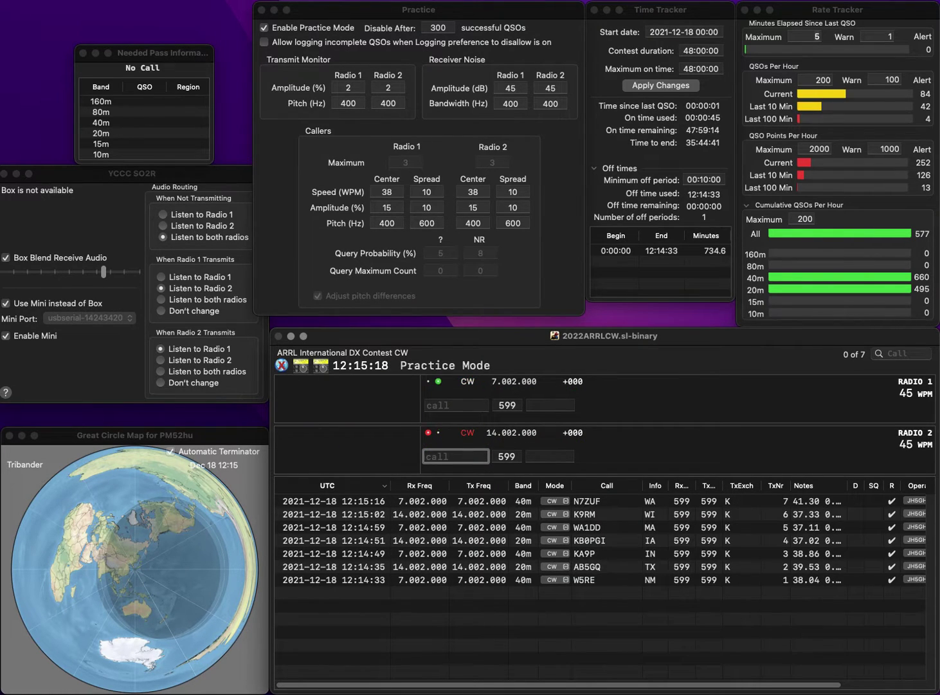
type("NA")
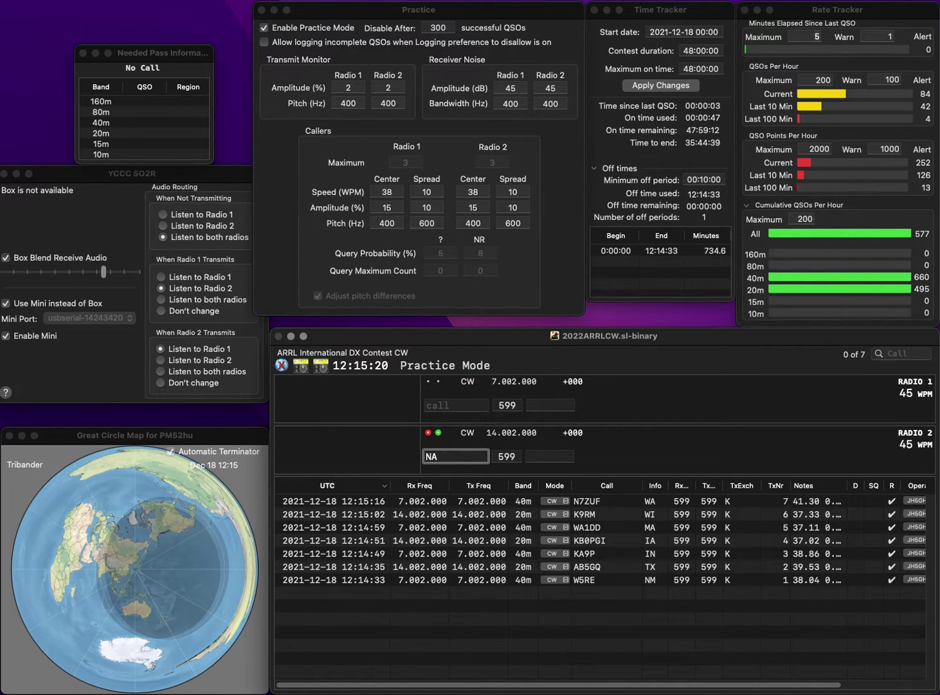
type("0N")
key("Return")
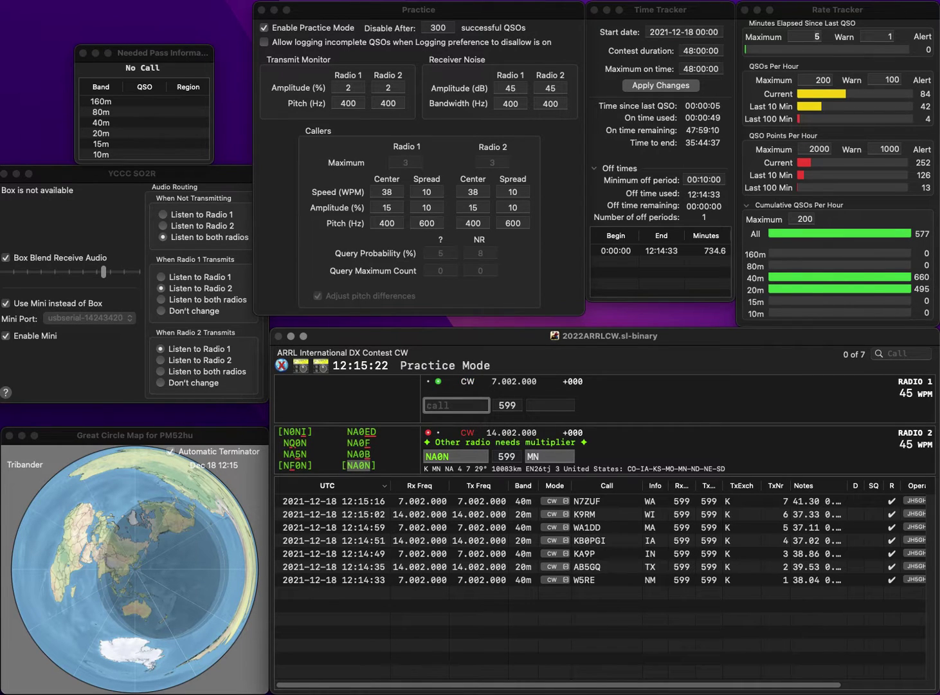
Step: Call W2CDO and log it with exchange NJ
type("W2CDO")
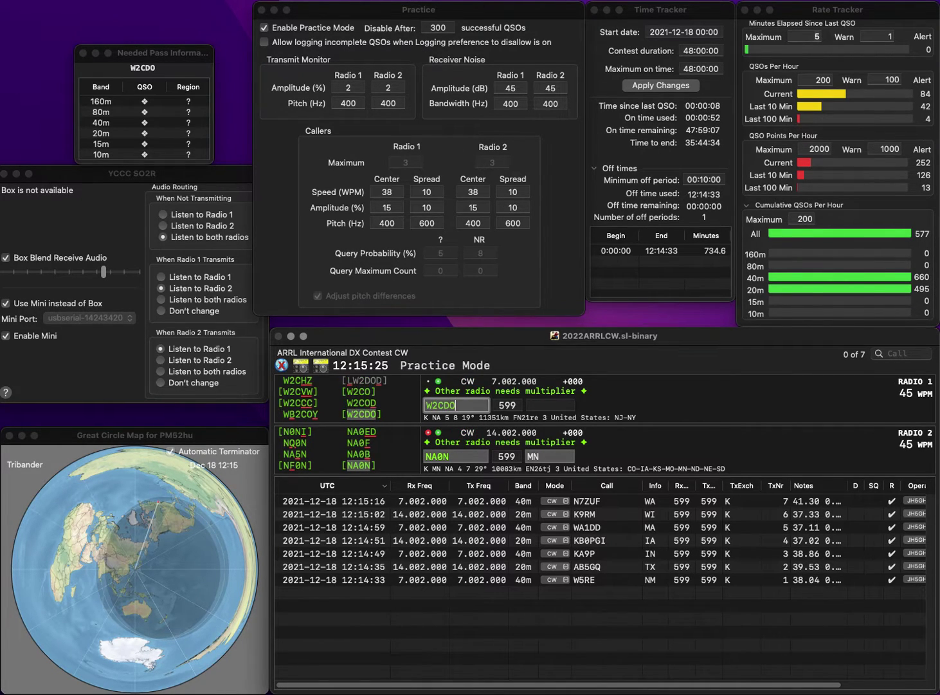
key("Return")
key("Return")
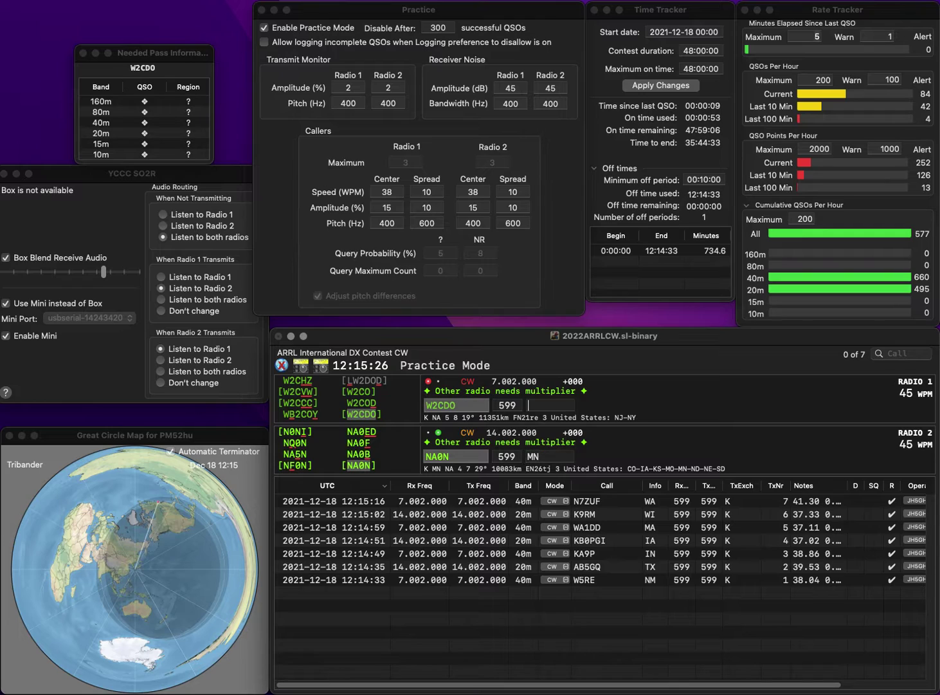
type("N")
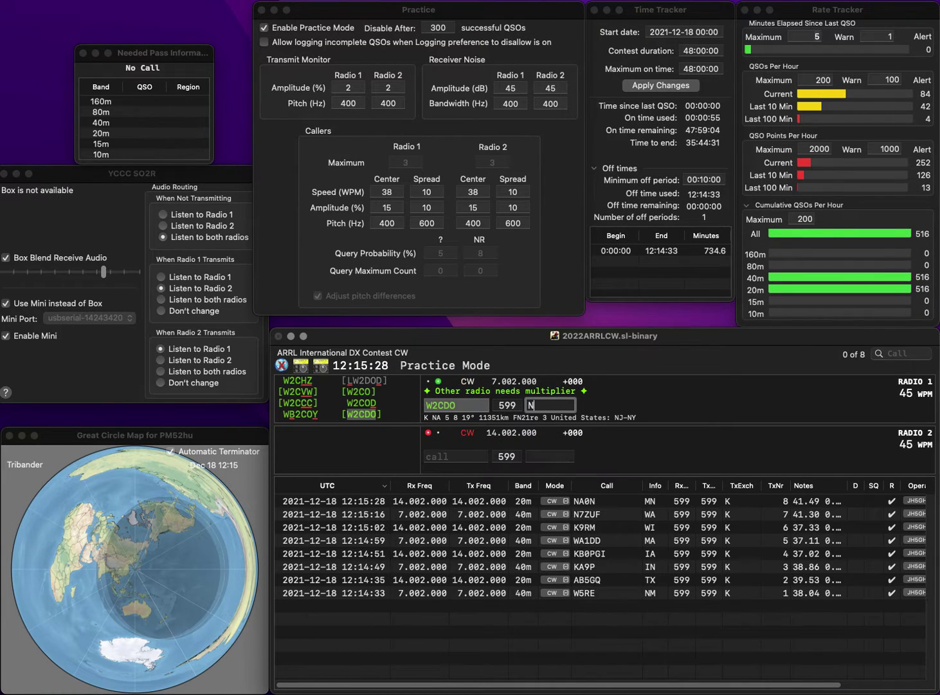
type("J")
key("Return")
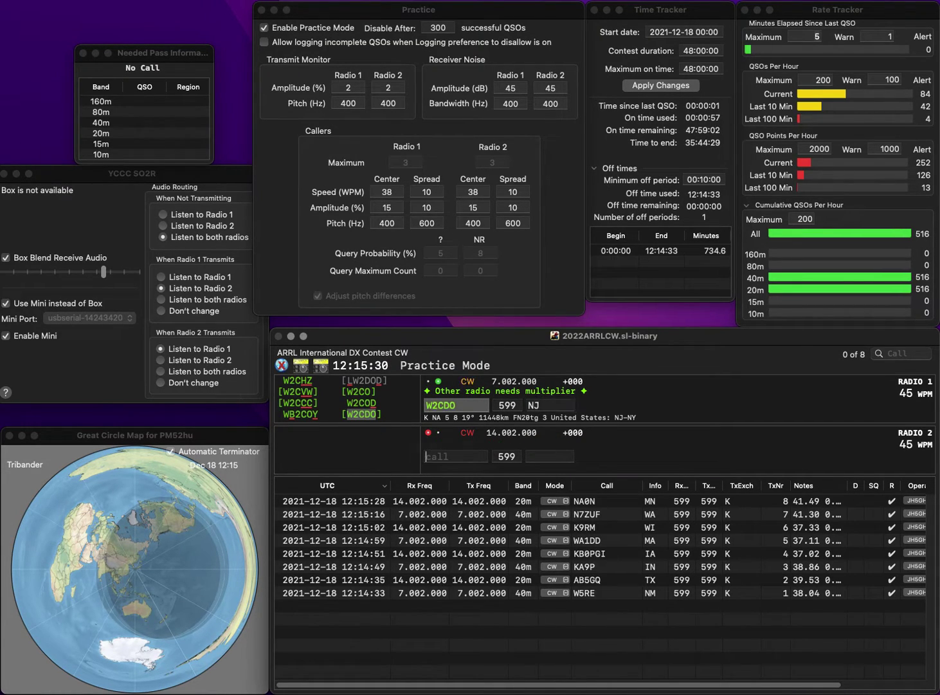
type("KBAYK")
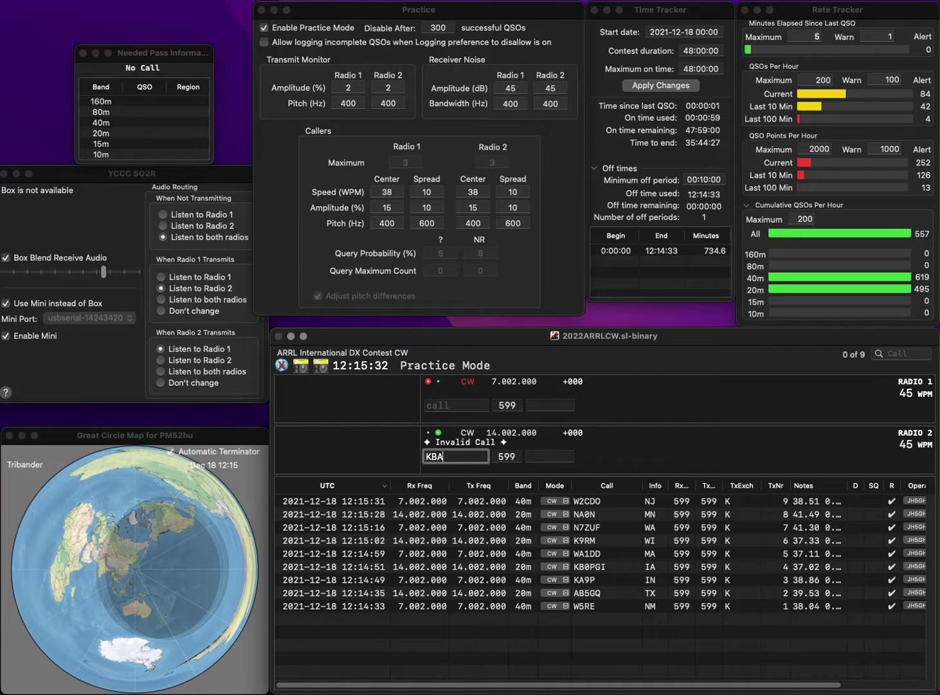
key("Right")
key("Right")
key("BackSpace")
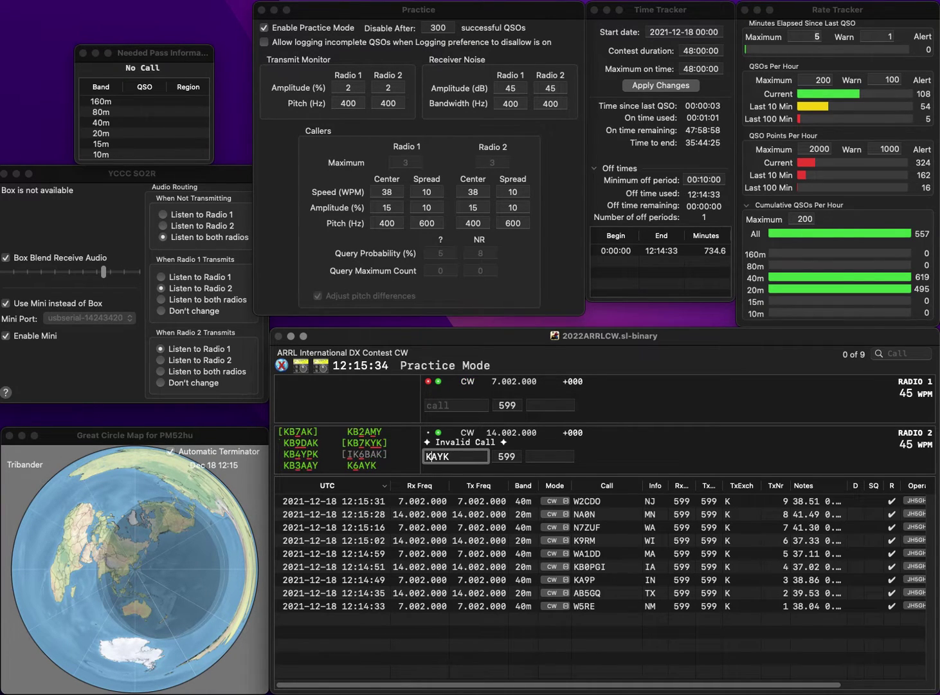
type("6")
key("Return")
type("K")
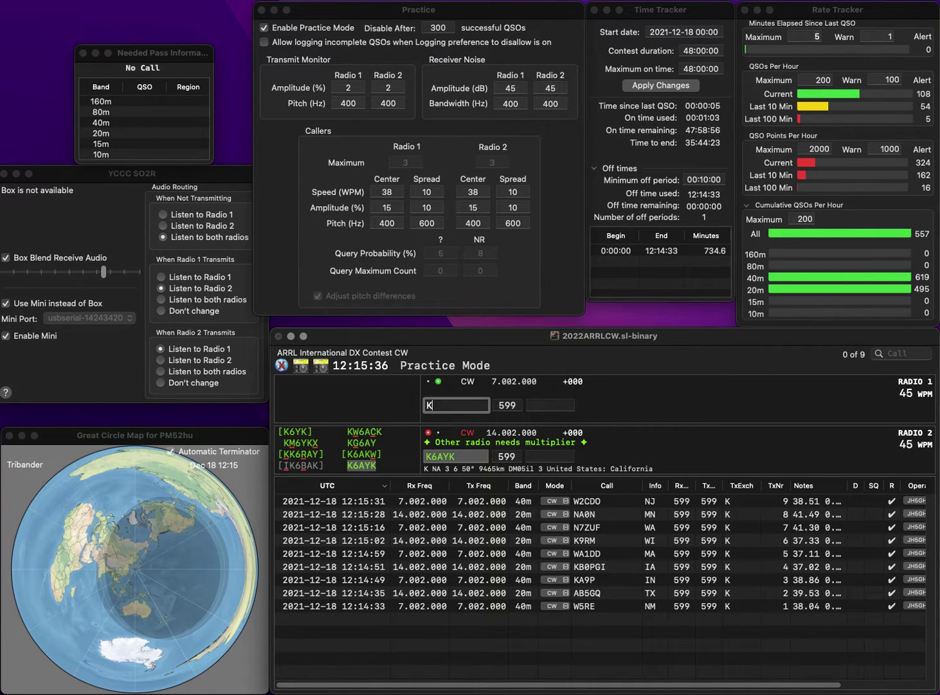
type("C7TCH")
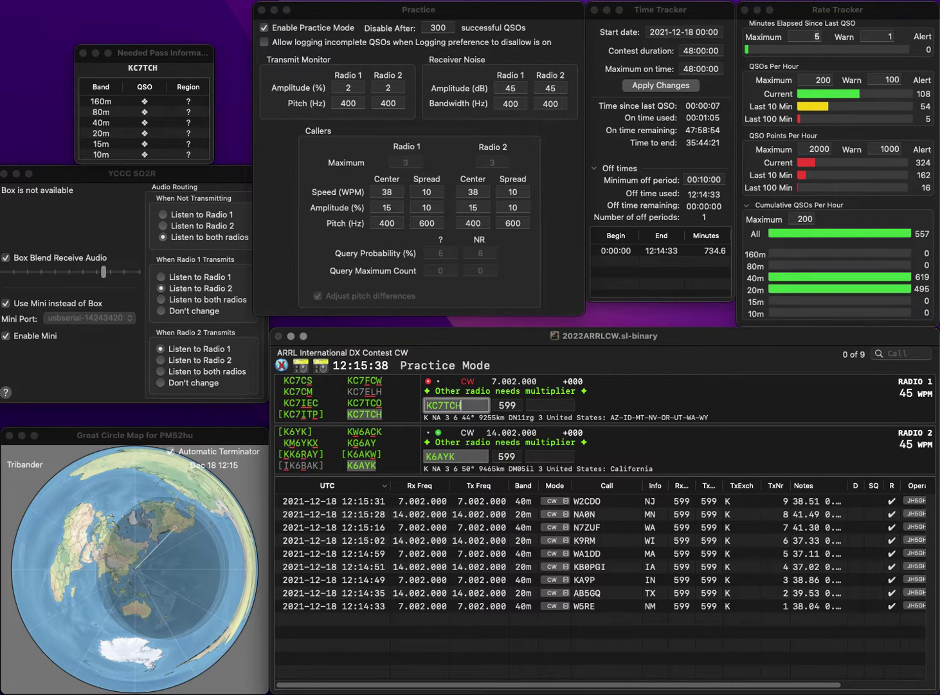
key("Return")
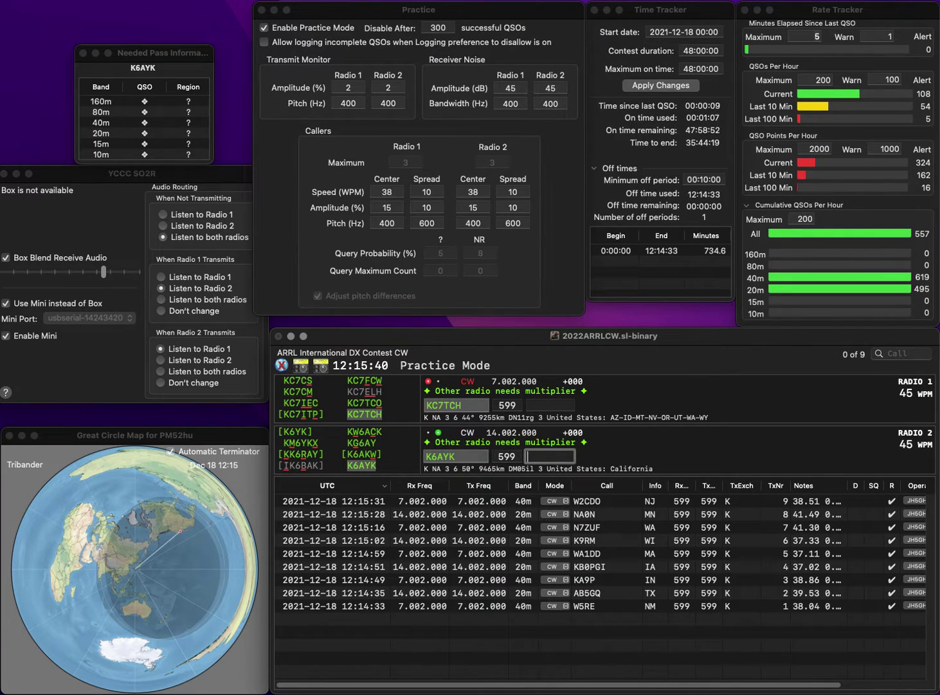
type("CA")
key("Return")
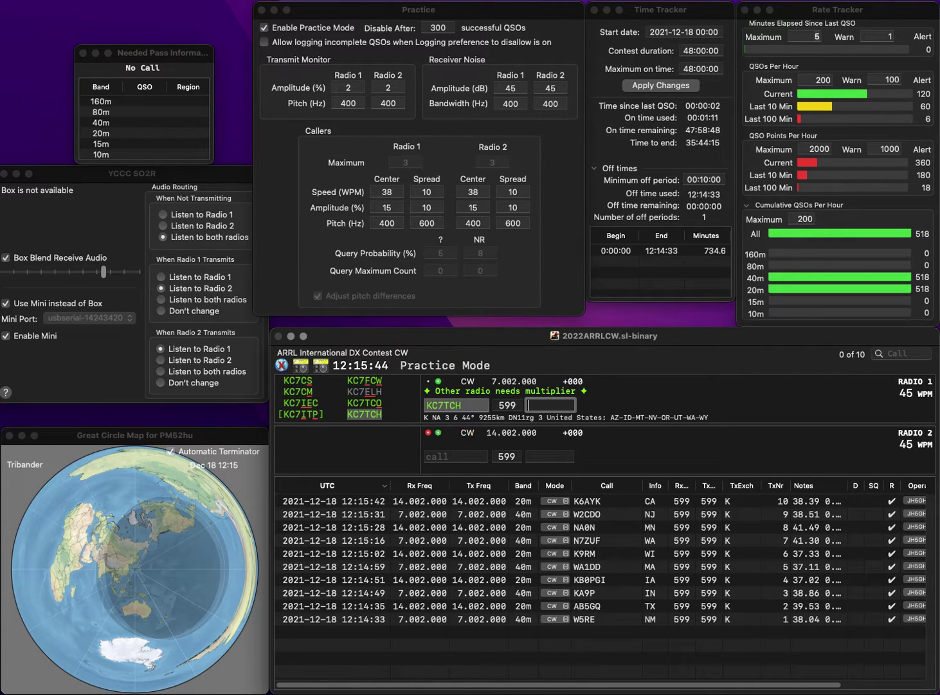
type("WY")
key("Return")
type("ZN")
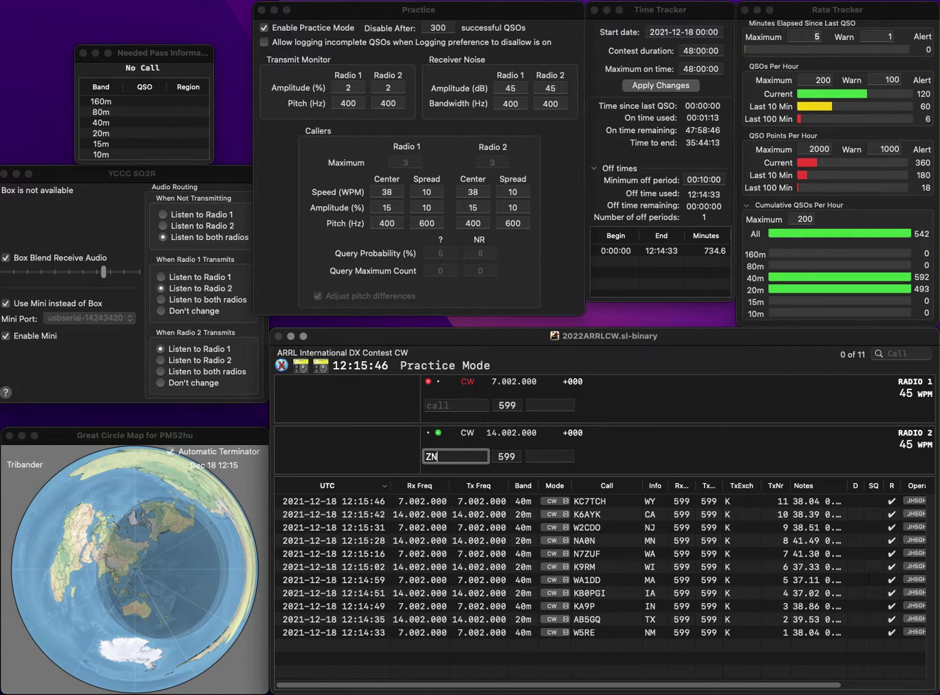
key("Left")
key("Left")
type("W4")
key("BackSpace")
type("5")
key("Return")
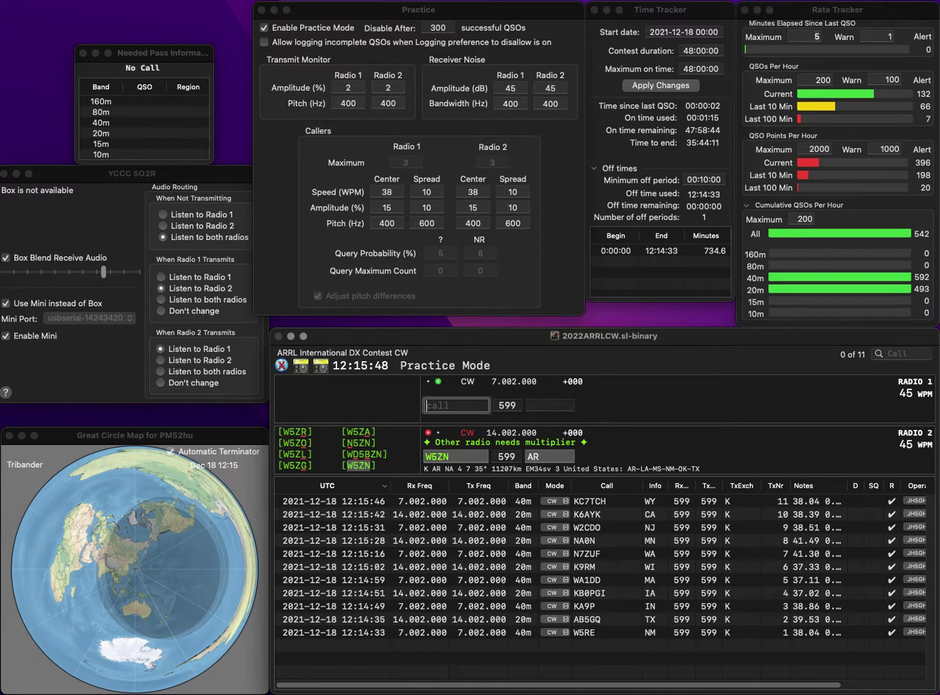
type("K6")
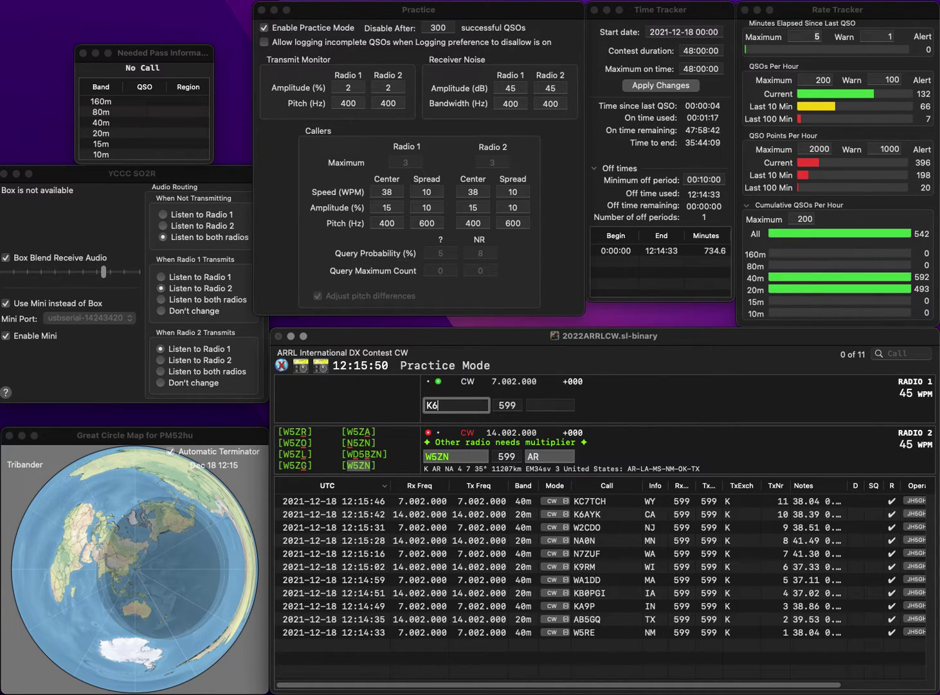
type("UNR")
key("Return")
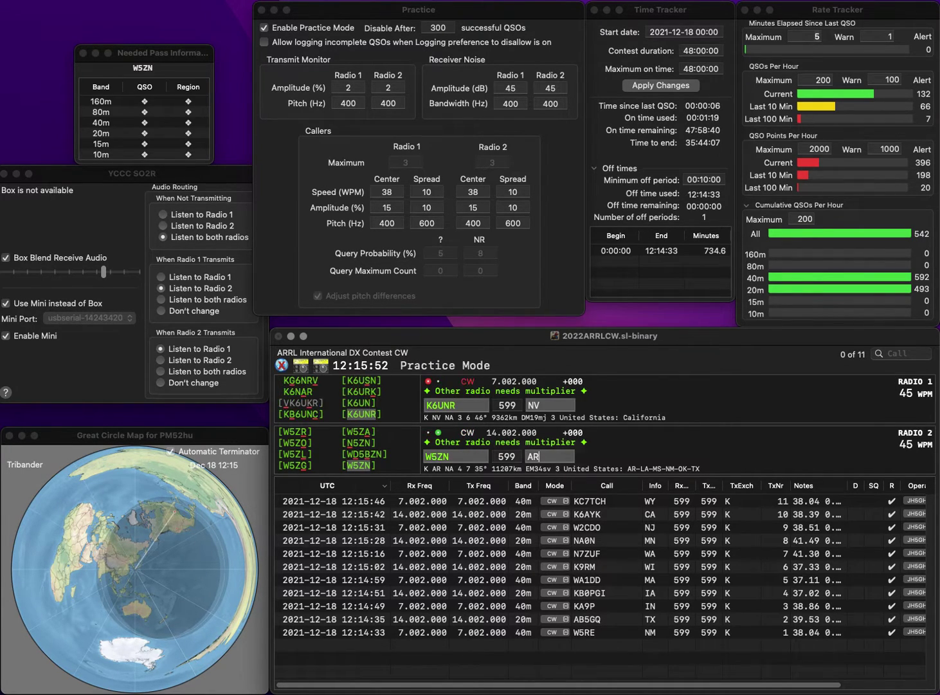
key("Return")
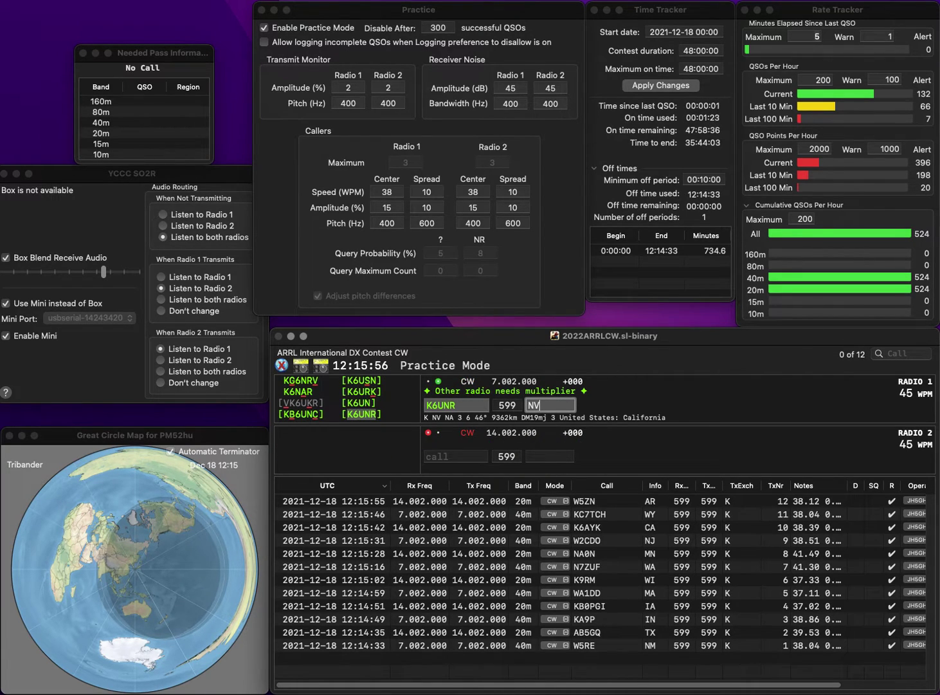
key("Return")
Step: Send VE3DNM on 20m and the N3ZV call on 40m, removing a stray 8
type("VE")
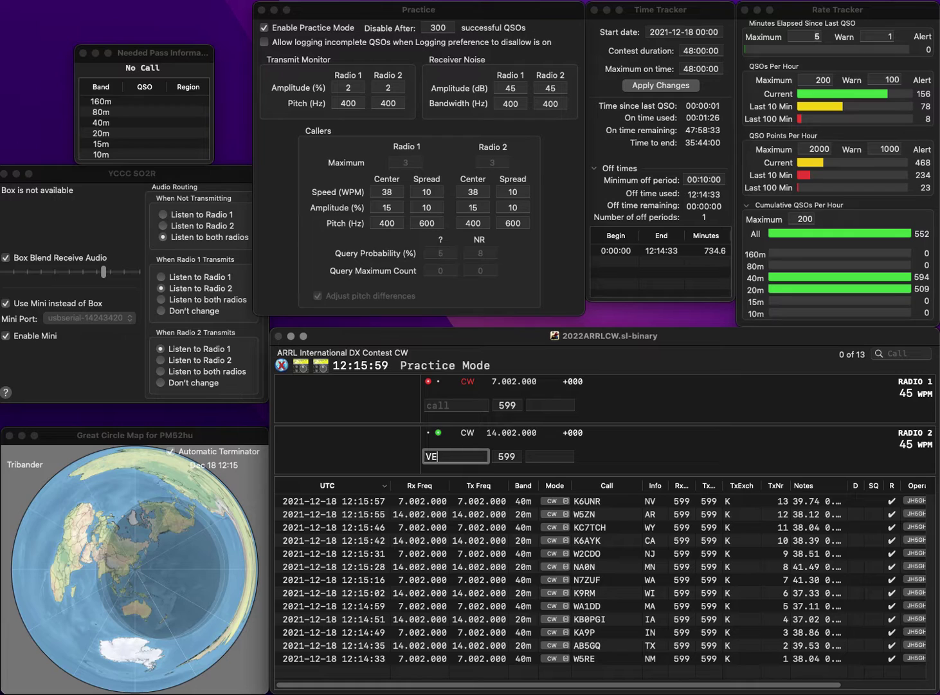
type("3DN")
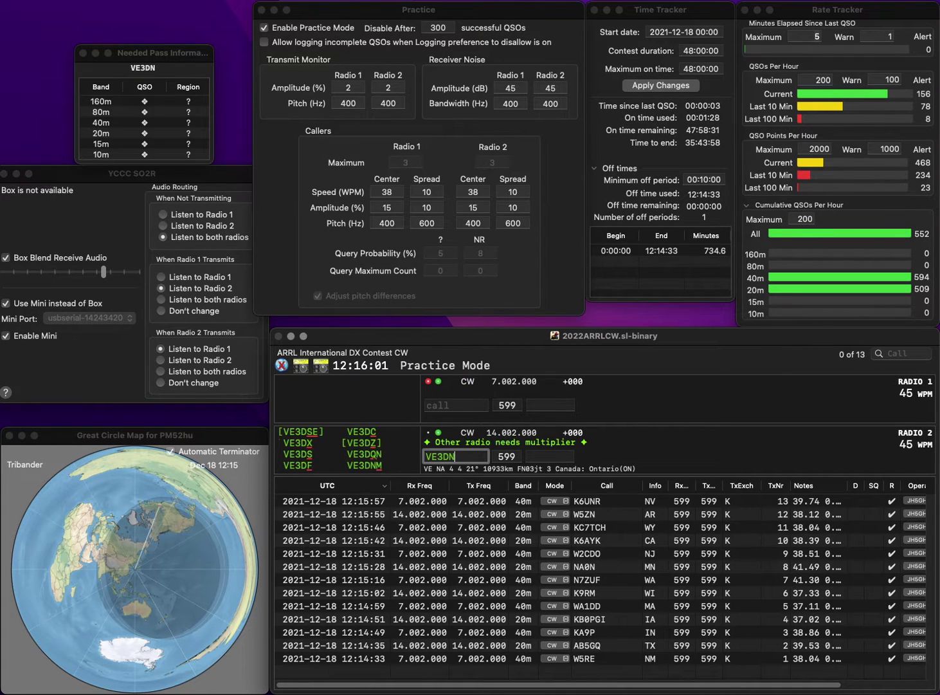
type("M")
key("Return")
type("8V")
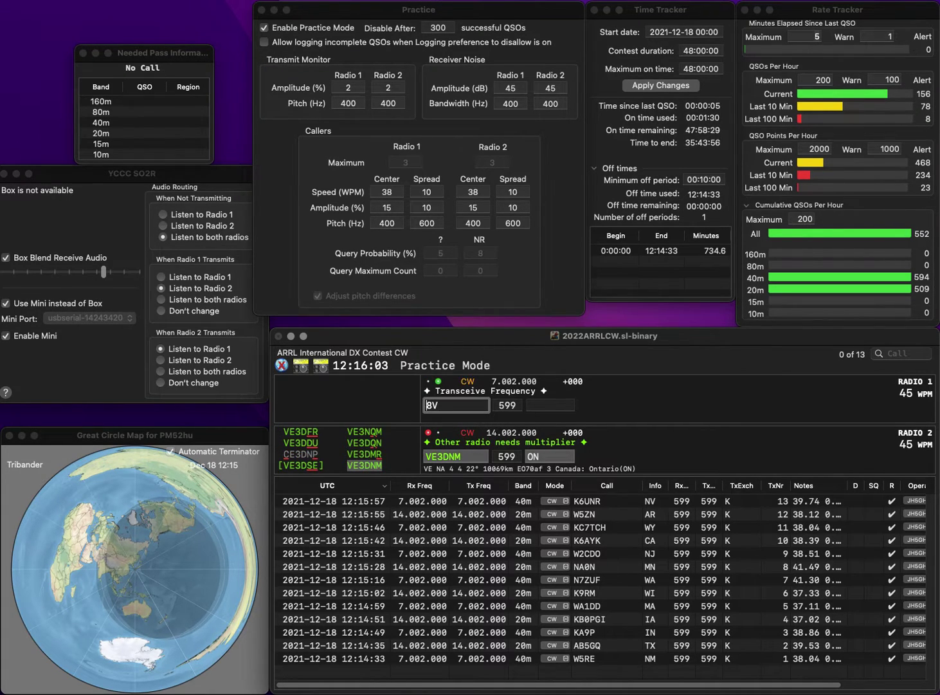
key("Down")
key("space")
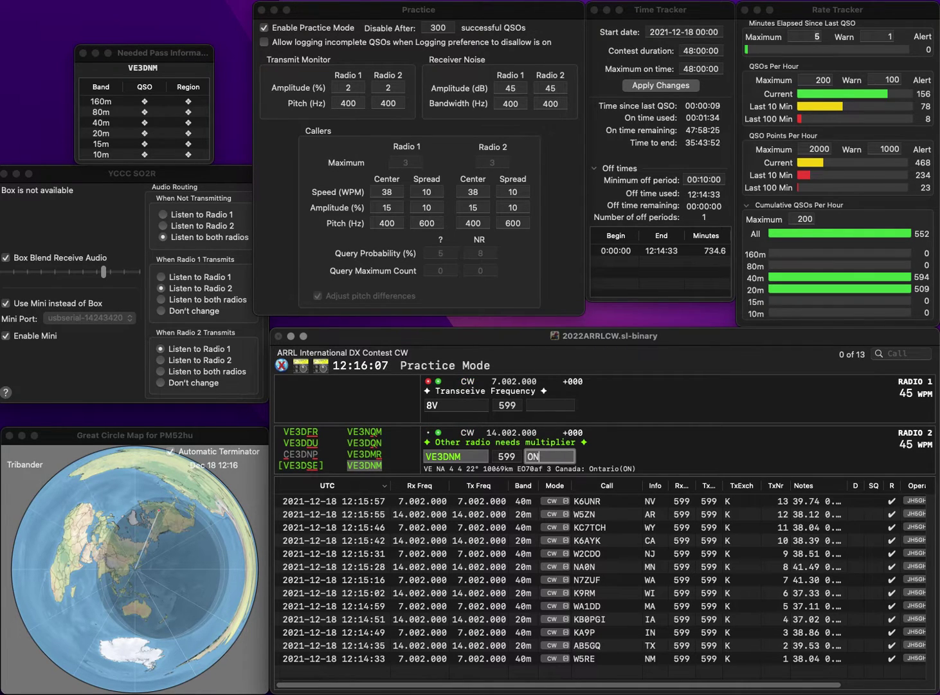
key("backslash")
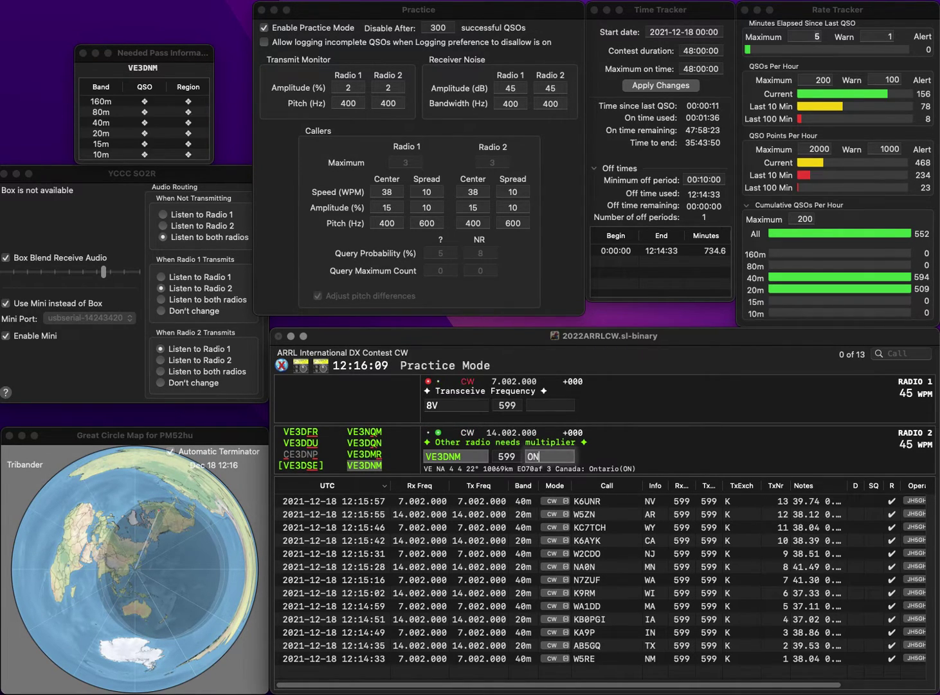
type("N")
type("3Z")
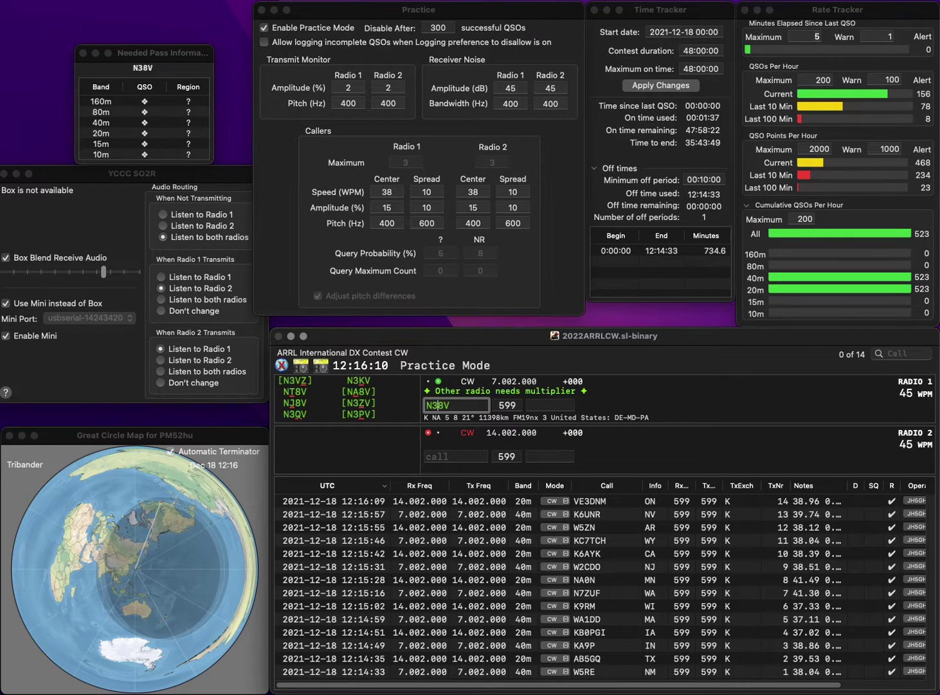
key("Delete")
key("Return")
type("K")
key("BackSpace")
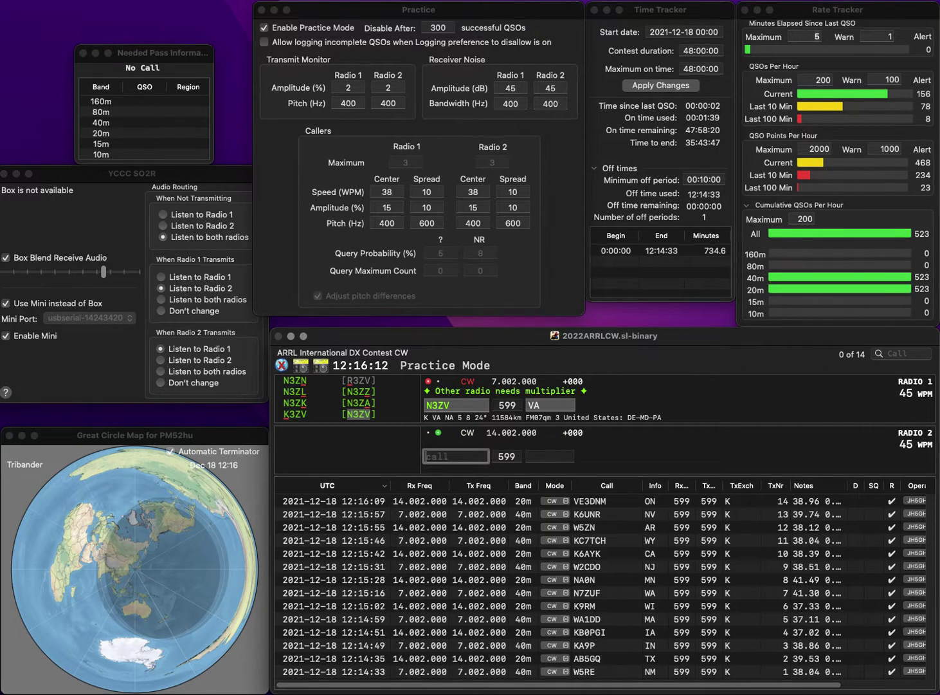
type("N9TCA")
key("Return")
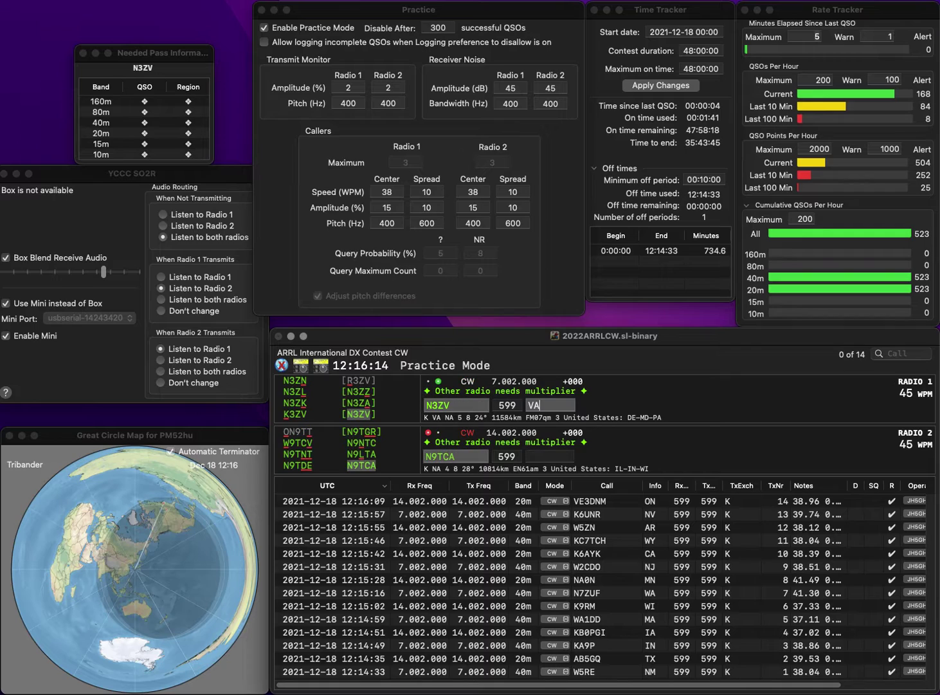
key("Return")
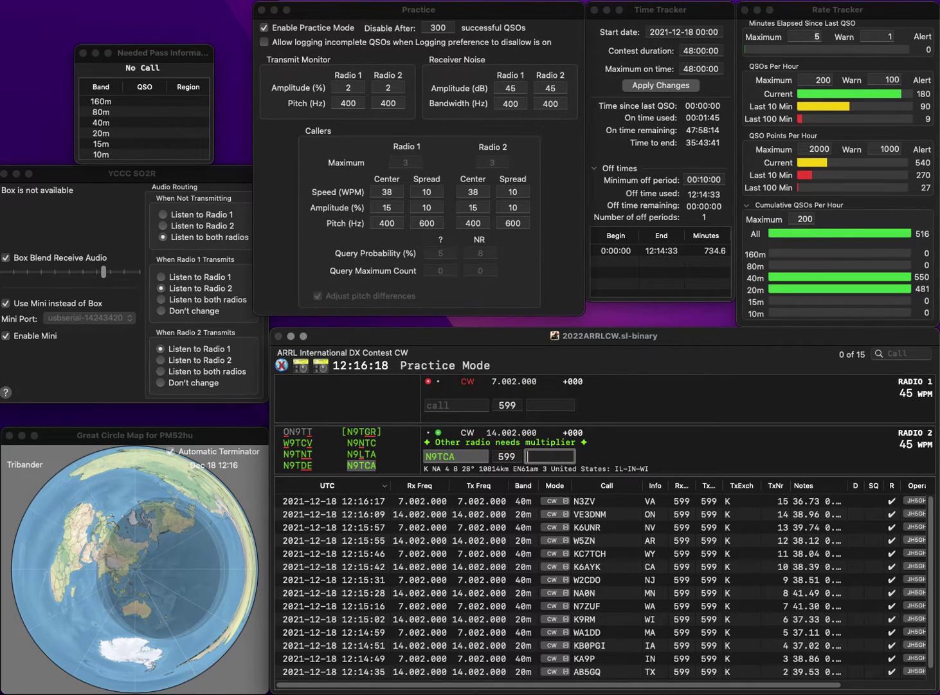
type("IL")
key("Return")
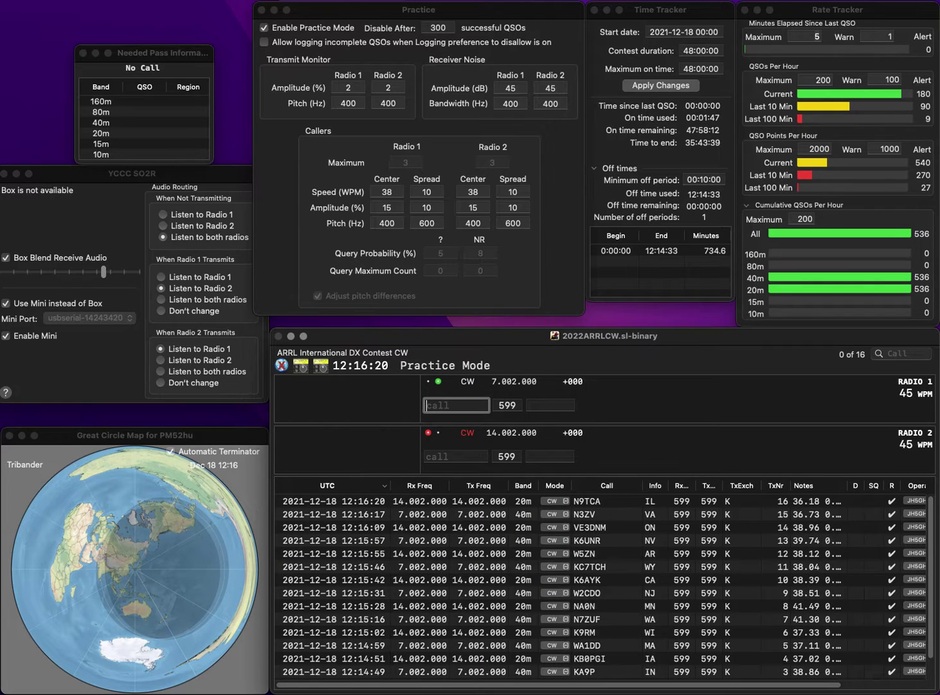
type("KG7YU")
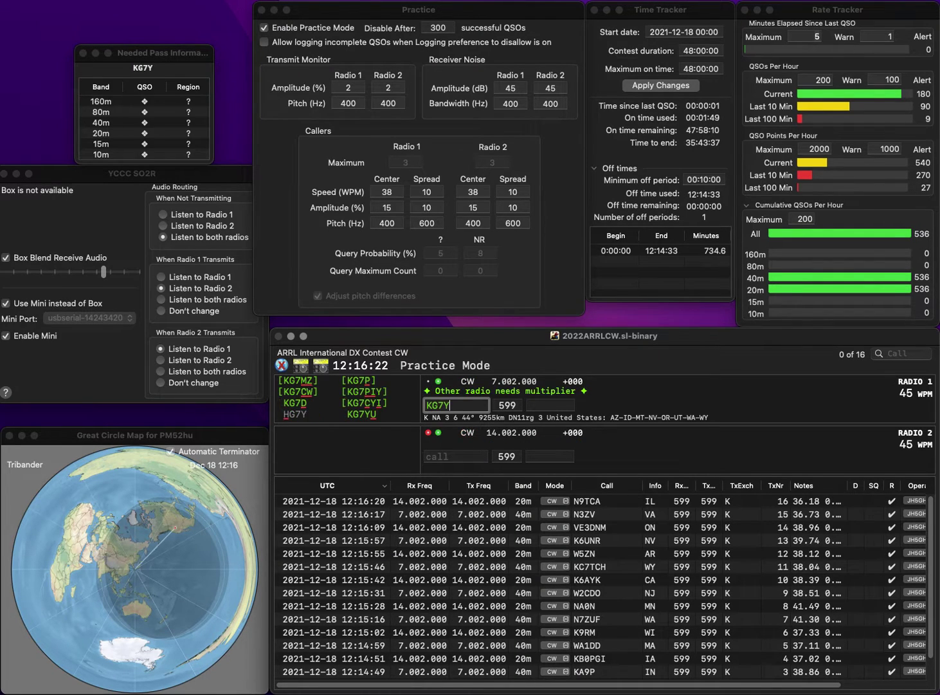
key("Return")
type("K9TRX")
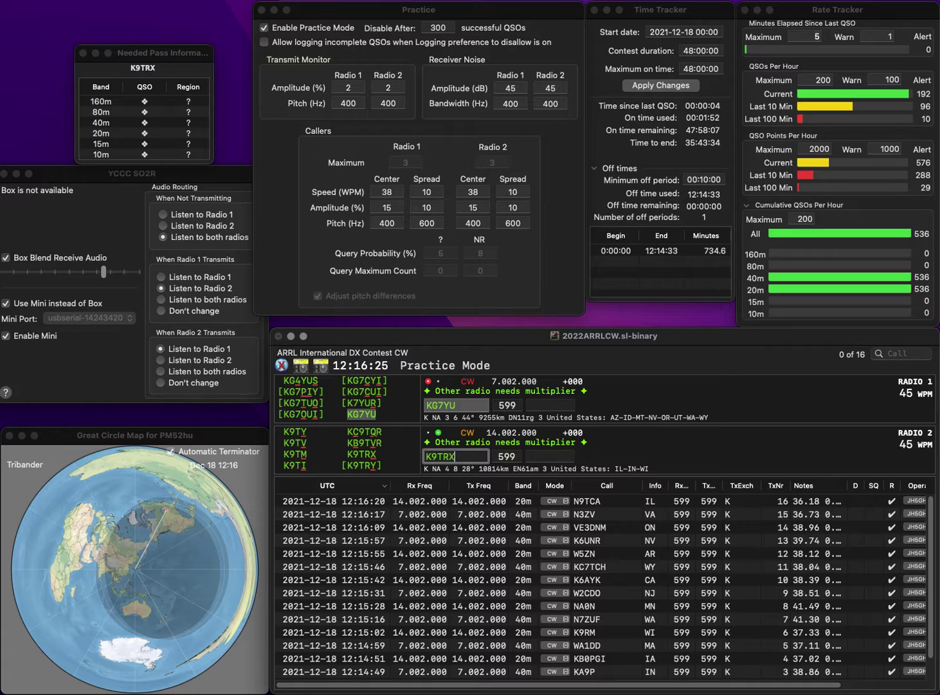
key("Return")
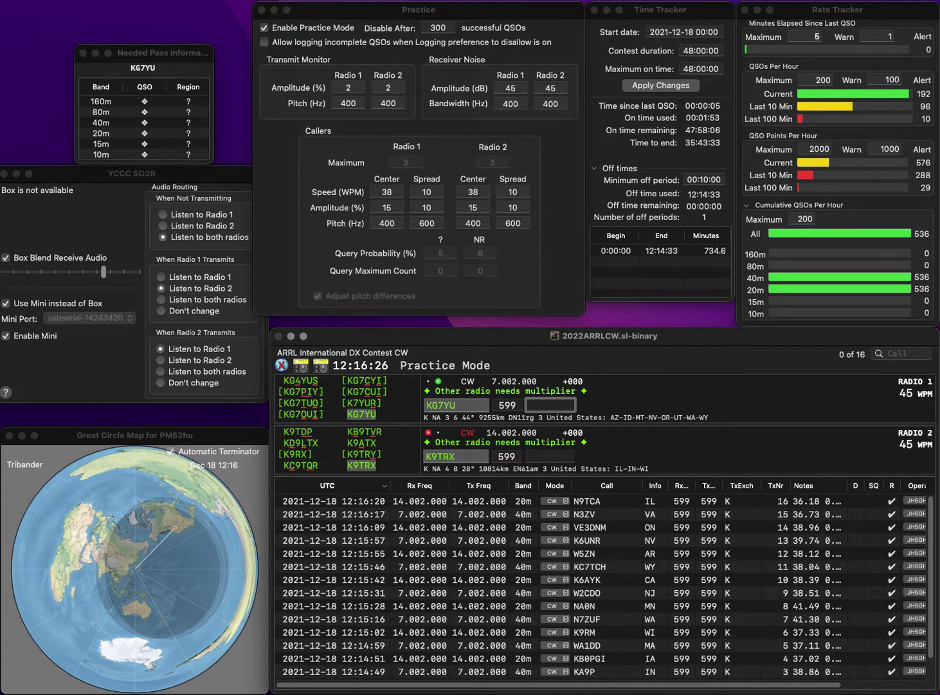
type("WY")
key("Return")
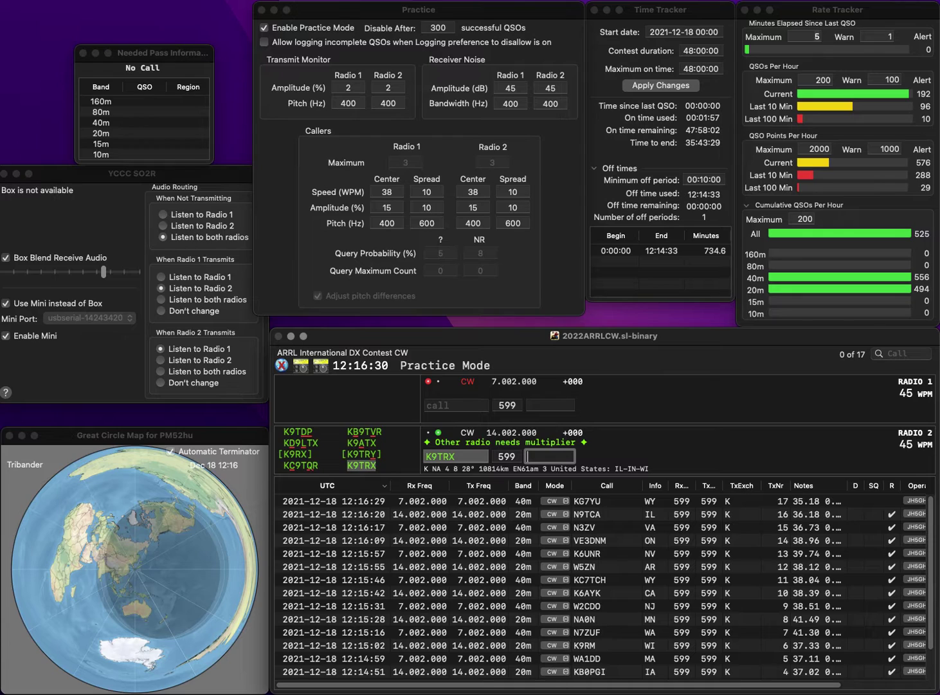
type("IL")
key("Return")
type("K")
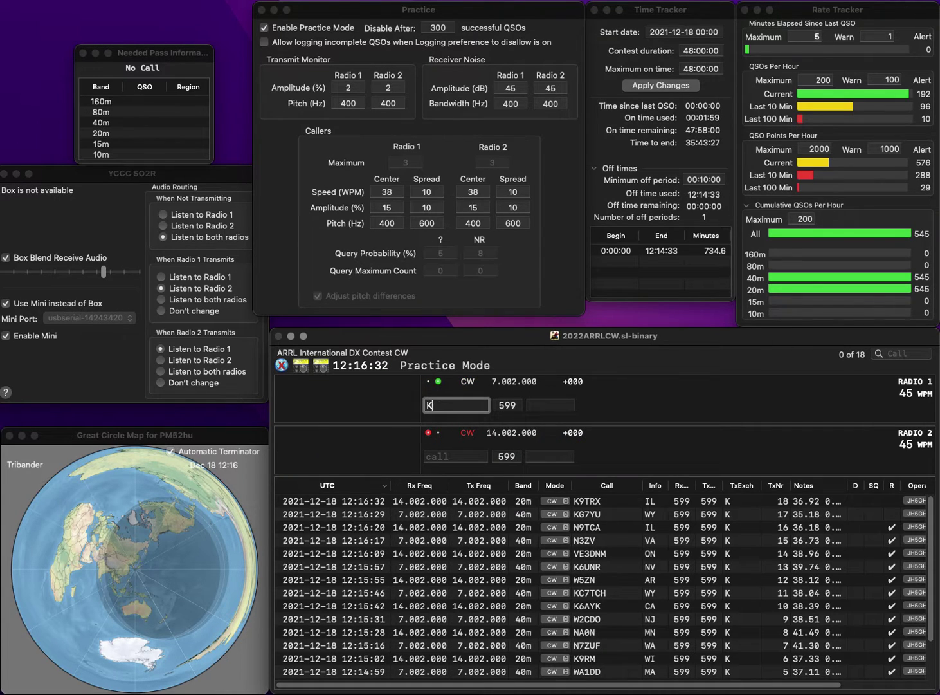
type("E4U")
key("Return")
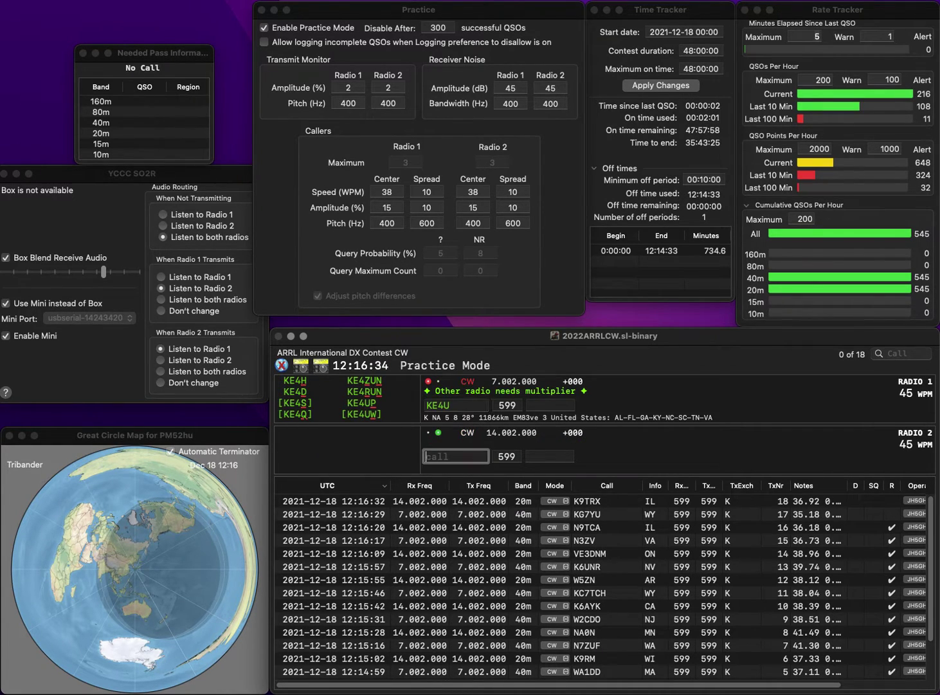
type("K3SCH")
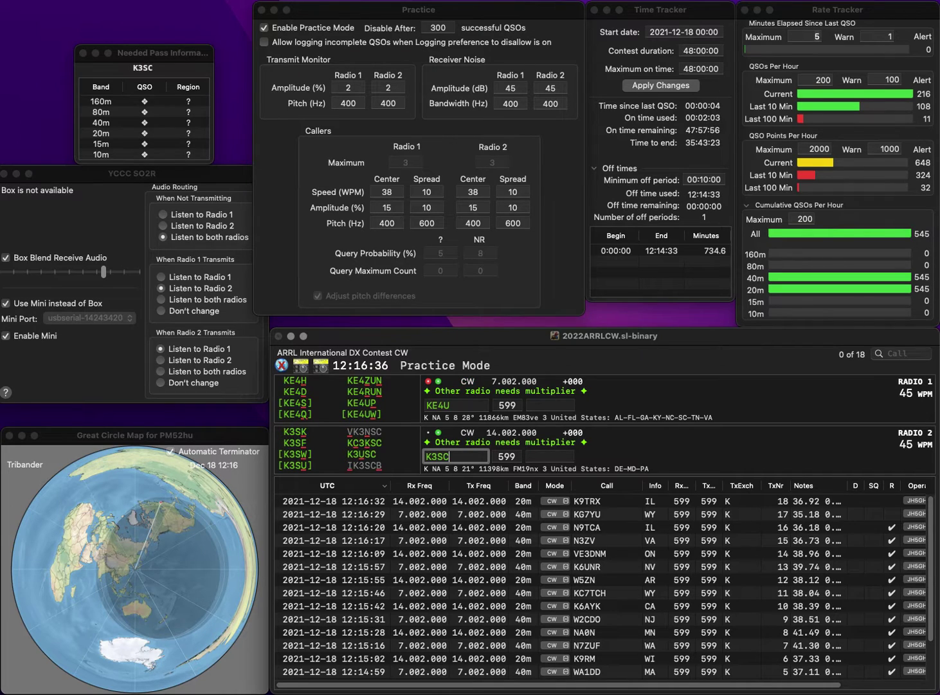
key("Return")
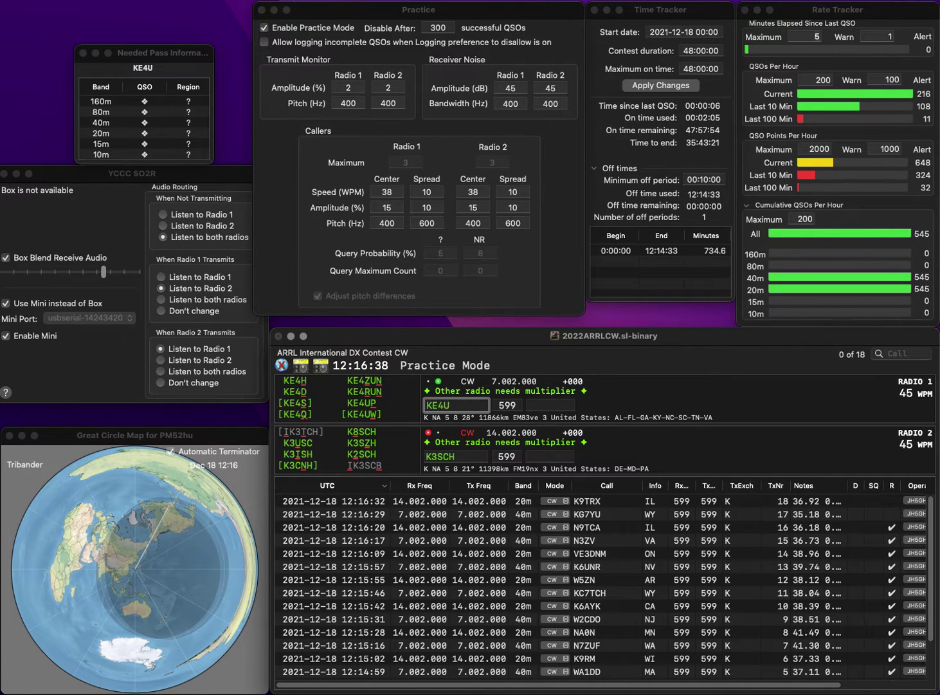
type("SH")
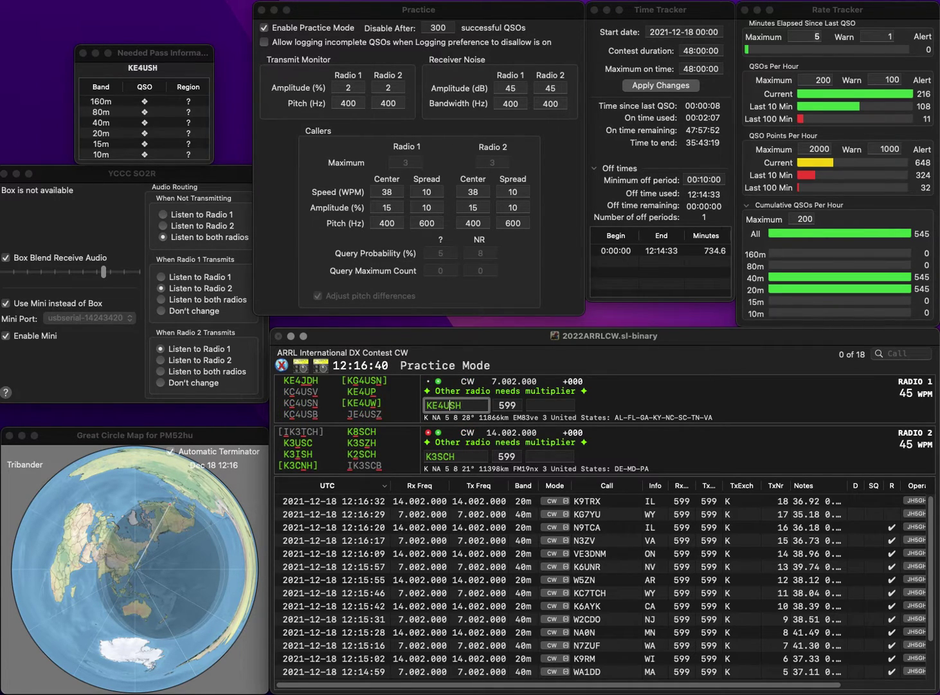
key("Return")
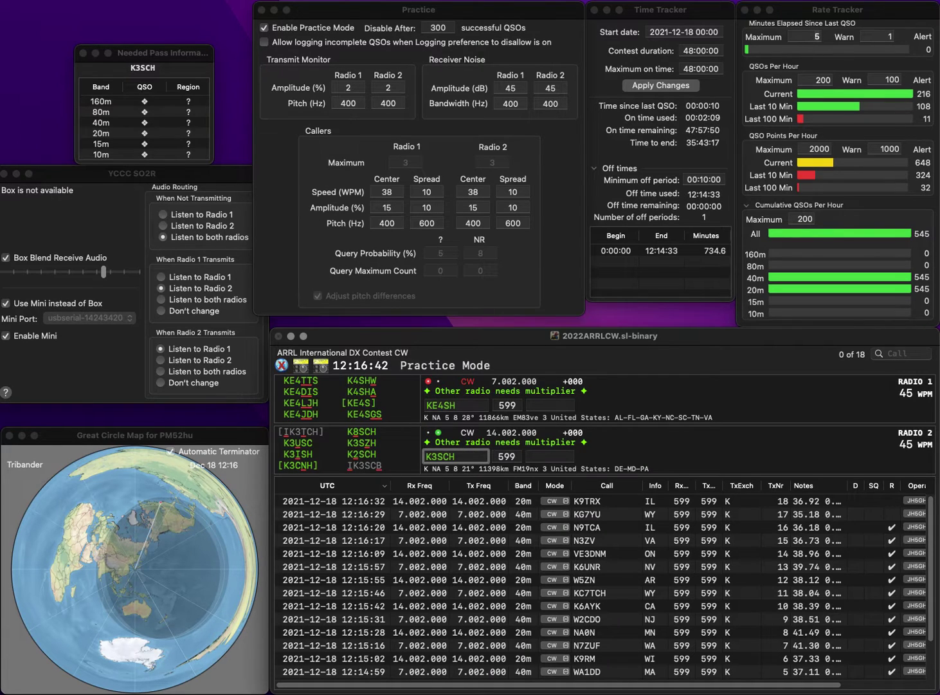
key("Right")
key("Right")
key("BackSpace")
type("2")
key("Return")
key("BackSpace")
key("BackSpace")
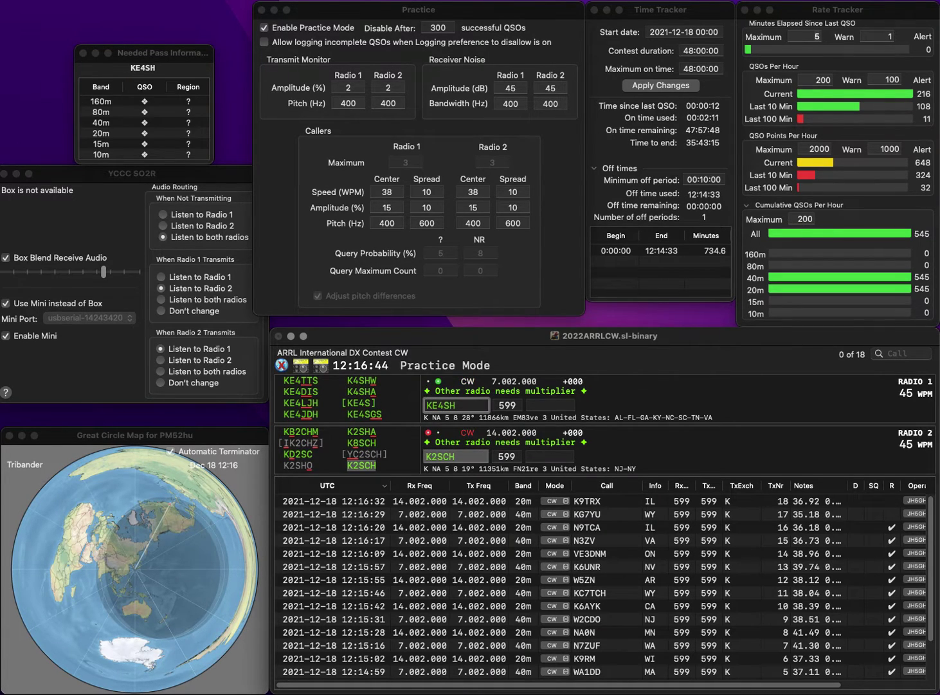
type("SGS")
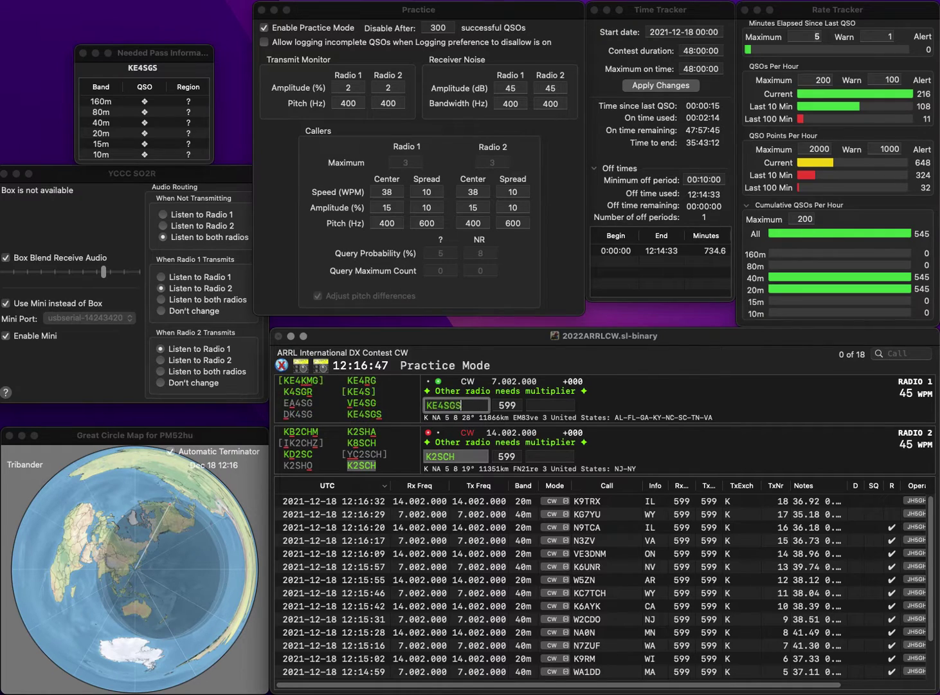
key("Return")
key("space")
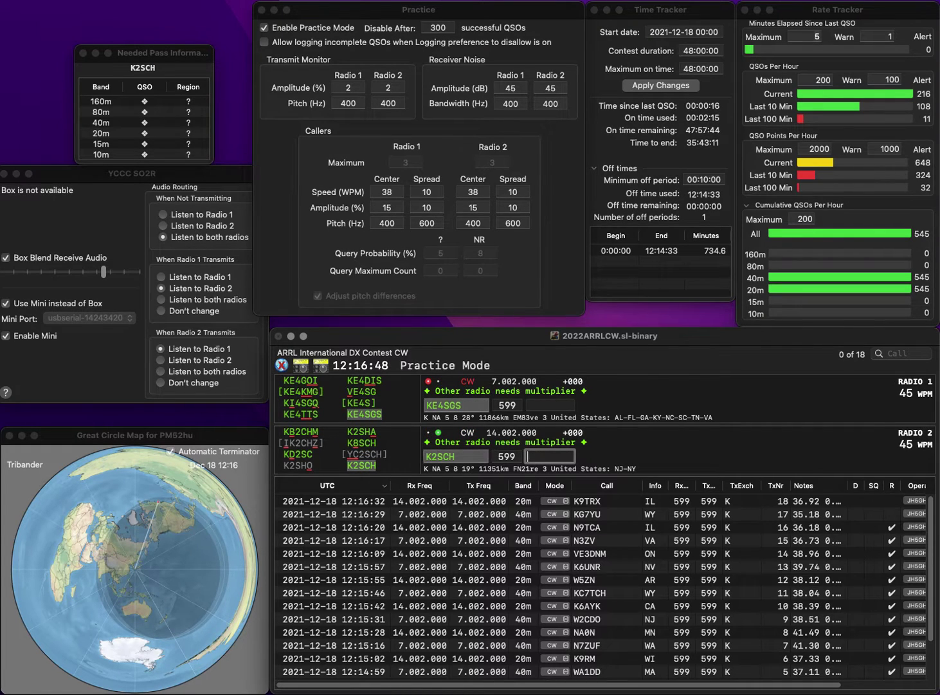
type("NY")
key("Return")
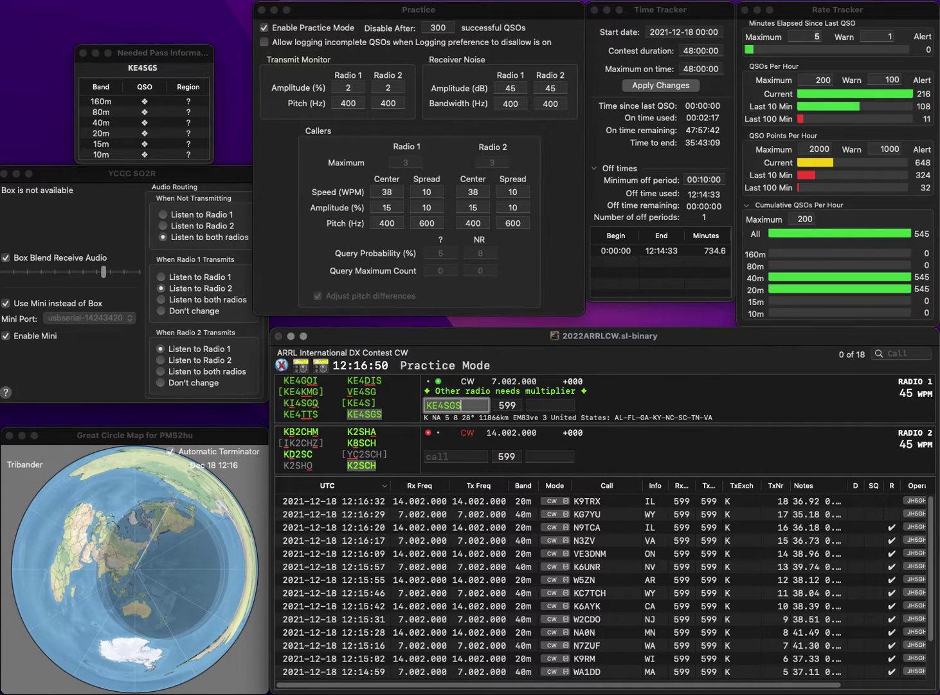
type("FL")
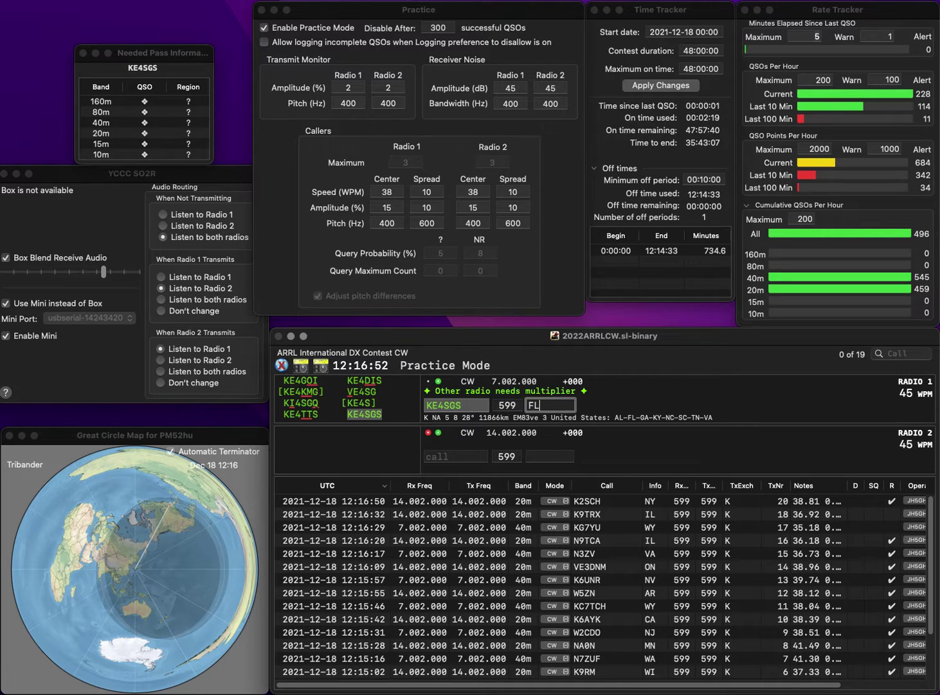
key("Return")
type("Y")
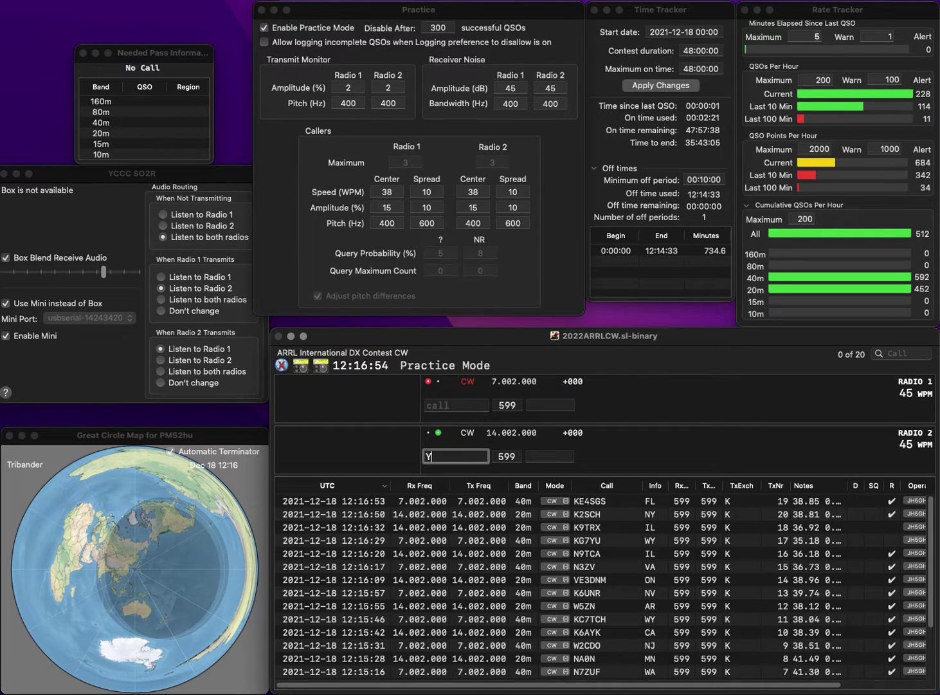
type("4XX")
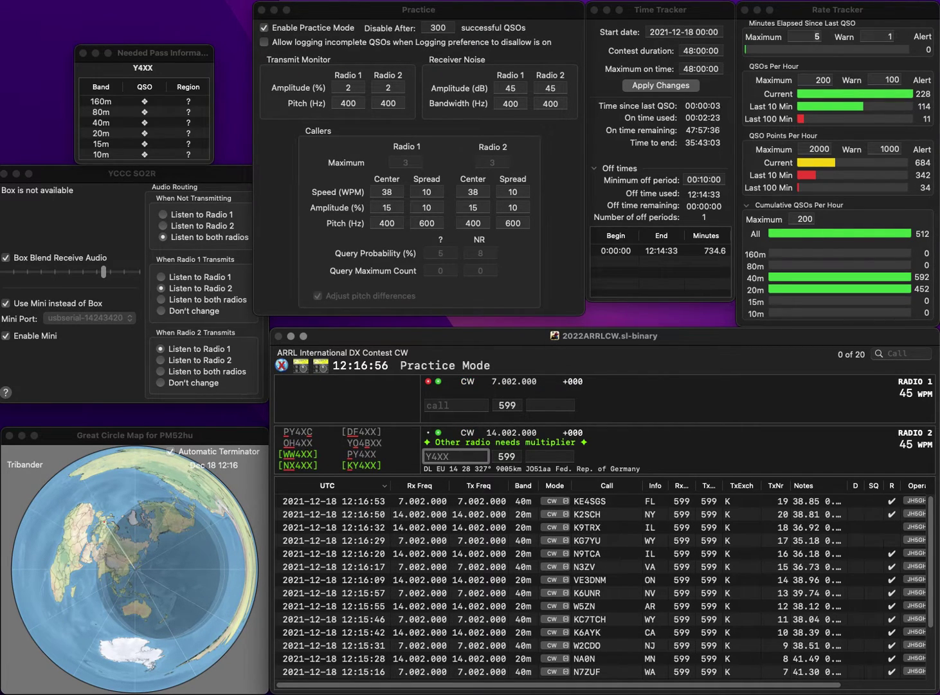
key("Home")
type("K")
key("Return")
type("W")
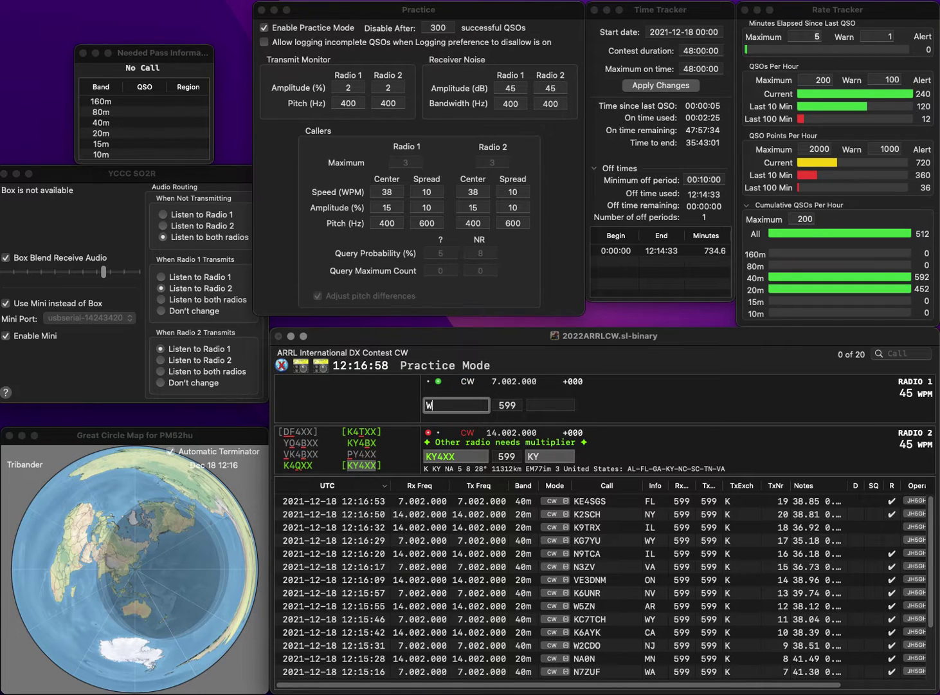
type("J")
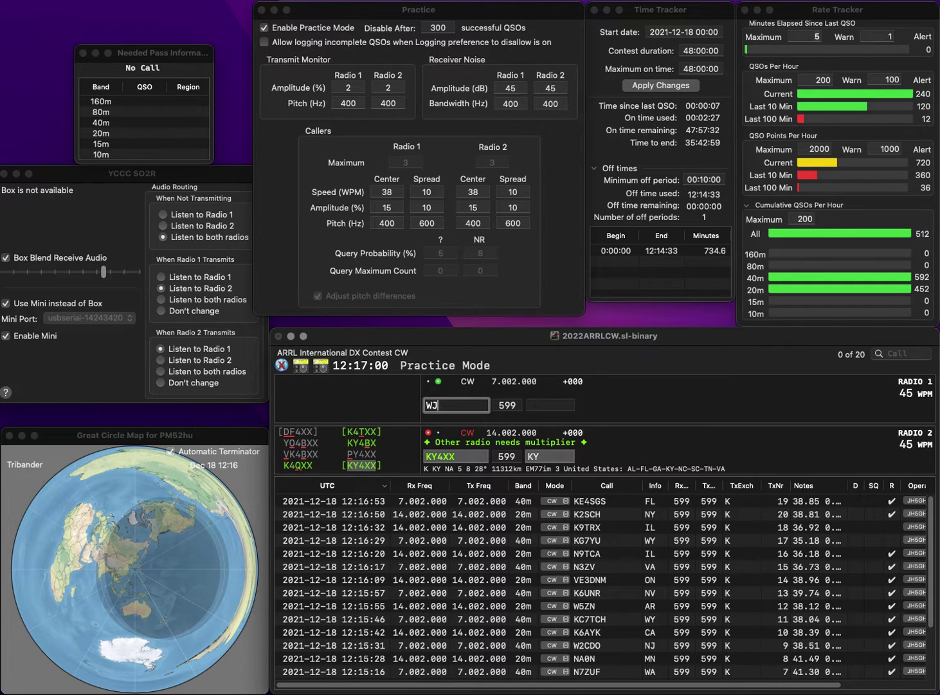
type("0Y")
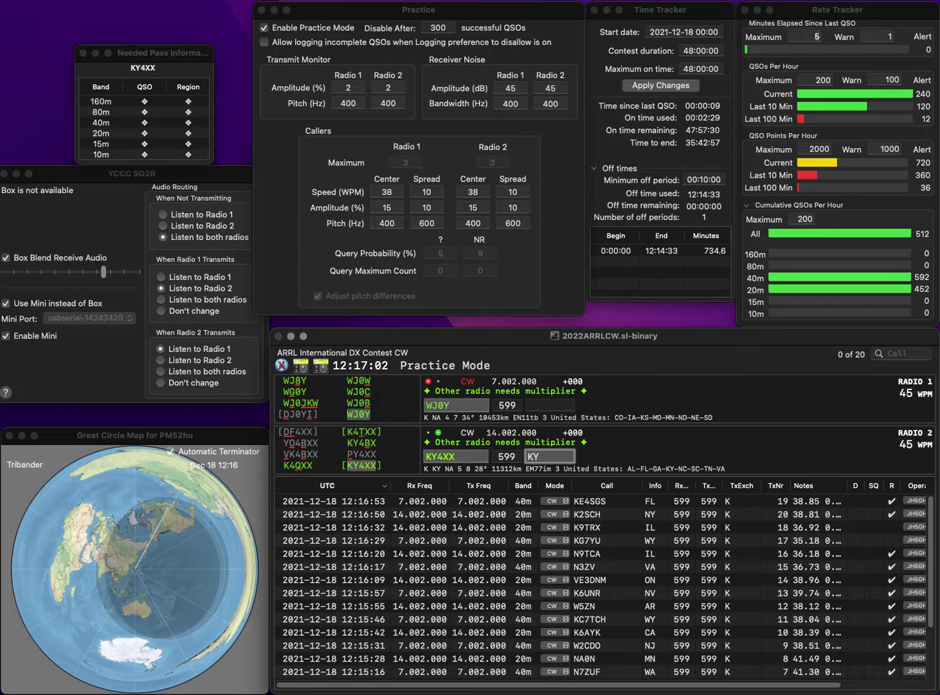
key("Return")
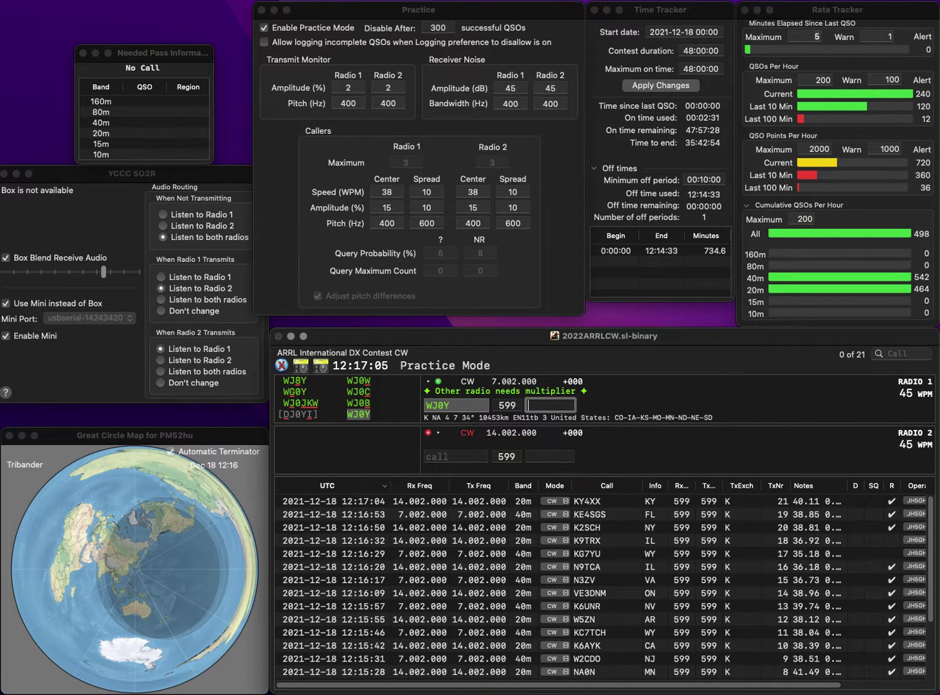
Step: Log WJ0Y with CO, then work WA4WZR (NC) and W3KN (DE) on the two radios
type("CO")
key("Return")
type("WA4")
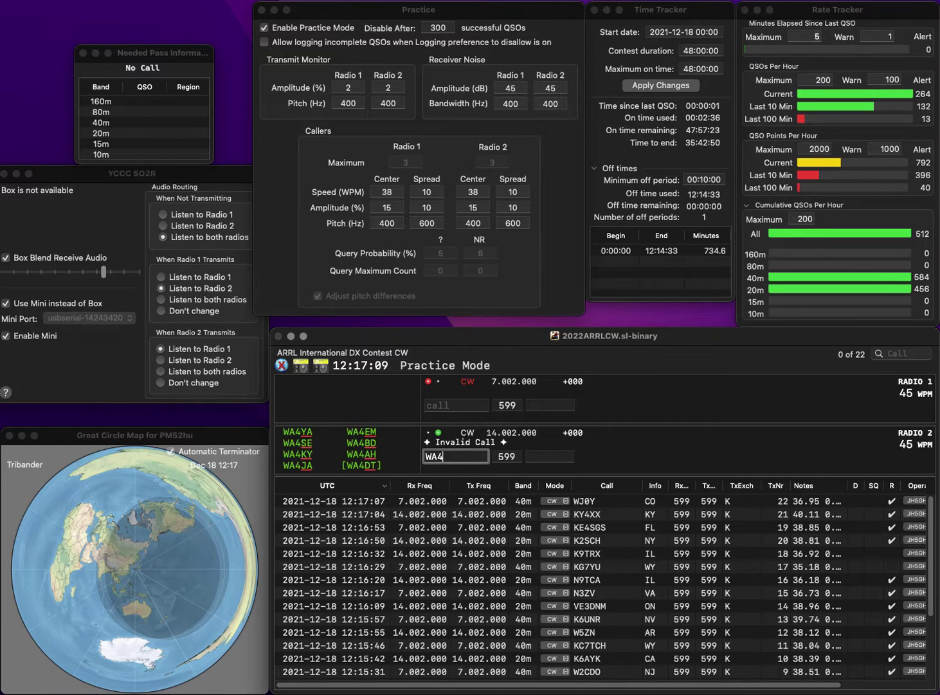
type("WZR")
key("Return")
type("W")
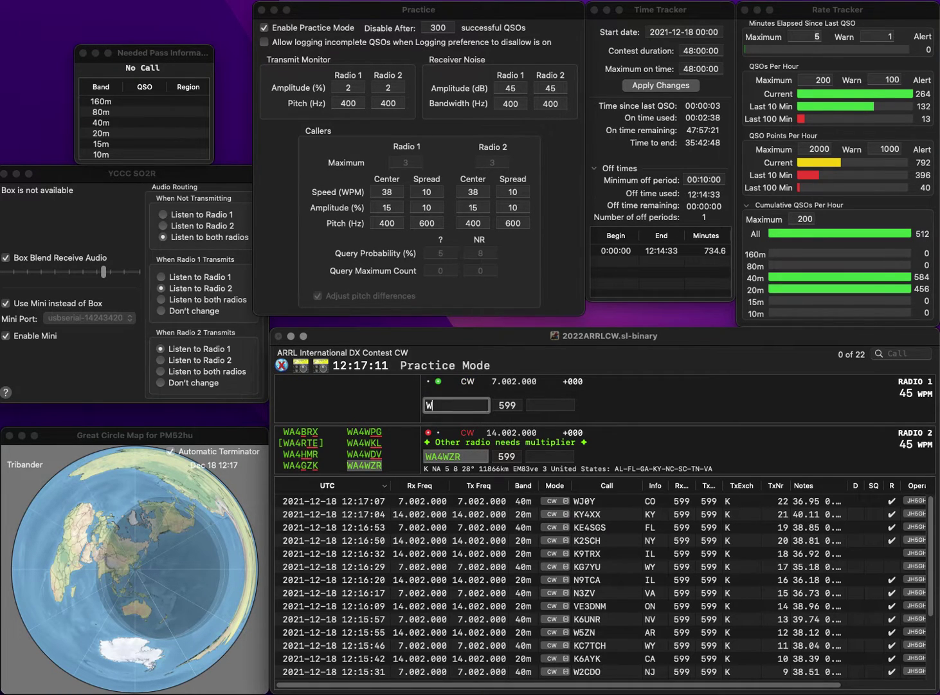
type("3KN")
key("Return")
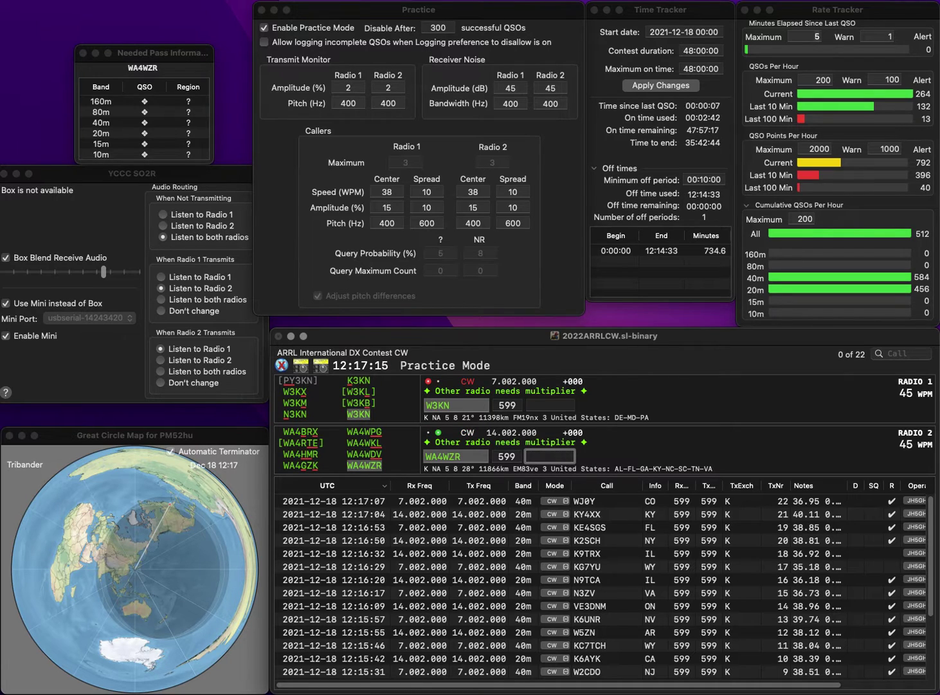
key("Return")
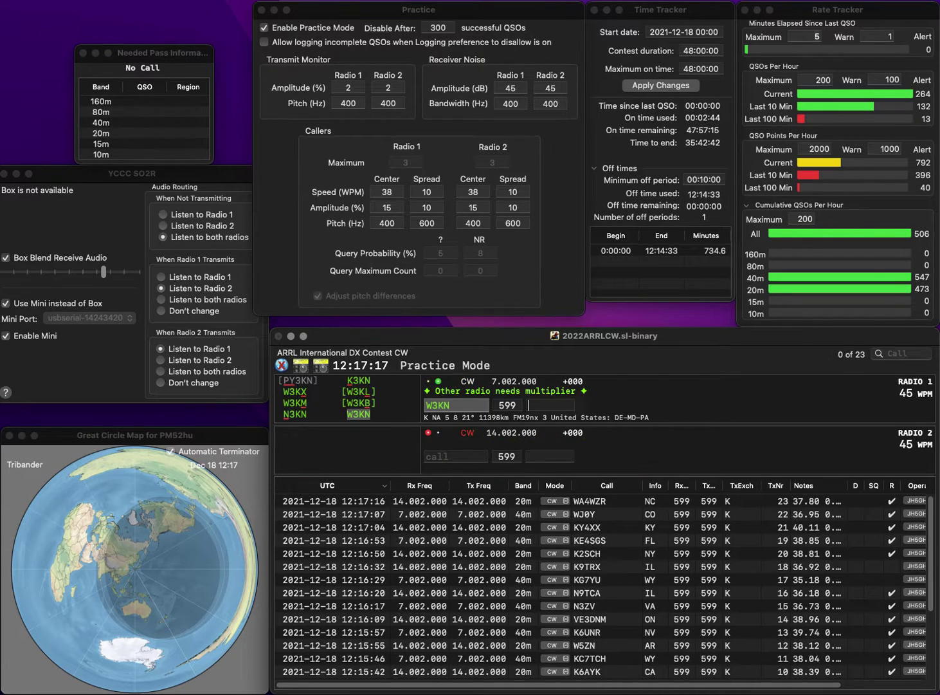
type("DE")
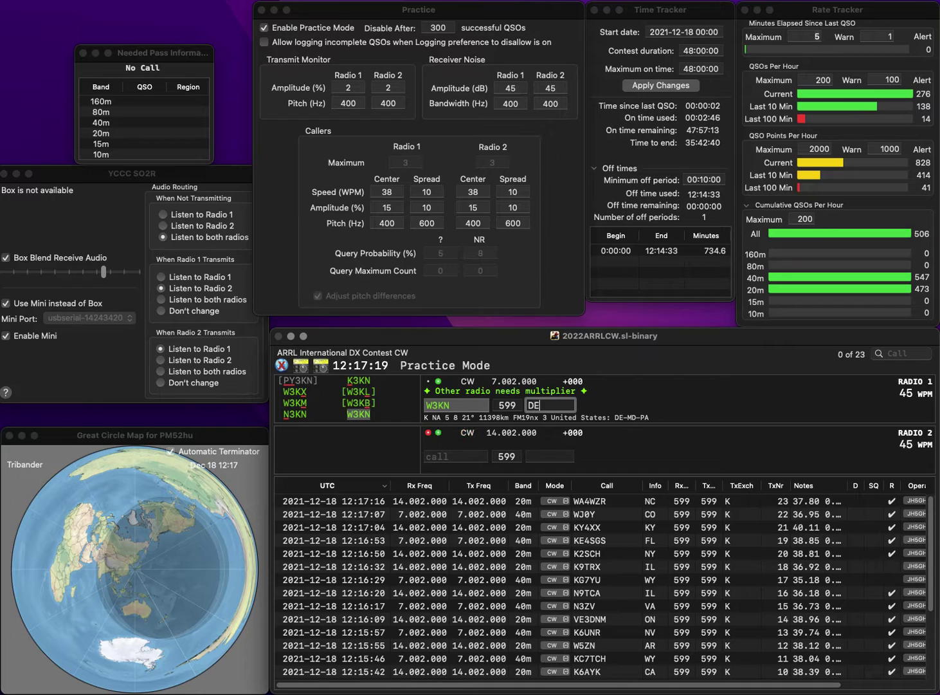
key("Return")
type("K9DGC")
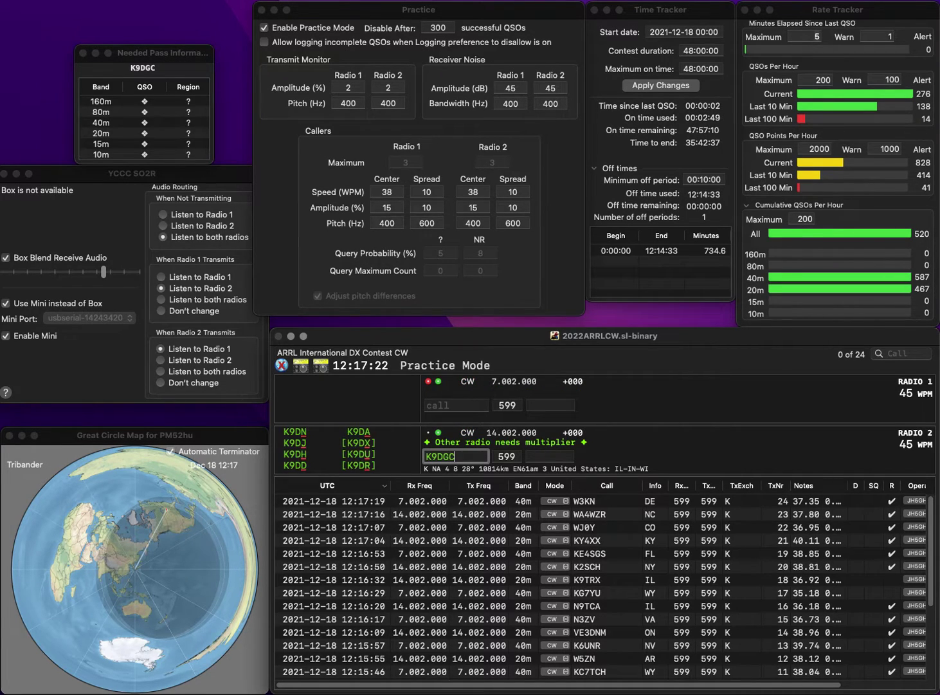
key("Return")
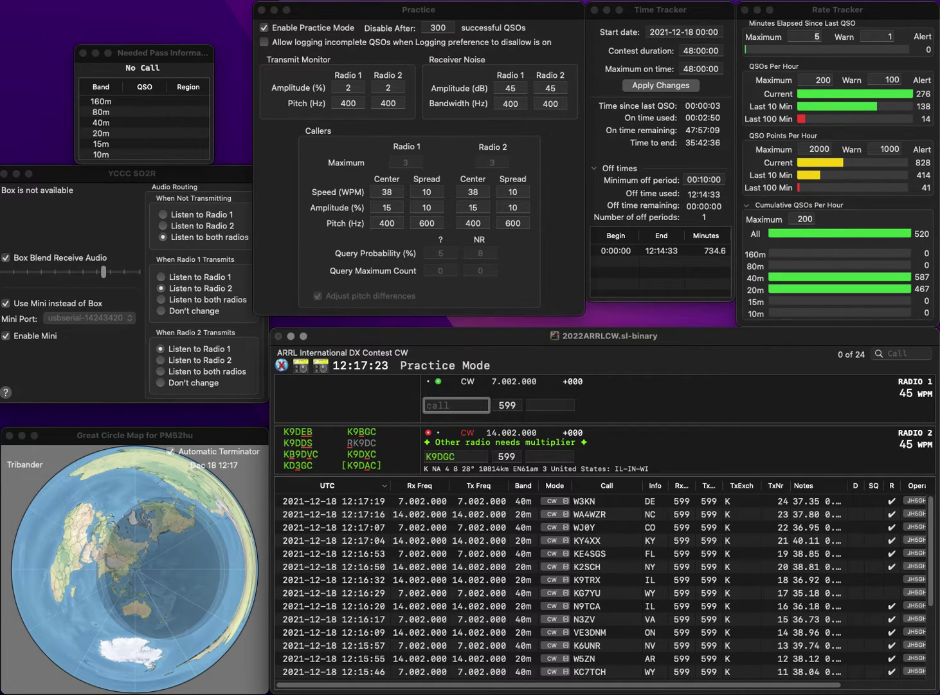
type("0")
type("YPC")
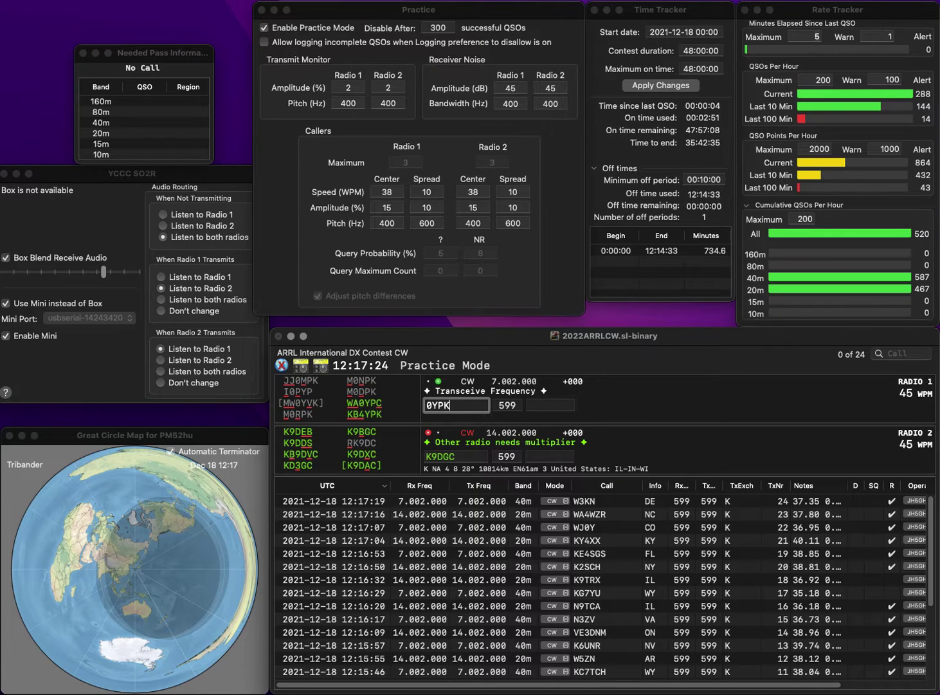
type("WA")
key("Return")
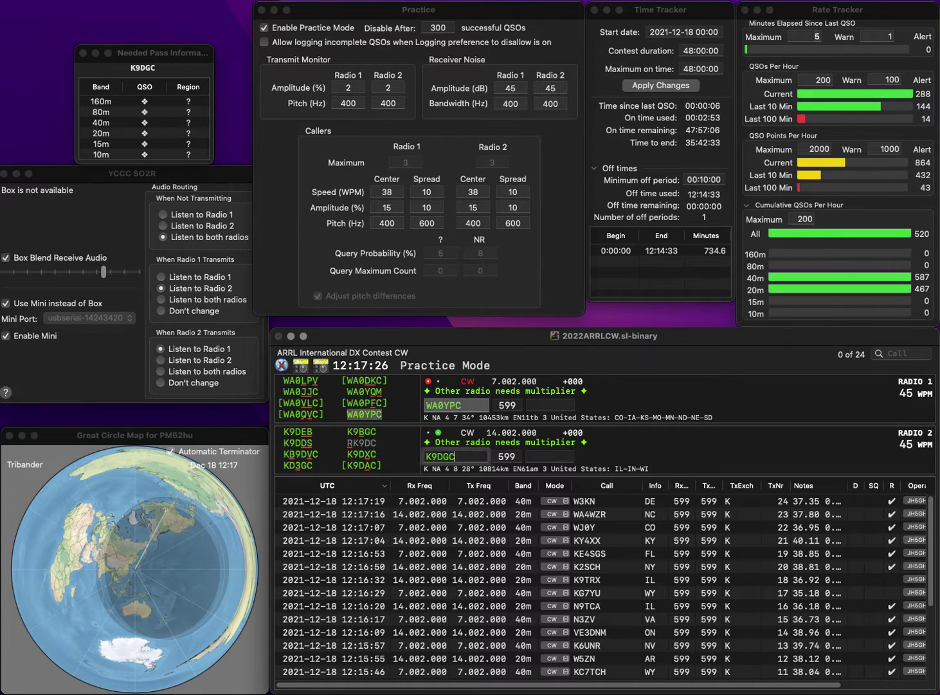
key("Delete")
type("B")
key("Return")
key("space")
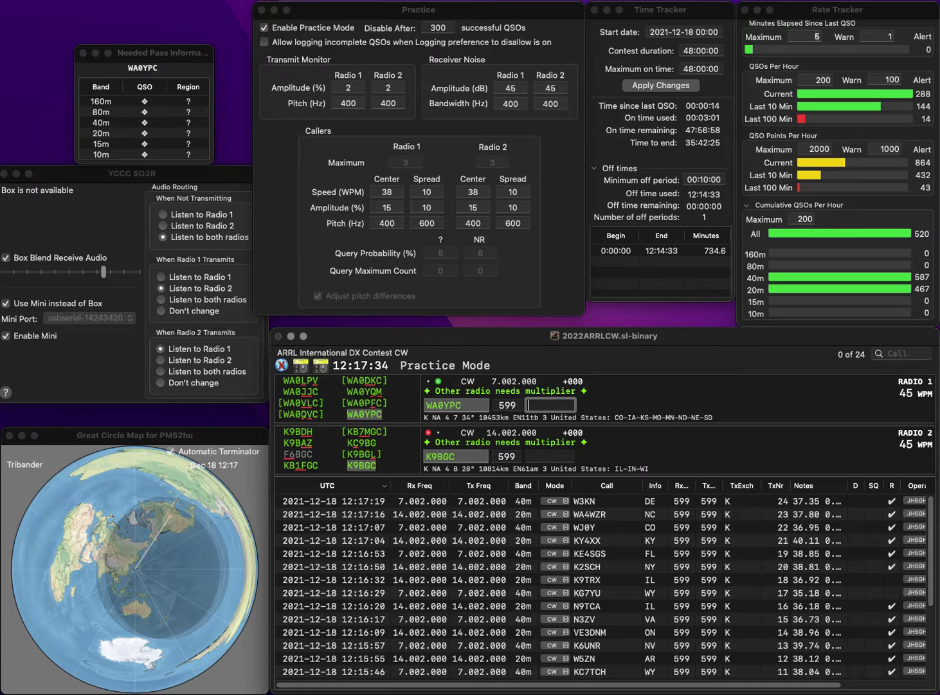
Step: Log WA0YPC with CO and K9BGC with WI
type("CO")
key("Return")
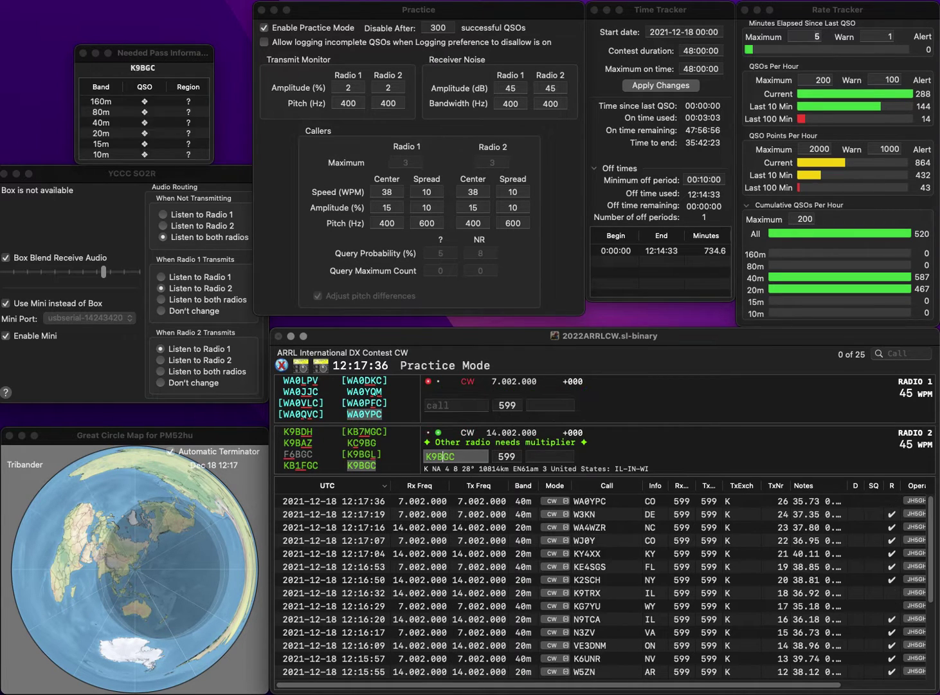
key("Return")
type("WI")
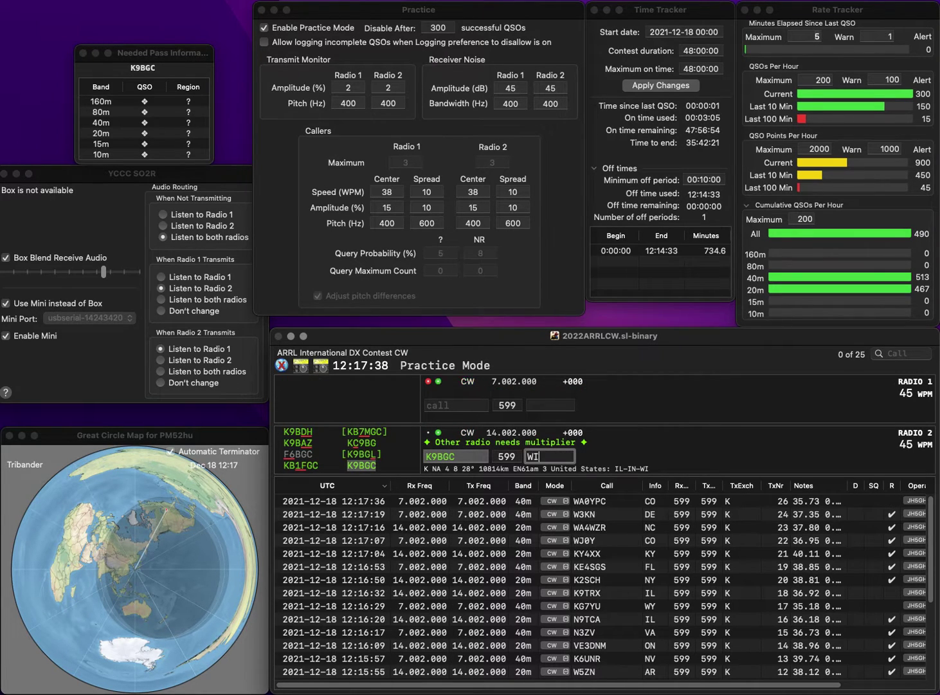
key("Return")
type("NE6")
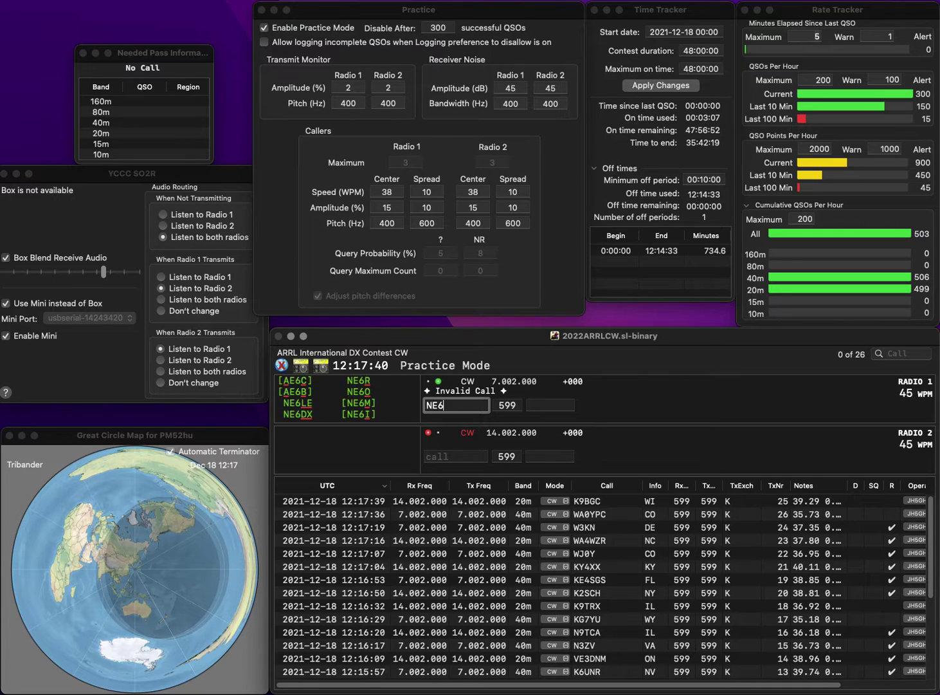
type("T")
key("Return")
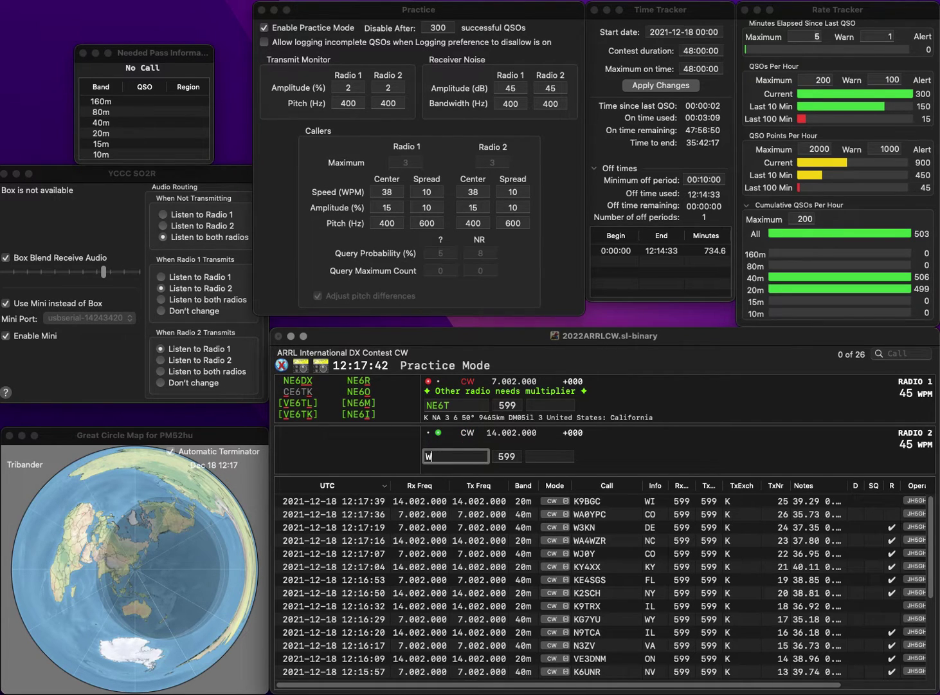
type("6SF")
key("Return")
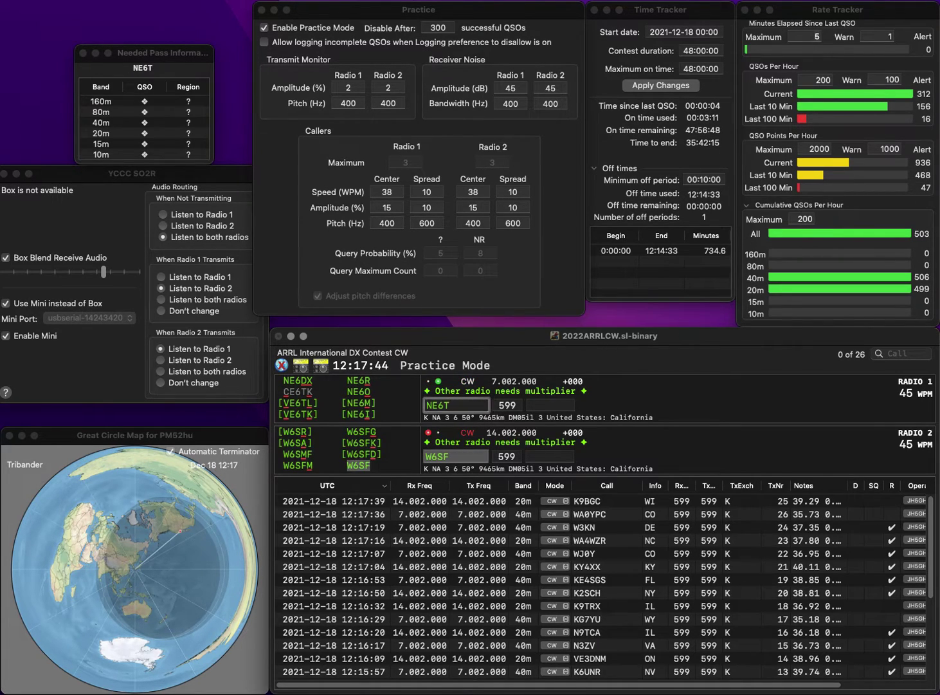
key("BackSpace")
type("I")
key("space")
type("CAC")
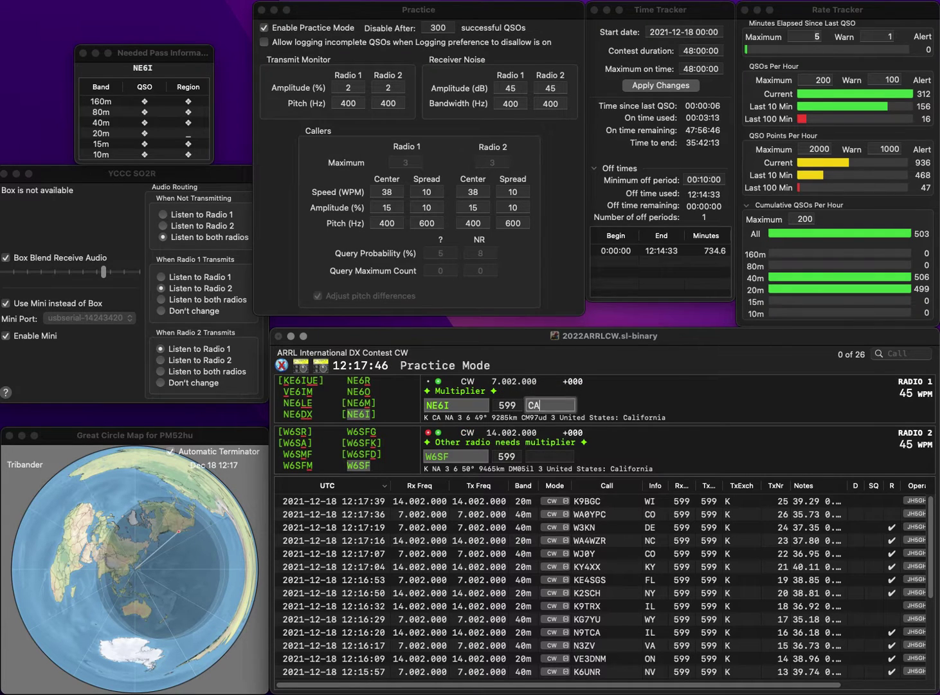
key("Return")
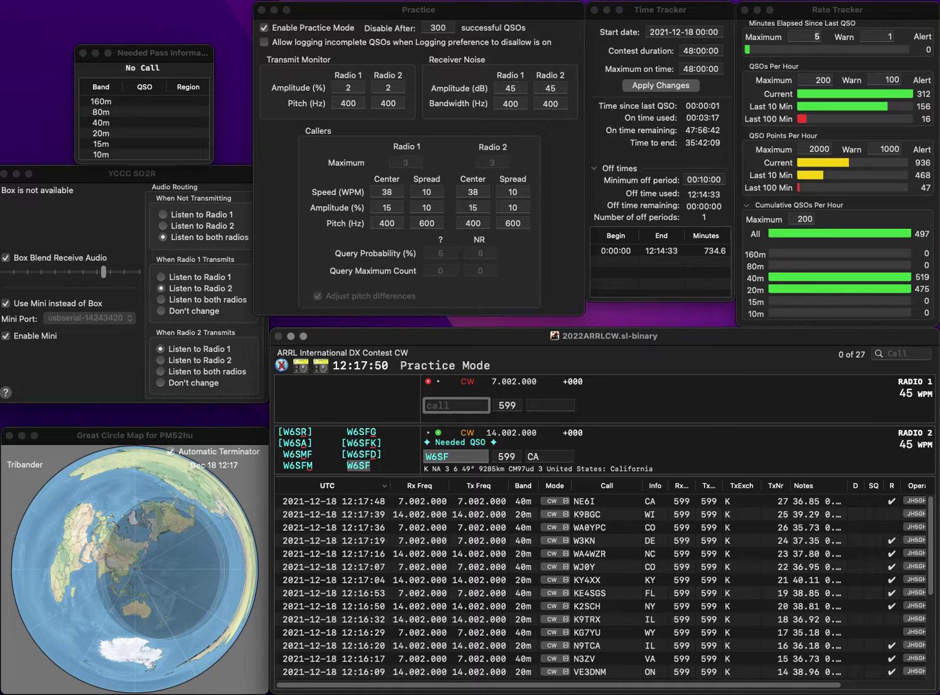
key("Return")
type("K")
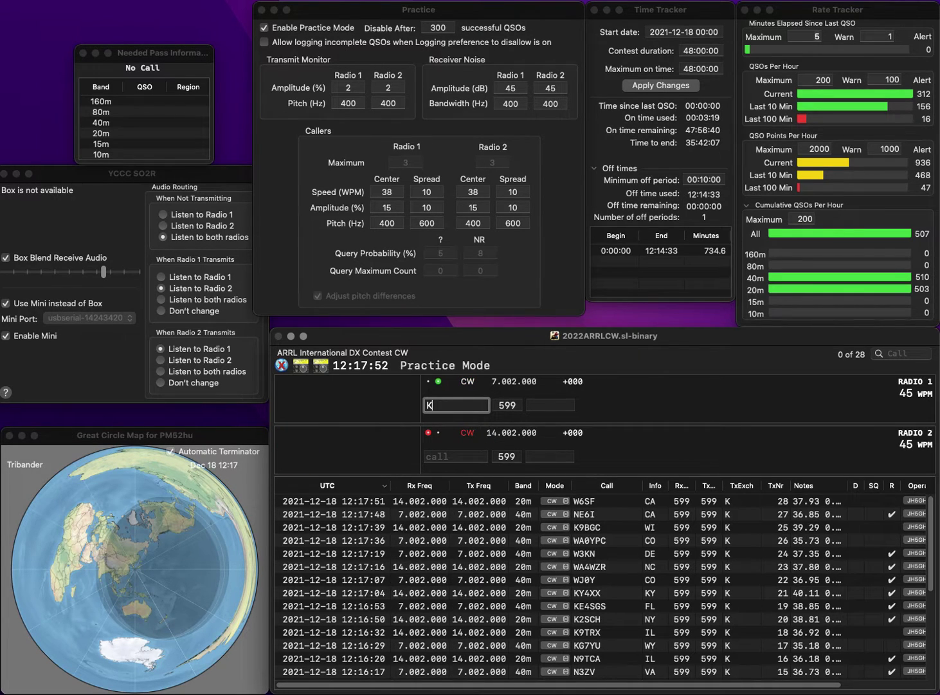
type("B7KLT")
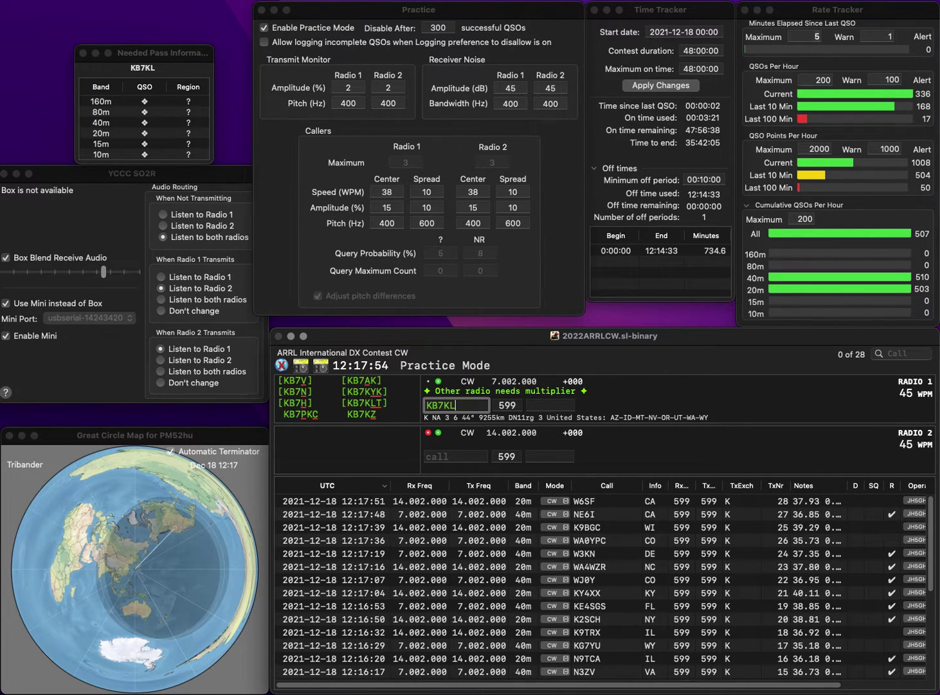
key("Return")
type("M7Q")
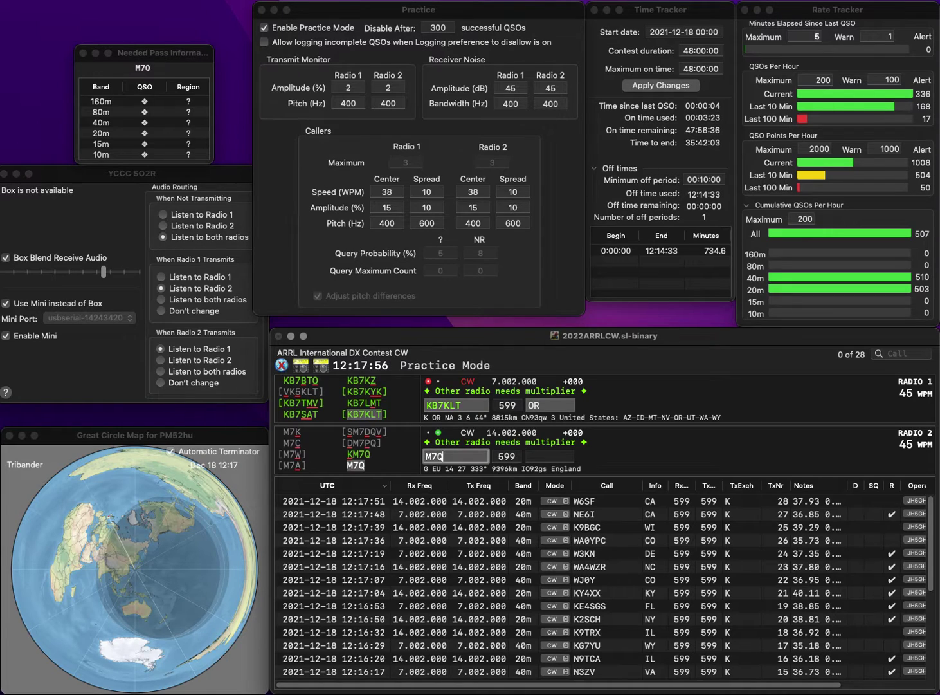
key("Home")
type("K")
key("Return")
key("space")
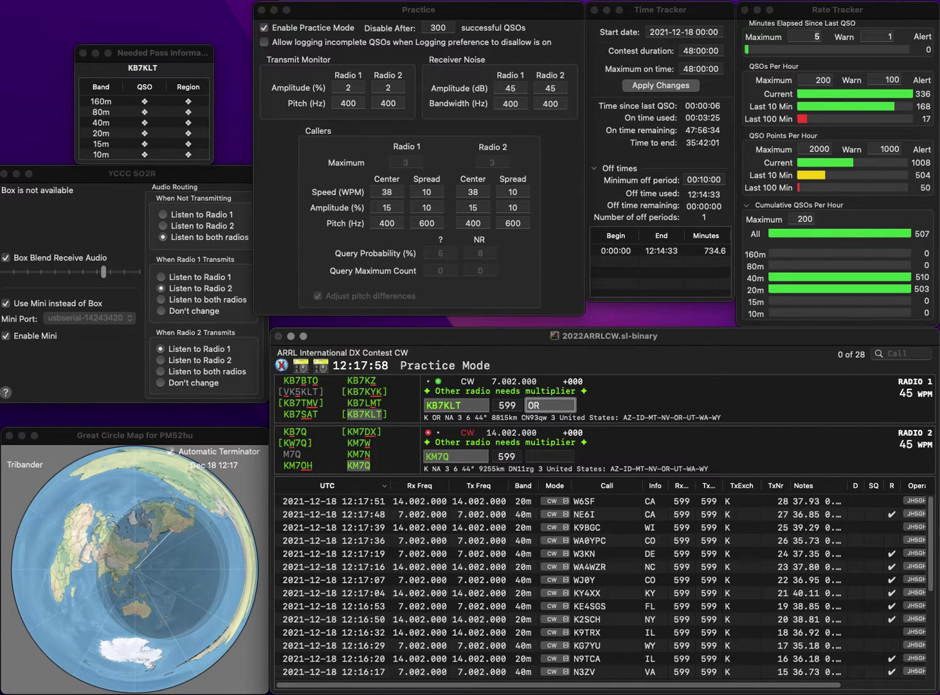
key("Return")
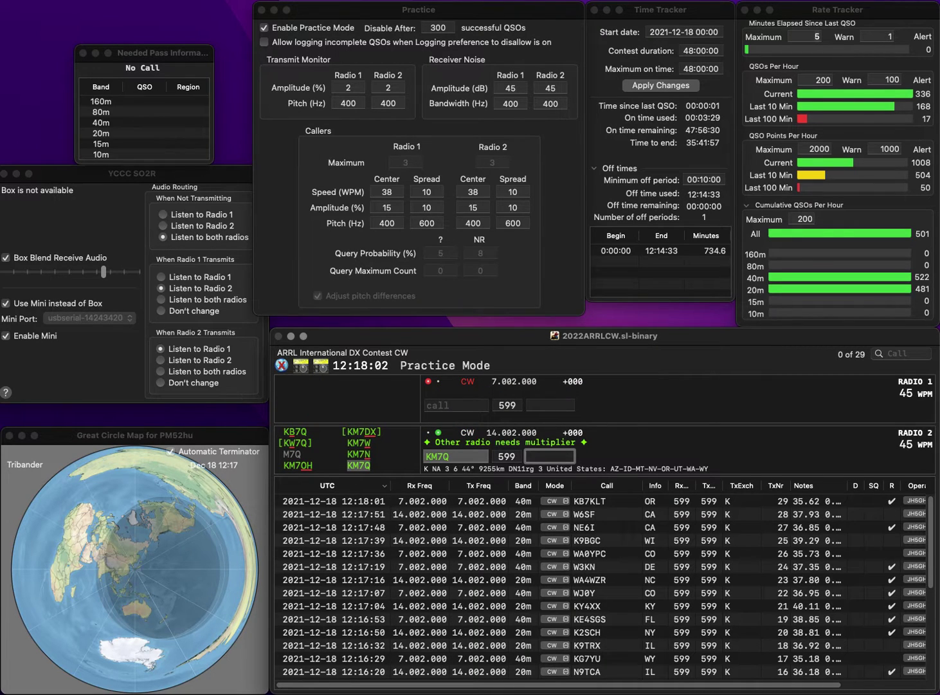
type("ID")
key("Return")
type("K")
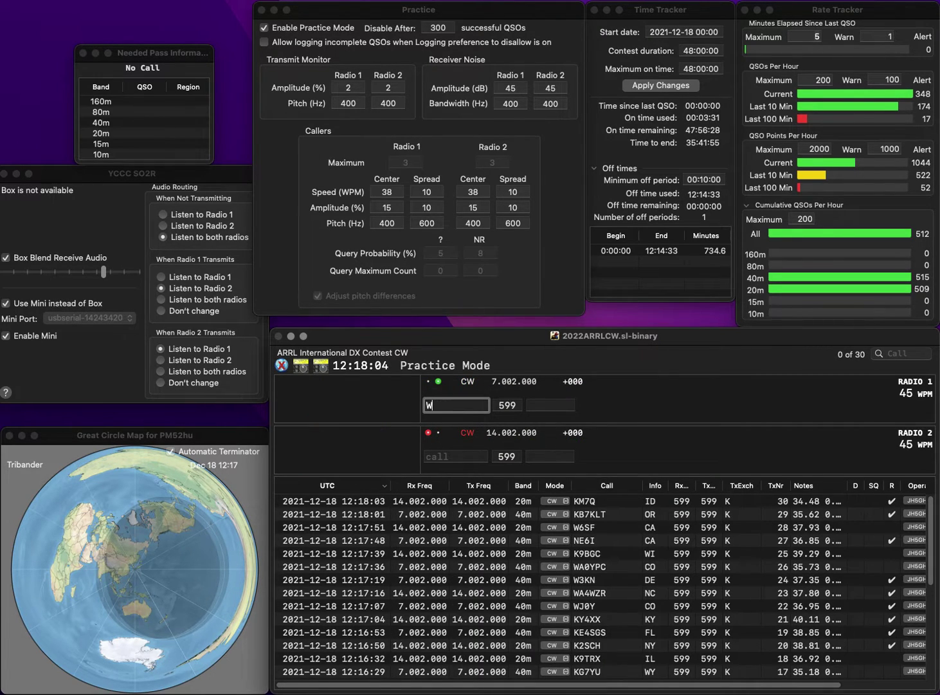
type("4CN")
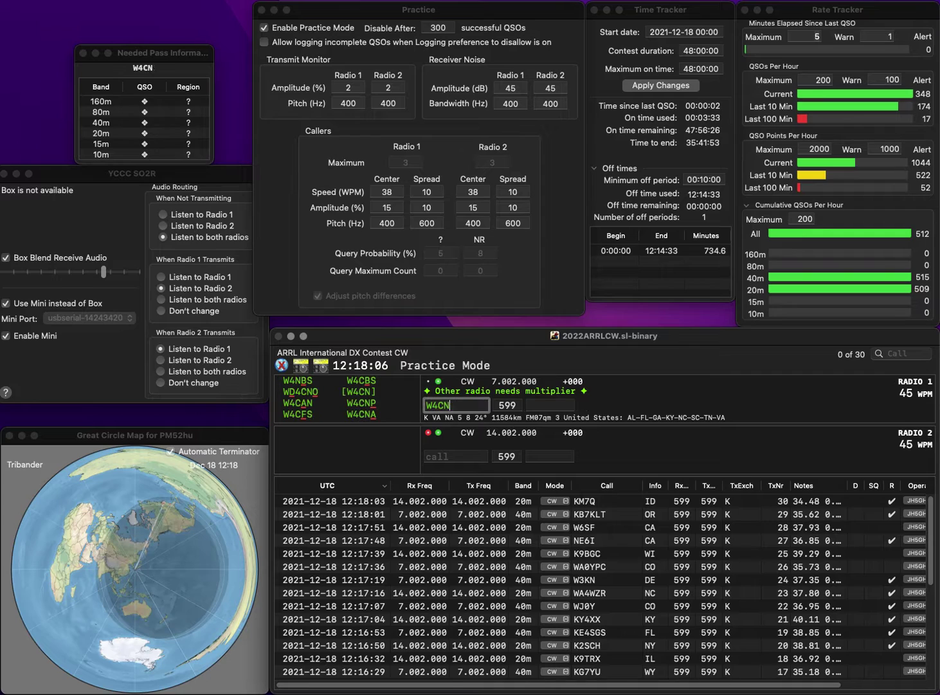
type("A")
key("Return")
type("NF0")
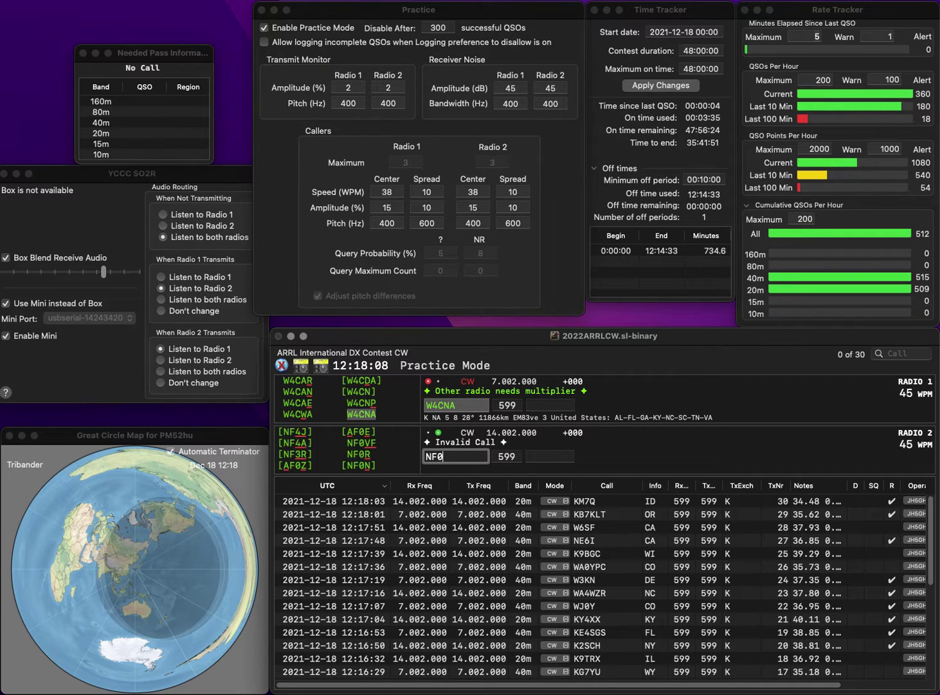
type("VF")
key("Return")
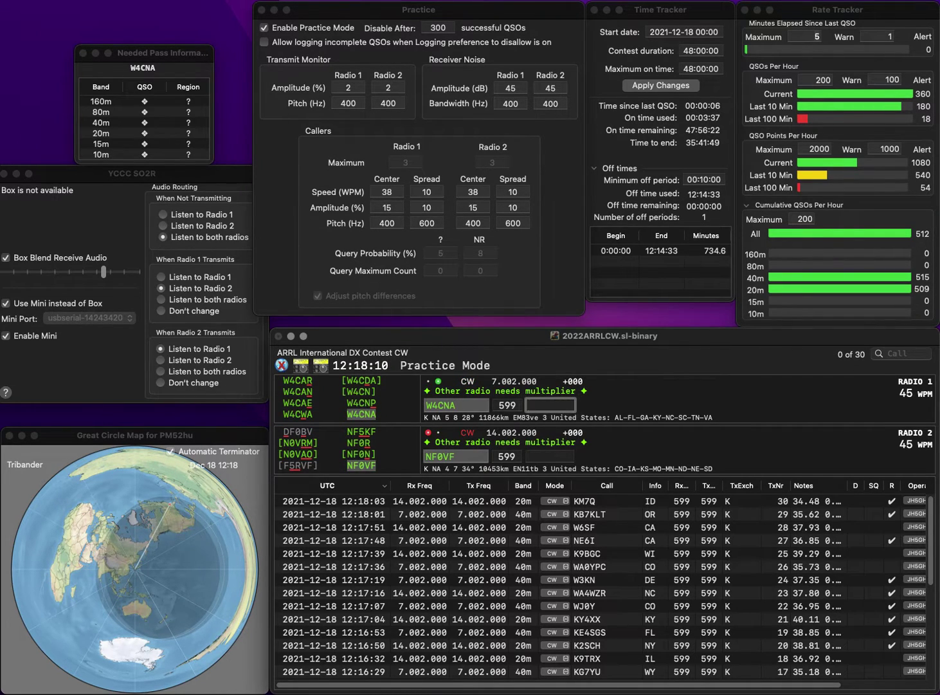
type("AL")
key("Return")
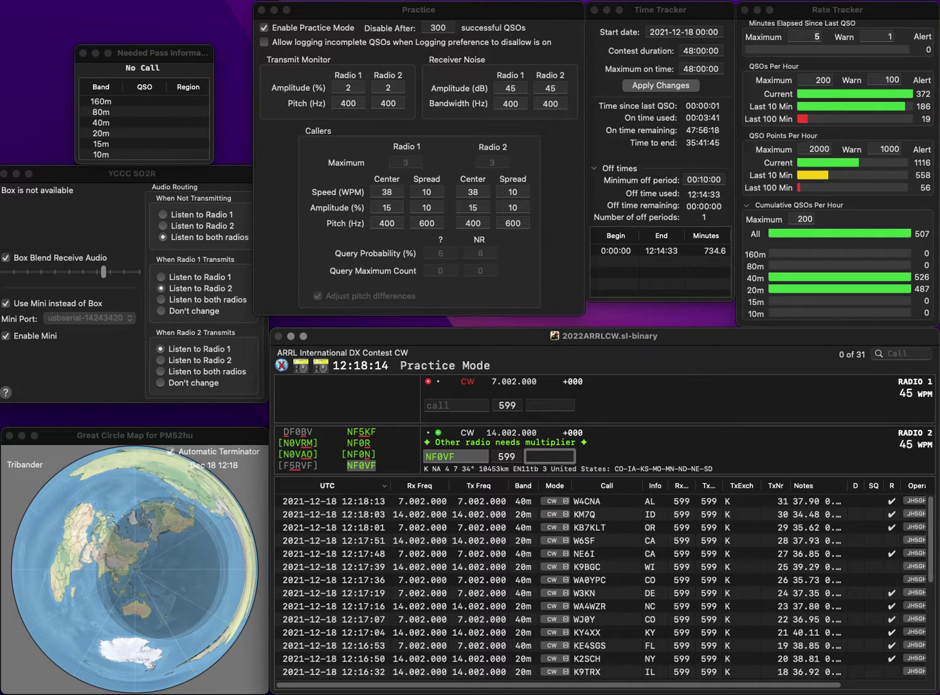
type("MO")
key("Return")
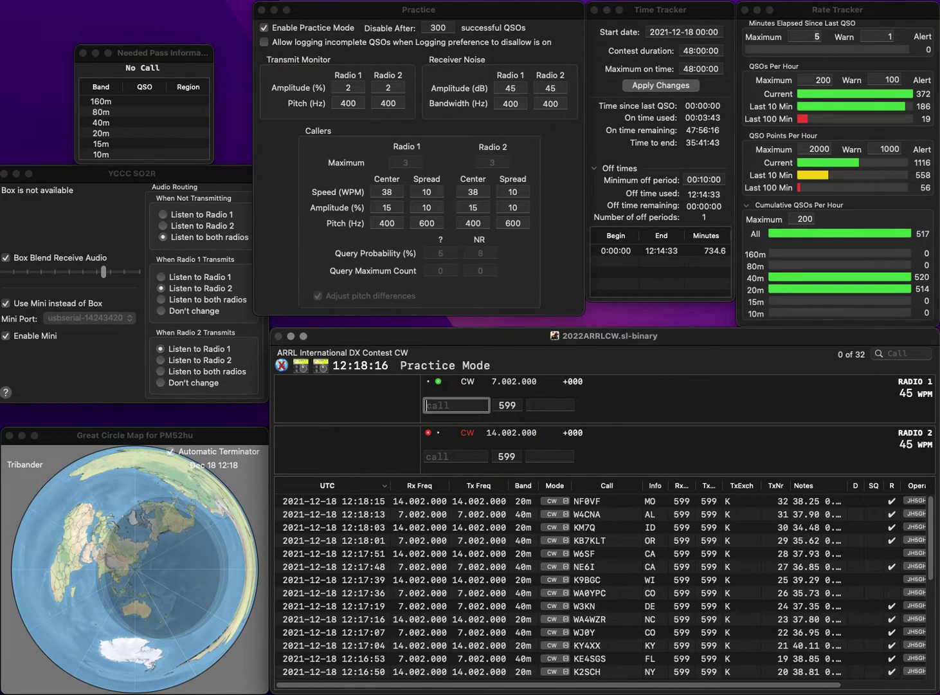
type("KF5WVJ")
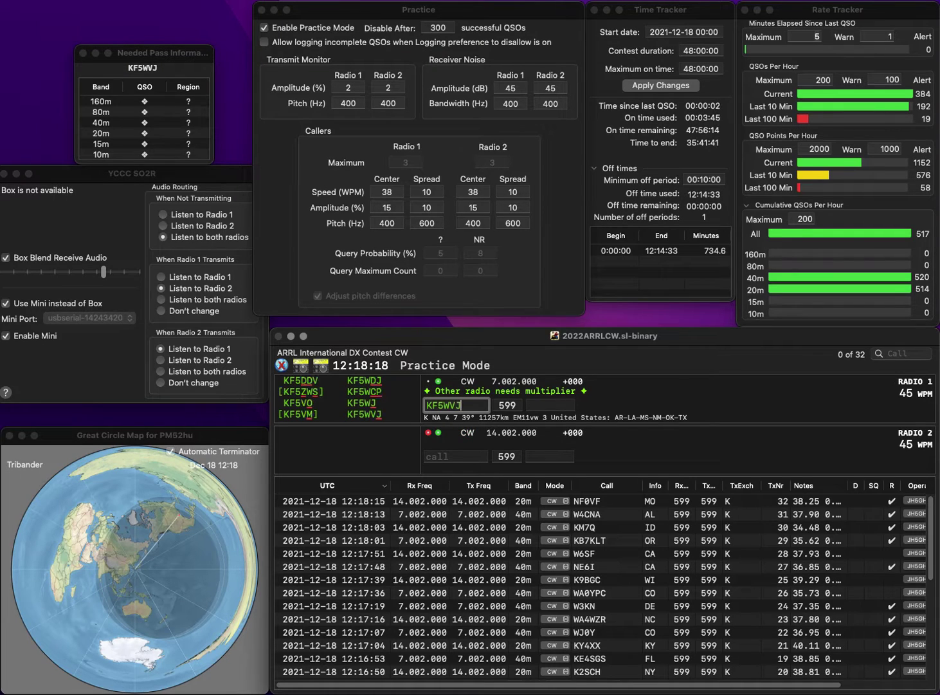
key("Return")
type("ACTT")
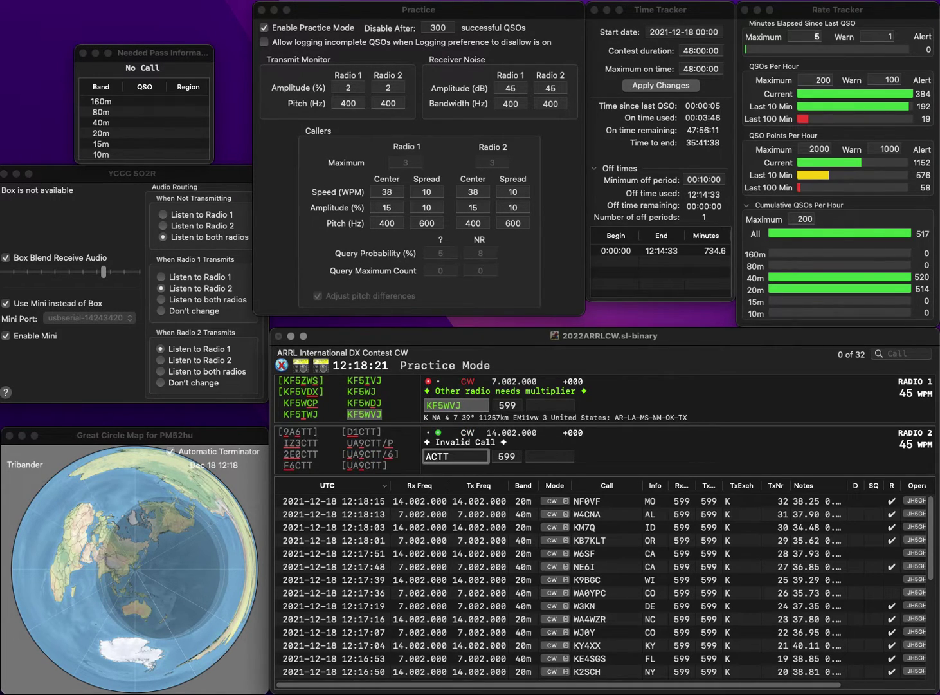
key("BackSpace")
type("D4")
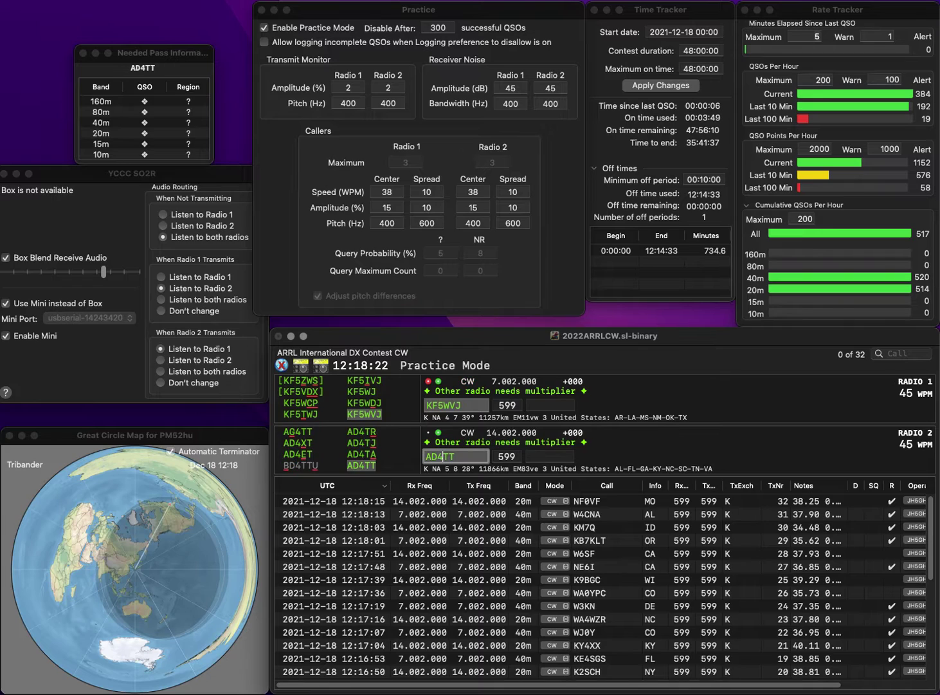
key("Return")
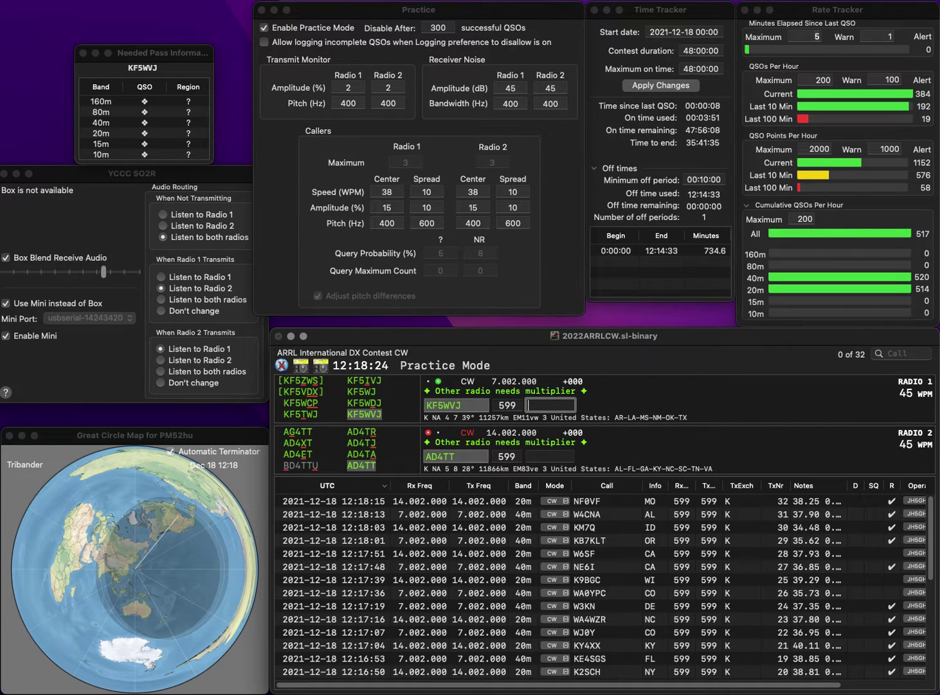
key("Return")
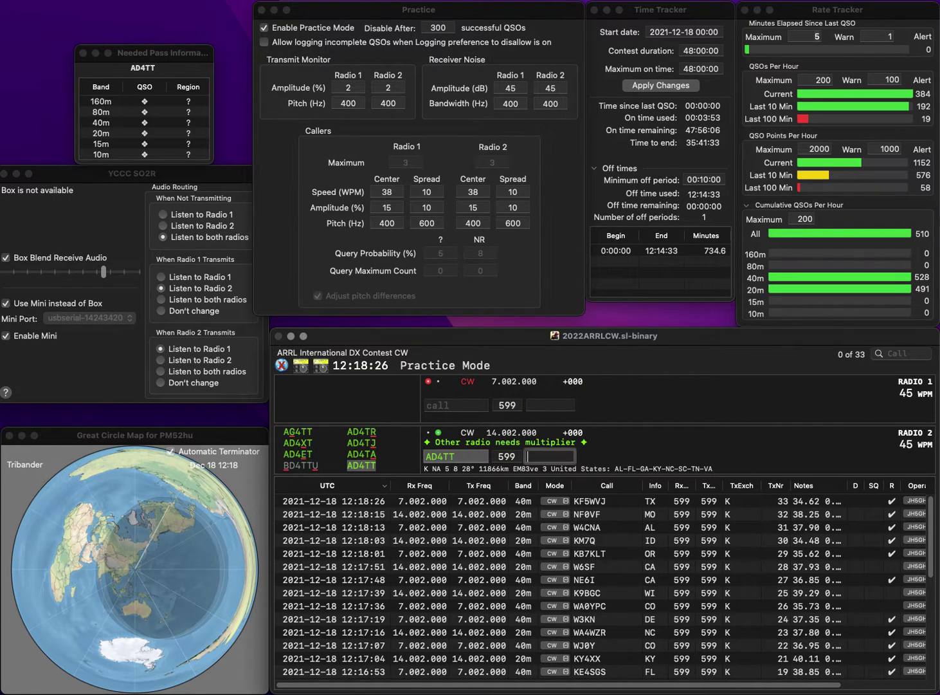
type("FL")
key("Return")
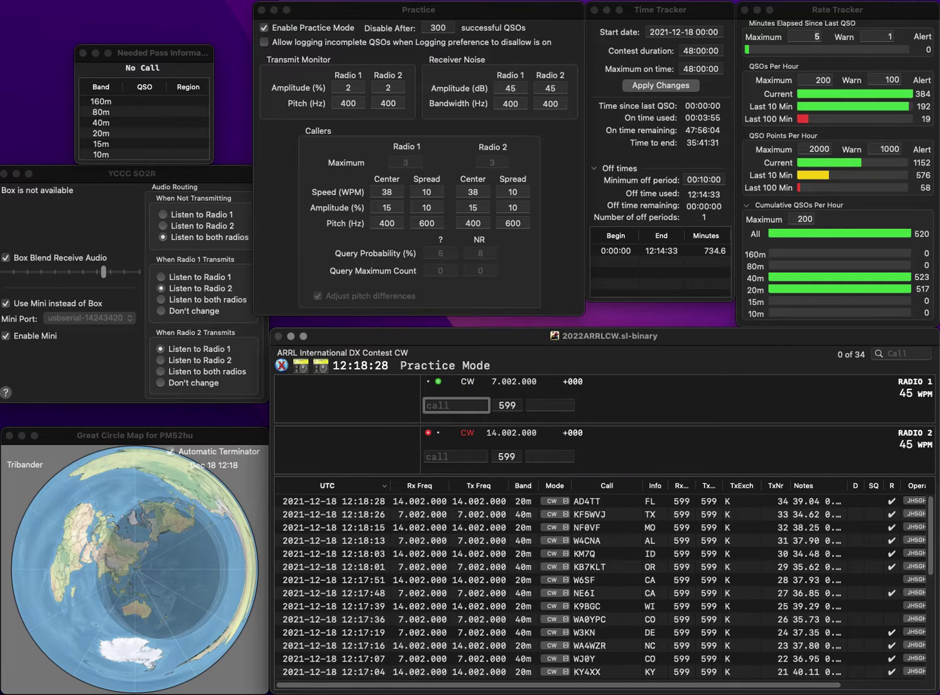
type("N6MDX")
key("Return")
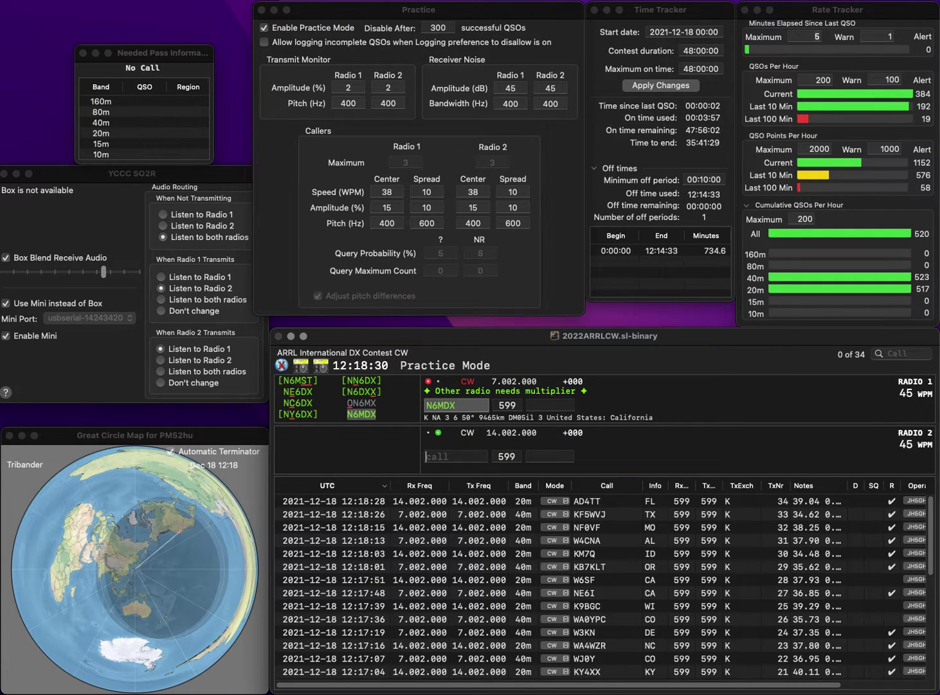
type("KV2U")
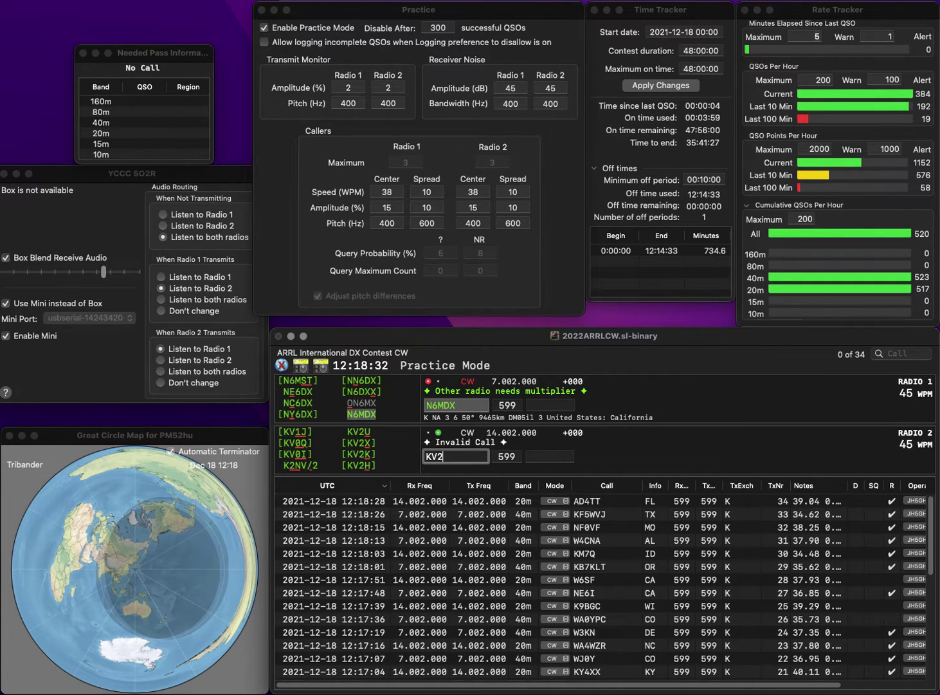
key("Return")
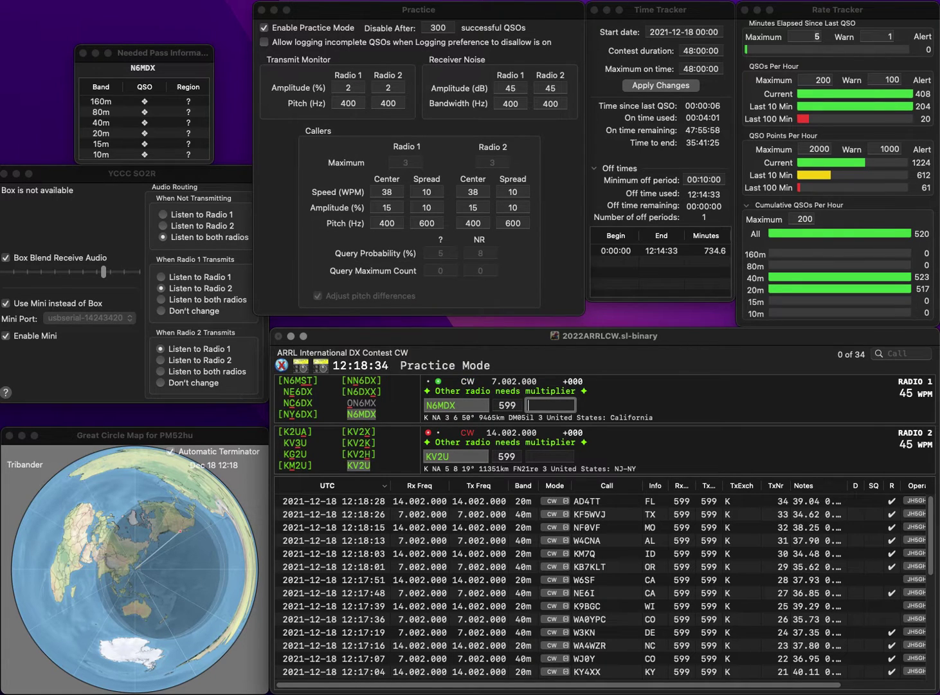
key("Return")
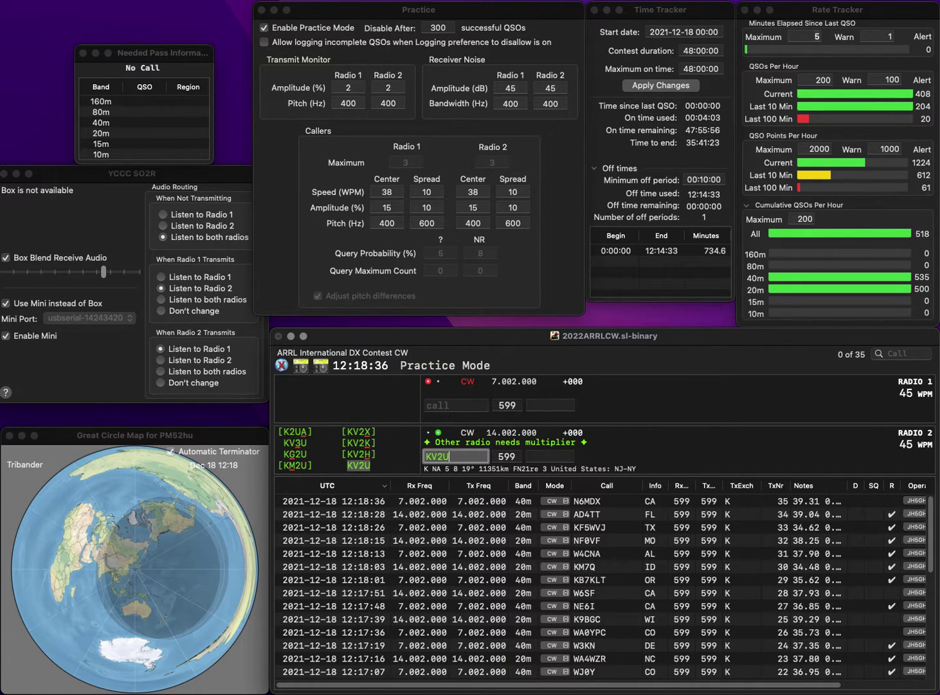
type("NY")
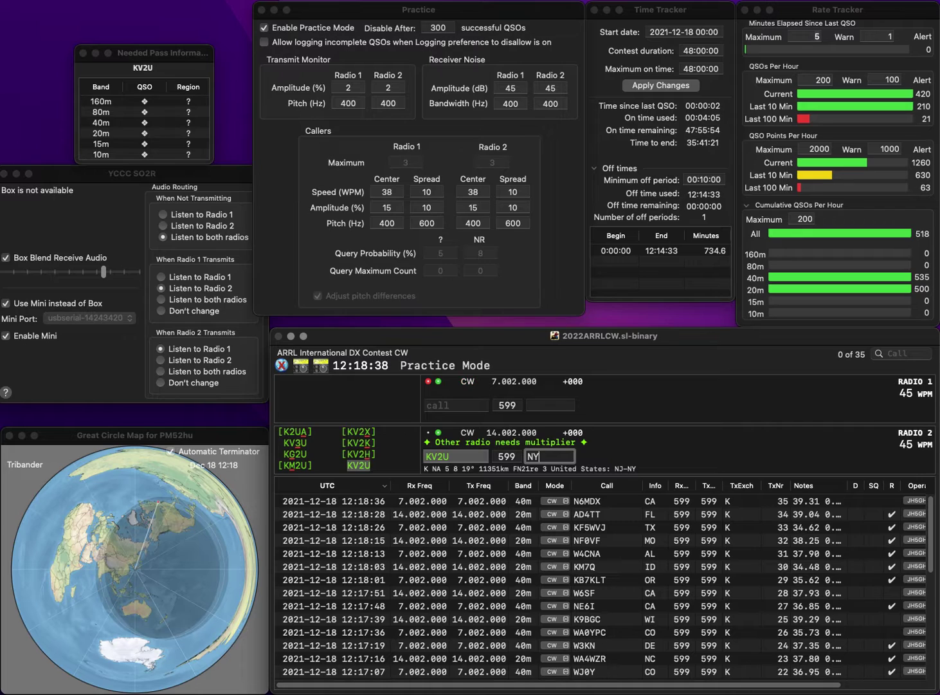
key("Return")
type("N4NM")
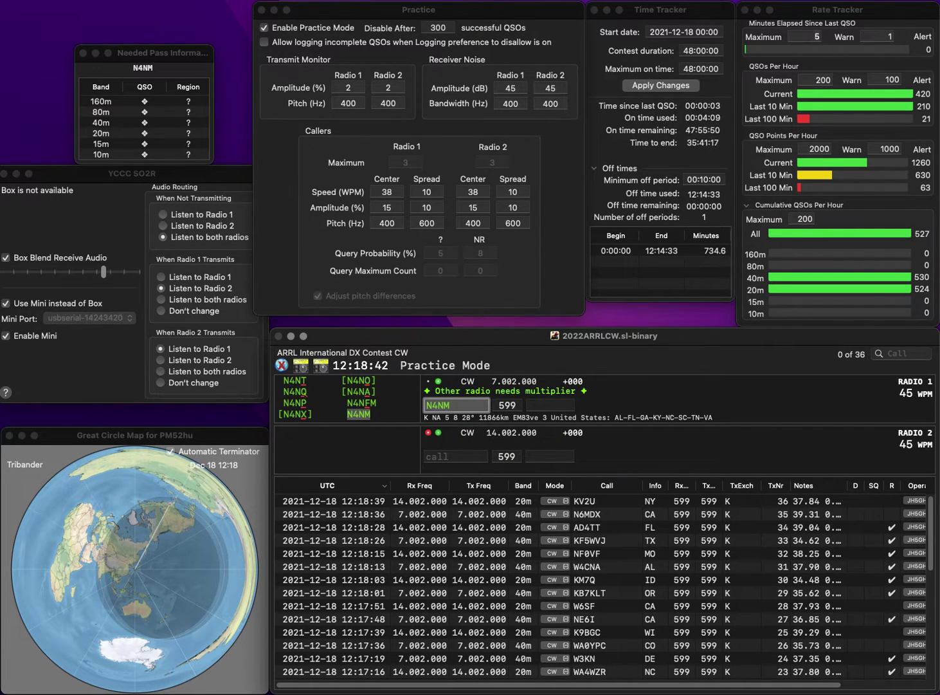
key("Return")
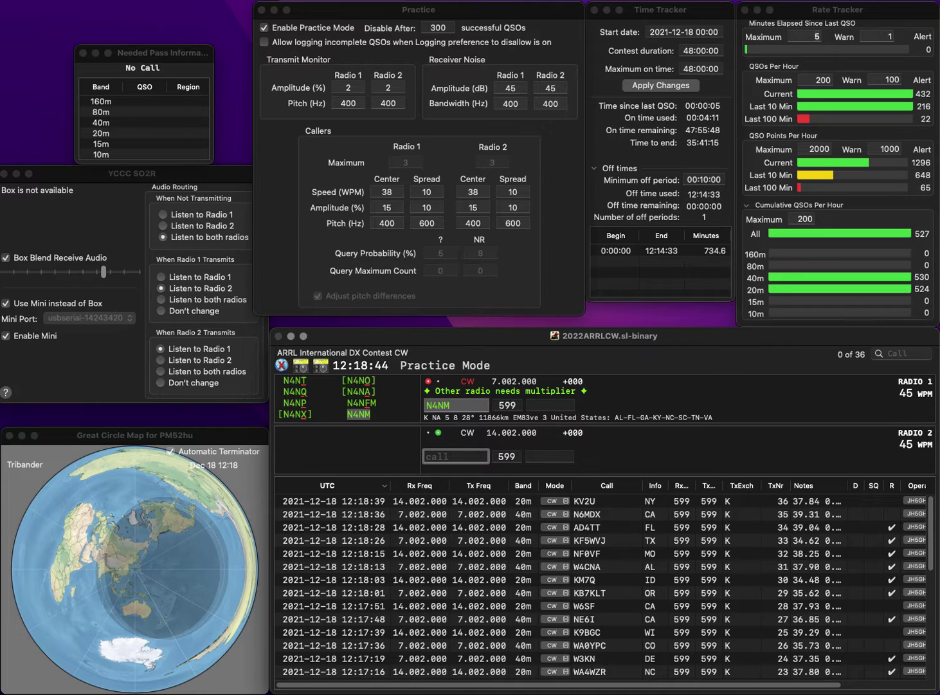
Step: Answer KF7F on the second radio and log N4NM (NC) and KF7F (UT)
type("KF7F")
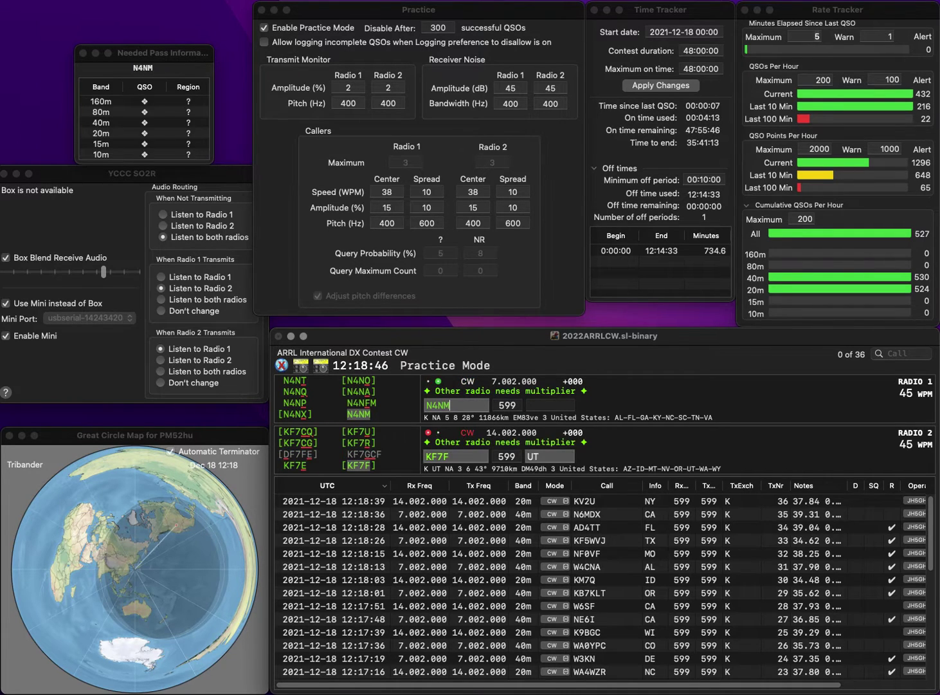
key("Return")
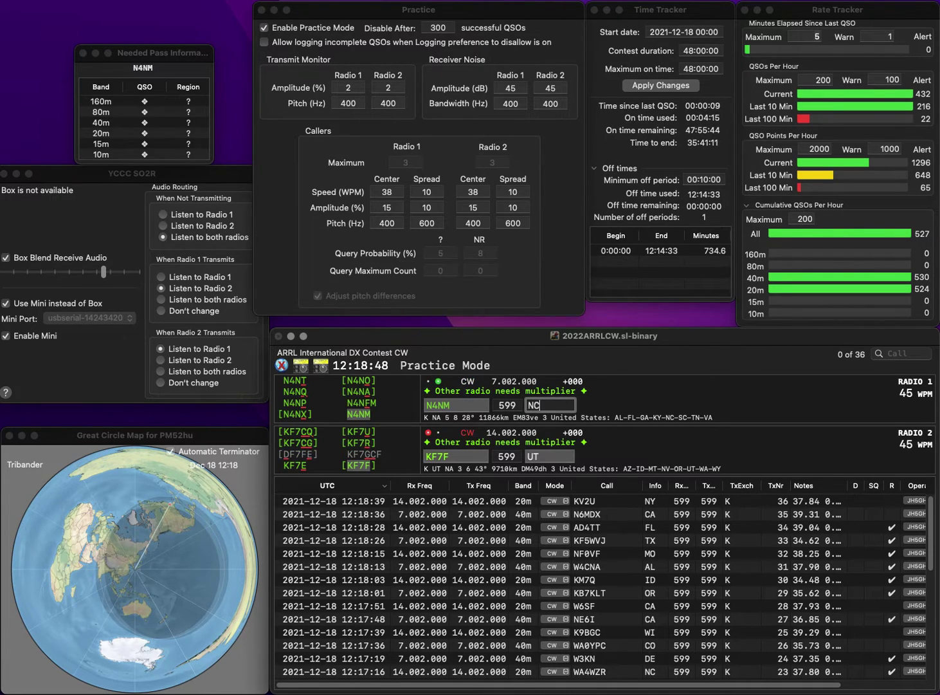
key("Return")
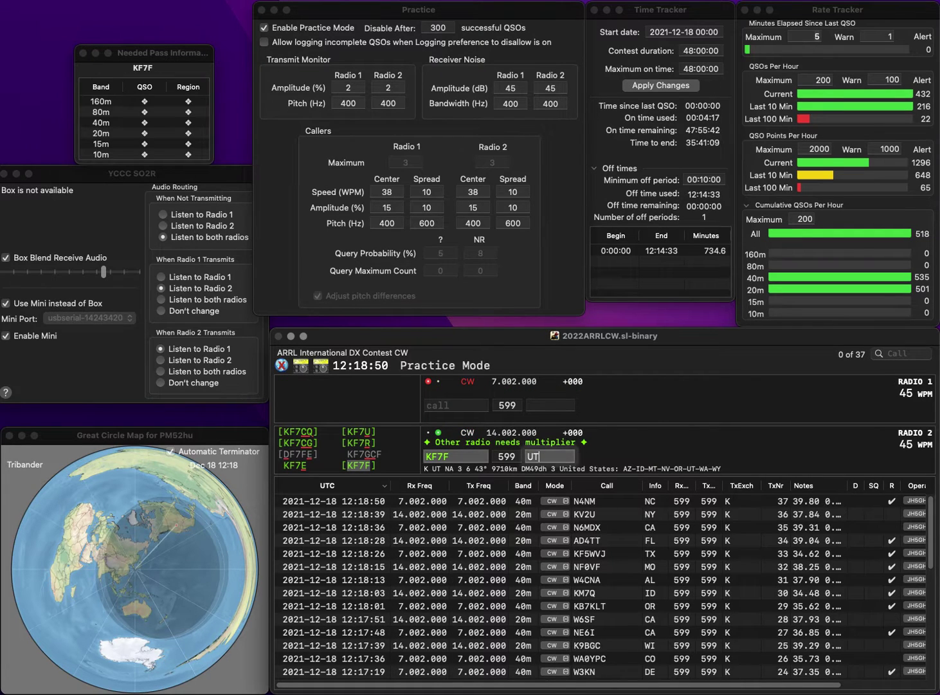
key("Return")
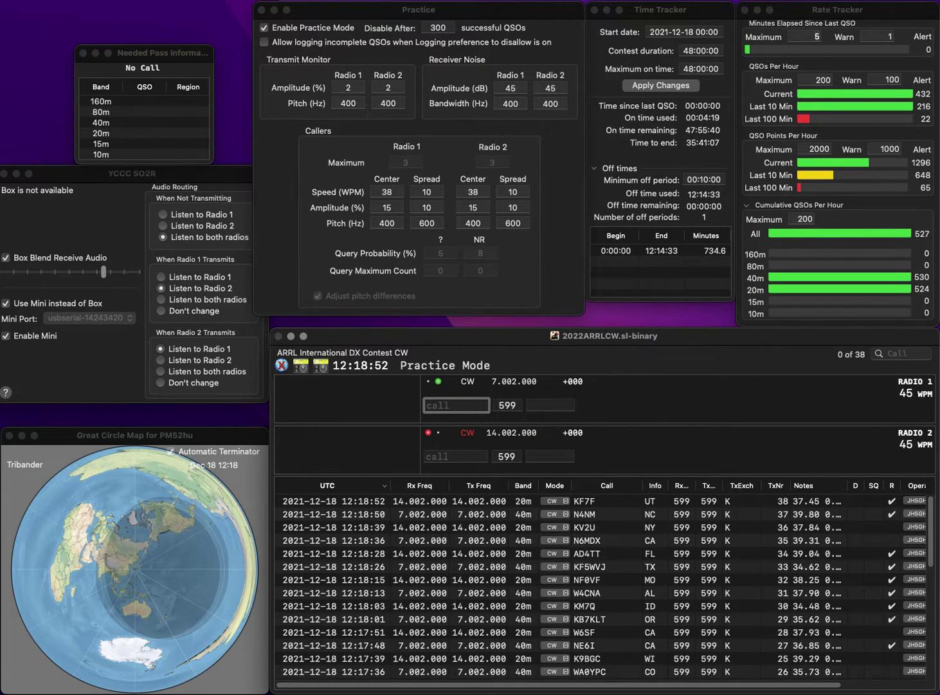
Step: Work W8ANT (WV) on the first radio and W0TUP (ND) on the second
type("W8ANT")
key("Return")
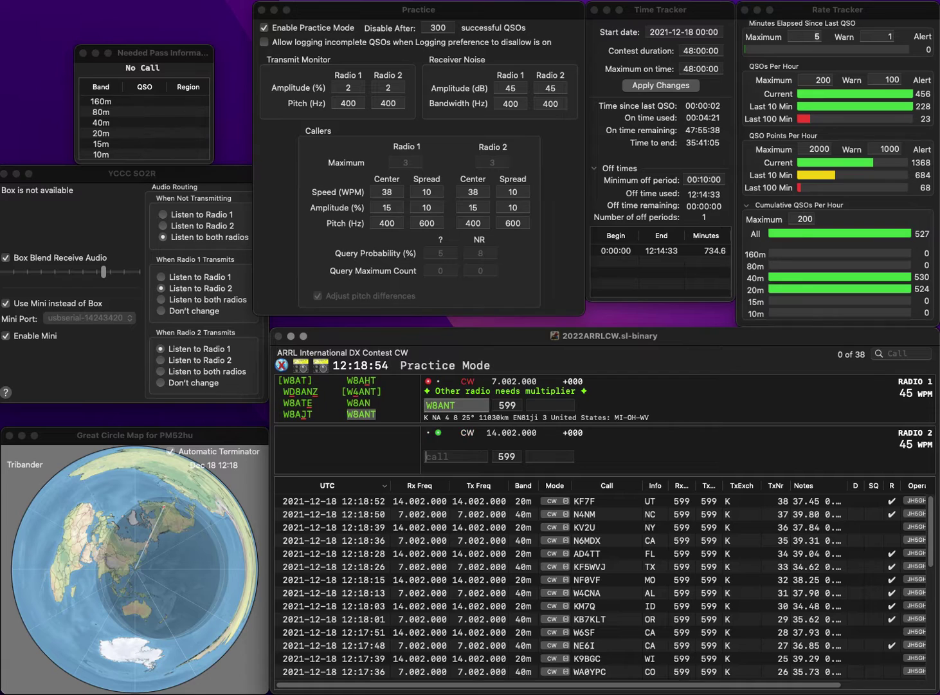
type("W0TUP")
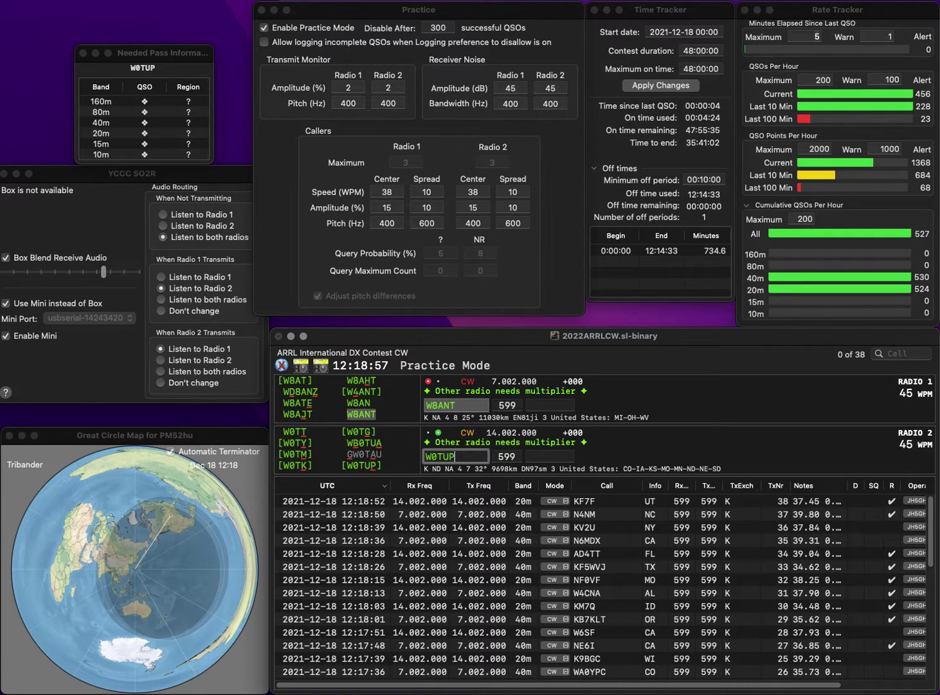
key("Return")
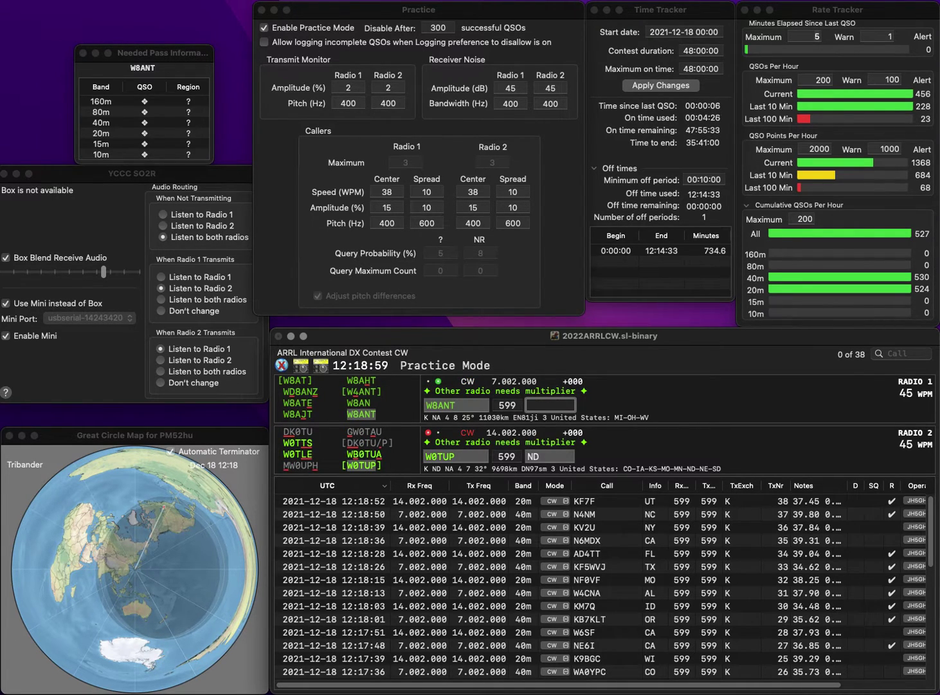
type("WV")
key("Return")
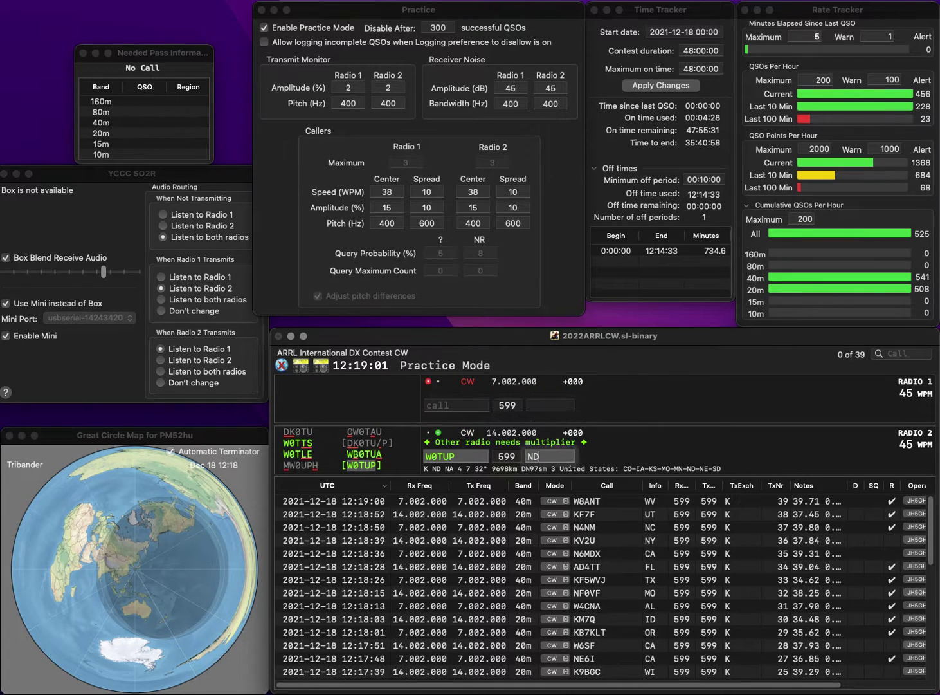
key("Return")
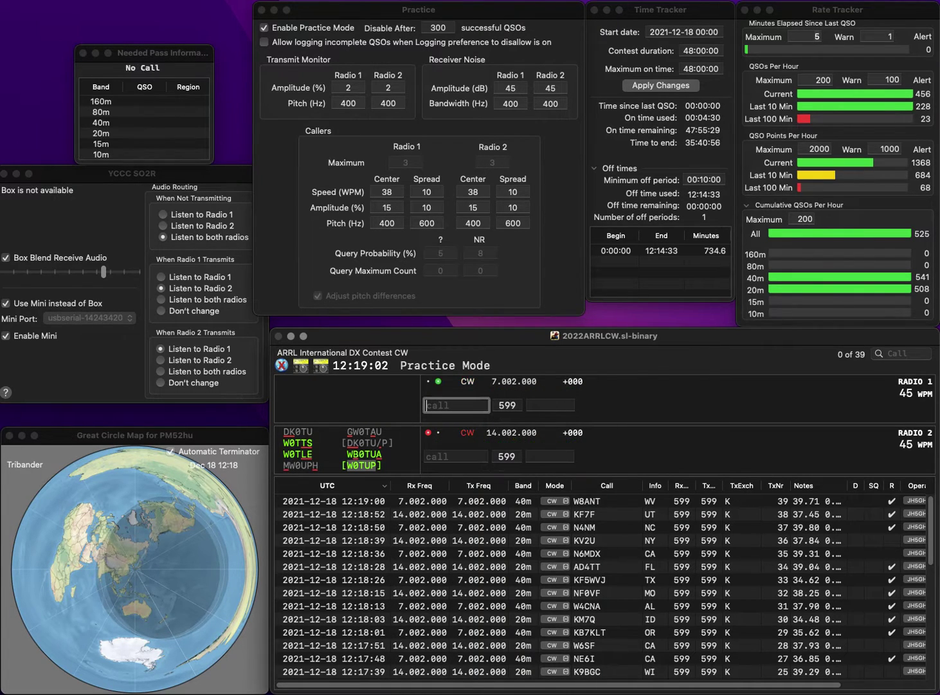
type("W4B")
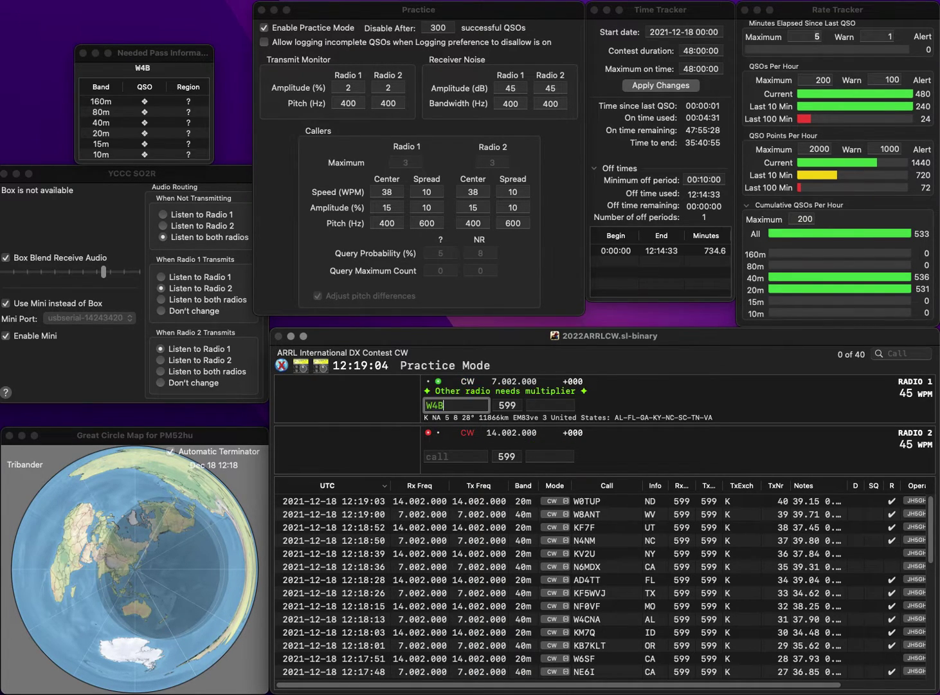
type("US")
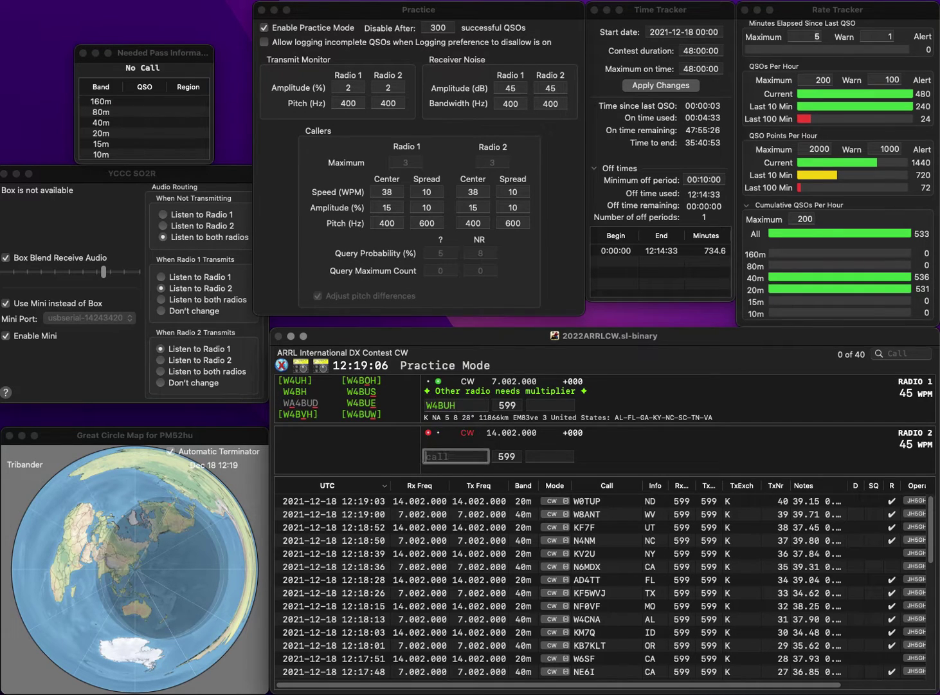
key("Return")
type("7")
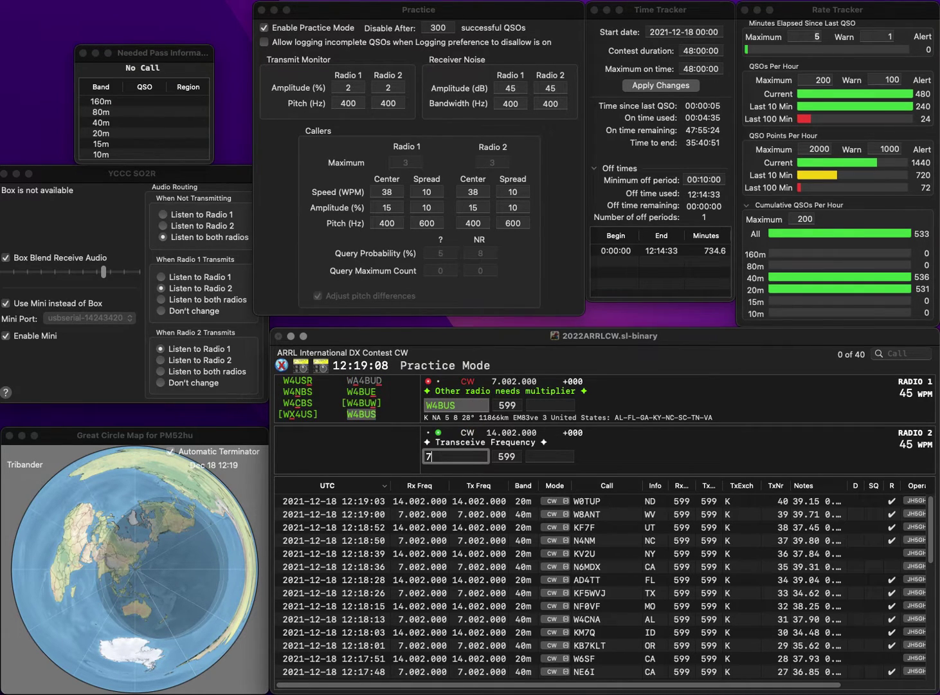
type("ZSV")
key("ctrl+a")
type("W")
key("Return")
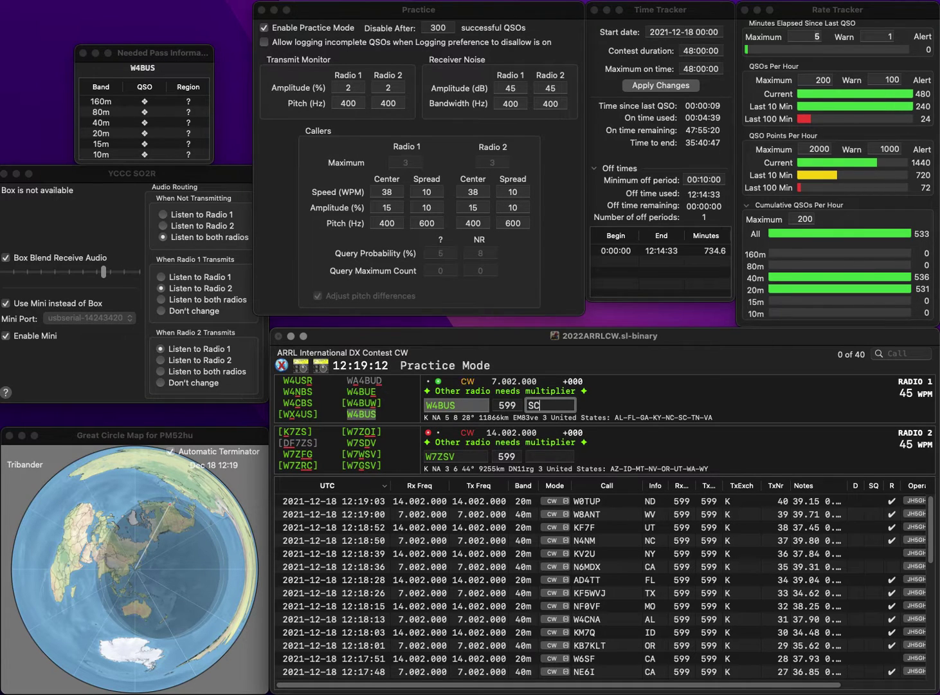
key("Return")
key("Right")
key("Right")
key("BackSpace")
type("G")
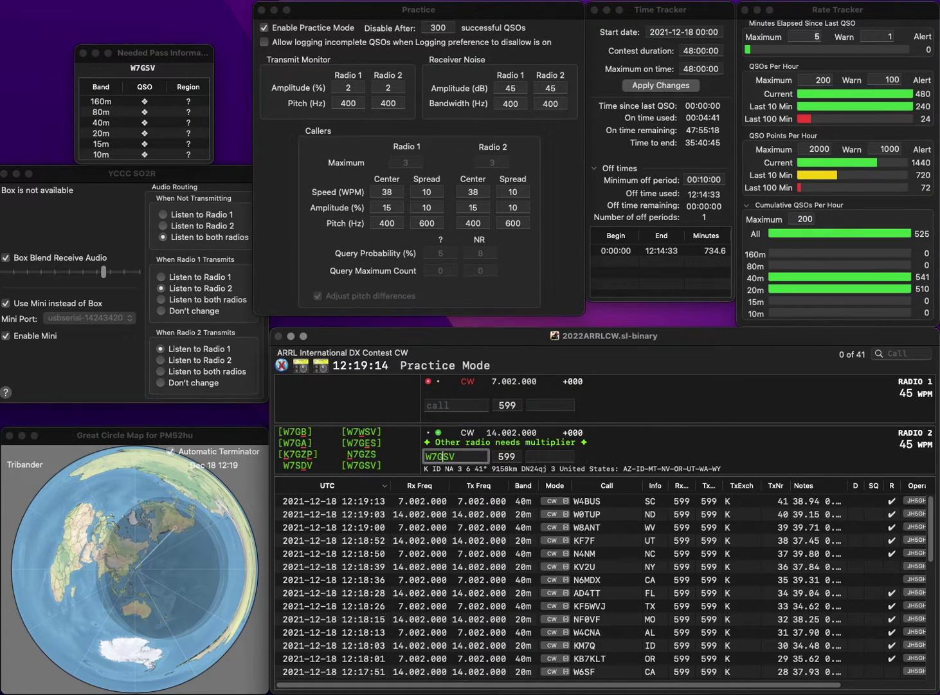
key("Return")
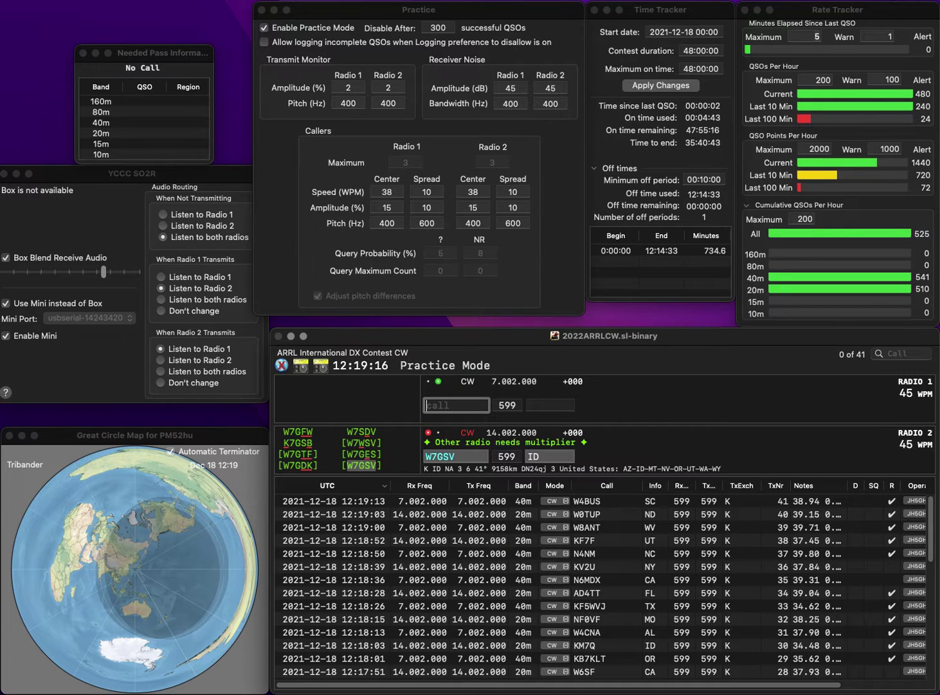
type("W0ATS")
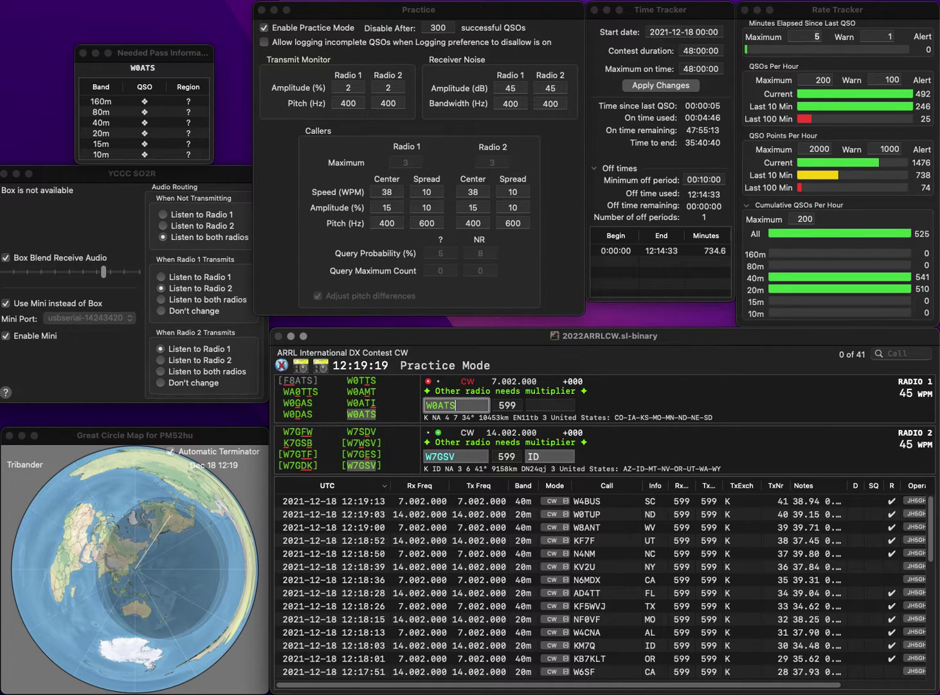
key("Return")
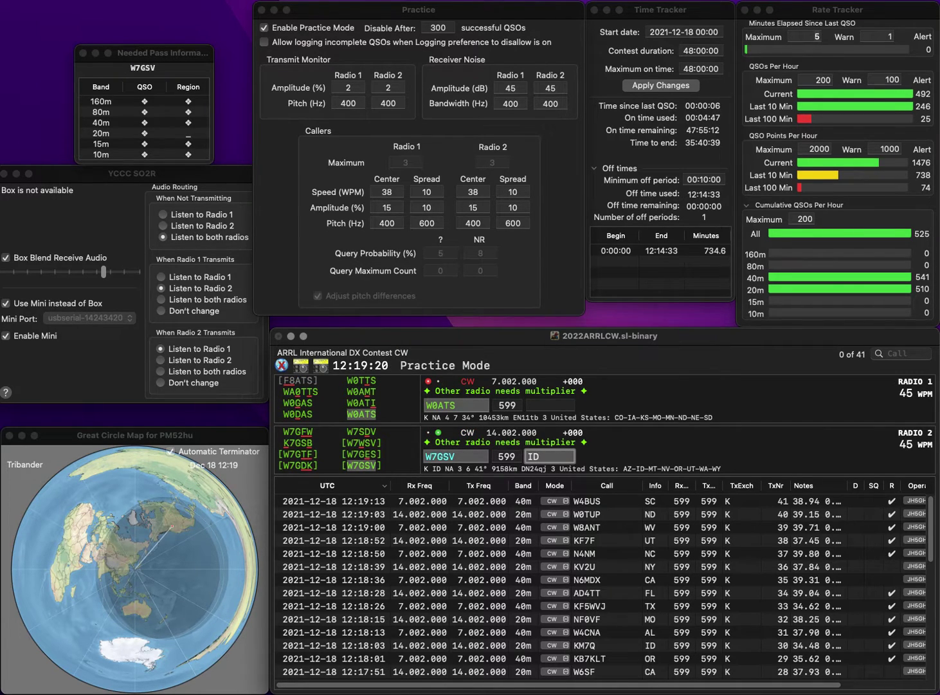
key("Return")
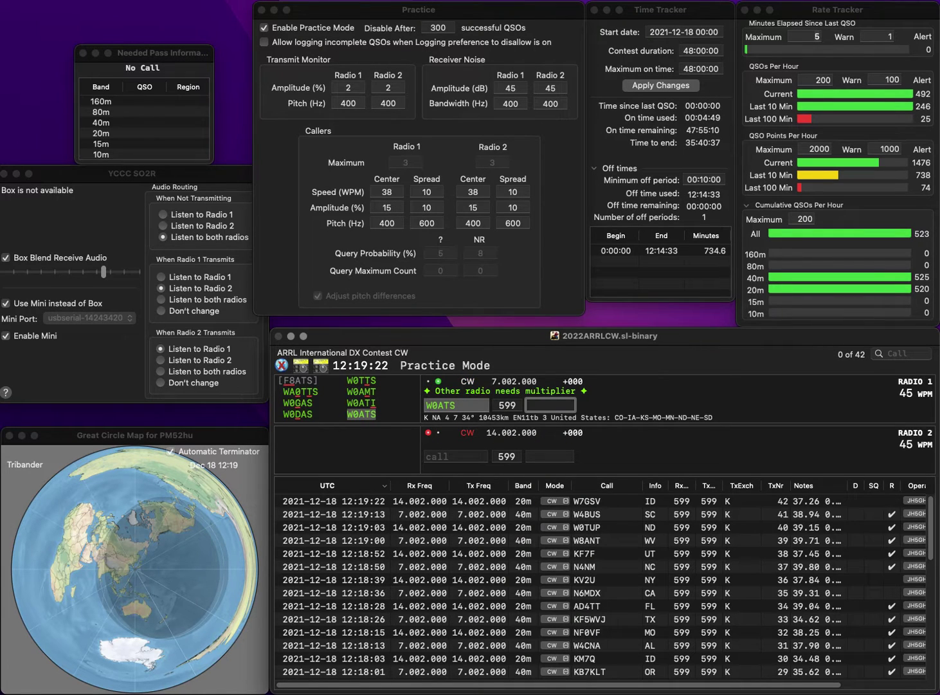
type("NE")
key("Return")
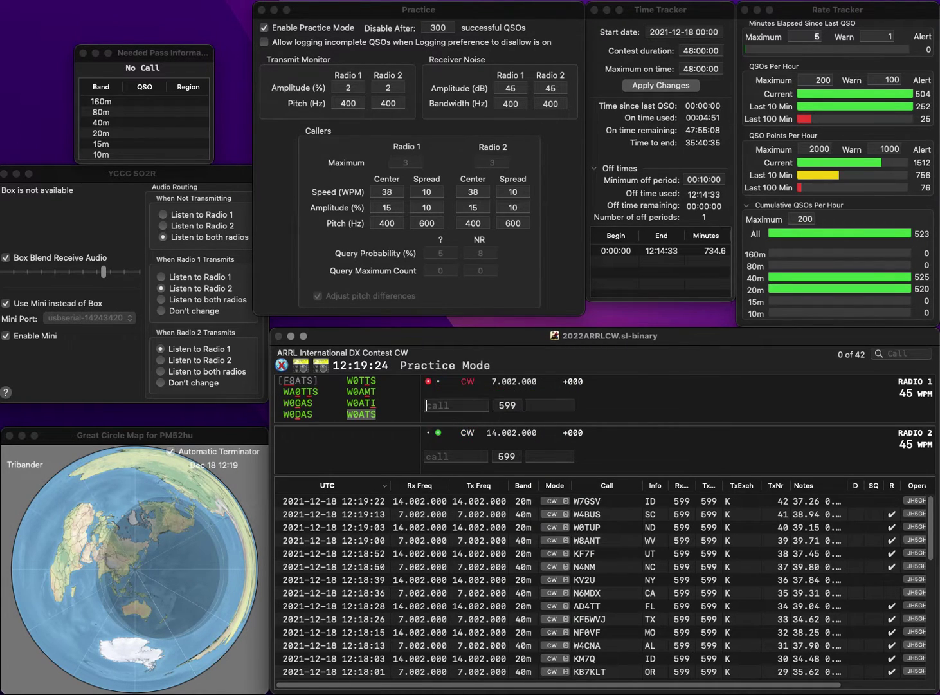
Step: Answer W6OAT on the second radio and log it with WA
key("BackSpace")
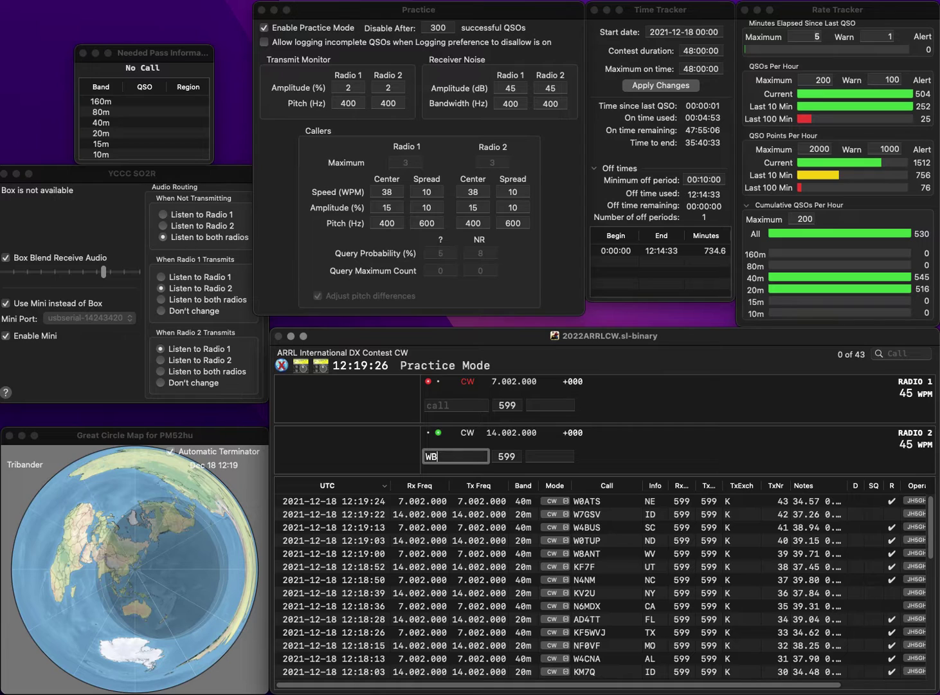
type("WB0AT")
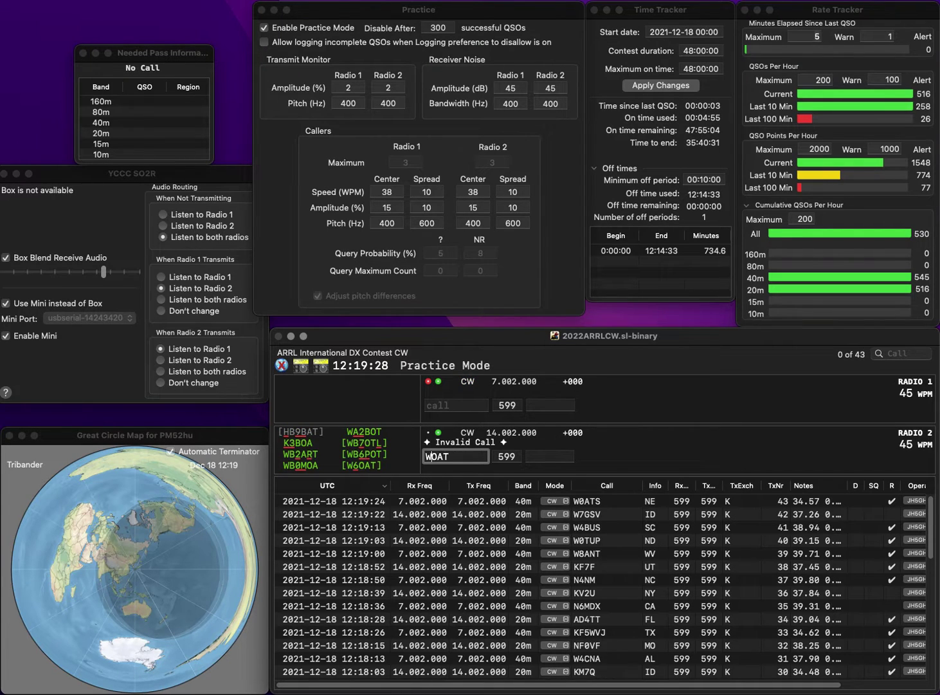
type("6")
key("Return")
type("W")
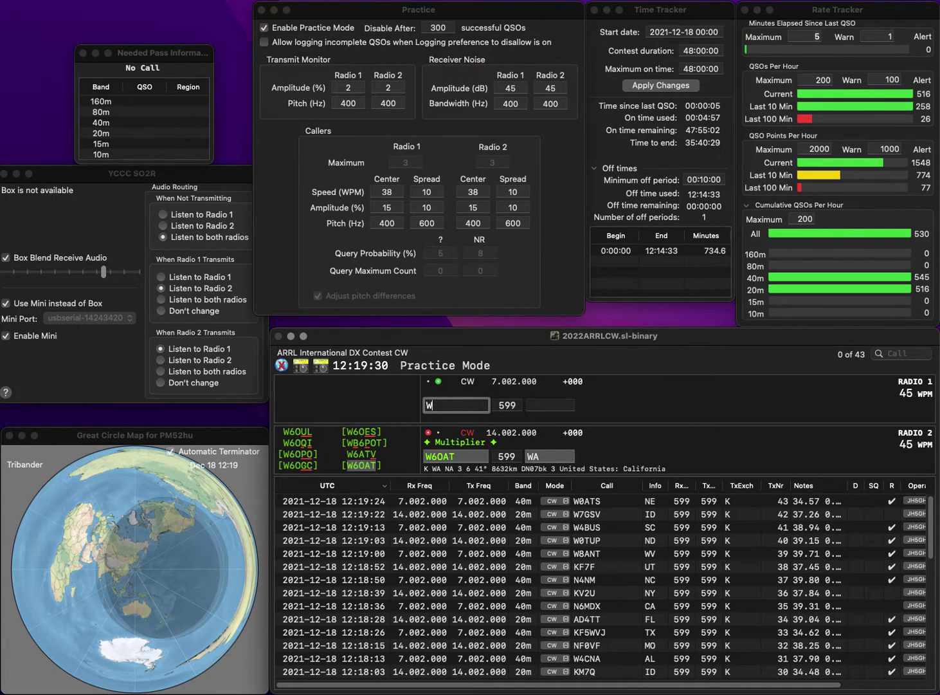
type("A4")
key("BackSpace")
type("3Y")
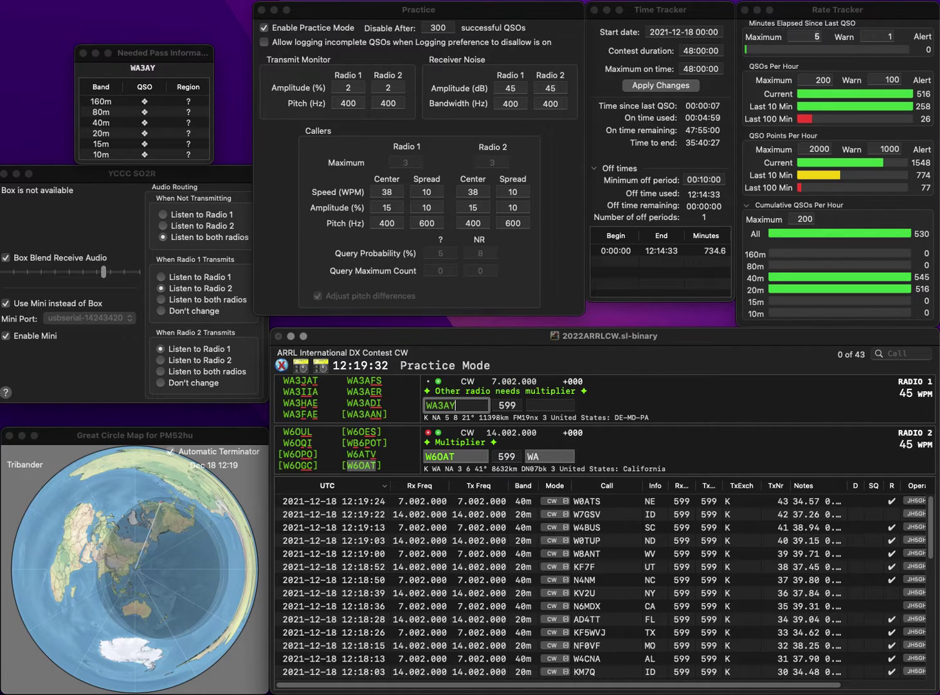
type("A")
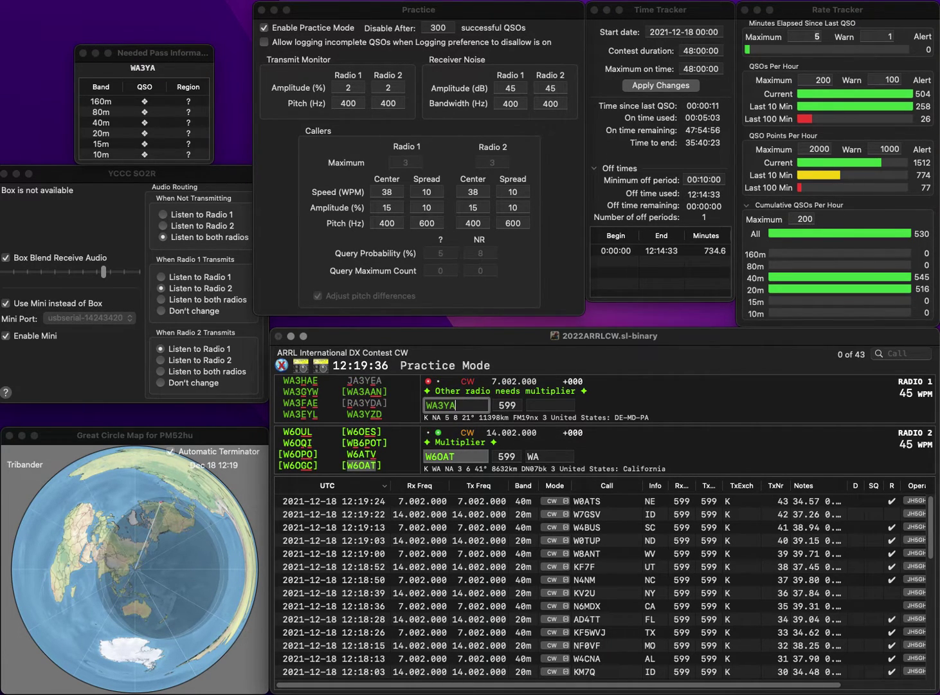
key("Return")
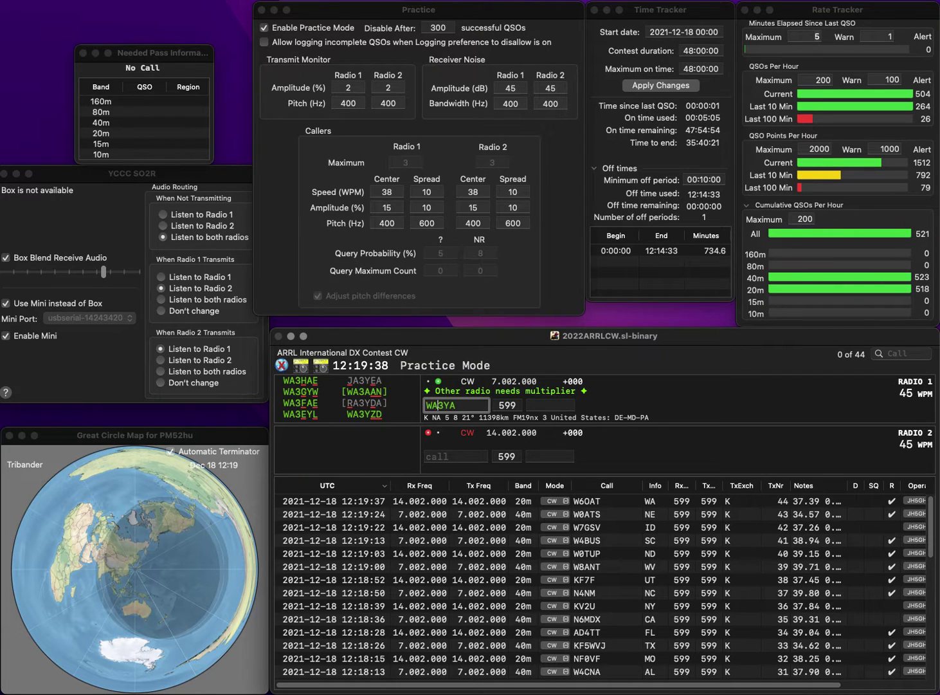
type("4")
key("Delete")
key("Return")
type("KA")
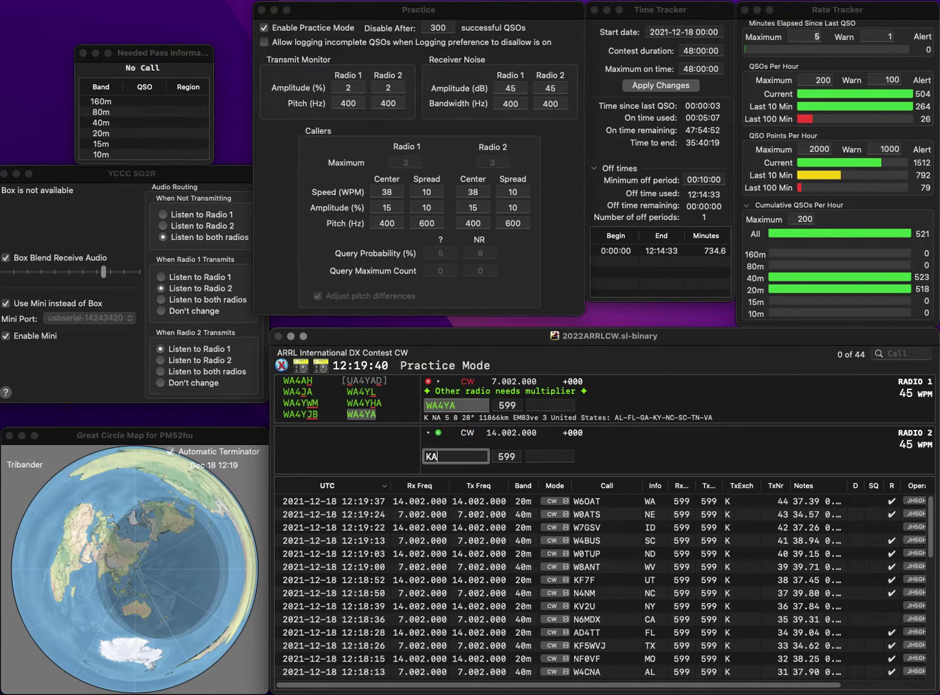
type("8SQL")
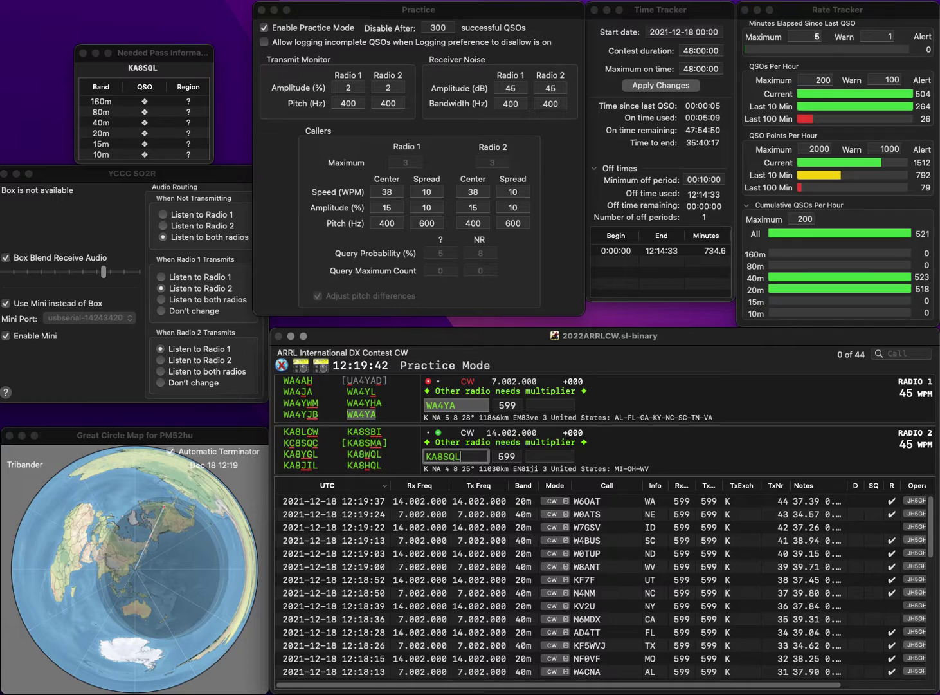
type("H")
key("Return")
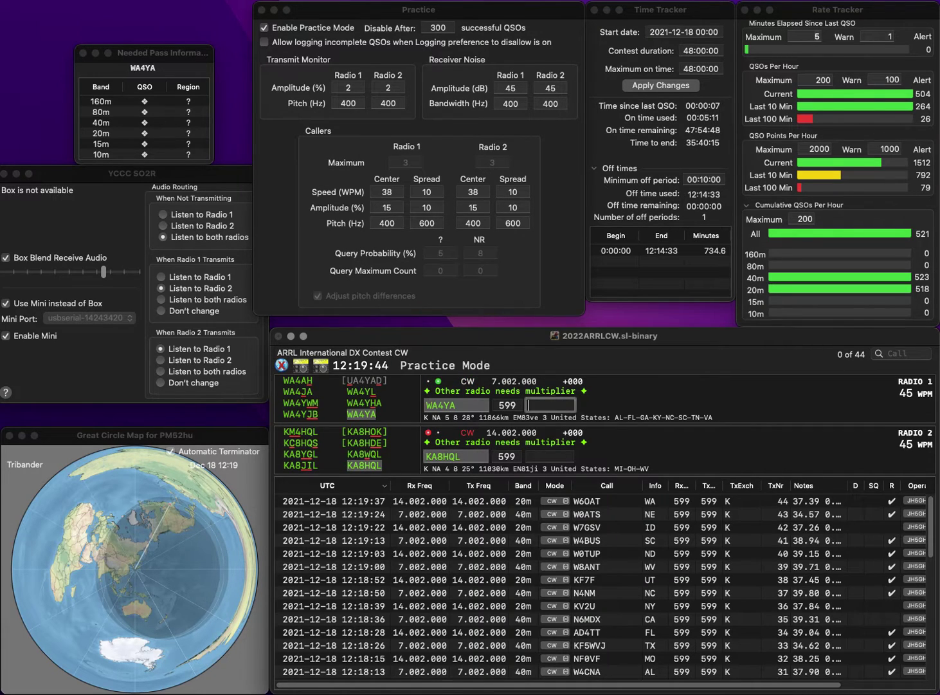
type("KY")
key("Return")
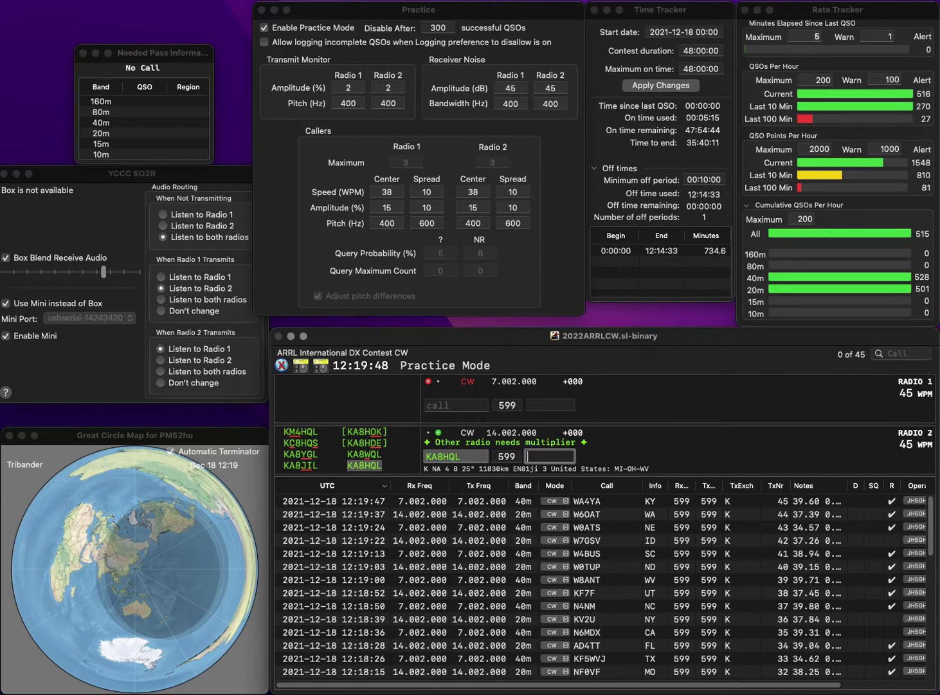
Step: Log KA8HQL with WV, then work K3SZH (MD) and K5OY (AR)
type("WV")
key("Return")
type("K")
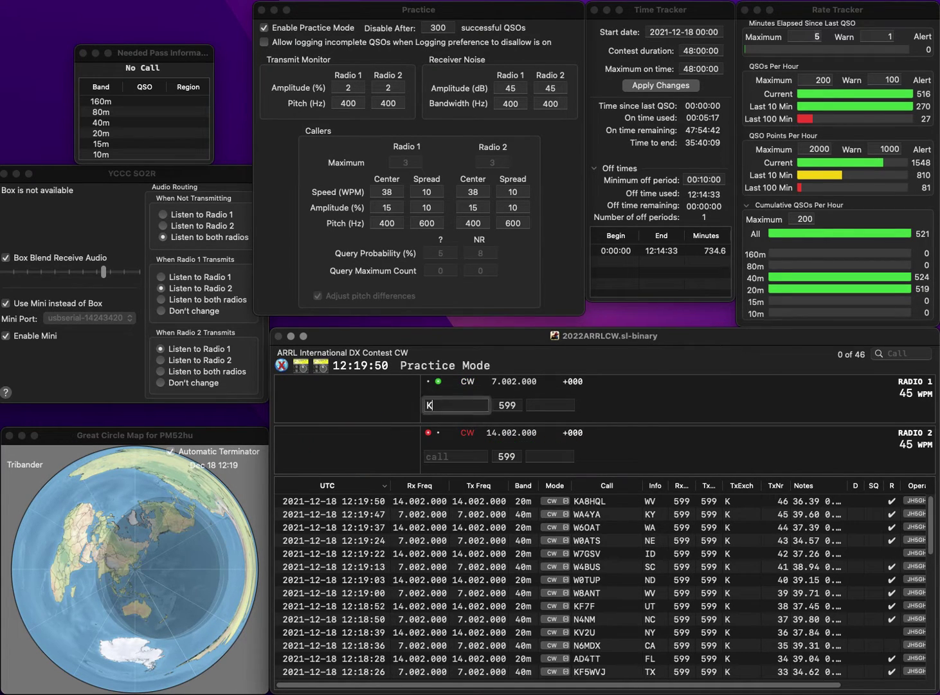
type("3SZH")
key("Return")
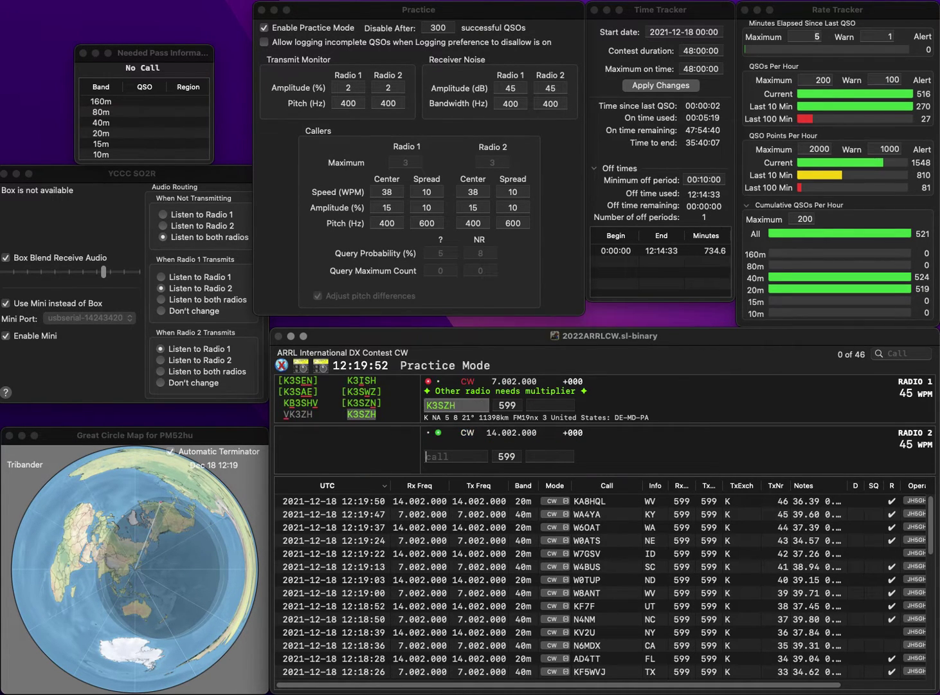
type("K5OY")
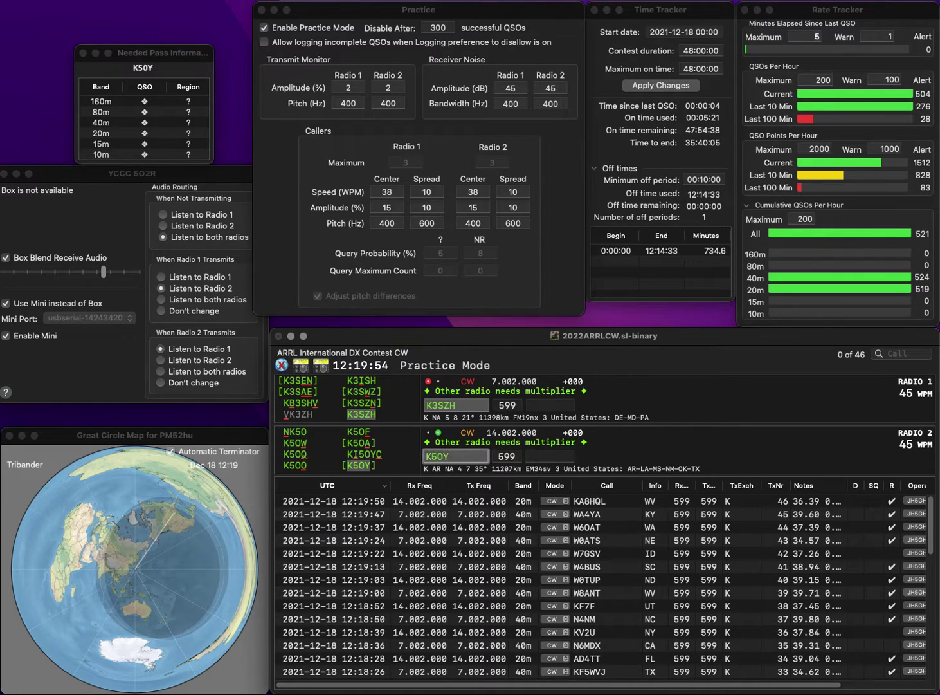
key("Return")
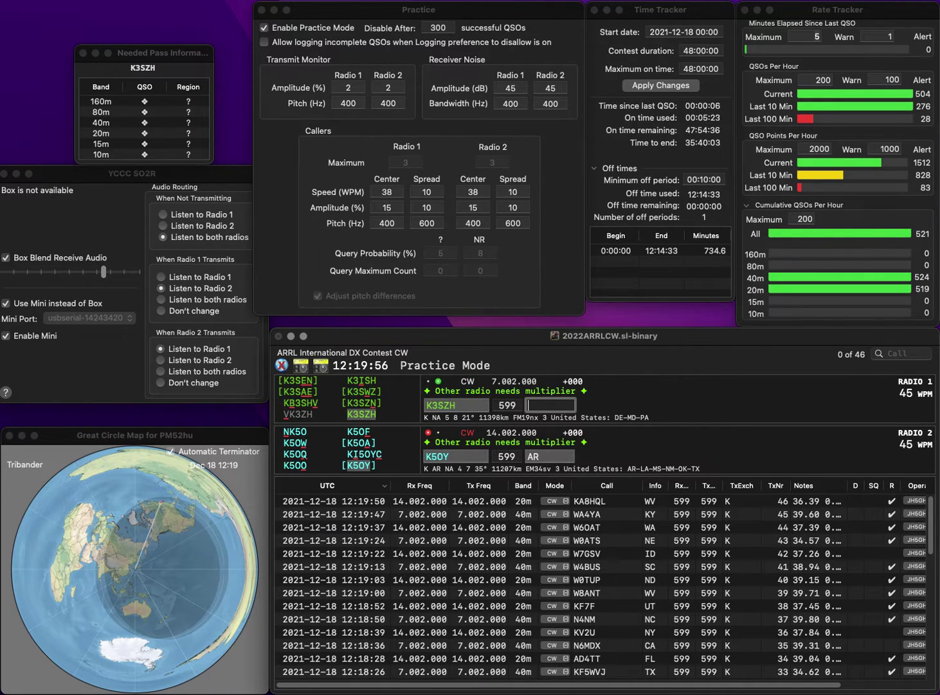
type("MD")
key("Return")
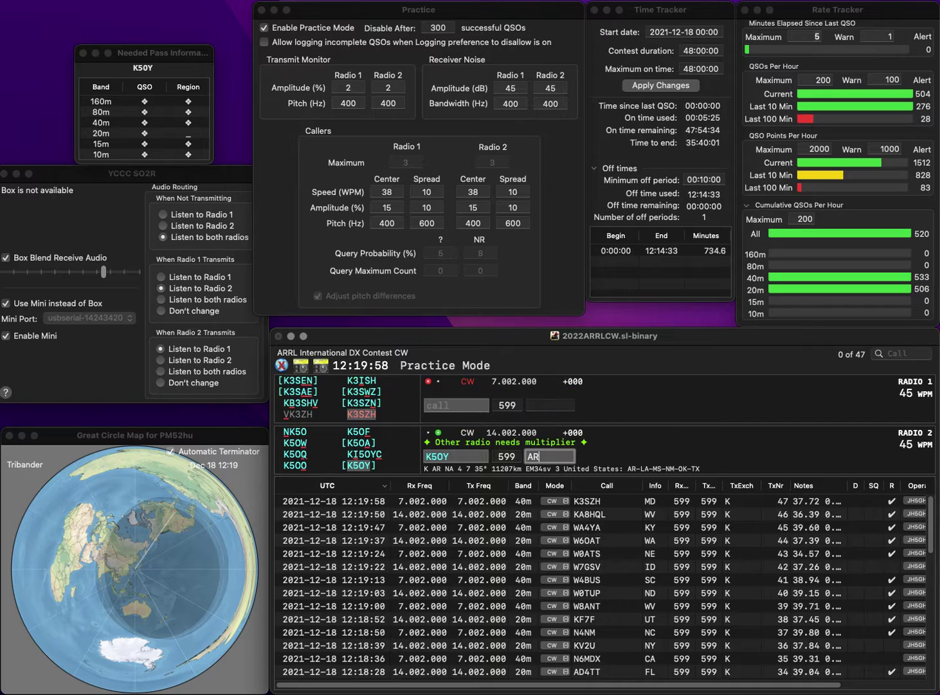
key("Return")
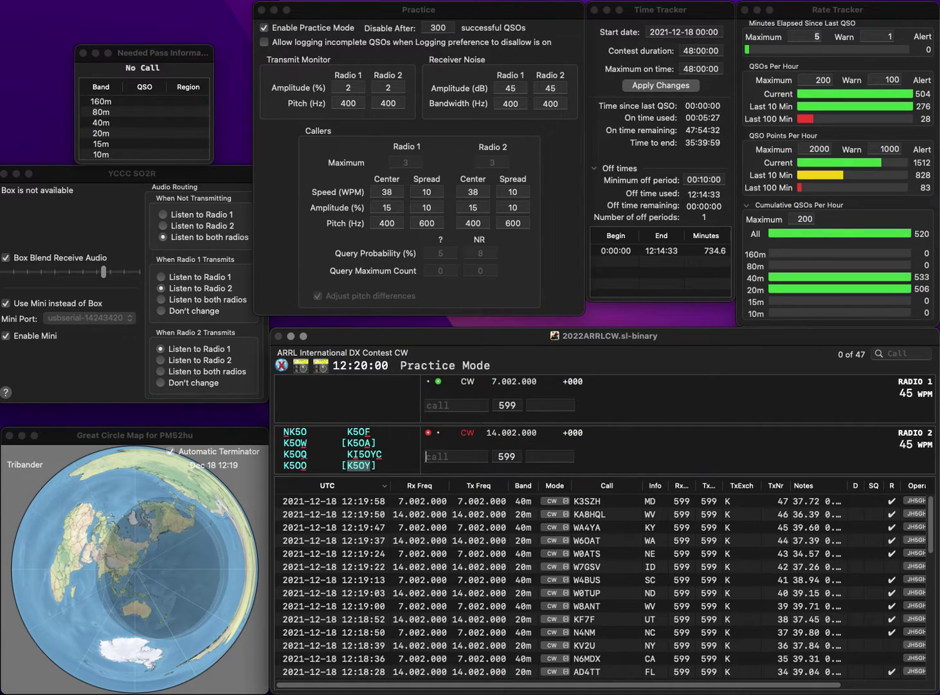
type("VE3")
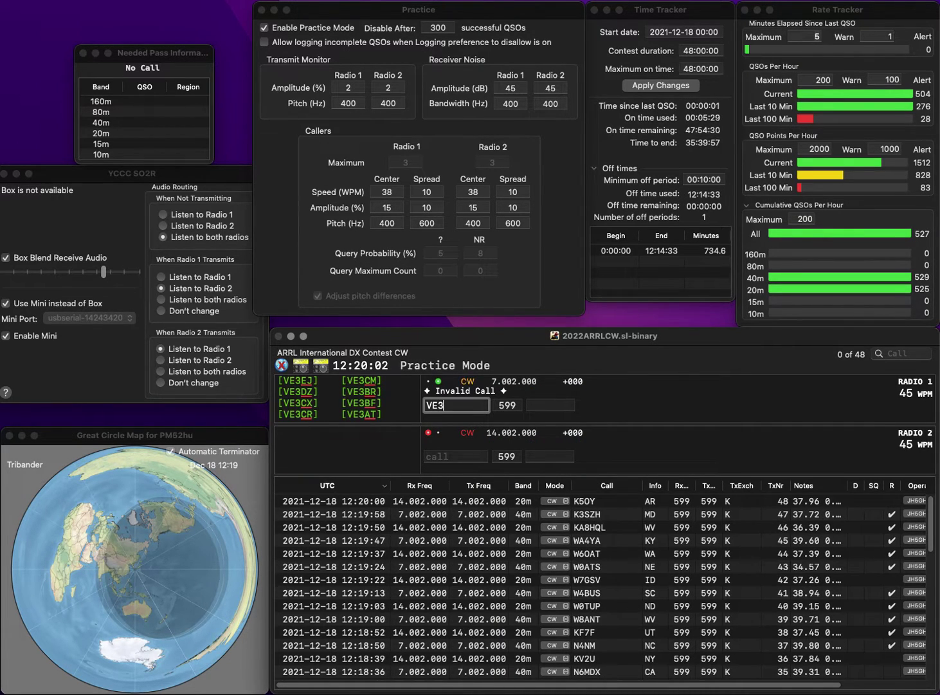
key("Return")
type("W")
key("BackSpace")
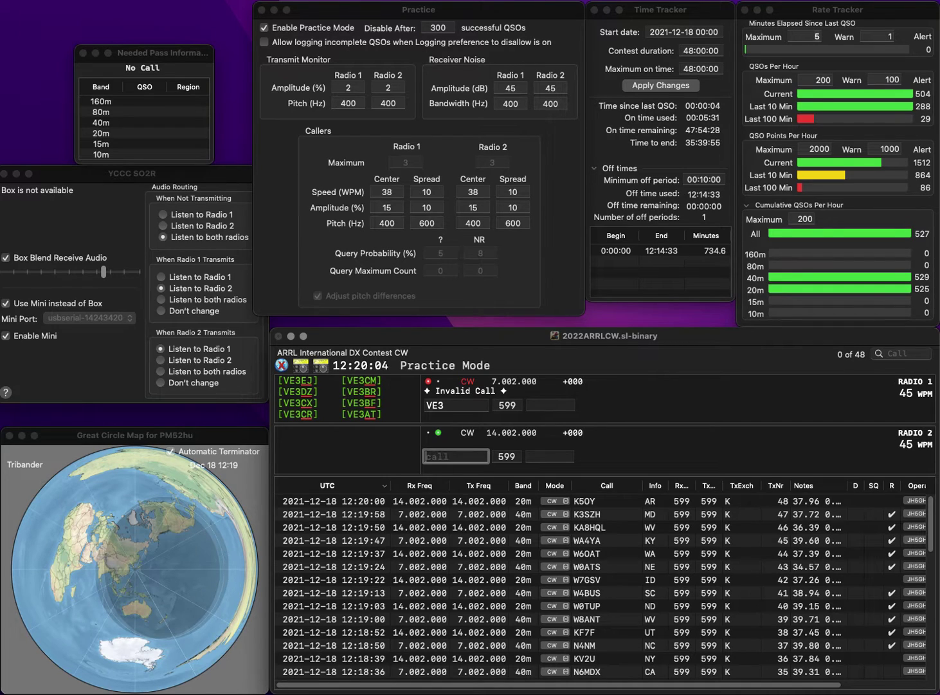
type("7AAA")
type("VA")
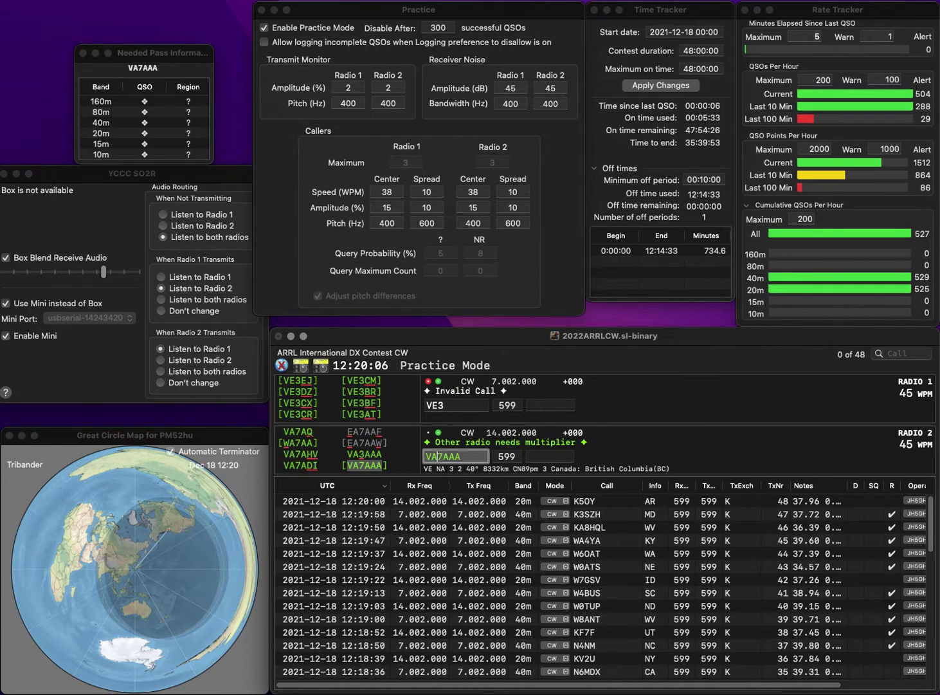
key("Return")
type("VAI")
key("Return")
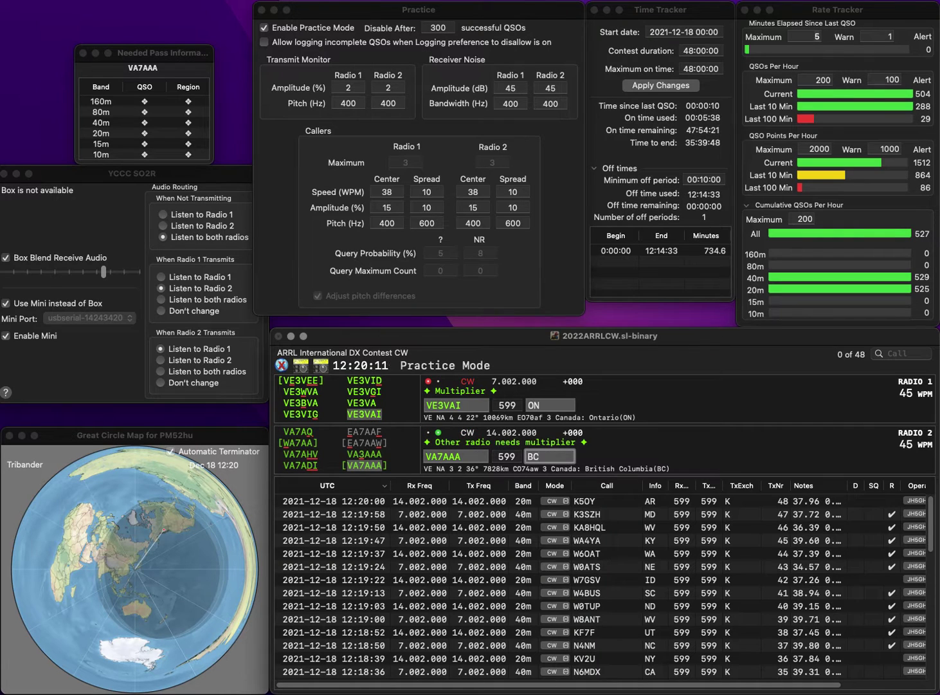
key("Return")
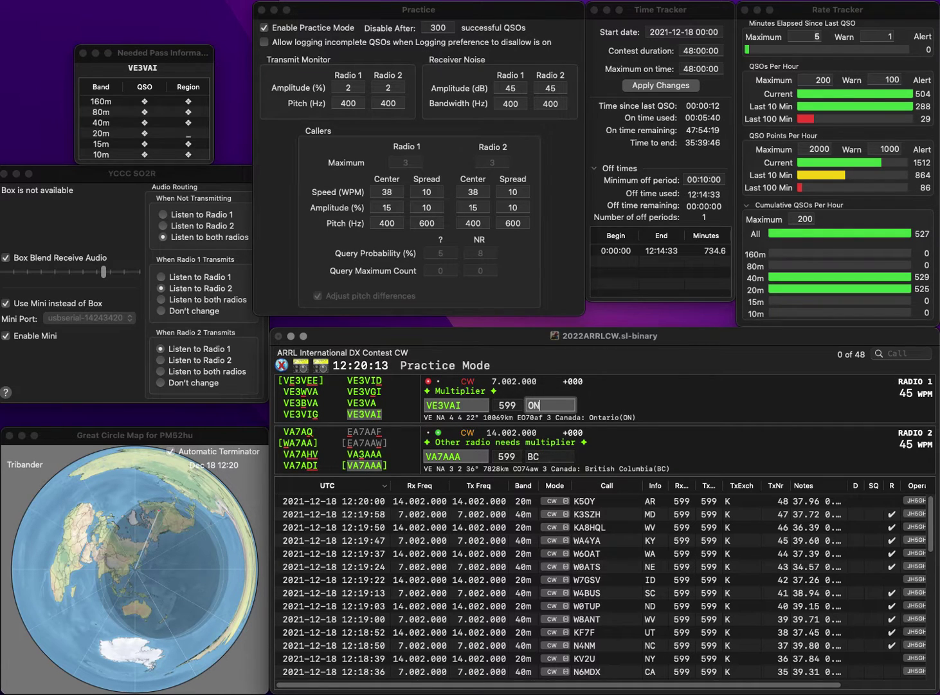
key("Return")
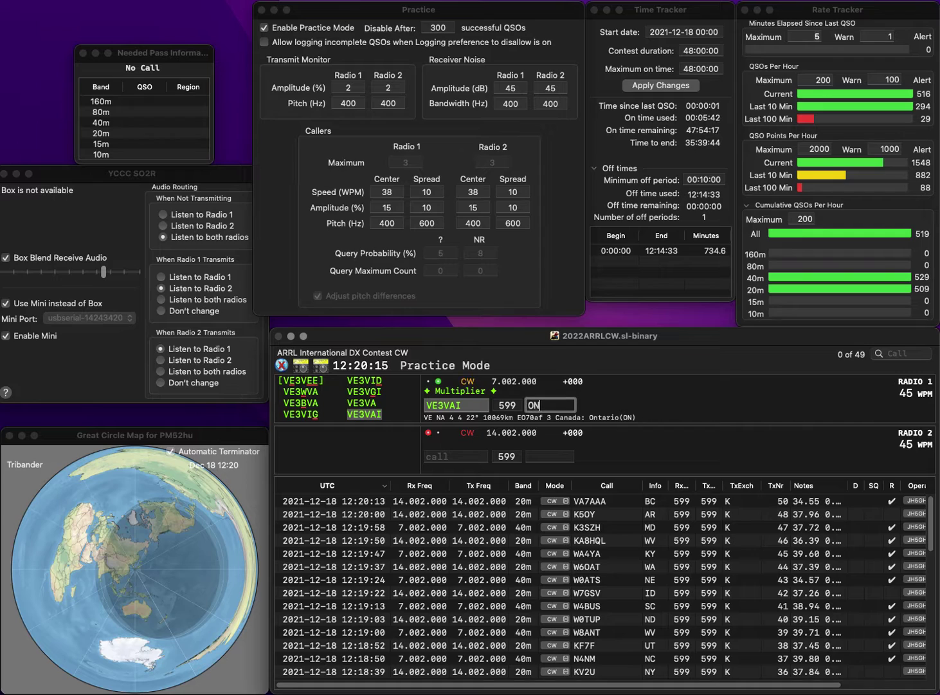
type("K")
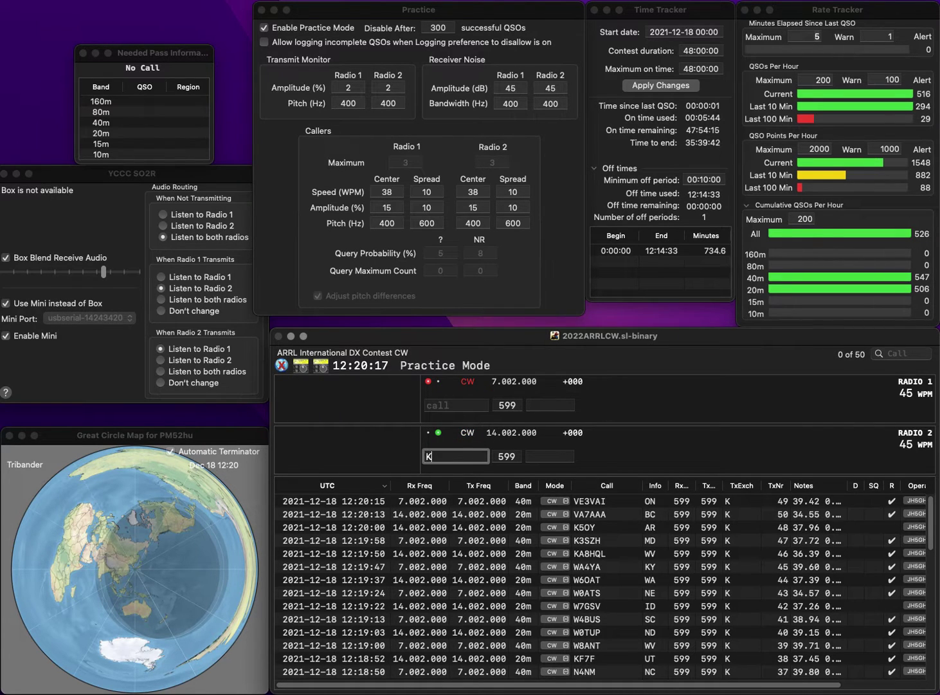
type("5CH")
key("Return")
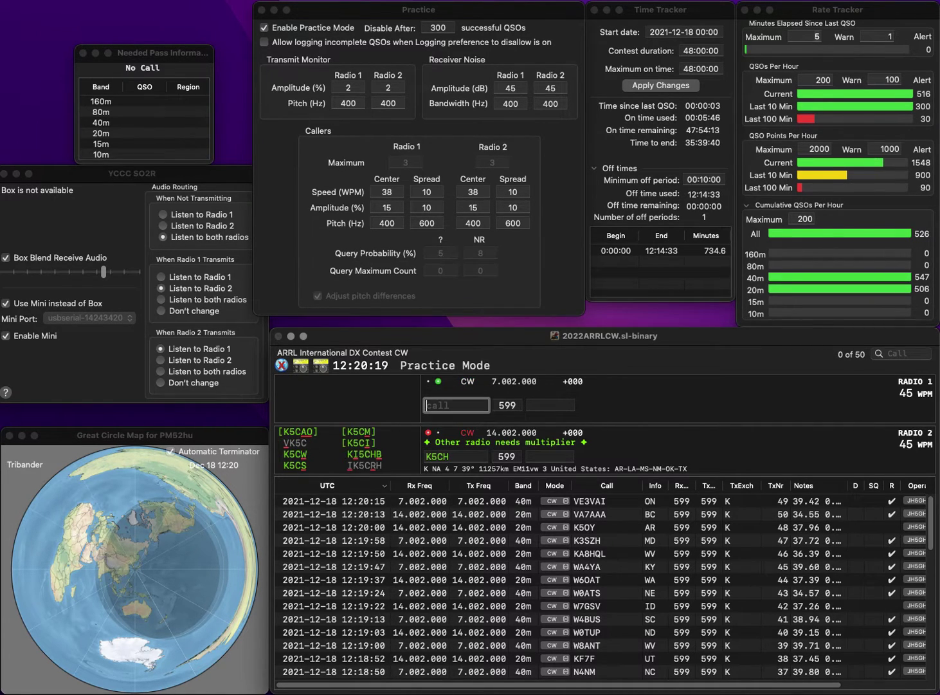
type("3KC")
key("Home")
type("K")
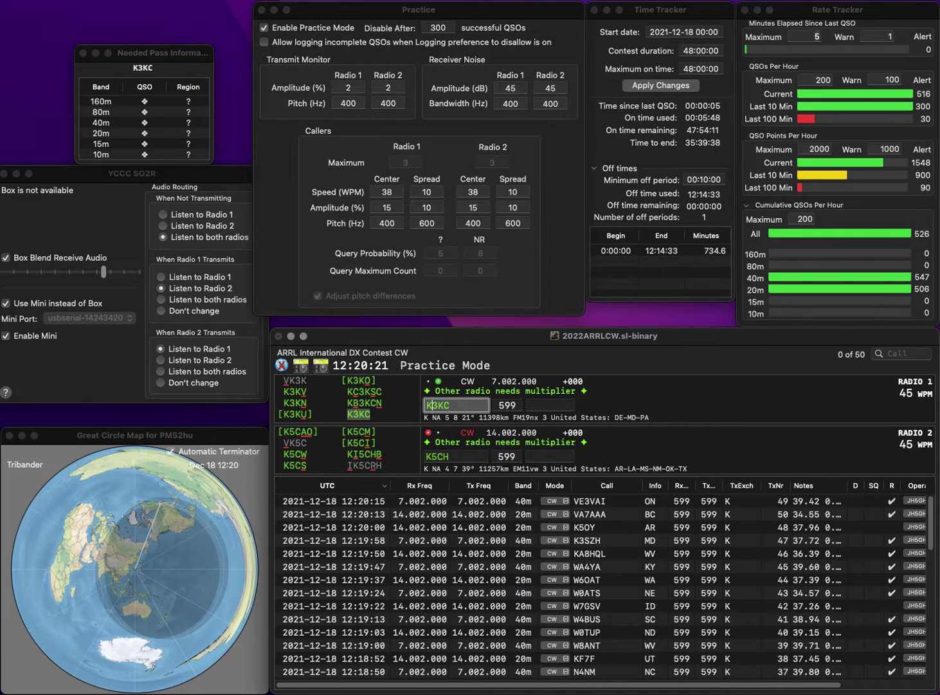
key("Return")
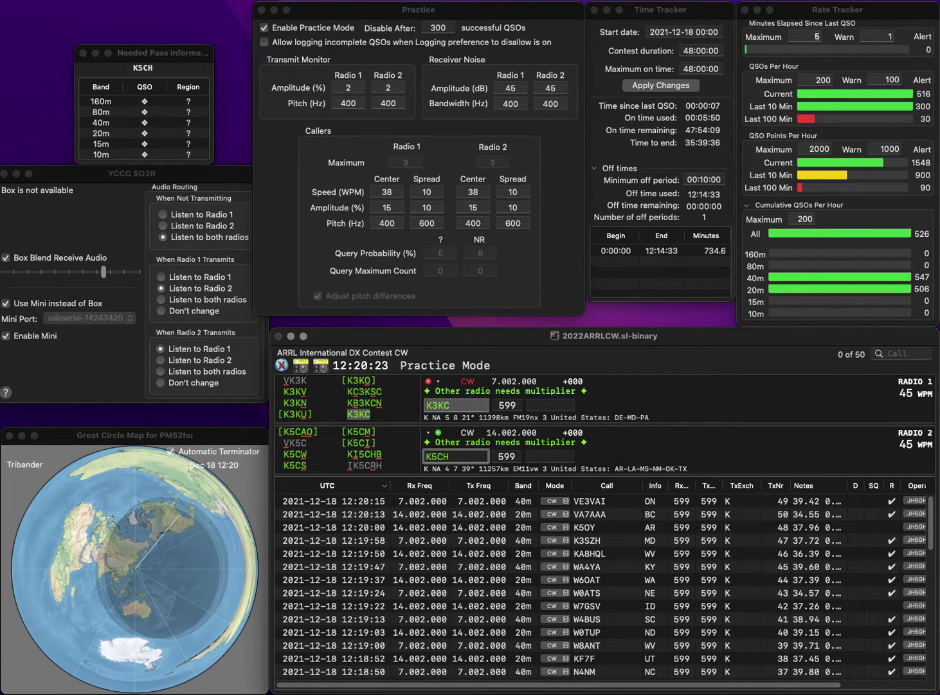
type("S")
key("Return")
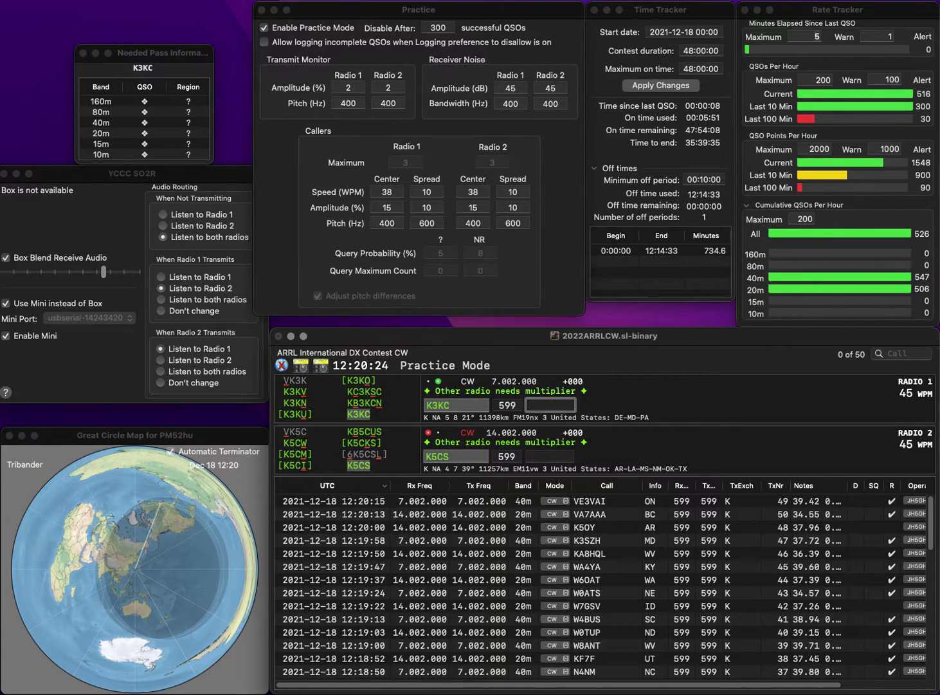
key("Return")
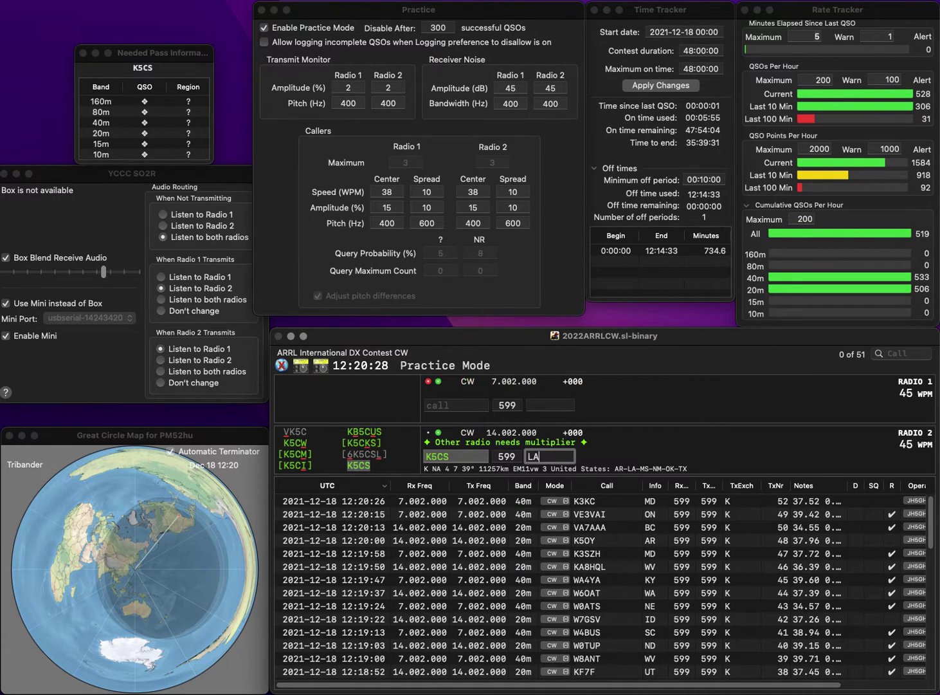
key("Return")
type("N7GVV")
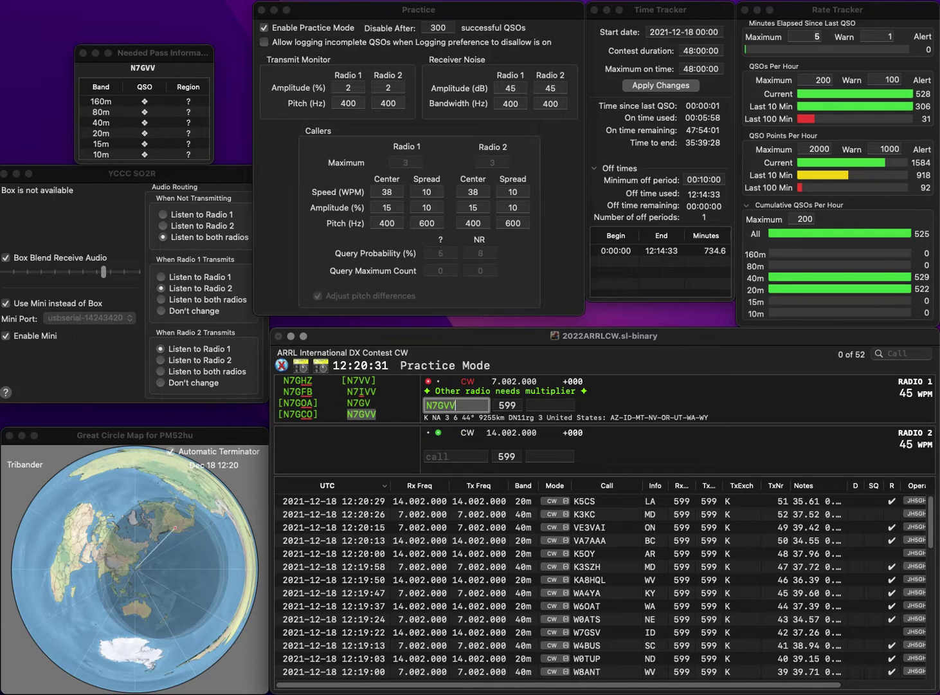
key("Return")
type("K")
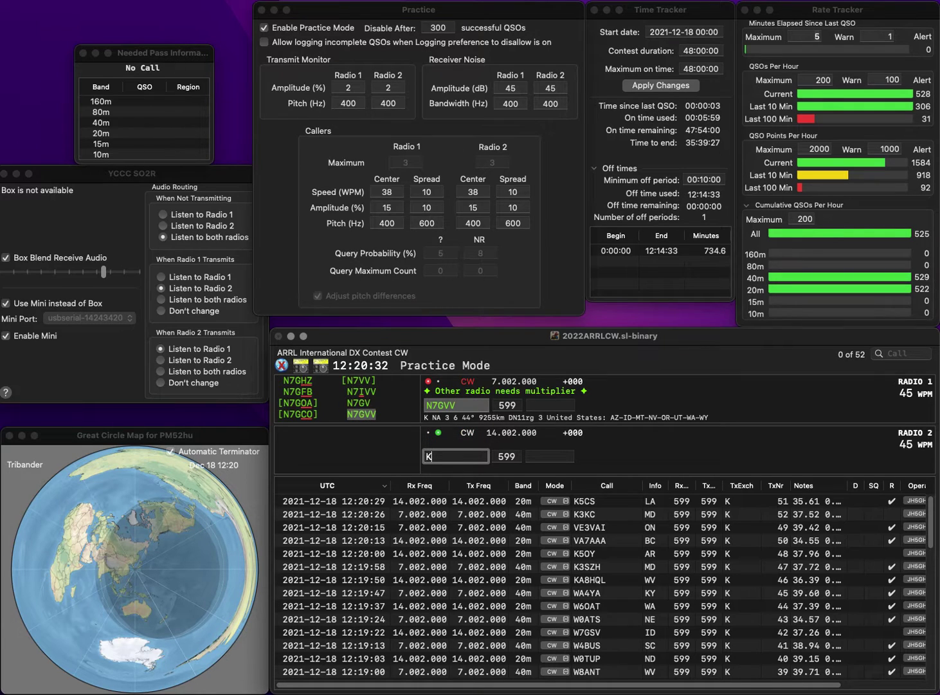
type("9VER")
key("Return")
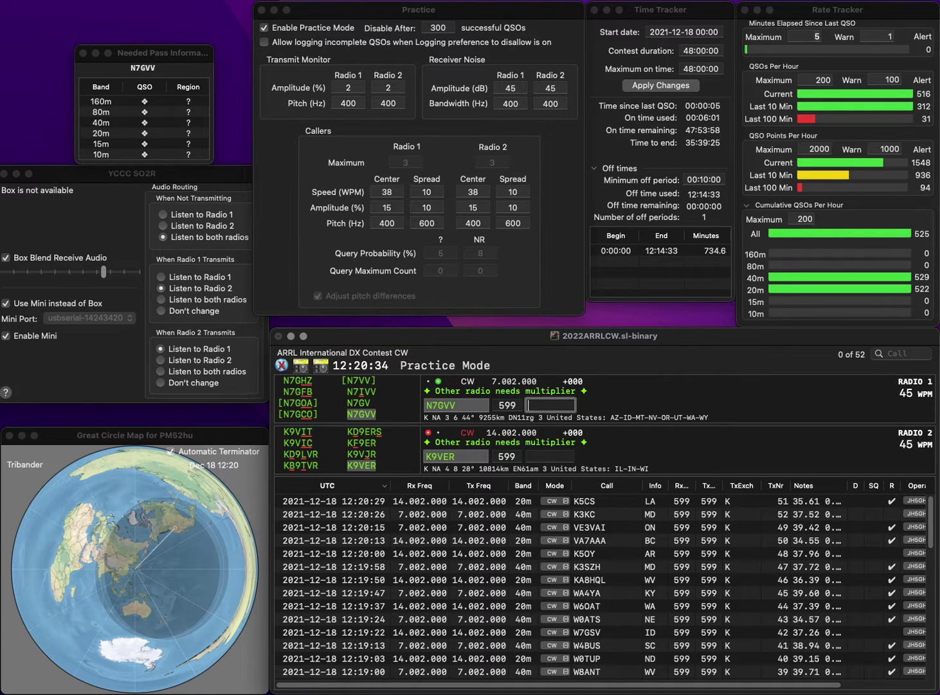
type("NV")
key("Return")
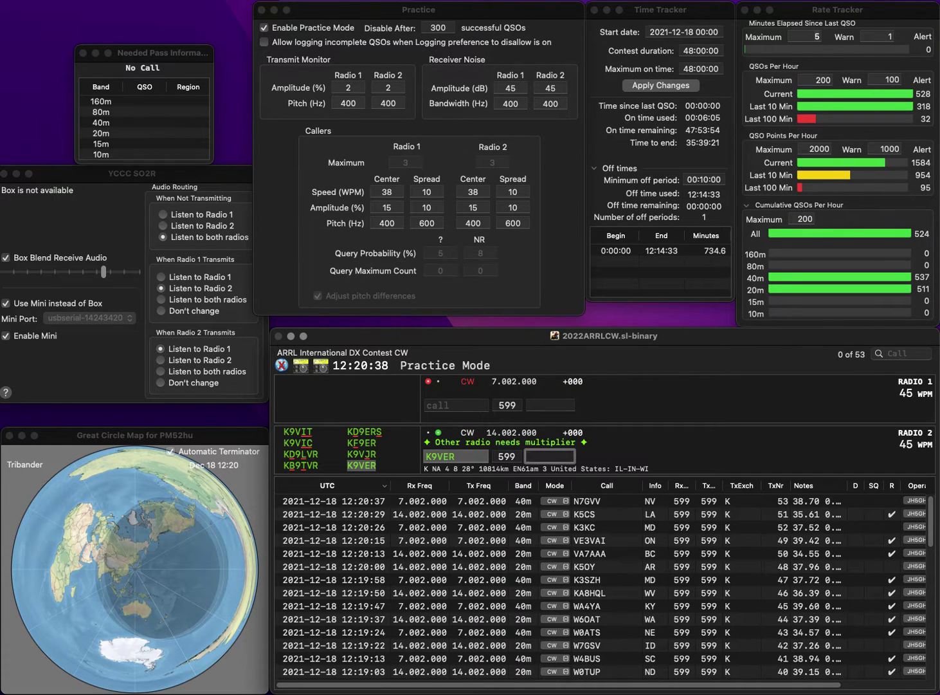
type("WI")
key("Return")
type("N")
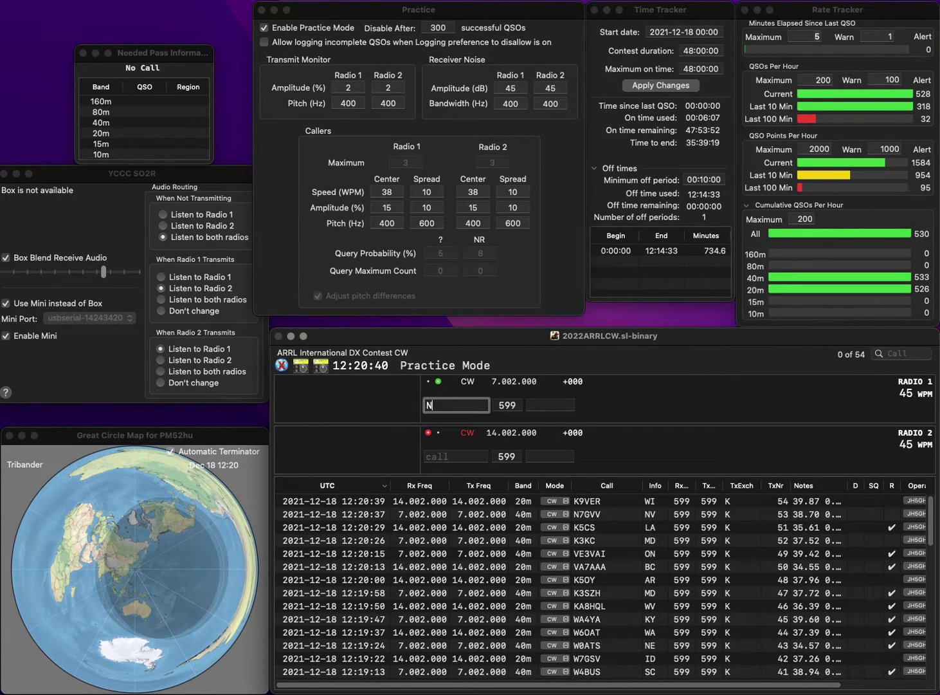
type("3XL")
key("Return")
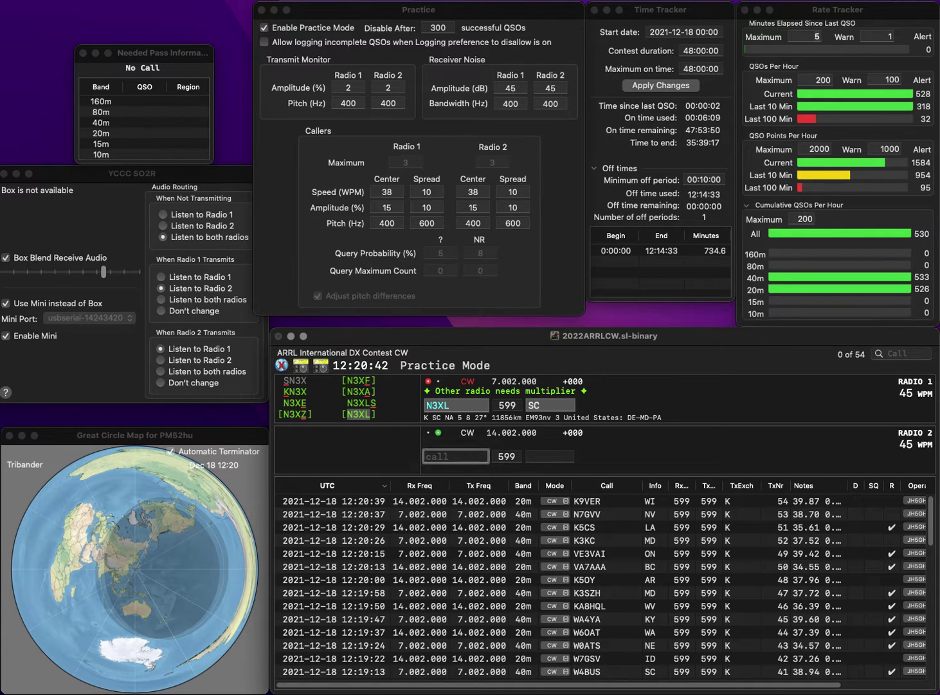
type("AA4N")
key("Return")
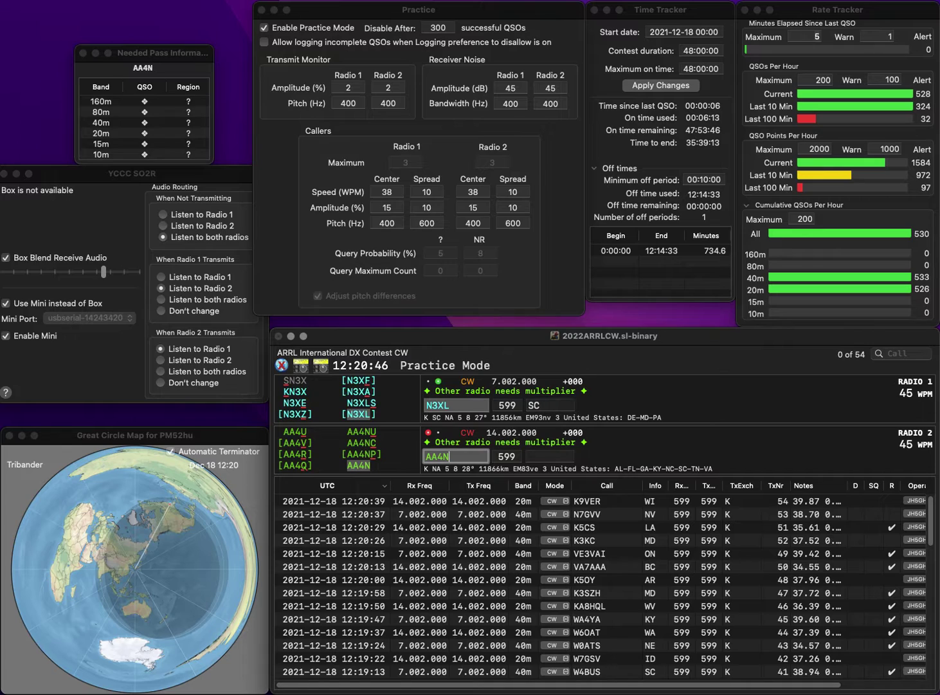
key("Return")
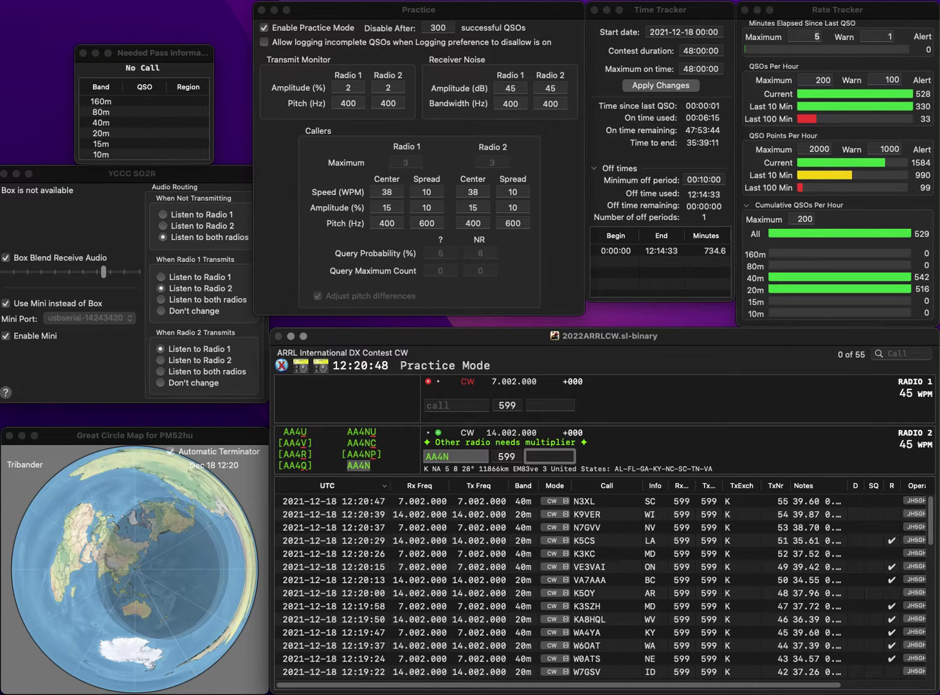
type("FL")
key("Return")
Step: Enter KU7K and K6E, then correct Radio 1's call to KU0K and send it
type("K")
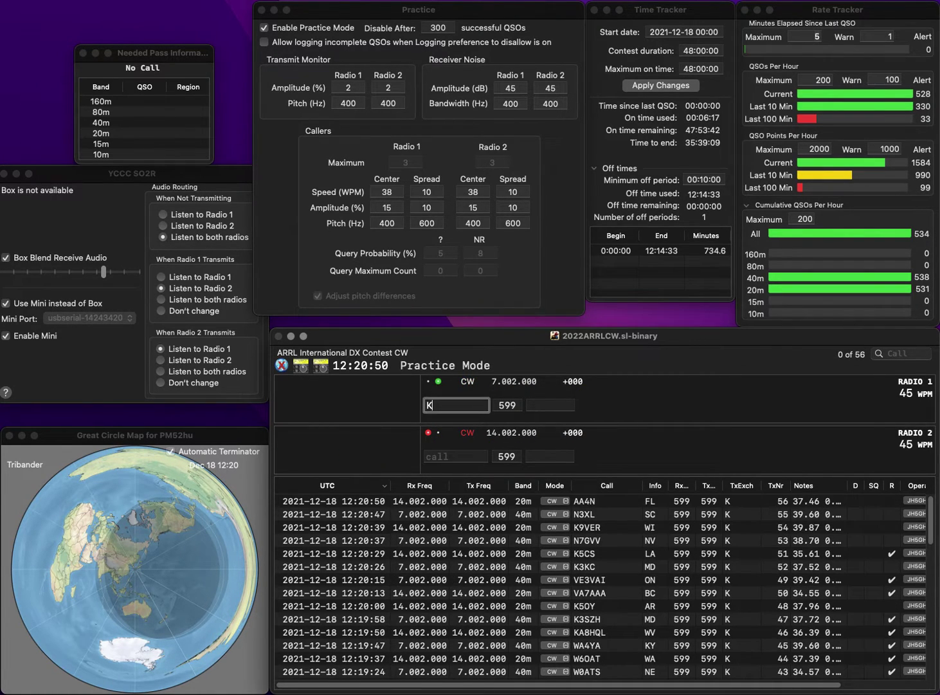
type("U7K")
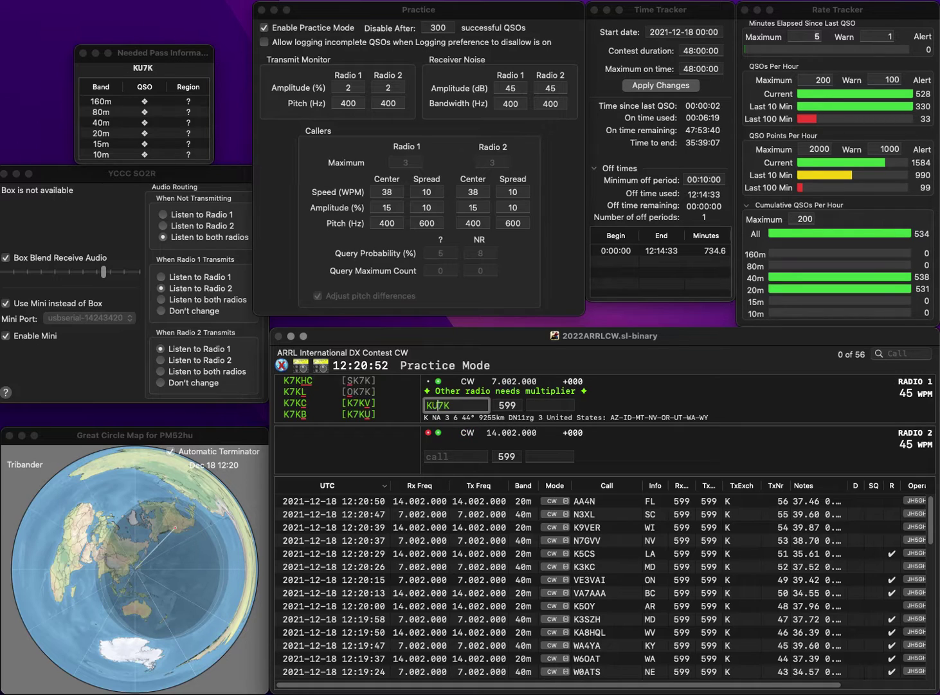
key("Return")
type("K6")
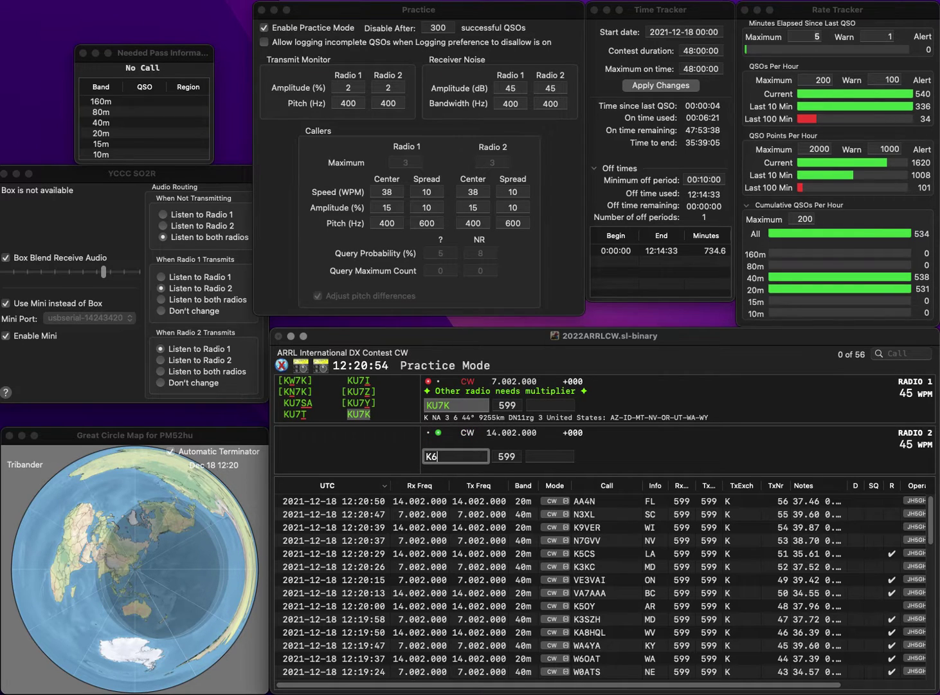
type("E")
key("Return")
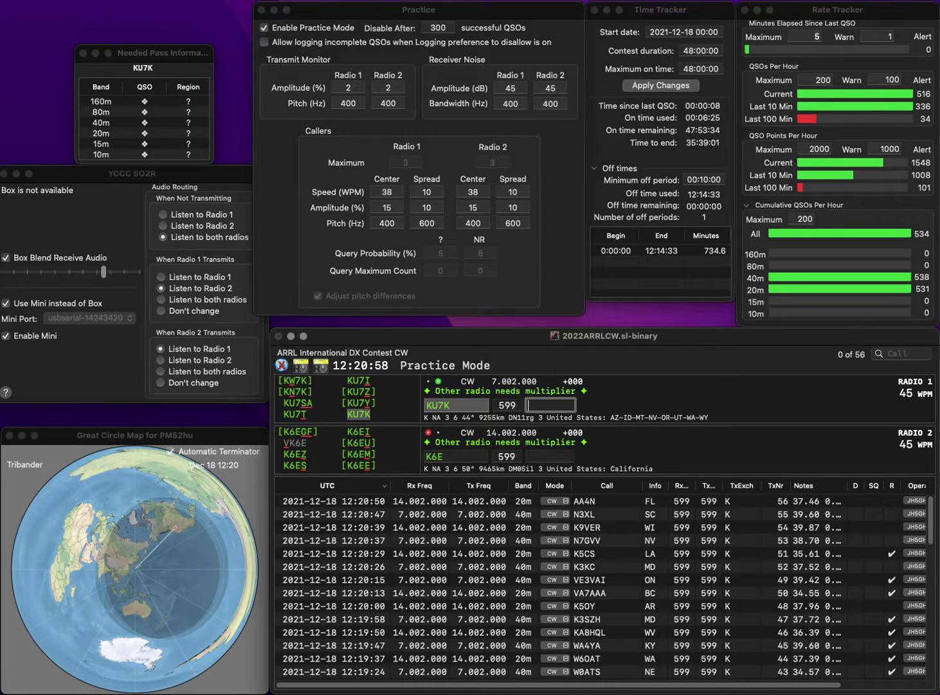
key("space")
key("Left")
key("BackSpace")
type("0")
key("Return")
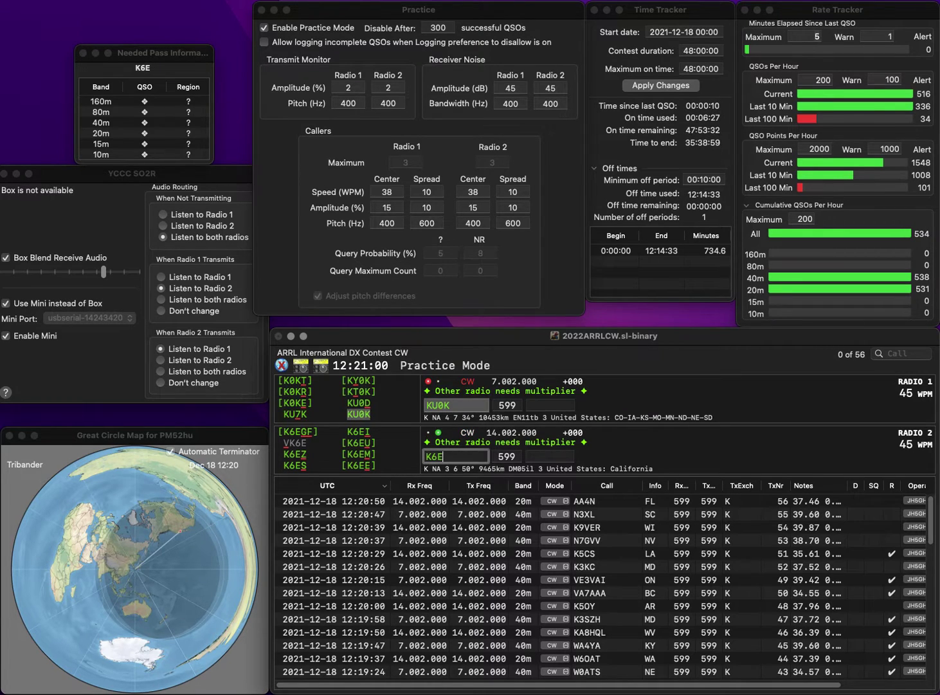
Step: Correct Radio 2's call to K6III, then log KU0K (NE) and K6III (CA)
type("K")
type("6IIE")
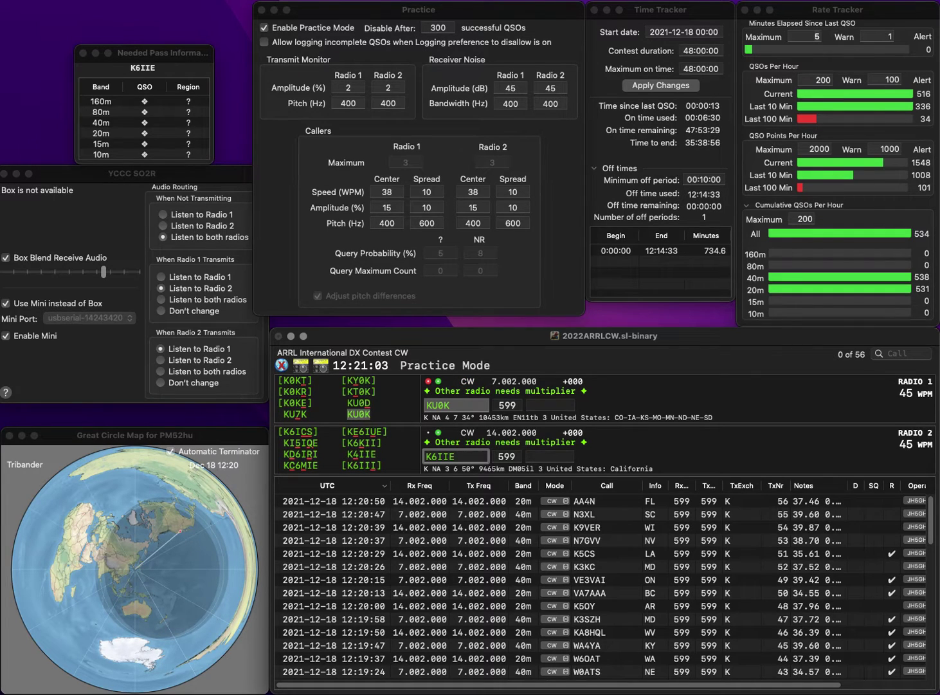
key("BackSpace")
type("I")
key("Return")
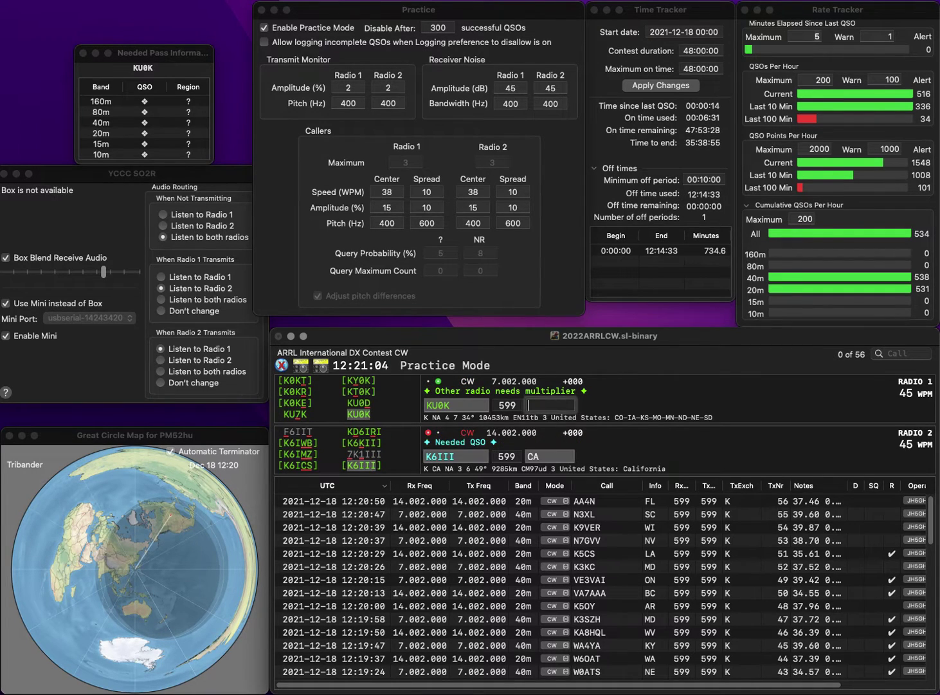
type("NE")
key("Return")
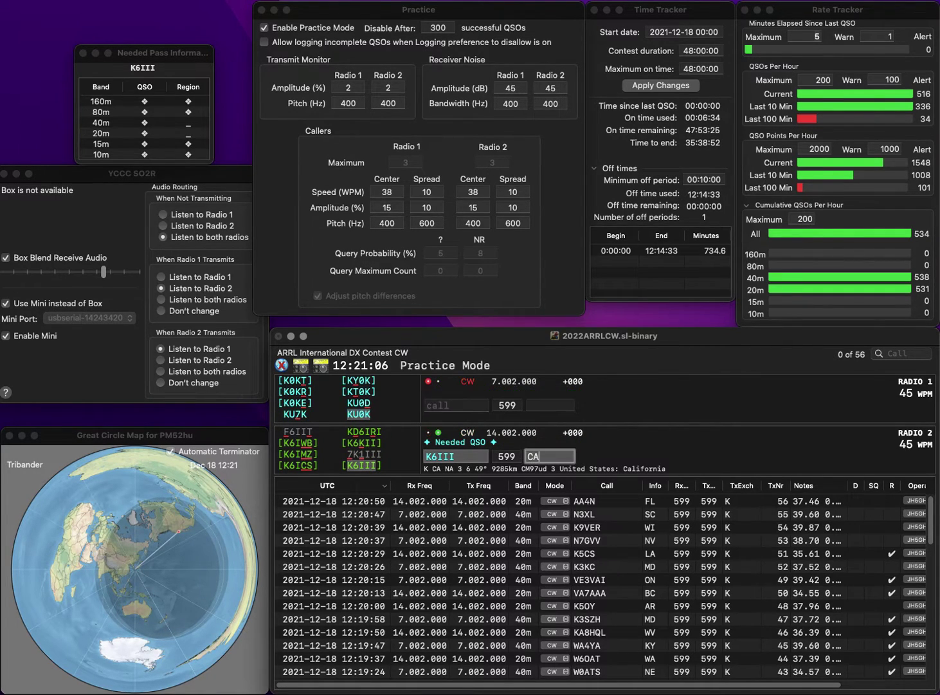
key("Return")
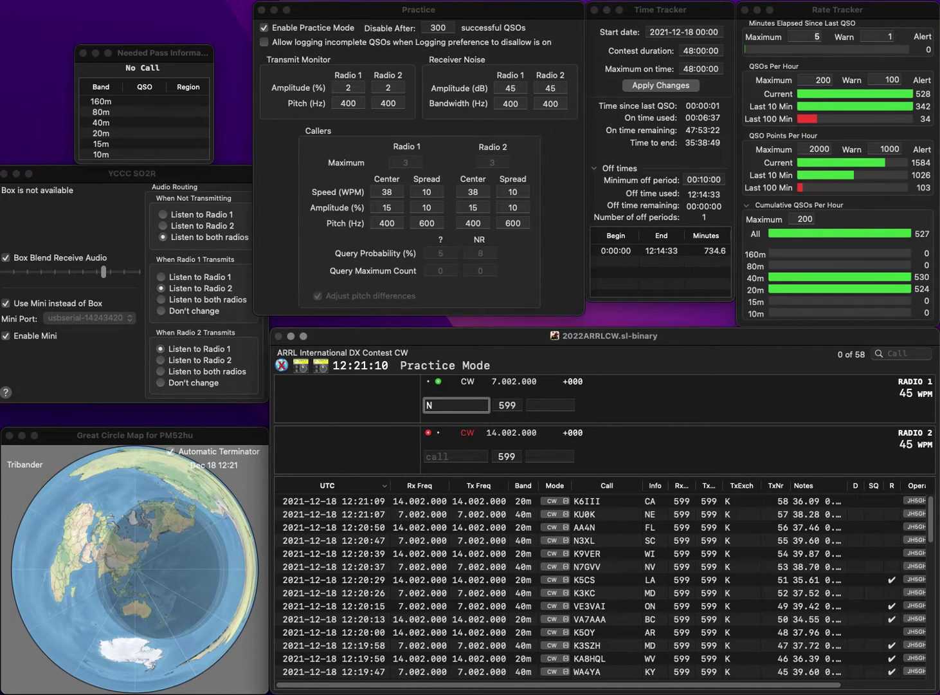
type("N0HJZ")
key("Return")
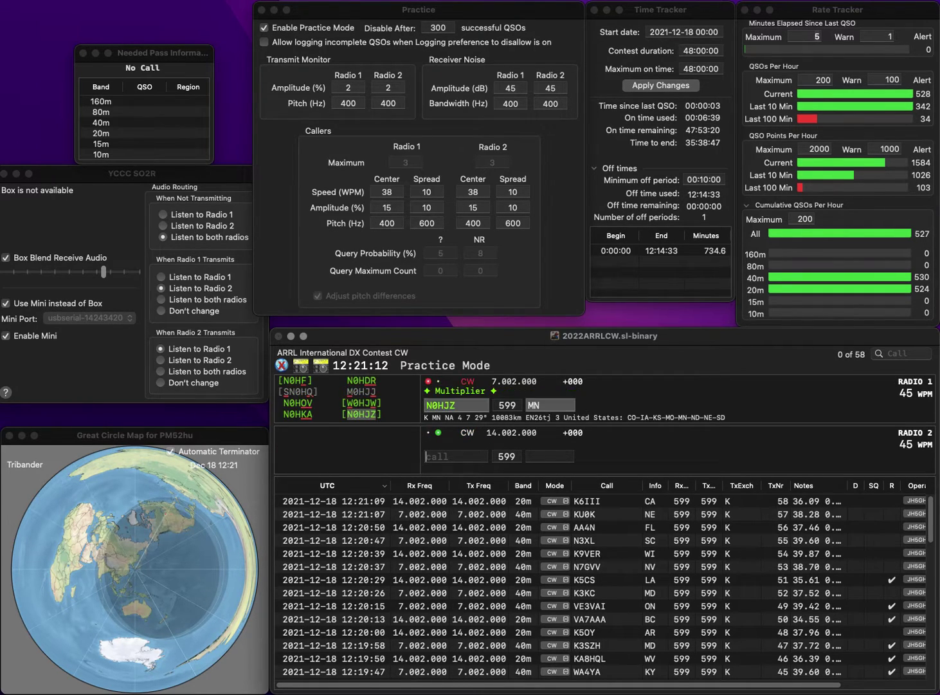
type("8VE")
key("Home")
type("W")
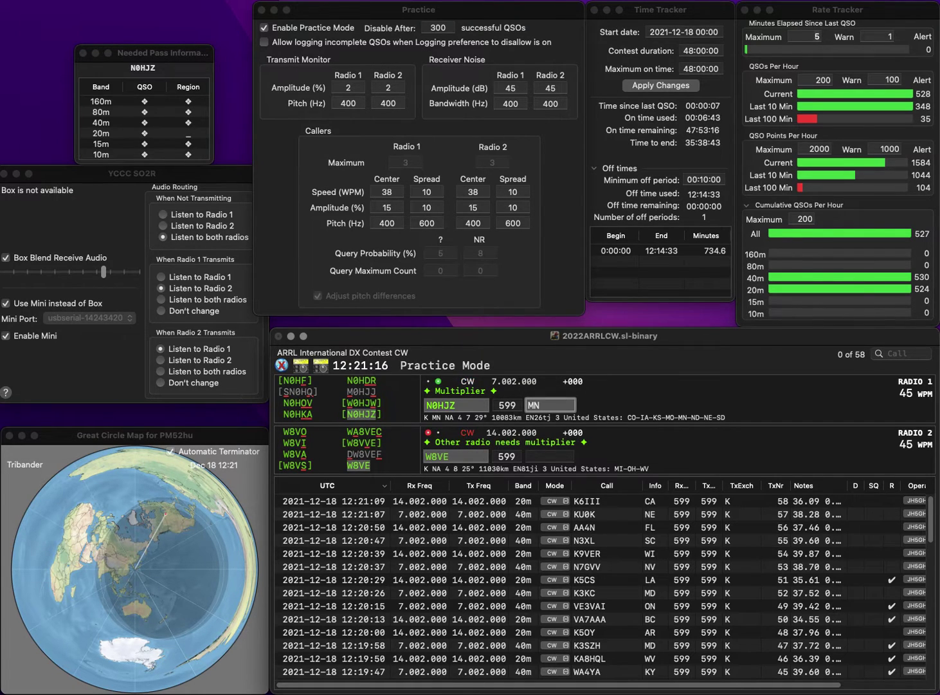
key("Return")
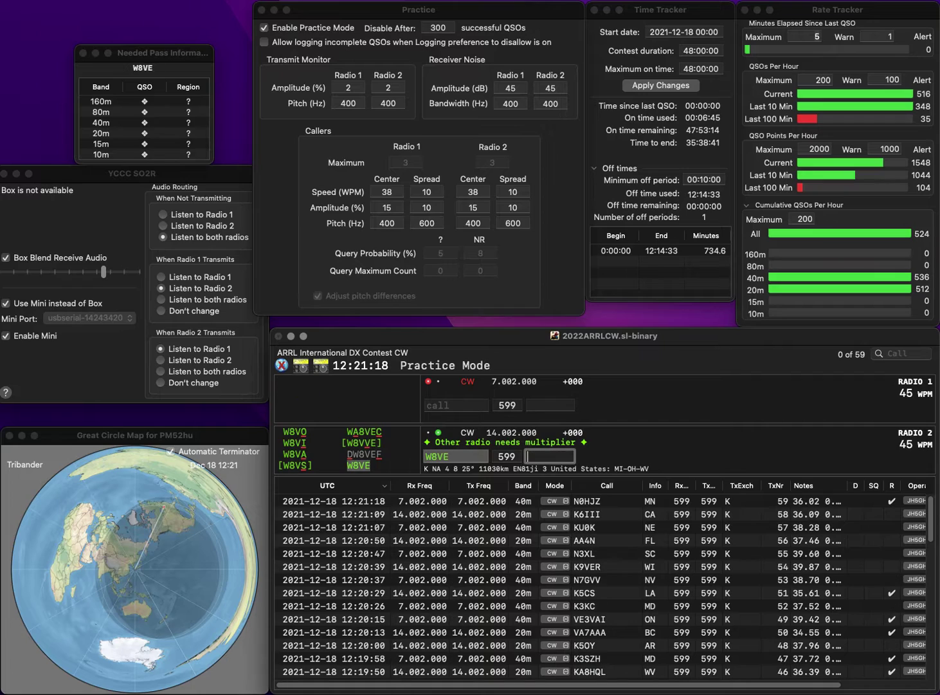
type("OH")
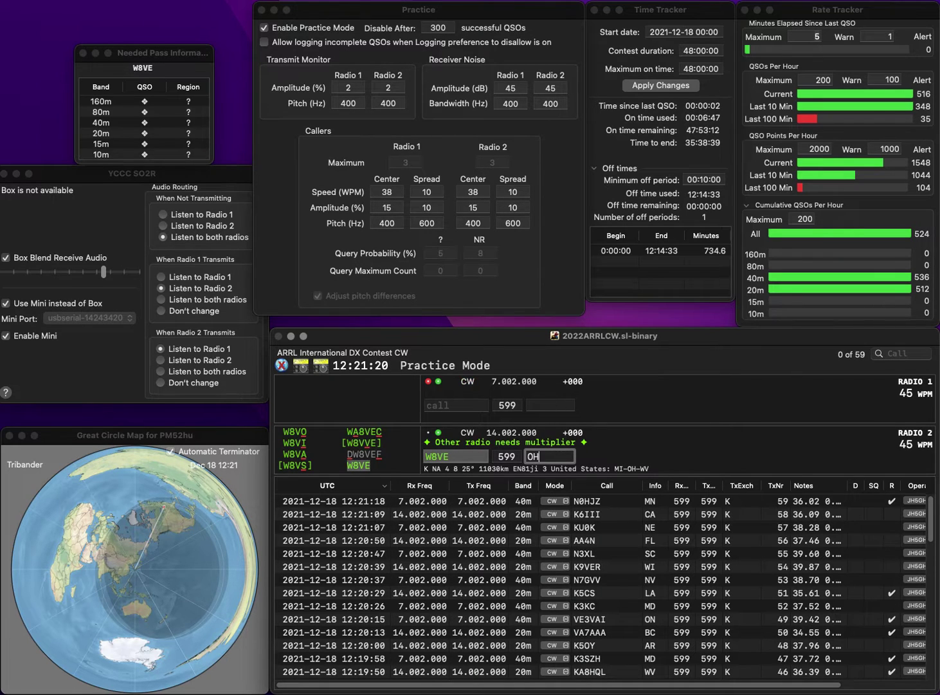
key("Return")
Step: Start N9ZYH on Radio 1 and a partial call on Radio 2, then fix the Radio 1 call's last letter
type("N9ZYH")
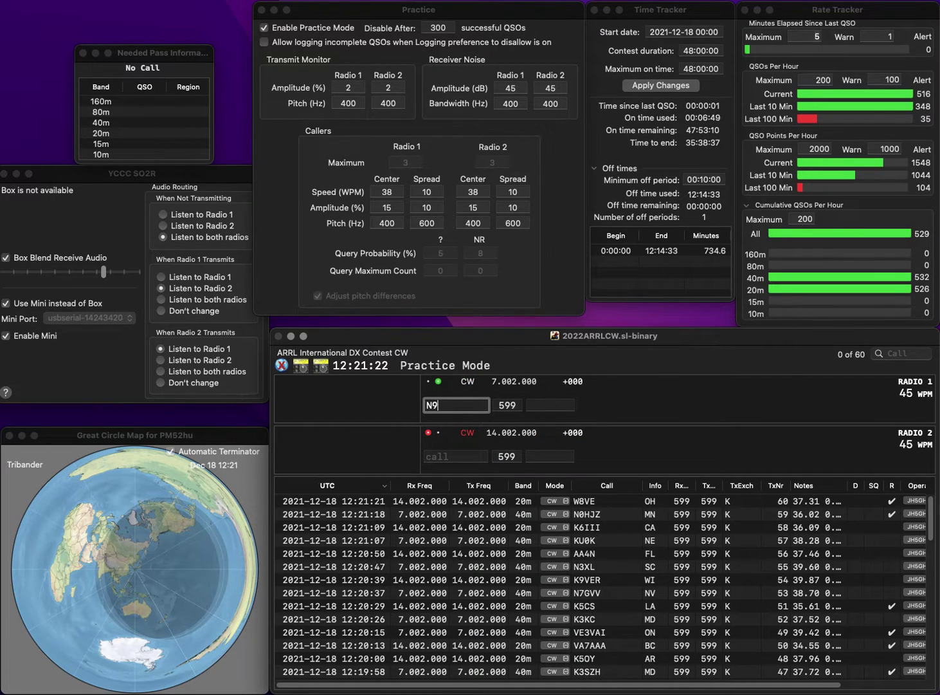
key("Return")
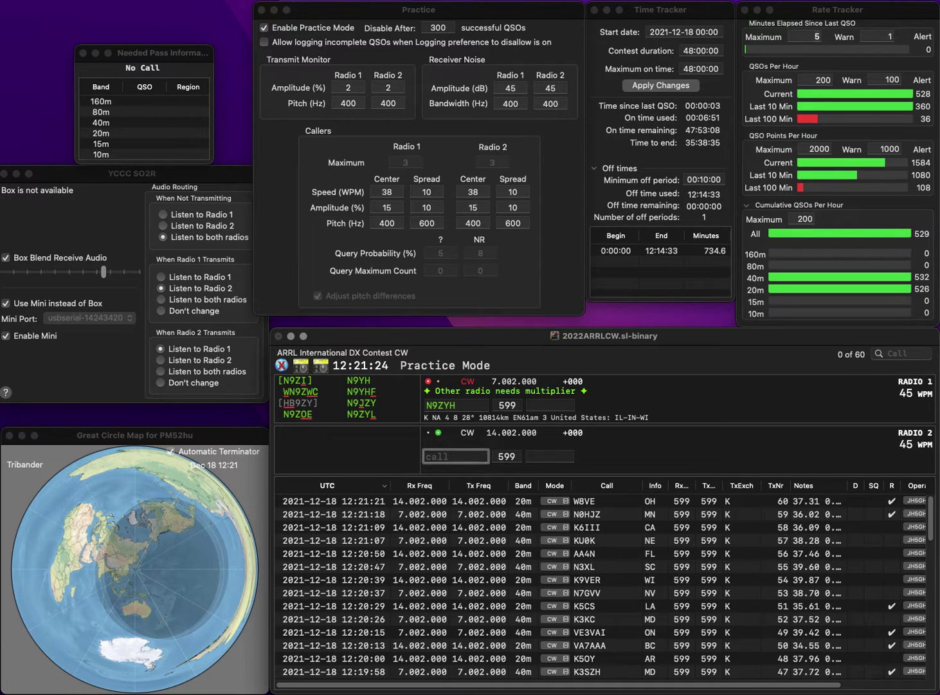
type("ZF")
key("Return")
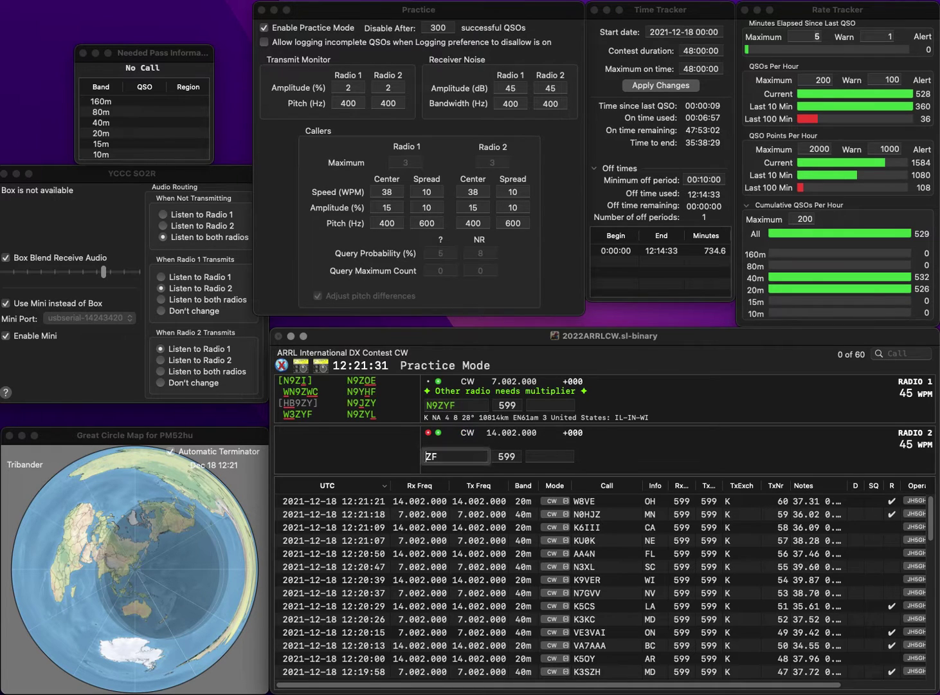
type("F")
key("BackSpace")
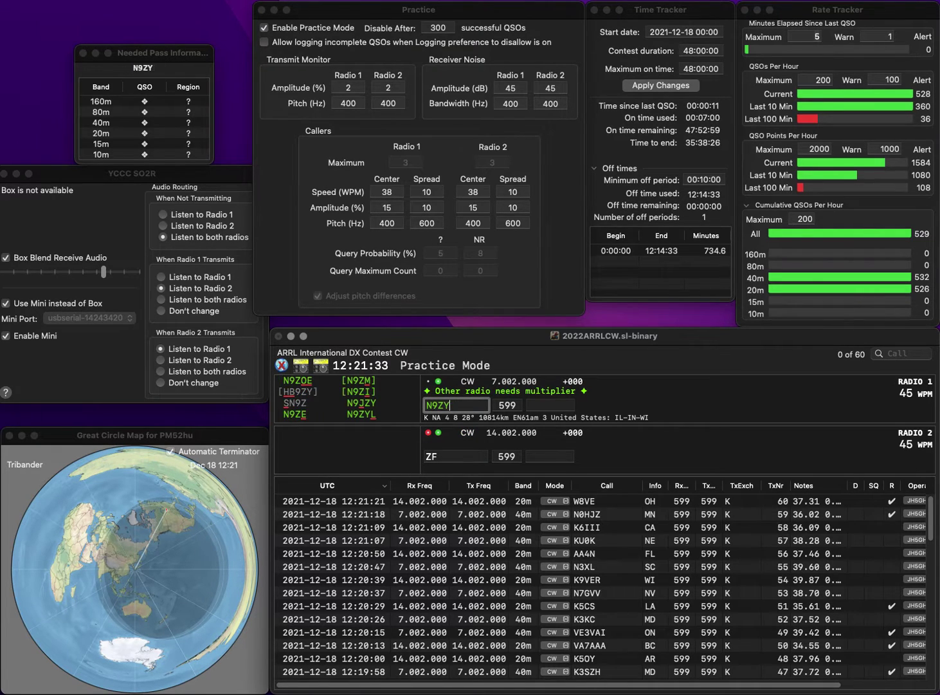
Step: Complete N9ZYL (IN) on Radio 1 and log KC5ZFZ with MS on Radio 2
type("L")
key("Return")
type("KC5")
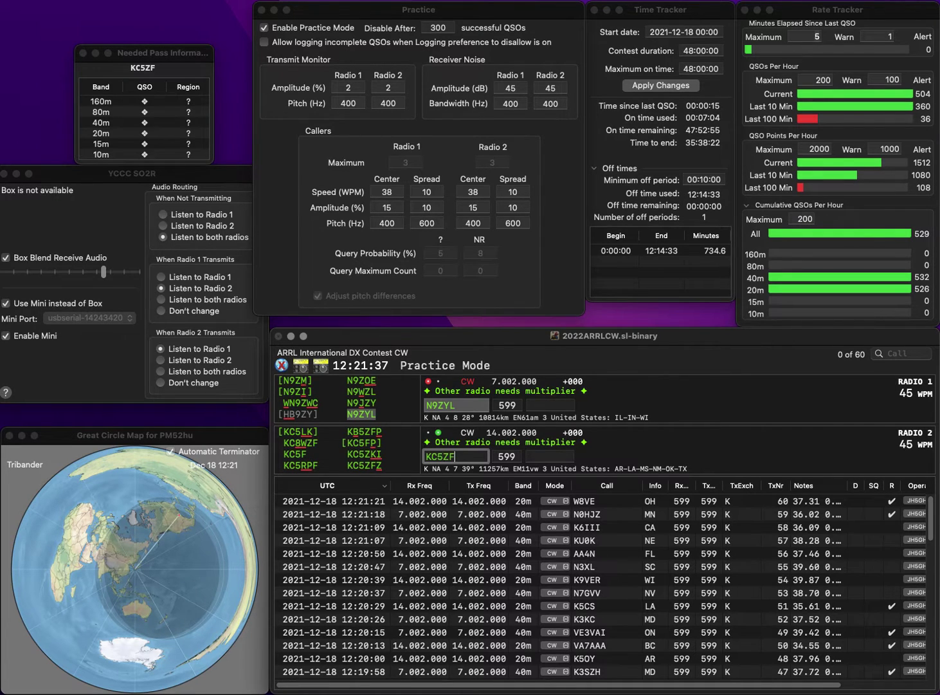
type("Z")
key("Return")
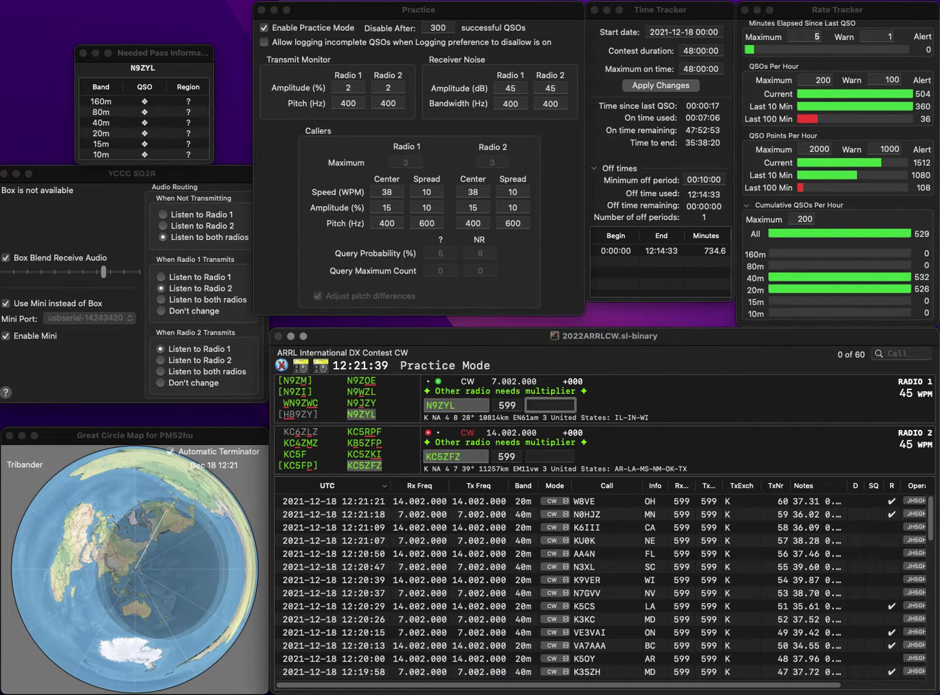
key("Return")
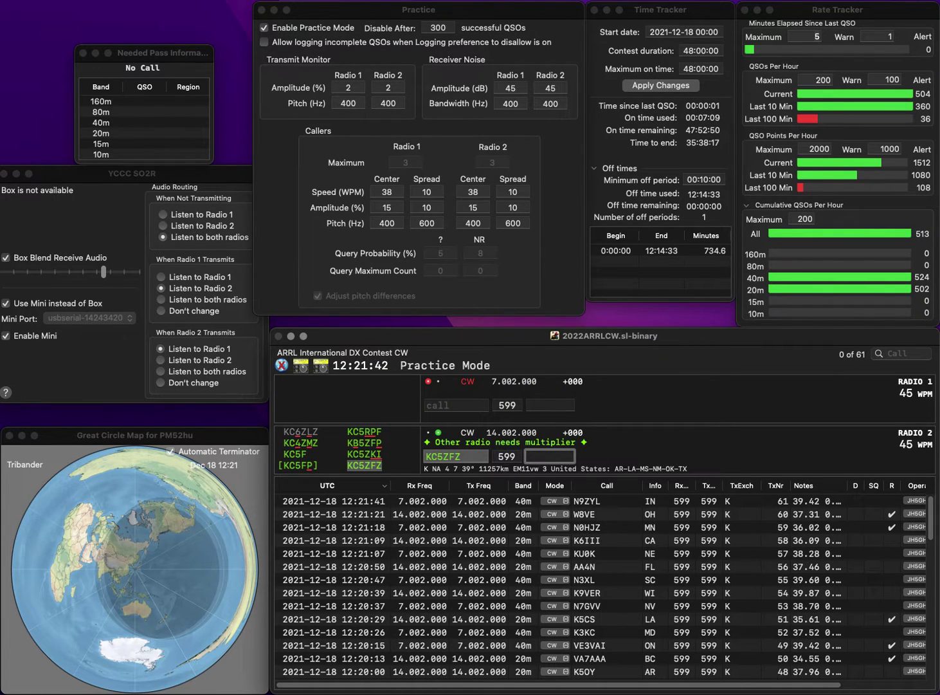
type("MS")
key("Return")
type("W")
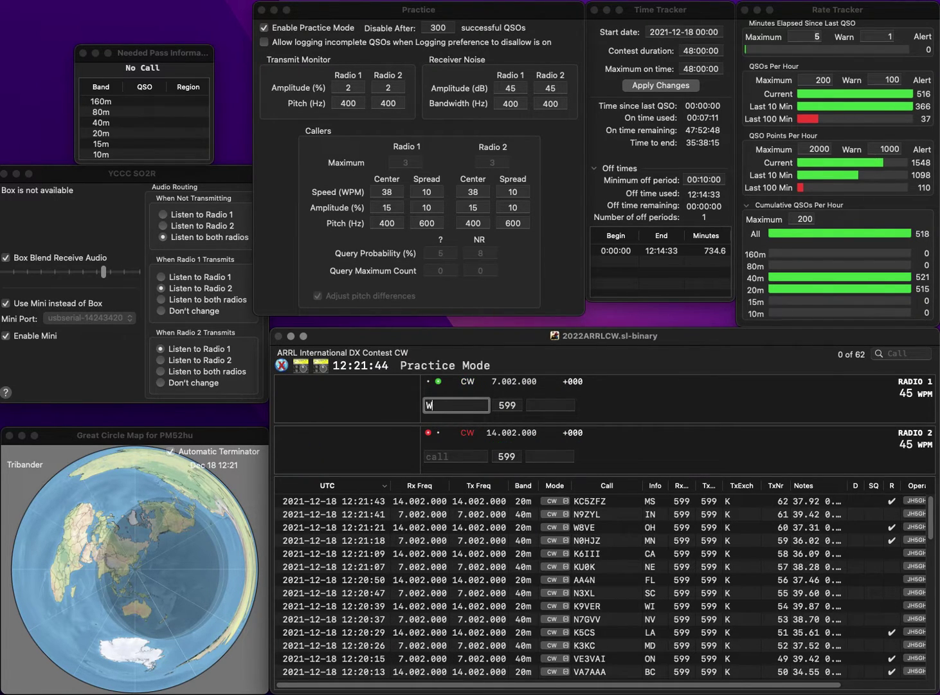
type("8HF")
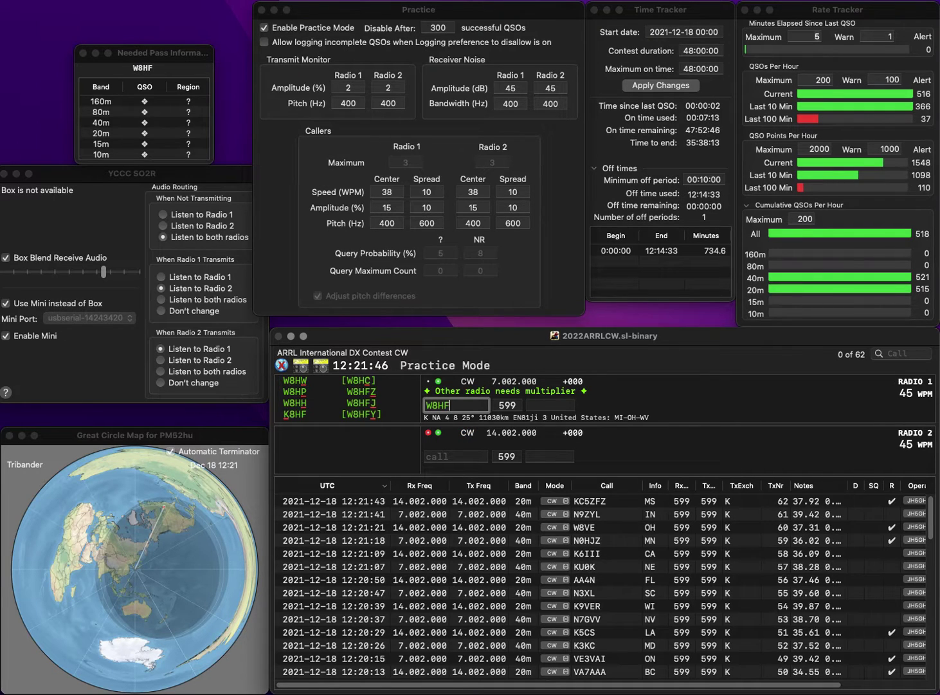
type("Z")
key("Return")
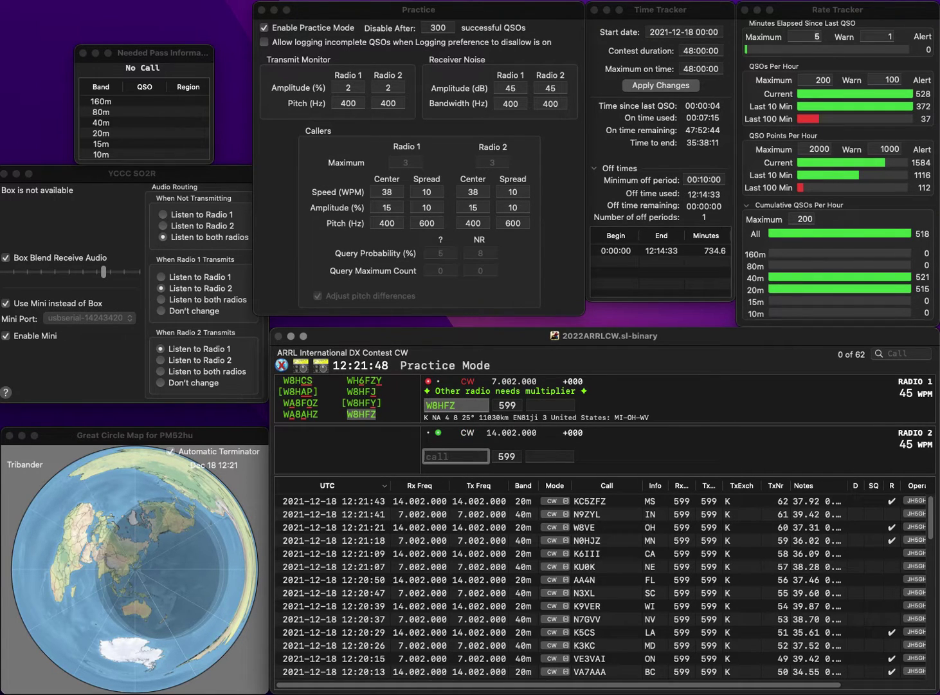
type("4YO")
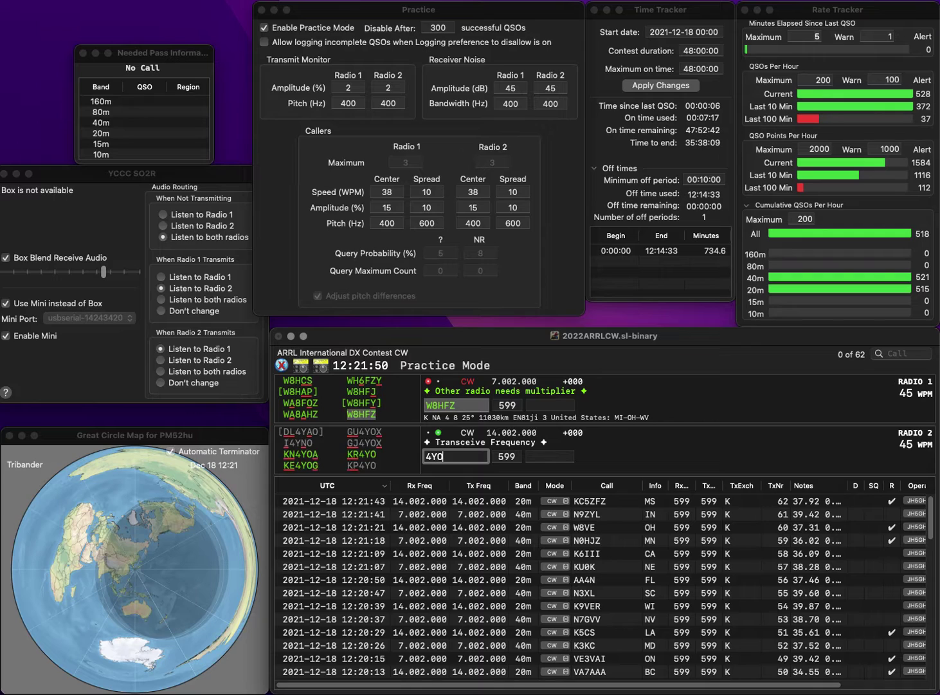
key("backslash")
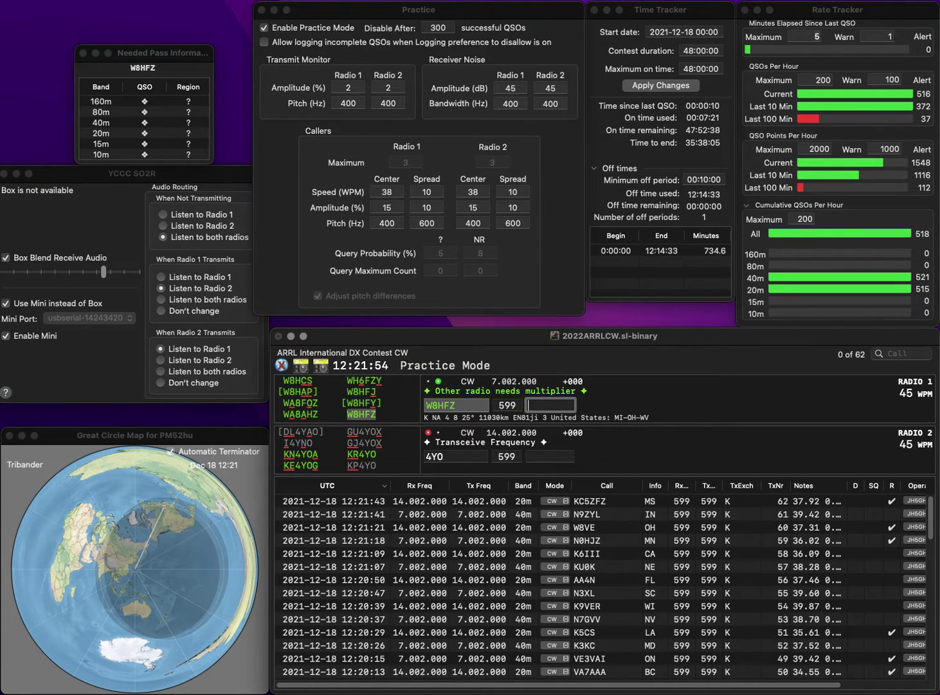
type("WV")
key("Return")
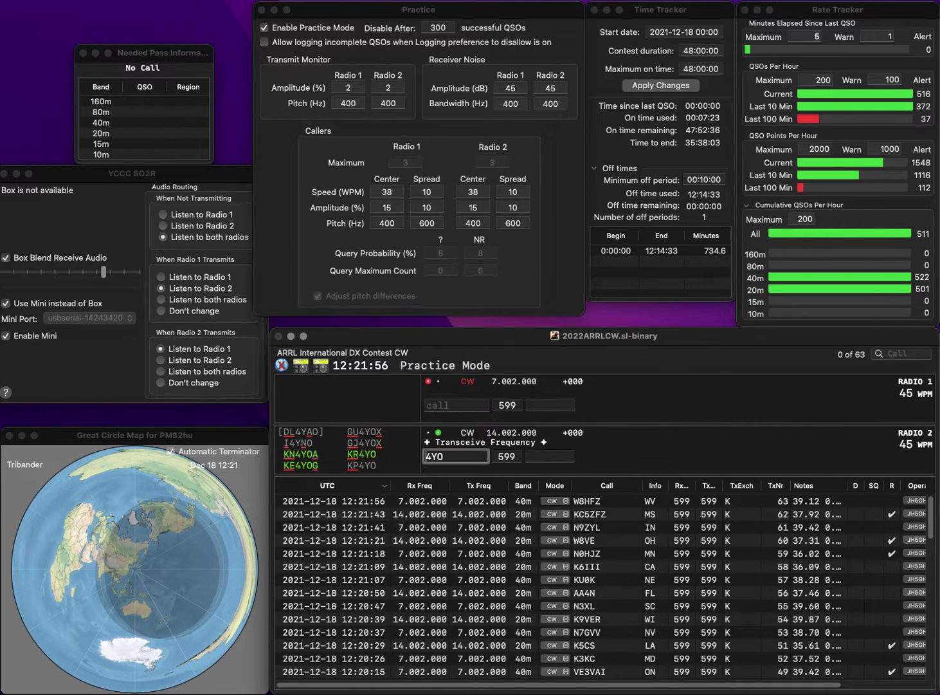
key("Home")
type("KR")
key("Return")
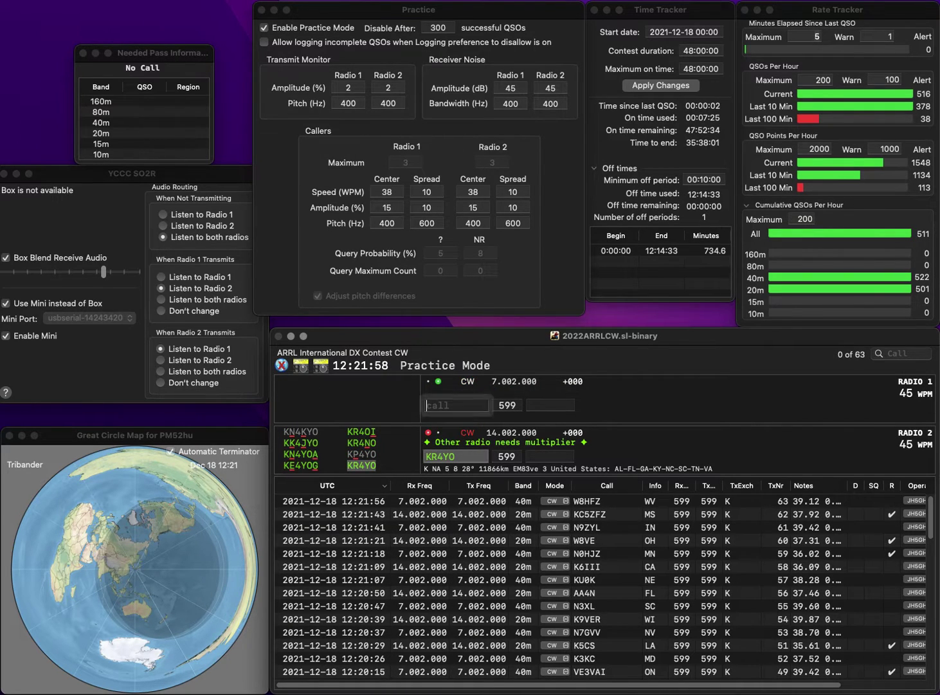
type("WB2HNN")
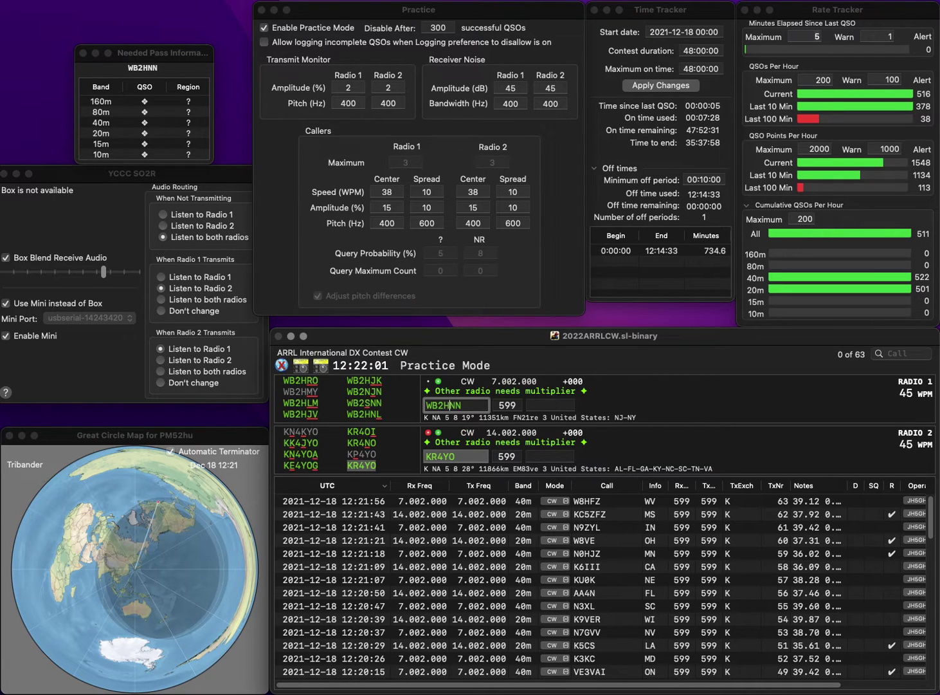
key("BackSpace")
type("S")
key("Return")
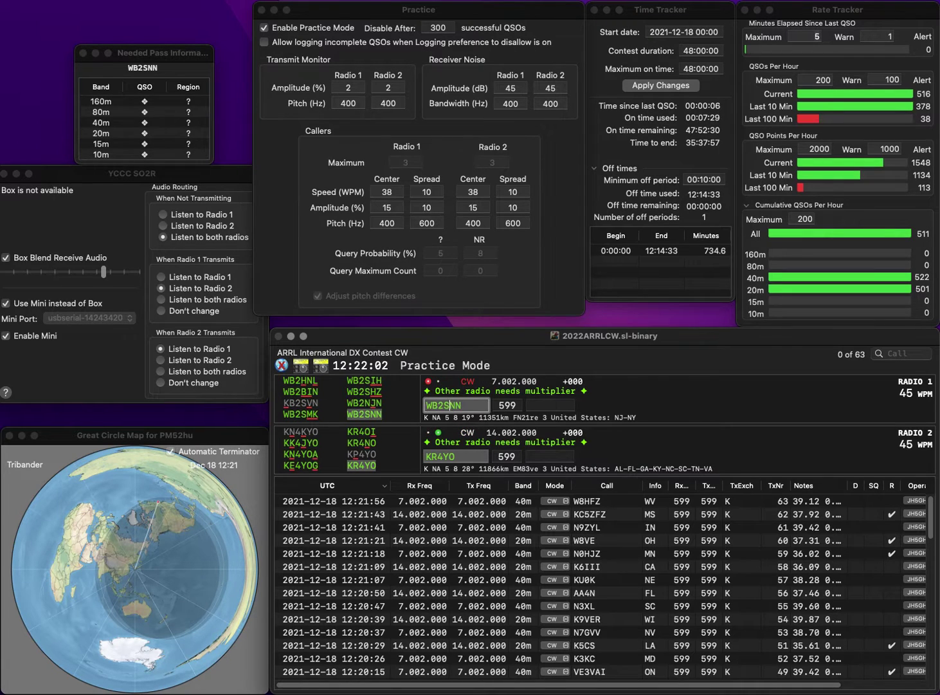
key("Return")
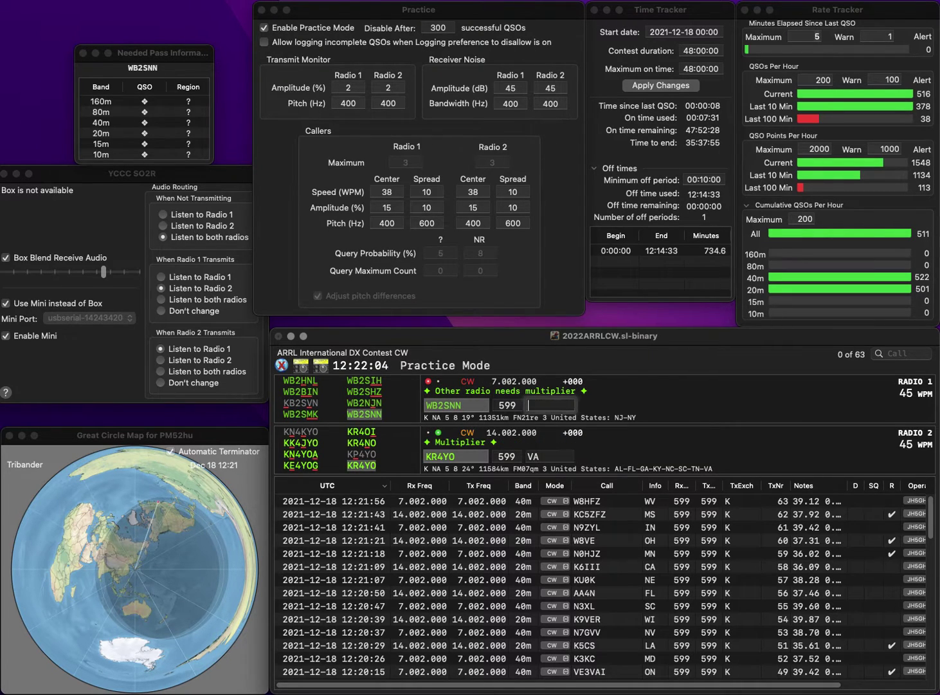
type("NY")
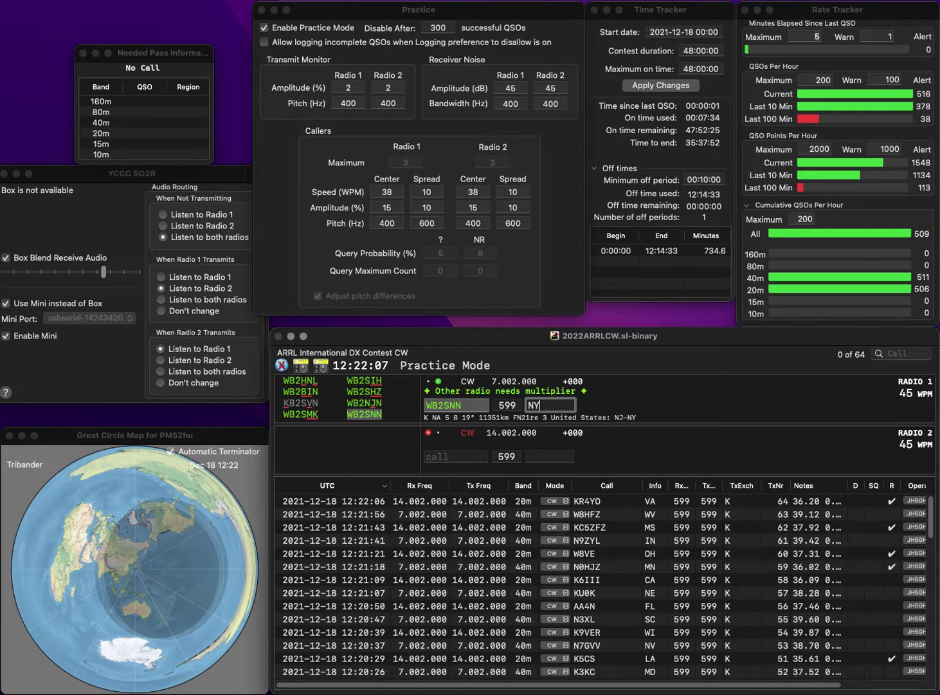
key("Return")
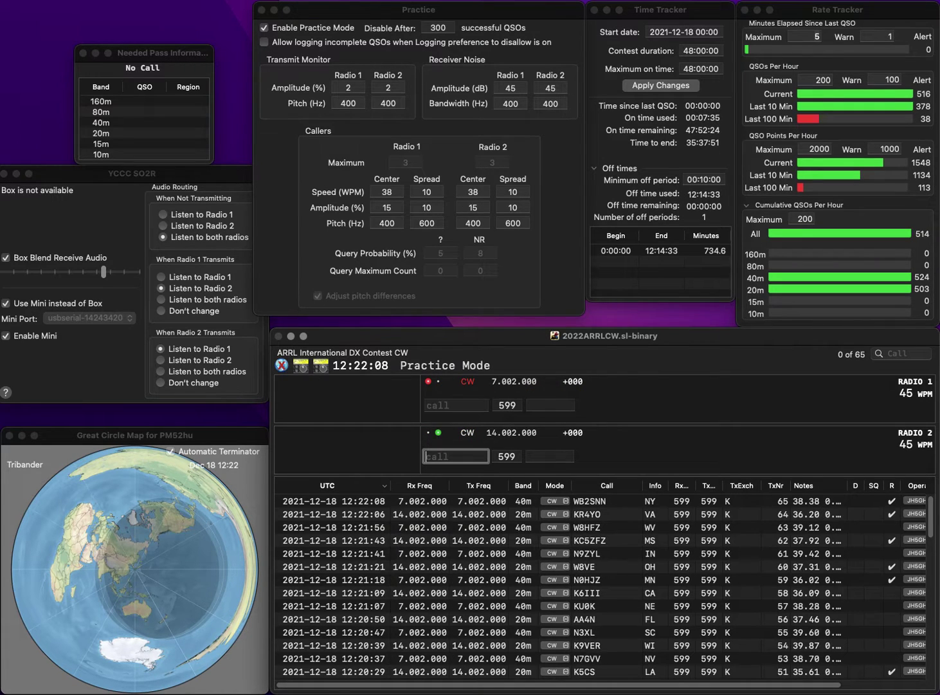
type("VE6JY")
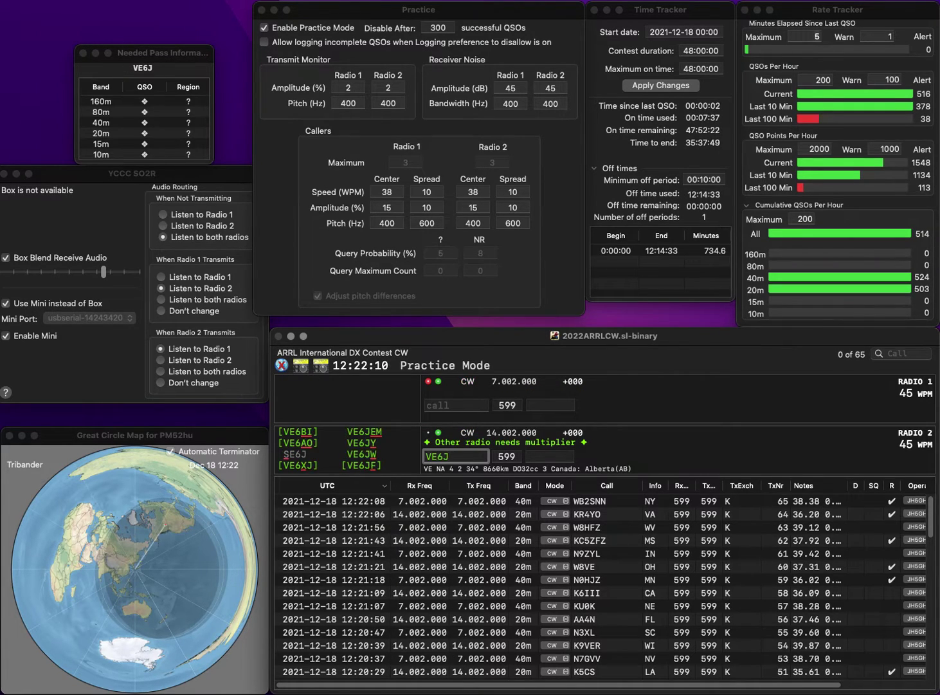
key("Return")
type("N4WO")
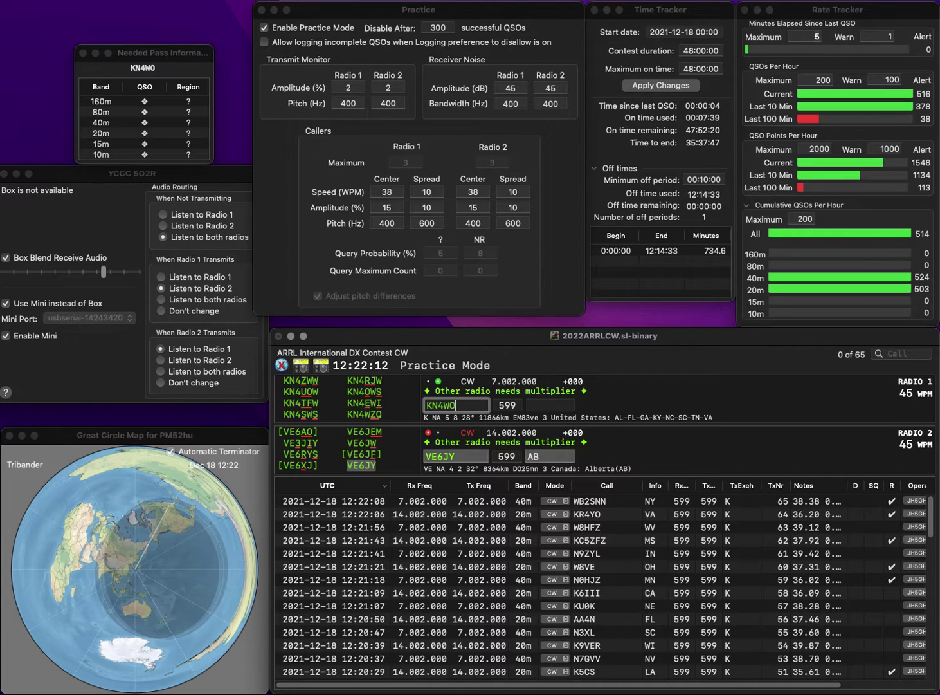
key("Return")
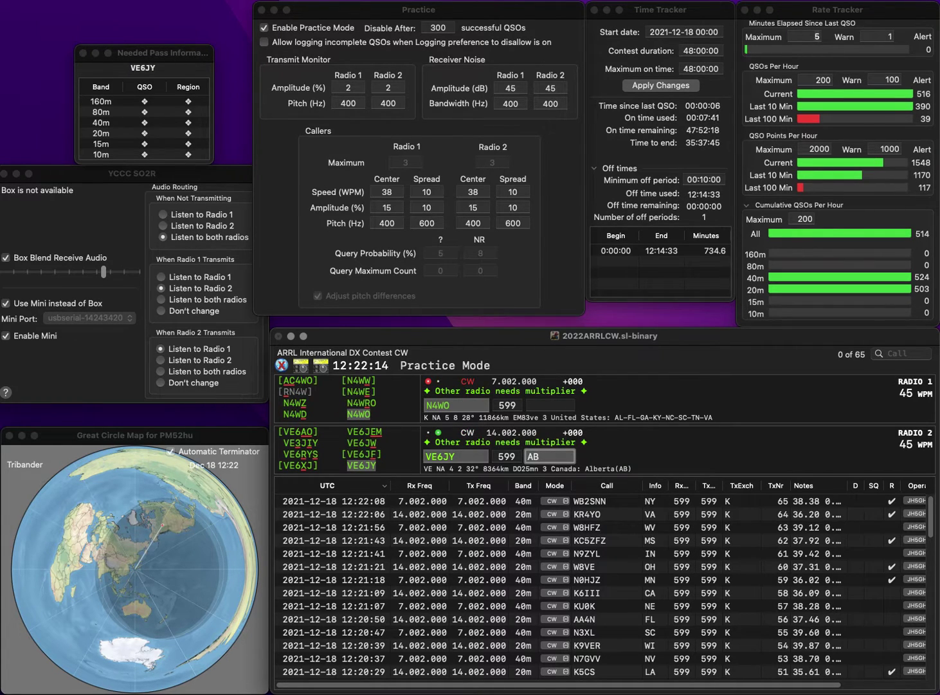
key("Return")
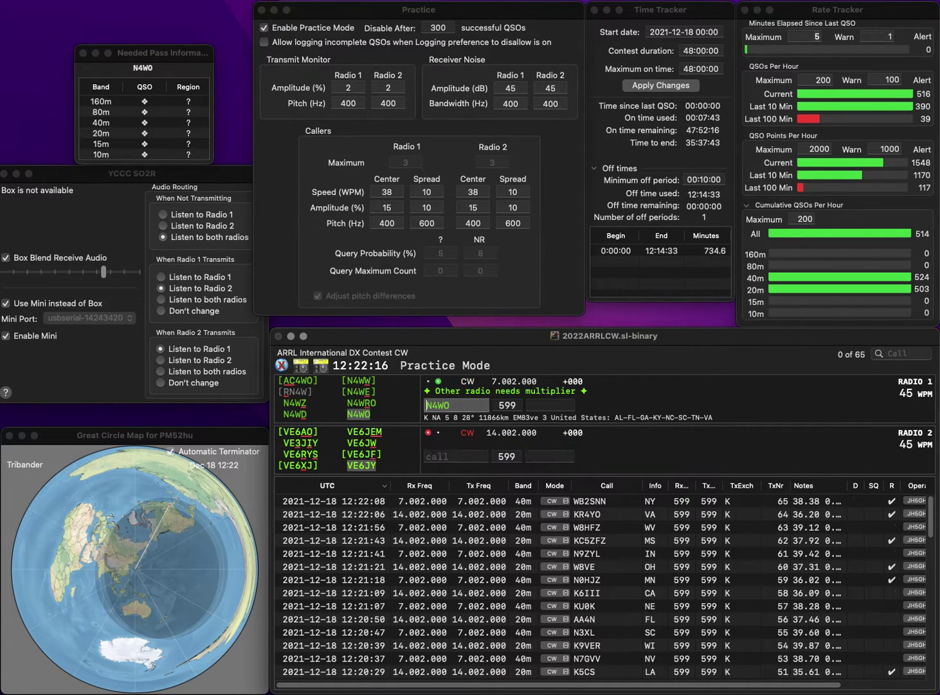
type("NC")
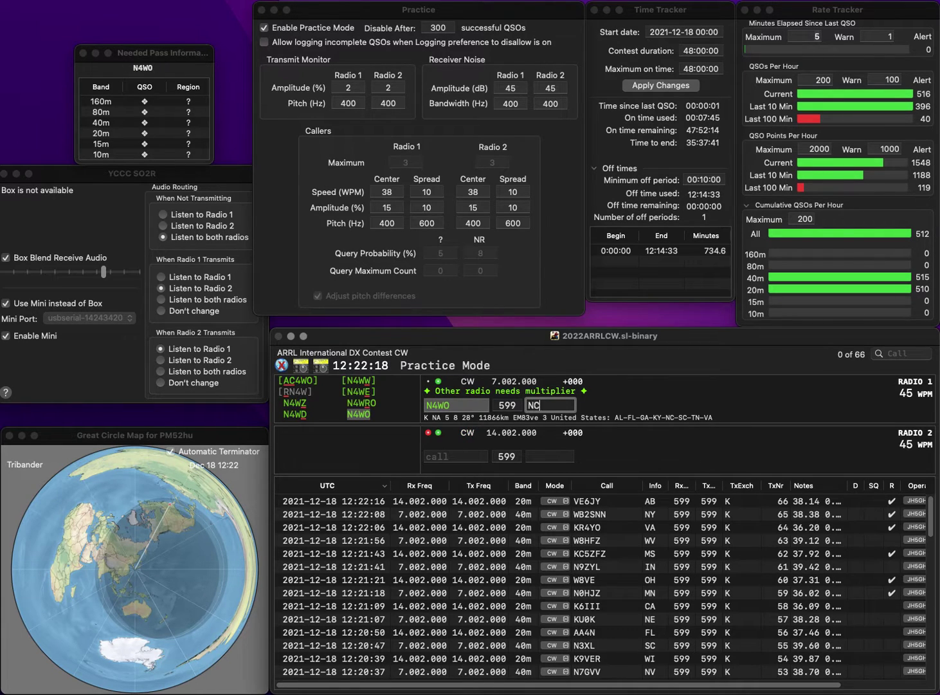
key("Return")
Step: Log AF6WF with CA on 40m and K2SD, corrected from K3SD, with NC on 20m
type("K3")
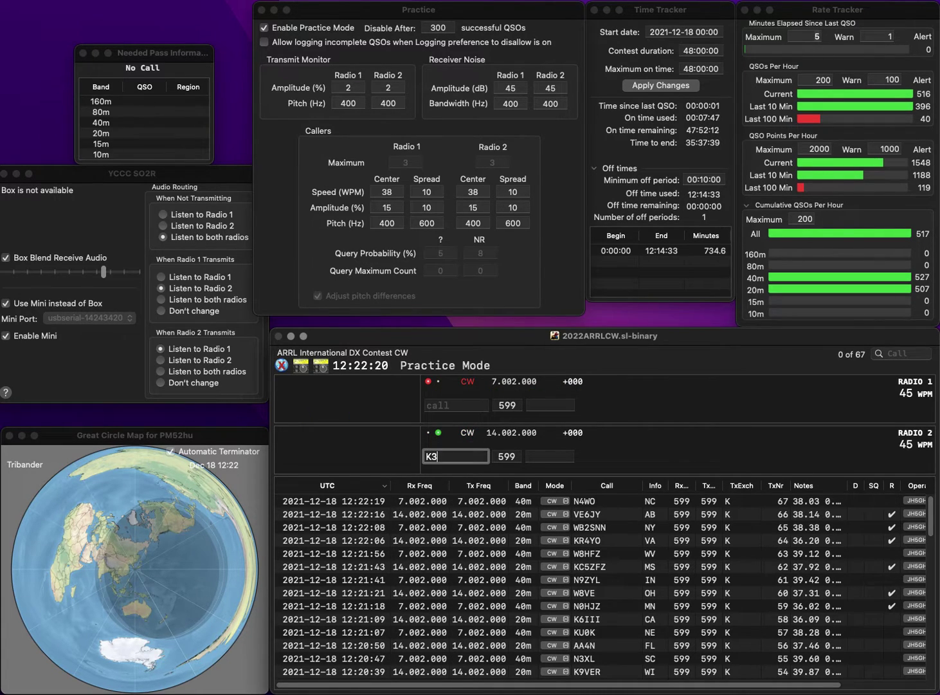
type("SD")
key("Return")
type("A")
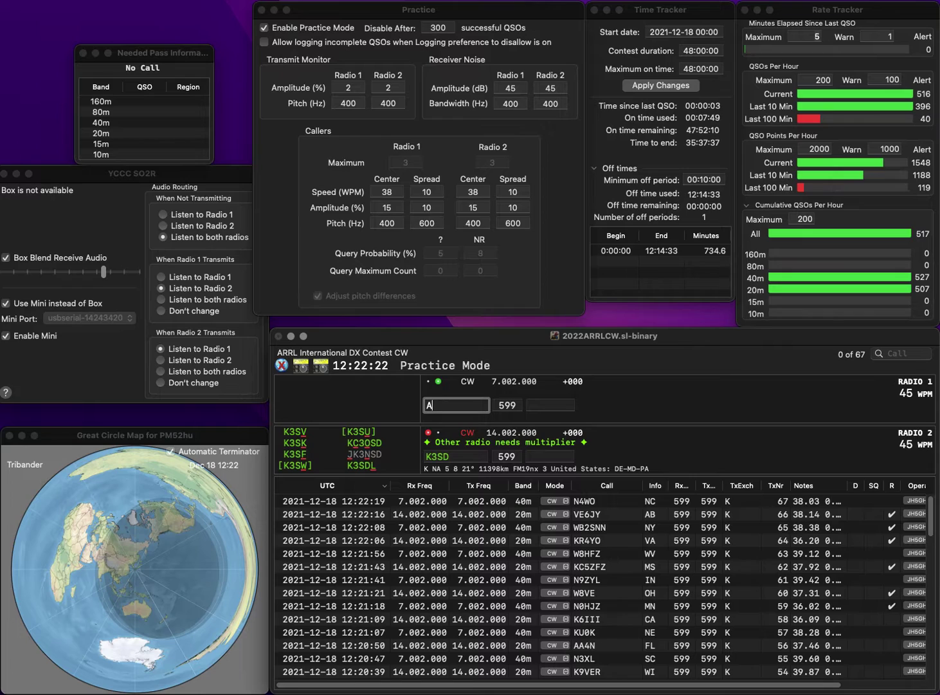
type("F6WF")
key("Return")
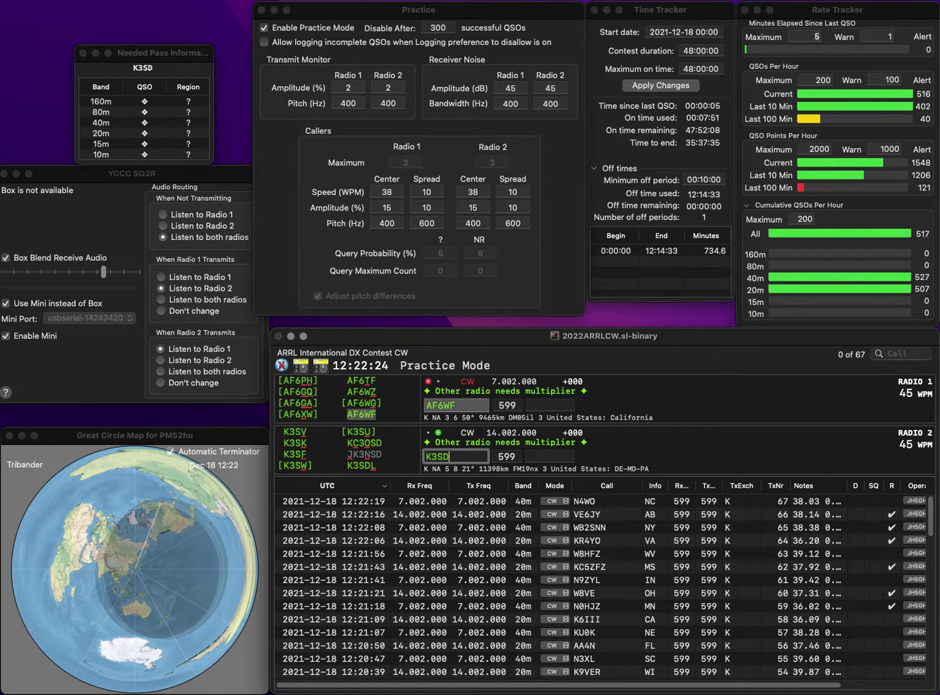
key("BackSpace")
type("2")
key("Return")
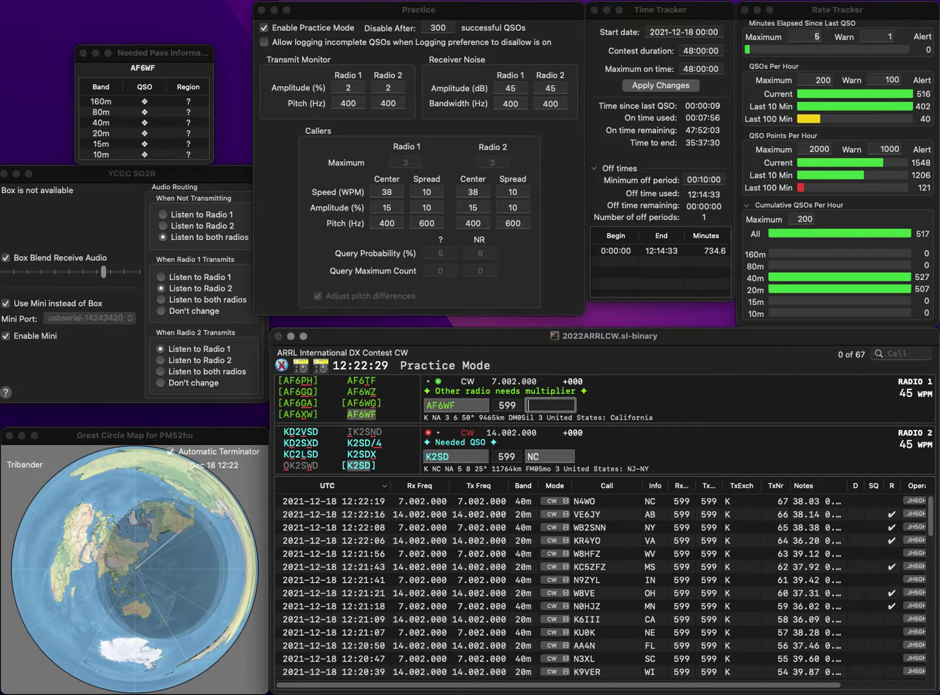
key("Return")
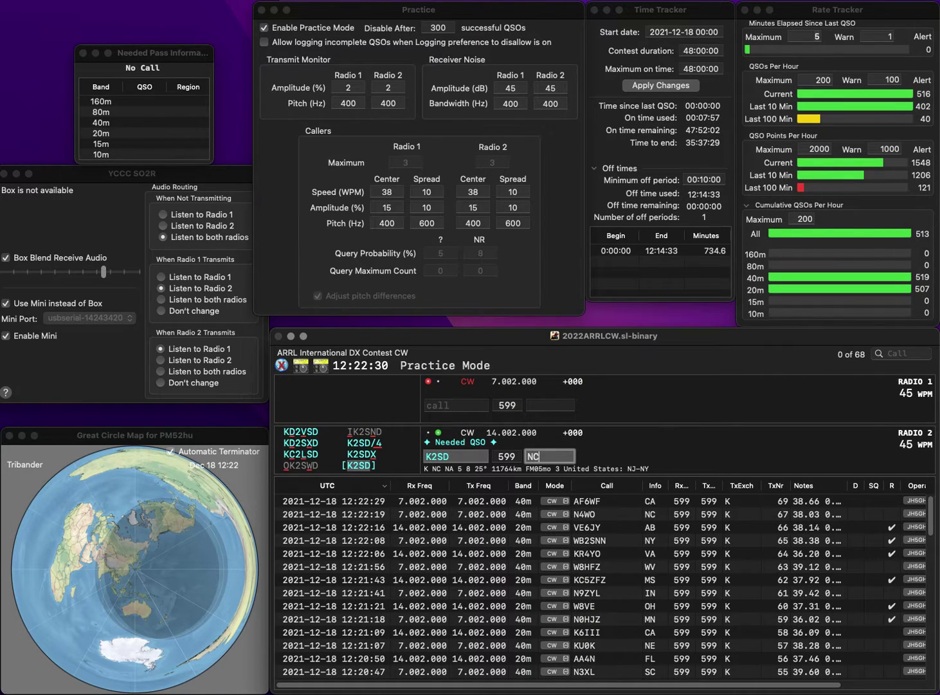
key("Return")
type("N")
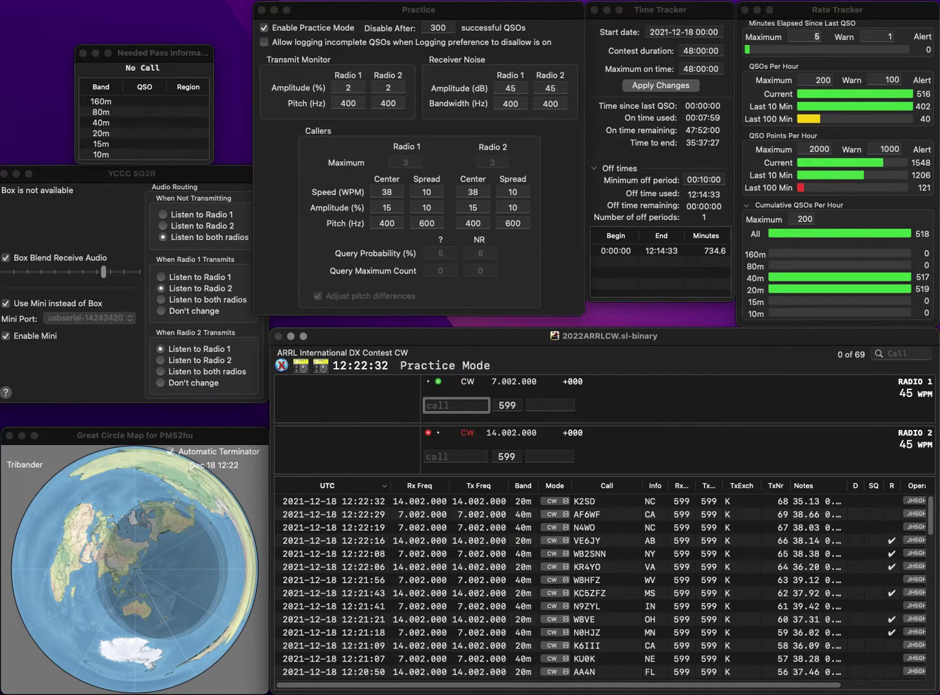
type("9JYJ")
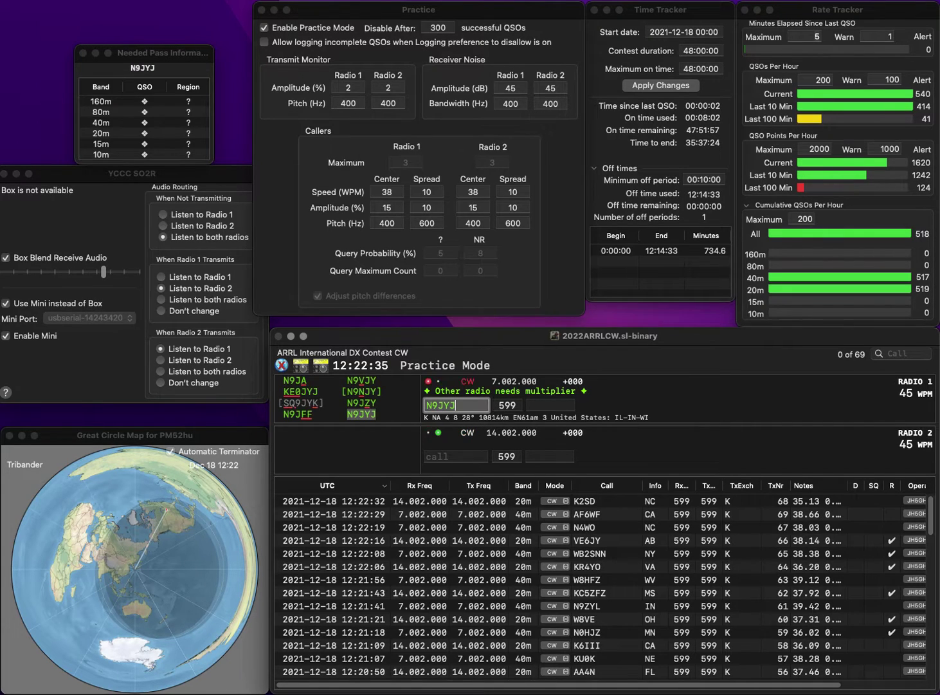
key("Return")
type("KO4DHP")
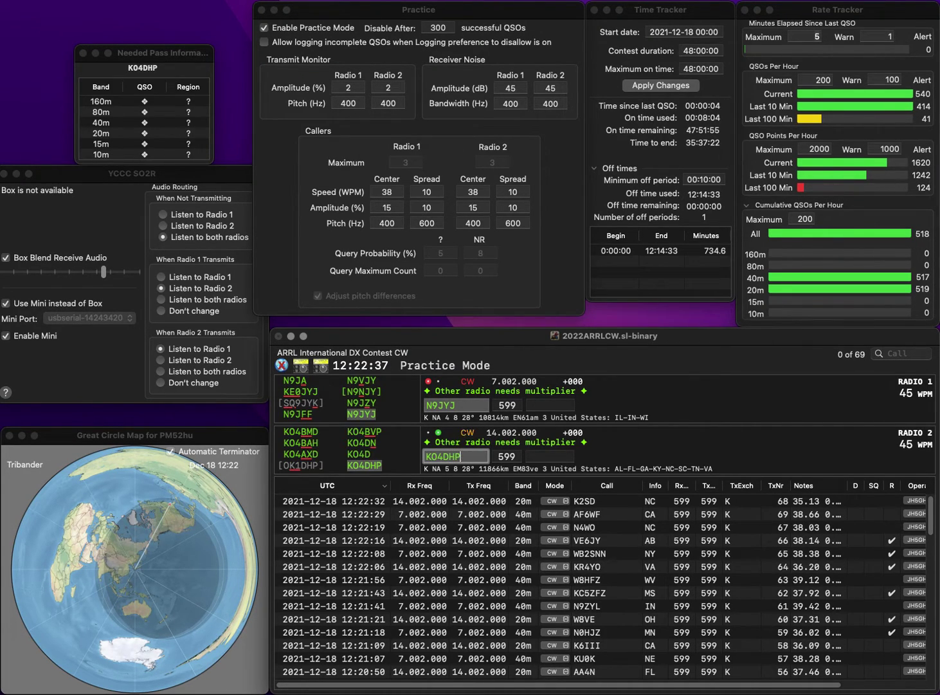
key("Return")
key("Return")
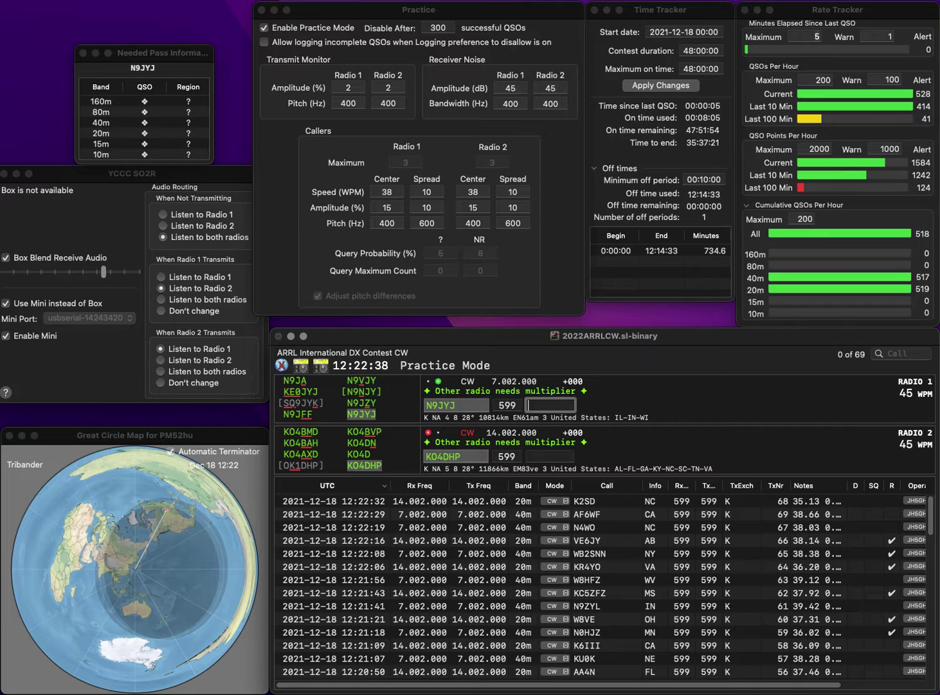
type("IL")
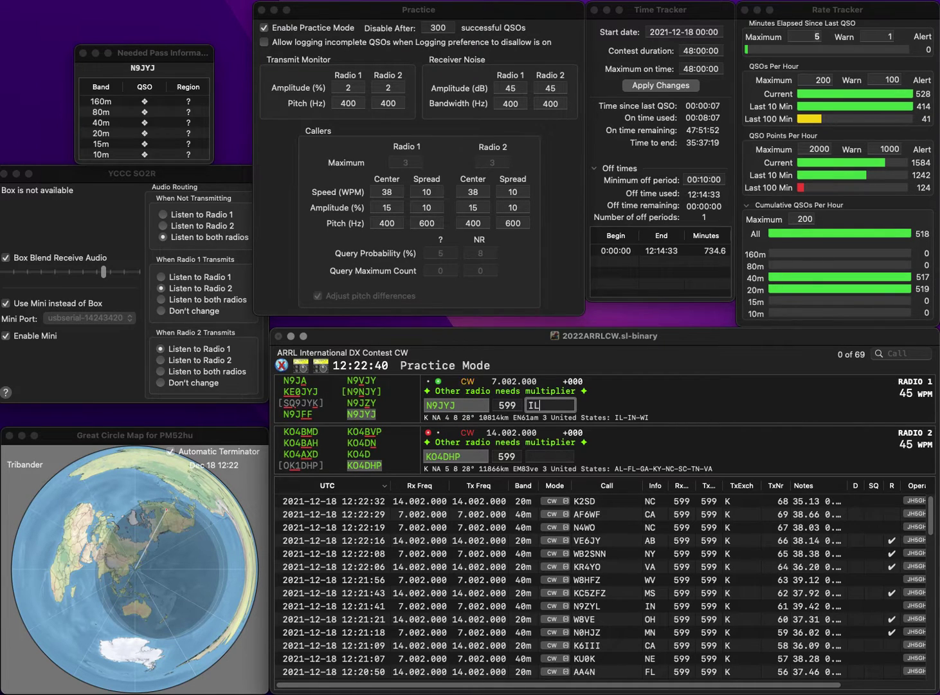
key("Return")
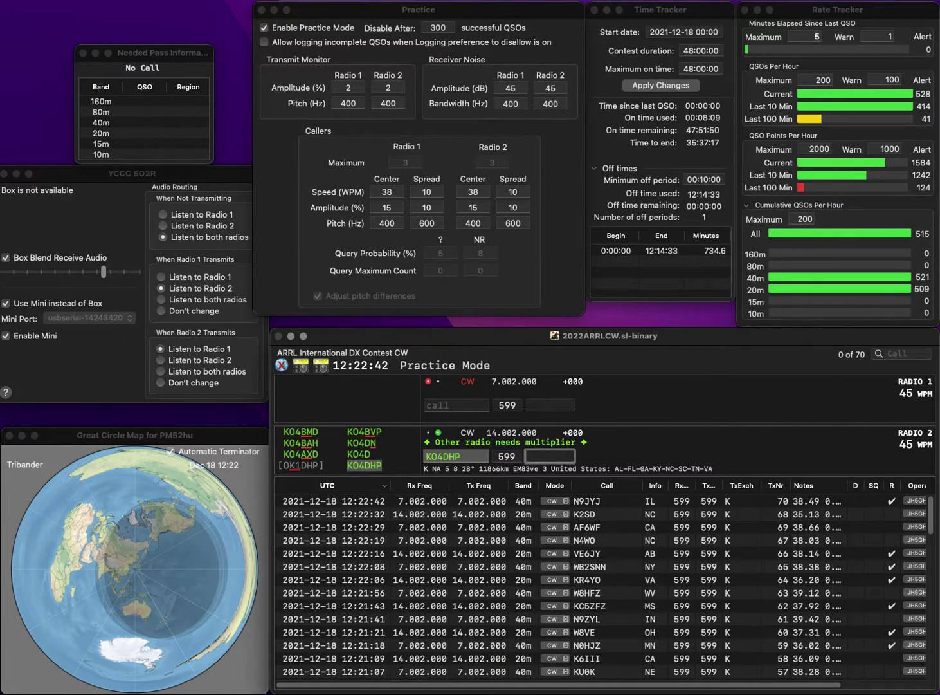
type("SC")
key("Return")
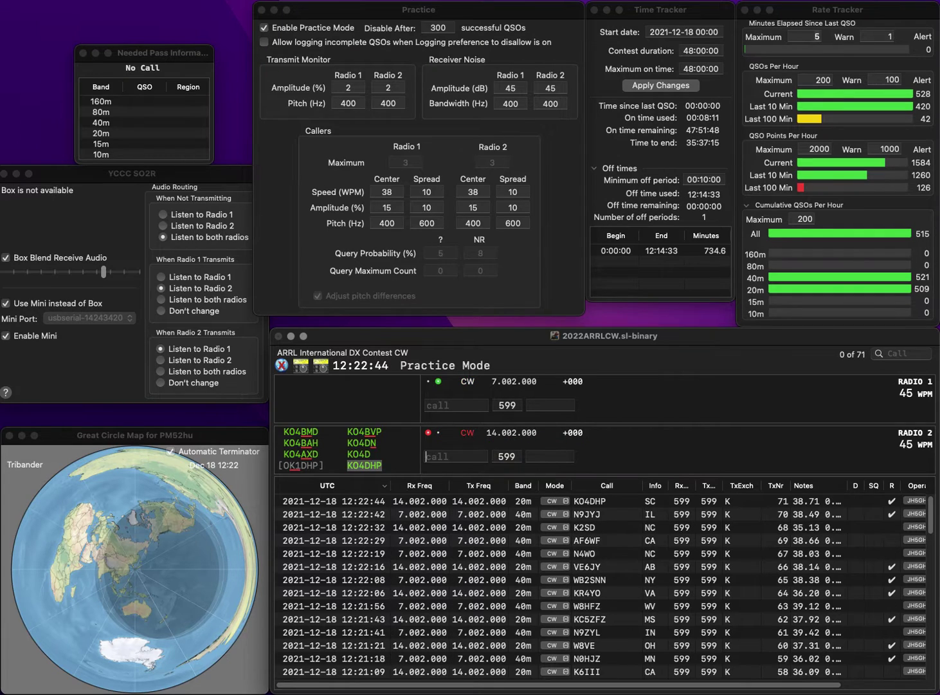
Step: Log KE0A with ND on 40m and K8IA with MT on 20m
type("KE0A")
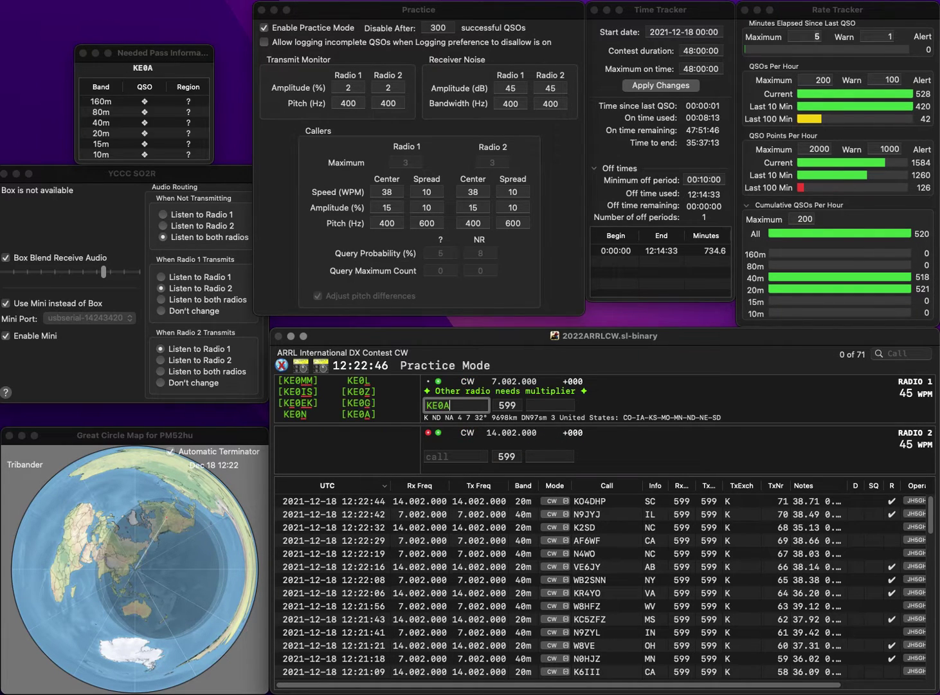
key("Return")
type("K8")
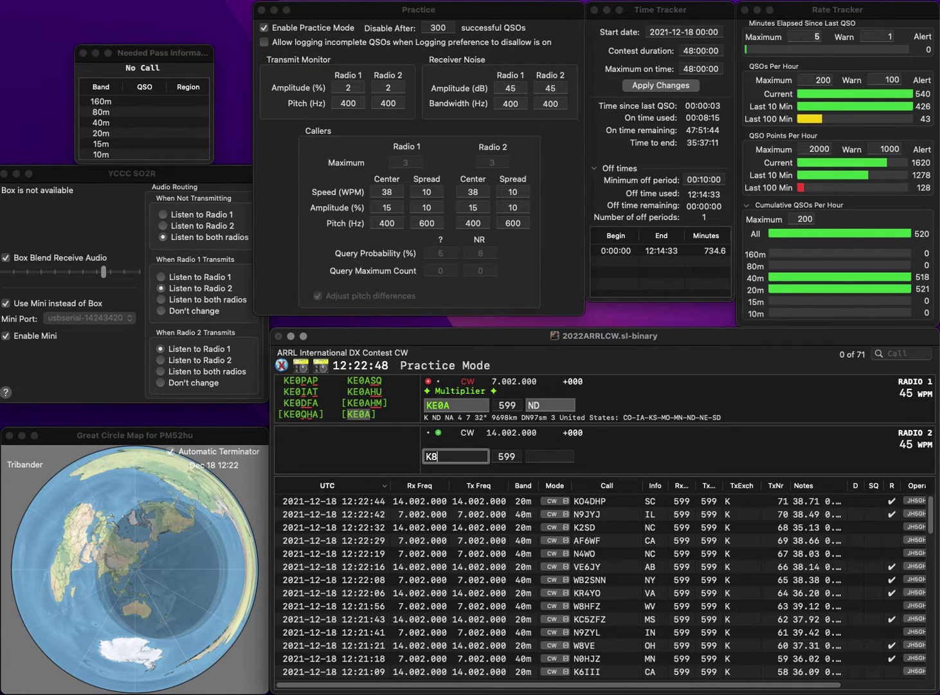
type("IA")
key("Return")
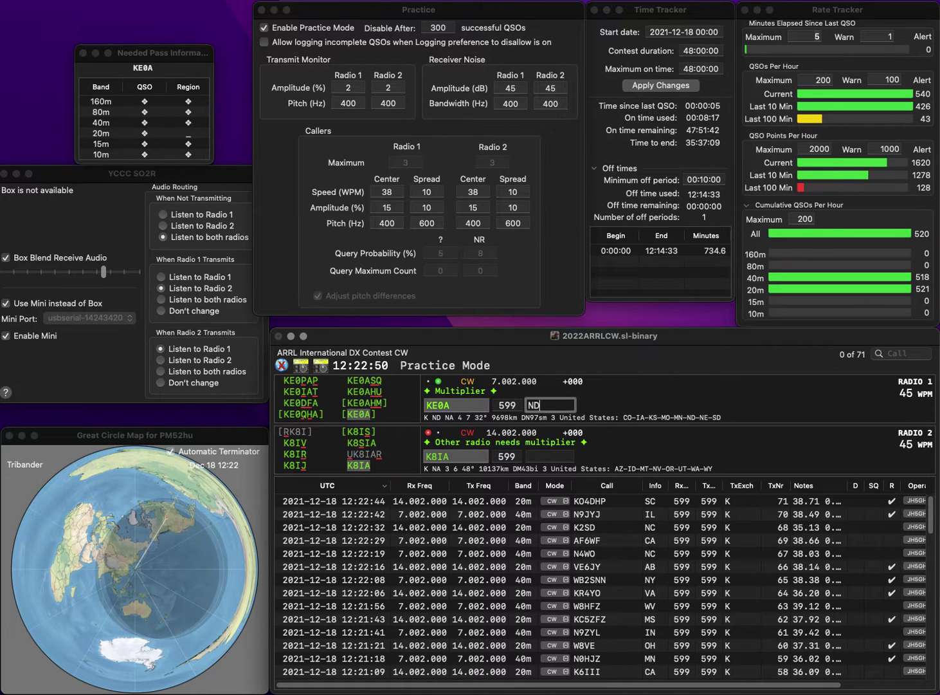
key("Return")
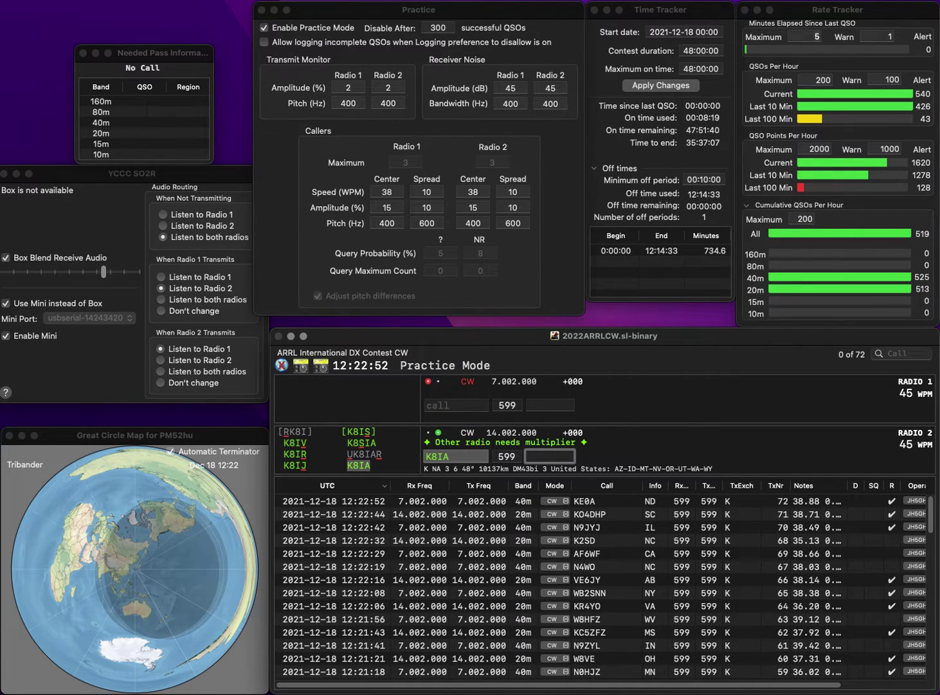
type("MT")
key("Return")
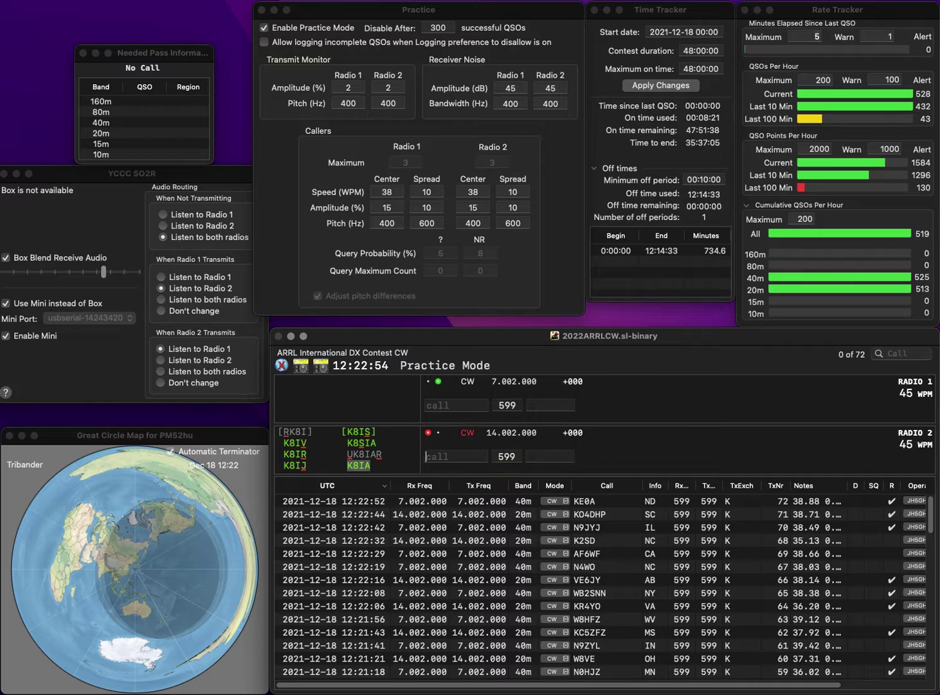
type("K0")
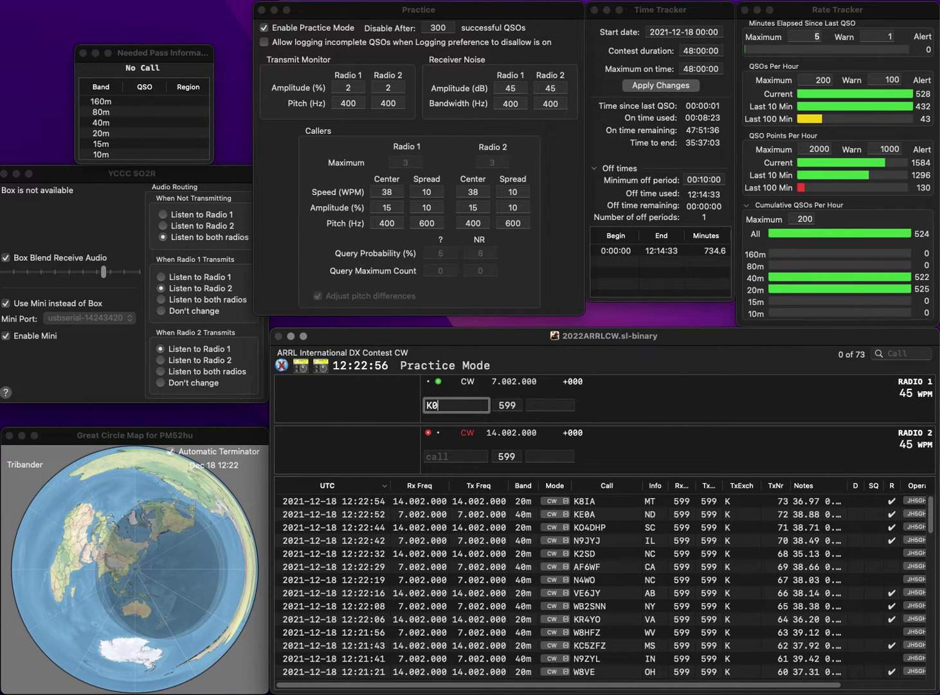
type("DOM")
key("Return")
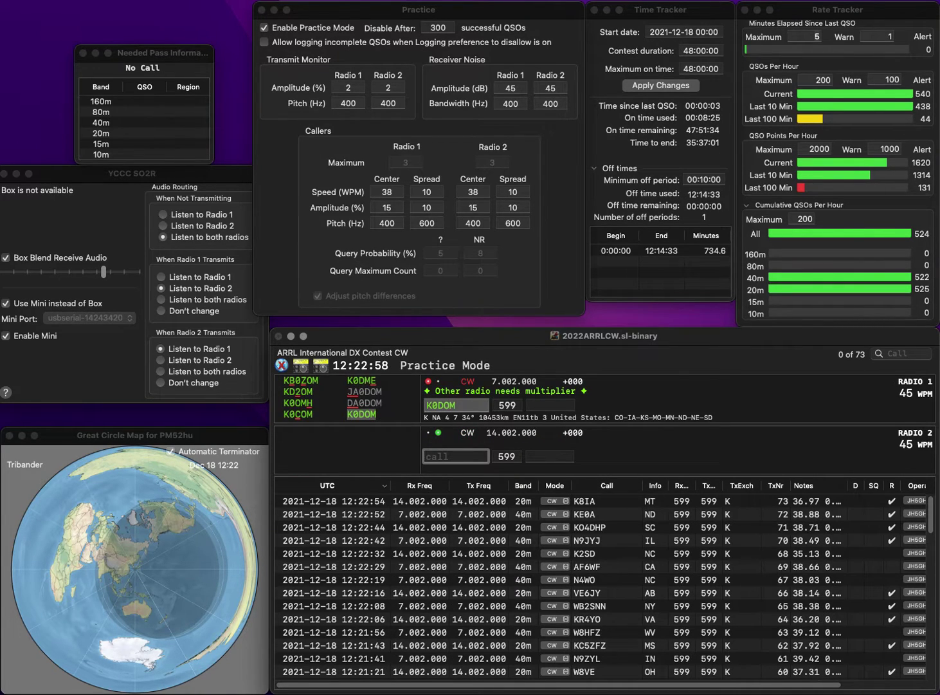
type("JOW")
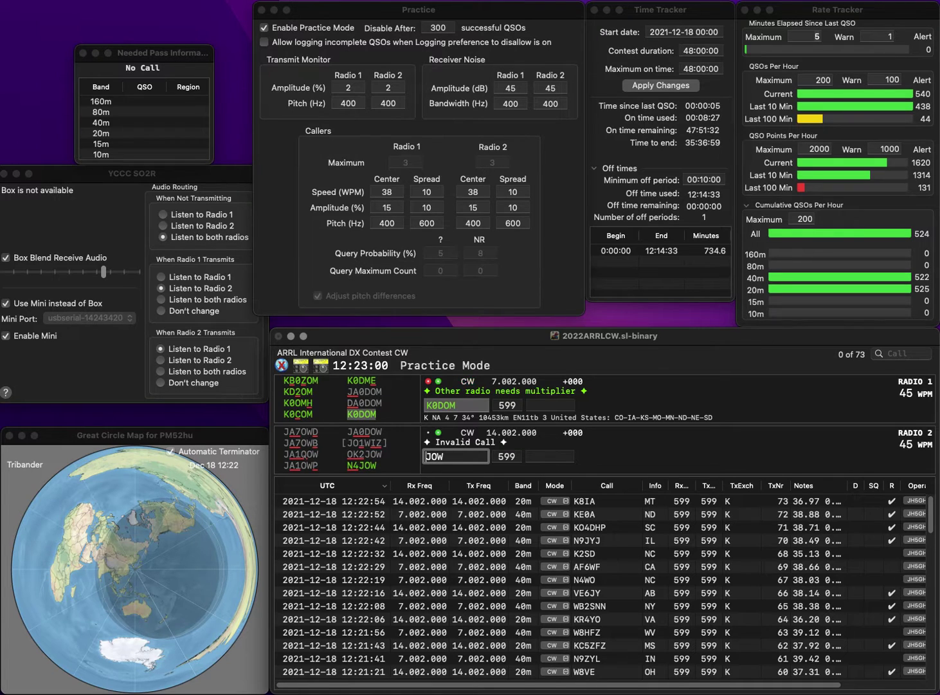
key("Home")
type("W4")
key("Return")
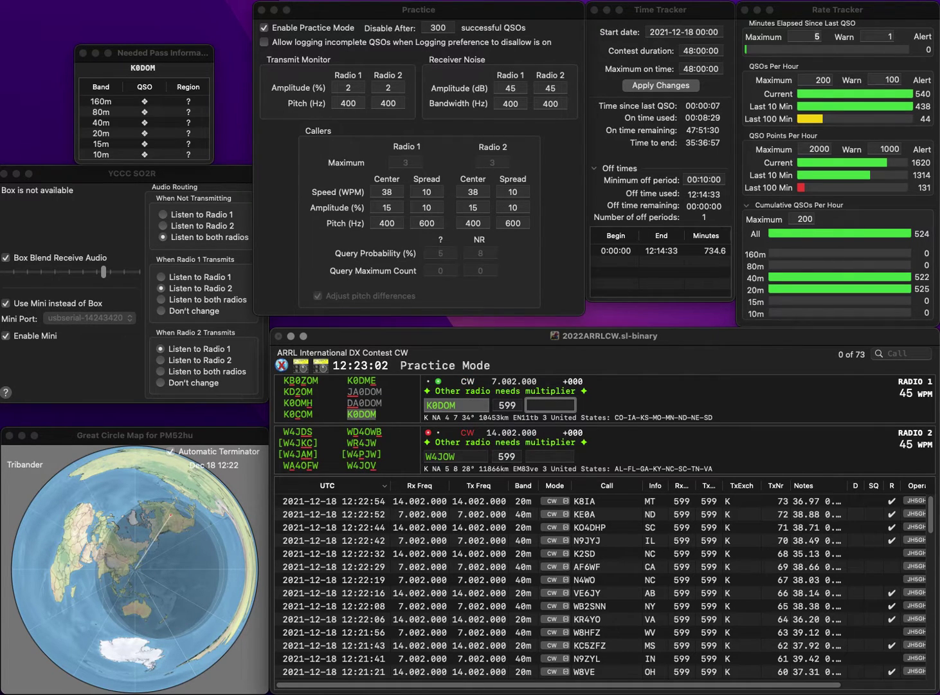
key("Return")
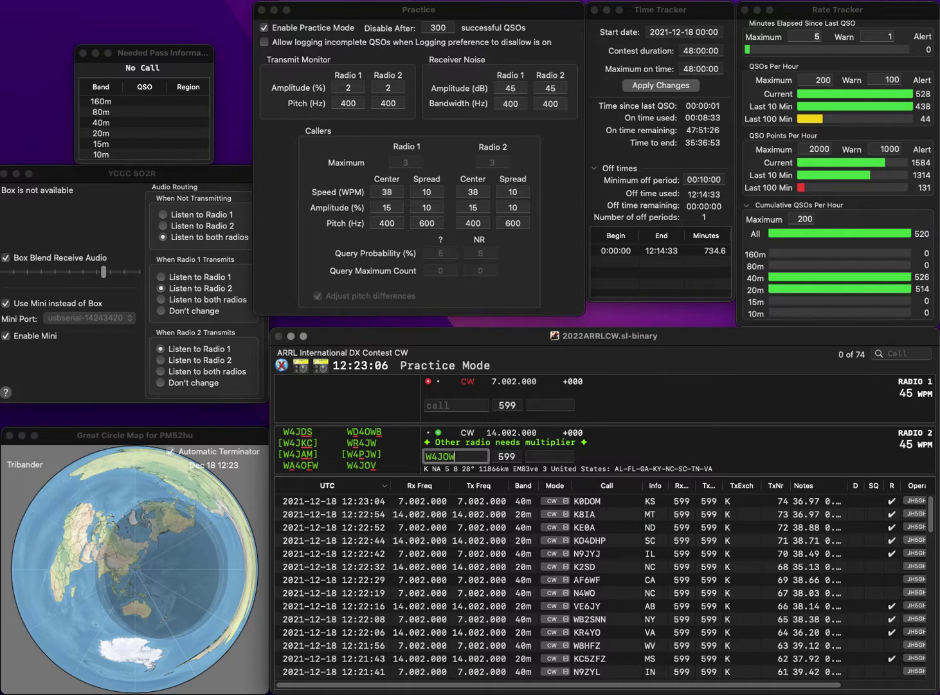
Step: Correct the 20m call to W4WOW and send it
key("BackSpace")
key("BackSpace")
type("W")
key("Right")
type("W")
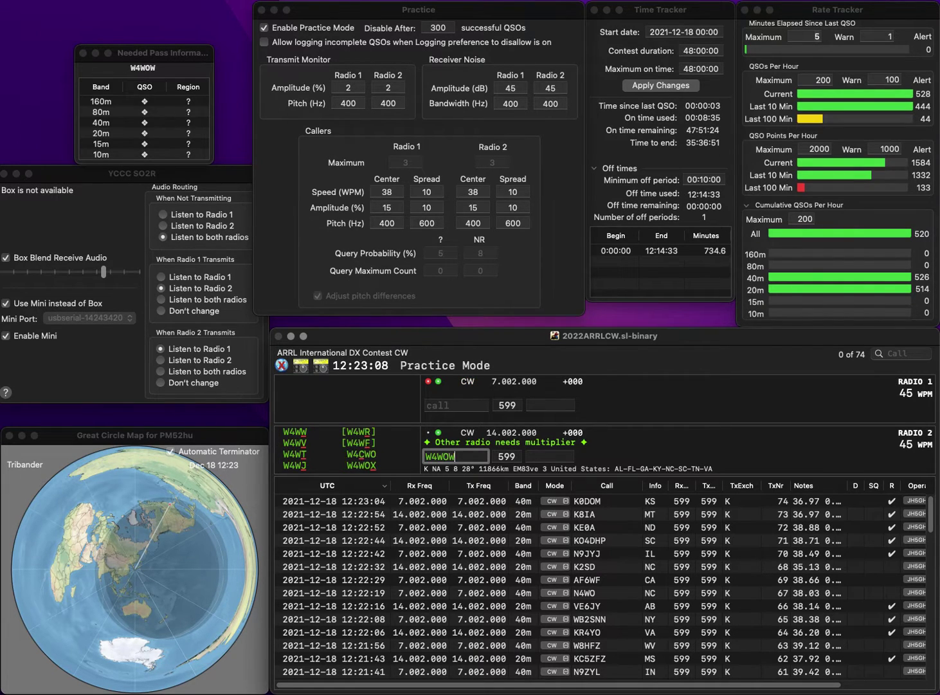
key("Return")
key("Return")
key("Return")
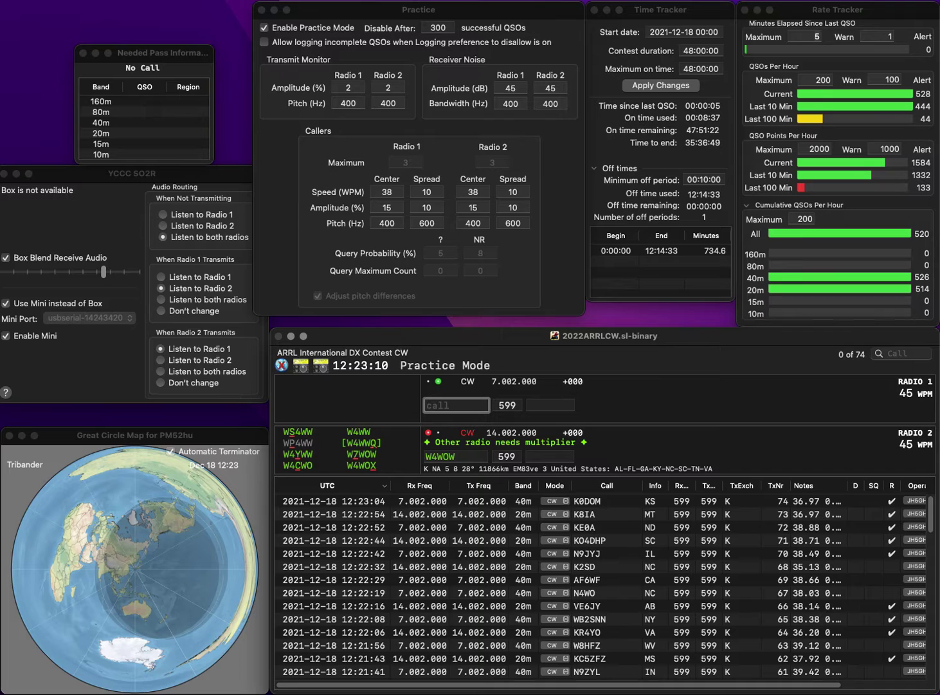
type("K6N")
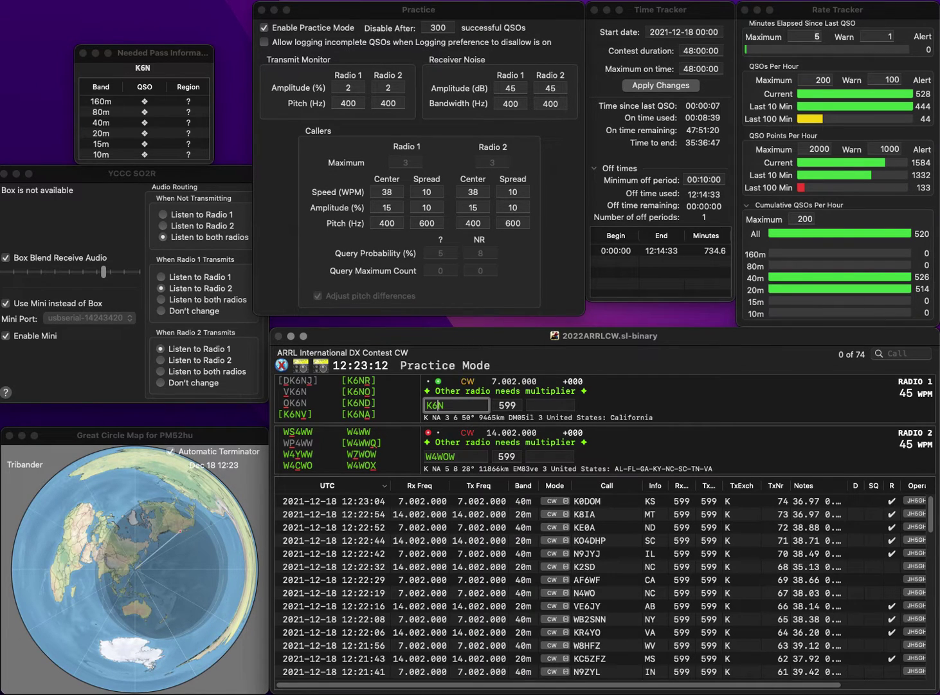
key("Return")
key("Delete")
type("N")
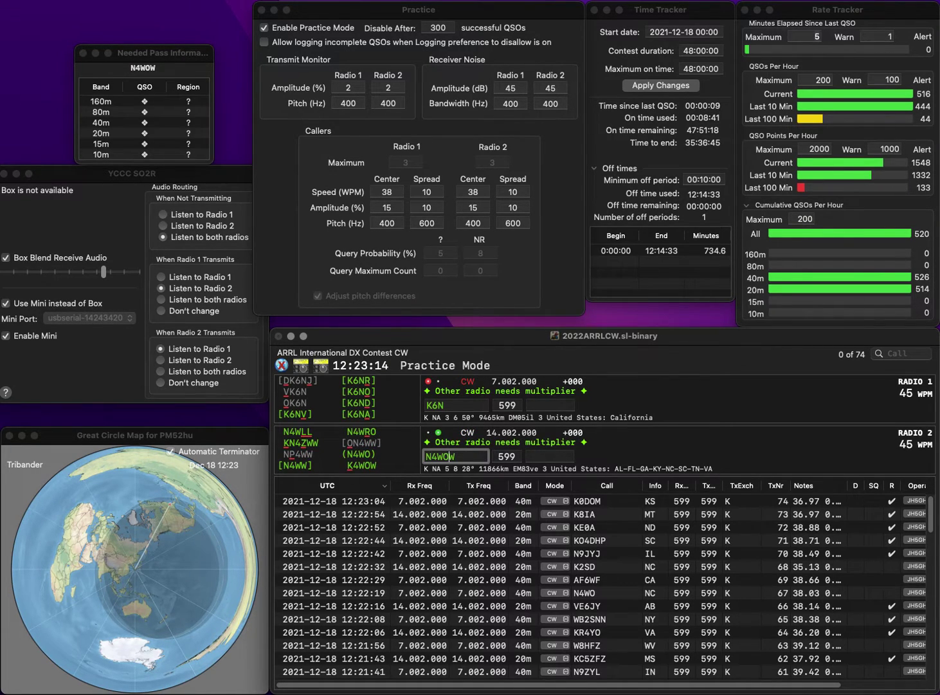
key("BackSpace")
type("J")
key("Return")
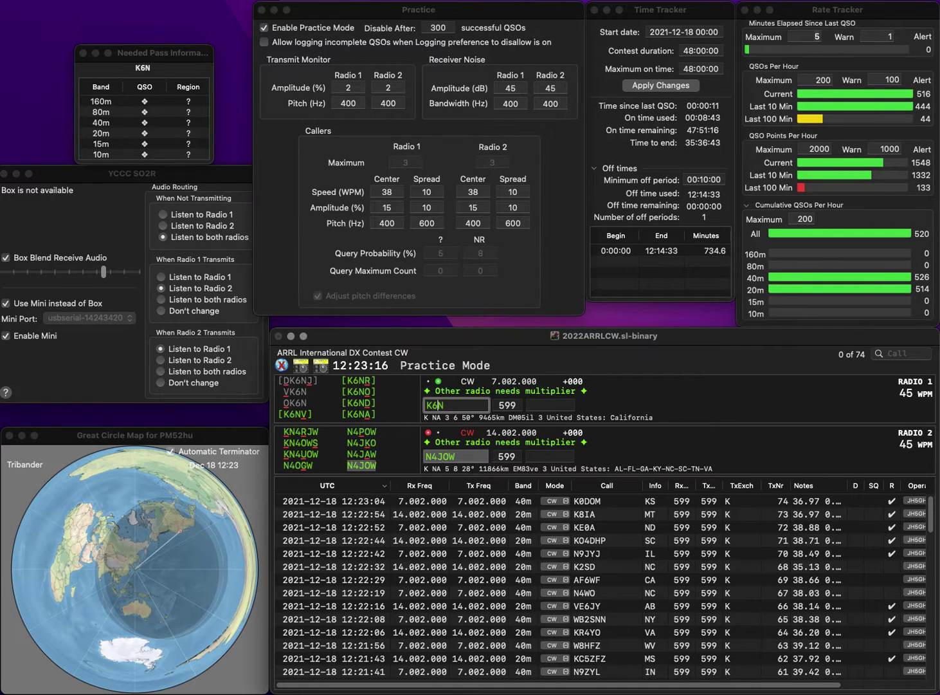
key("BackSpace")
type("BZZ")
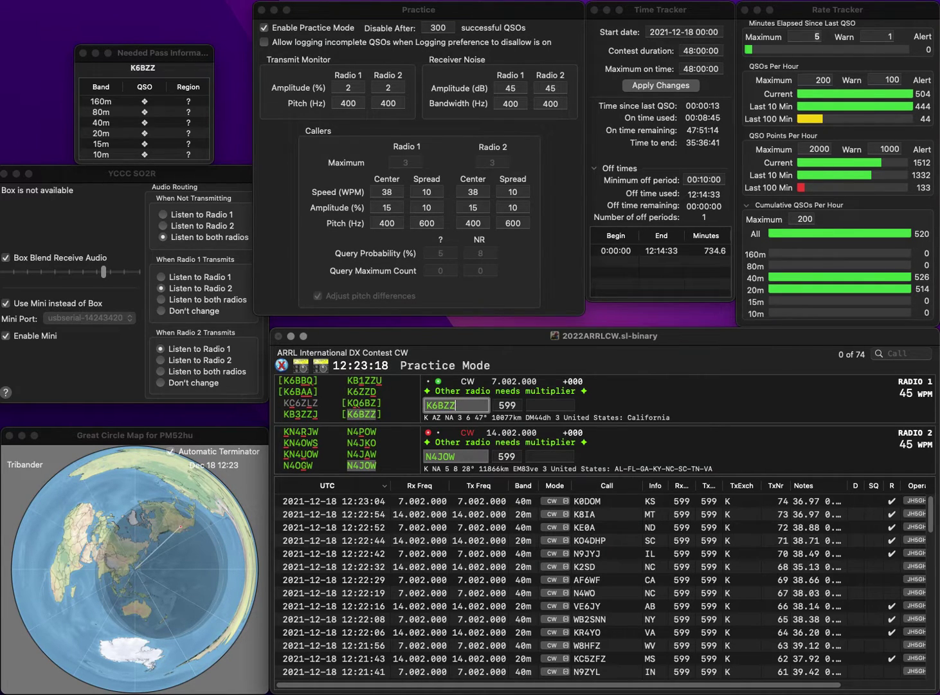
key("Return")
key("Return")
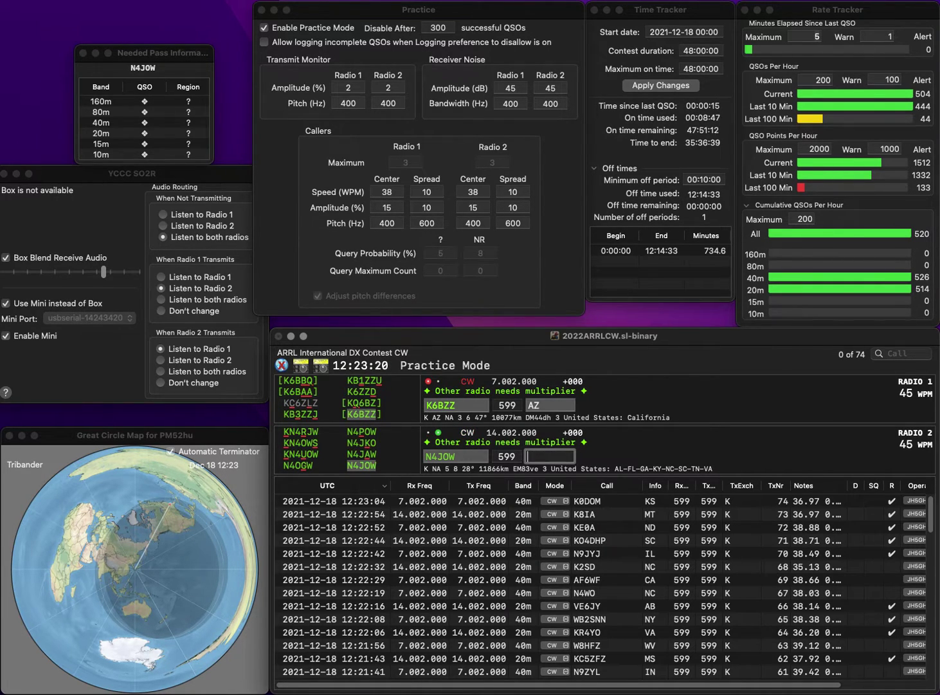
type("AL")
key("Return")
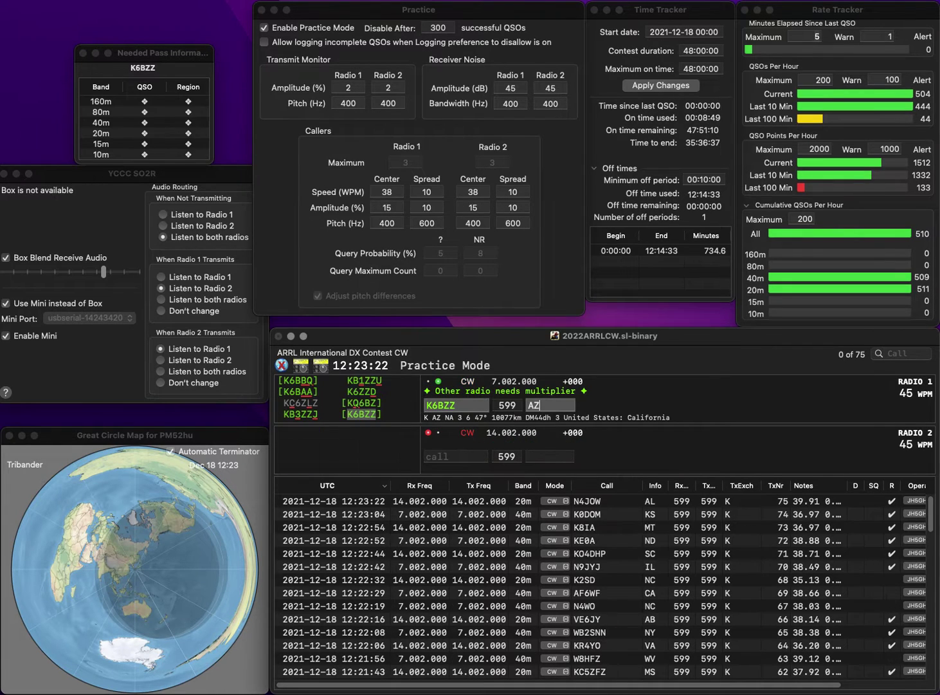
key("Return")
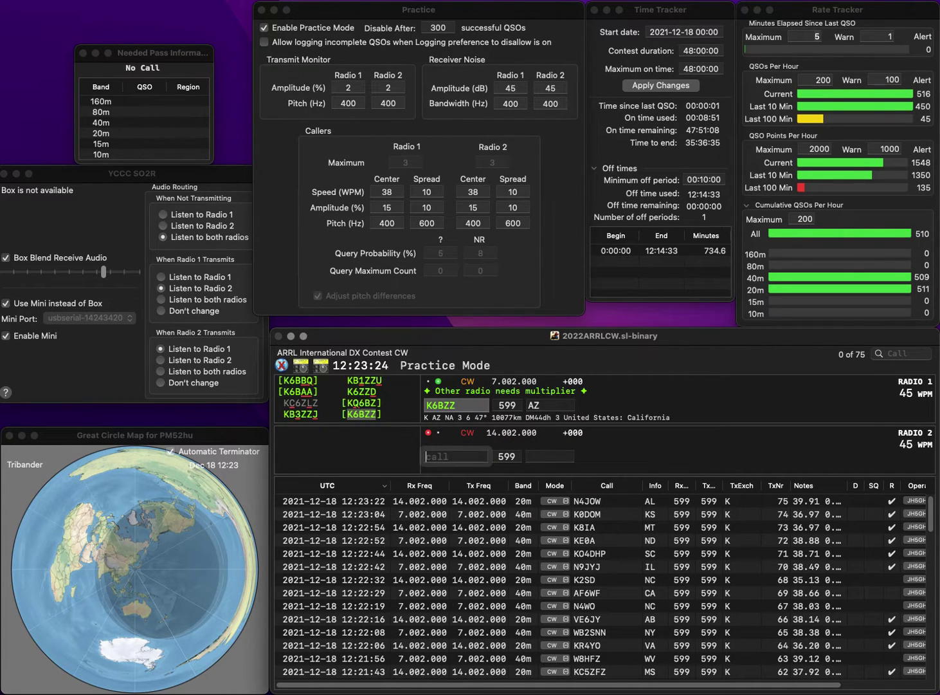
type("W7")
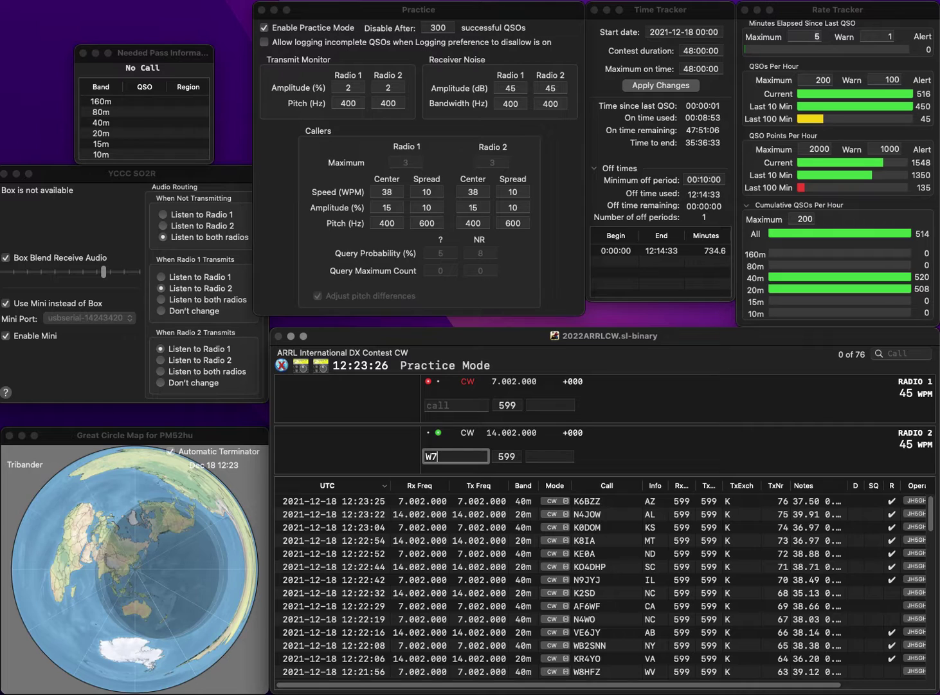
type("OTL")
key("Return")
type("KG")
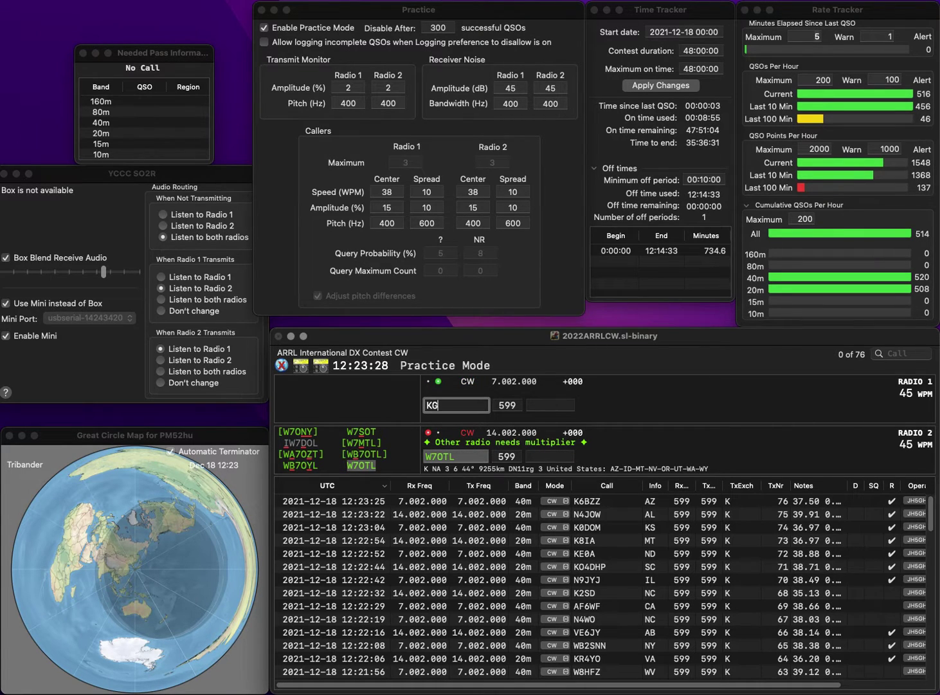
type("7BAN")
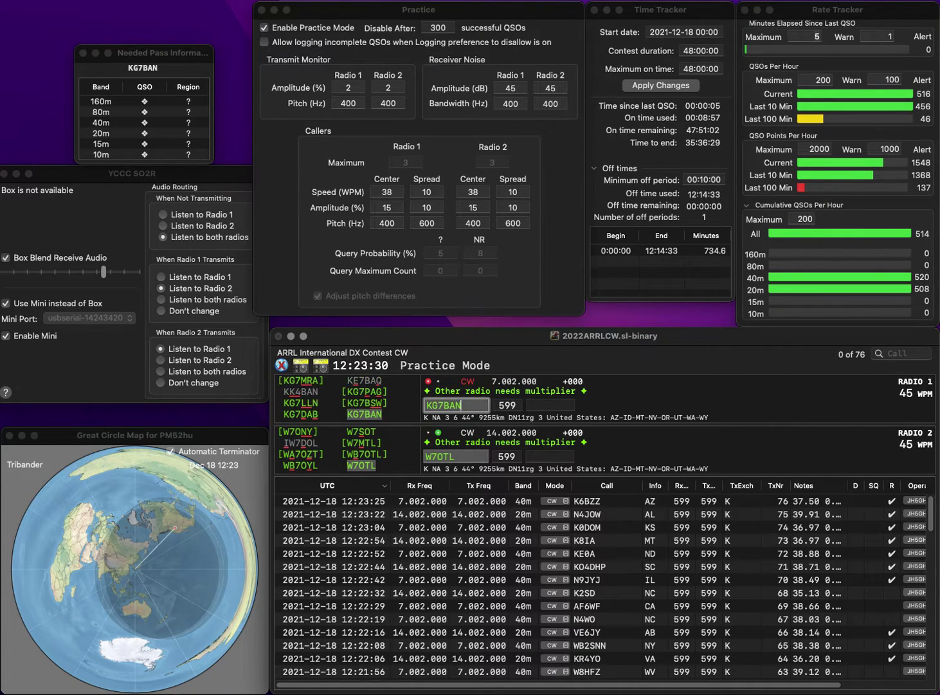
key("Return")
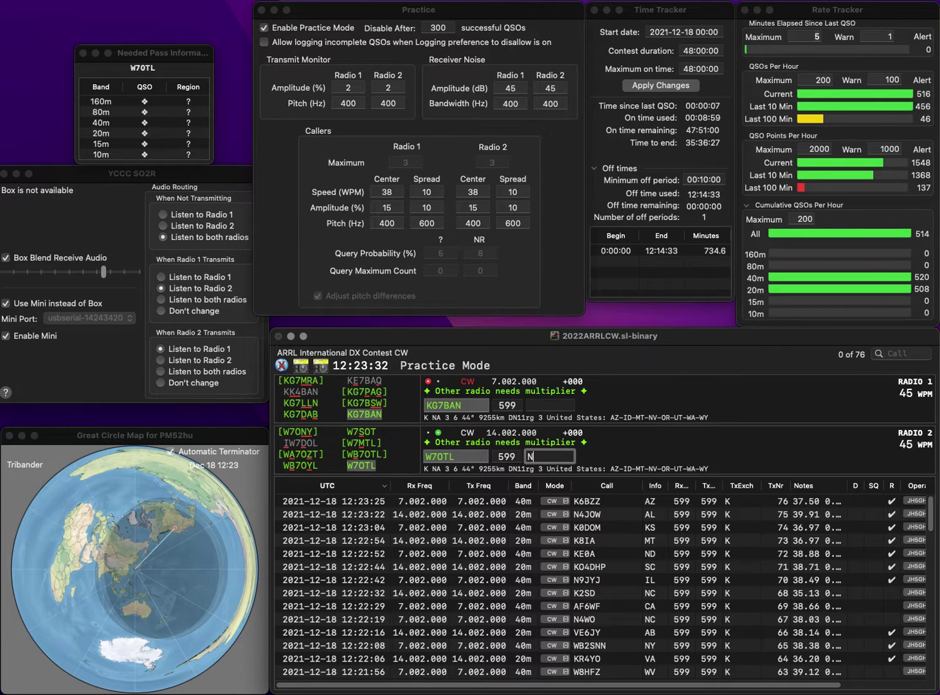
key("Return")
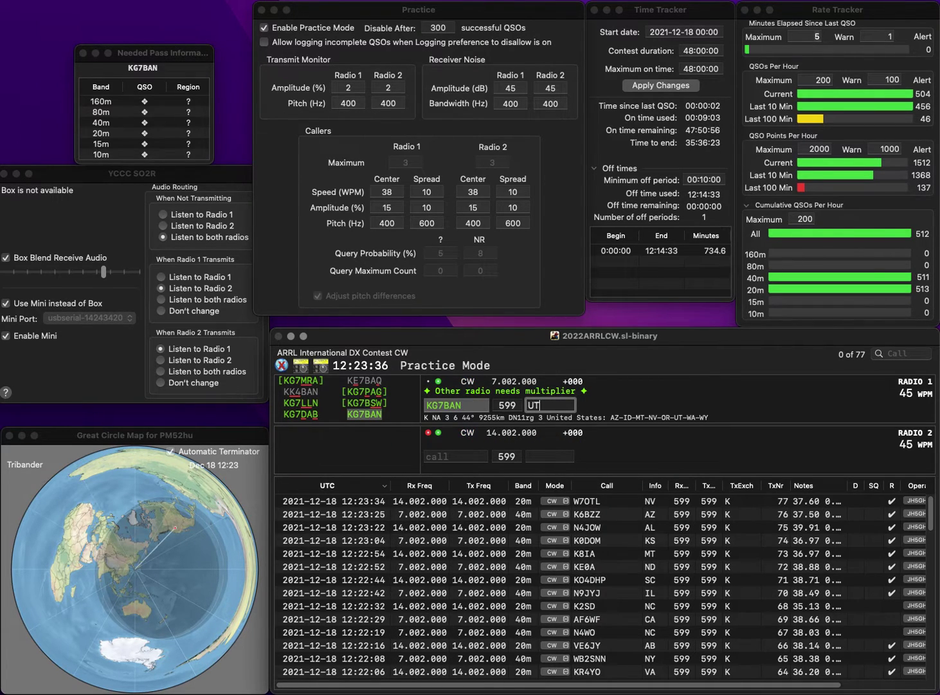
key("Return")
Step: Call K2LE and NS8O on the two radios, and log K2LE with exchange NJ
type("K2LE")
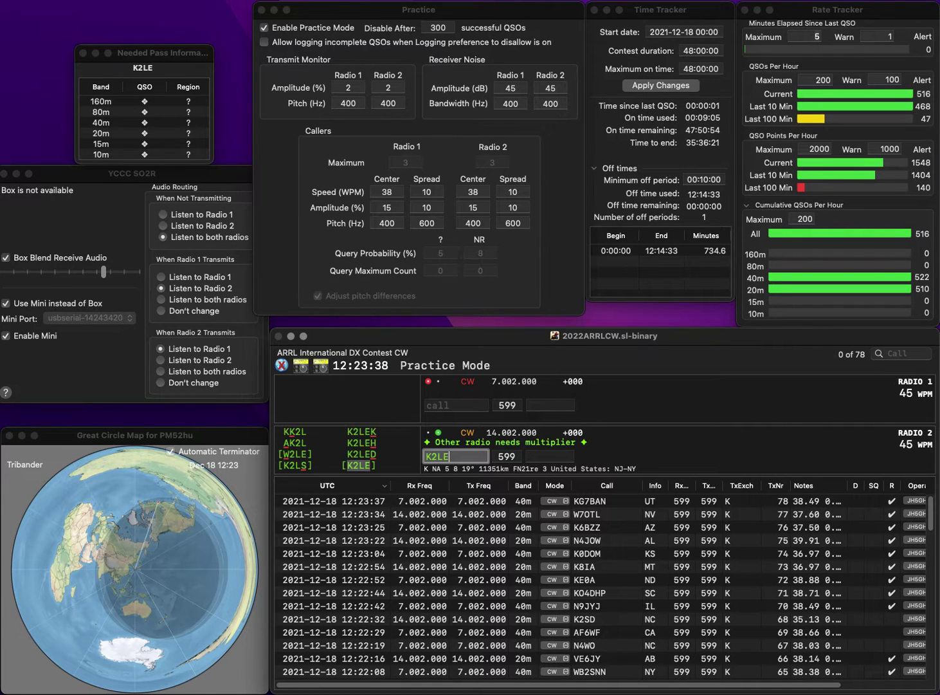
key("Return")
type("NS")
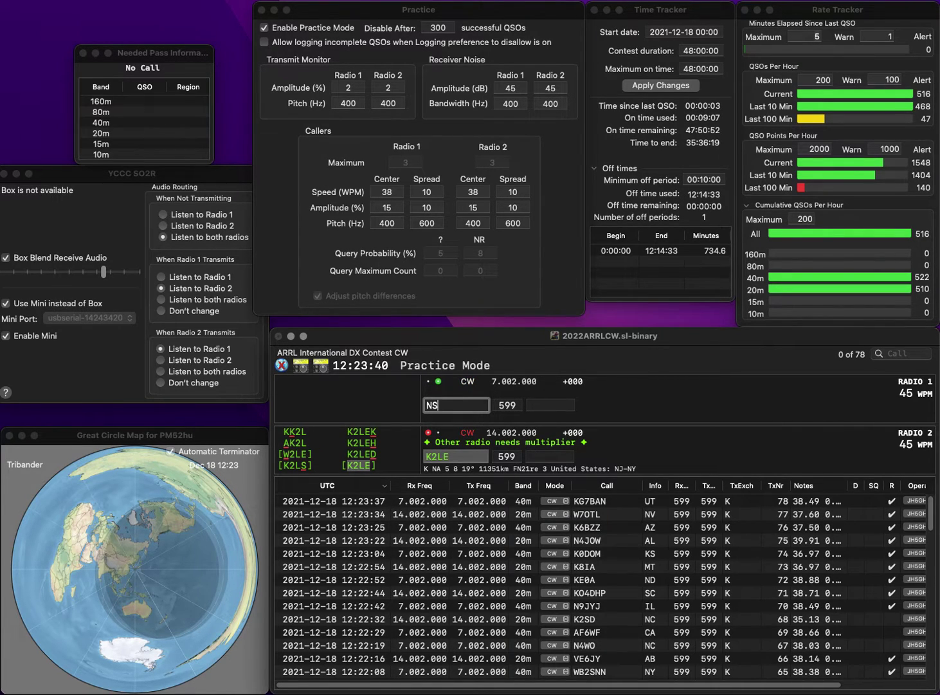
type("8O")
key("Return")
key("space")
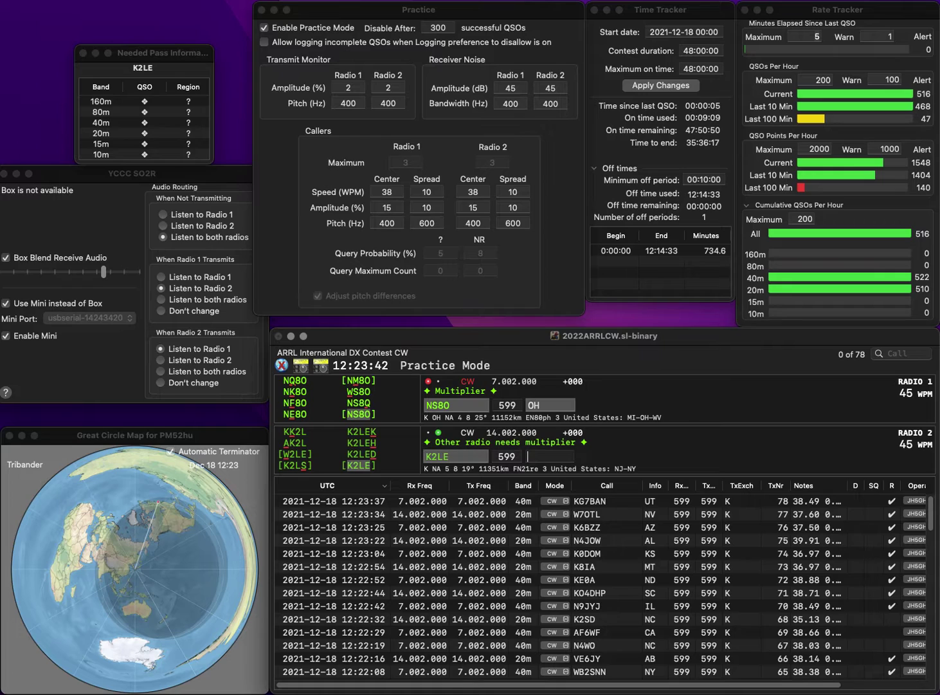
type("NJ")
key("Return")
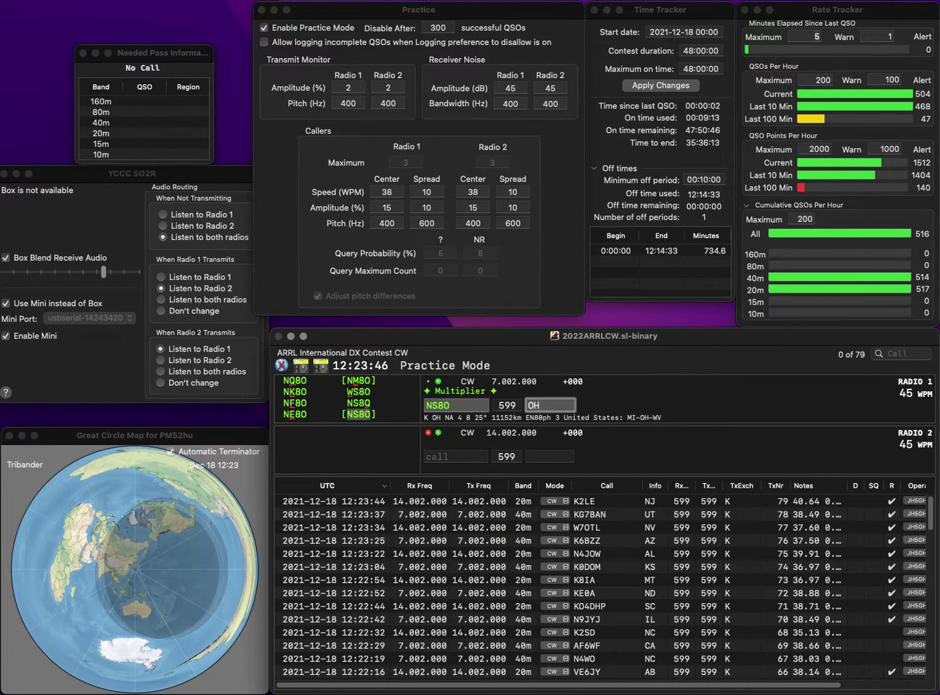
key("Return")
type("WR")
type("4I")
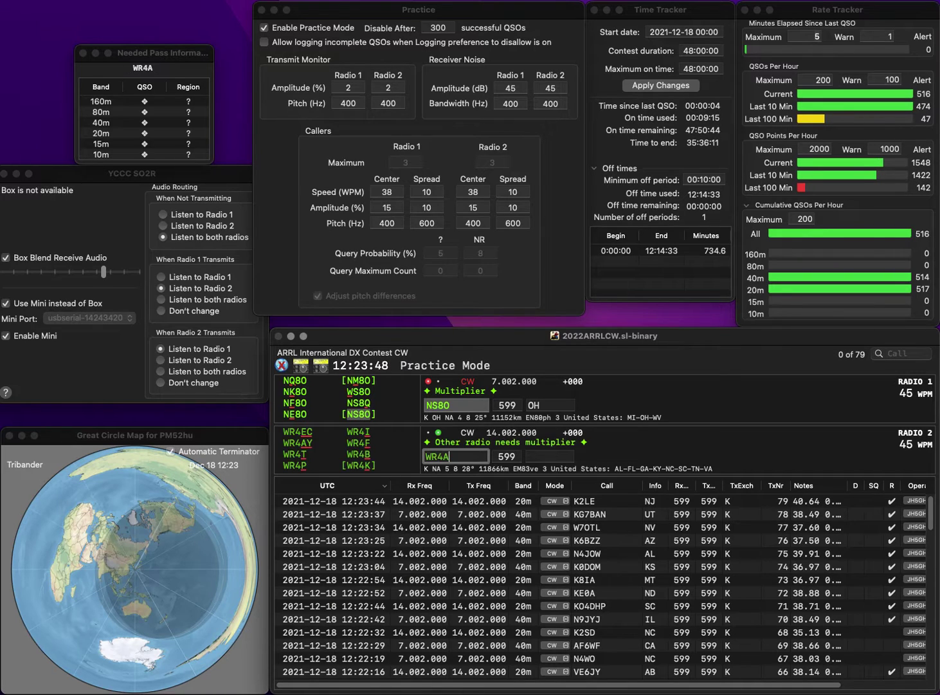
key("Return")
key("space")
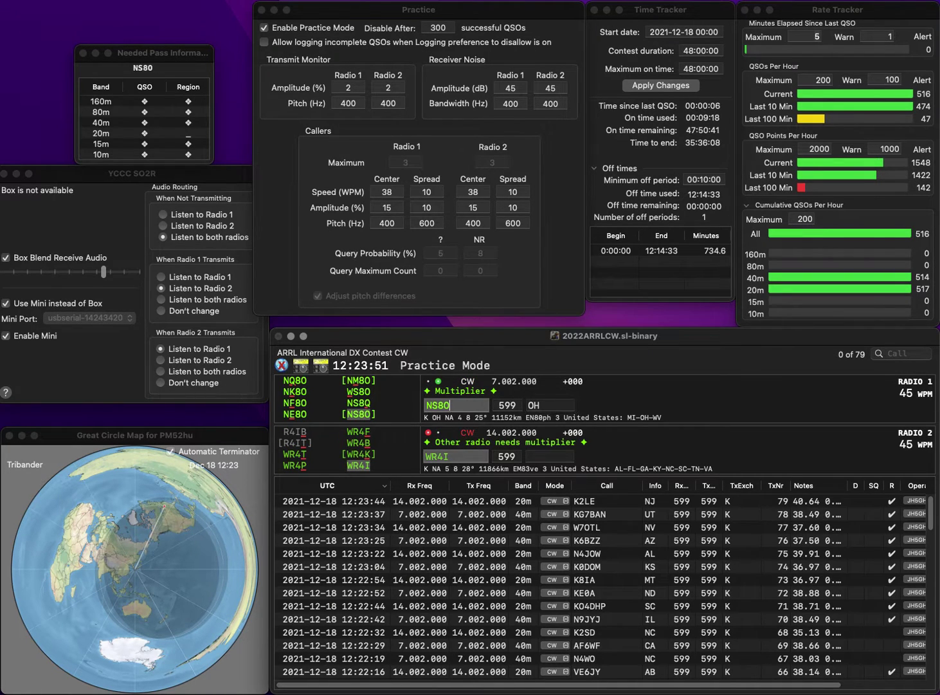
key("Left")
key("BackSpace")
type("7")
key("Return")
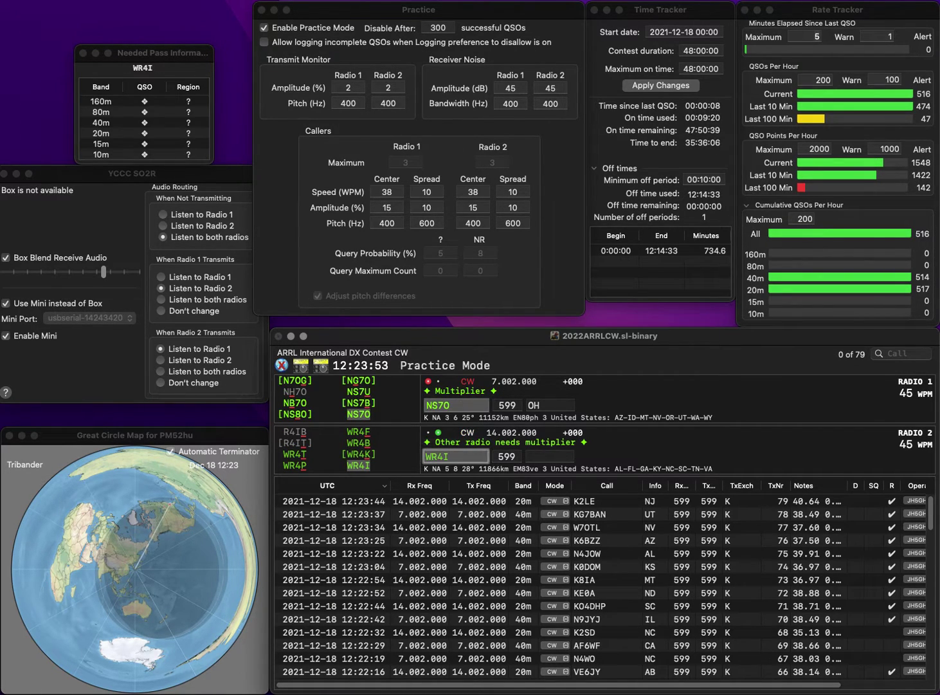
Step: Log WR4I with exchange AL and NS7O with exchange MT
key("space")
type("AL")
key("Return")
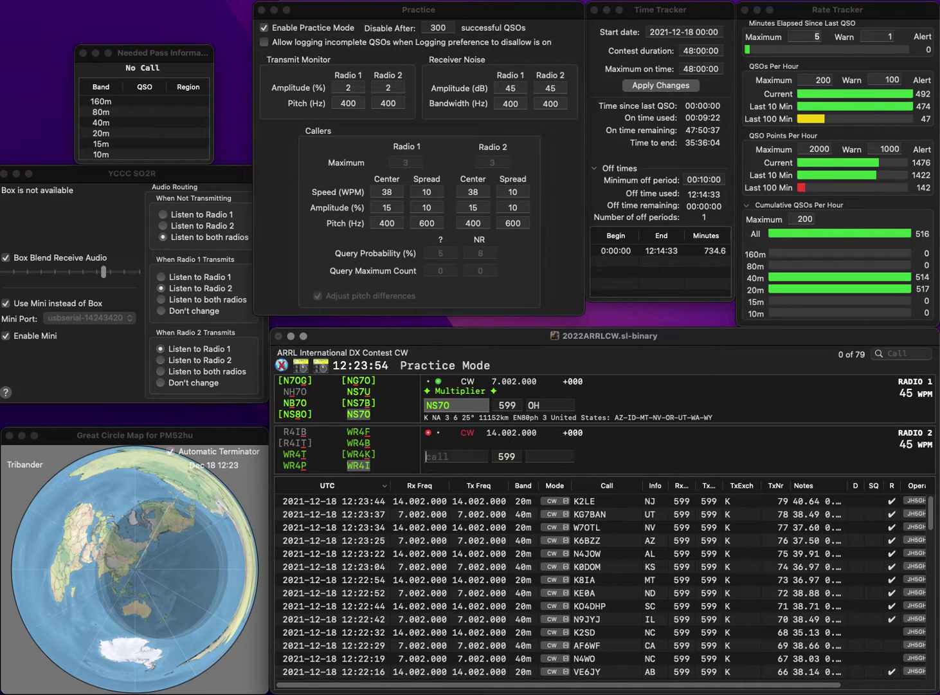
key("space")
type("O")
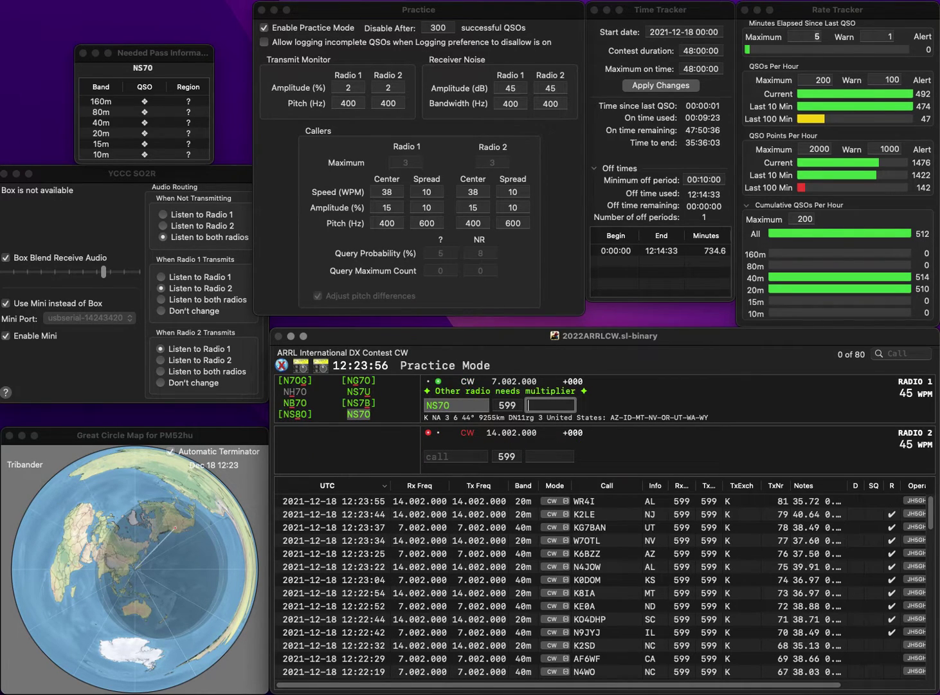
key("Return")
type("N9")
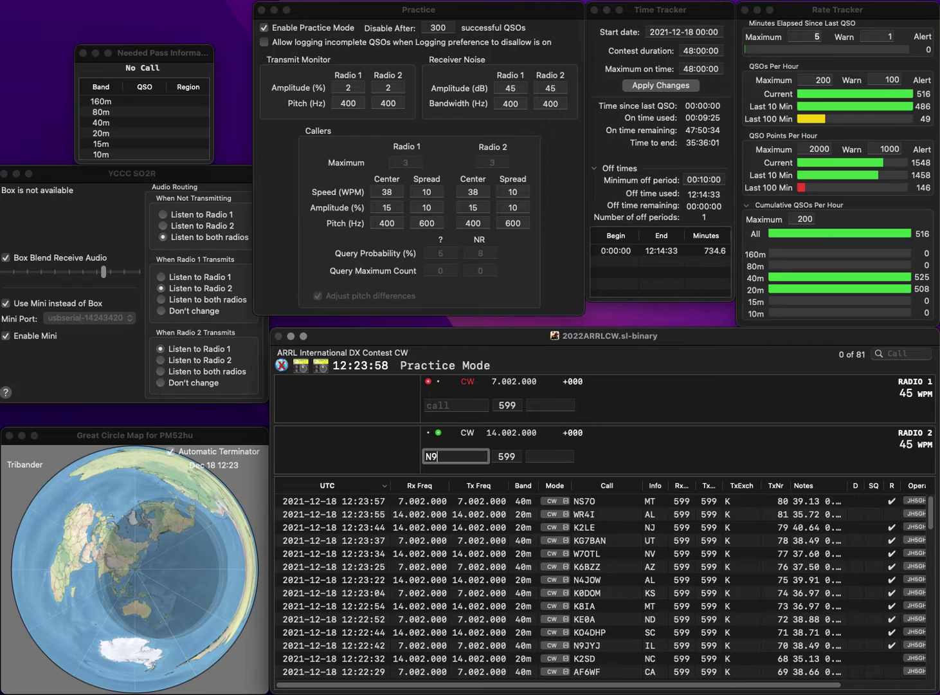
type("WG")
key("Return")
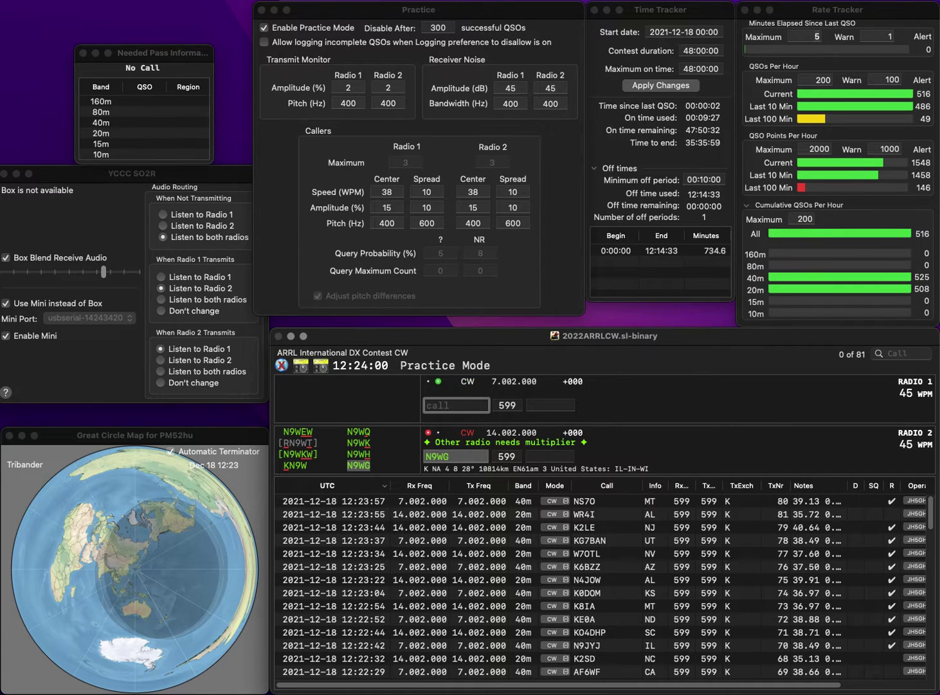
type("K2NYR")
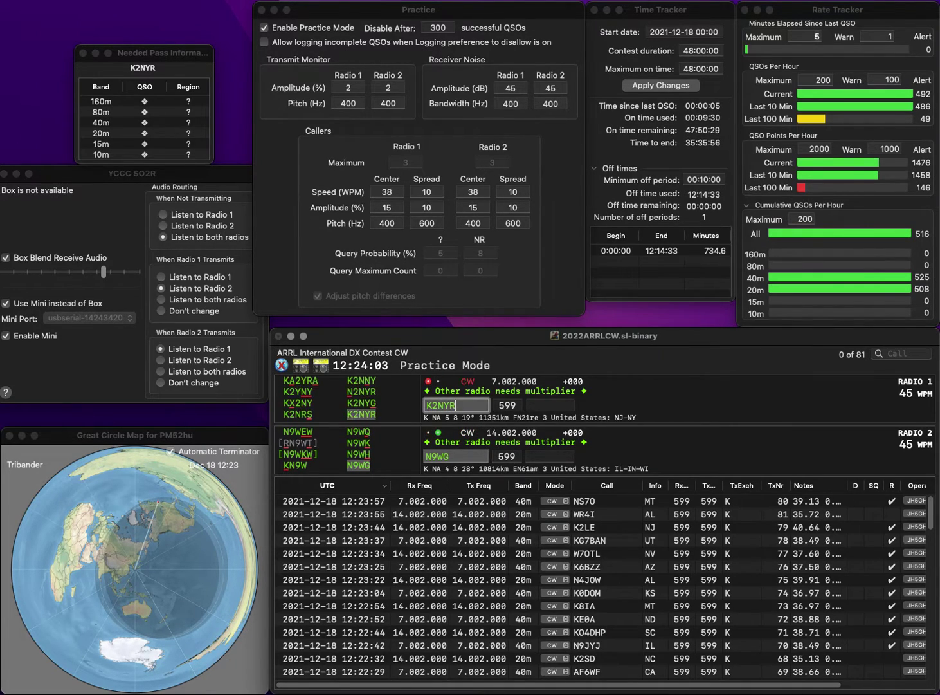
key("Return")
type("W")
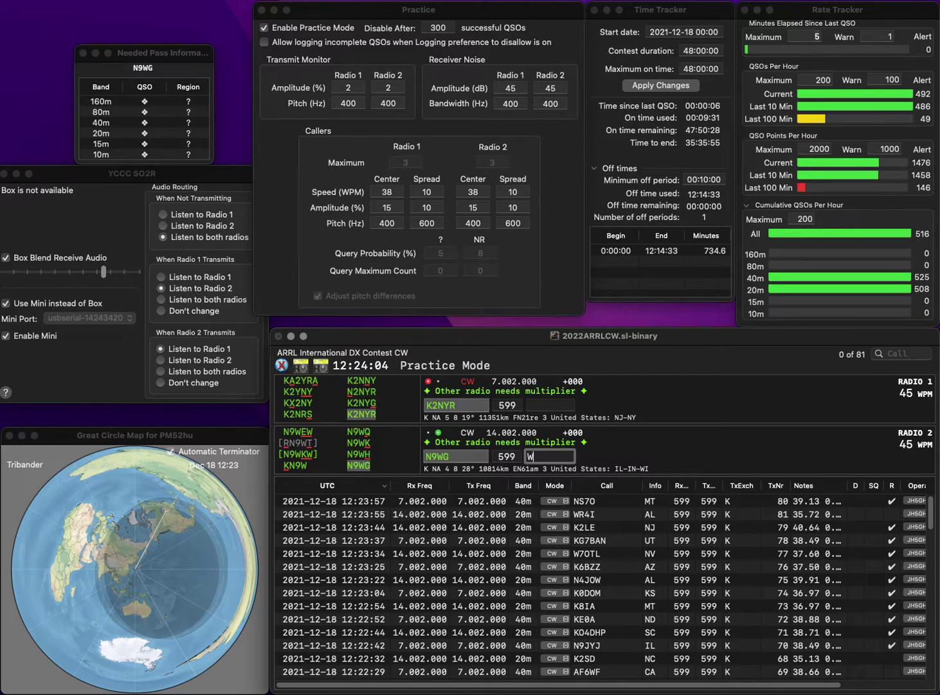
type("I")
key("Return")
type("NY")
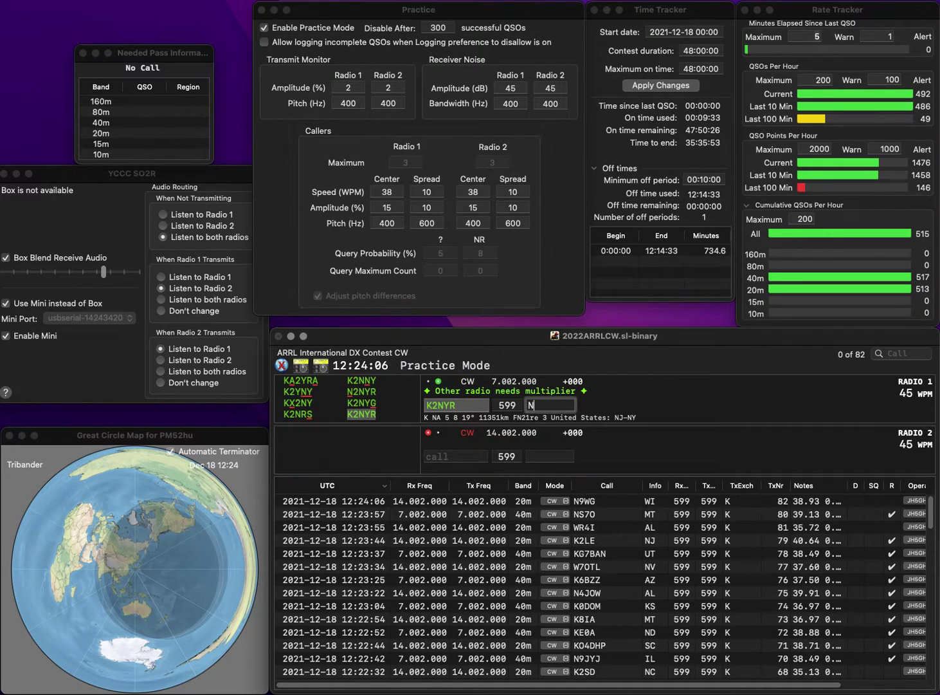
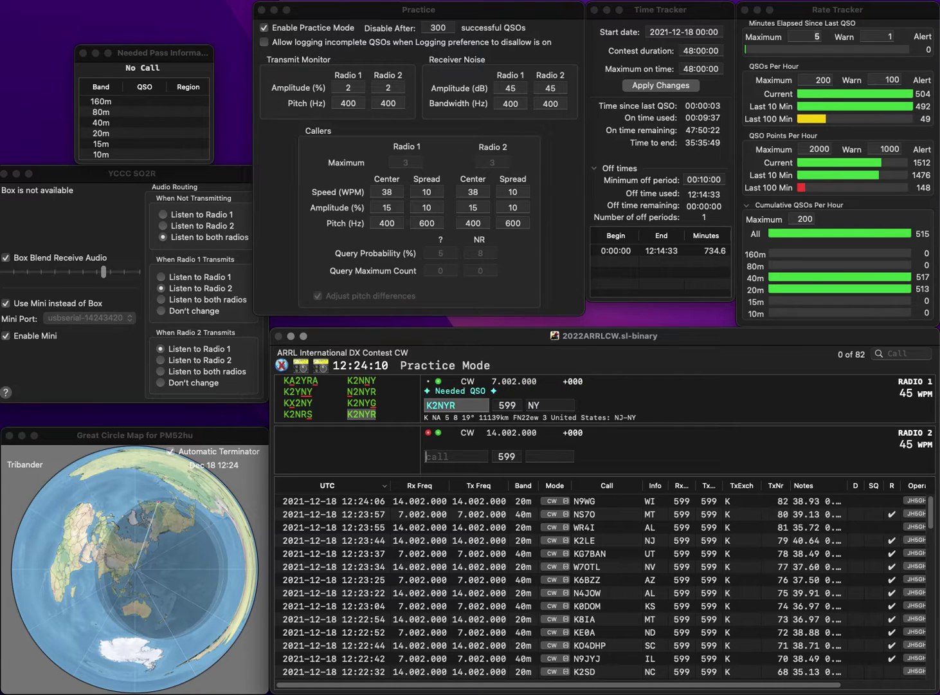
type("Y")
key("Return")
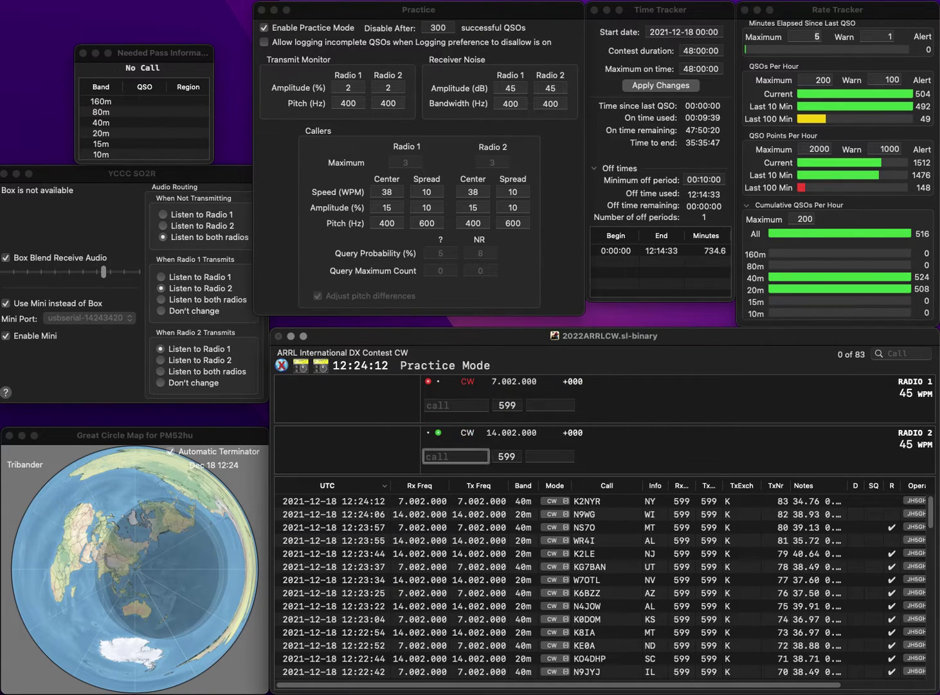
type("KI4MYD")
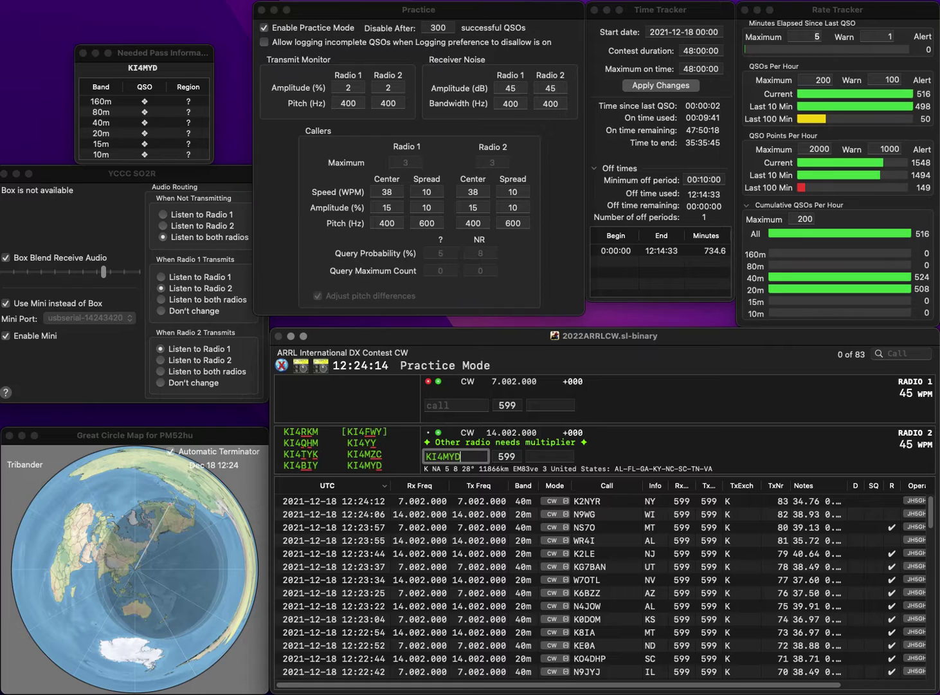
key("Return")
type("VA3RF")
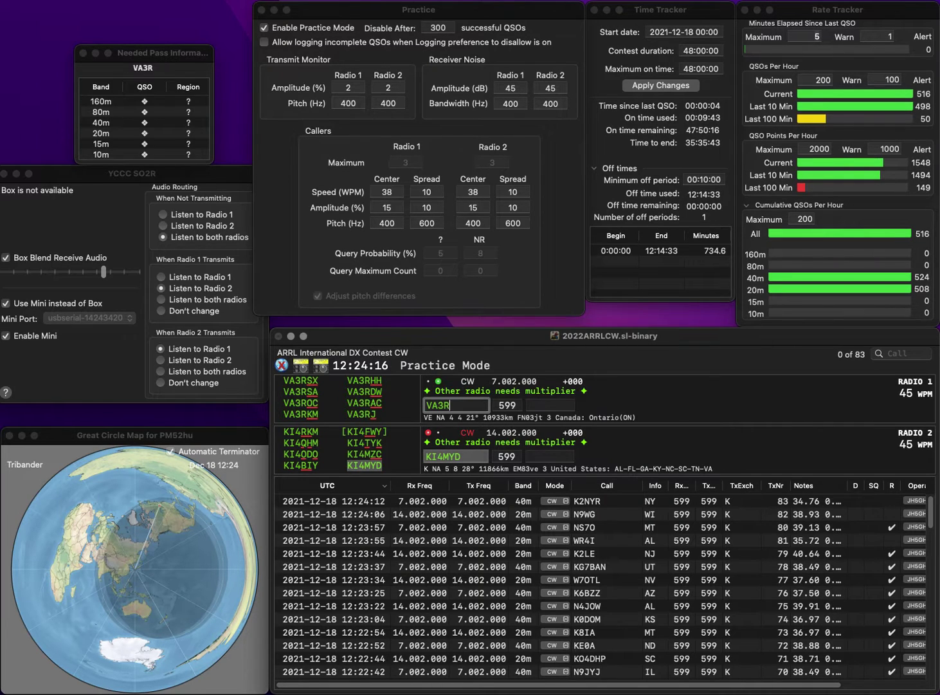
key("Left")
key("Left")
key("BackSpace")
type("2")
key("Return")
Step: Log KI4MYD with exchange SC and VA2RF with exchange QC
key("space")
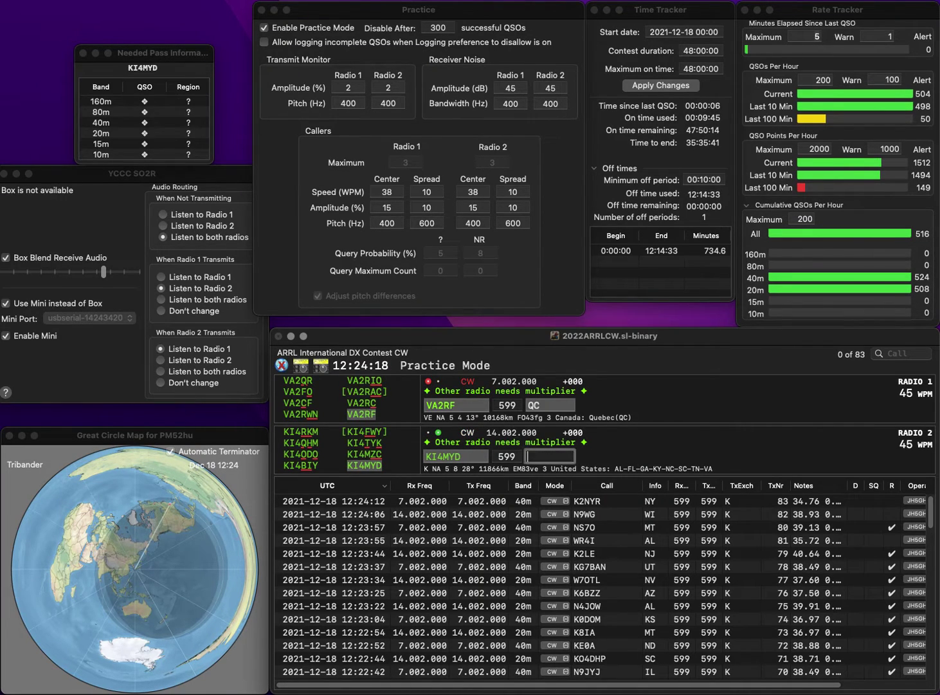
key("BackSpace")
type("SC")
key("Return")
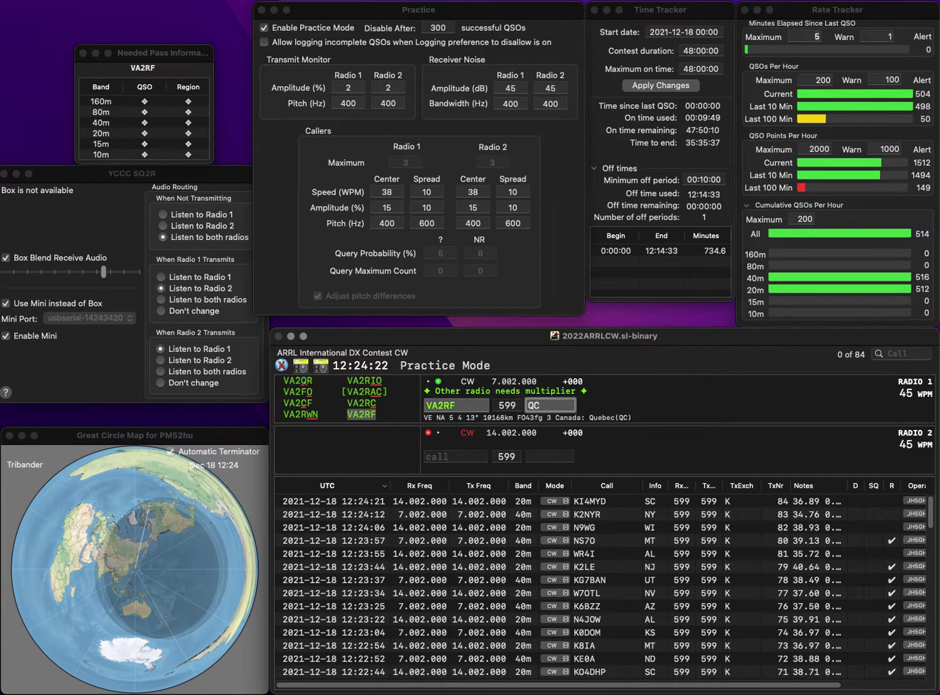
key("Return")
type("K")
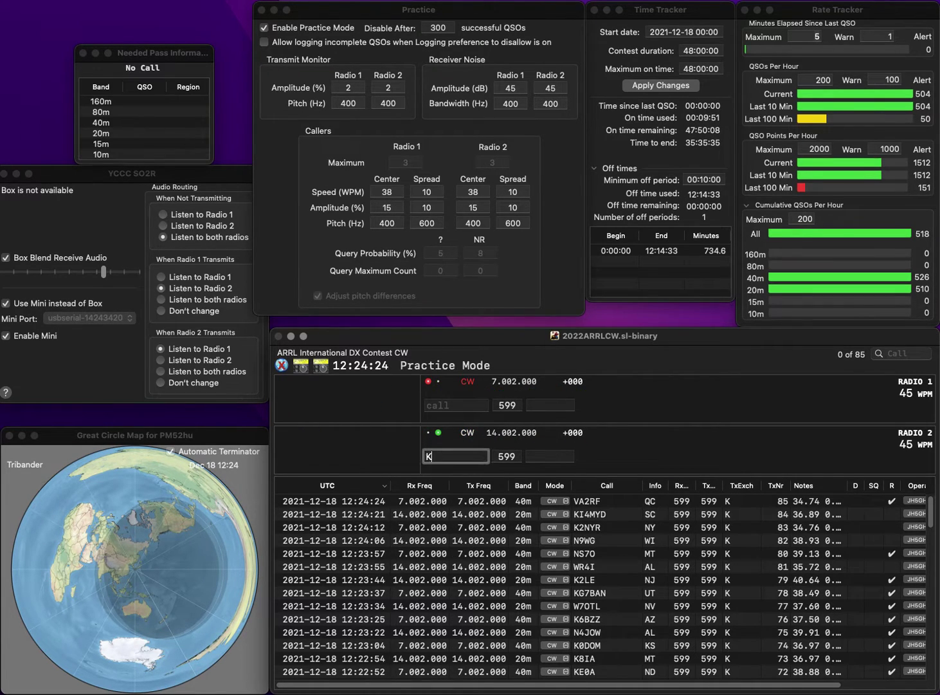
key("BackSpace")
type("NGX")
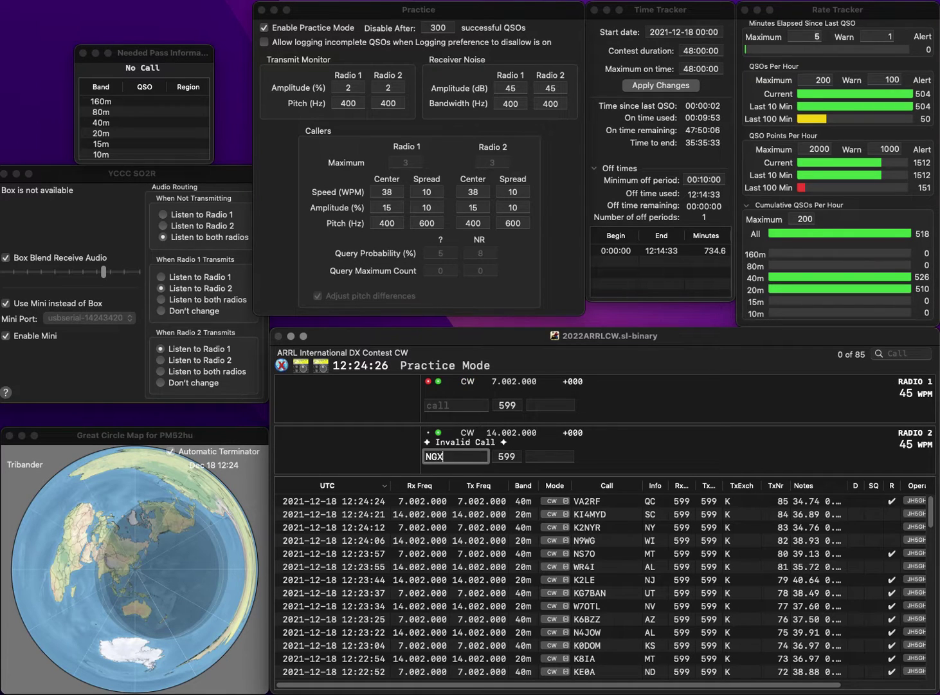
key("BackSpace")
type("6X")
key("Return")
type("3K")
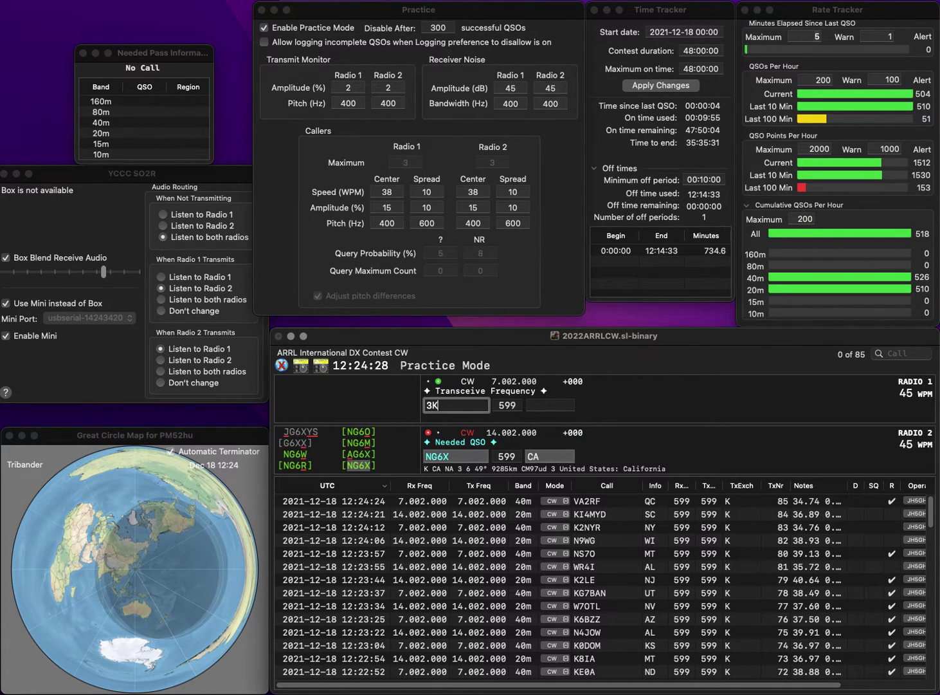
type("CP")
key("Return")
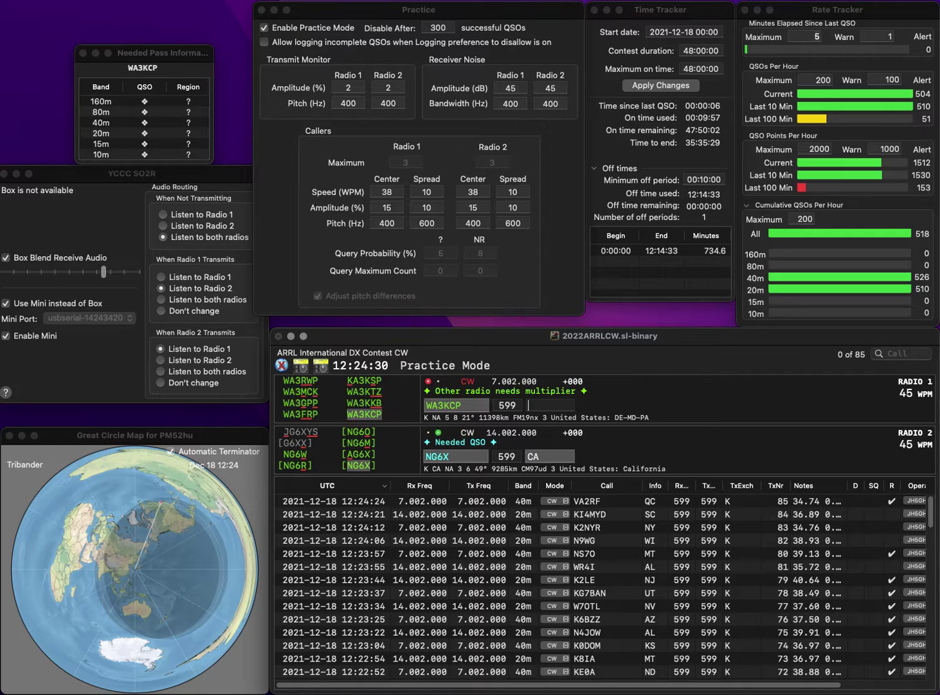
Step: Correct the 20m call from NG6X to NG6O and resend it
key("Tab")
key("space")
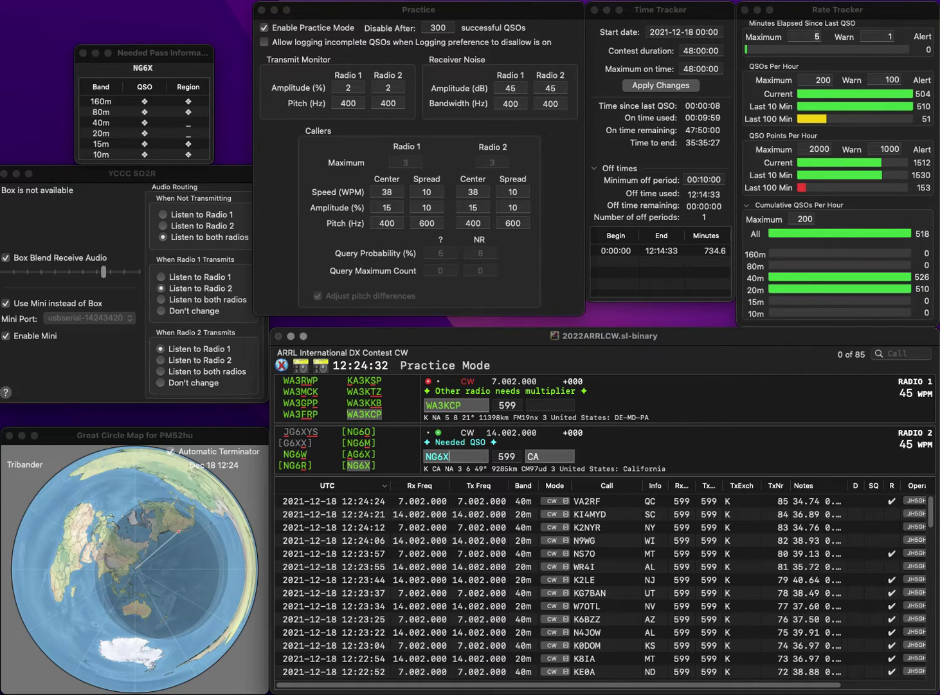
key("BackSpace")
type("O")
key("Return")
key("space")
key("Tab")
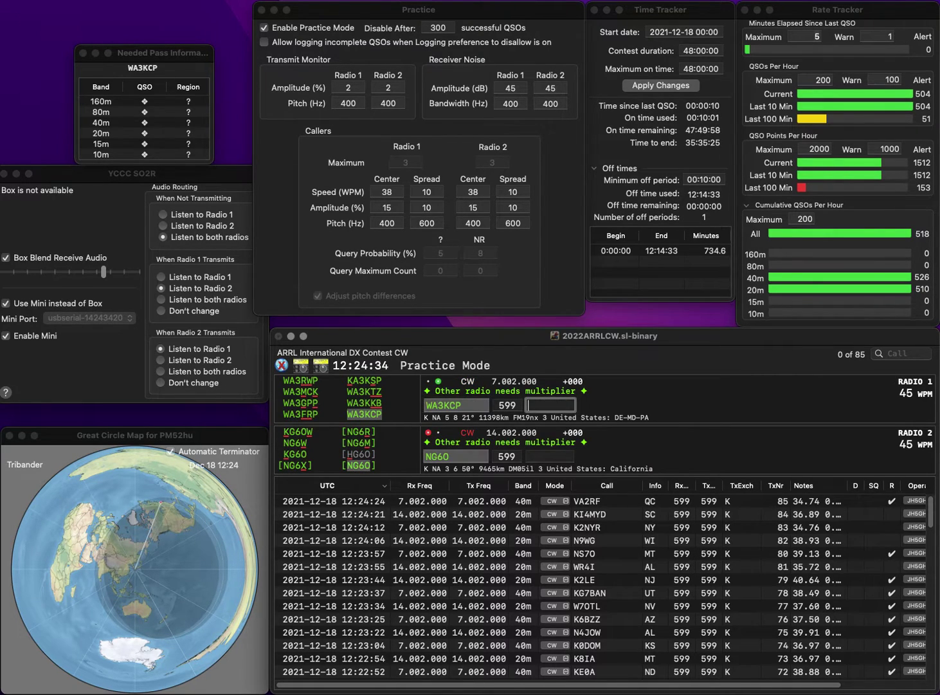
type("DE")
key("Return")
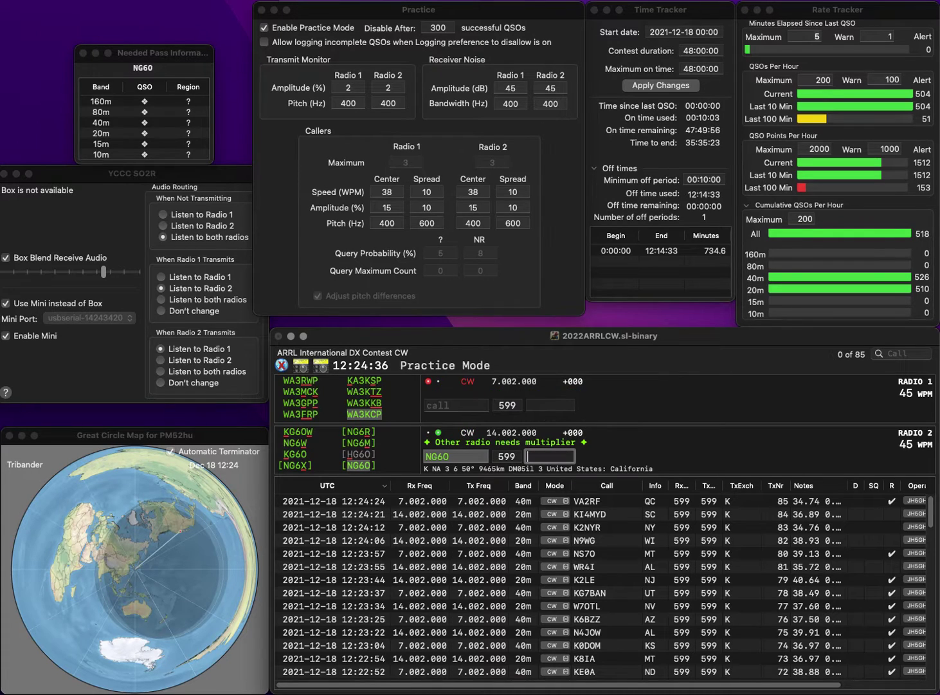
type("CA")
key("Return")
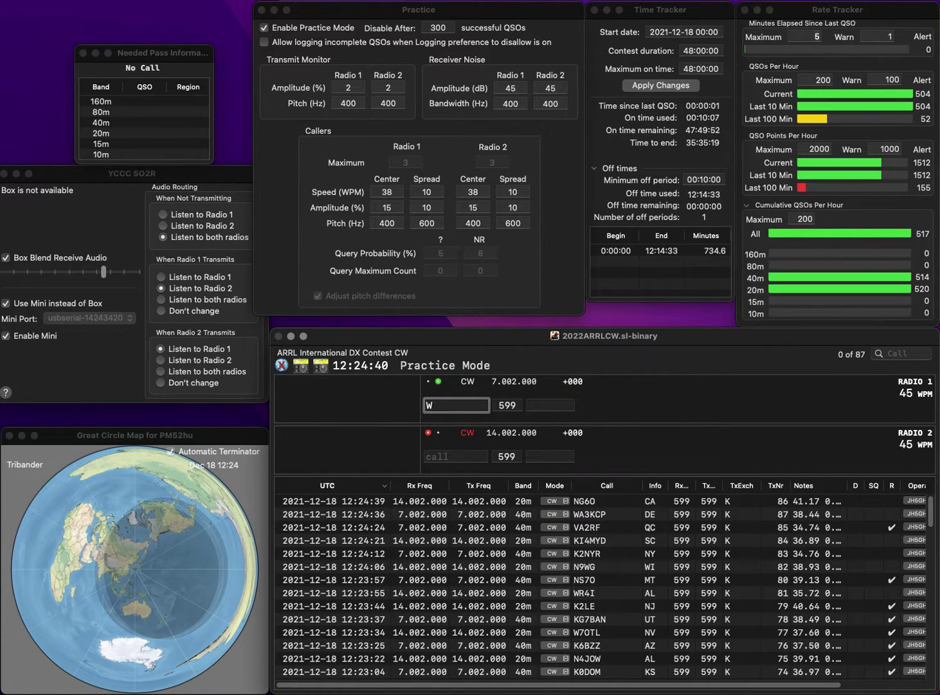
Step: Call W0JMW on 40m and partial 7G on 20m, then log W0JMW with IA
type("W0JMW")
key("Return")
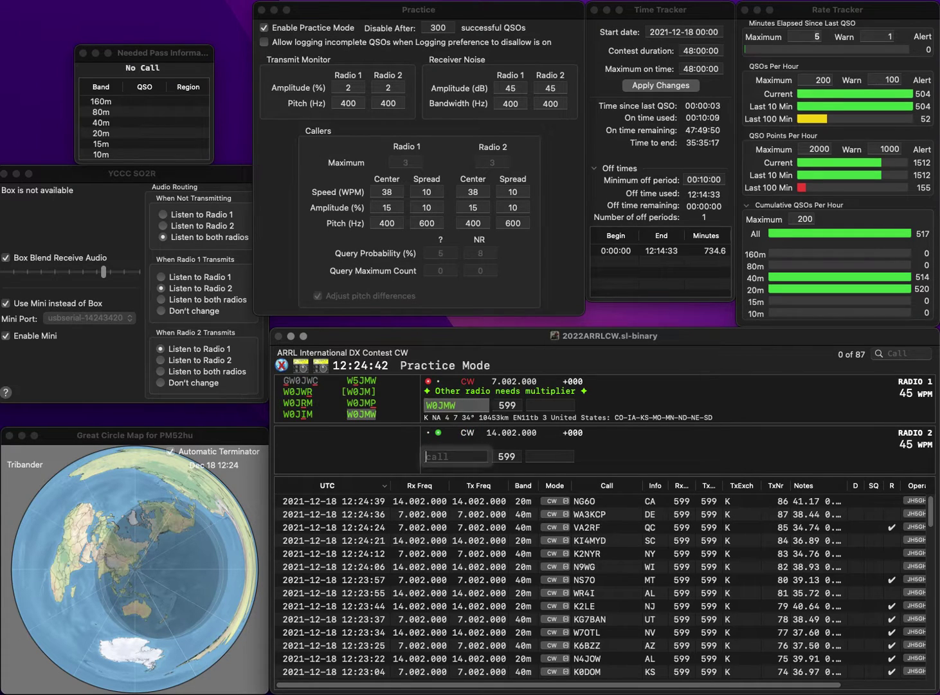
type("7G")
key("Return")
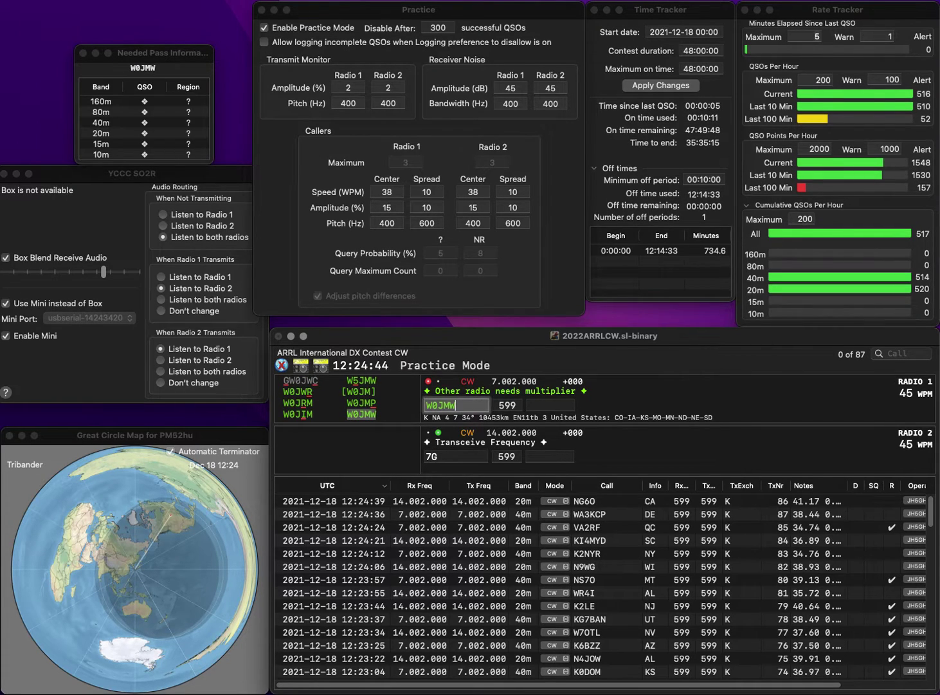
key("Tab")
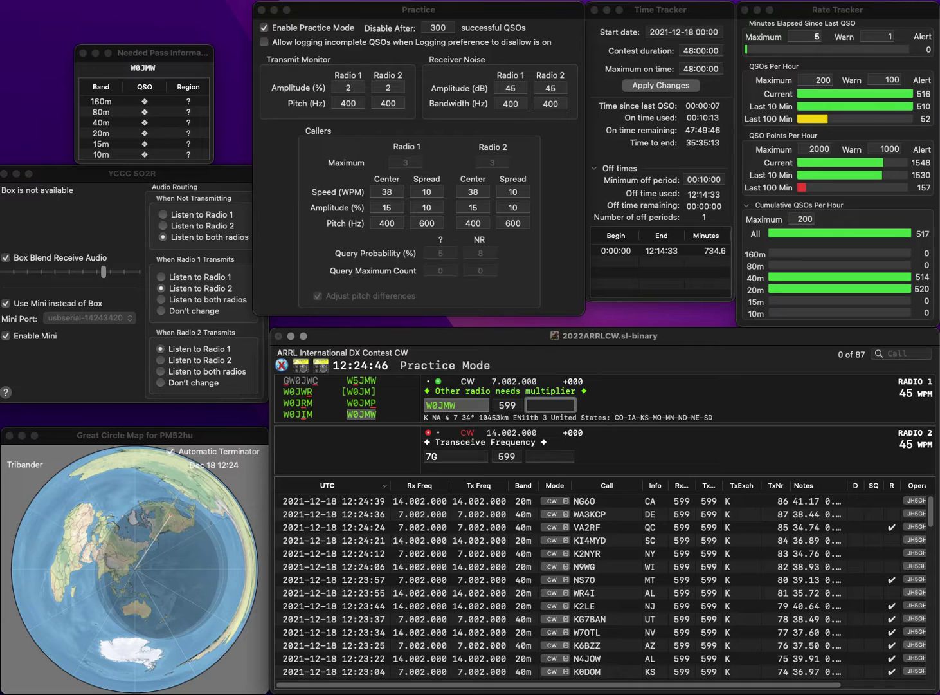
type("IA")
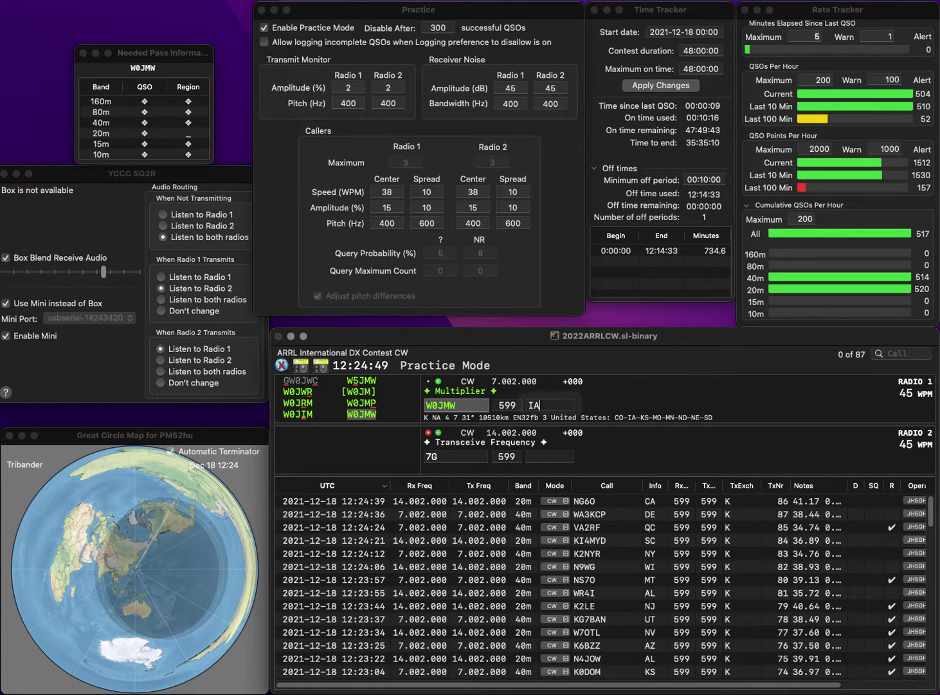
key("Return")
Step: Complete the WE7G call, call K0CN, and log WE7G (WY) and K0CN (MN)
type("A")
key("BackSpace")
type("WE")
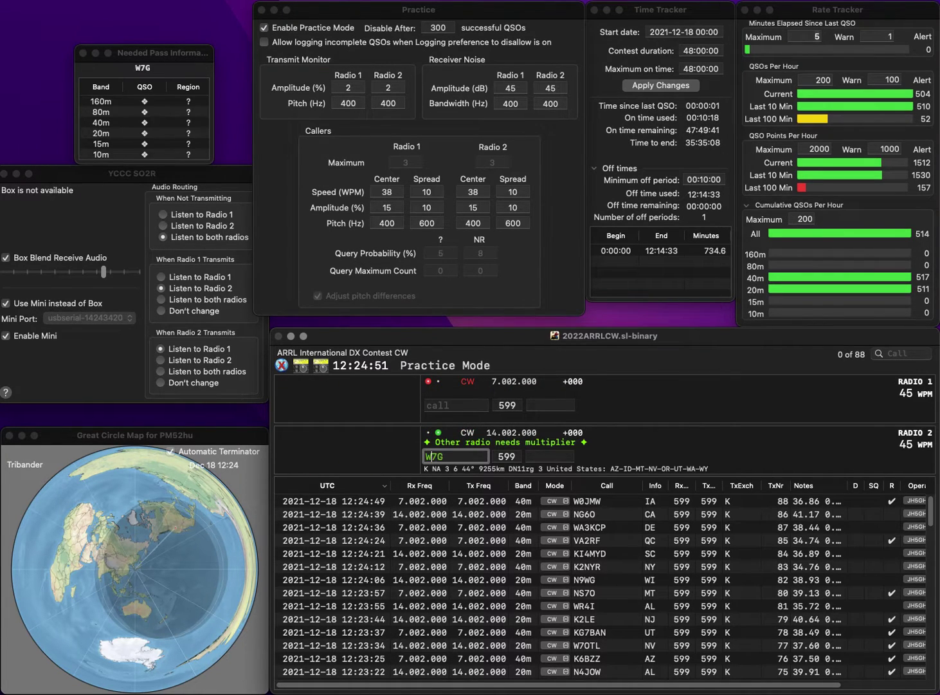
key("Return")
type("K")
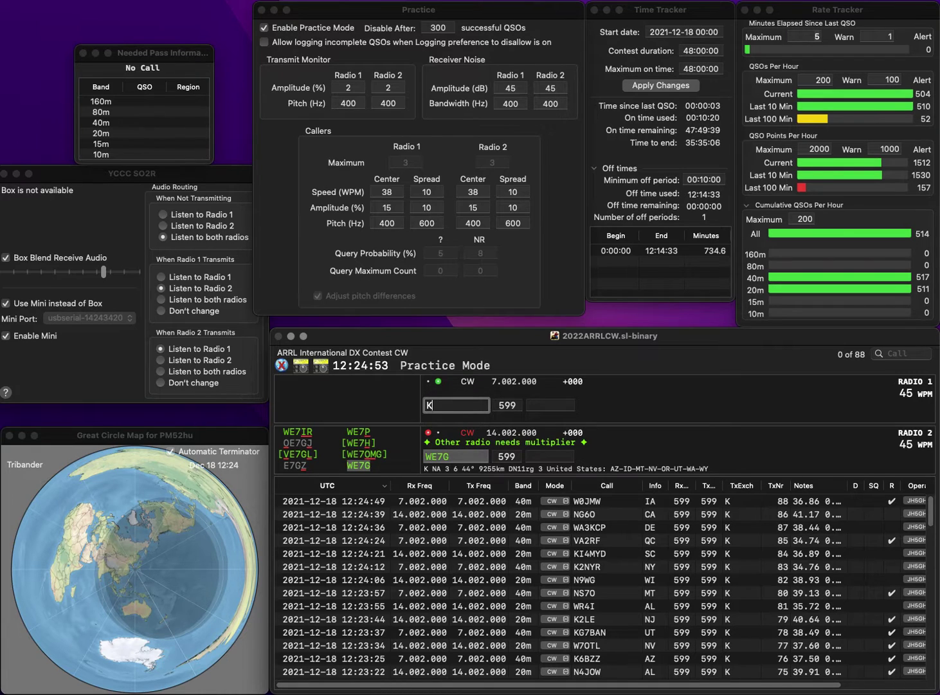
type("0CN")
key("Return")
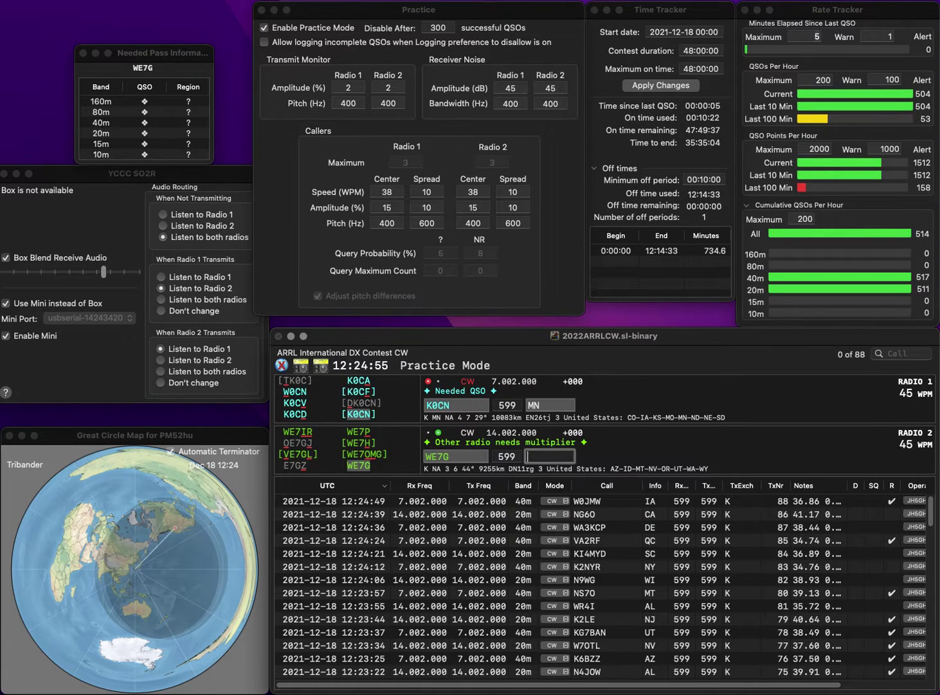
key("Return")
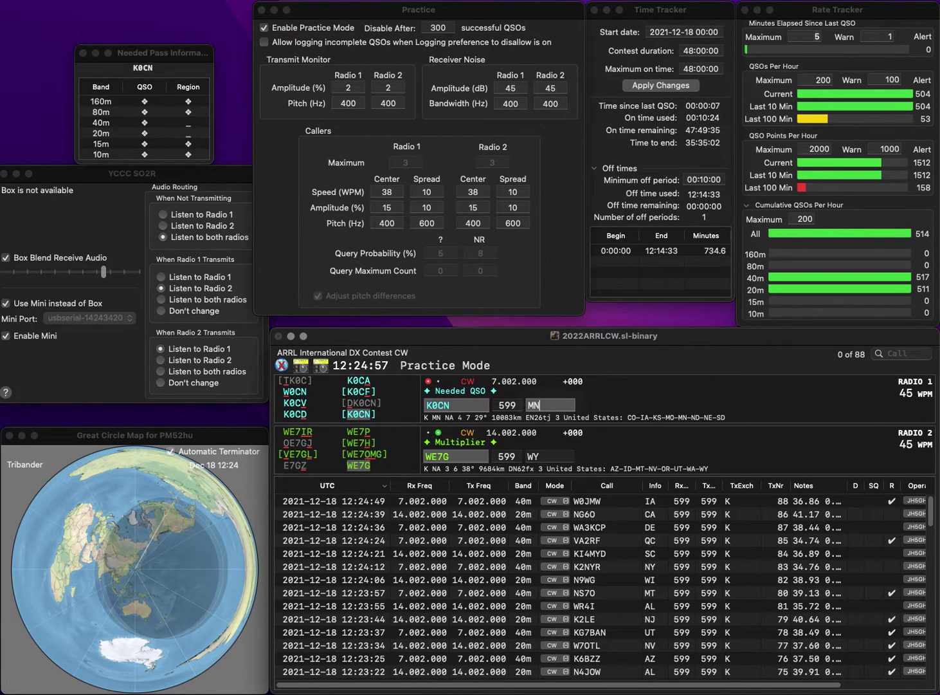
key("Return")
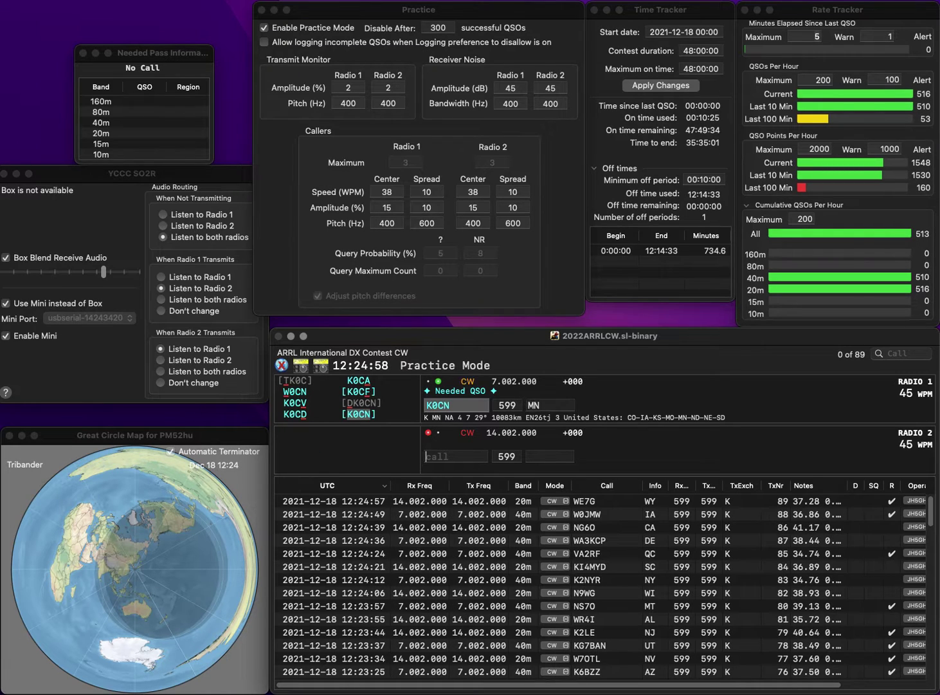
type("K")
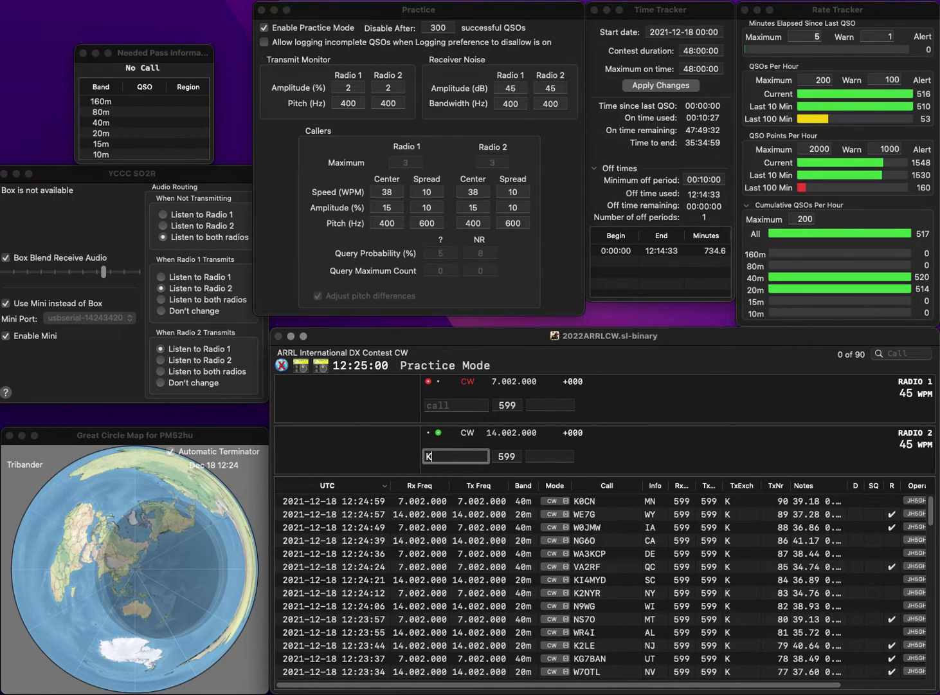
type("J7NXV")
key("Return")
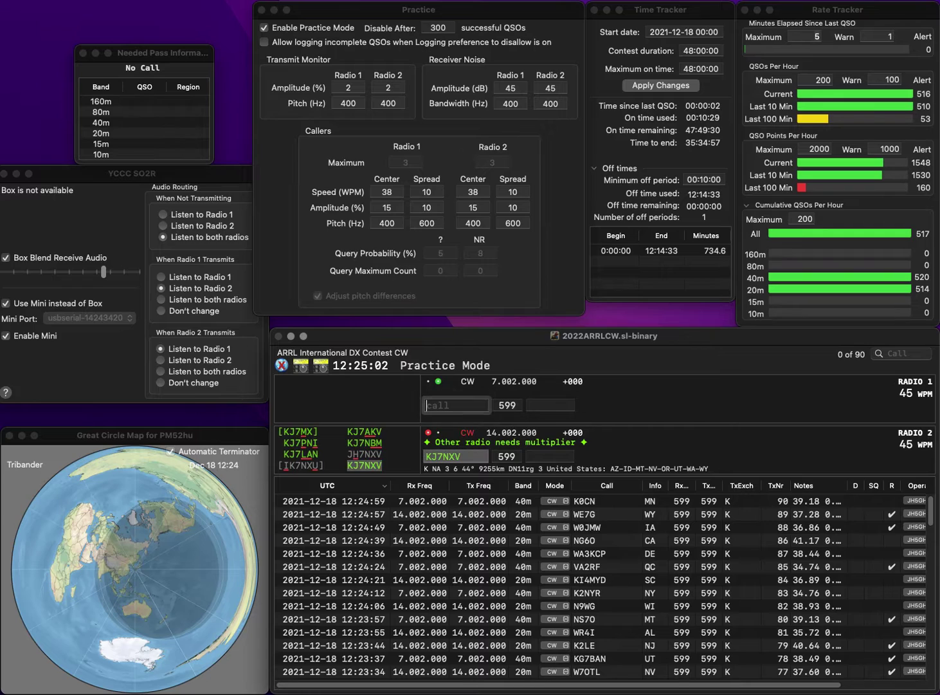
type("WF3T")
key("Return")
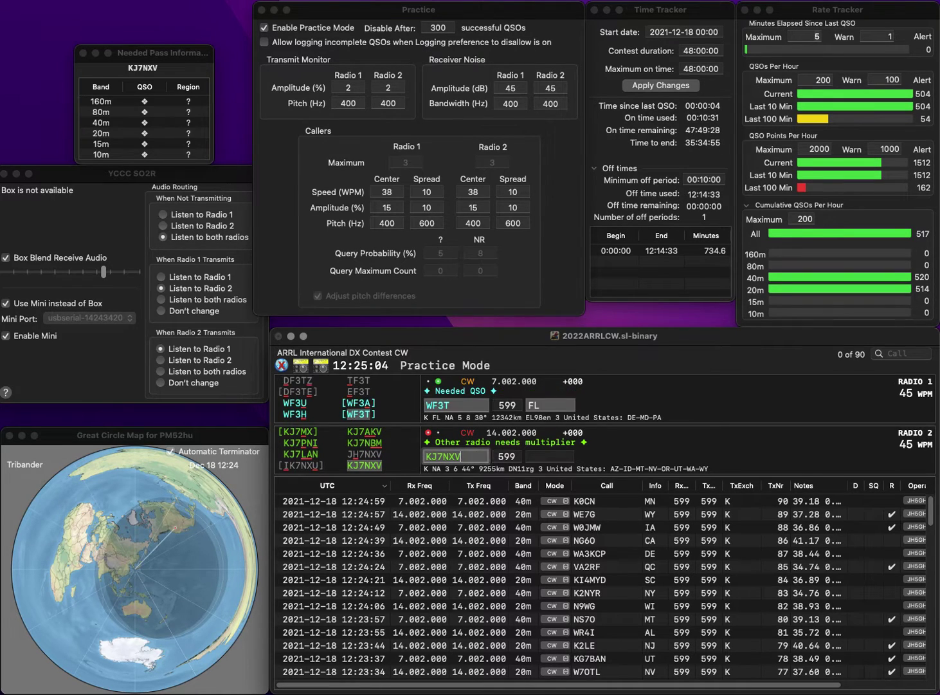
key("space")
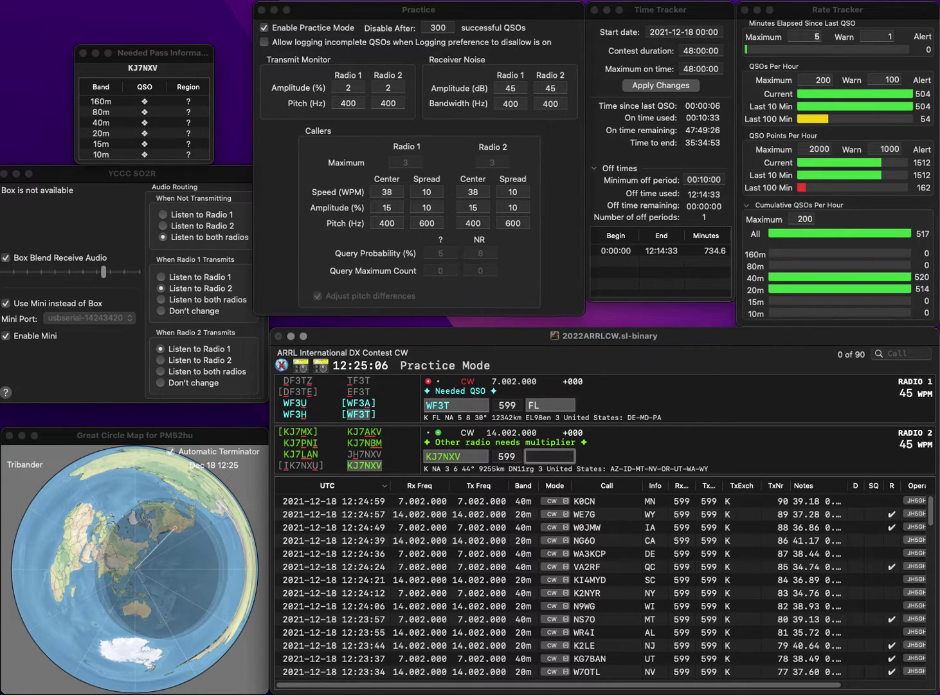
type("WY")
key("Return")
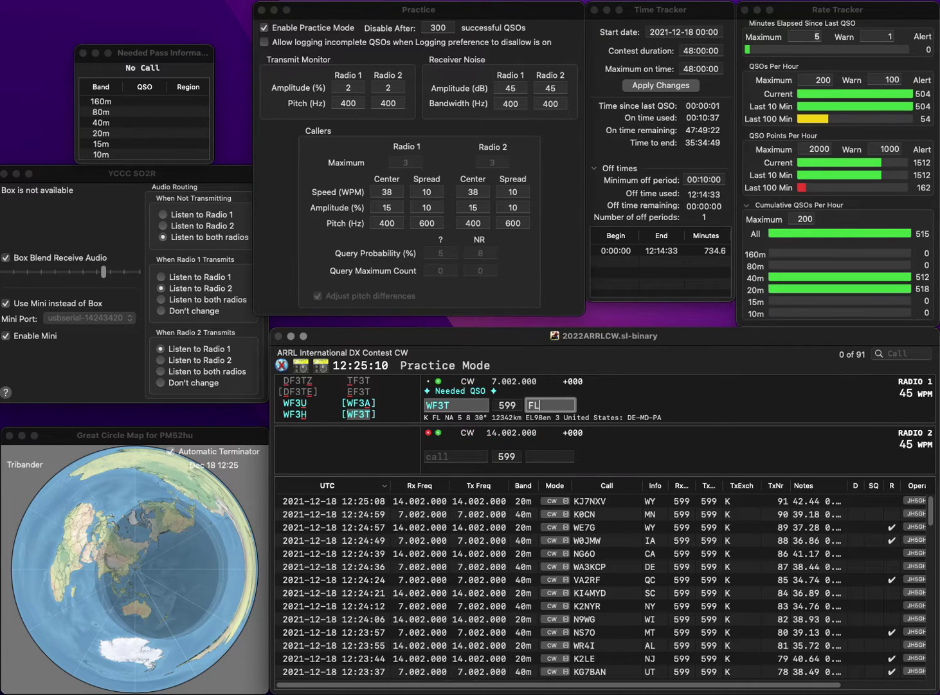
key("Return")
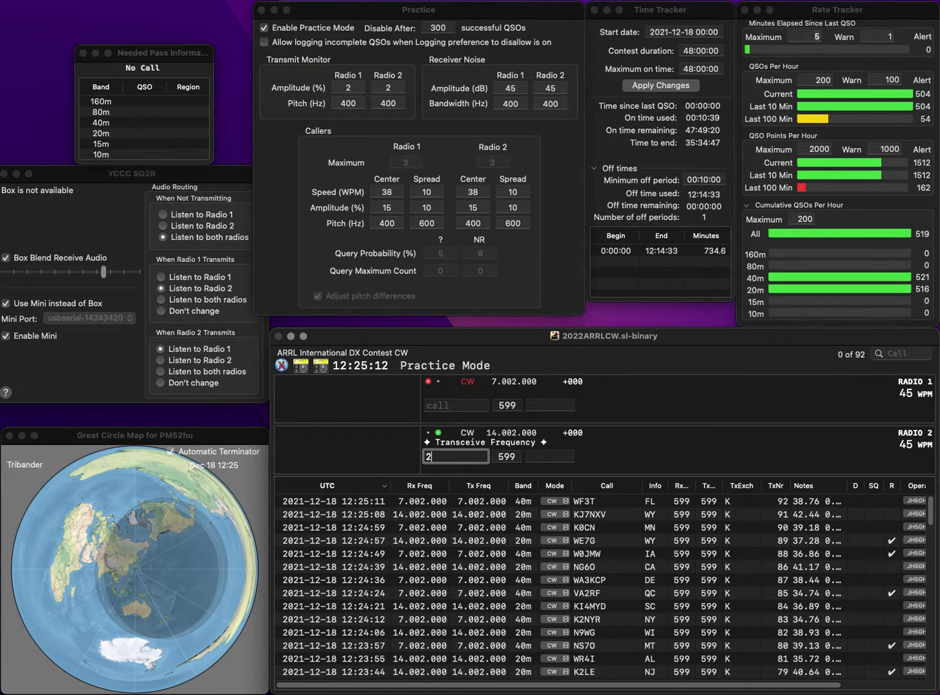
Step: Work W2XB and NS0M (prefix N added), logging them with NY and MO
type("W2XB")
key("Return")
type("S")
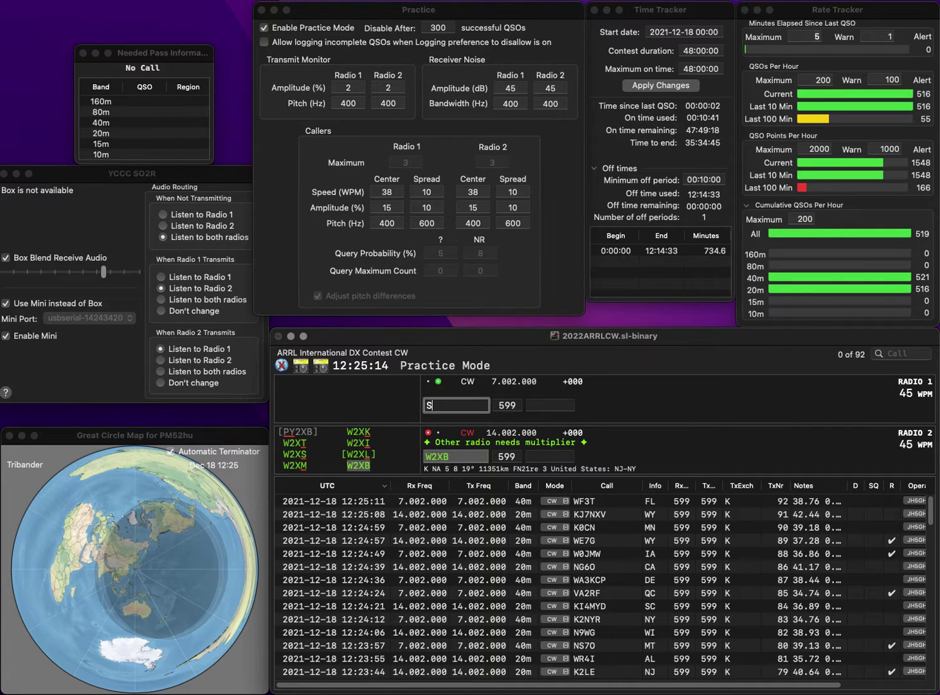
type("0M")
key("Home")
type("N")
key("Return")
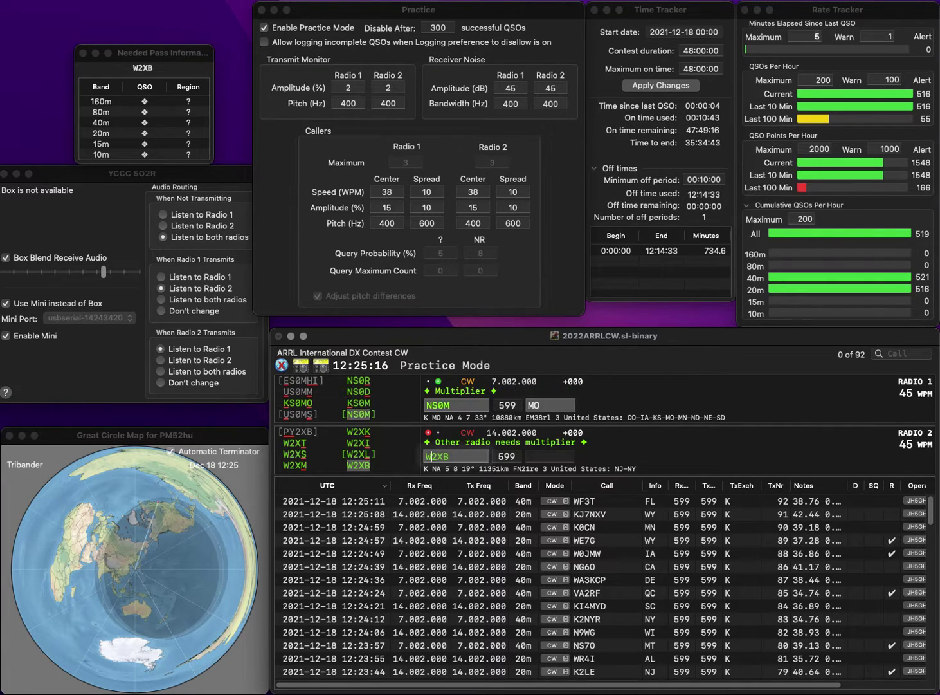
key("space")
type("N")
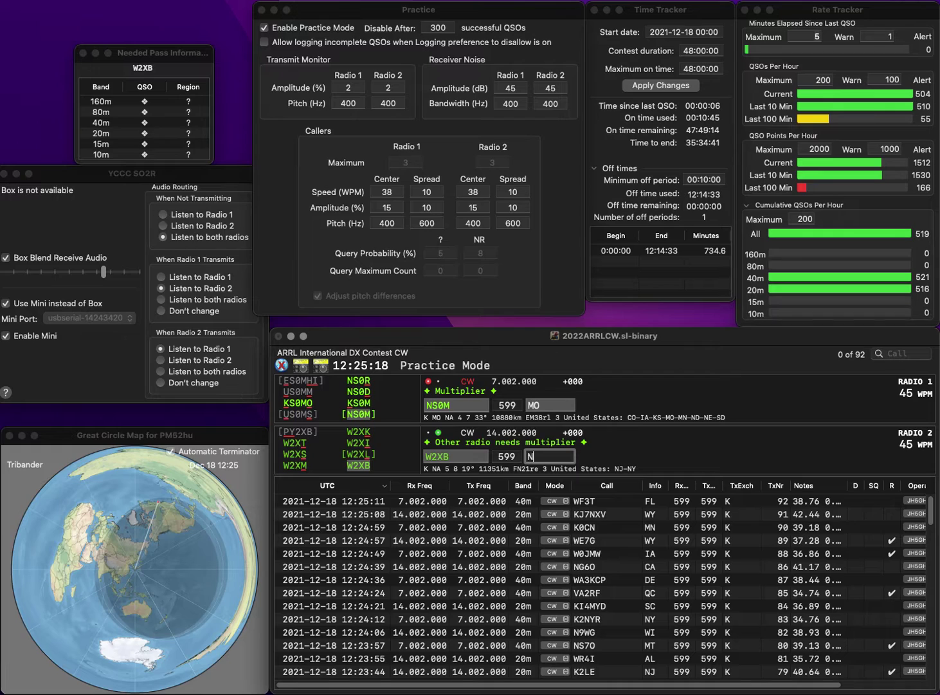
type("Y")
key("Return")
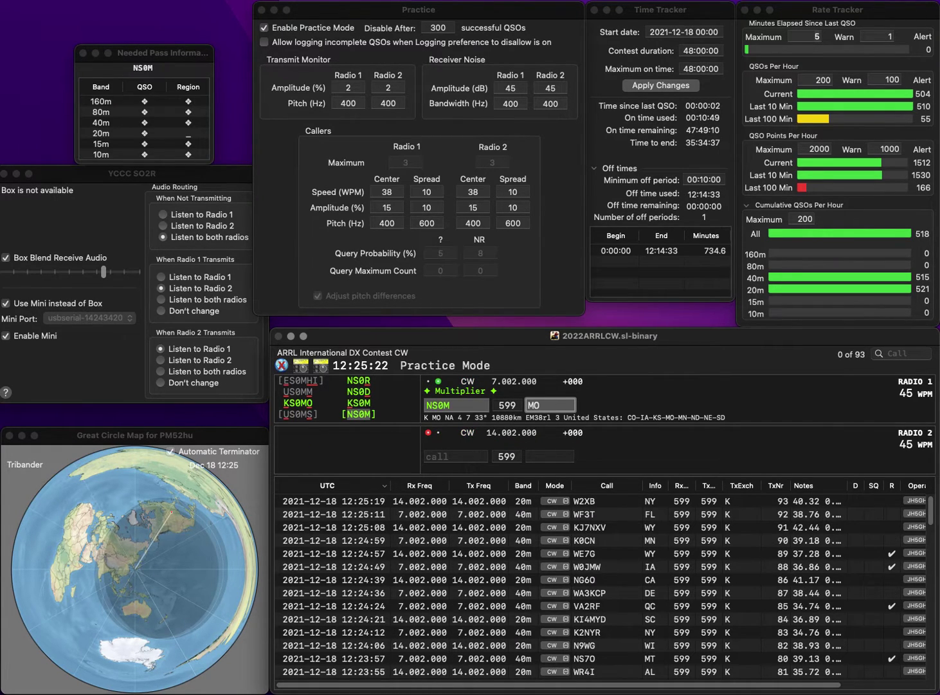
key("Return")
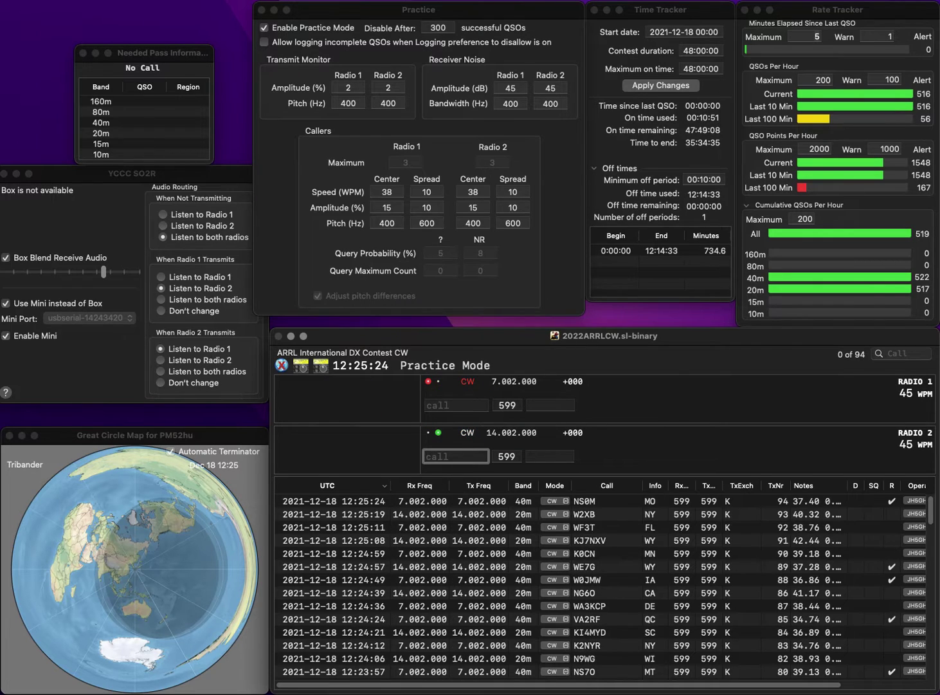
Step: Work W7GF and WT4DX, logging them with OR and KY
type("W7GF")
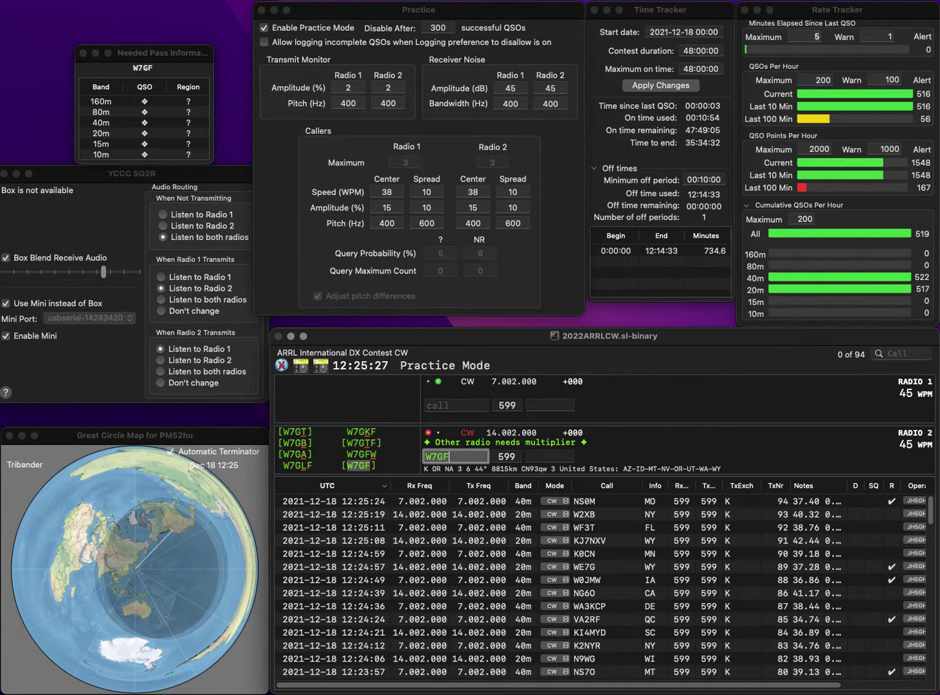
key("Return")
type("WT4DX")
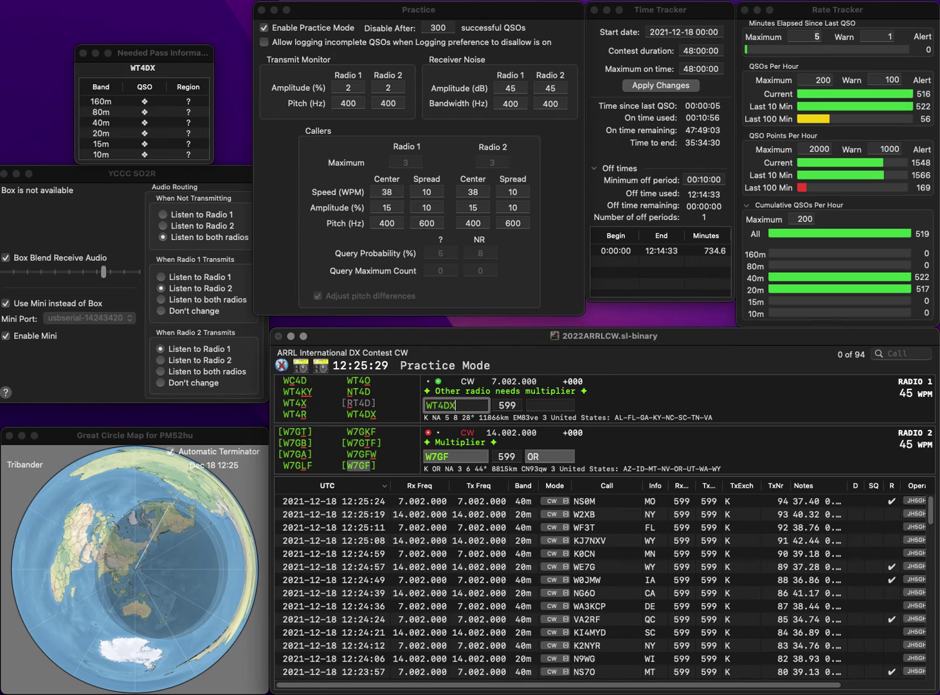
key("Return")
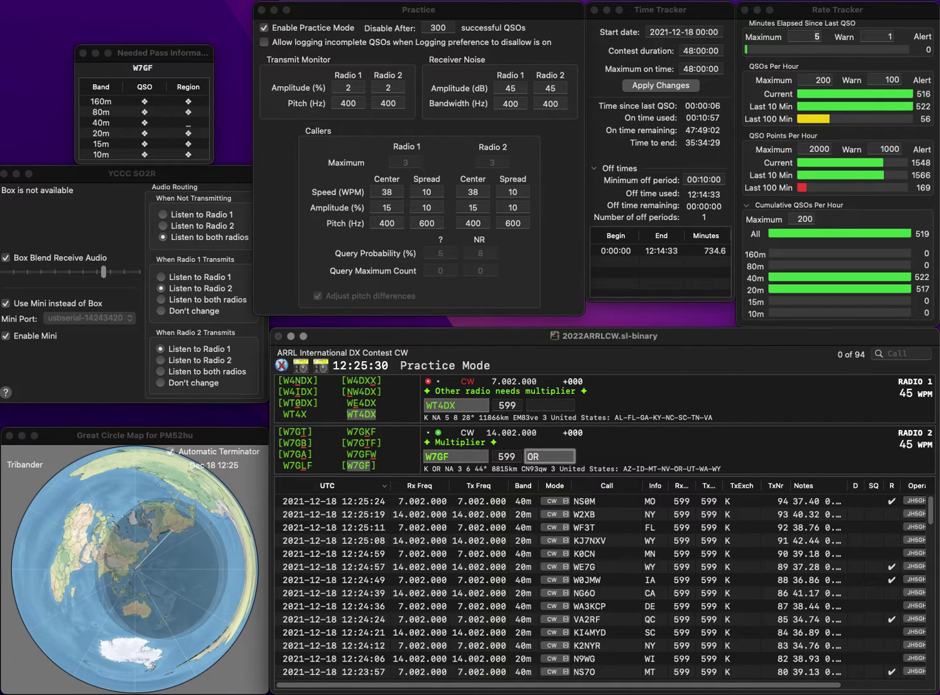
key("Return")
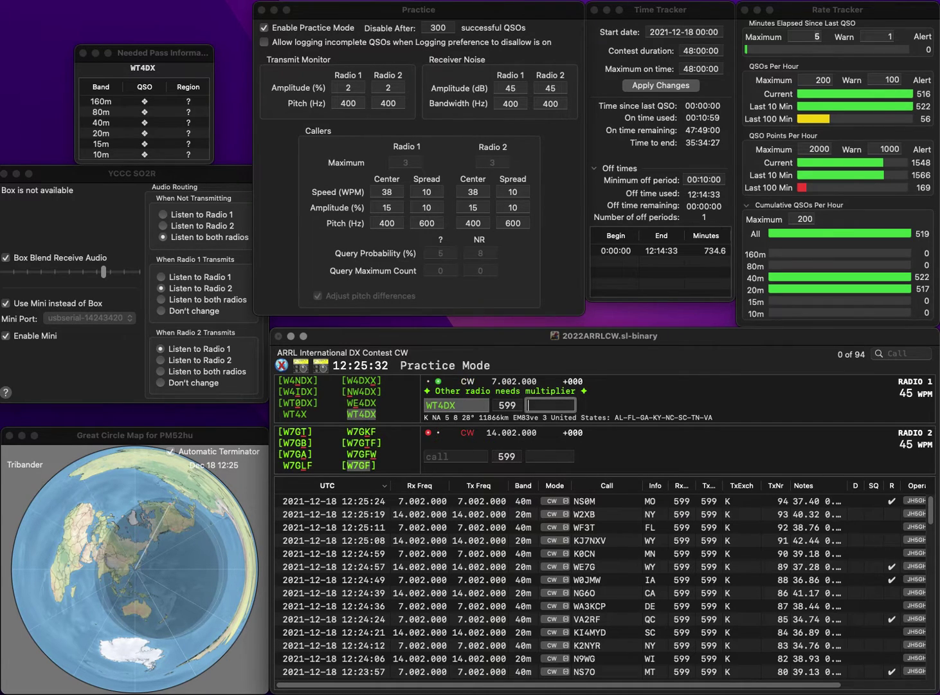
type("K")
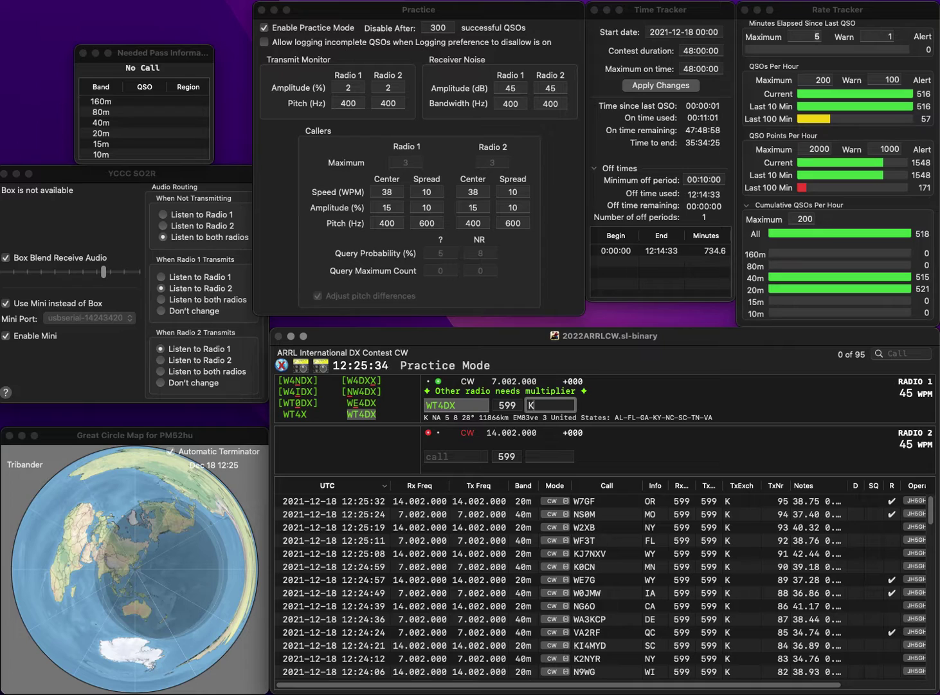
type("Y")
key("Return")
Step: Log W6GY with CA and correct the Radio 1 call to W4GRC
type("W")
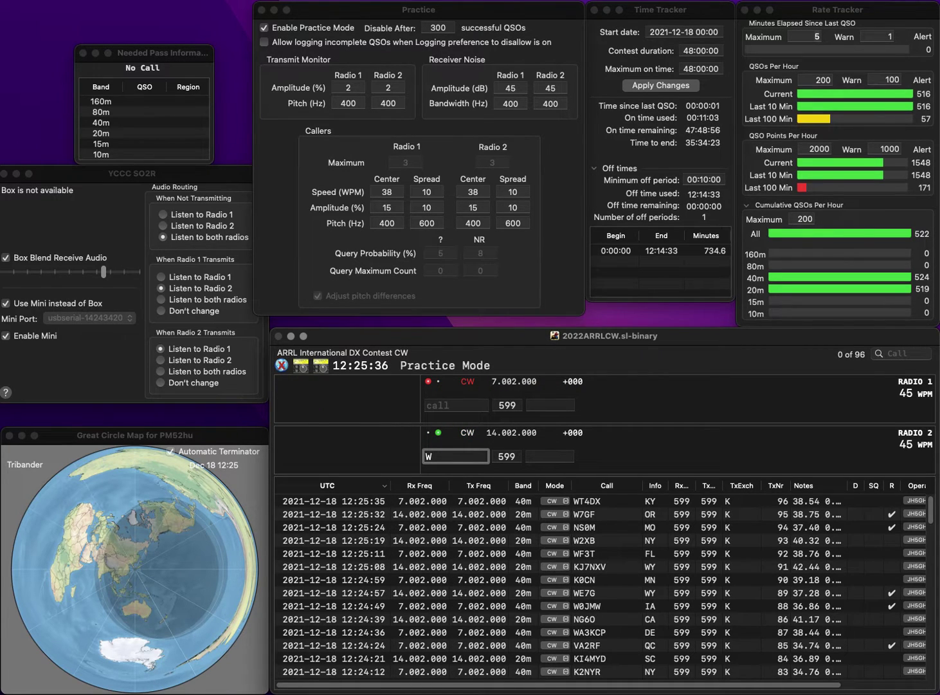
type("6GY")
key("Return")
type("K")
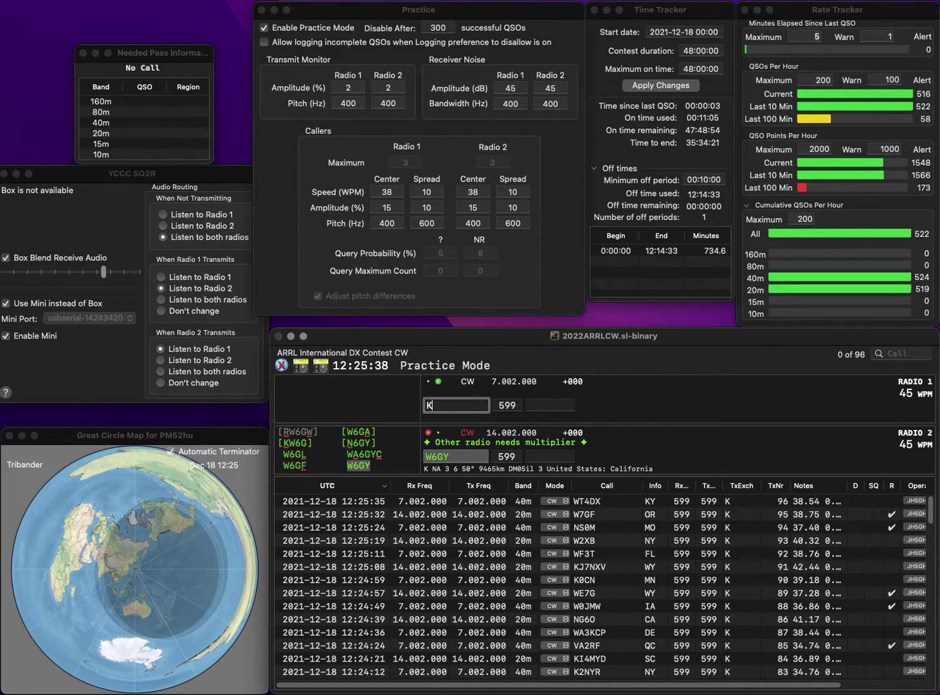
type("4GFC")
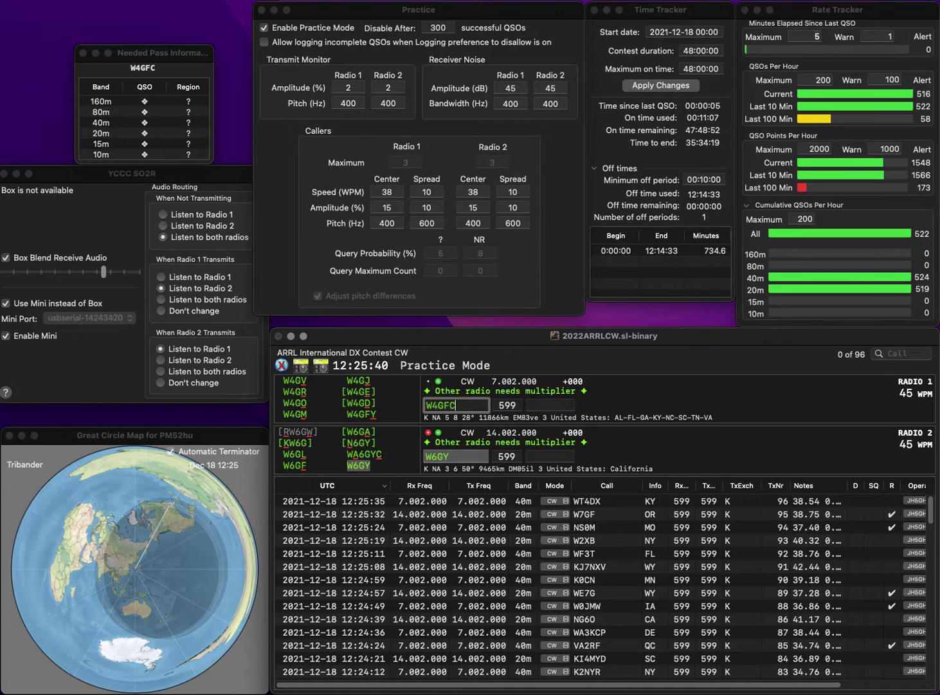
key("Return")
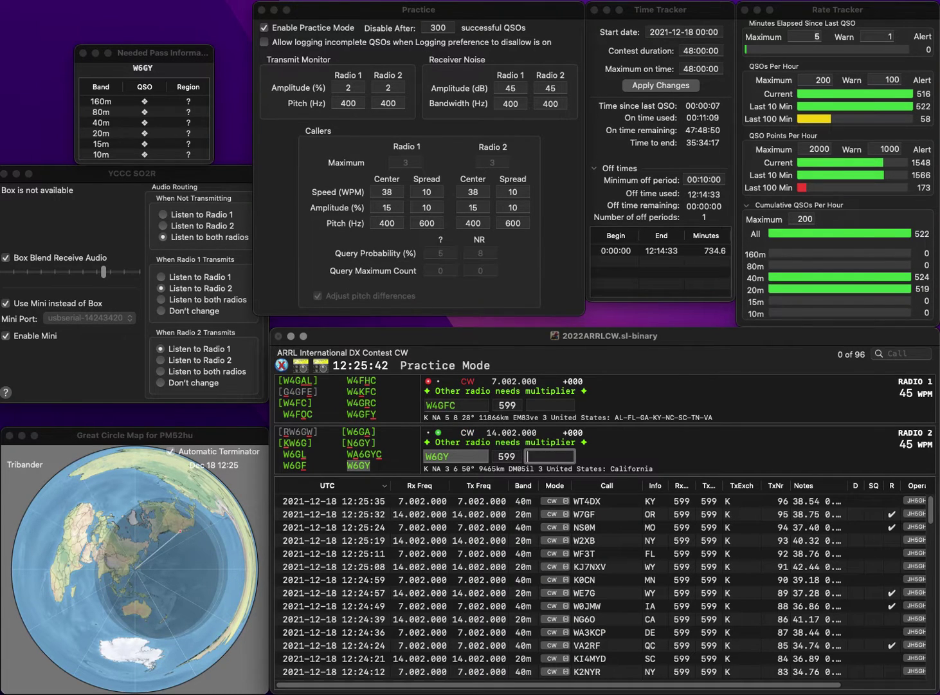
type("CA")
key("Return")
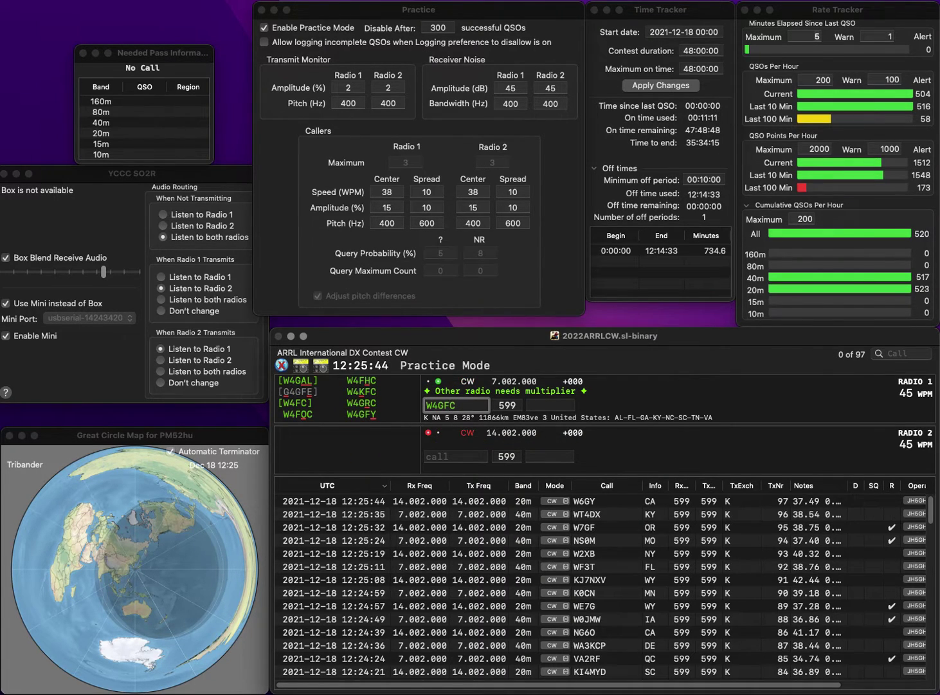
key("BackSpace")
type("R")
key("Return")
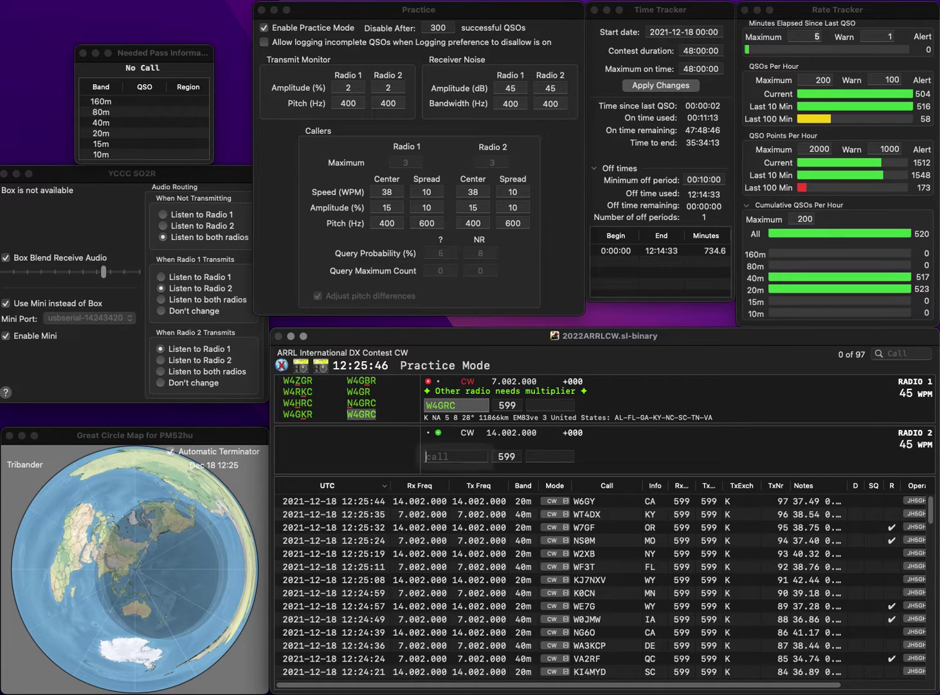
type("KA1WPM")
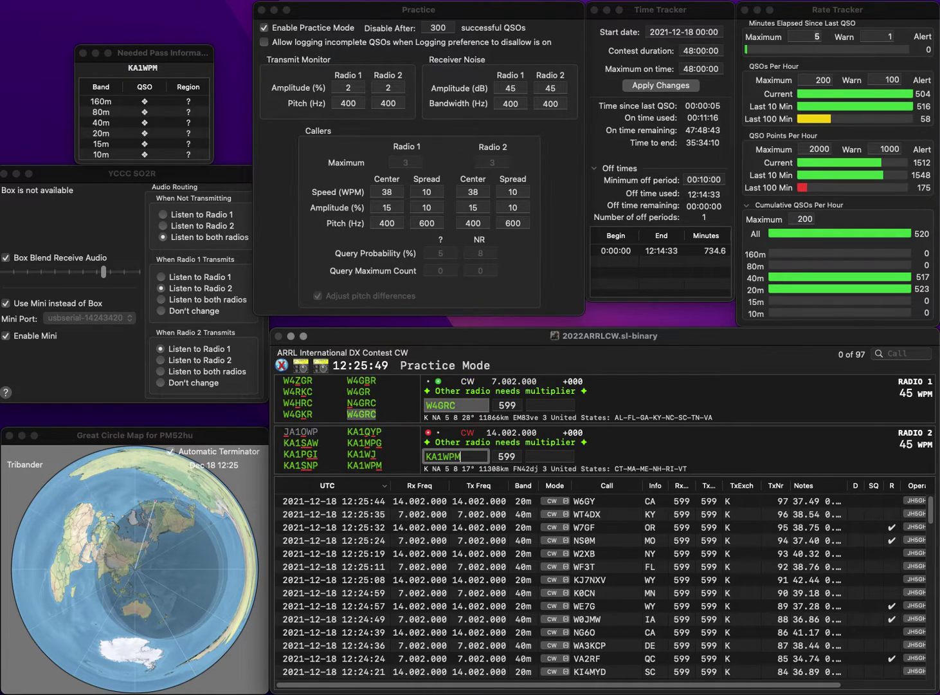
key("Return")
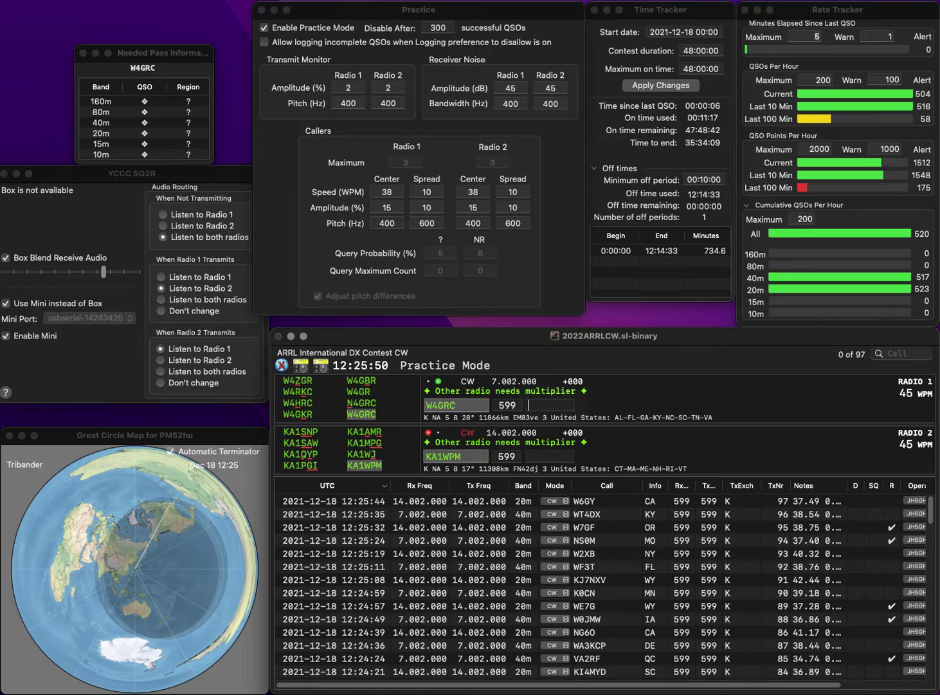
type("AL")
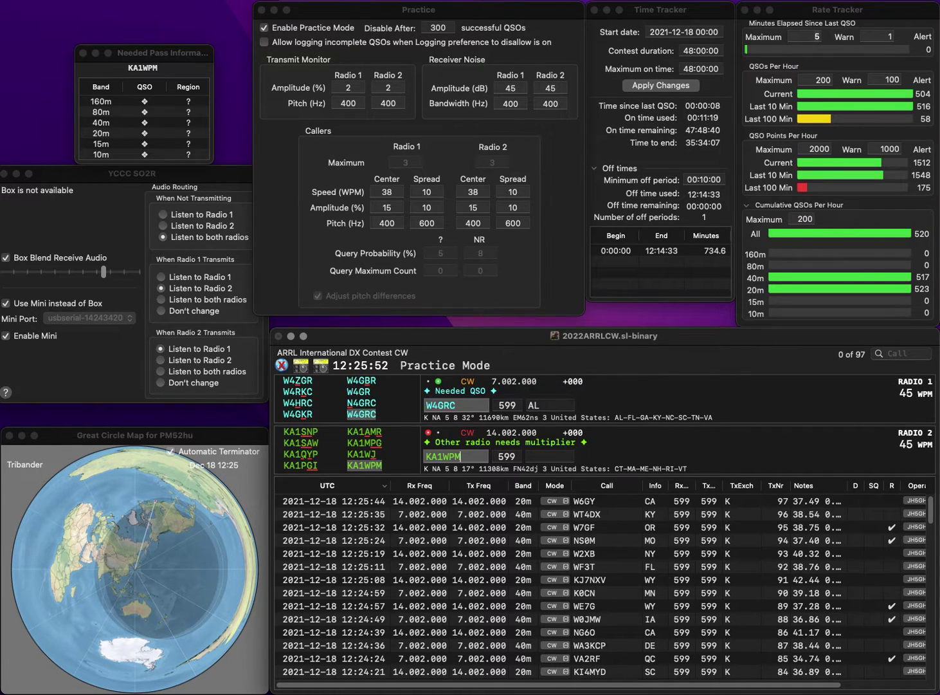
key("Return")
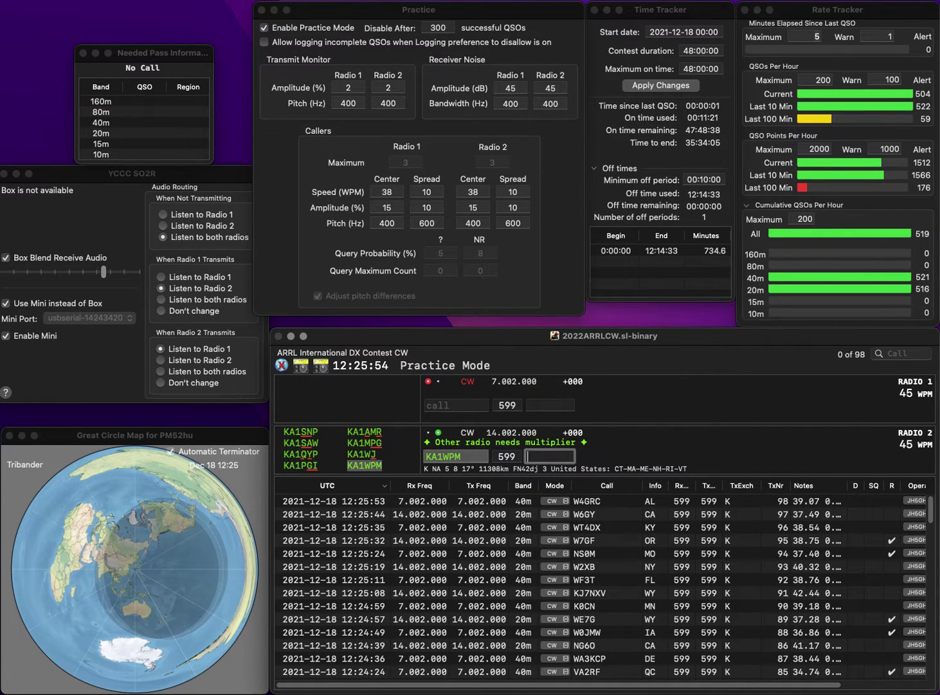
type("RI")
key("Return")
Step: Call KK9DX and WA2ZT, log KK9DX with IN, and correct WA2ZT to WA2GOT
type("KK")
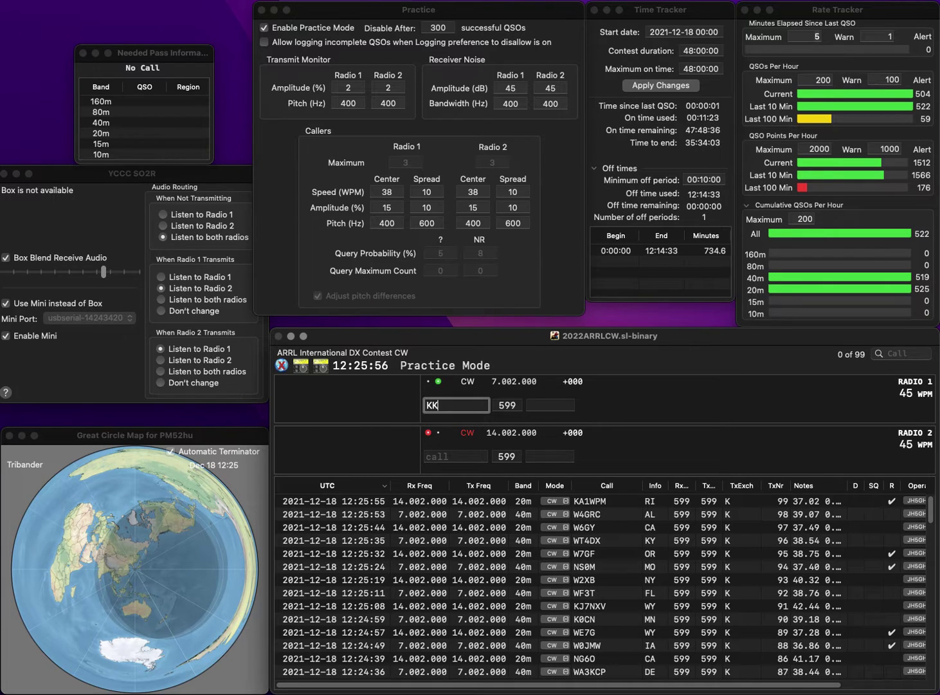
type("9DX")
key("Return")
type("W")
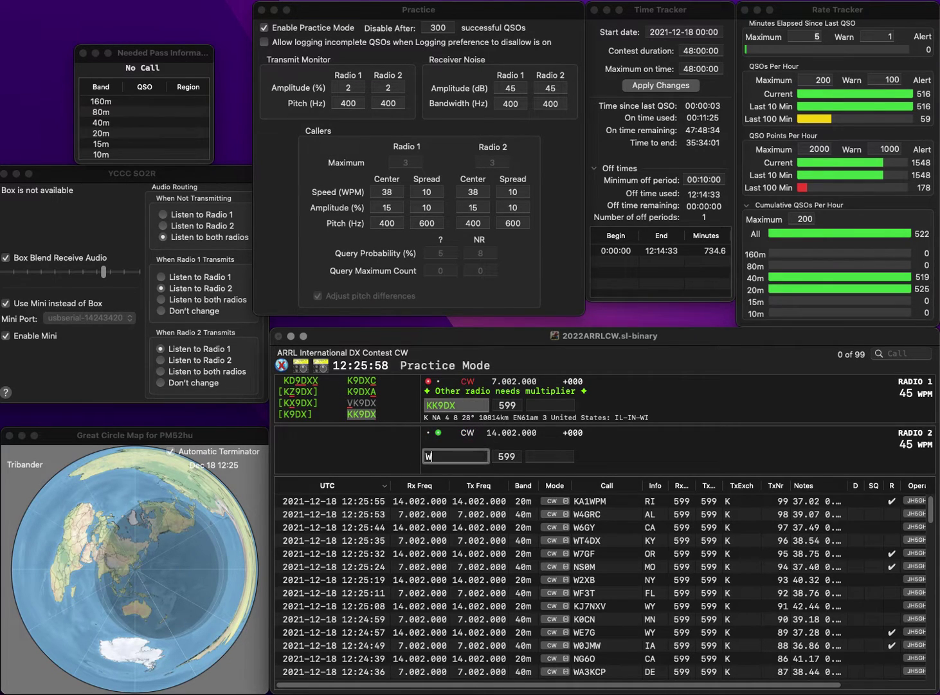
type("A2ZT")
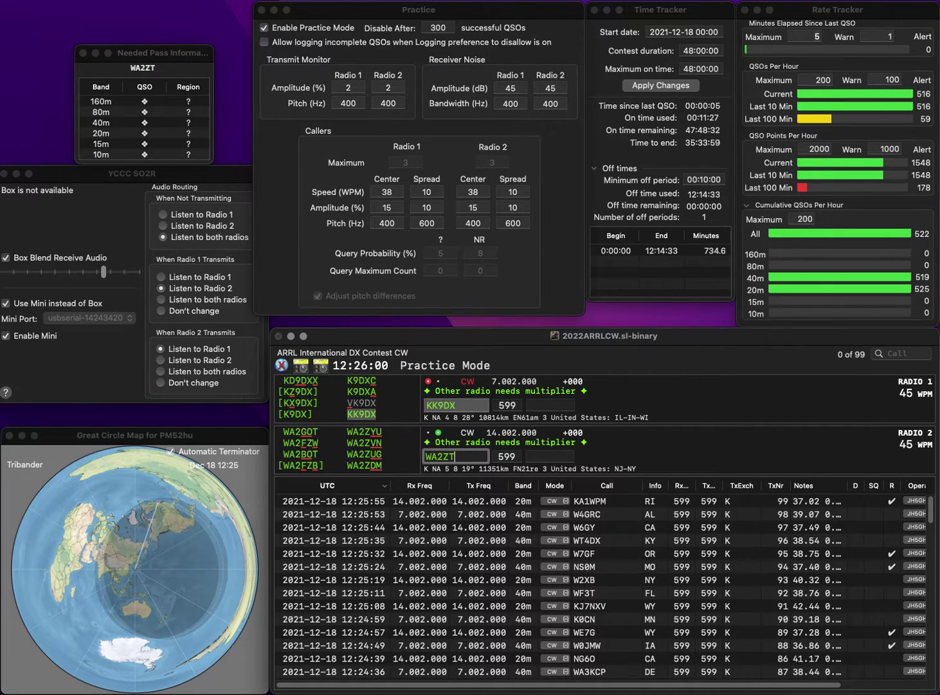
key("Return")
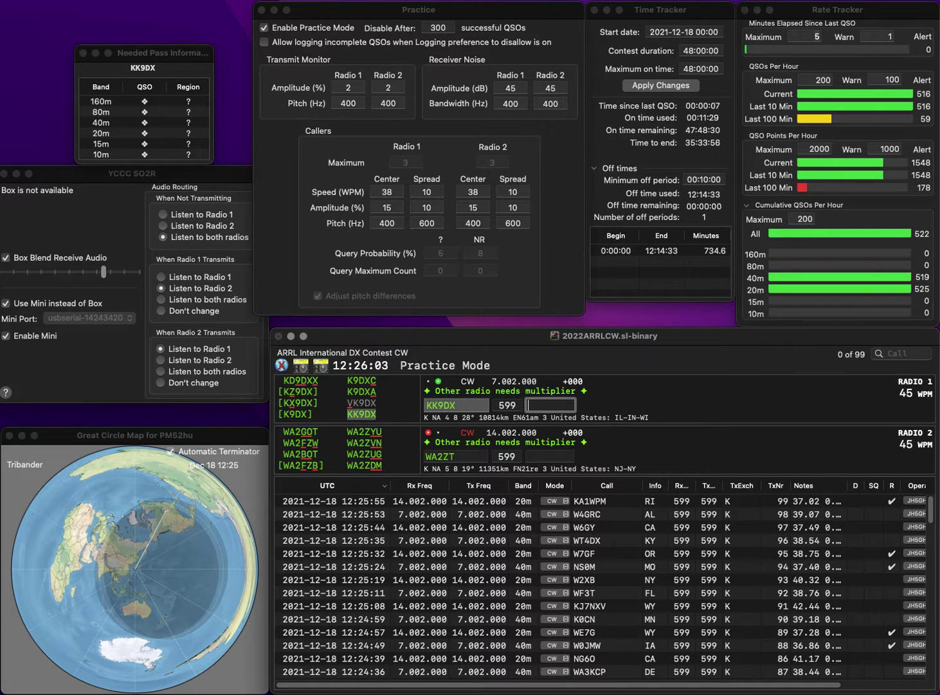
type("IN")
key("Return")
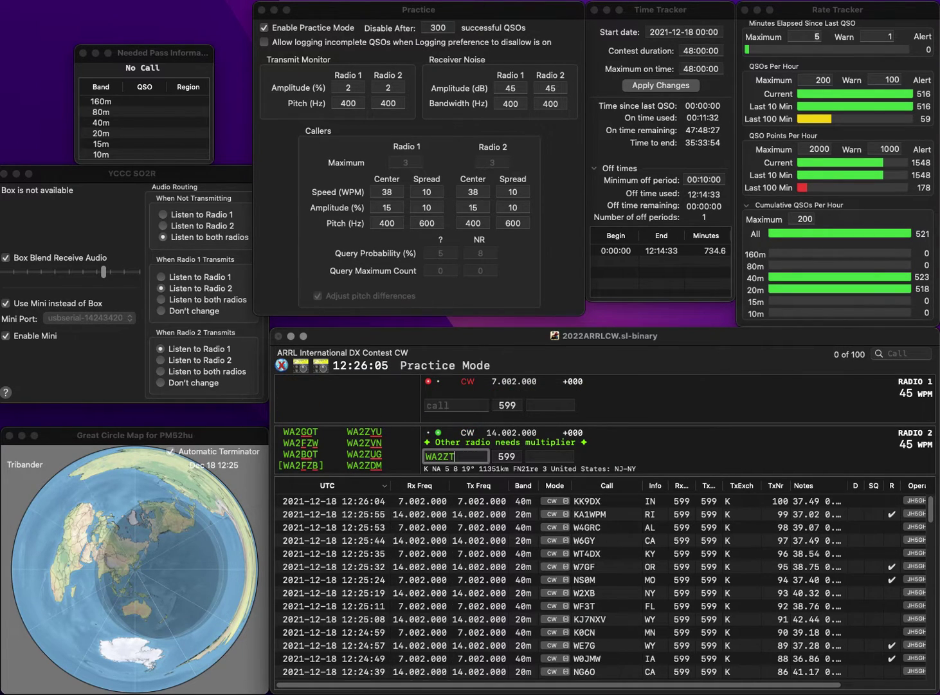
key("BackSpace")
key("BackSpace")
type("GOT")
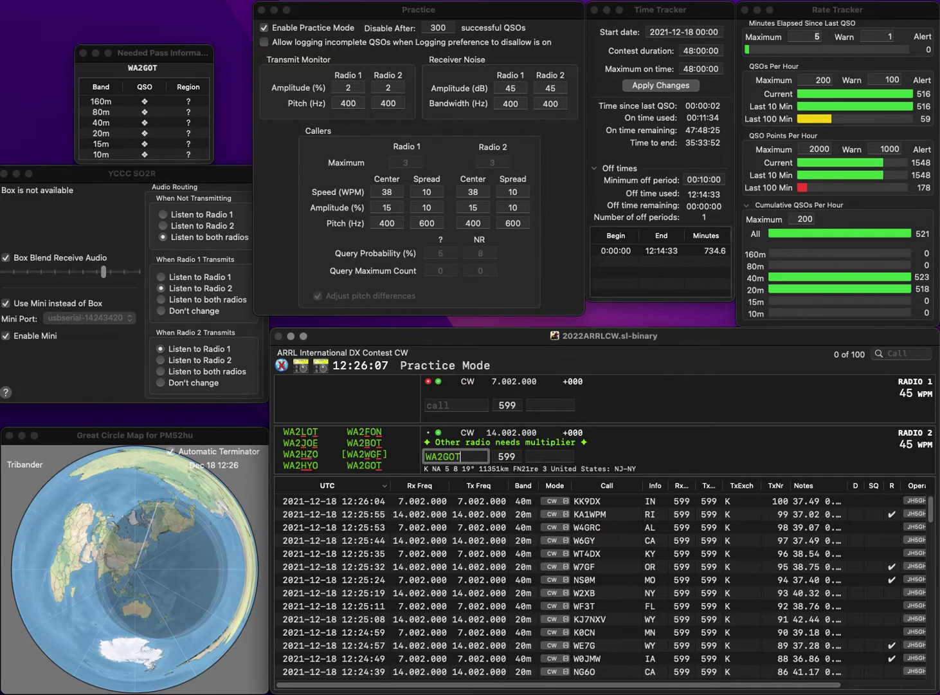
key("Return")
Step: Call KE0EP, then log WA2GOT with NJ and KE0EP with SC
type("KE0EP")
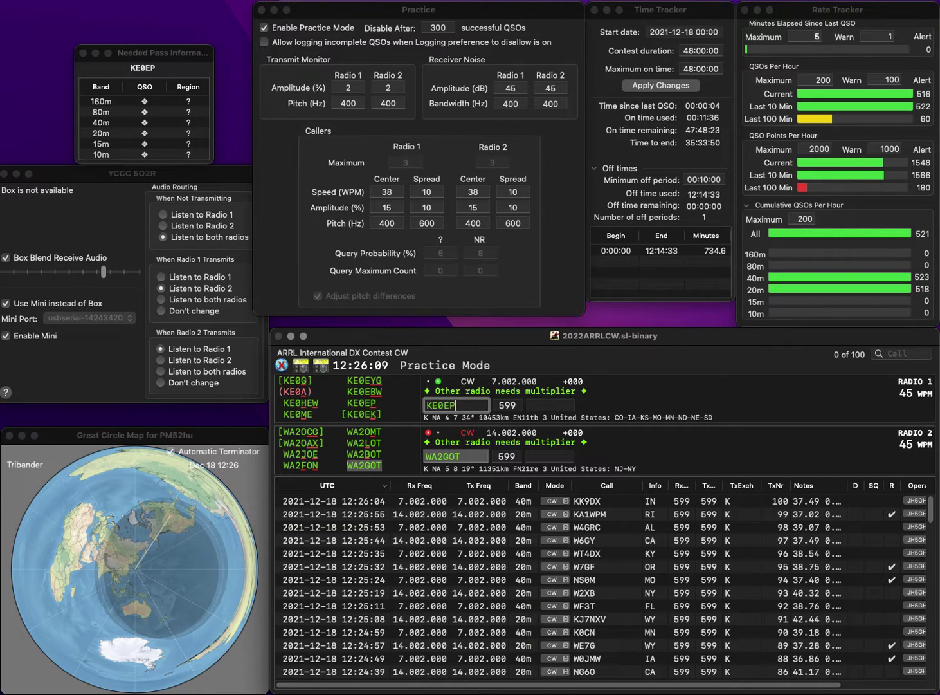
key("Return")
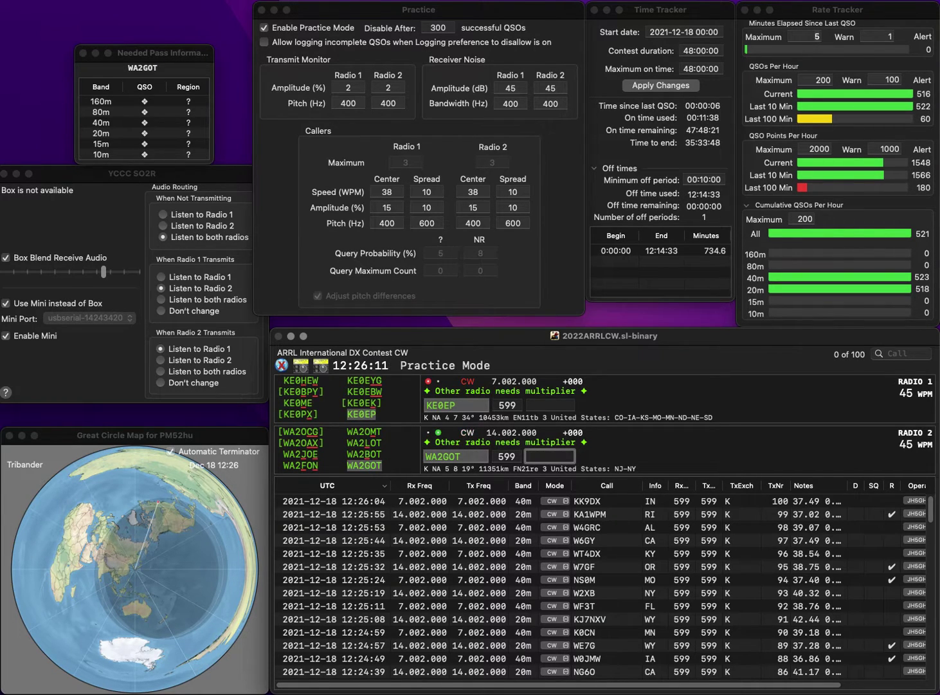
type("NJ")
key("Return")
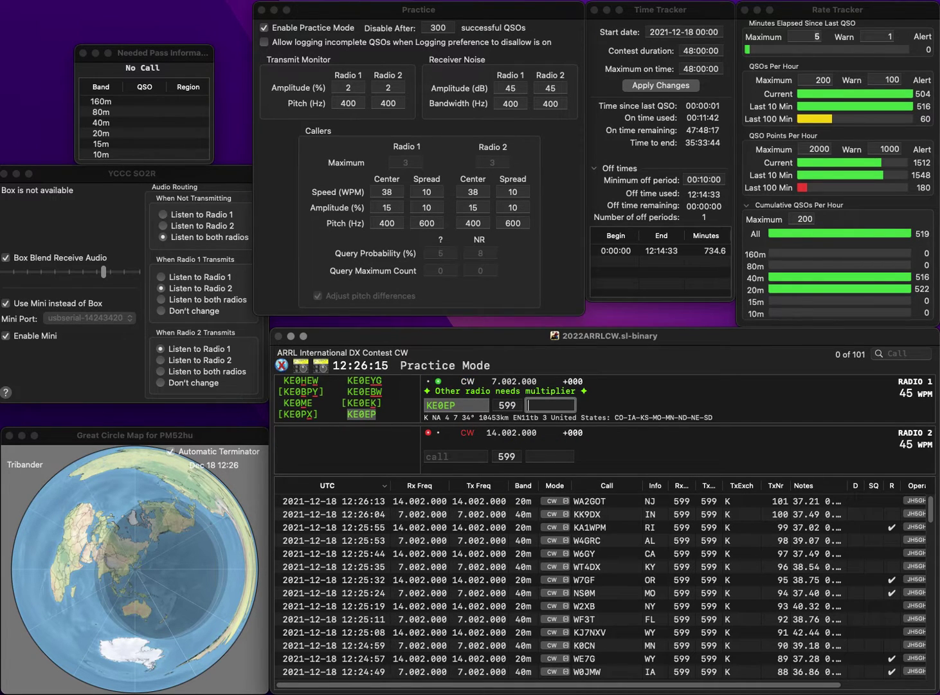
type("SC")
key("Return")
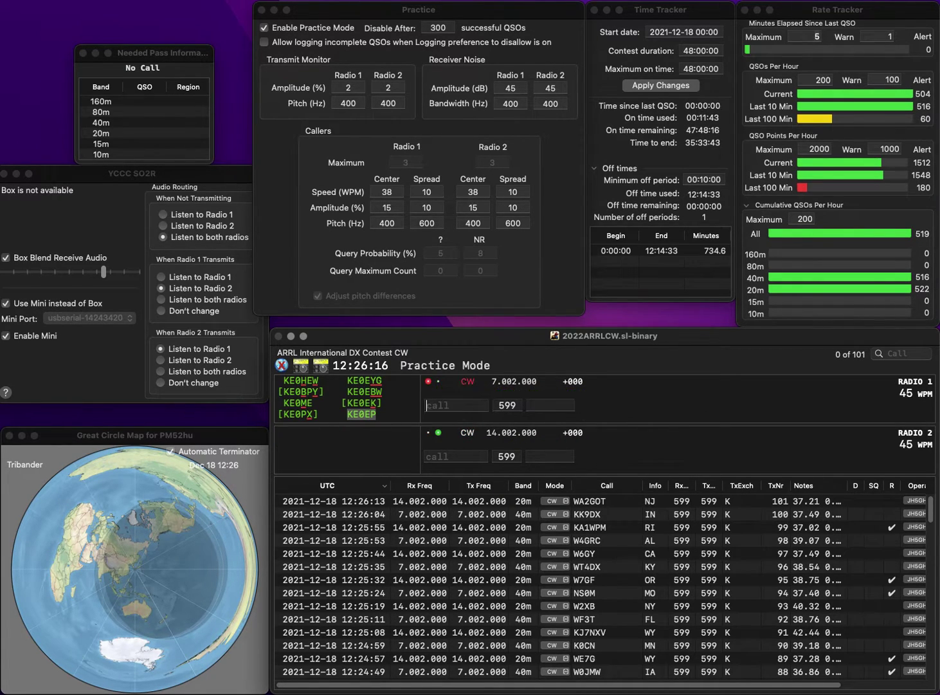
type("Z")
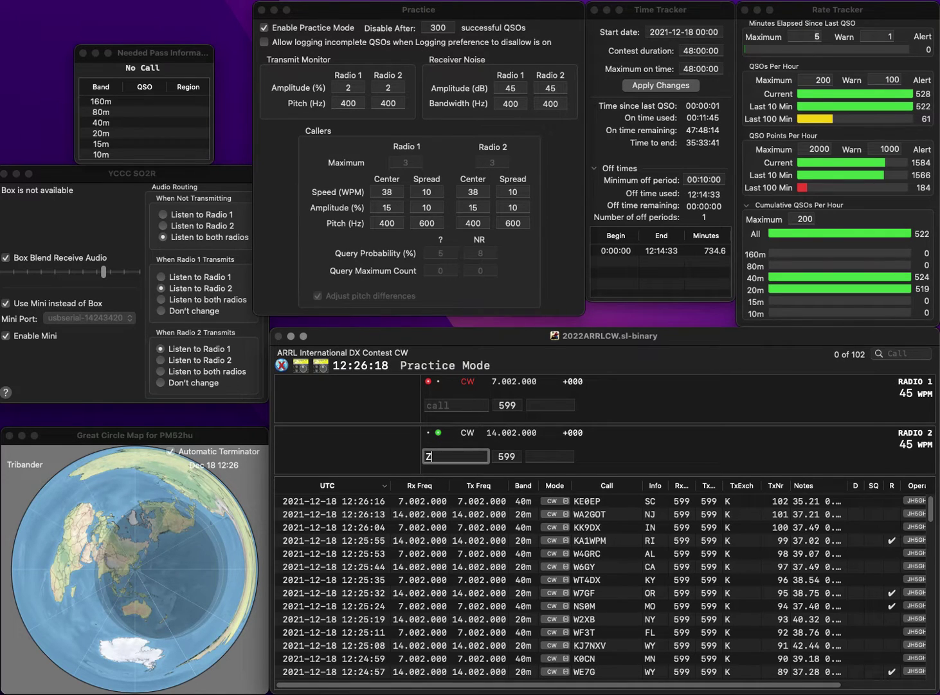
type("NT")
key("Left")
key("Left")
key("Left")
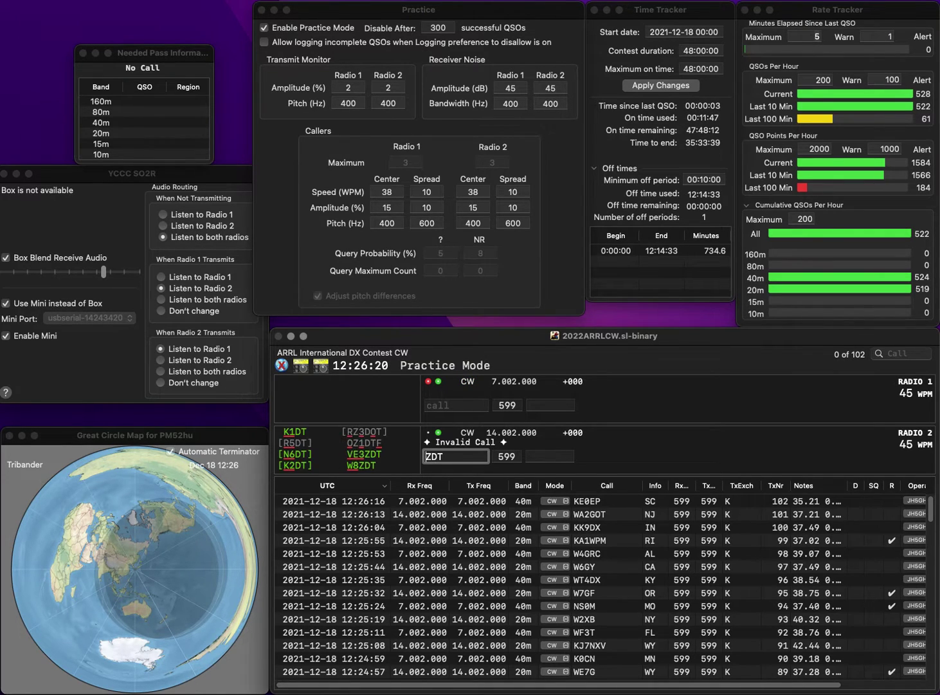
type("W7")
key("Tab")
key("Return")
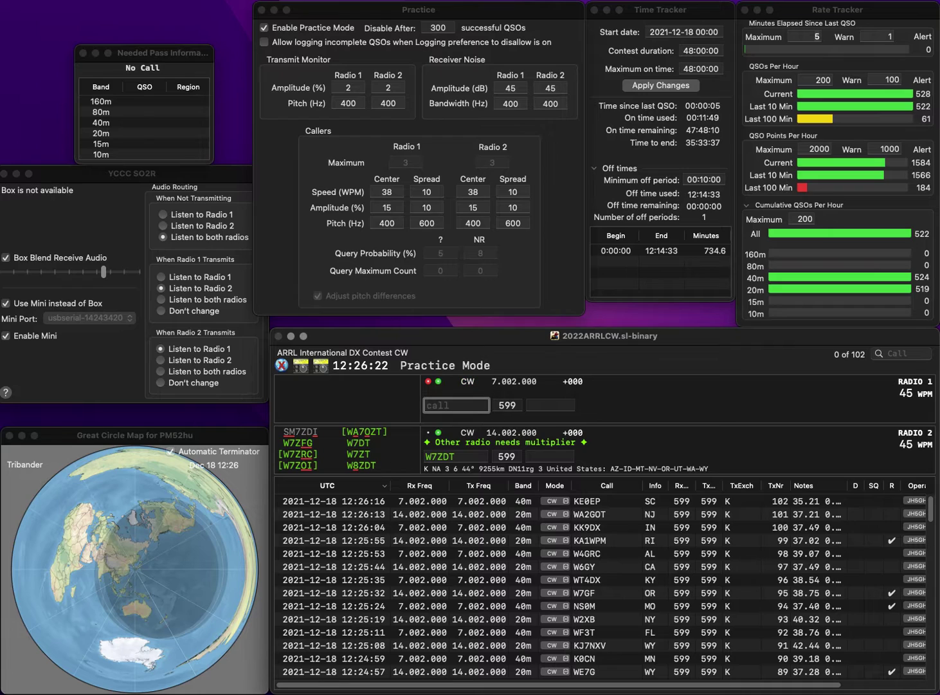
type("X8N")
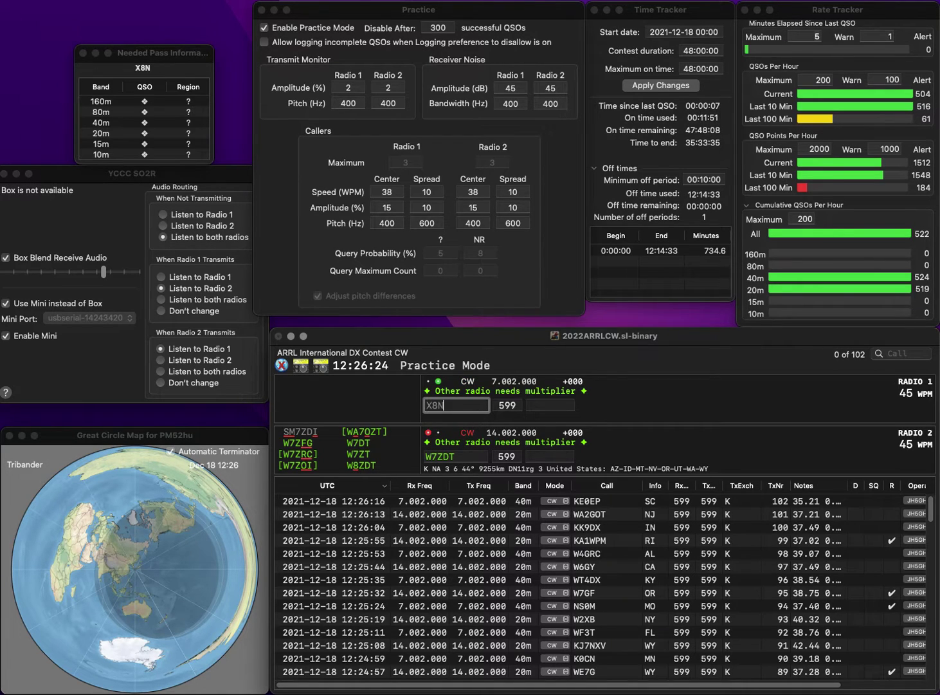
key("Left")
key("Left")
key("Left")
type("K")
key("Return")
key("Tab")
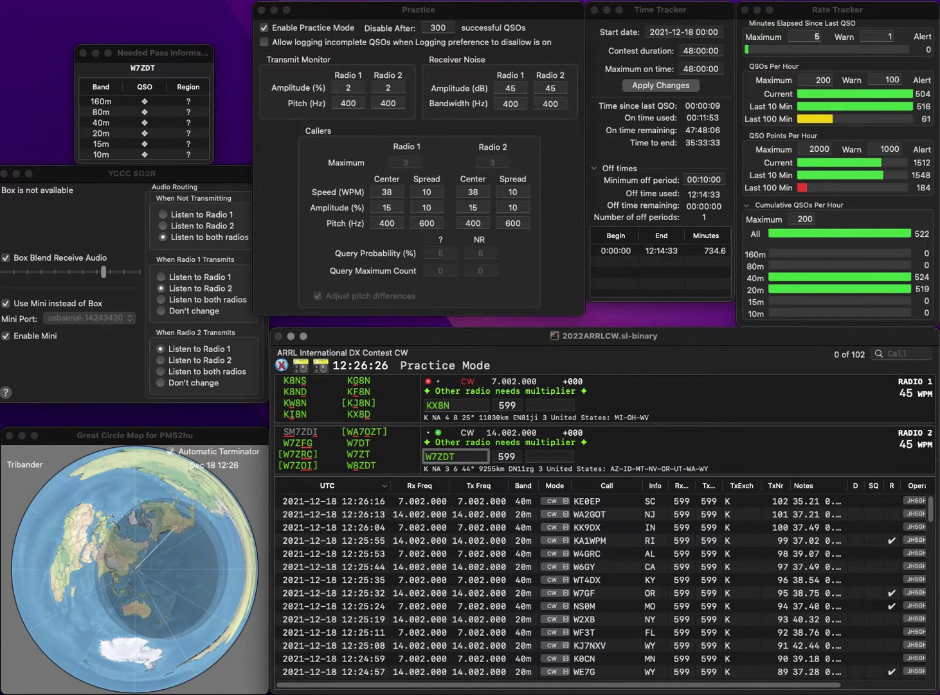
key("BackSpace")
type("8")
key("Return")
key("Tab")
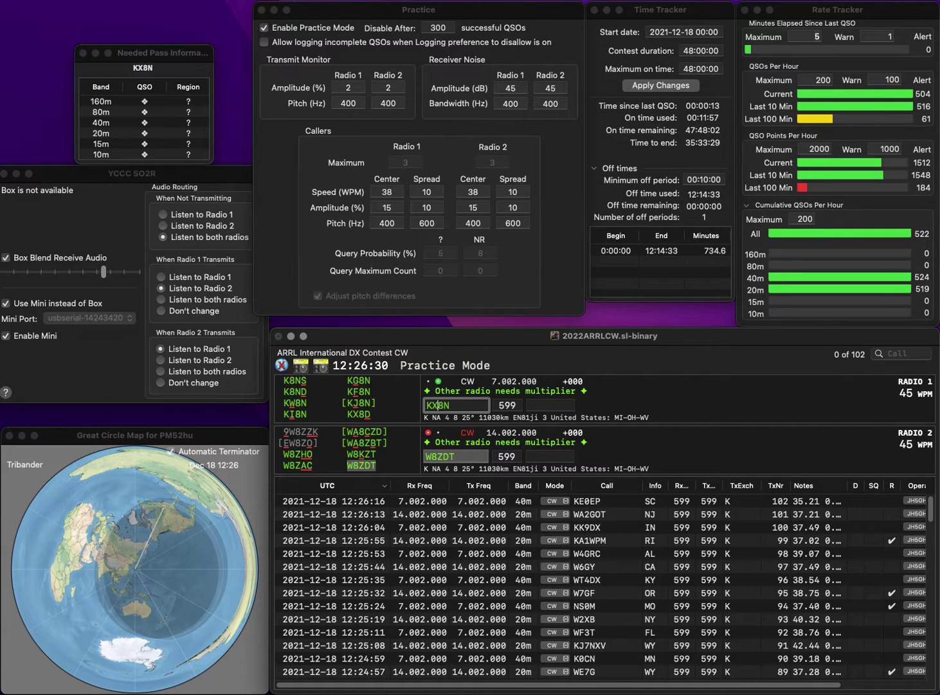
key("BackSpace")
type("D")
key("Tab")
type("W")
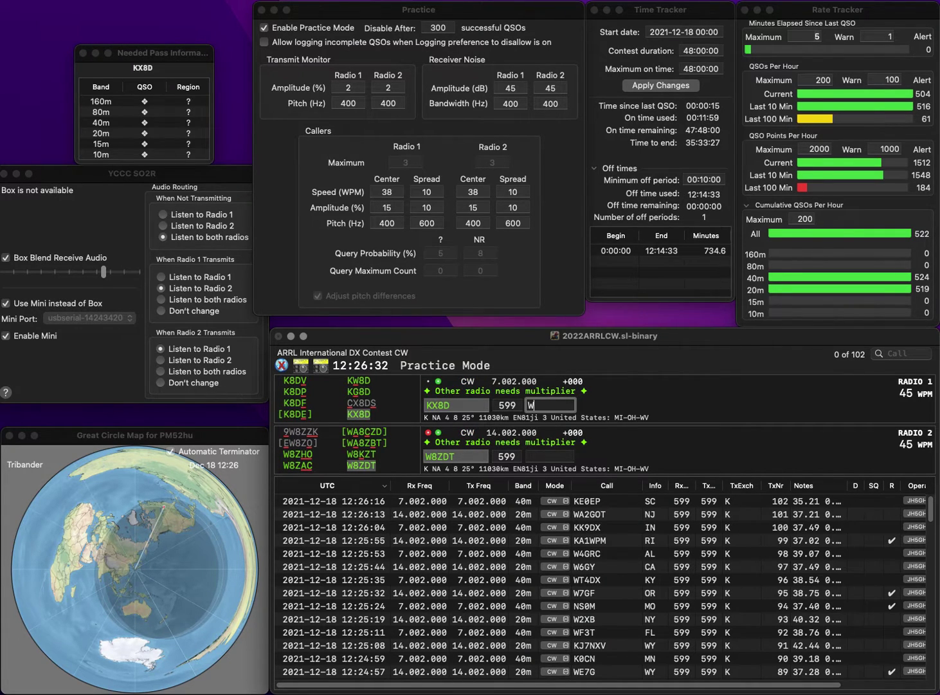
type("V")
key("Return")
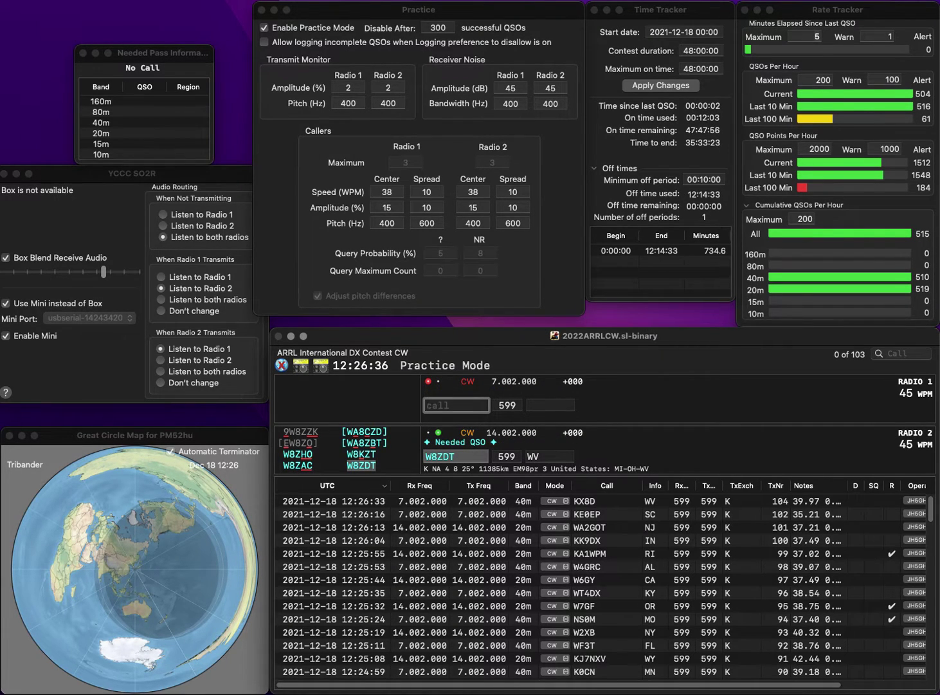
key("Return")
type("K4")
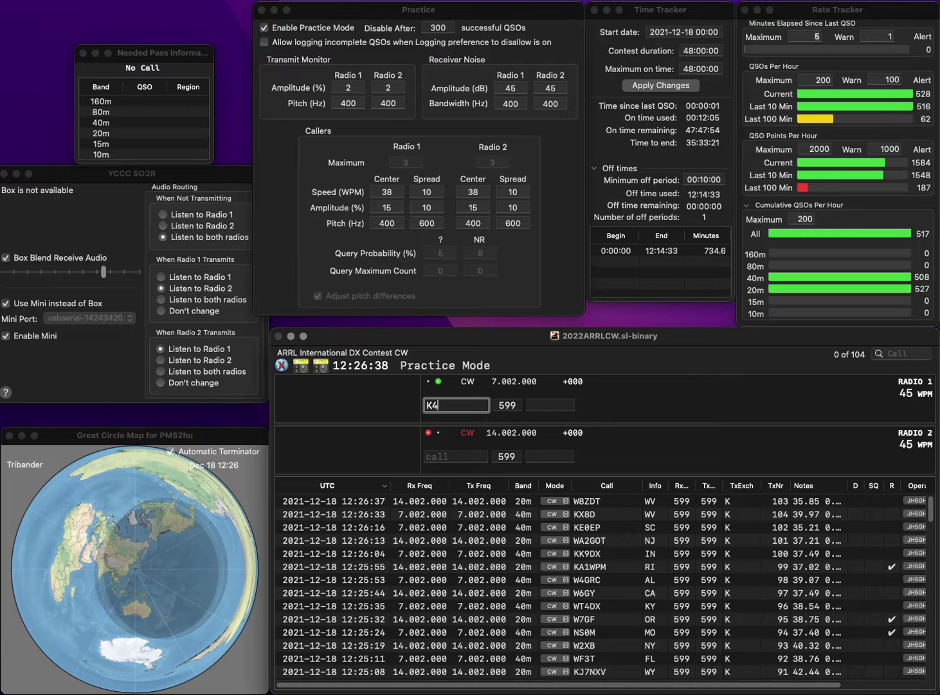
type("BP")
key("Return")
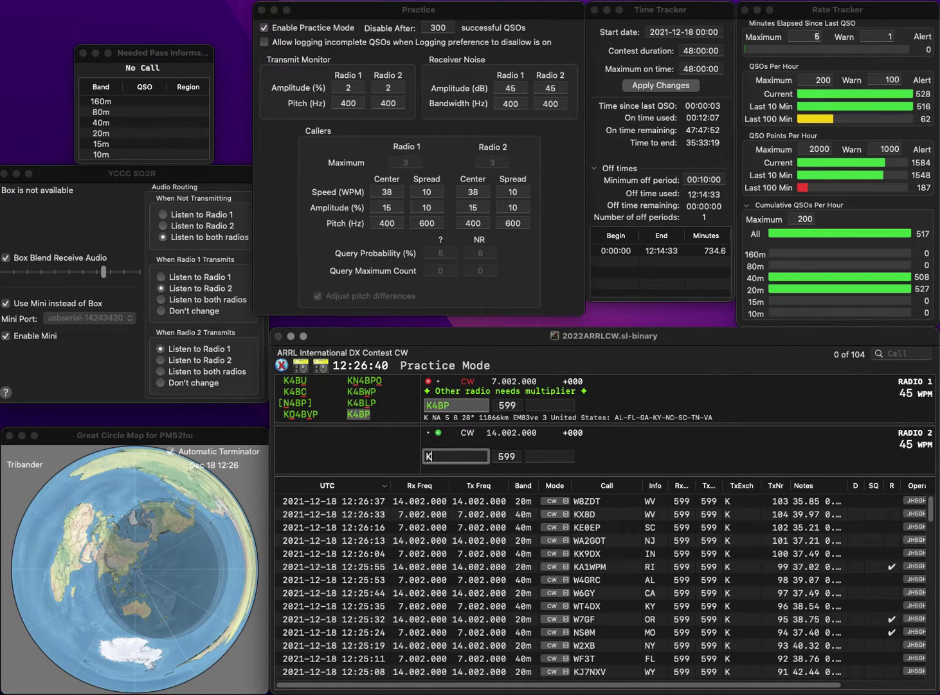
type("KB2SXD")
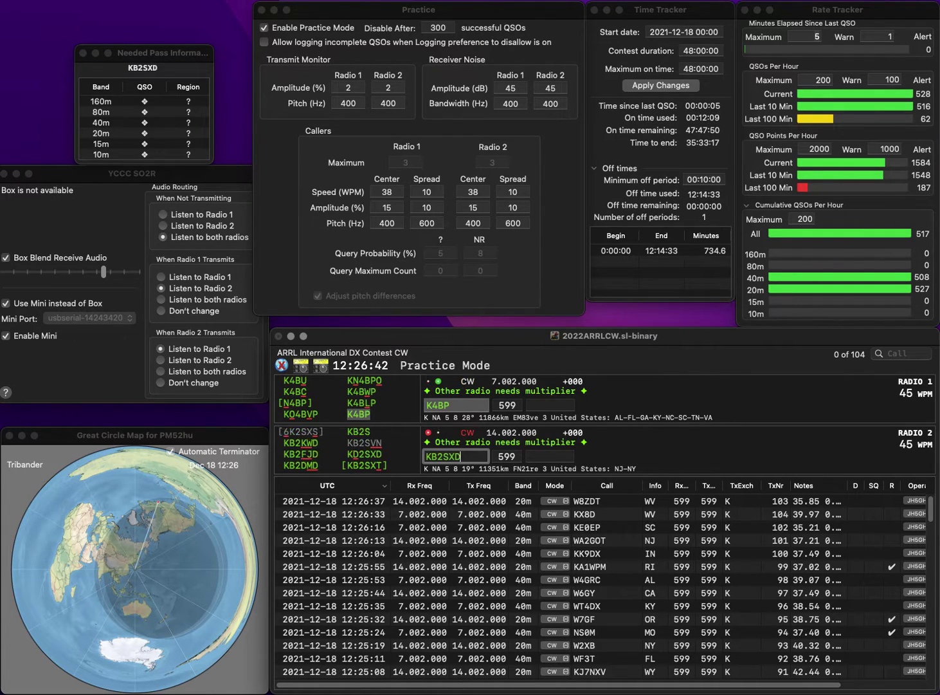
key("Return")
type("GA")
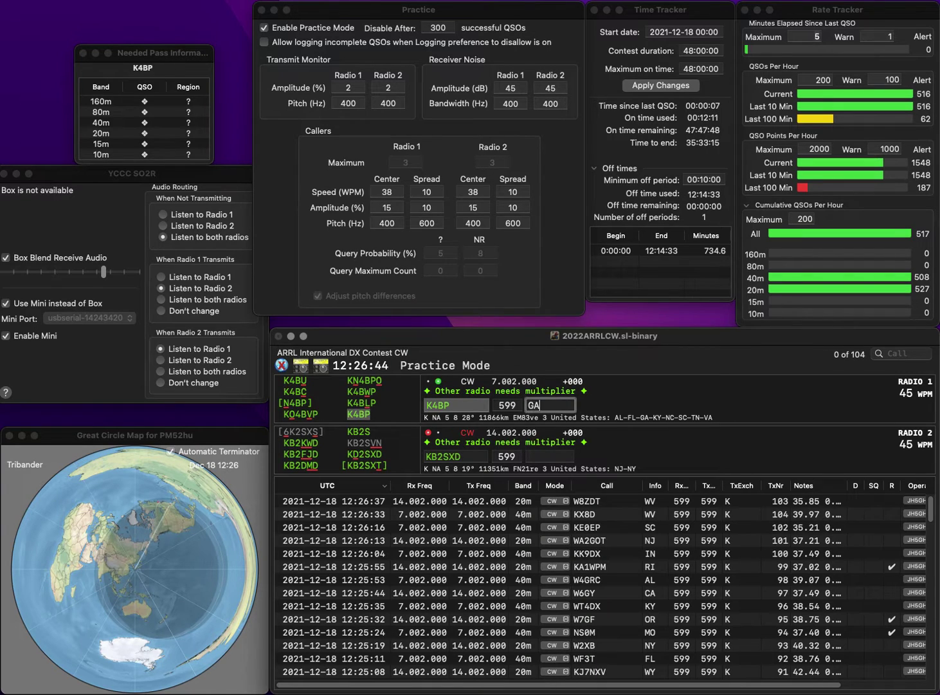
key("Return")
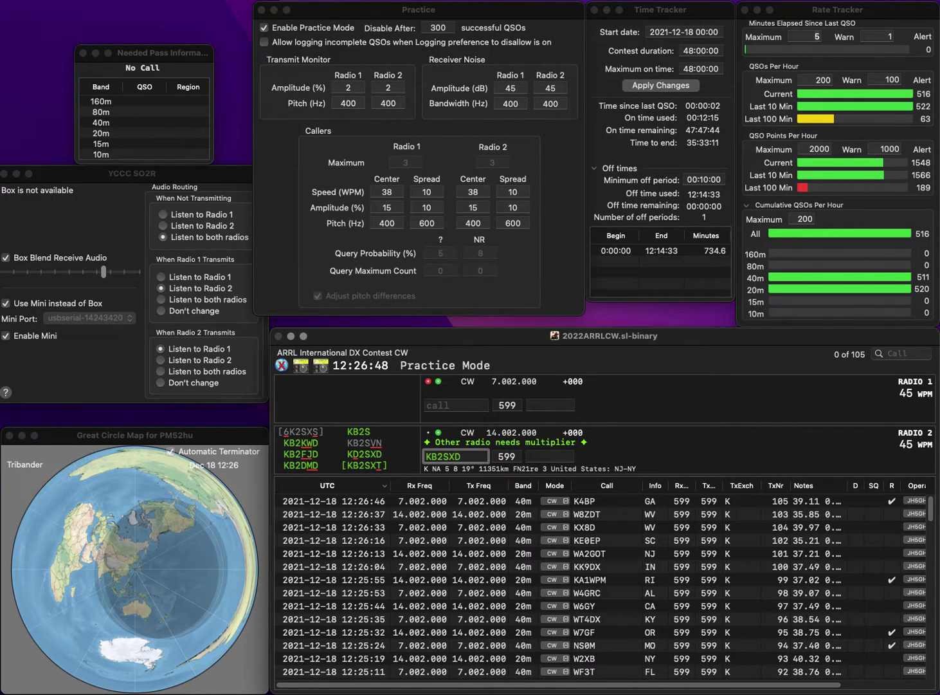
key("Right")
key("Right")
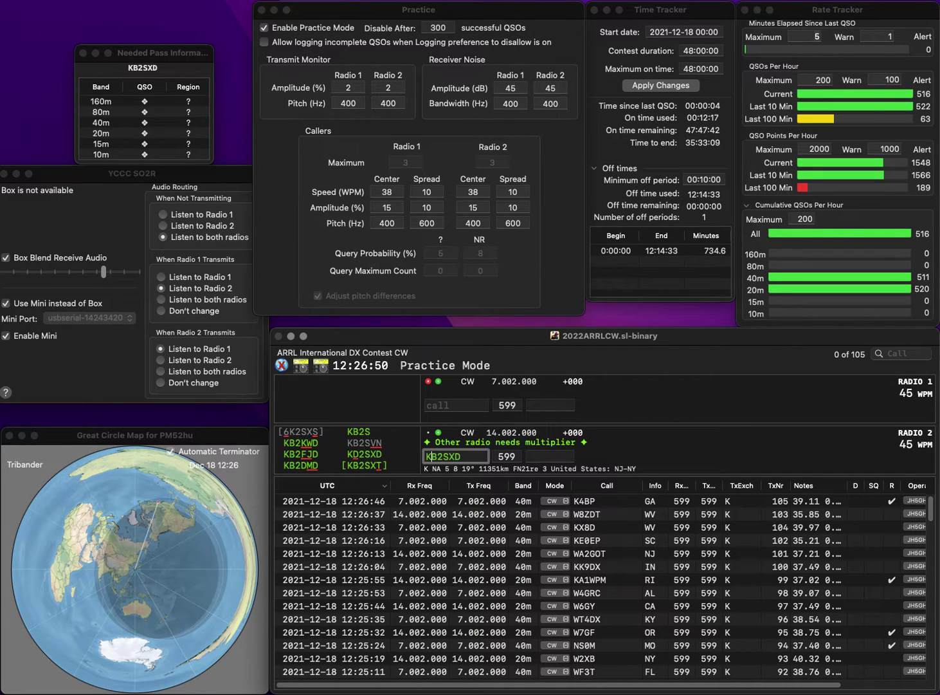
key("BackSpace")
type("D")
key("Return")
type("N")
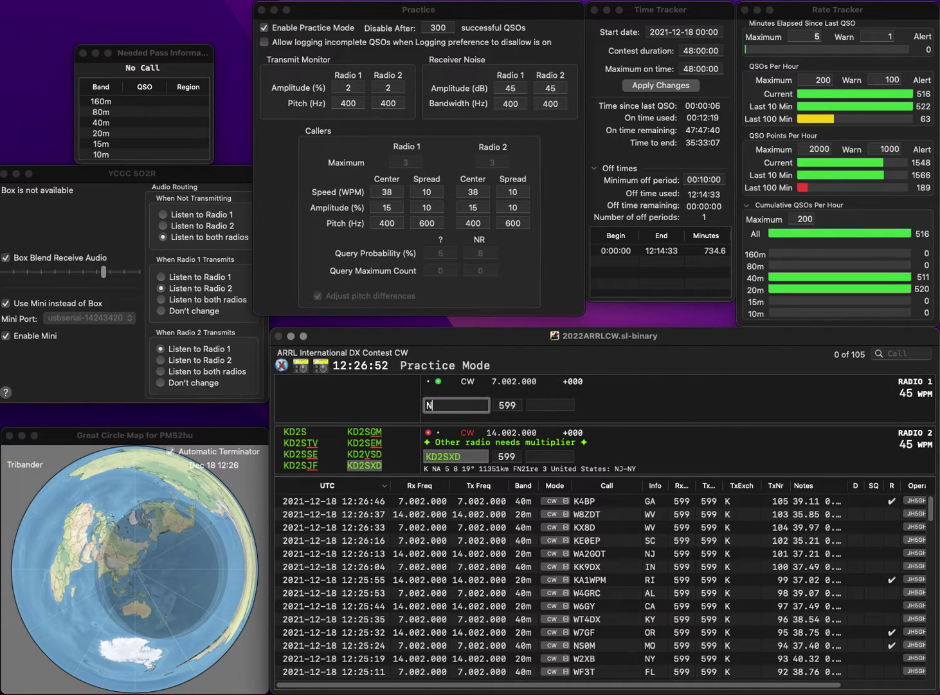
type("0NB")
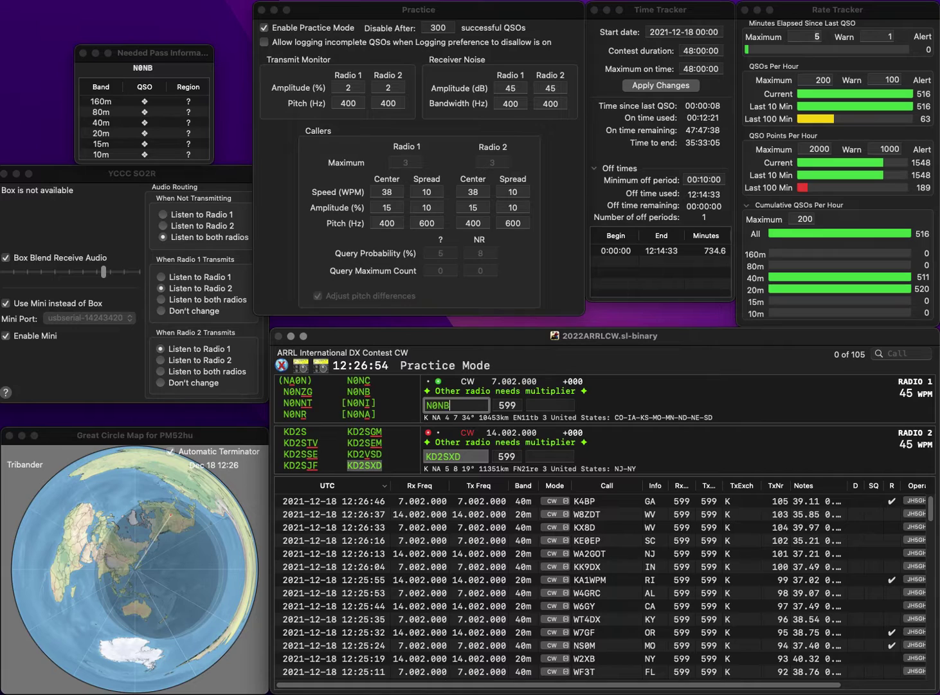
key("Return")
key("space")
type("N")
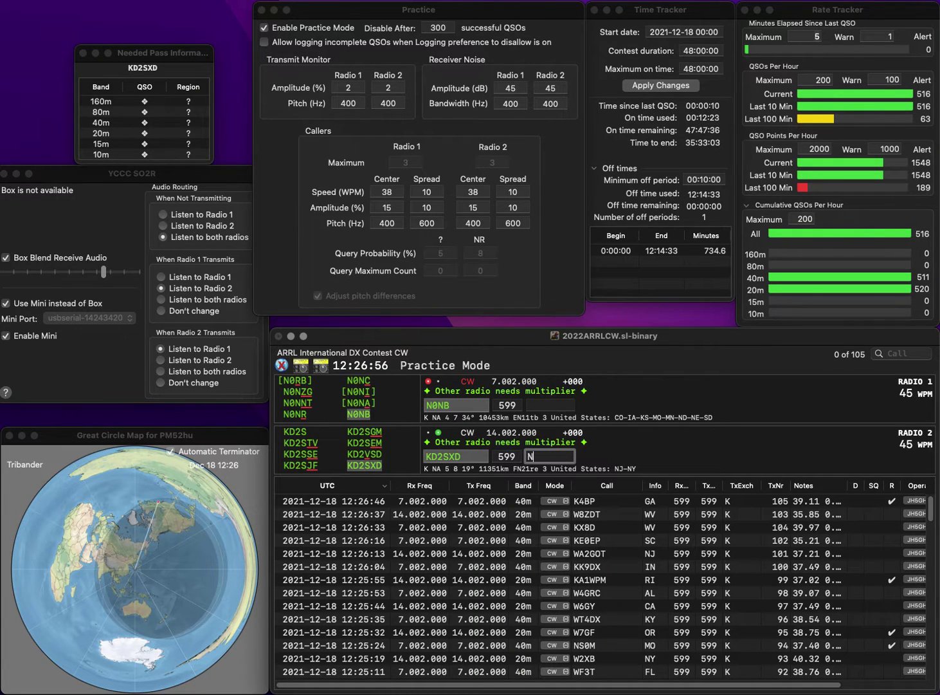
type("Y")
key("Return")
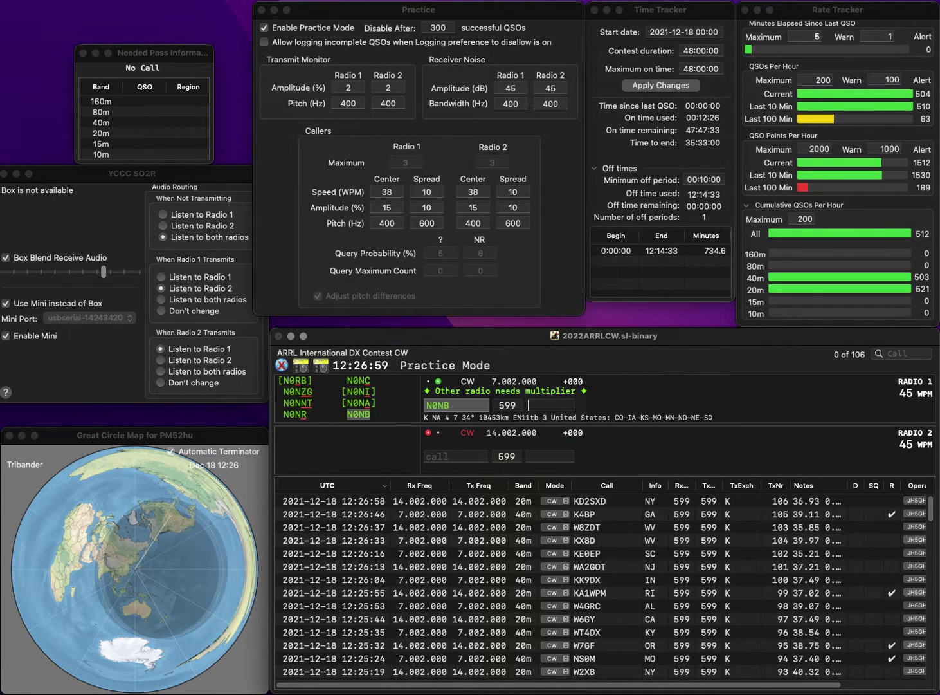
key("space")
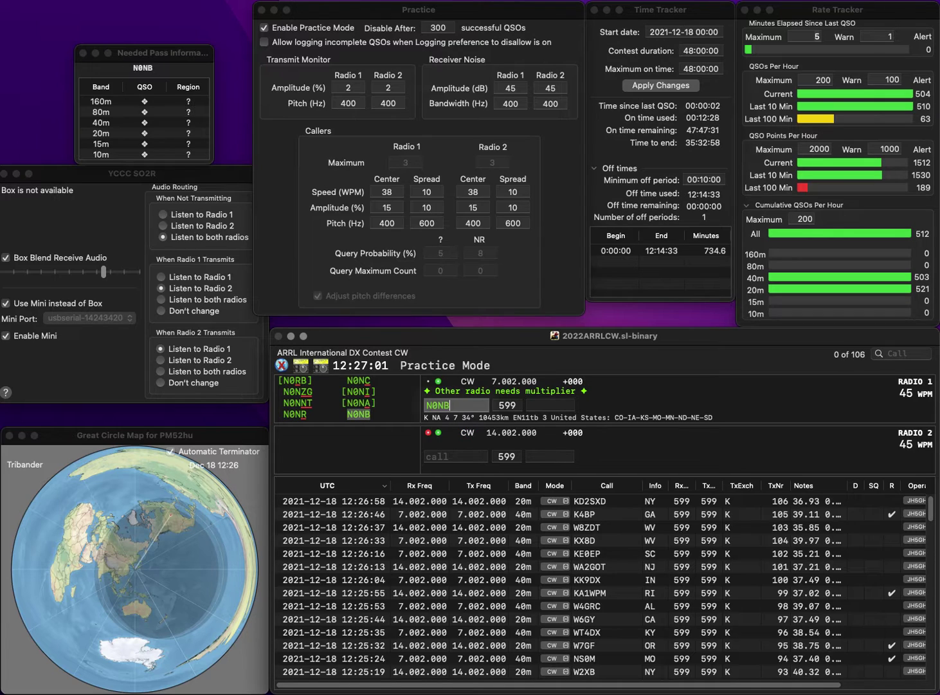
key("Left")
key("Left")
key("BackSpace")
type("9")
key("Return")
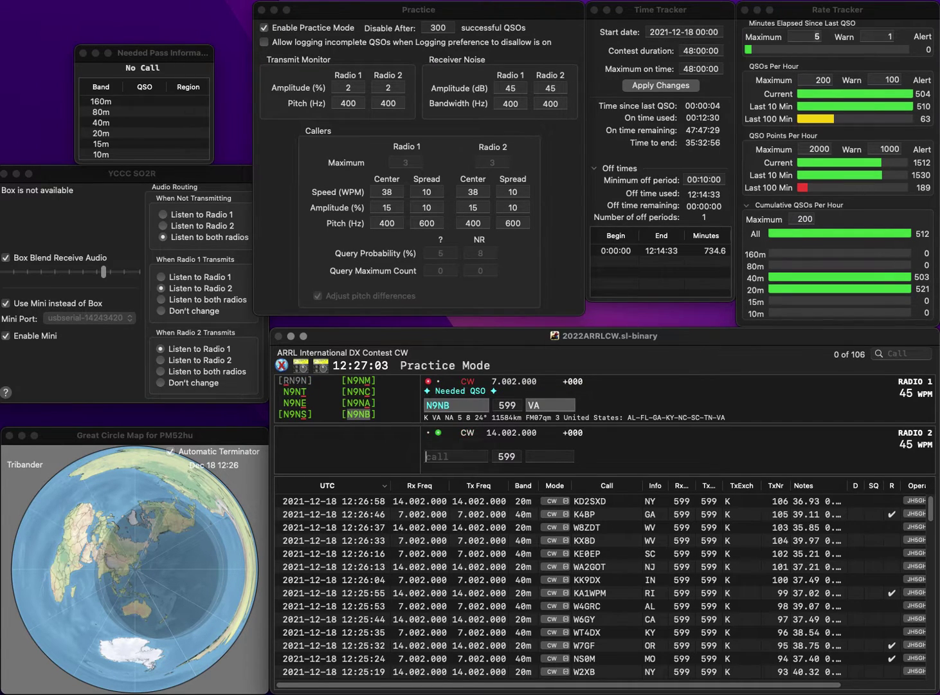
type("N3RZU")
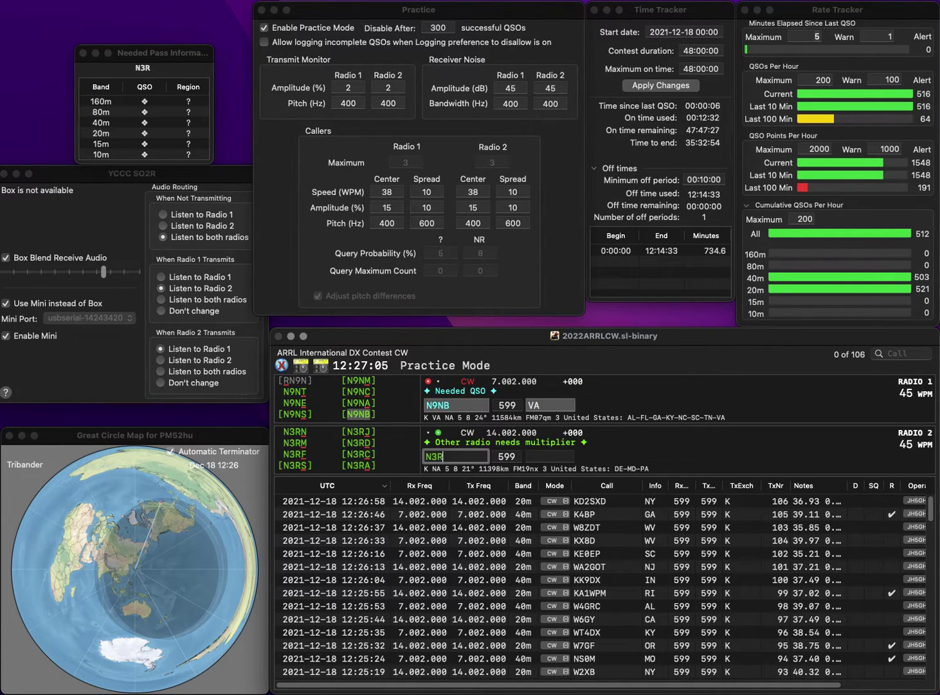
key("Return")
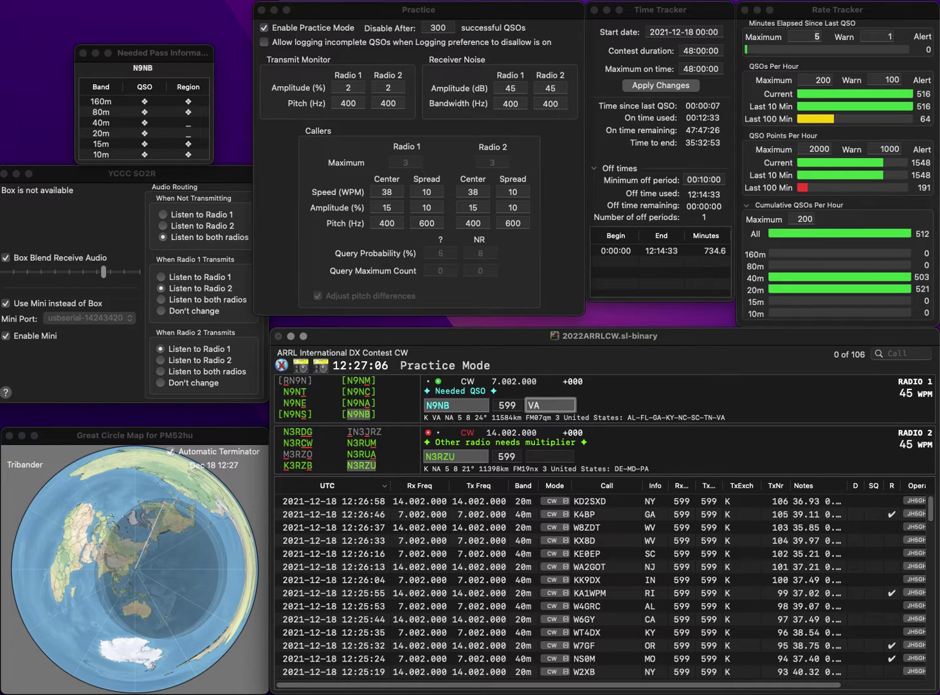
key("Return")
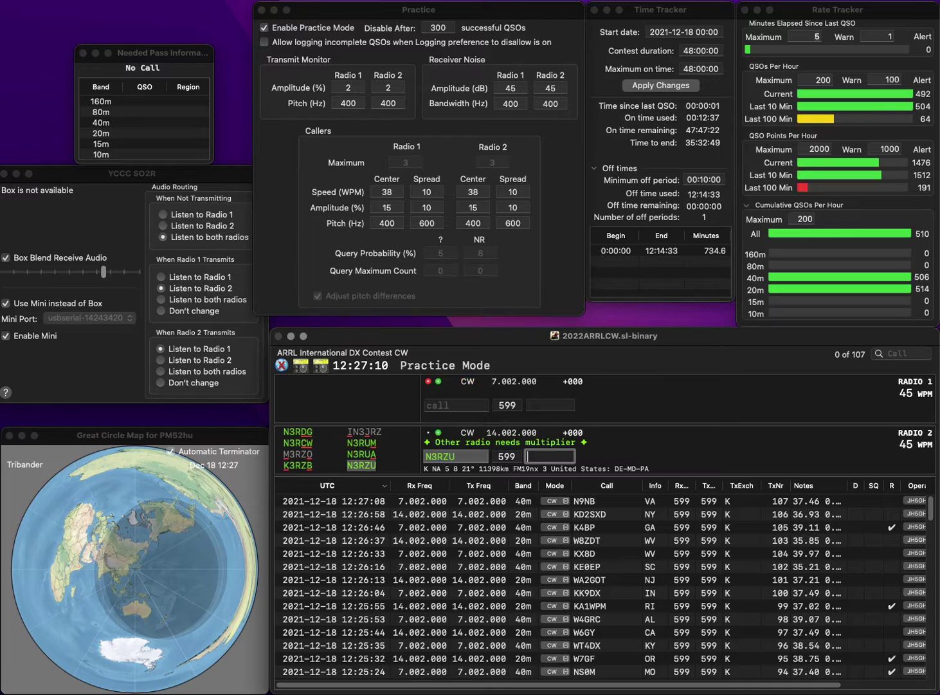
type("PA")
key("Return")
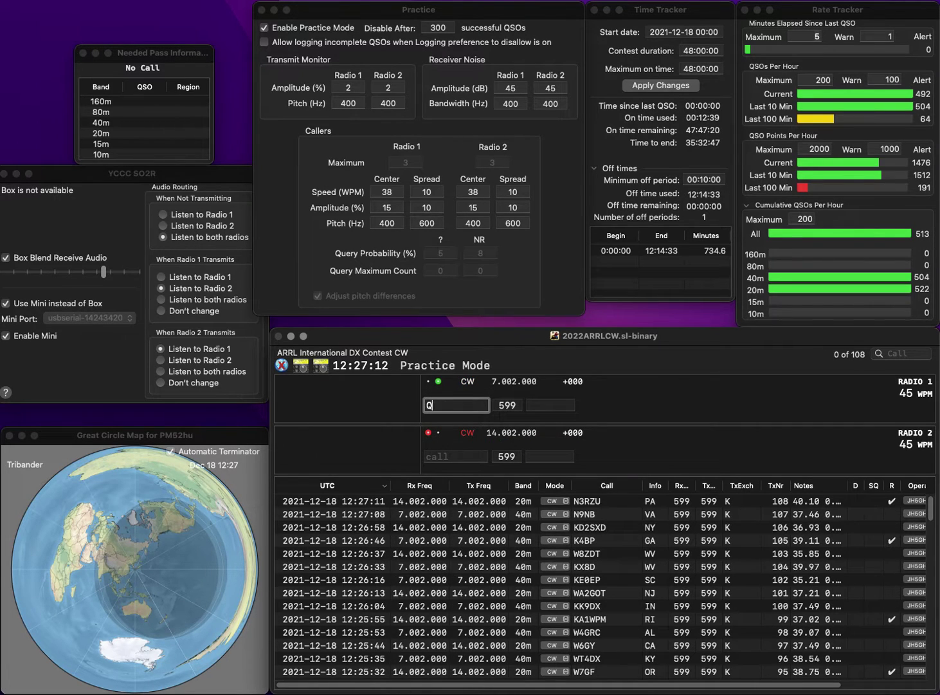
type("4")
key("grave")
type("W")
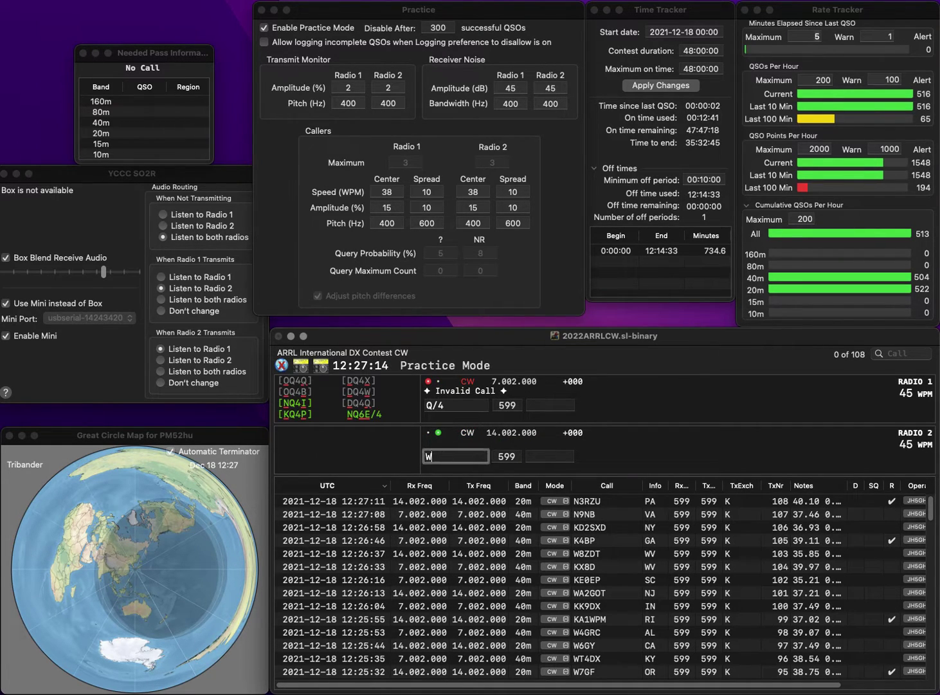
type("4CMG")
key("Return")
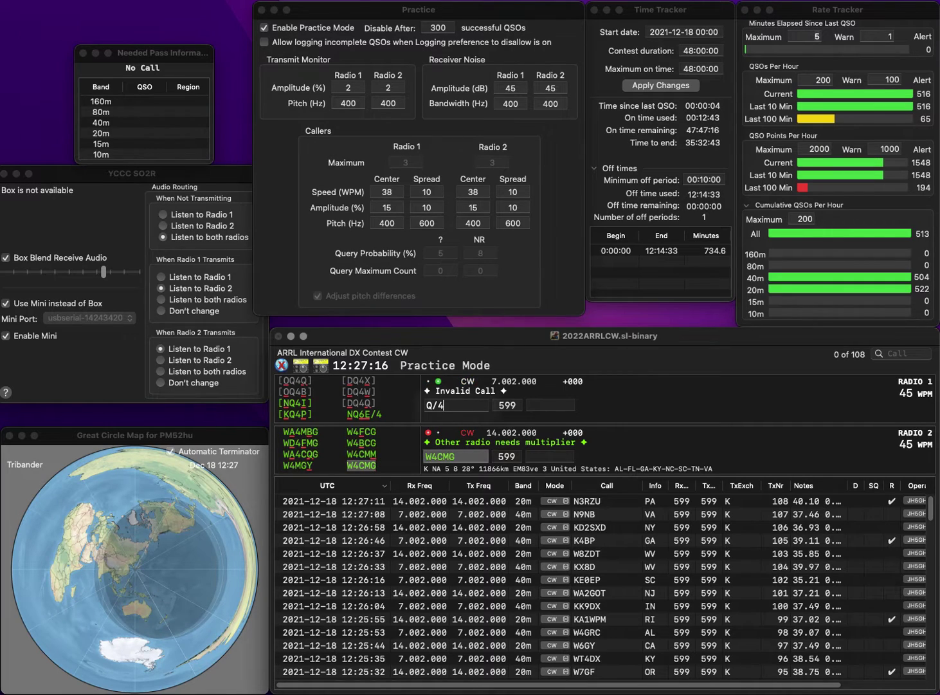
type("NQ6")
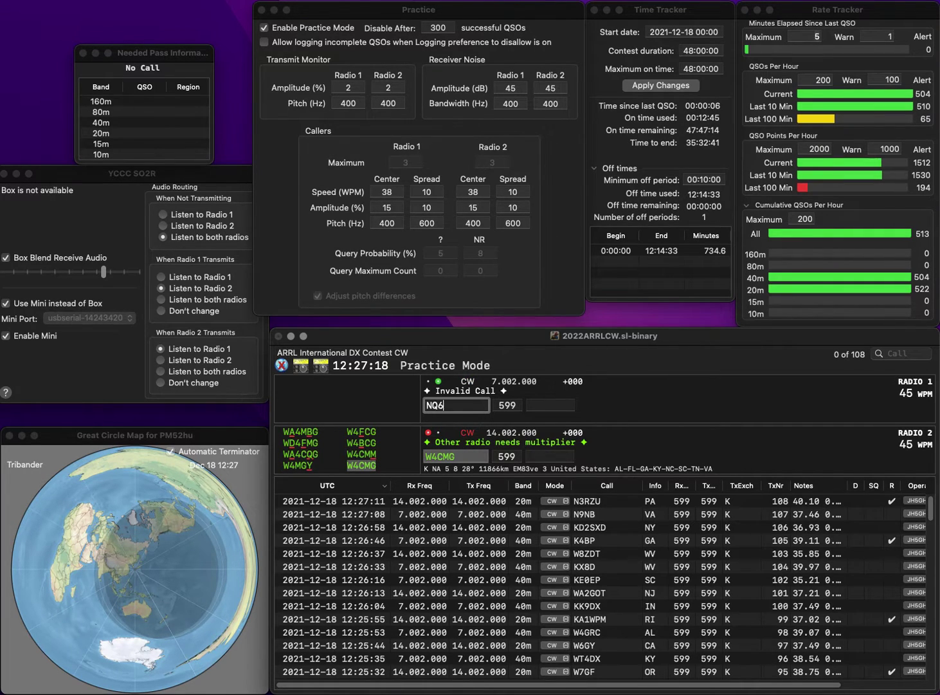
type("E/4")
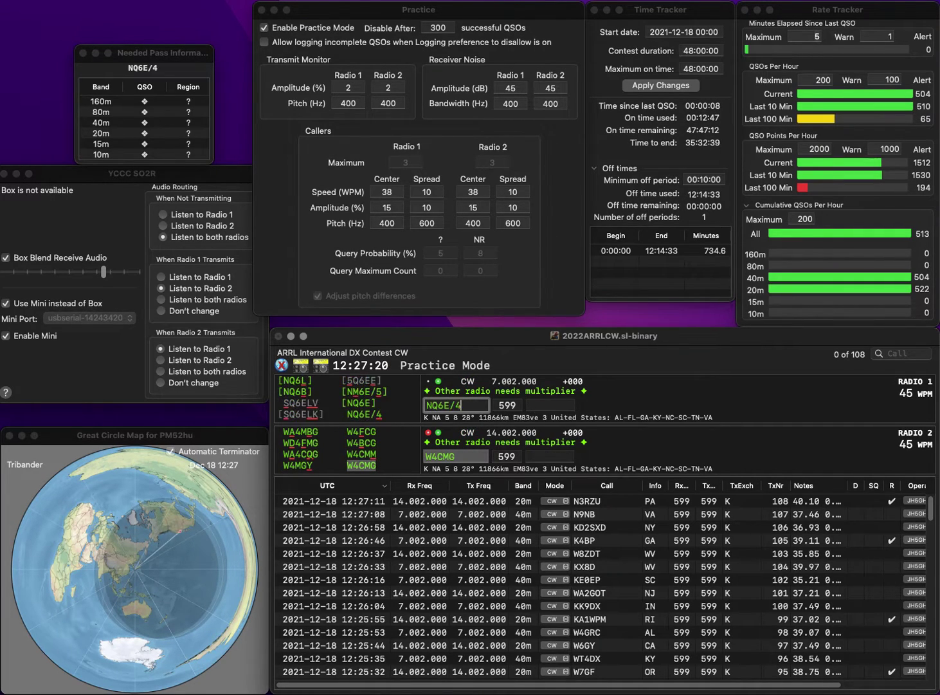
key("Return")
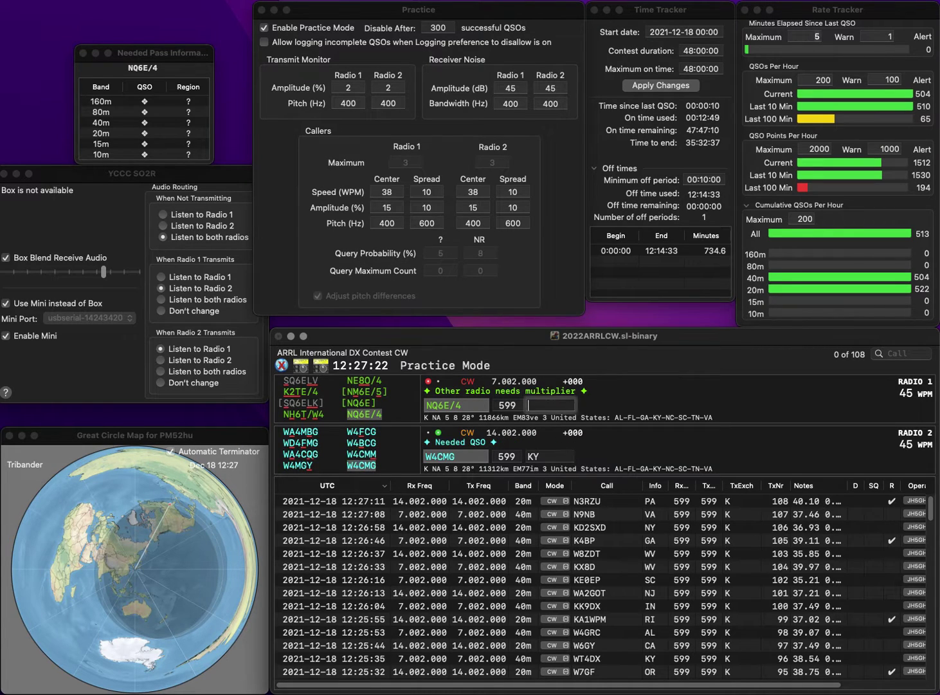
key("Return")
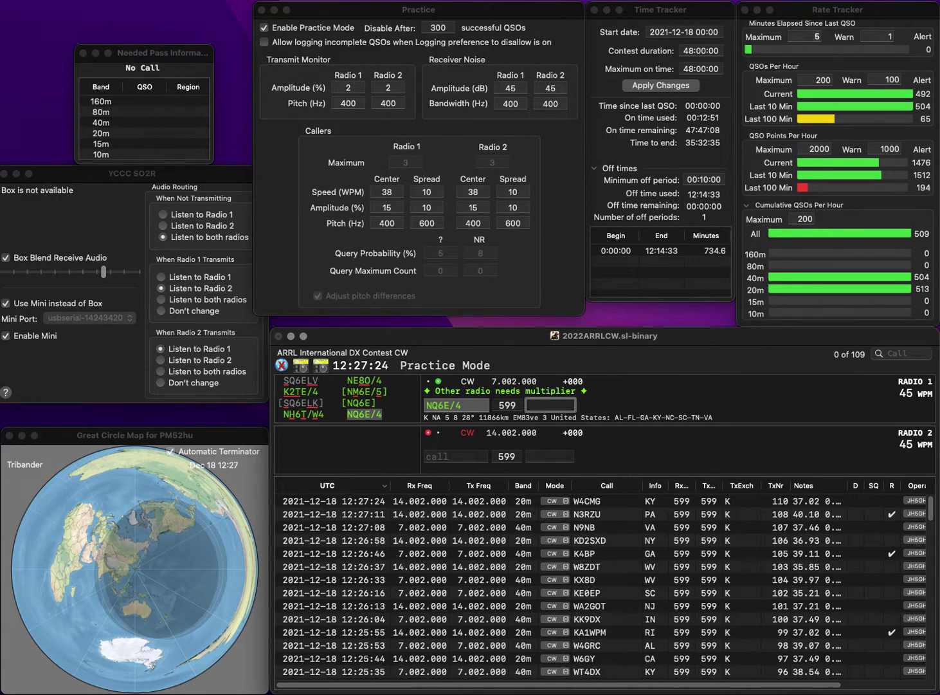
type("AL")
key("Return")
type("NNA7P")
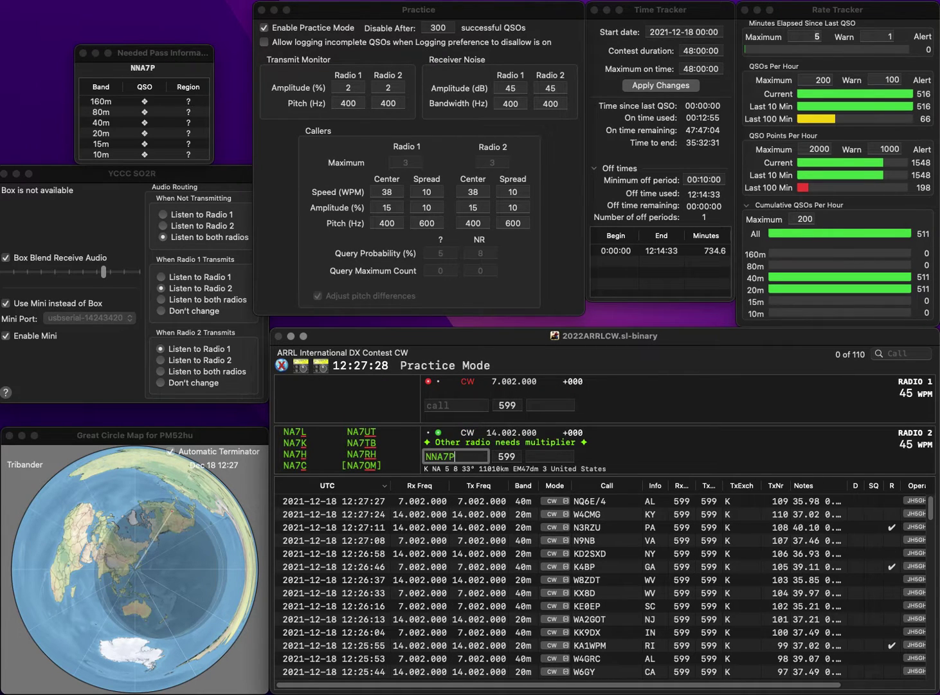
key("Home")
key("Delete")
key("Return")
type("NE")
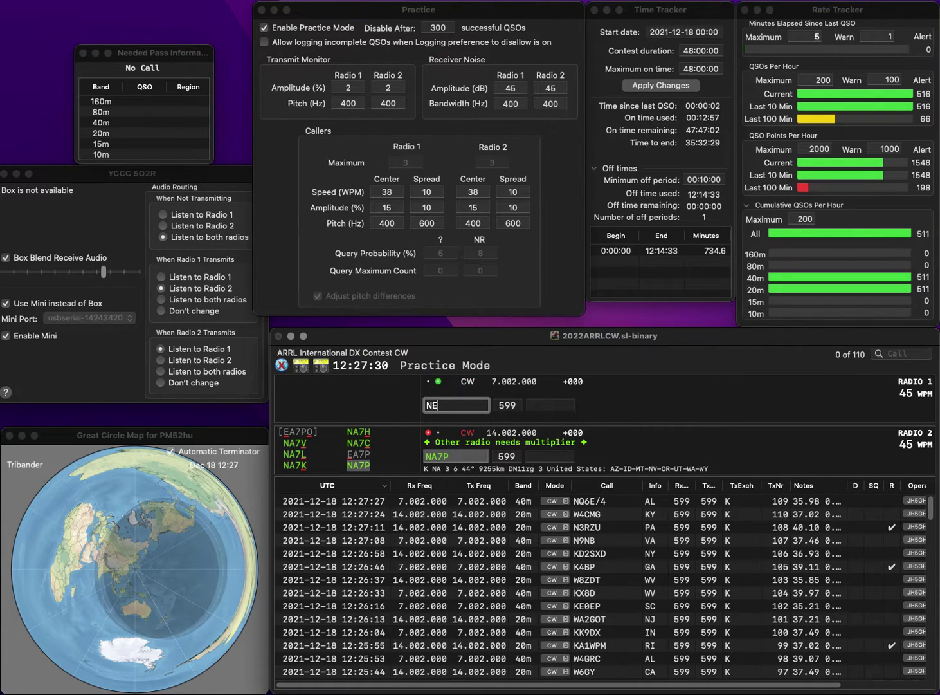
type("5E")
key("Return")
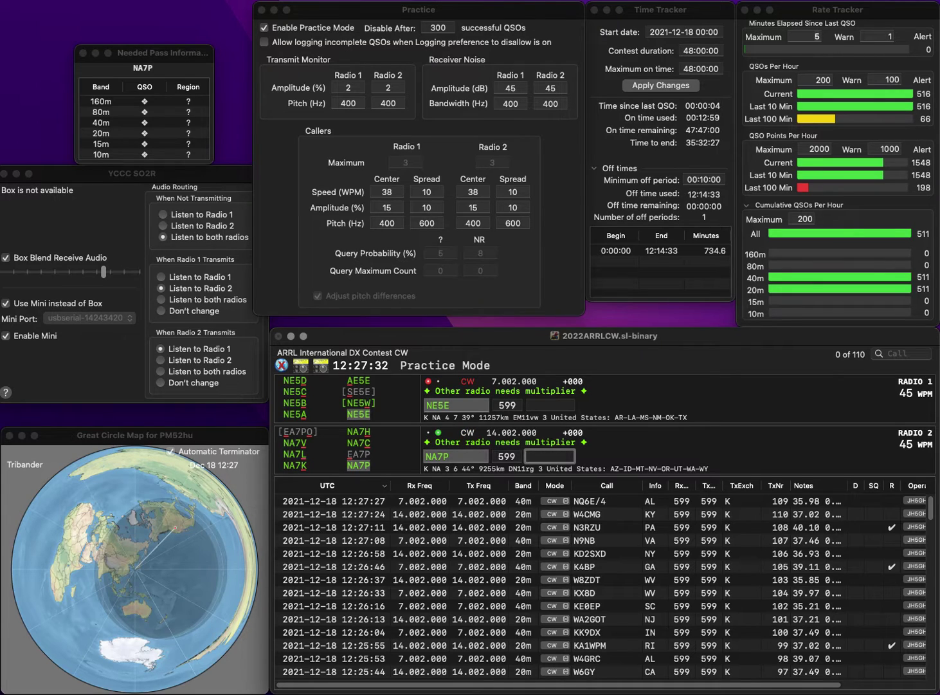
type("NV")
key("Return")
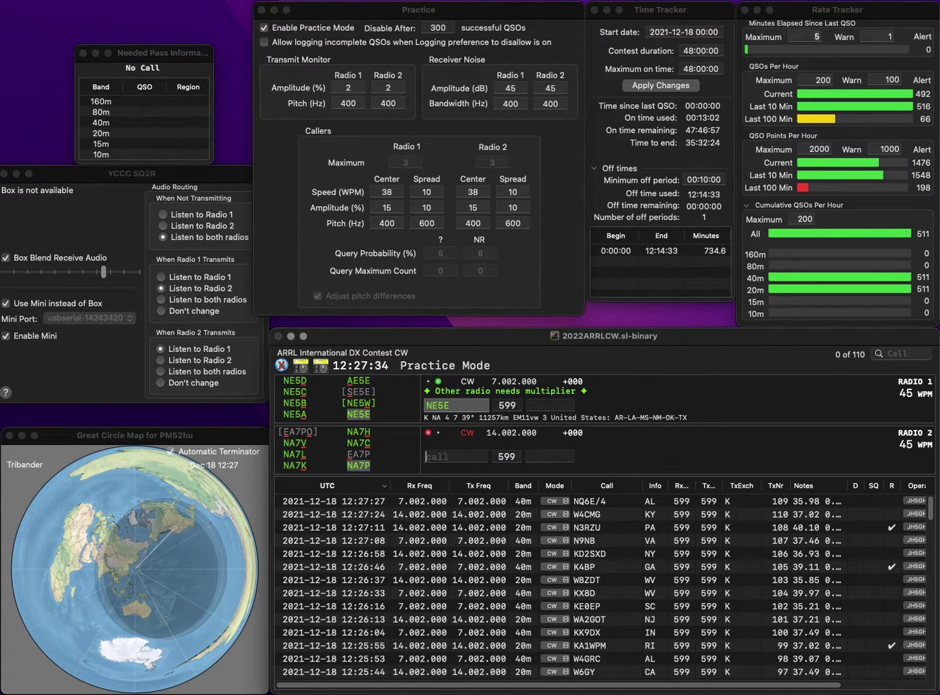
type("MS")
key("Return")
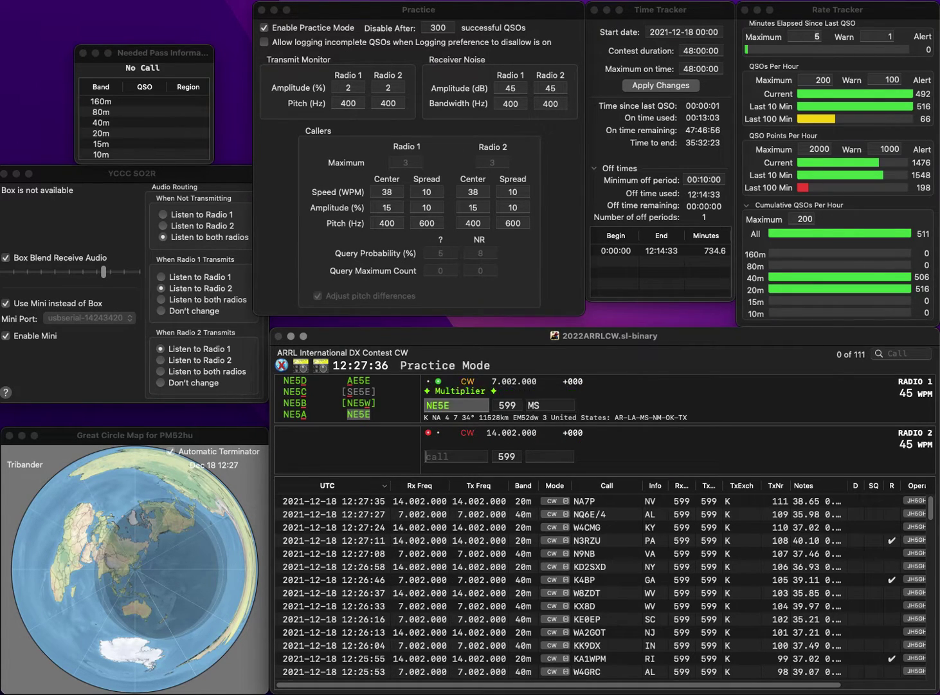
type("K4XD")
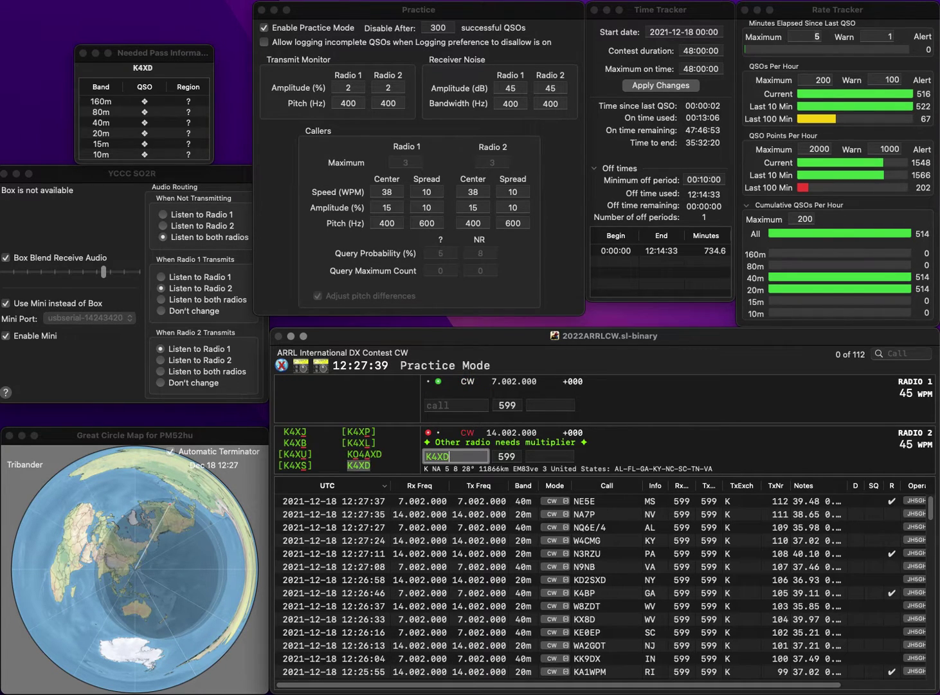
key("Return")
type("K")
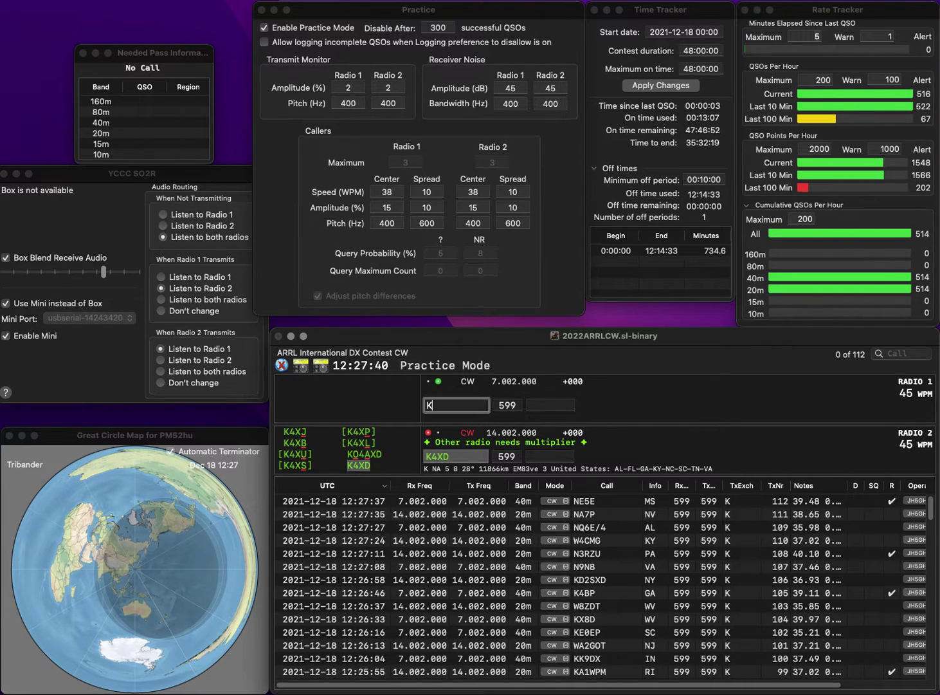
type("F8UN")
key("Tab")
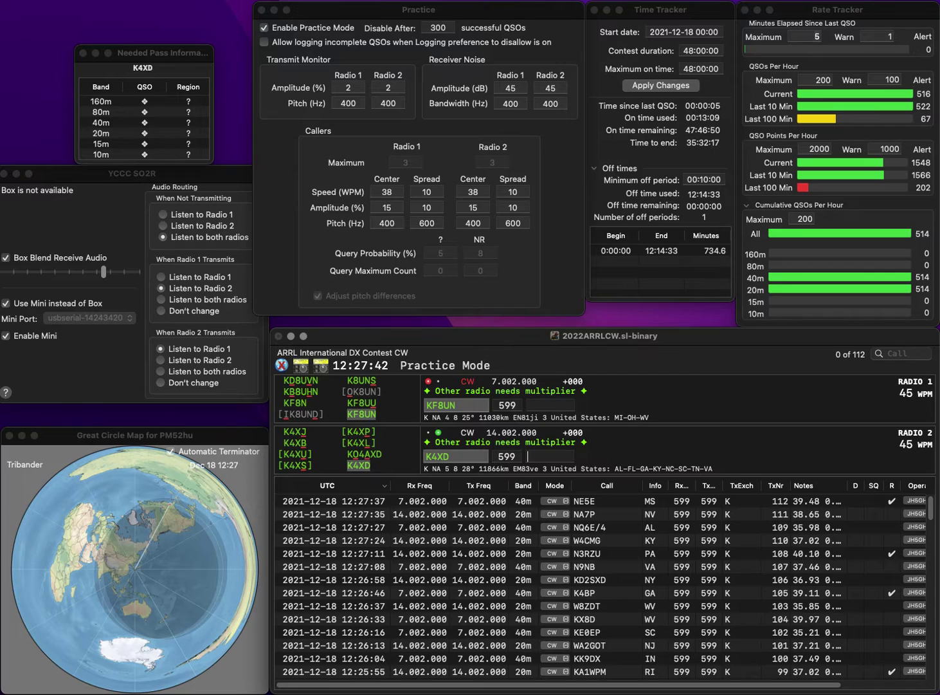
type("ky")
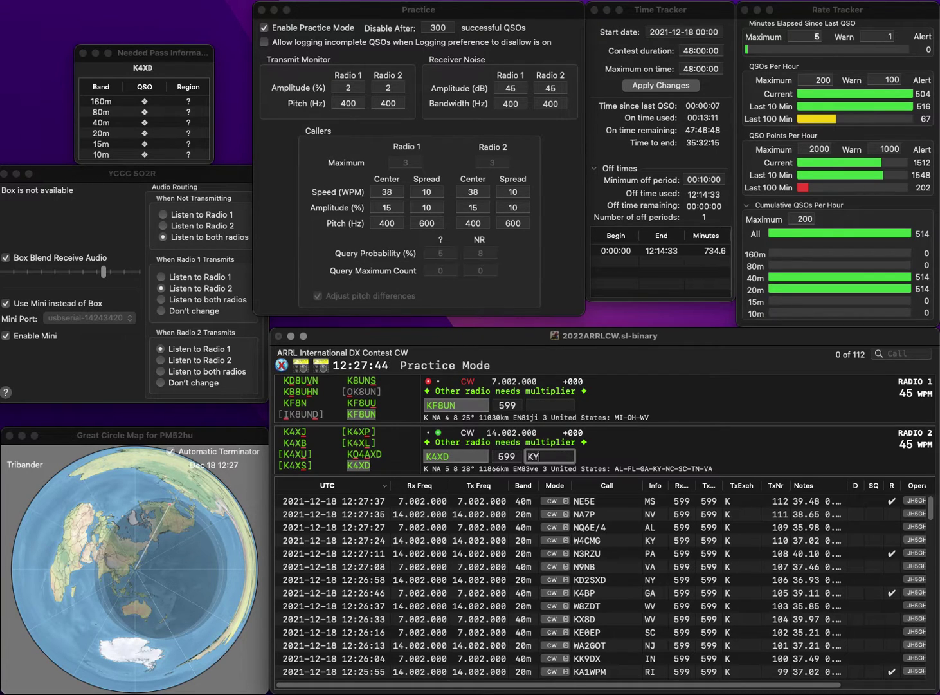
key("Return")
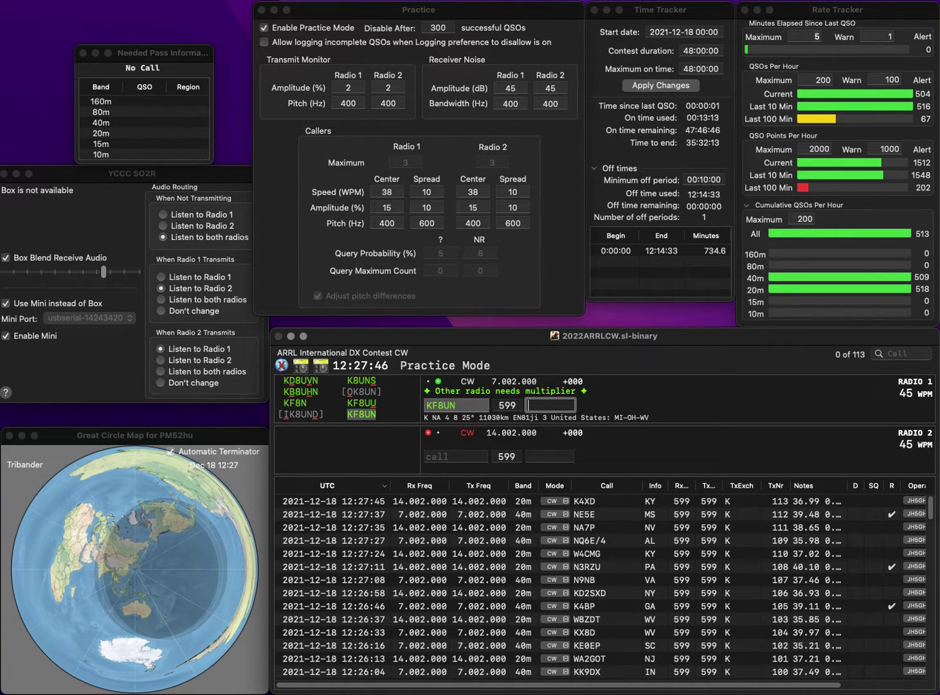
key("Return")
type("k")
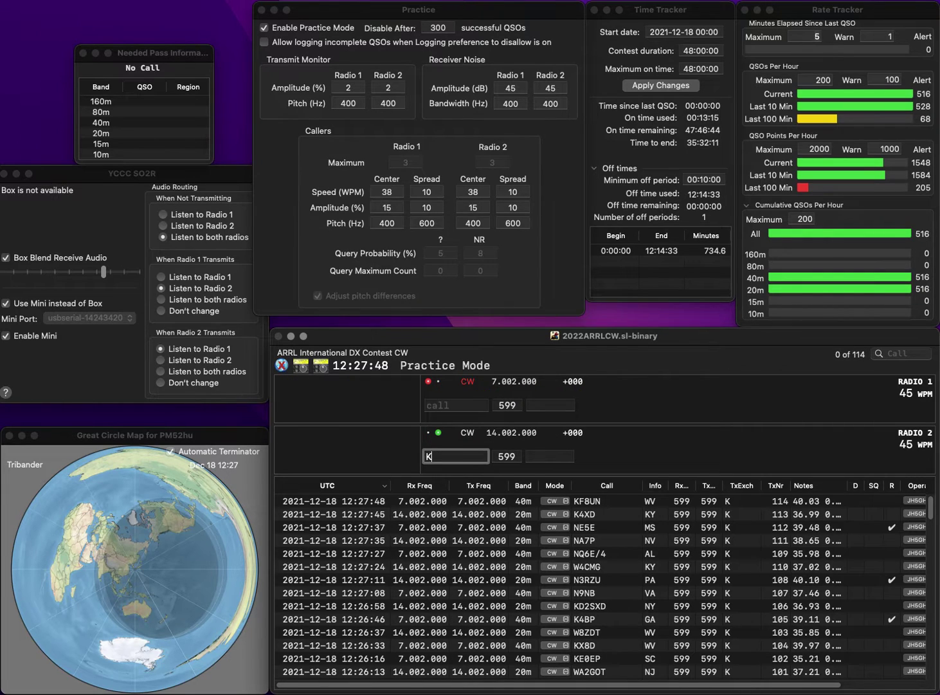
type("8tr")
key("Return")
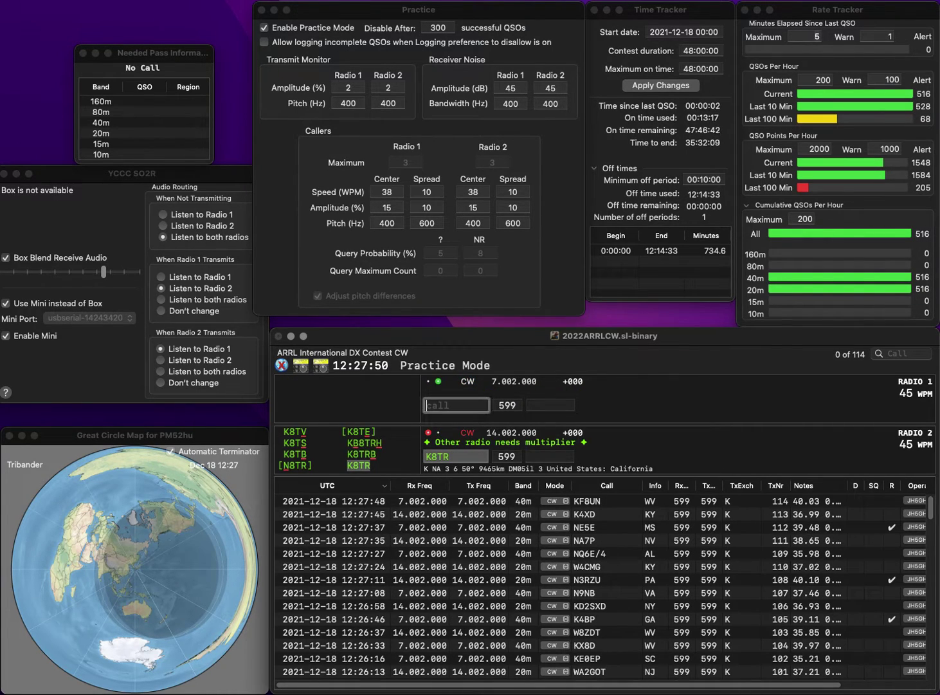
type("aj4ay")
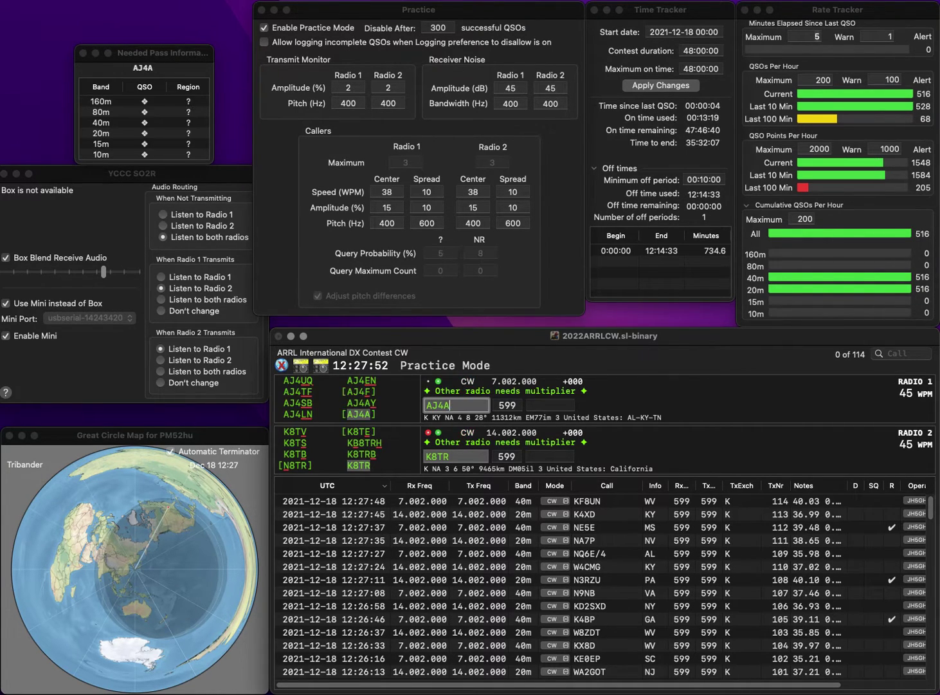
key("Return")
key("Return")
type("k")
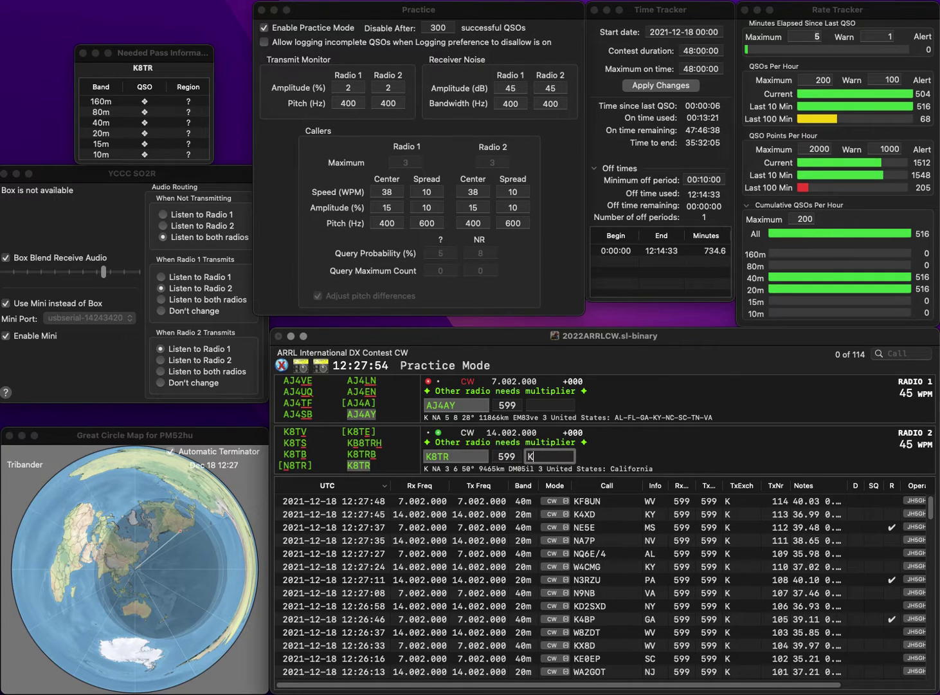
key("BackSpace")
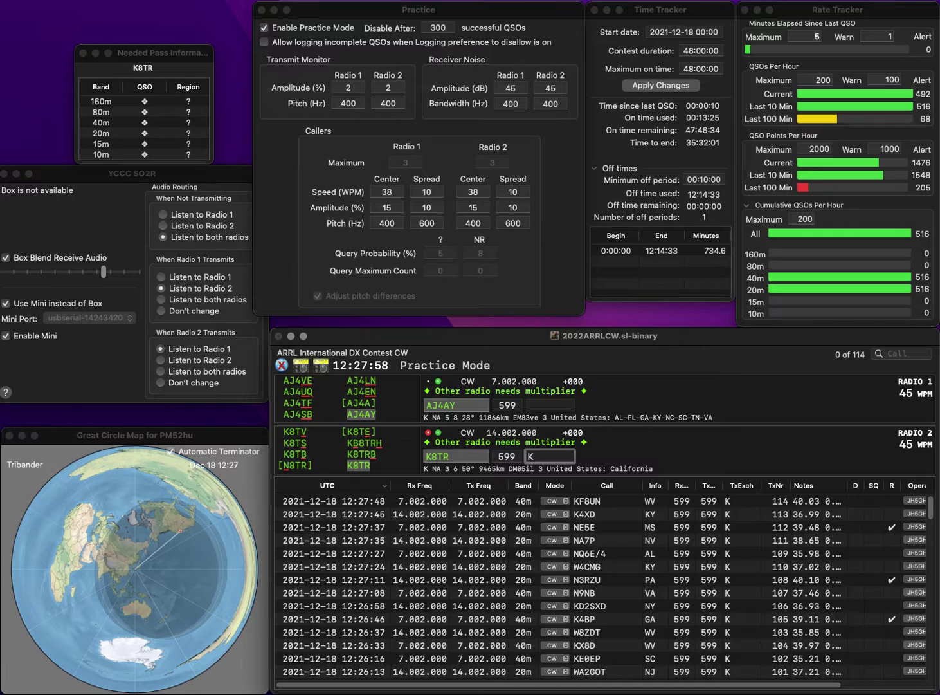
key("BackSpace")
type("CA")
key("Return")
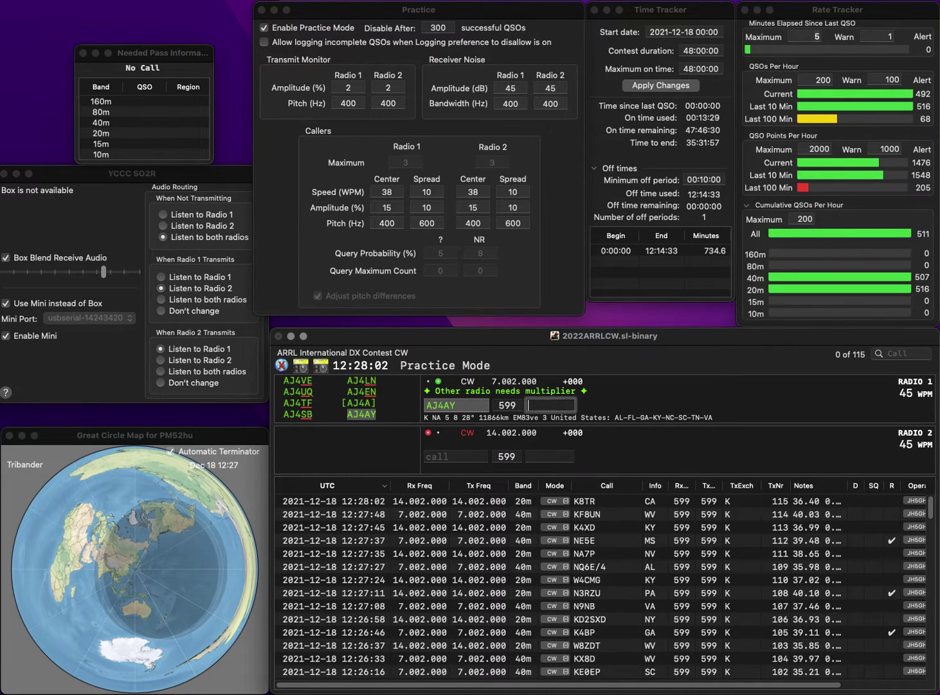
type("NC")
key("Return")
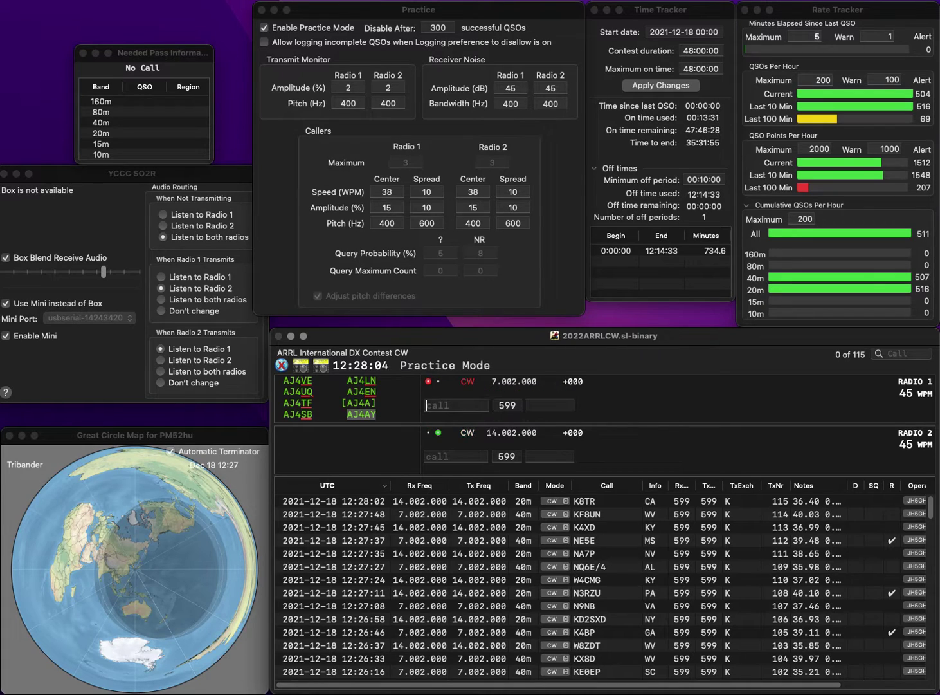
type("WA0ABG")
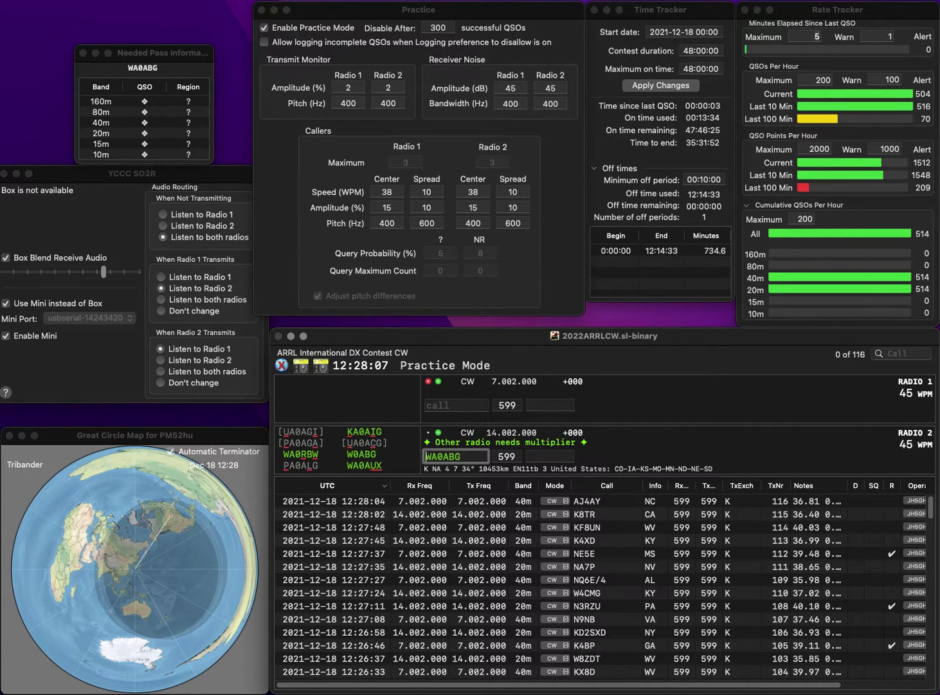
key("Right")
key("Delete")
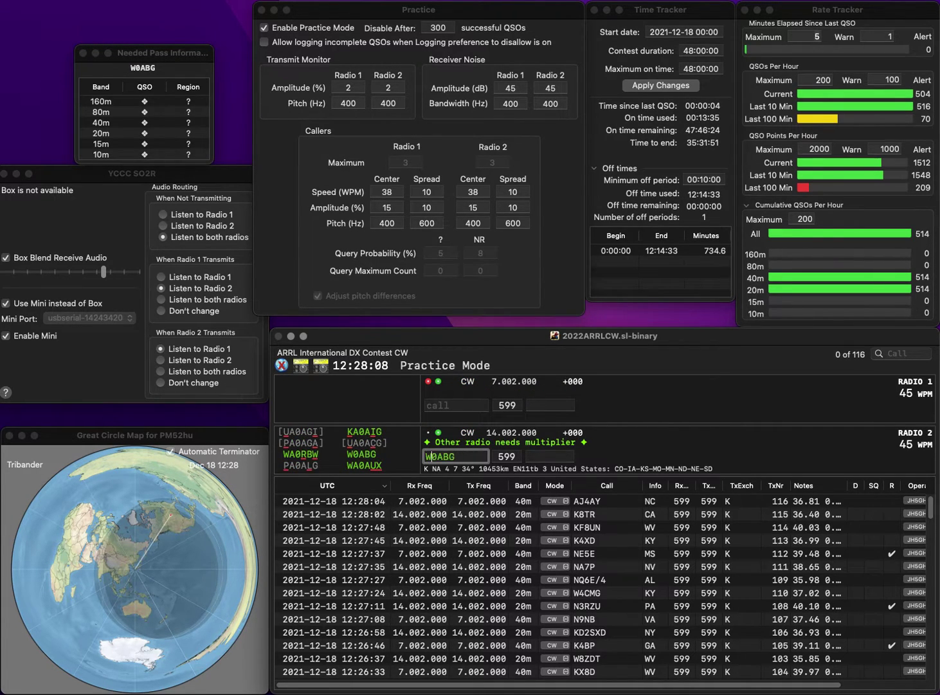
key("Return")
type("A")
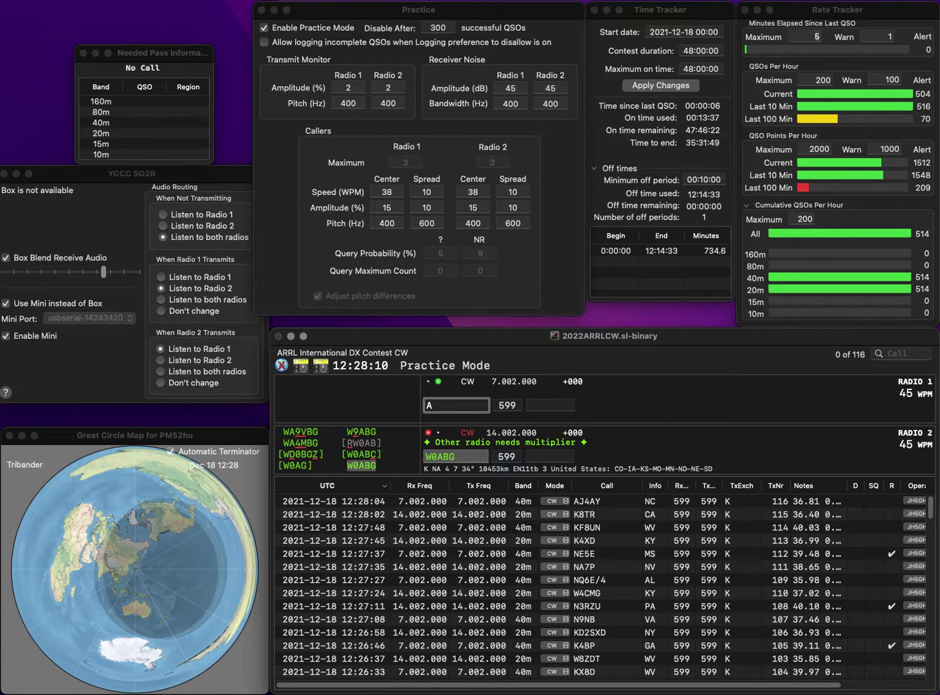
type("G7NE")
key("Return")
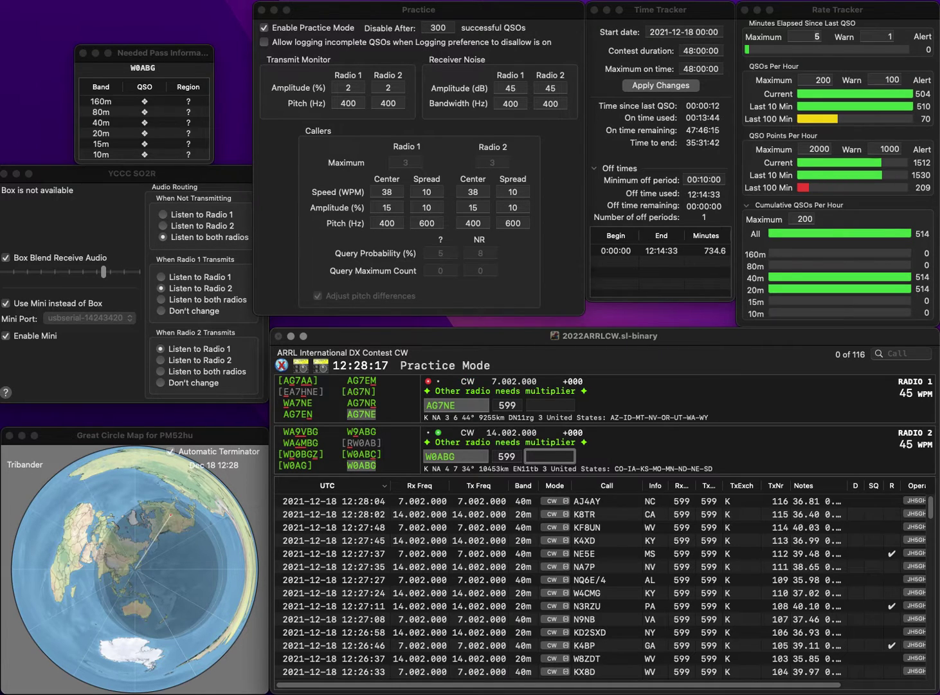
type("O")
key("Return")
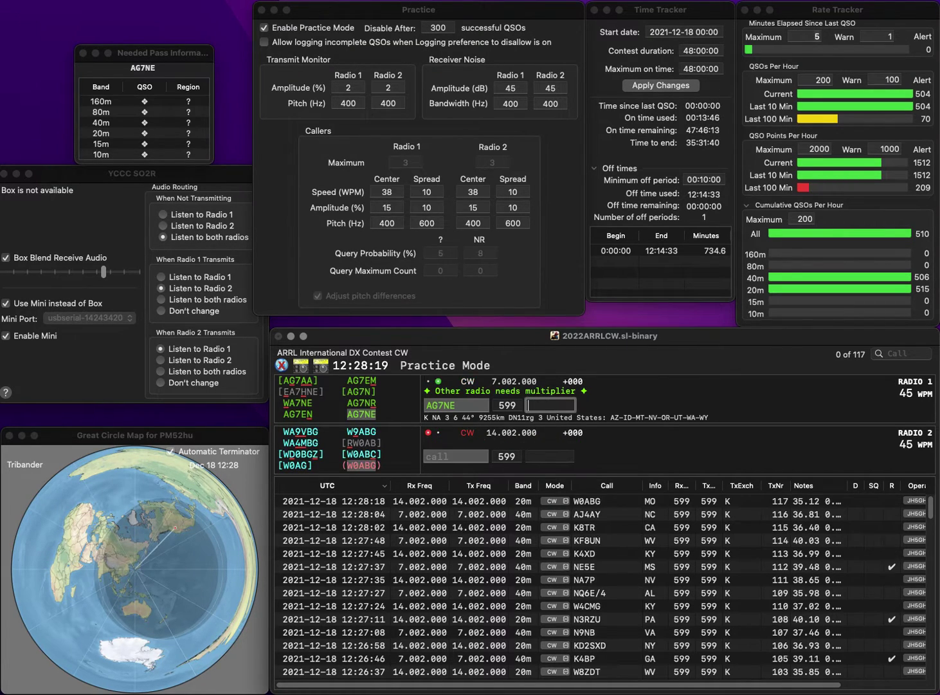
type("AZ")
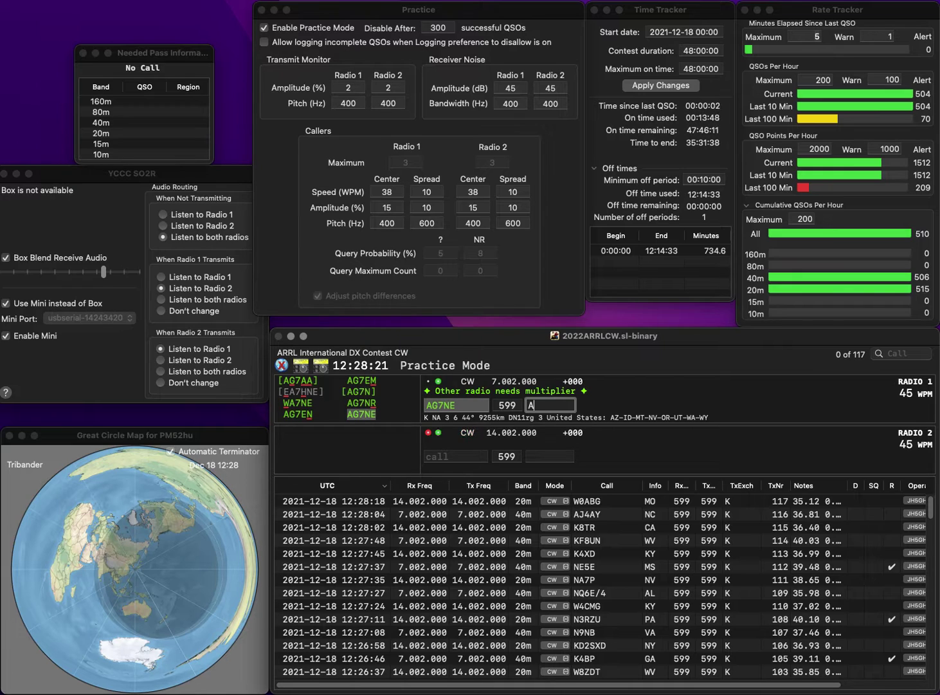
key("Return")
type("ARX")
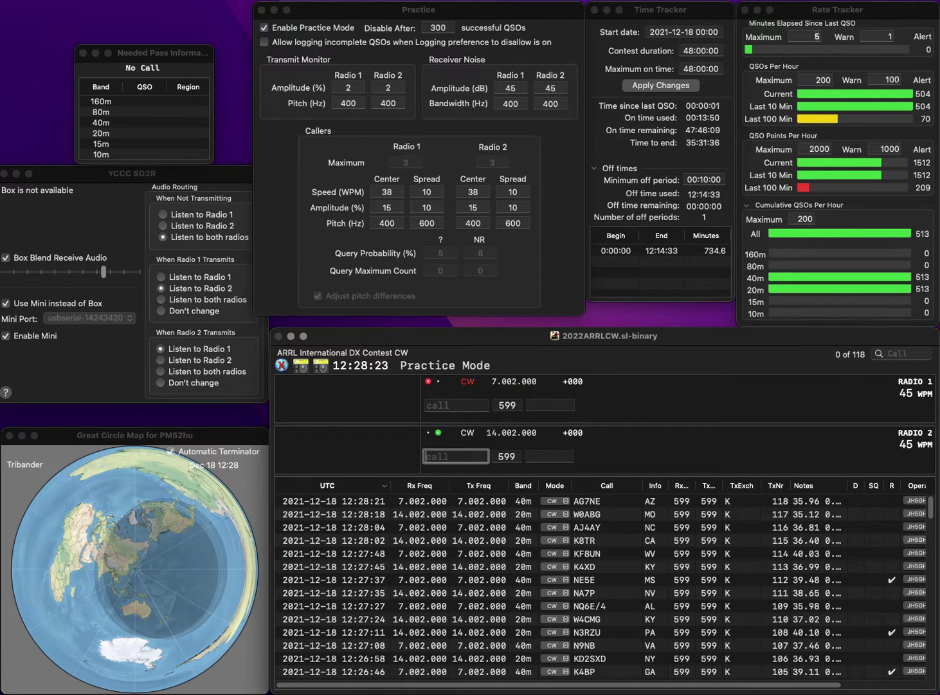
key("Return")
type("WA3GM")
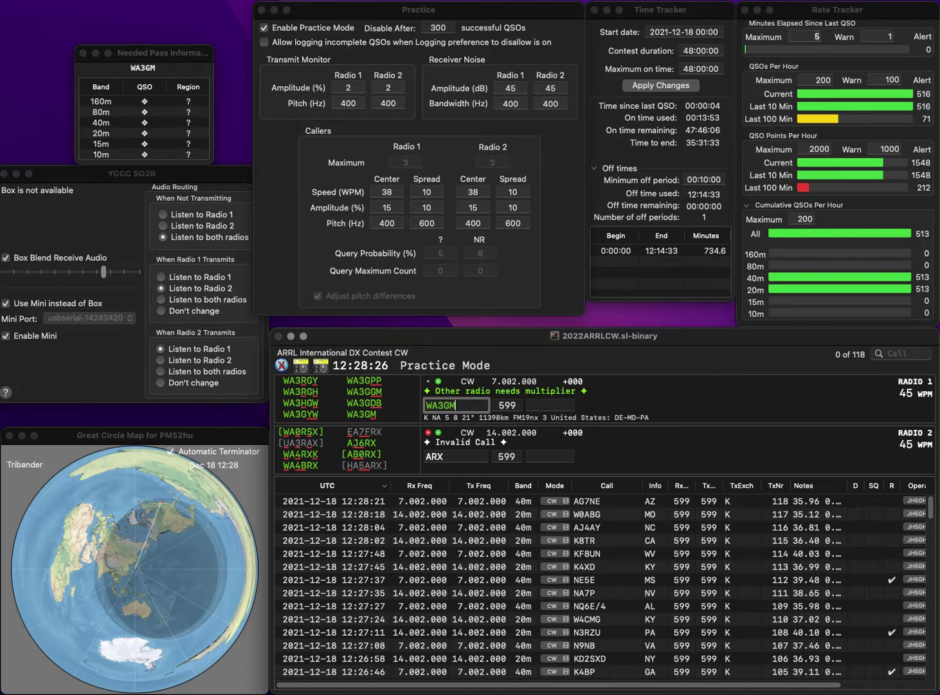
key("Return")
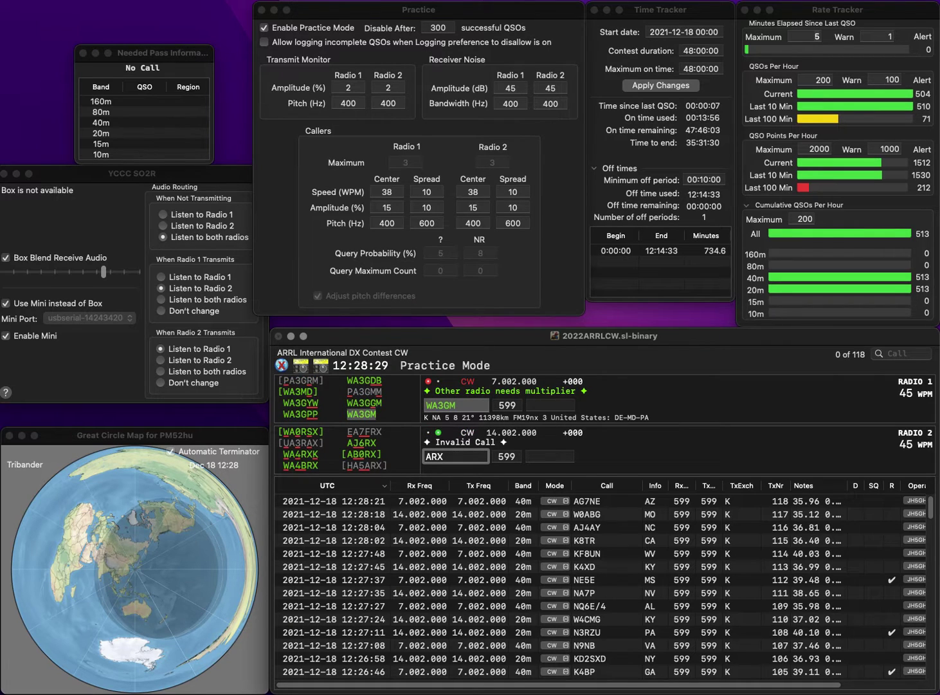
key("BackSpace")
type("O")
key("Home")
type("K1")
key("Return")
key("Tab")
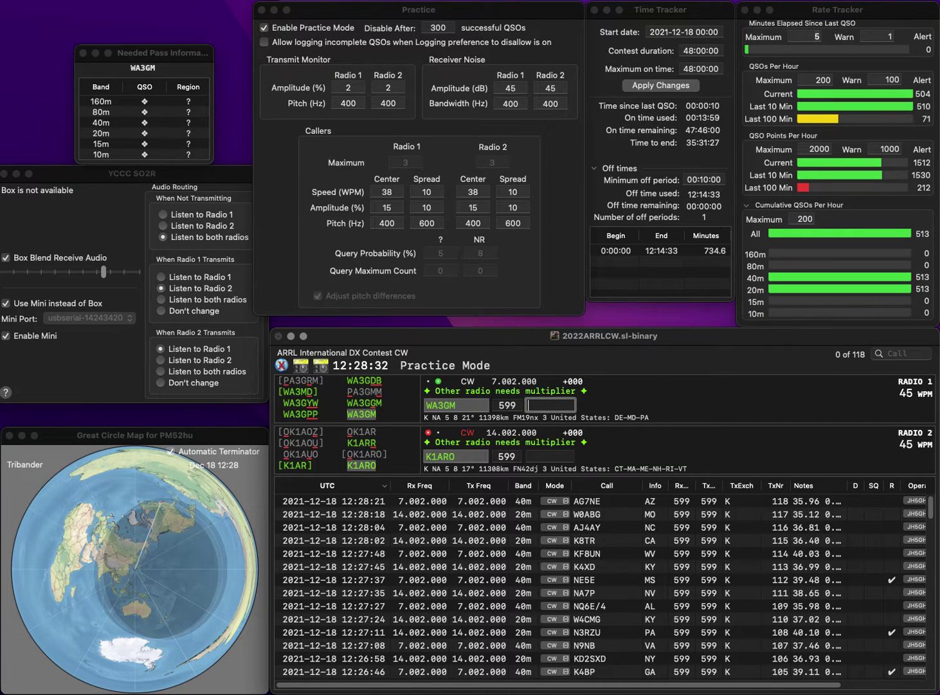
type("AA")
key("Return")
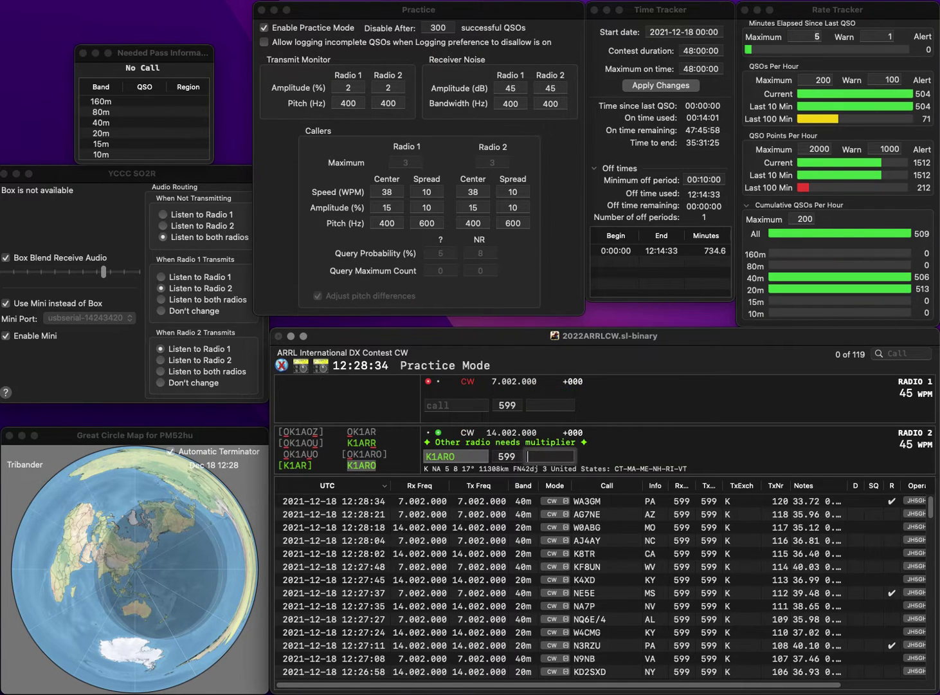
type("RI")
key("Return")
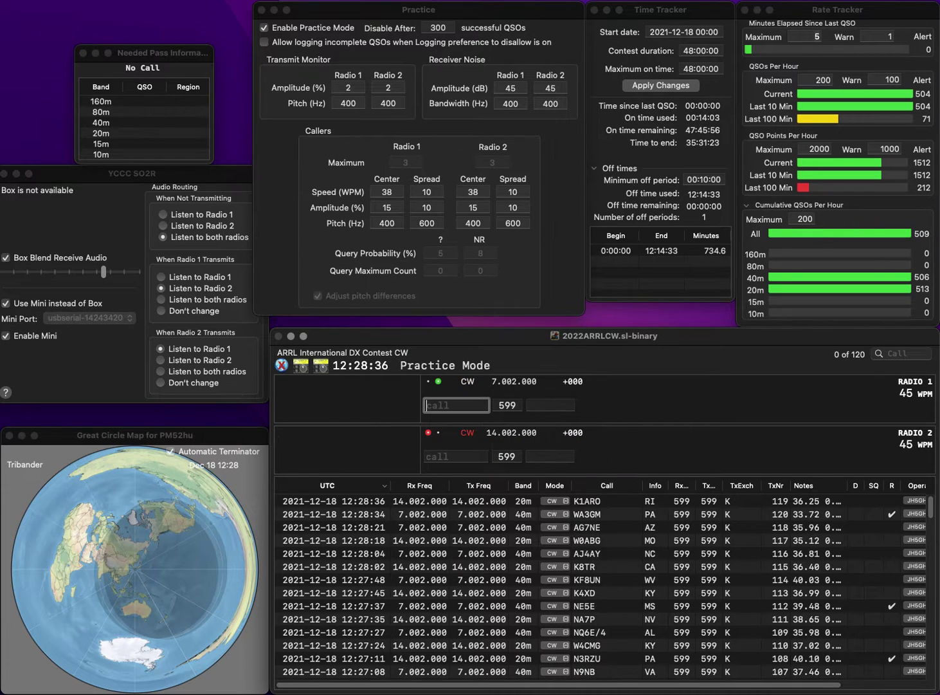
Step: Call N7YA and KD2EFR, logging them with NV and NJ
type("N7YA")
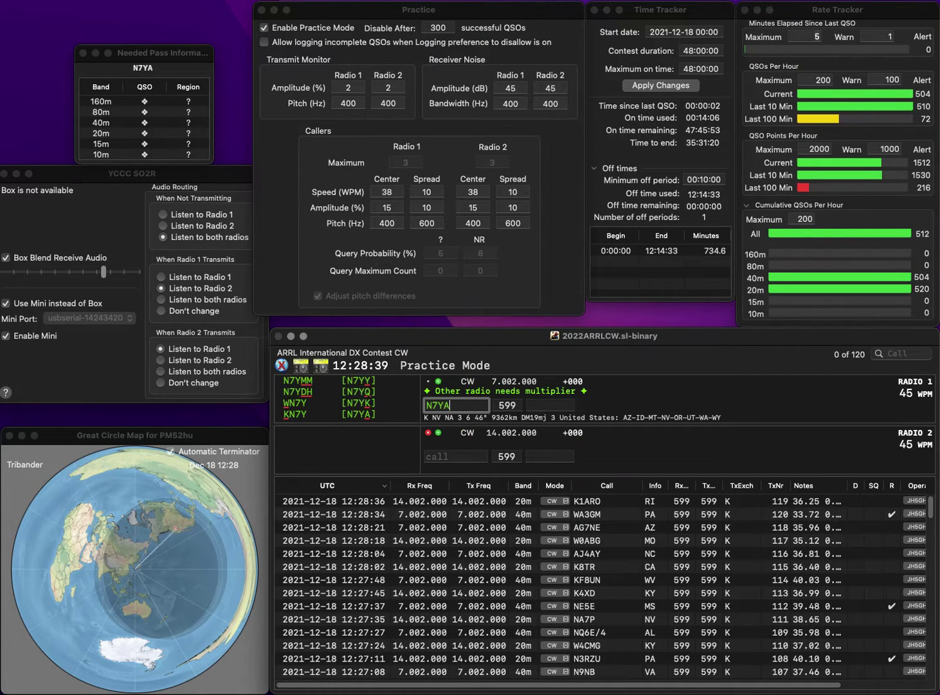
key("Return")
type("KD2")
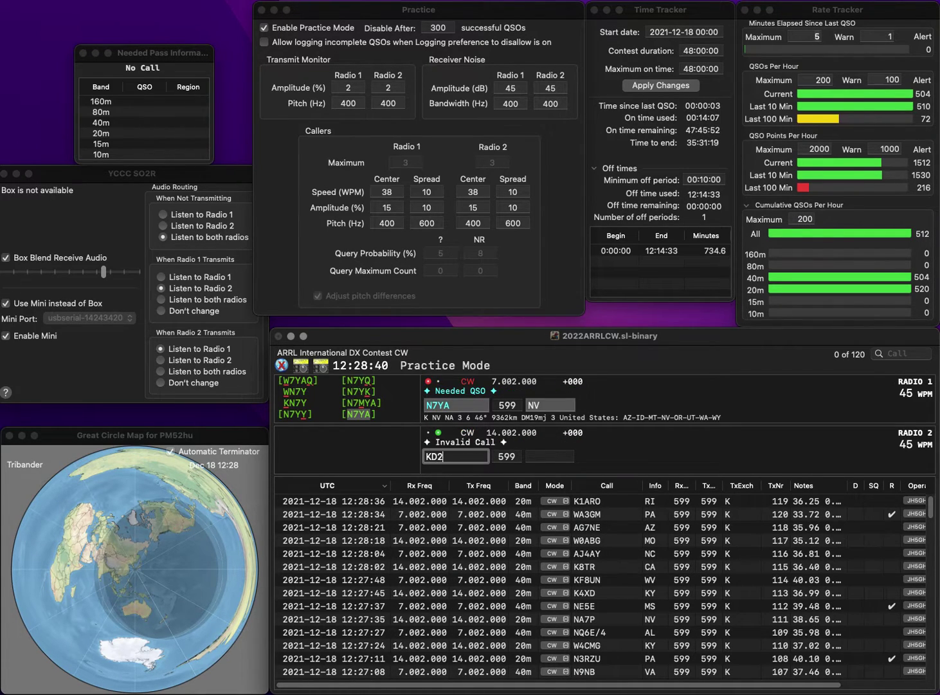
type("EFR")
key("Return")
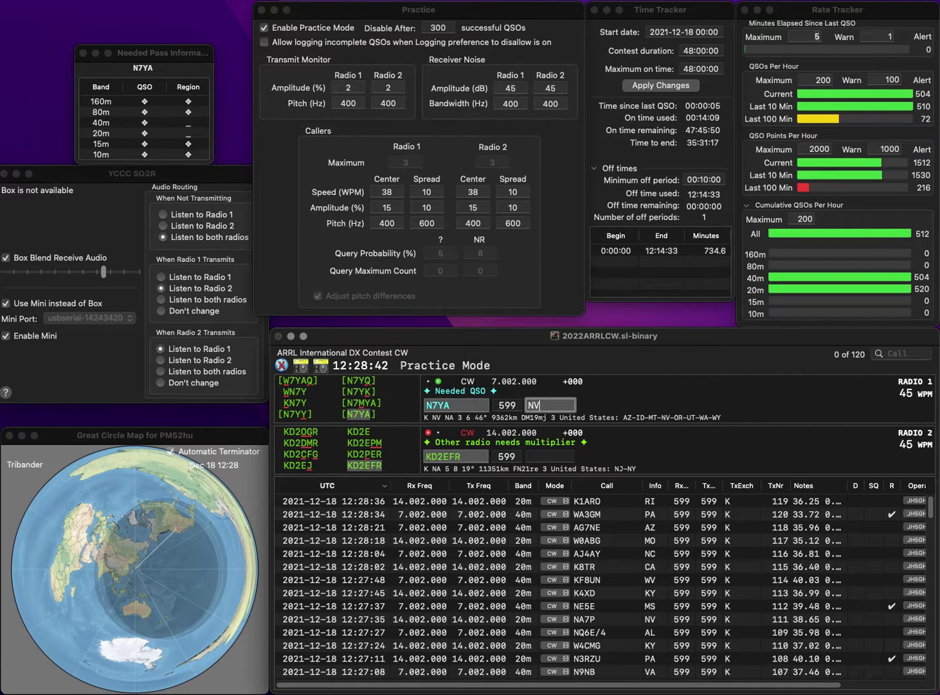
key("Return")
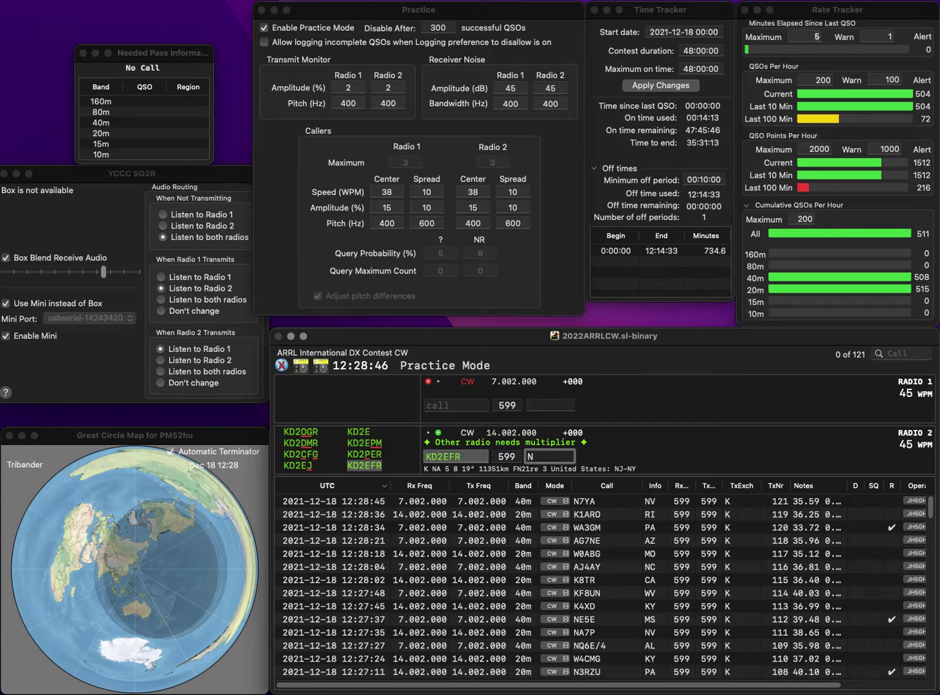
key("Return")
type("W")
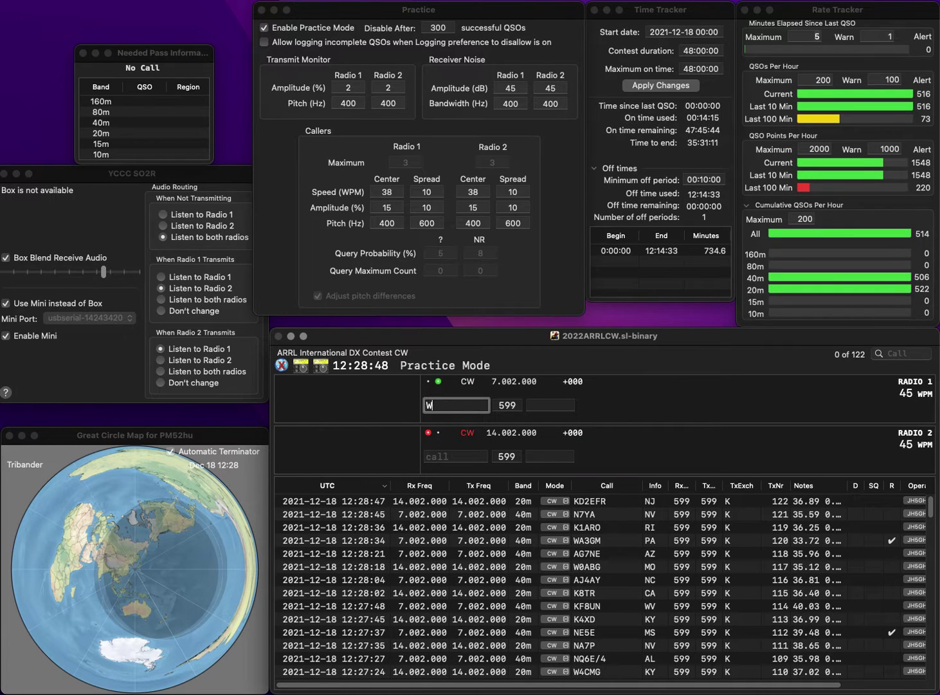
type("0WTN")
key("Return")
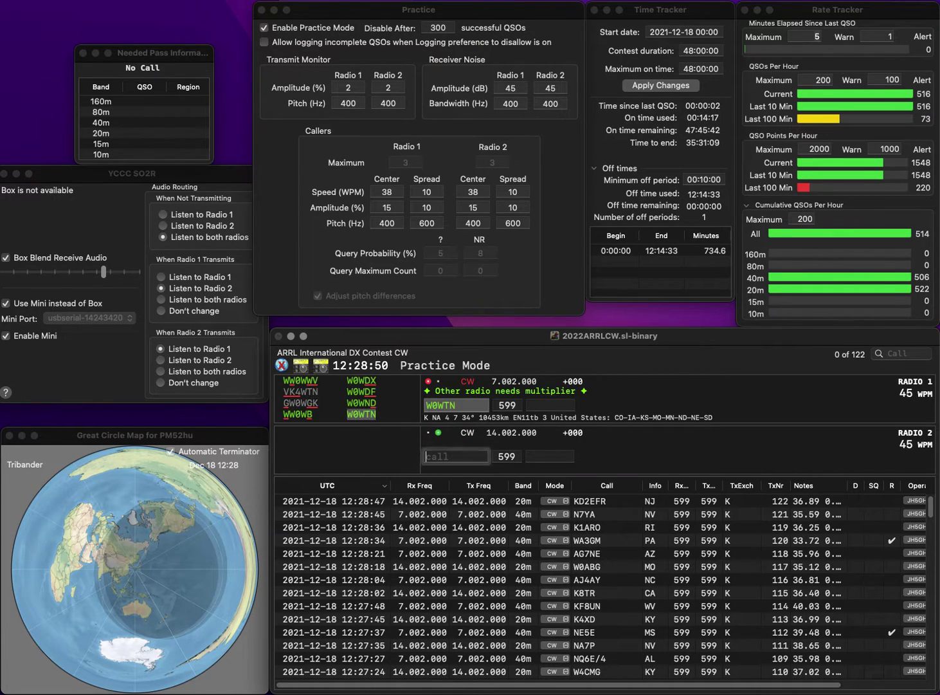
type("NM4M")
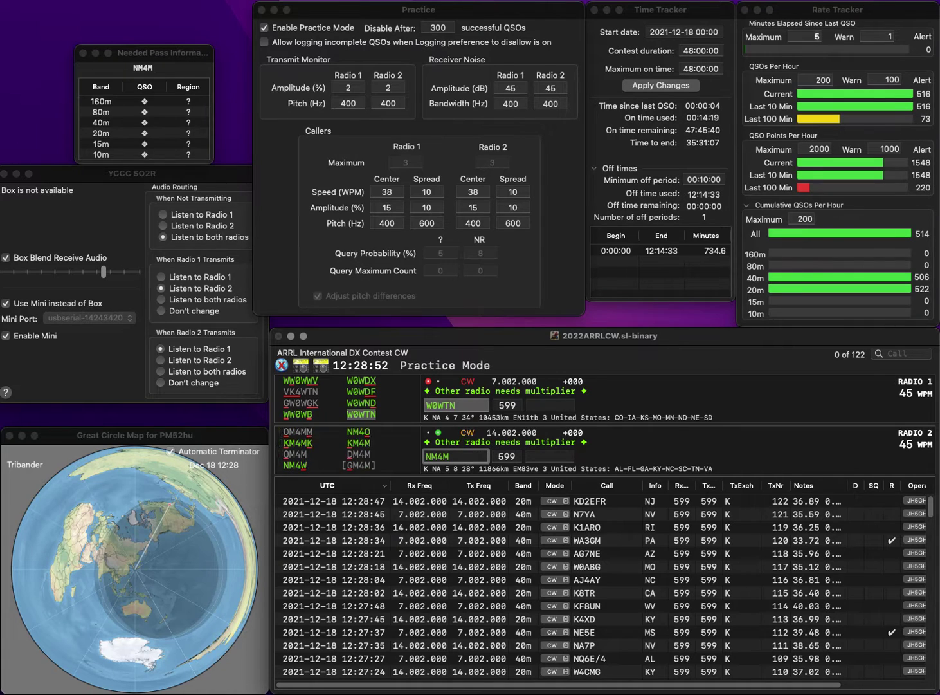
key("Return")
key("Tab")
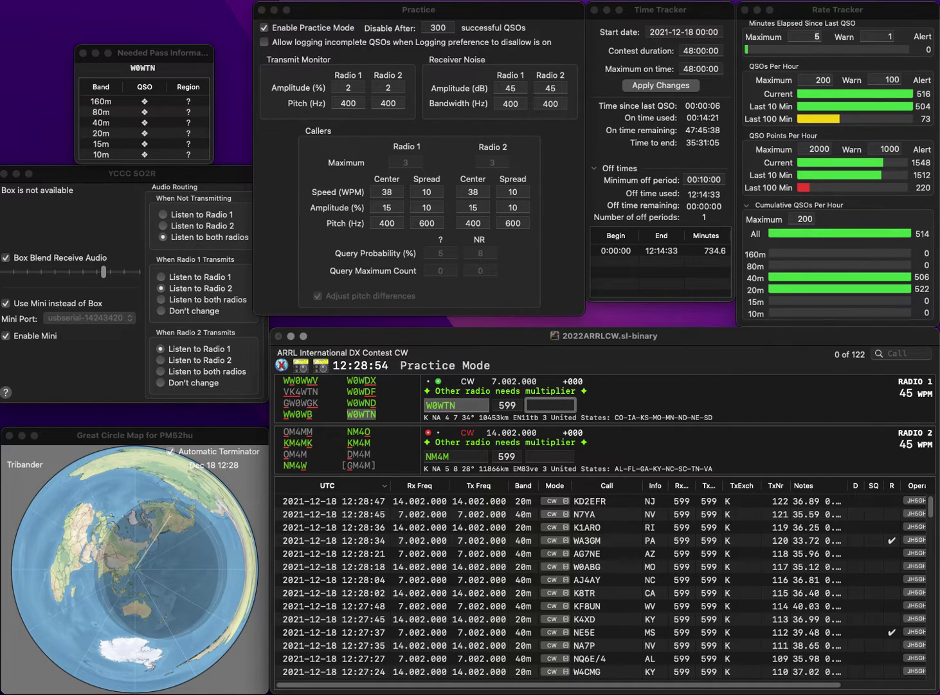
key("Return")
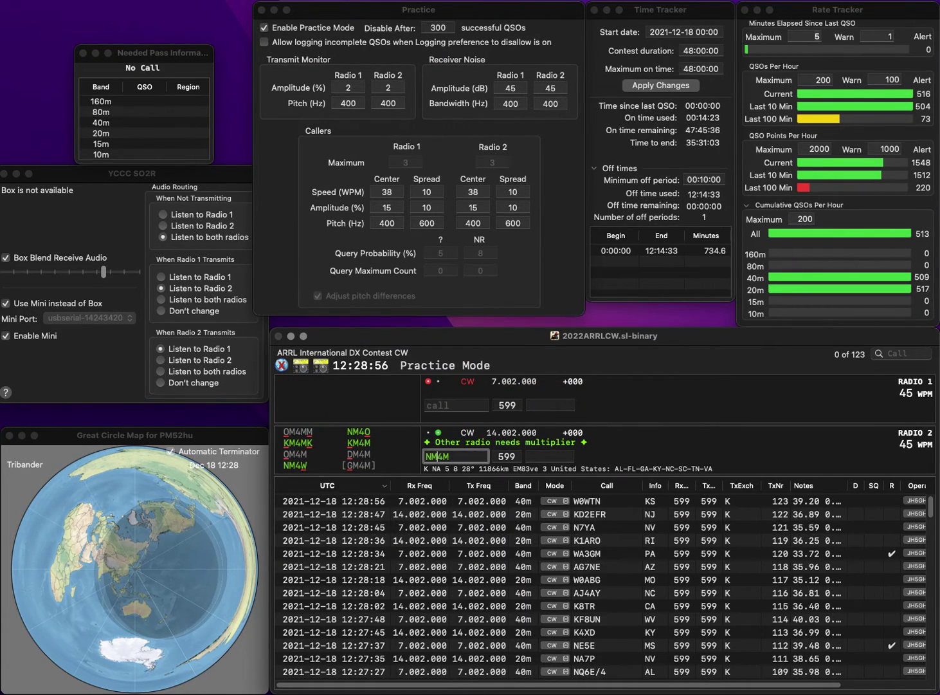
key("Left")
key("Left")
type("5")
key("Delete")
key("Return")
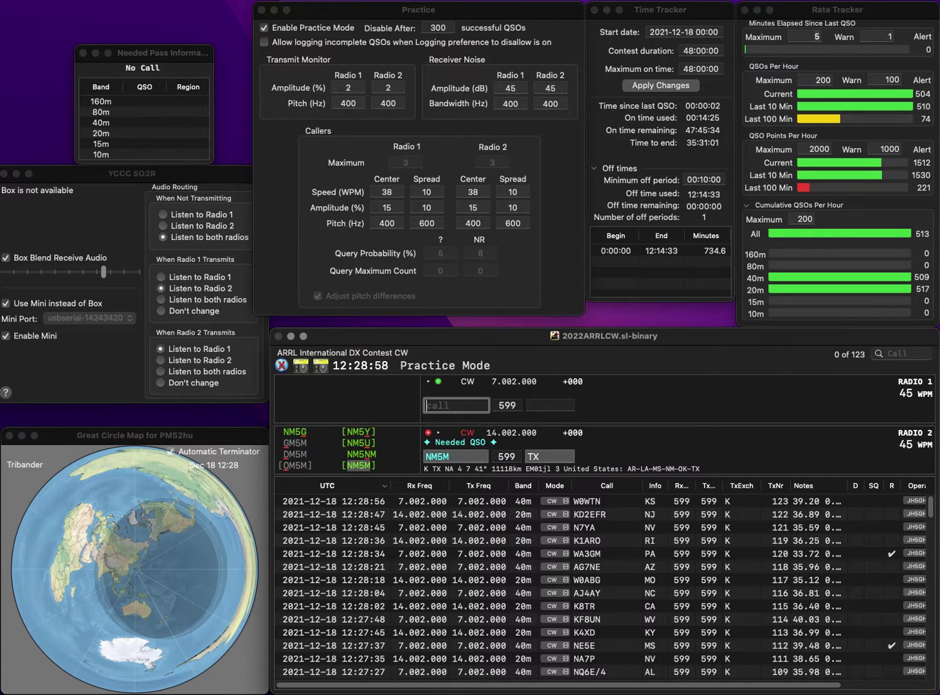
type("N8")
key("Return")
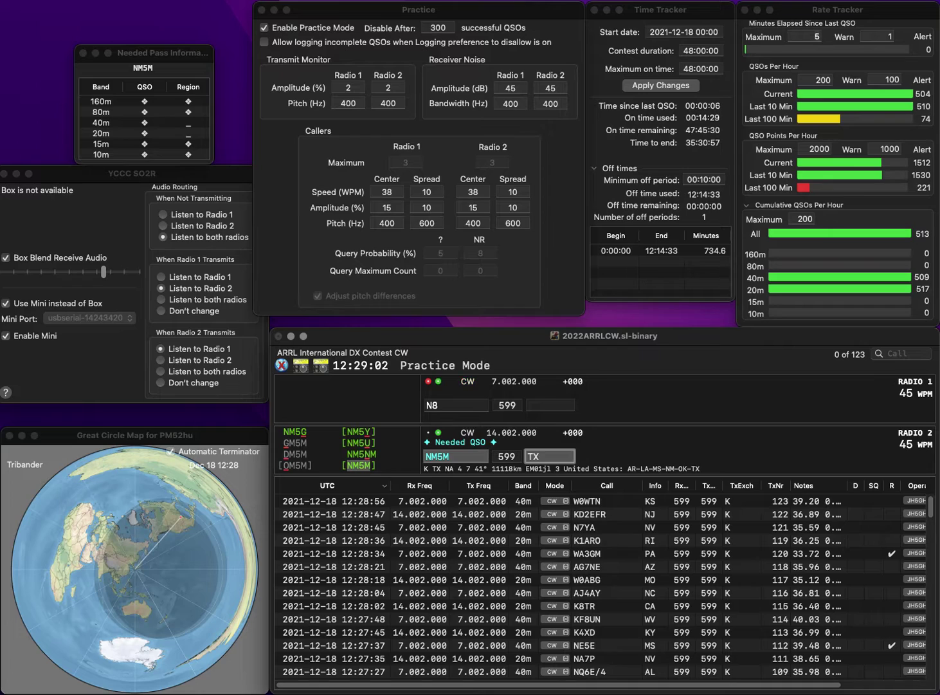
key("Return")
key("BackSpace")
type("9BL")
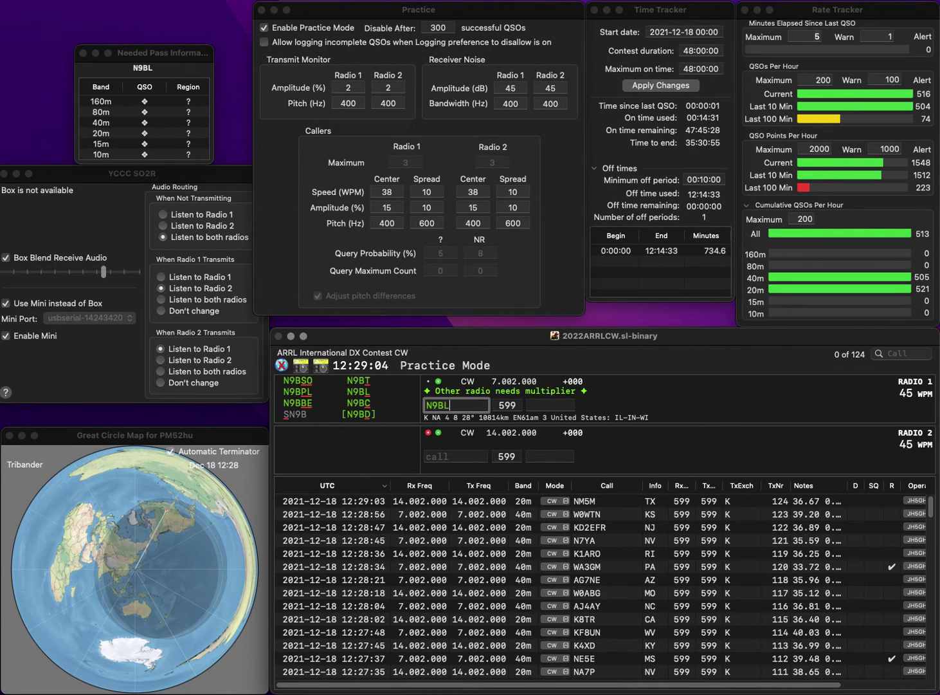
key("Return")
type("N")
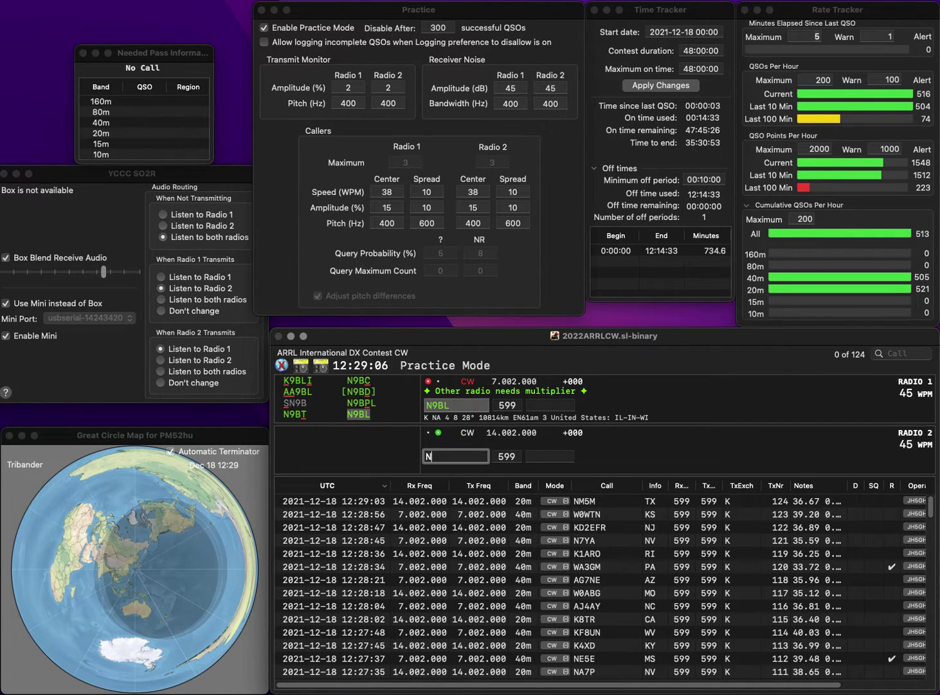
type("5TTM")
key("Return")
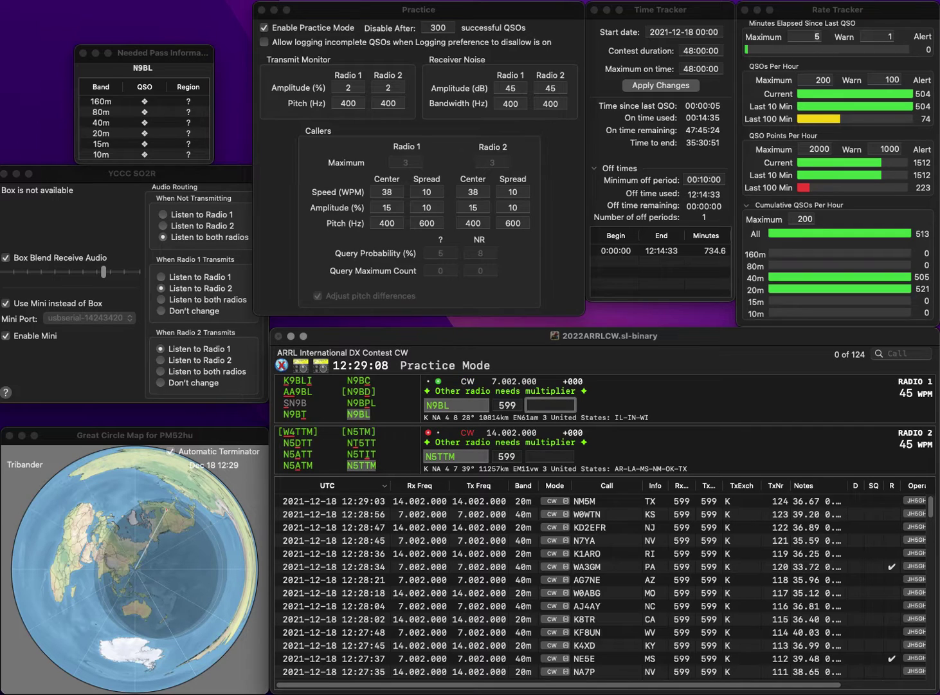
type("IN")
key("Return")
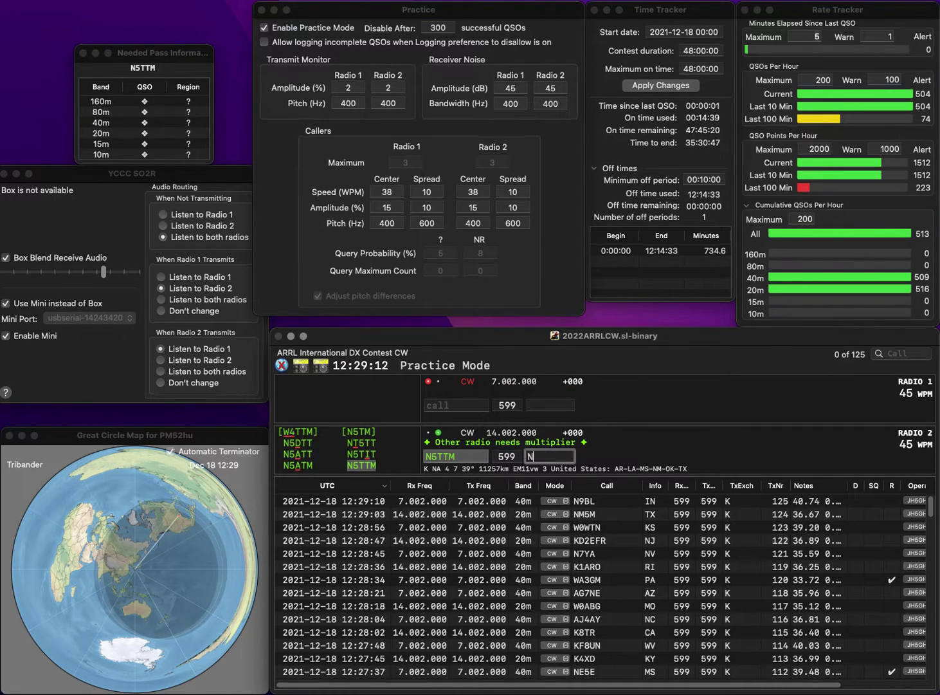
type("NM")
key("Return")
type("KR7LD")
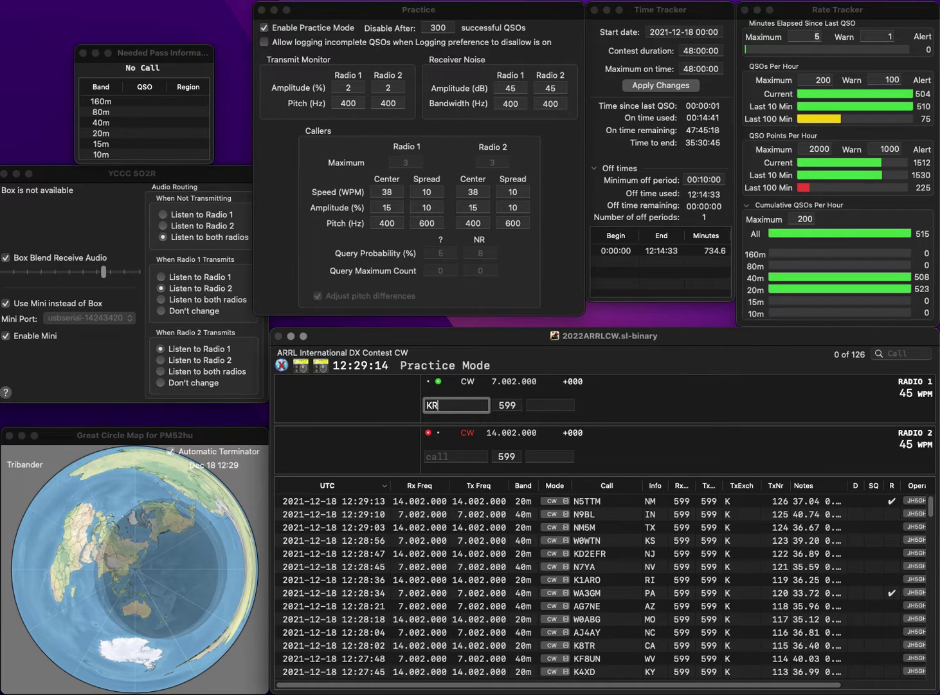
key("Return")
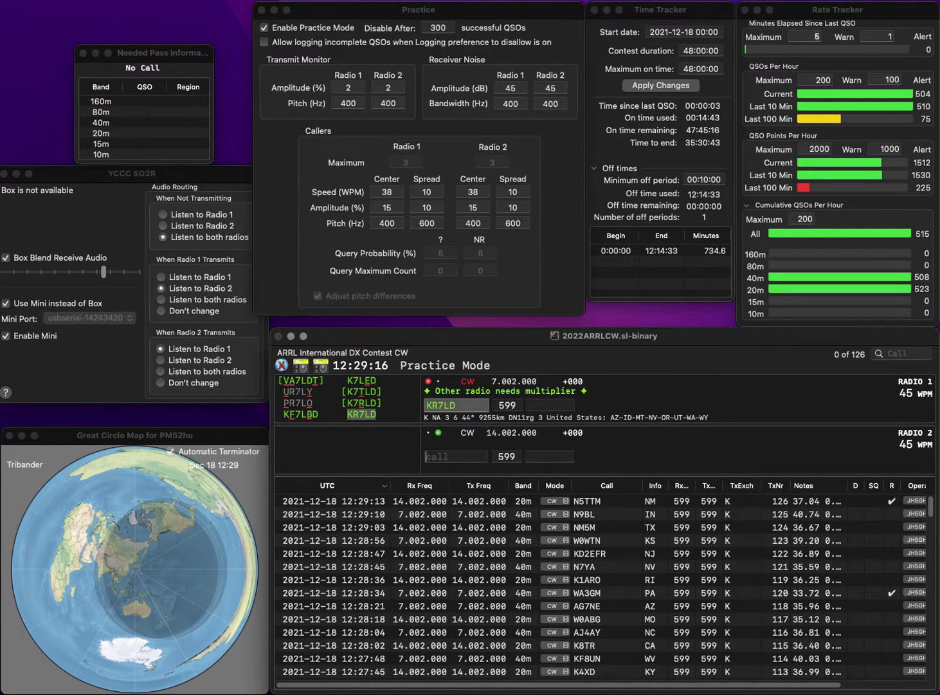
type("C1EN")
key("super+Left")
type("A")
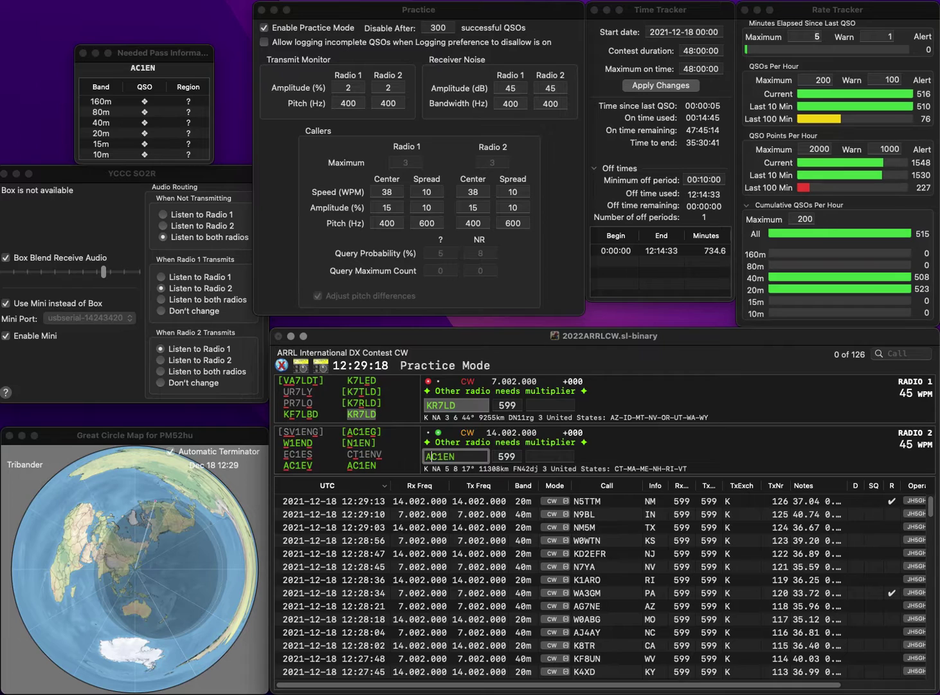
key("Return")
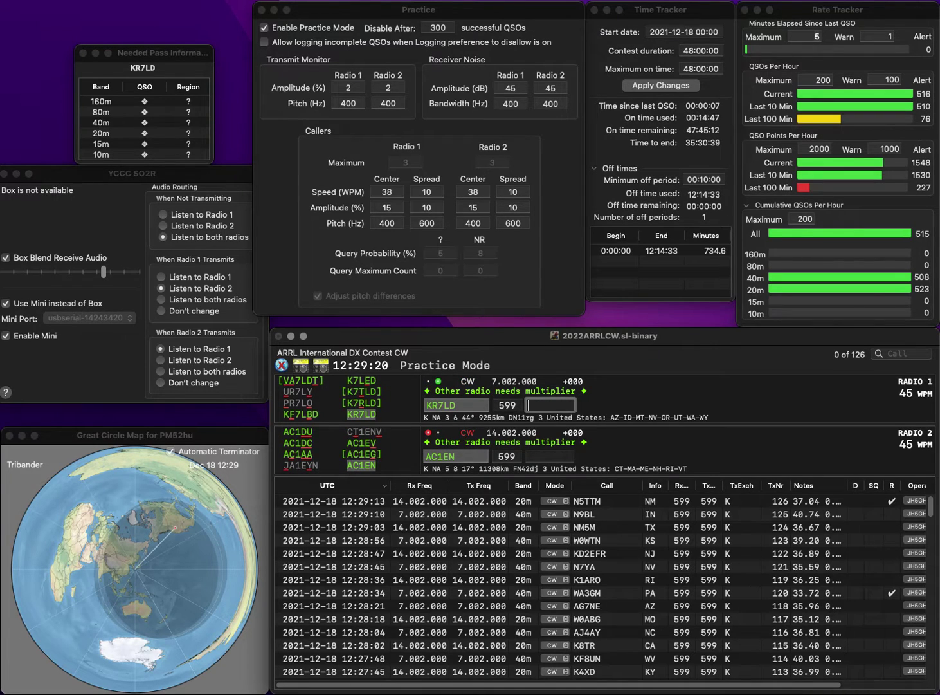
type("AZ")
key("Return")
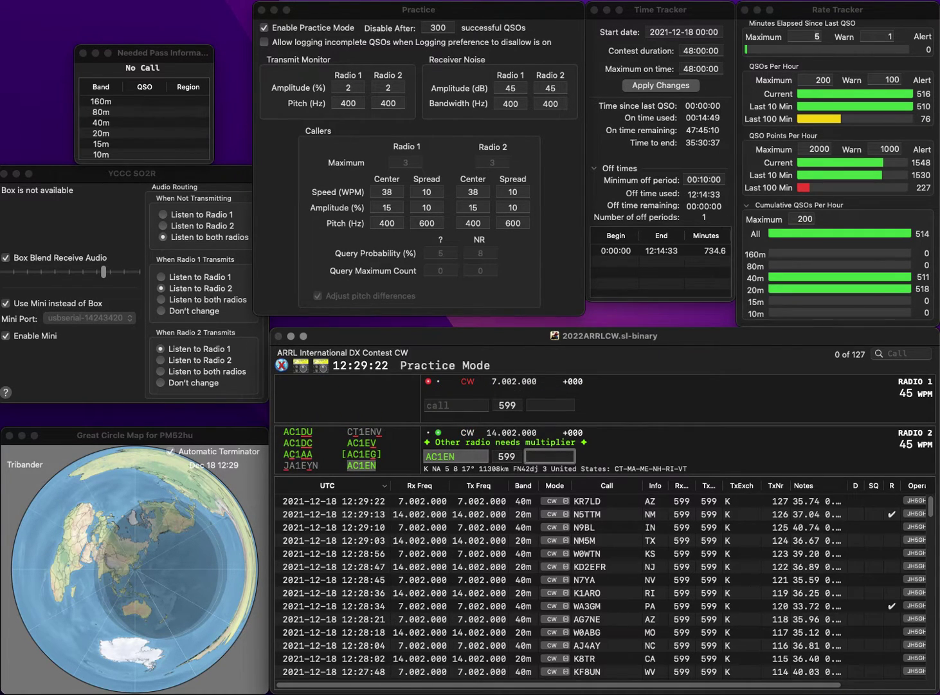
key("Return")
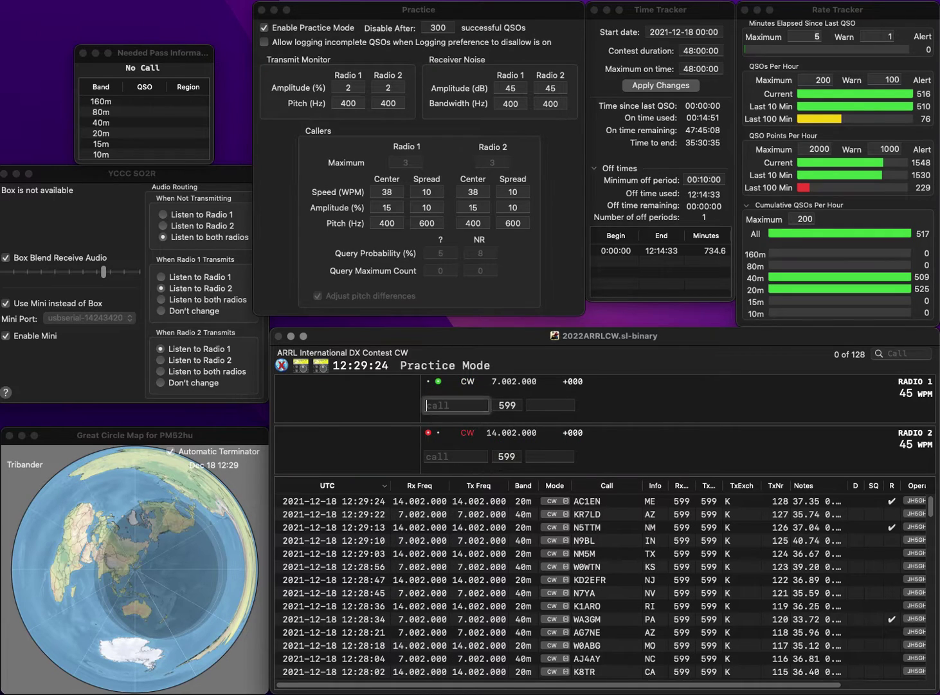
type("K6DS")
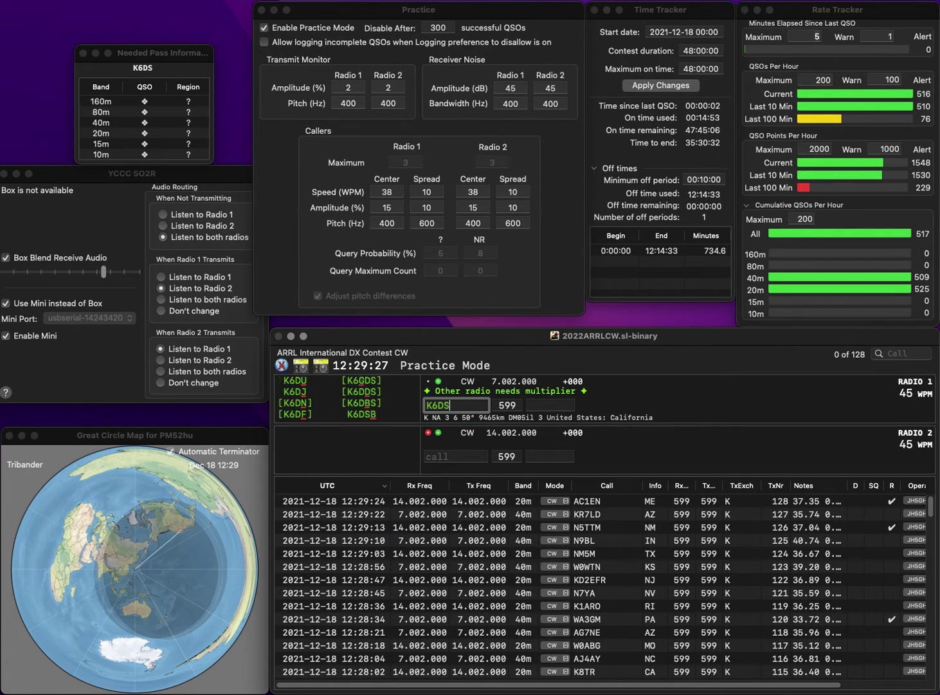
type("B")
key("Return")
type("4YAE")
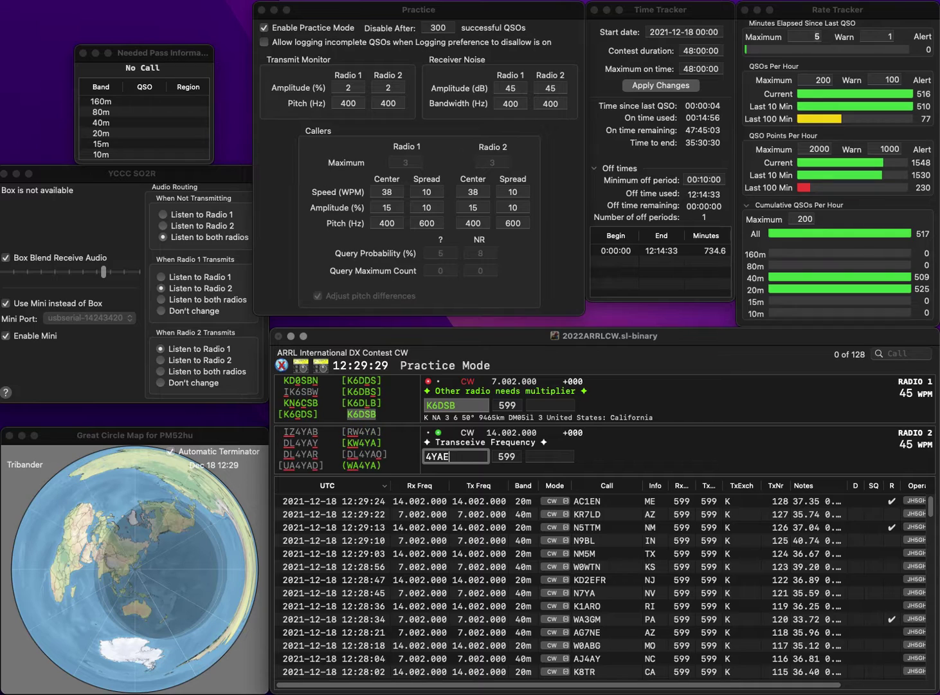
key("Home")
type("K")
key("Return")
key("Return")
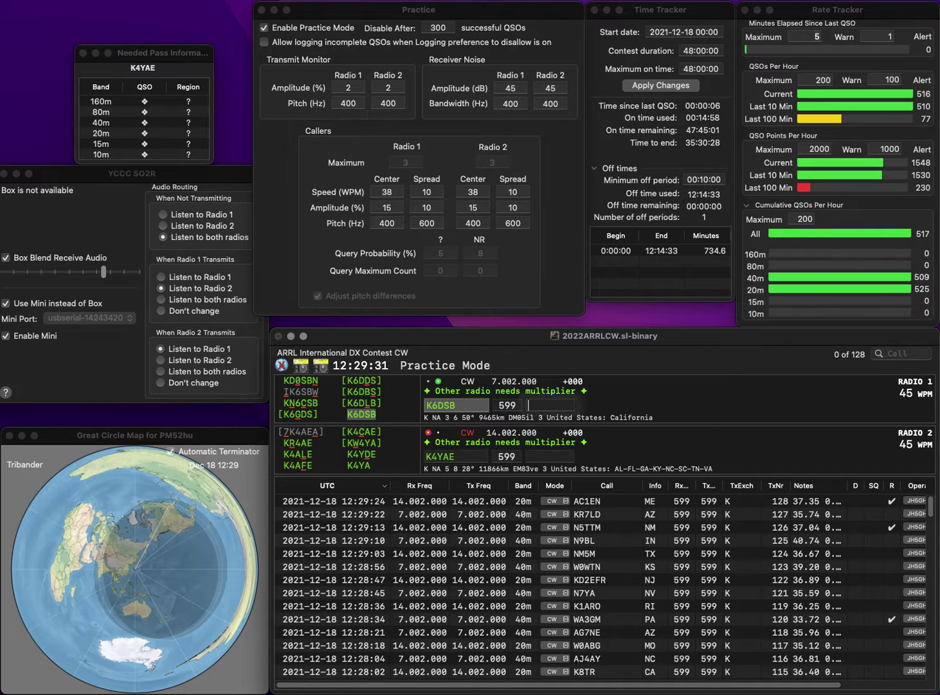
type("CA")
key("Return")
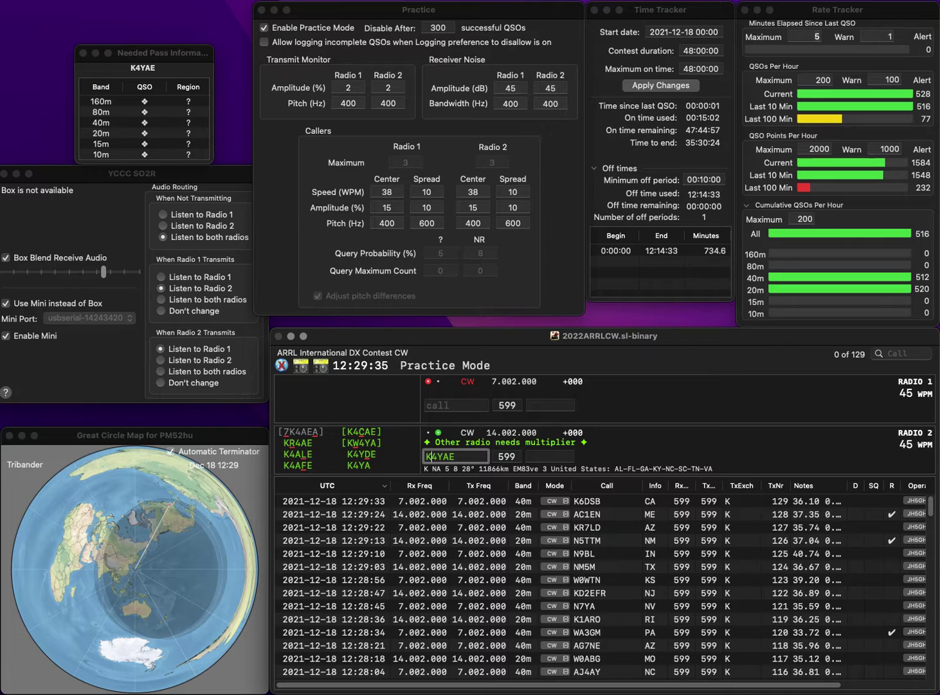
type("C")
key("Return")
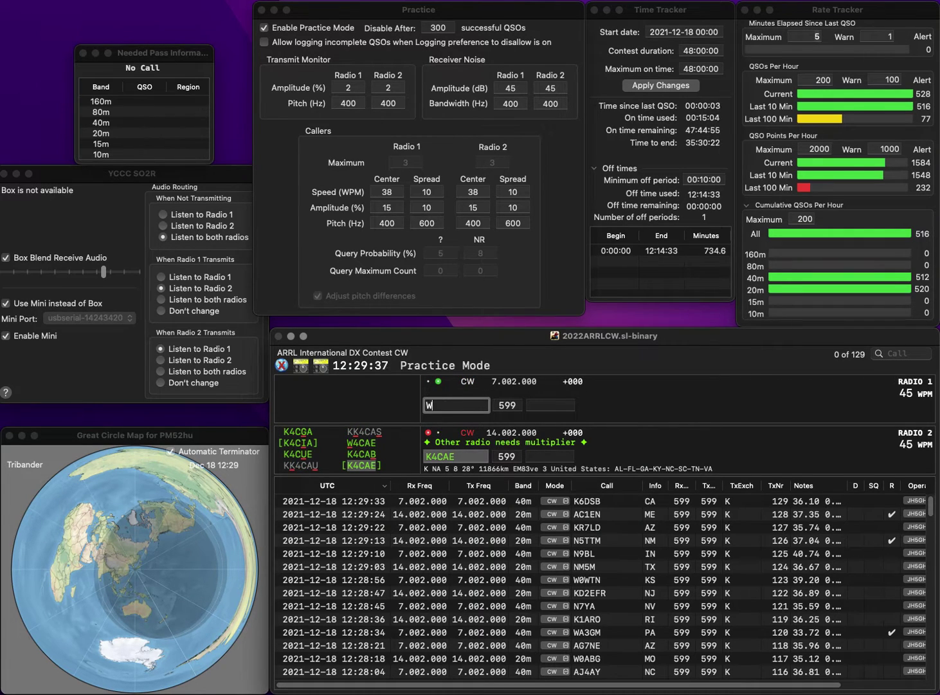
type("Q")
type("W1")
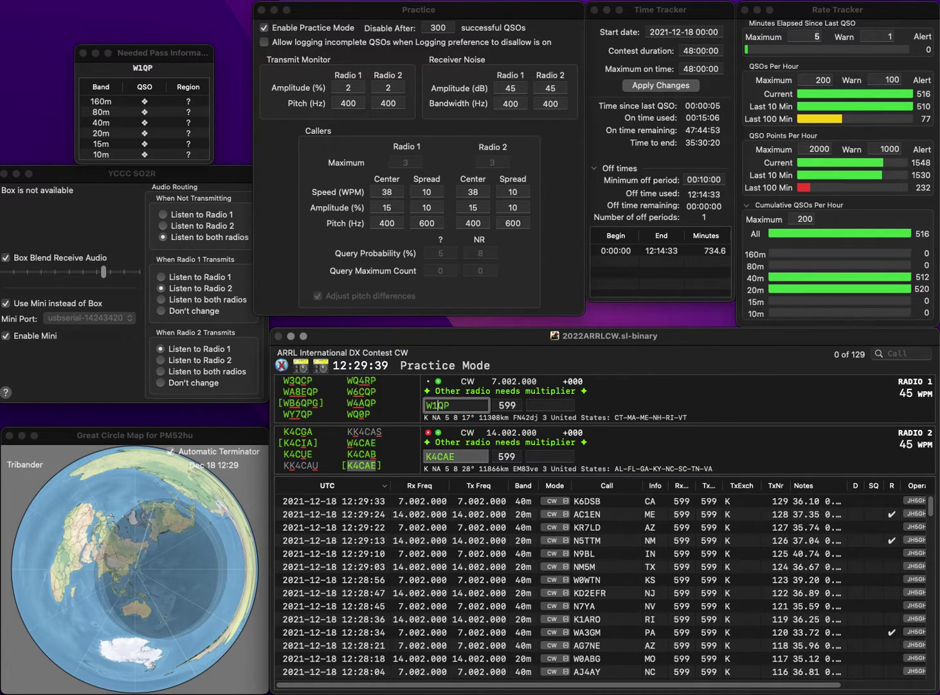
key("Return")
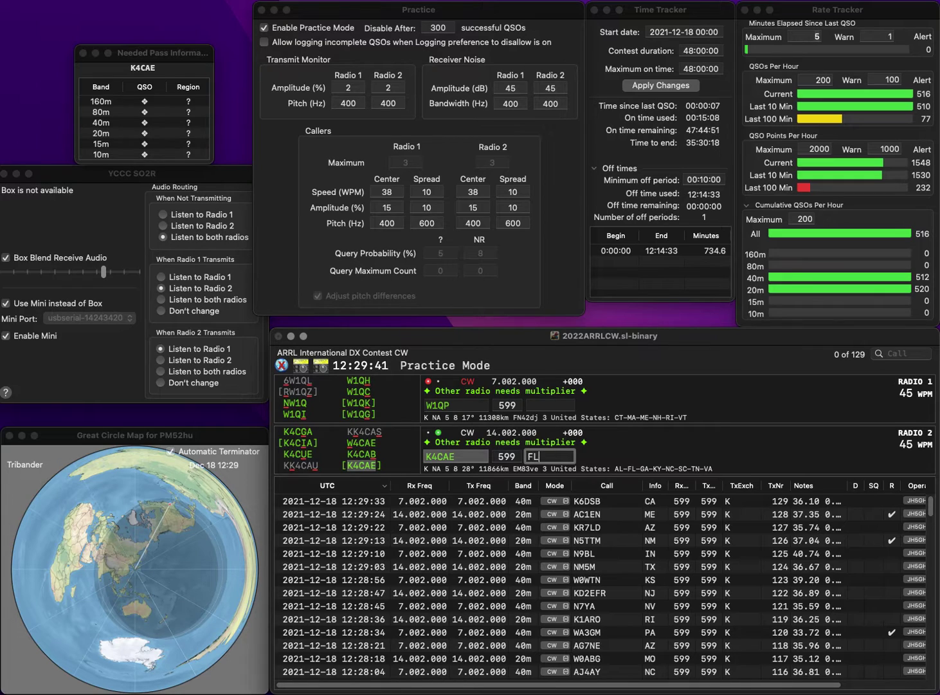
key("Return")
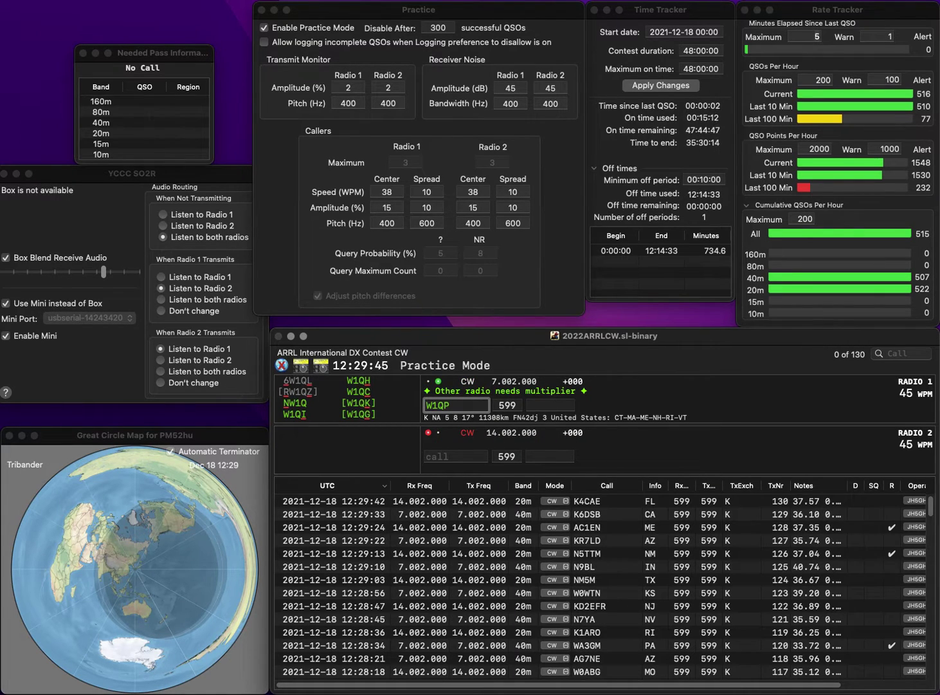
key("BackSpace")
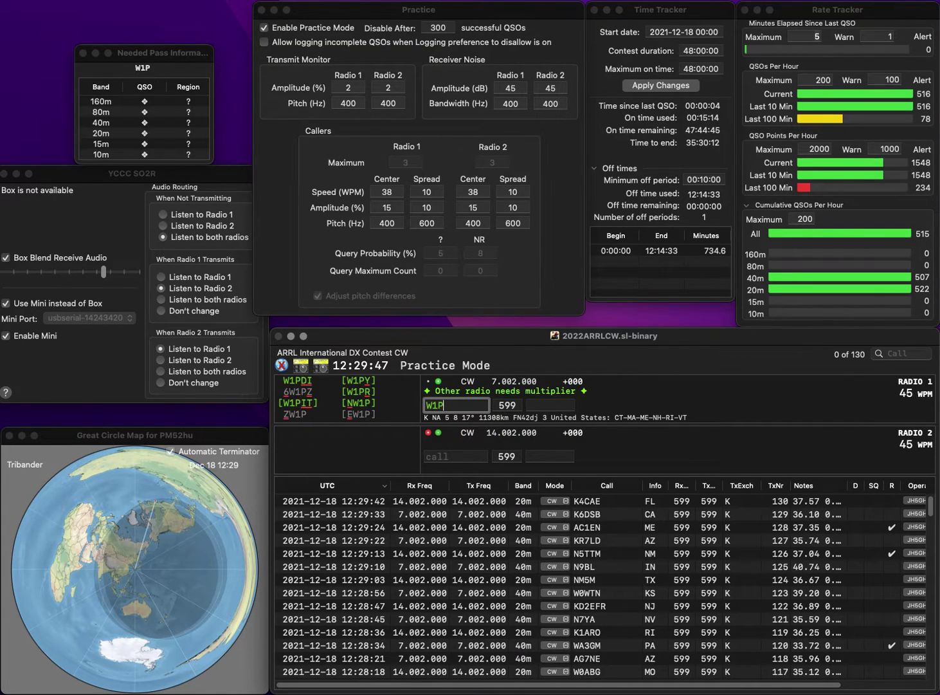
type("PEP")
key("Return")
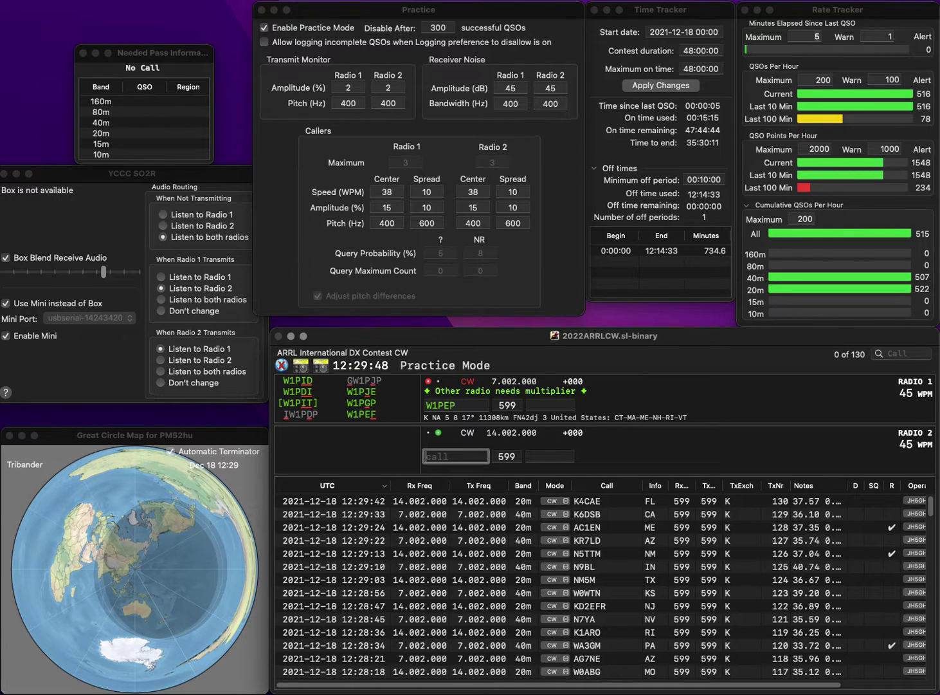
type("W")
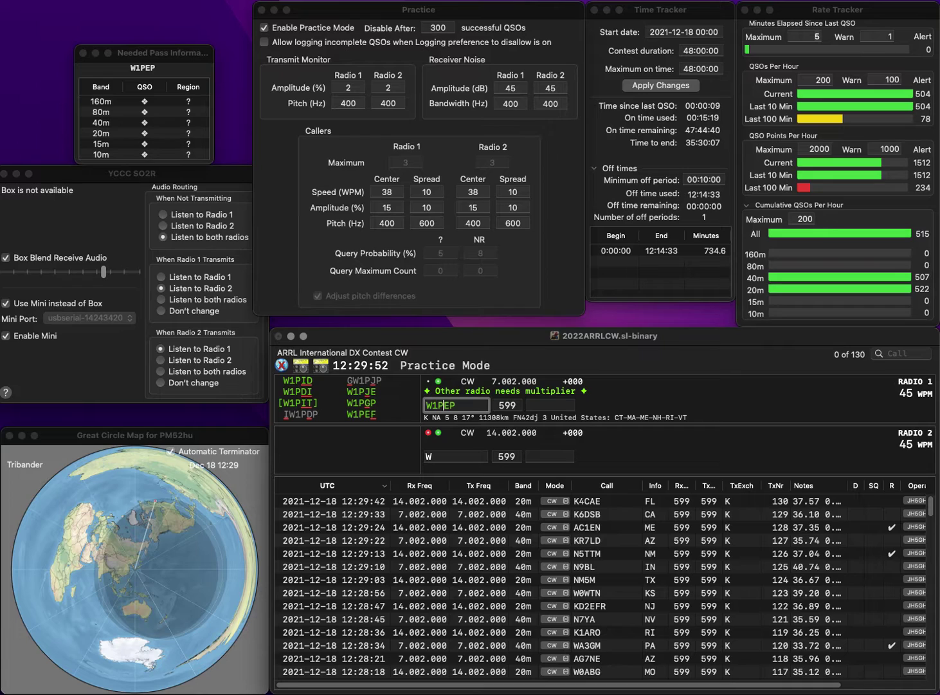
key("BackSpace")
type("R")
key("Return")
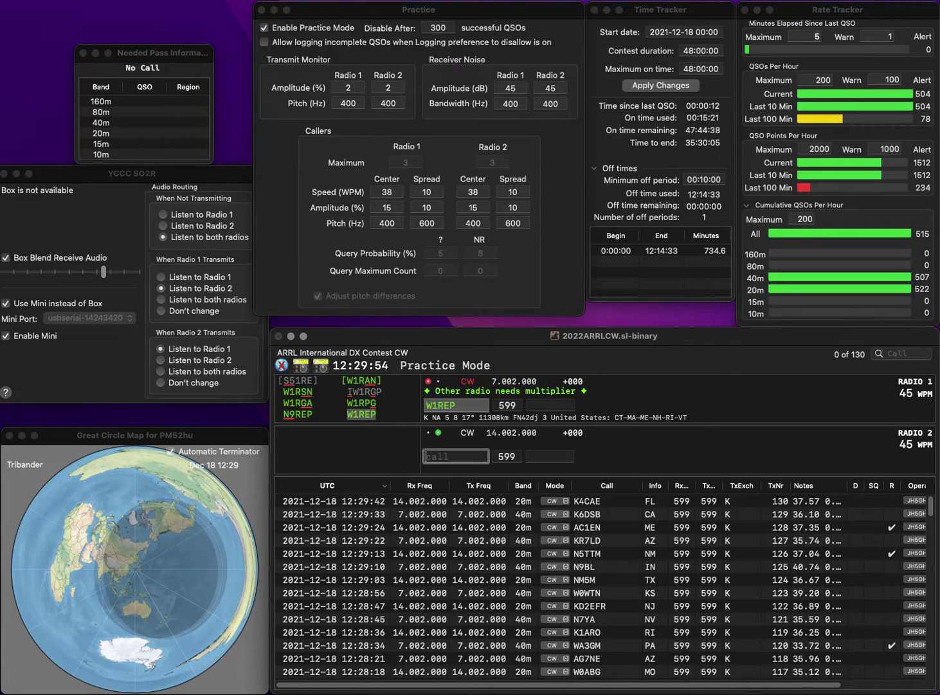
Step: Call WR5P on the 20m radio and log W1REP with exchange ME
type("WR5P")
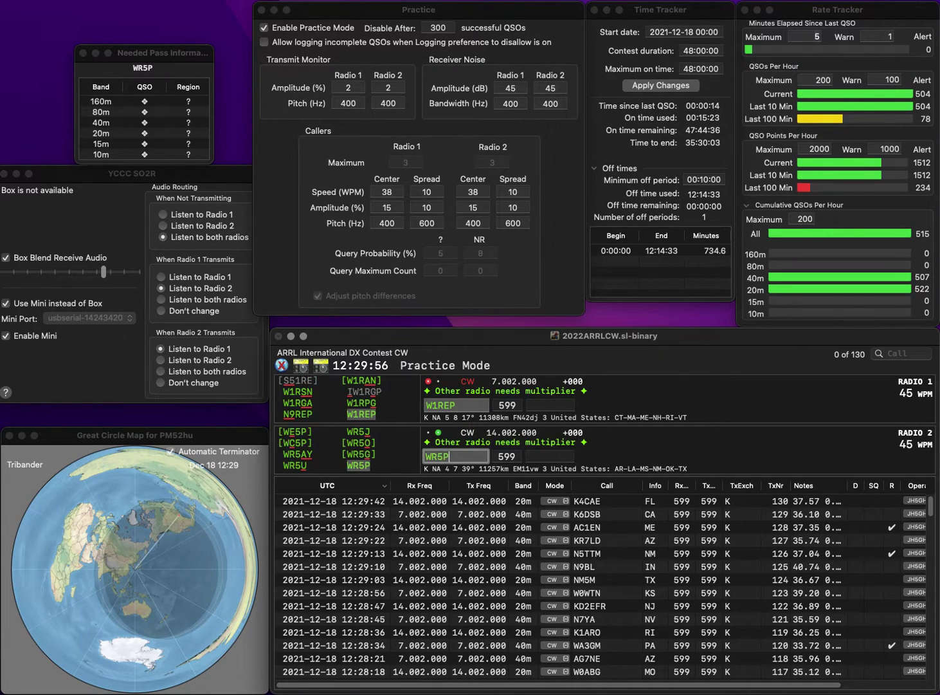
key("Return")
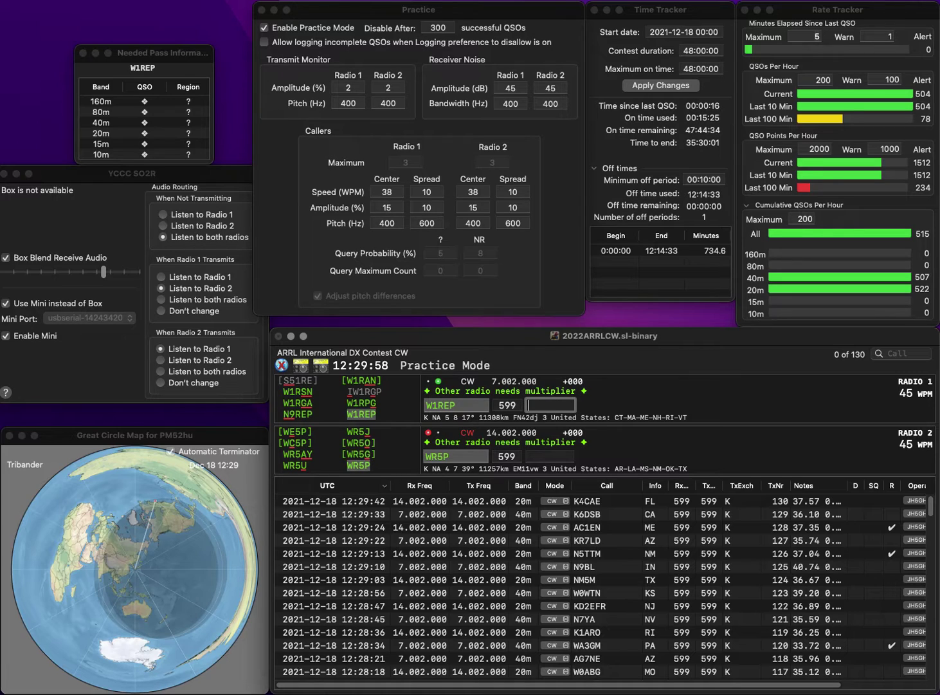
type("ME")
key("Return")
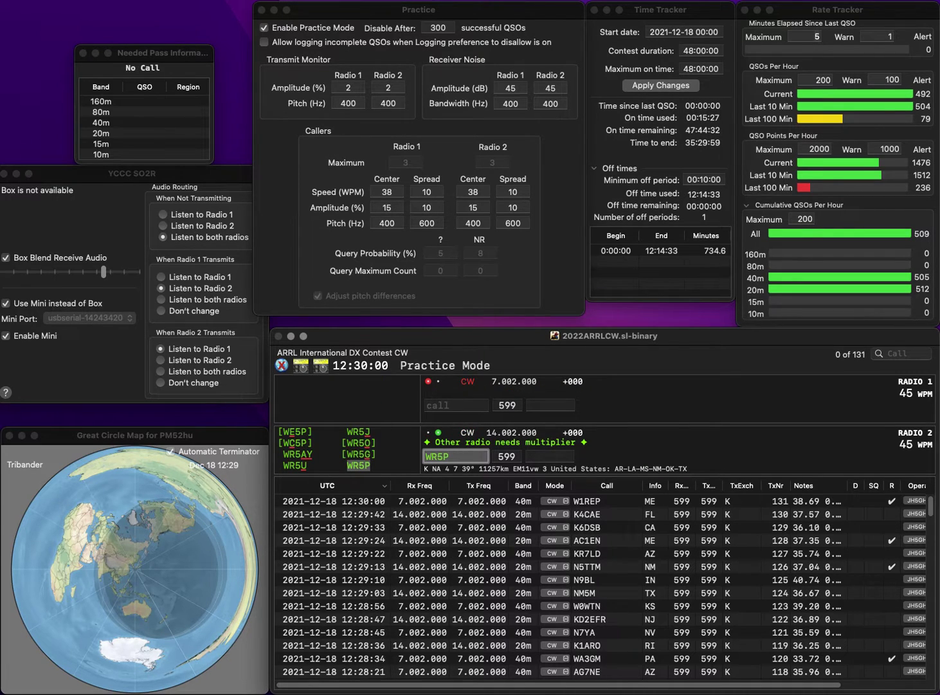
Step: Log WR5P with exchange NM and send the corrected KA3UIH call on 40m
key("space")
type("NM")
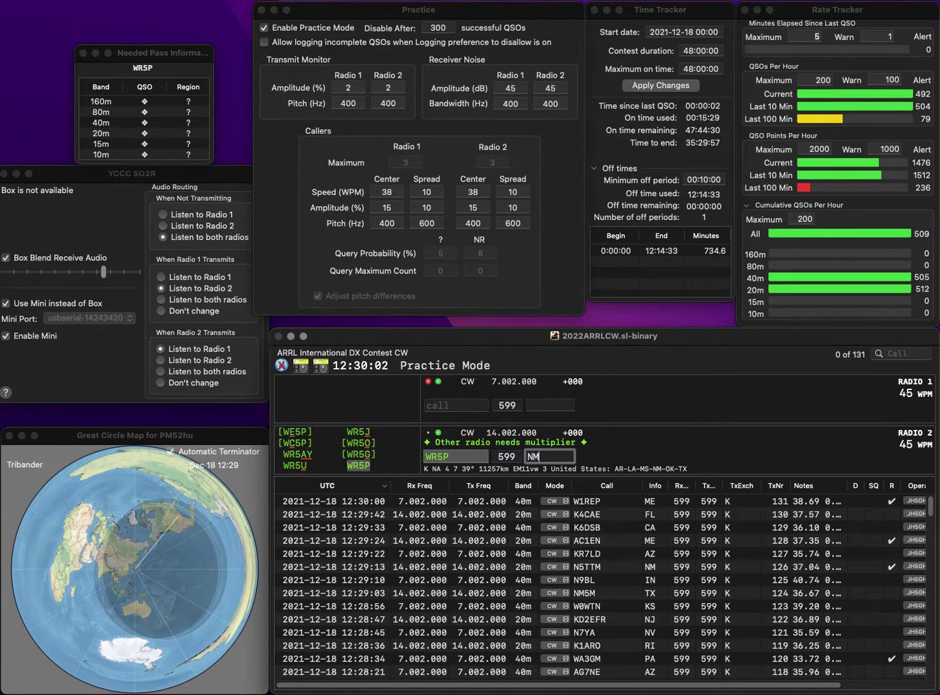
key("Return")
type("KA3UI")
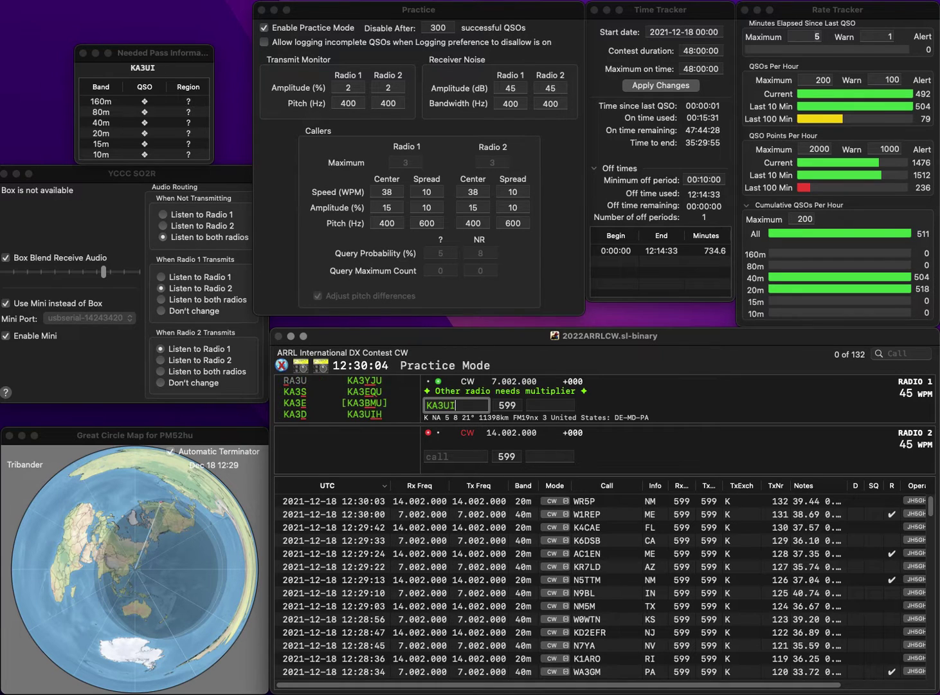
type("S")
key("BackSpace")
type("H")
key("Return")
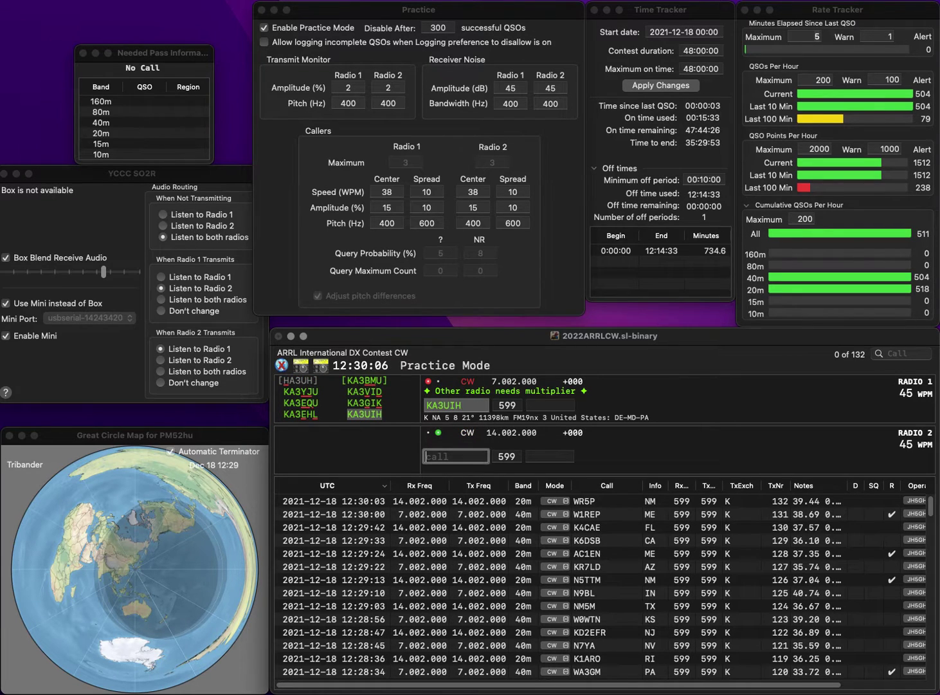
type("K")
key("BackSpace")
type("NT5K")
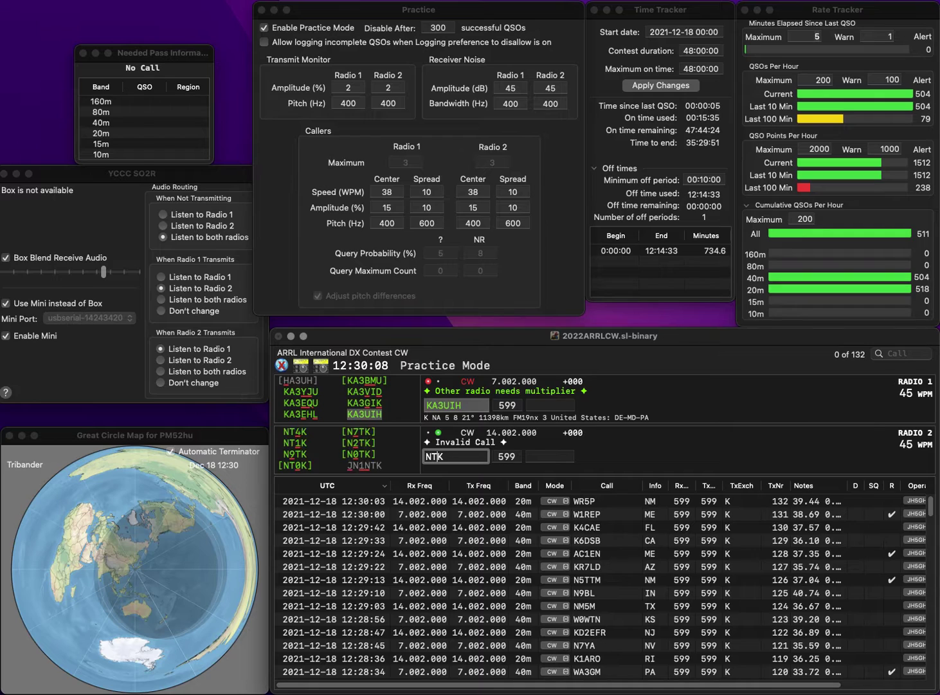
key("Return")
key("space")
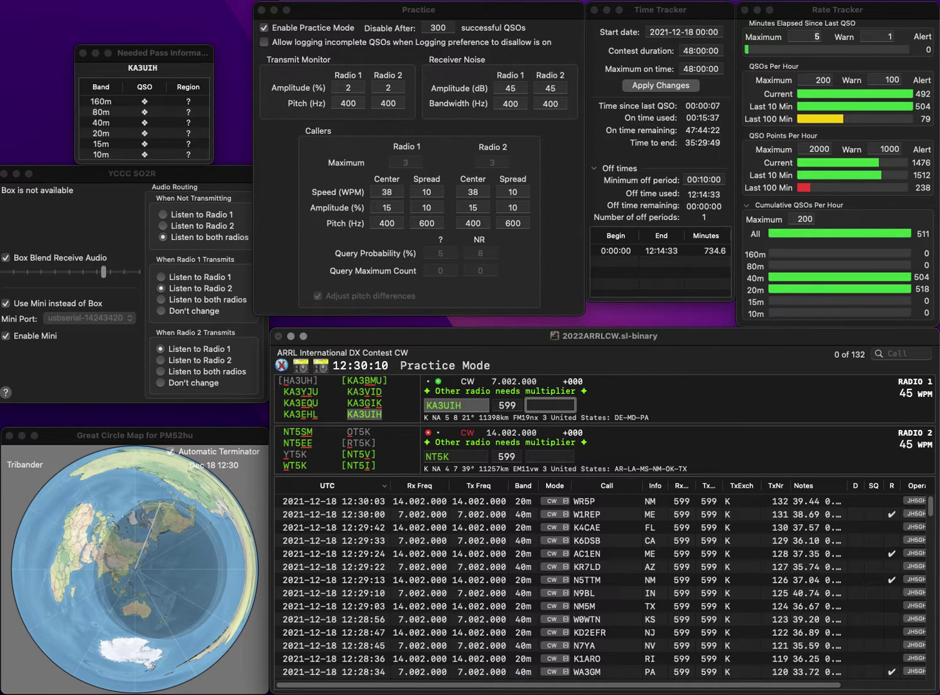
type("PA")
key("Return")
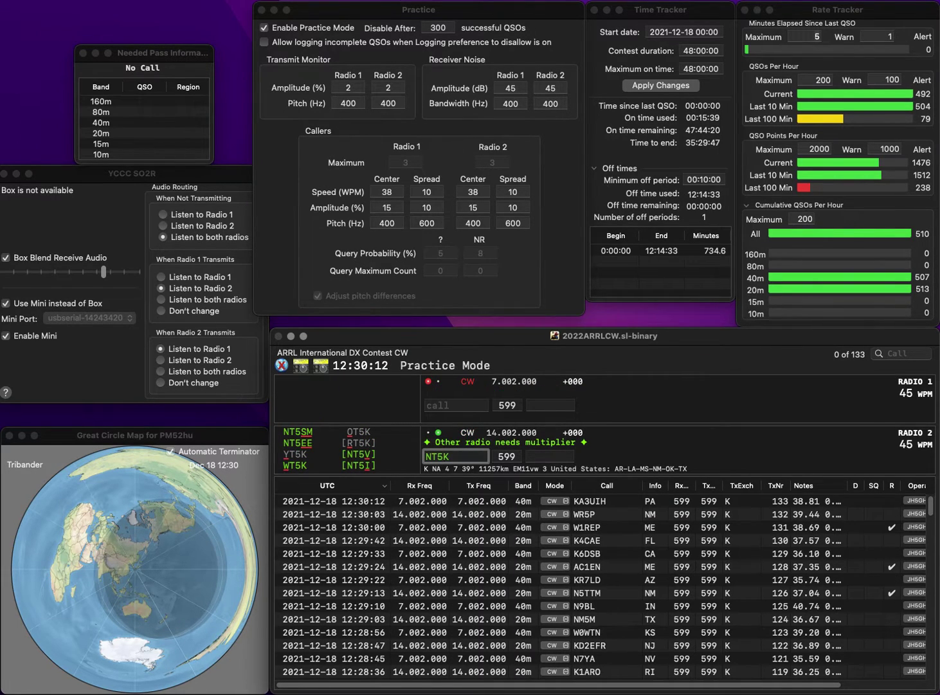
type("NT4K")
key("Return")
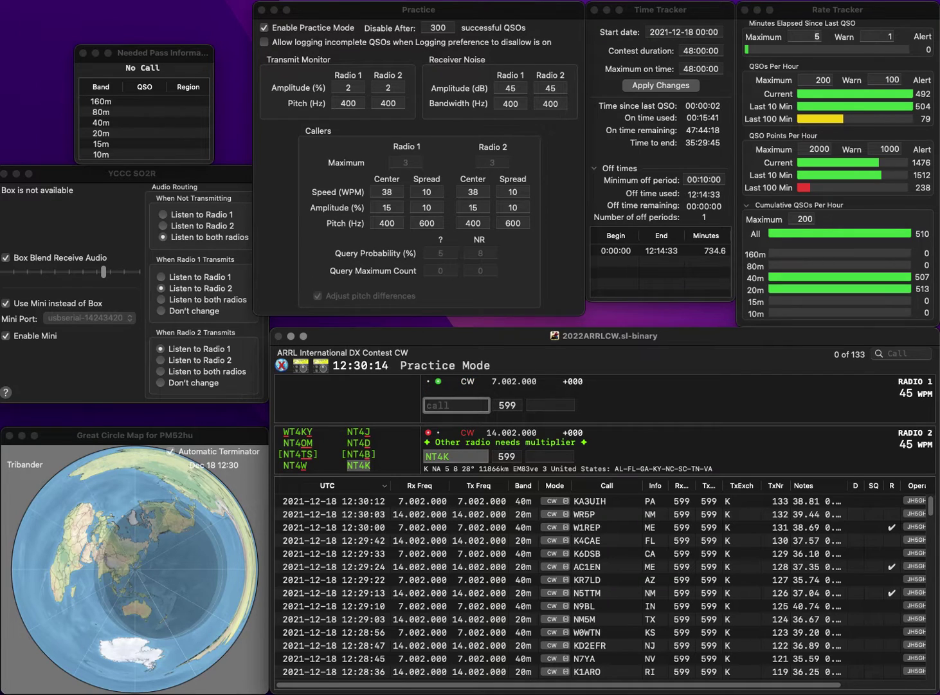
type("NE1Q")
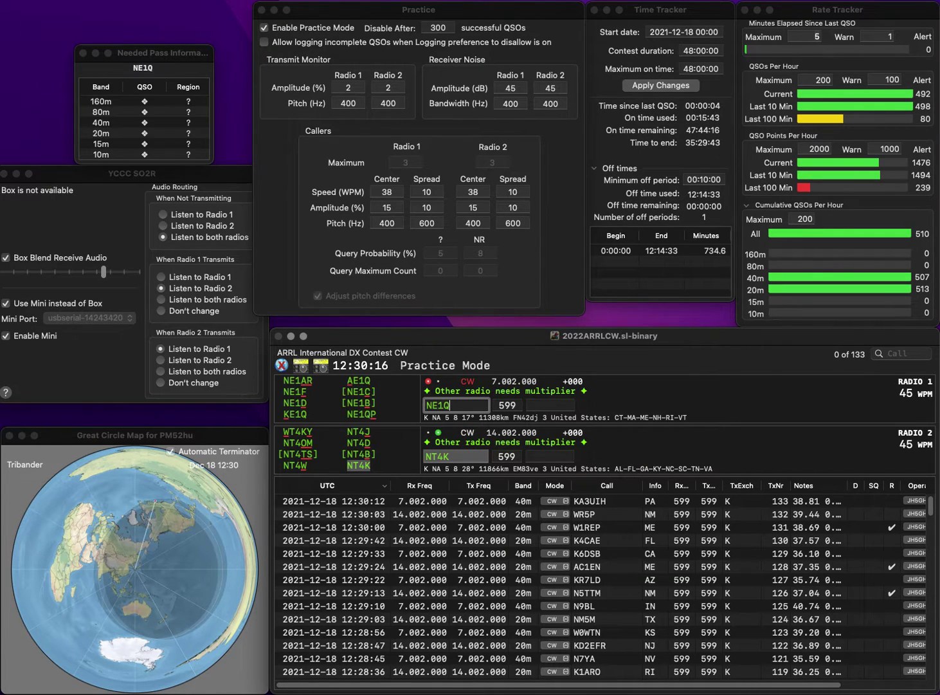
type("W")
key("Return")
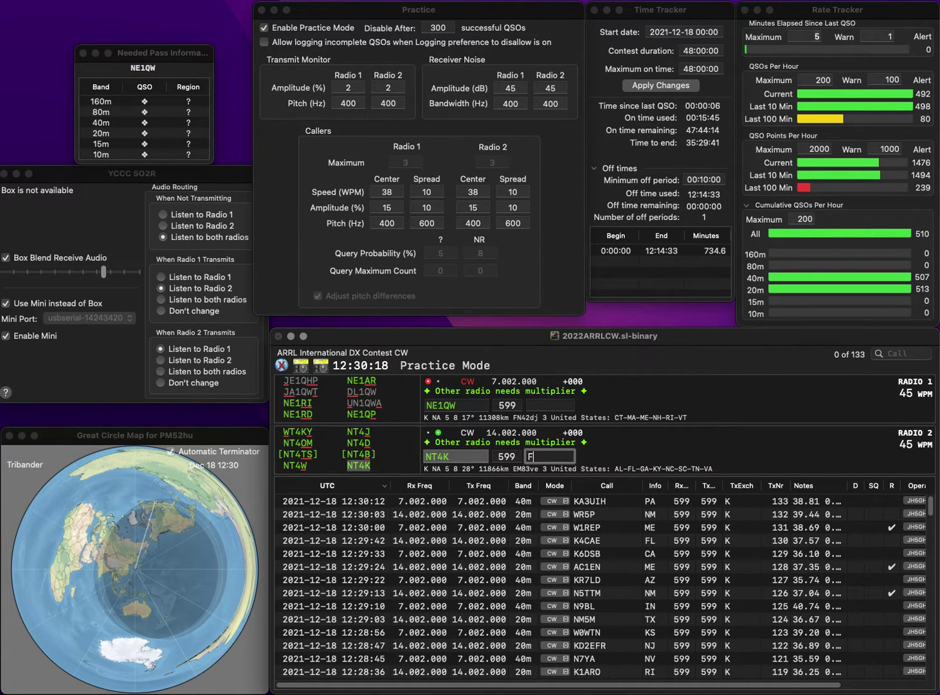
key("Return")
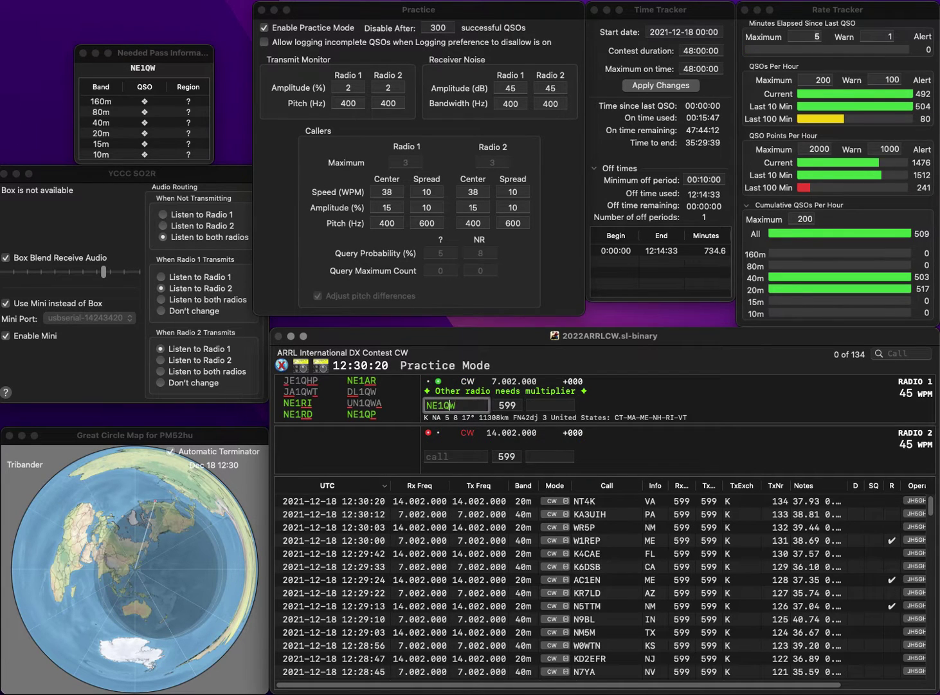
key("Left")
key("BackSpace")
type("P")
key("Return")
type("2FB")
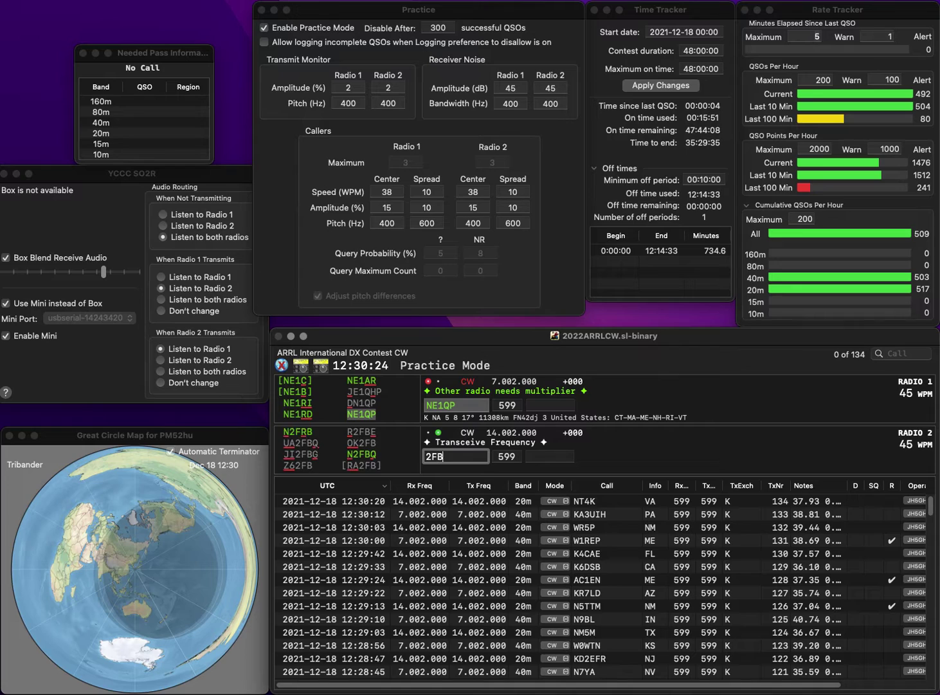
key("BackSpace")
key("BackSpace")
type("BKF")
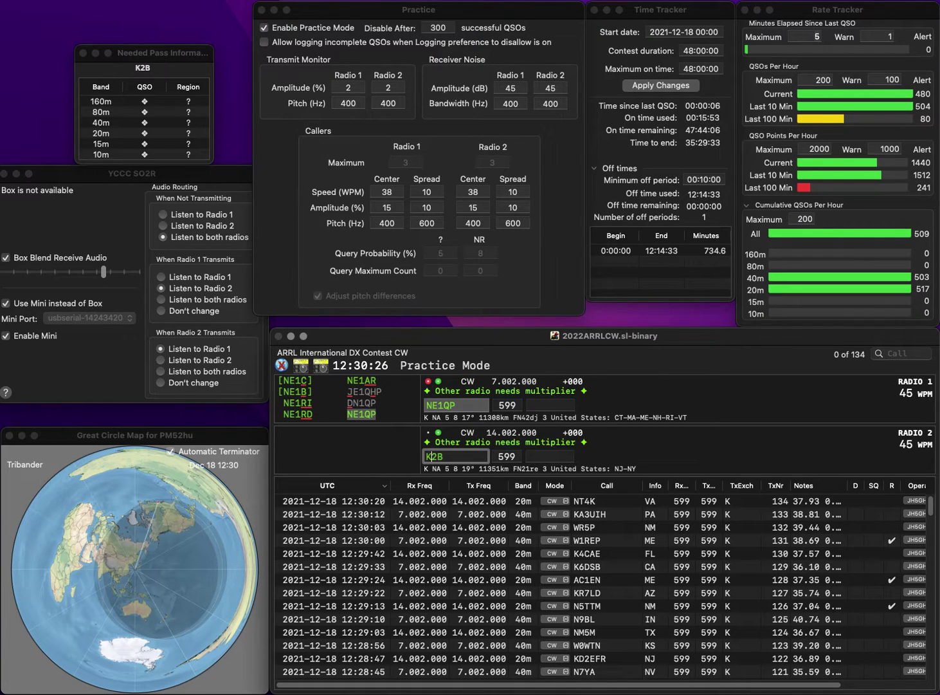
key("Return")
type("VA")
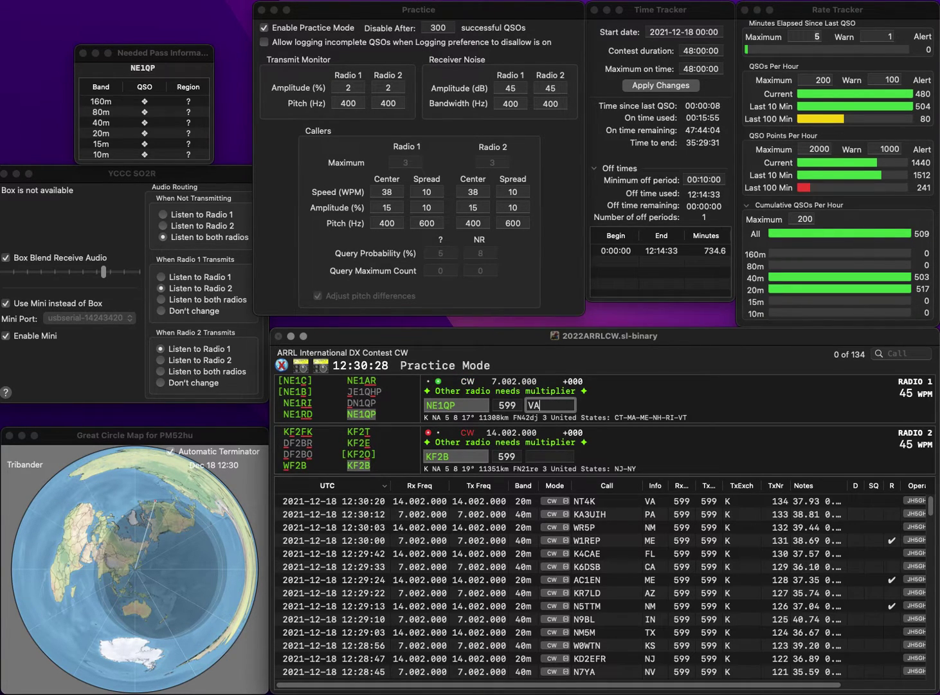
key("Return")
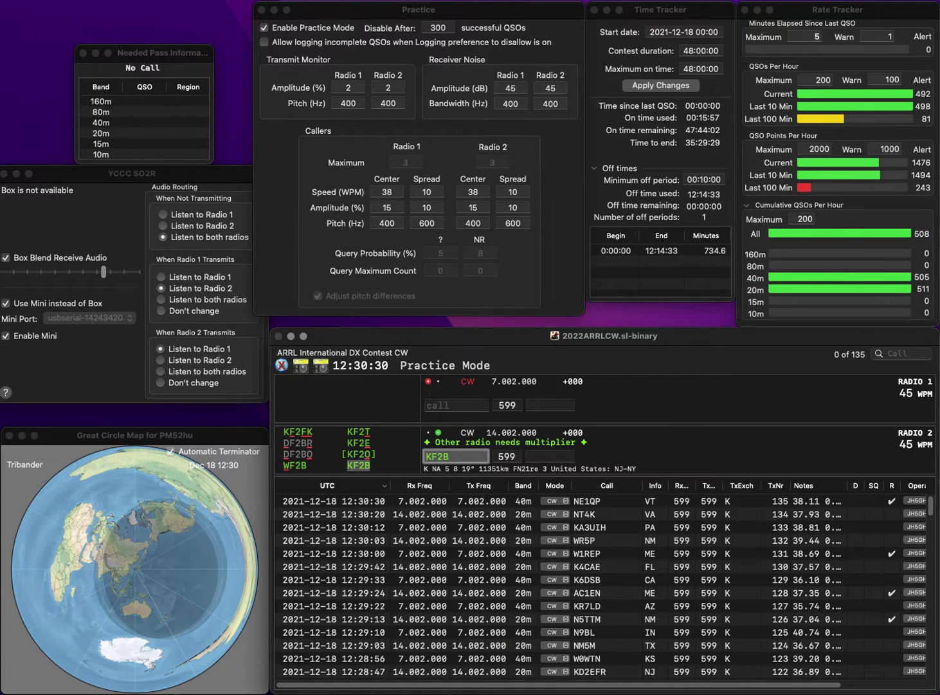
key("Tab")
type("N")
key("Return")
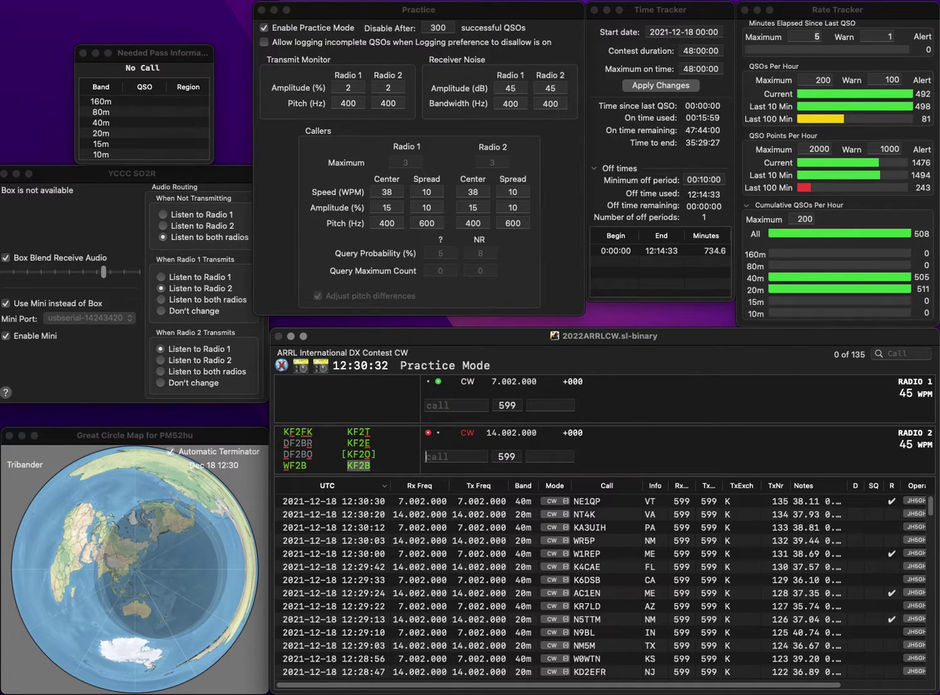
Step: Work N8YXM on 40m and AD8J on 20m, logging exchanges MI and NC
type("N8YXM")
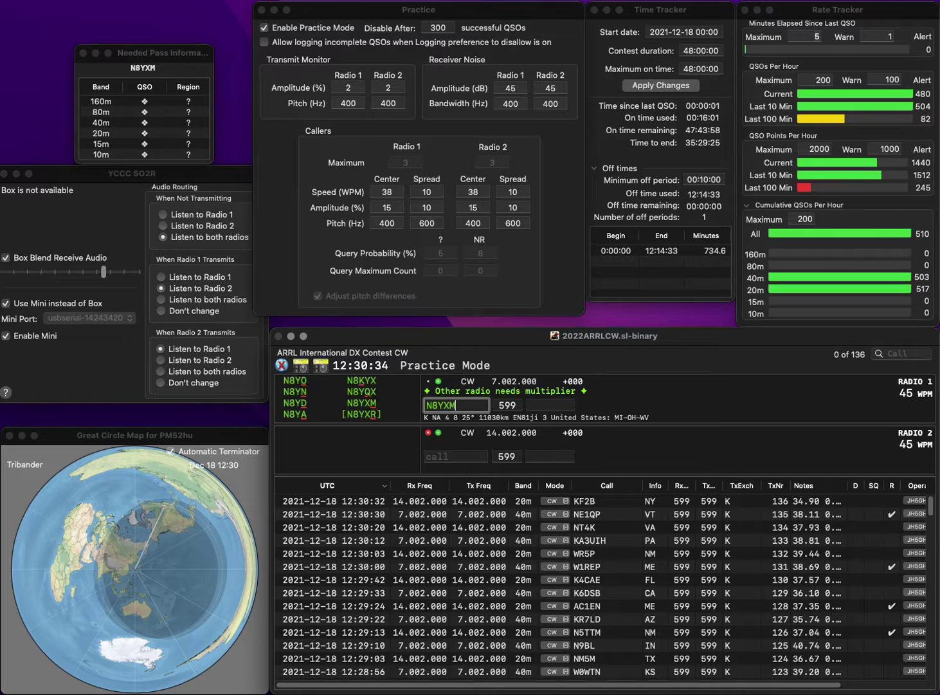
key("Return")
type("D8")
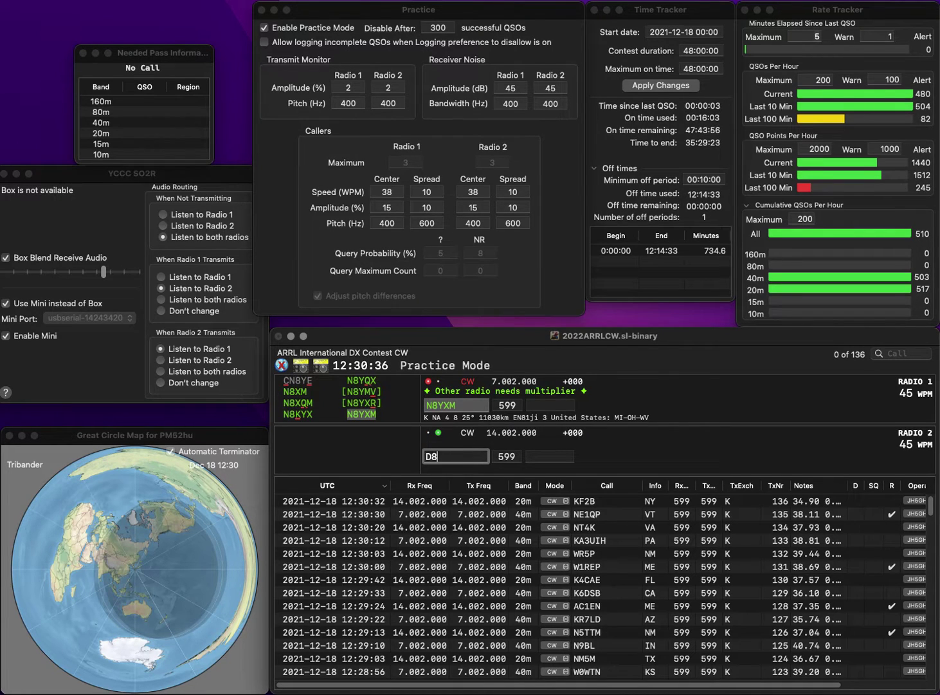
type("J")
key("Home")
type("A")
key("Return")
type("NC")
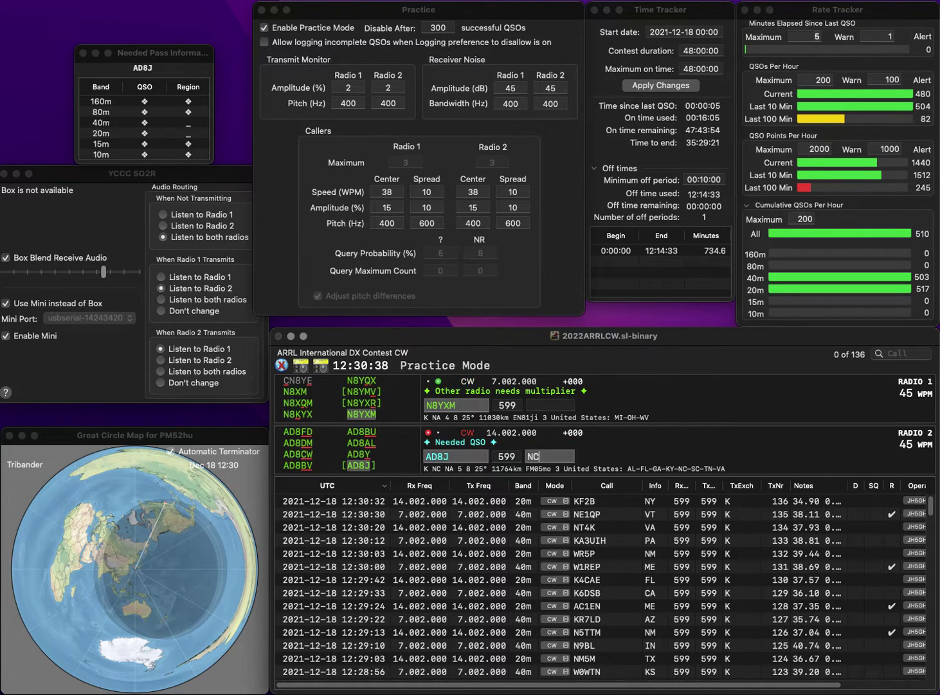
key("Return")
type("MI")
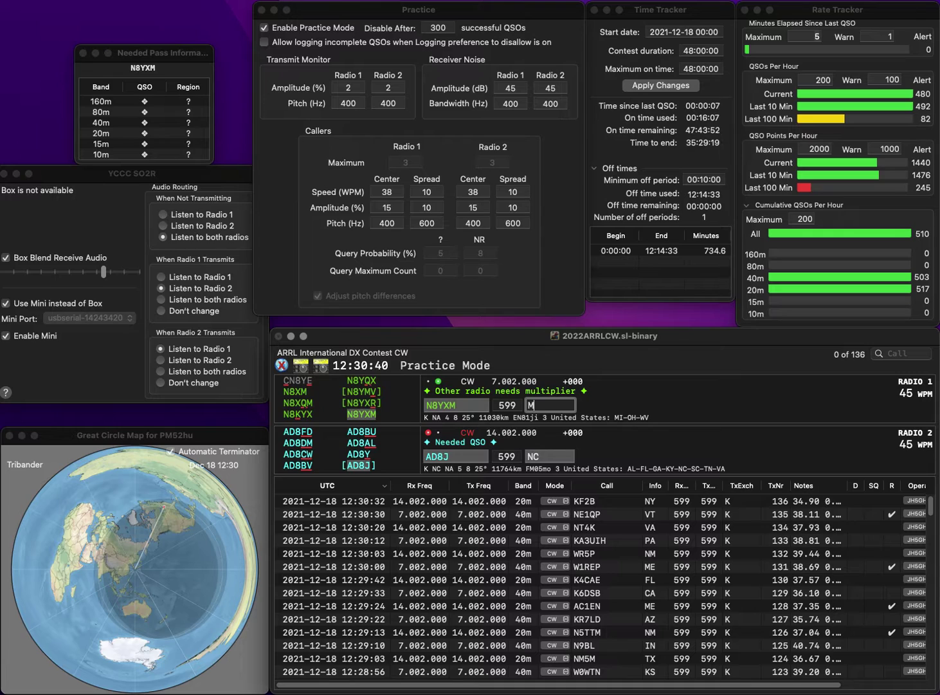
key("Return")
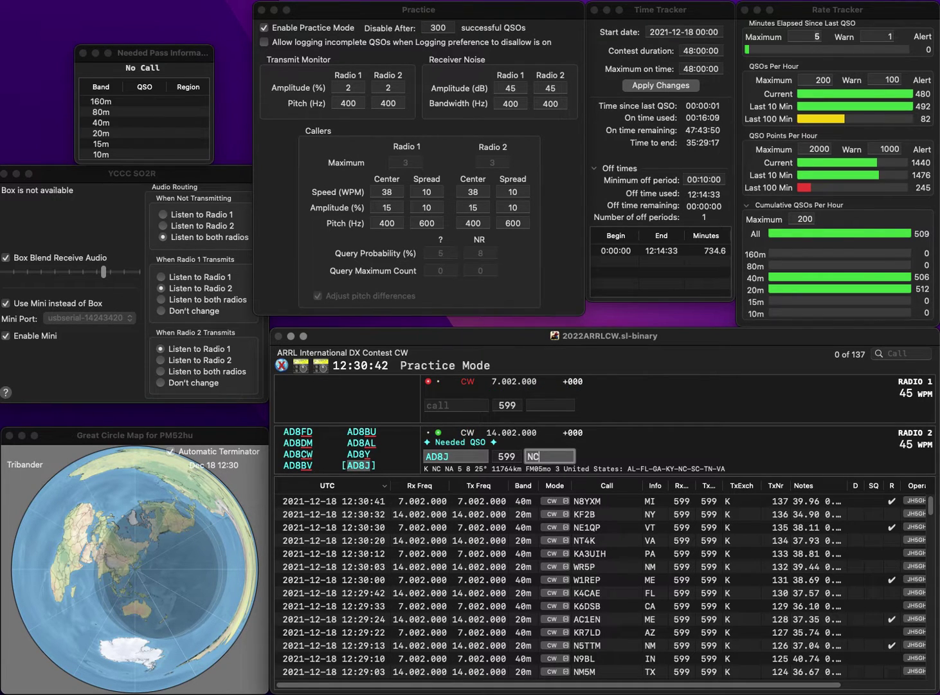
key("Return")
Step: Call KG5AUU on radio 1 and KA8JZR on radio 2, logging LA and OH
type("K")
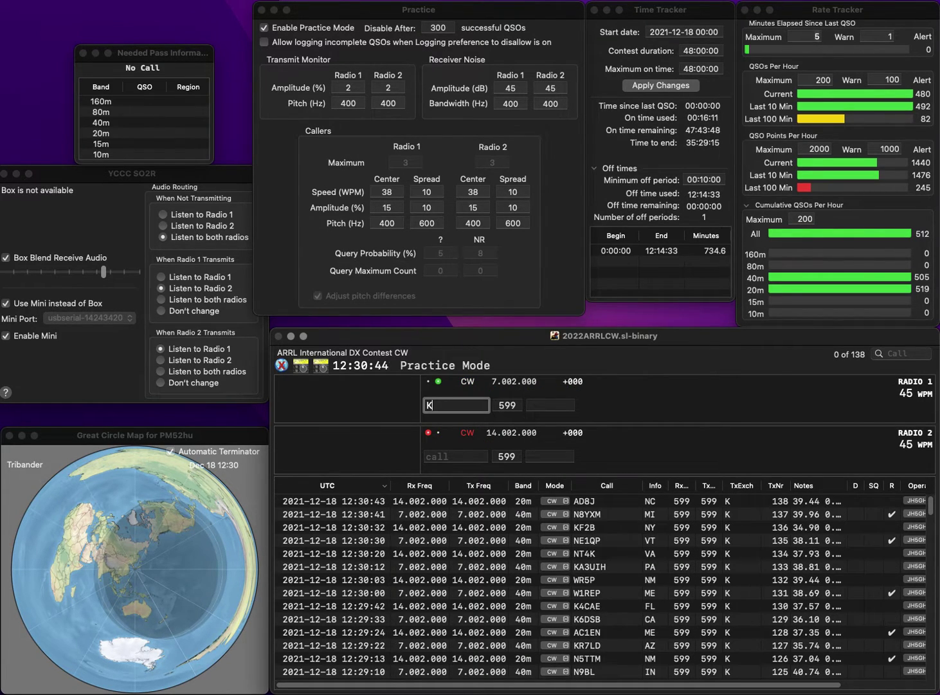
type("G5AUU")
key("Return")
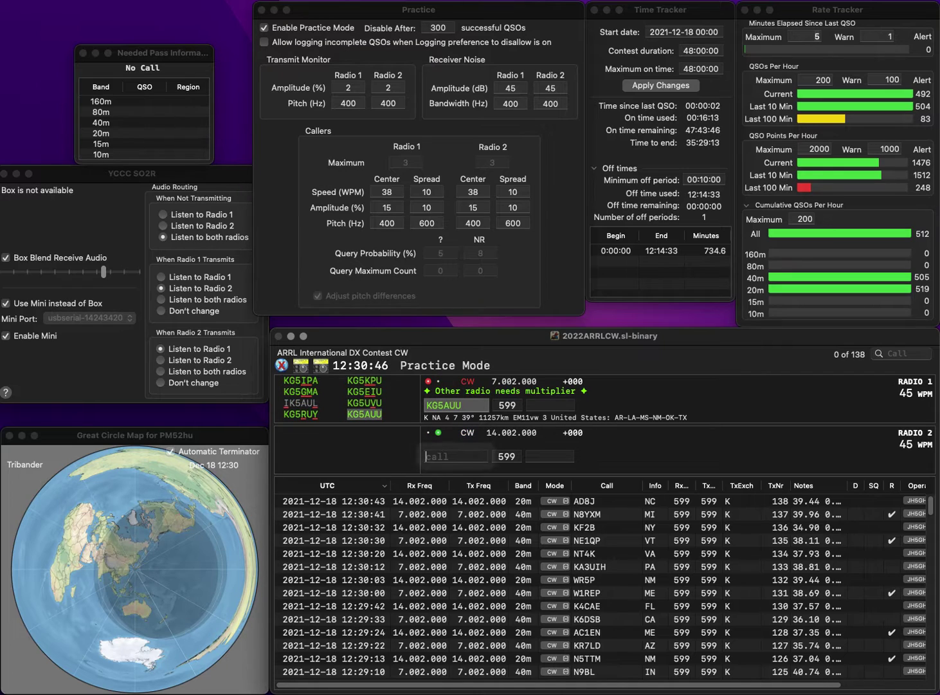
type("KA8JZR")
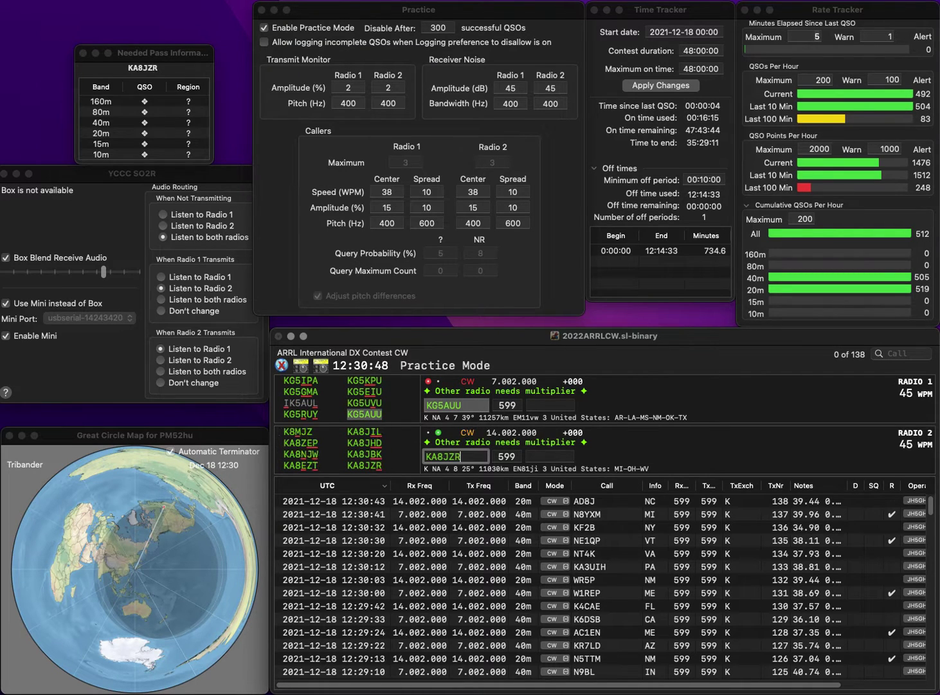
key("Return")
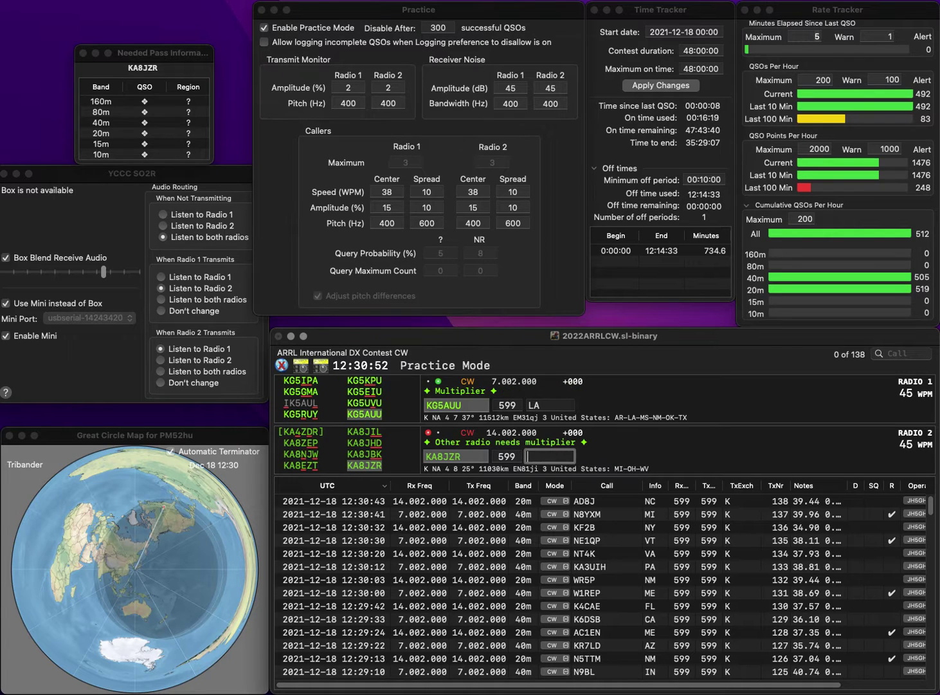
key("Return")
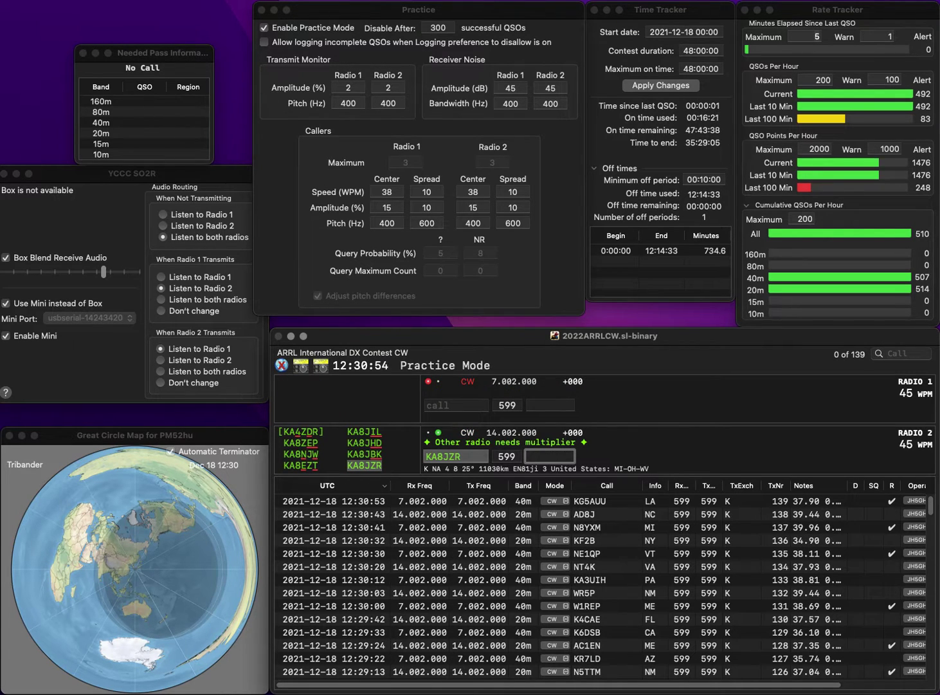
key("Return")
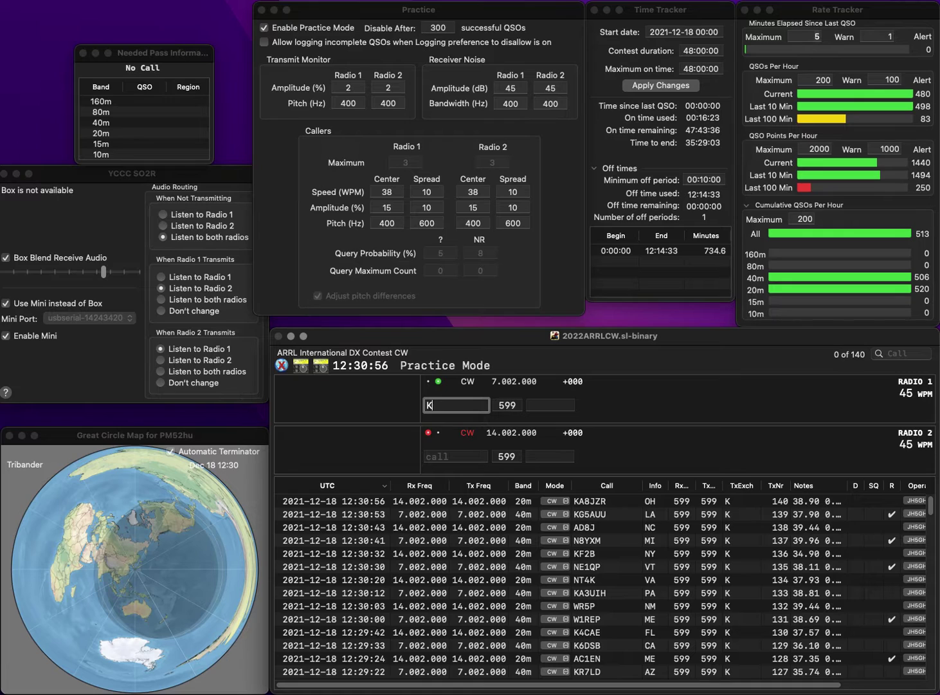
Step: Call K6GGO on radio 1 and partial 7IR on radio 2, then log K6GGO (CA)
type("K6GGO")
key("Return")
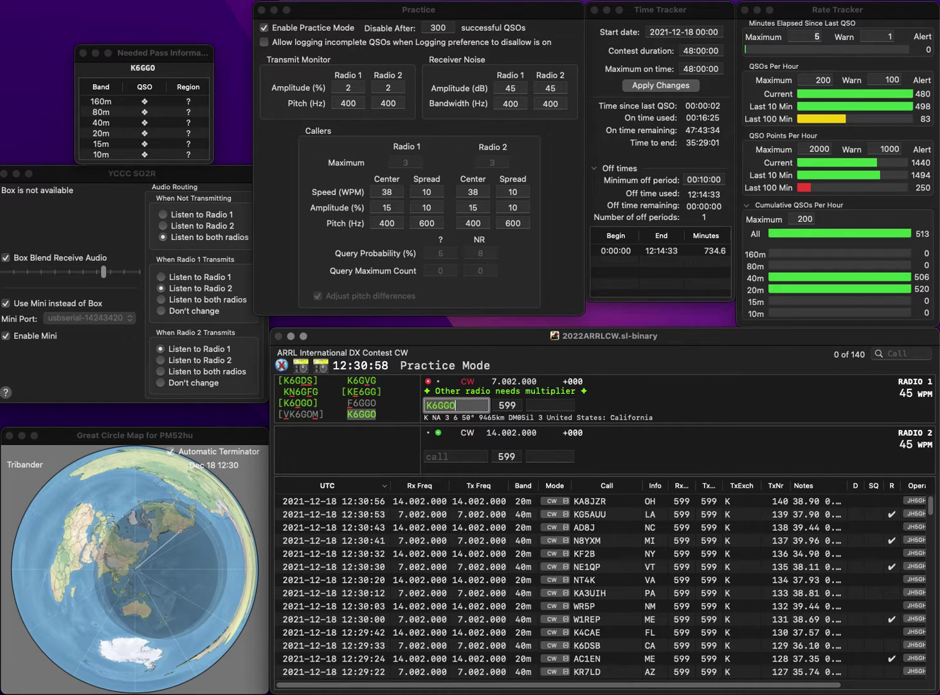
type("7IR")
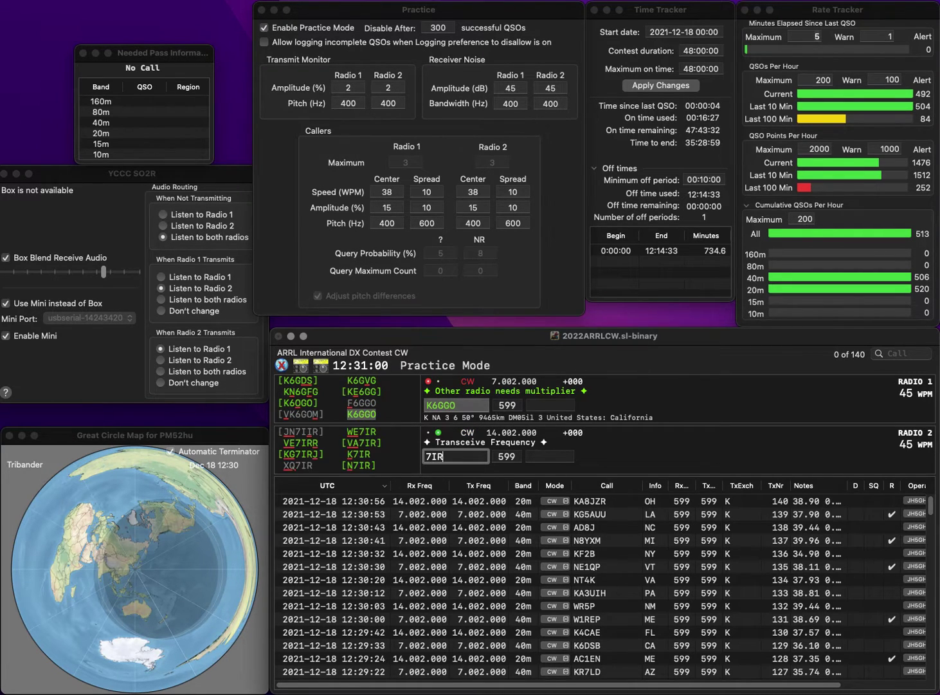
key("Return")
key("space")
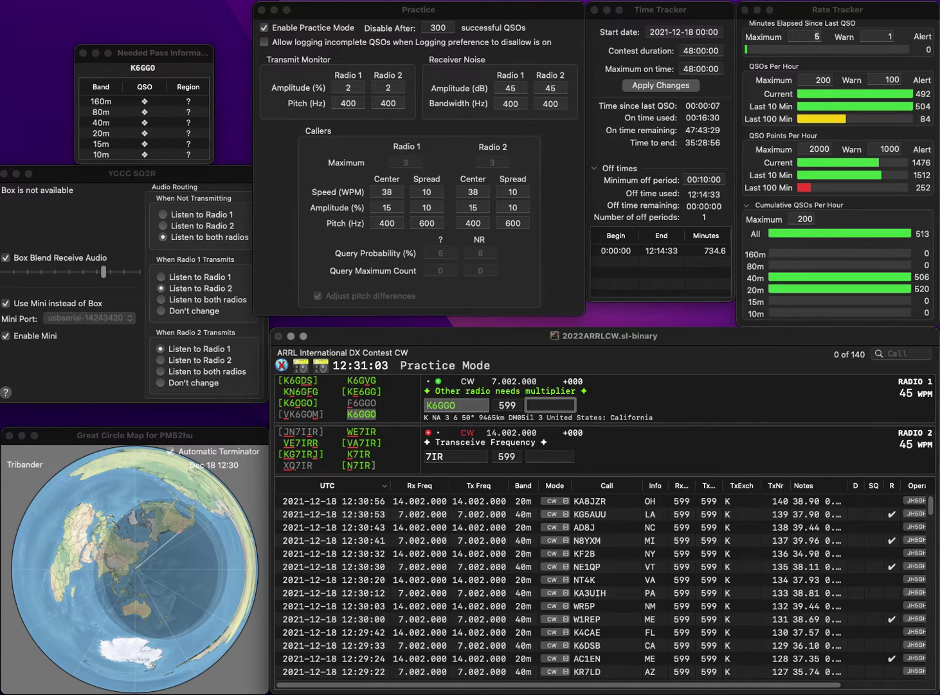
type("CA")
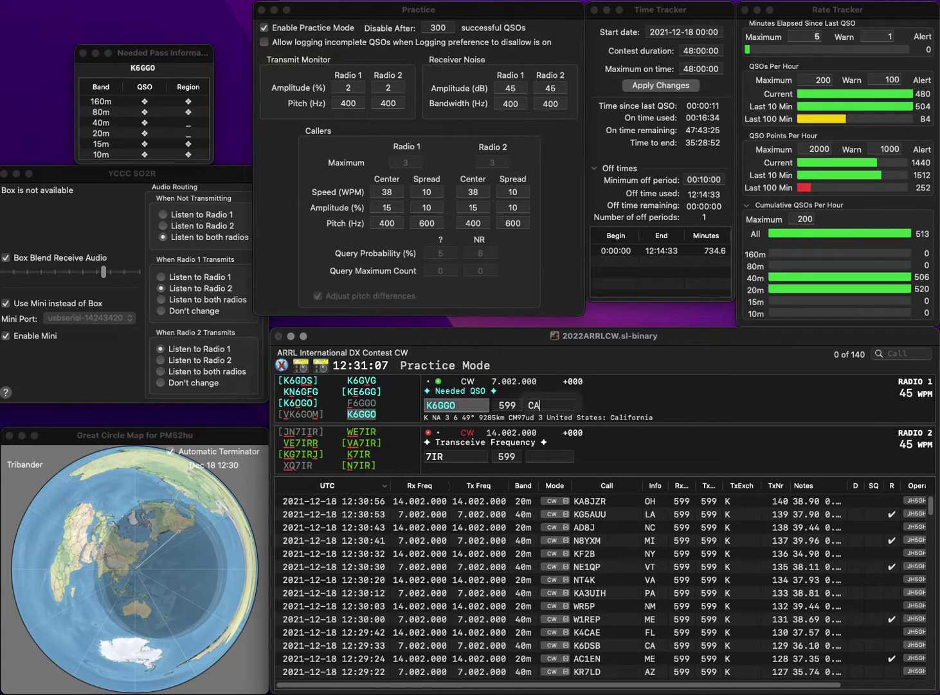
key("Return")
type("VA")
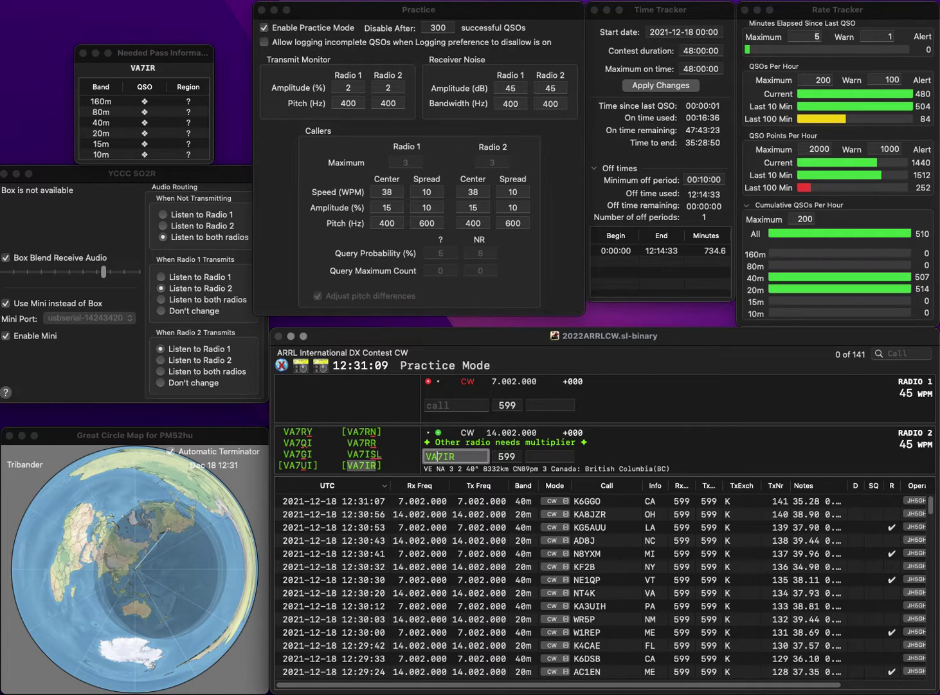
key("Return")
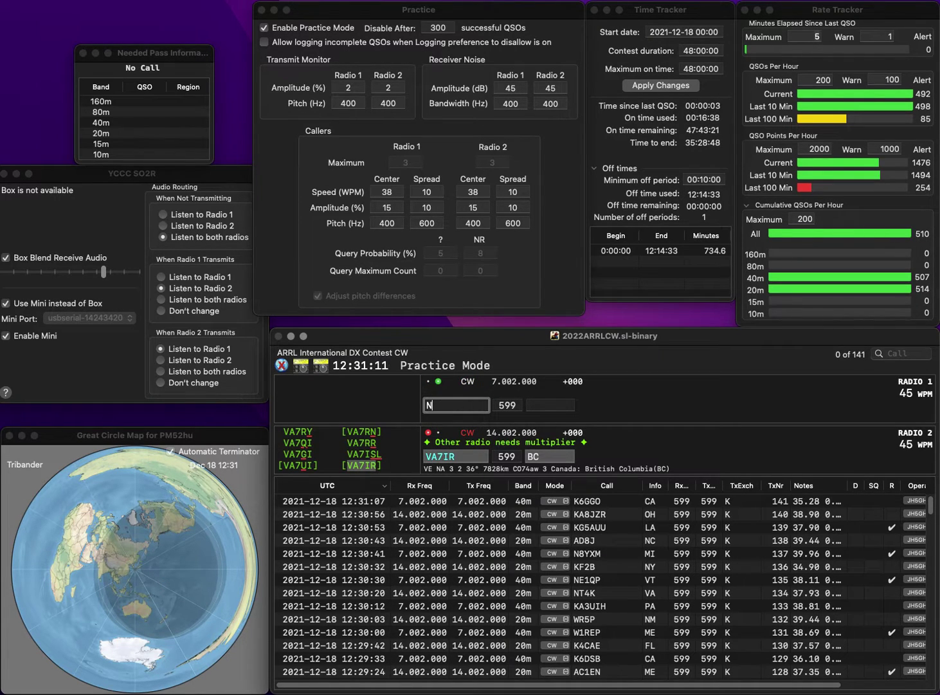
type("N8TCP")
key("Return")
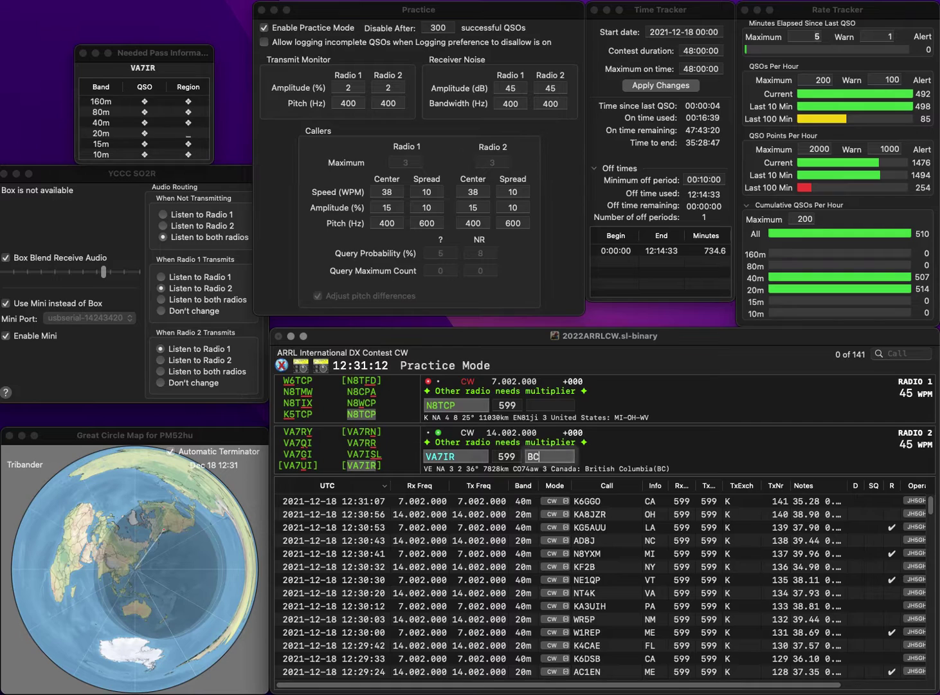
key("Return")
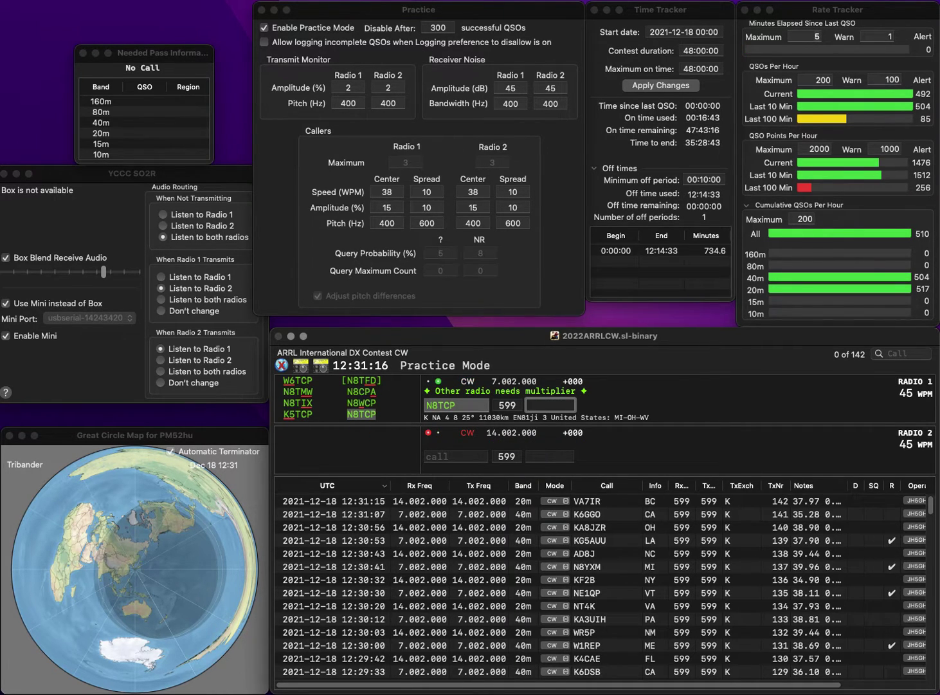
type("OH")
key("Return")
type("K")
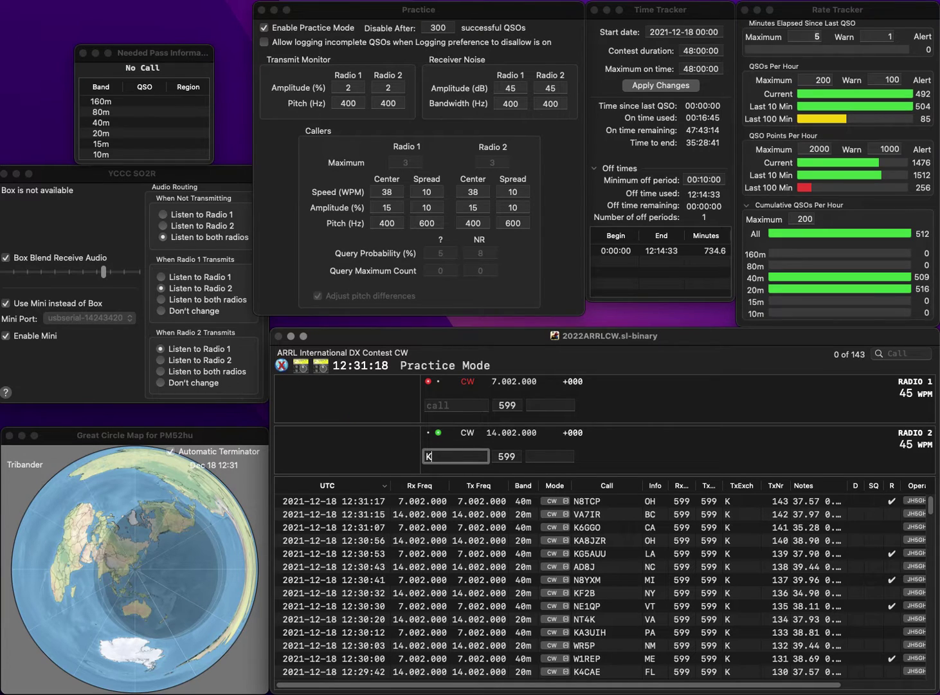
type("9MU")
key("Return")
Step: Call K0LIR on radio 1, then log K9MU (IN) and K0LIR (KS)
type("K")
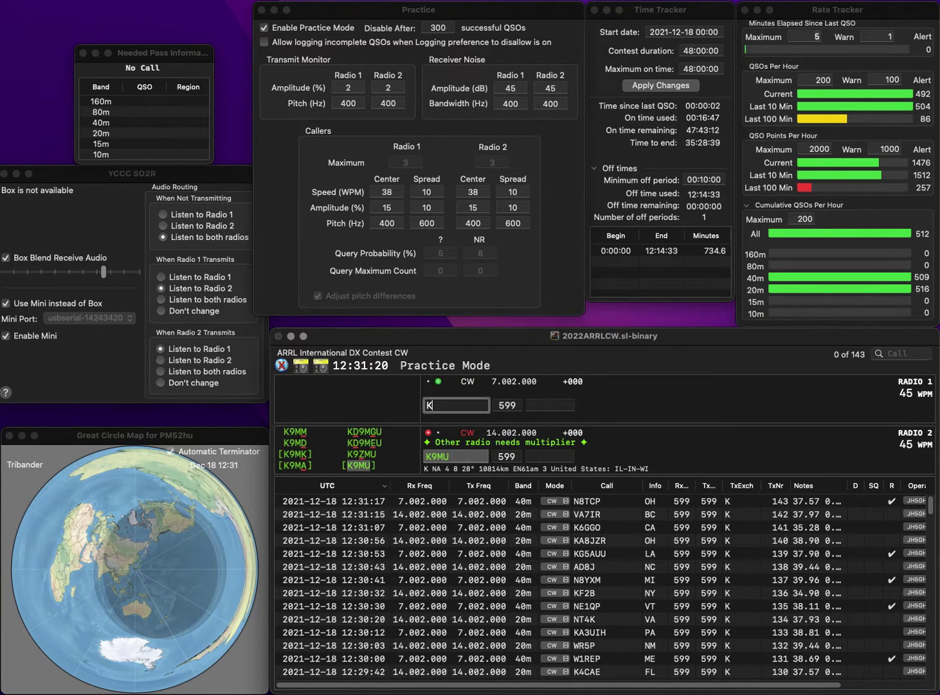
type("0LIR")
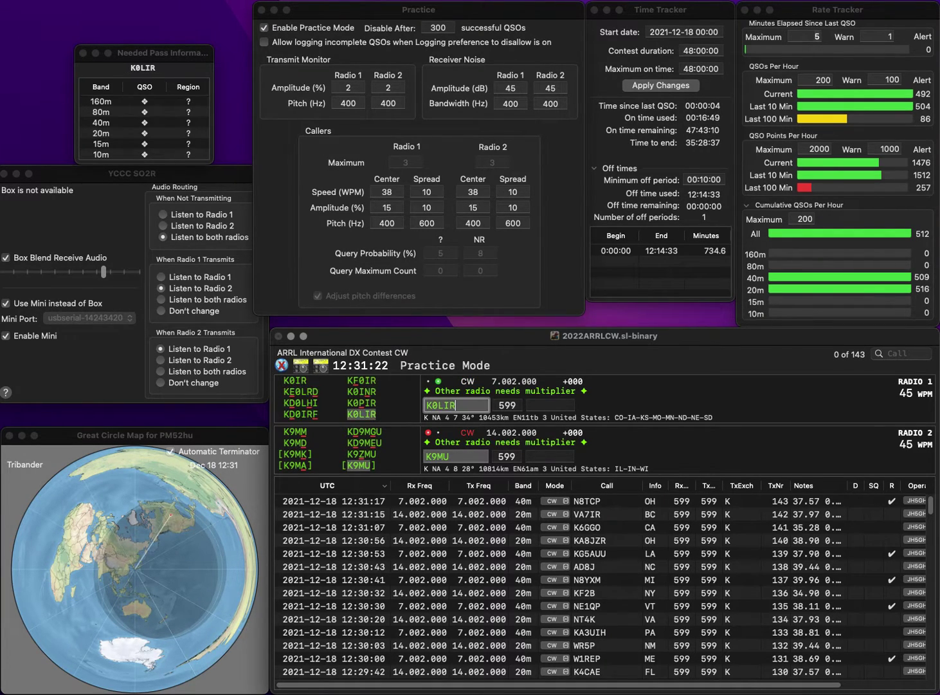
key("Return")
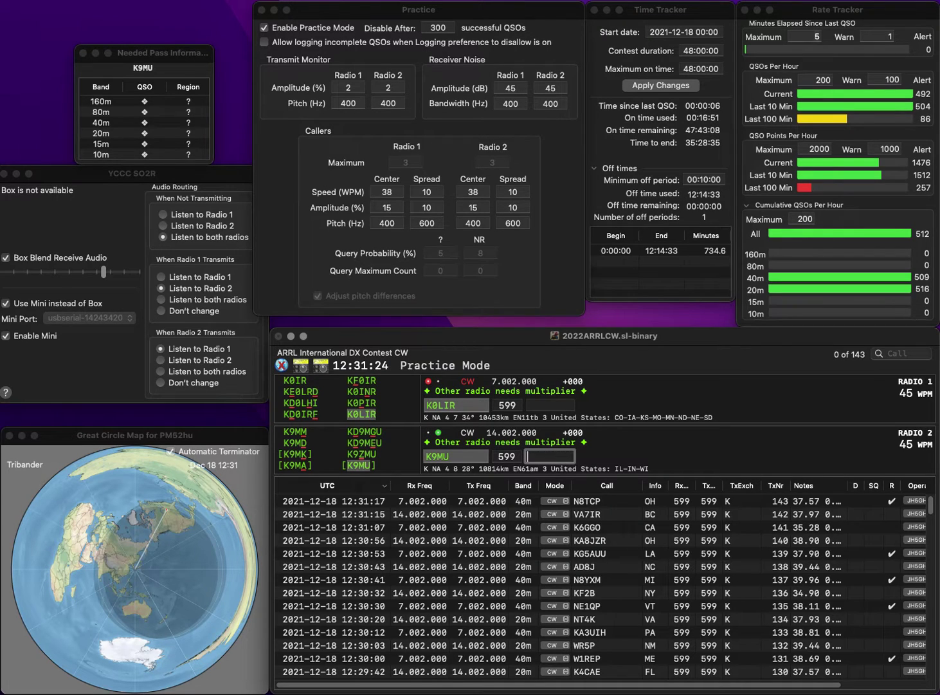
key("Return")
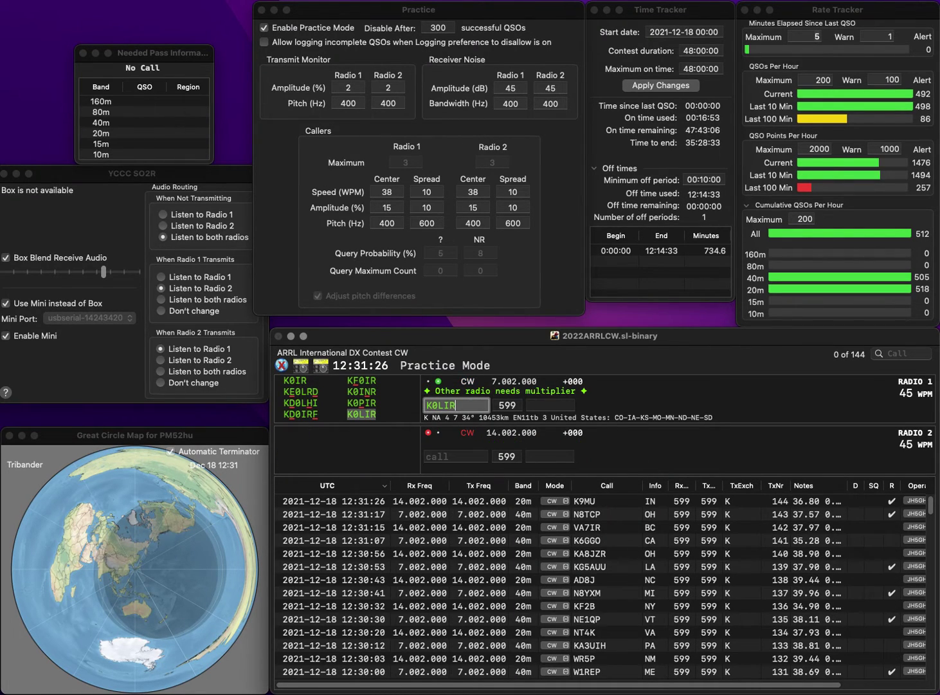
type("K")
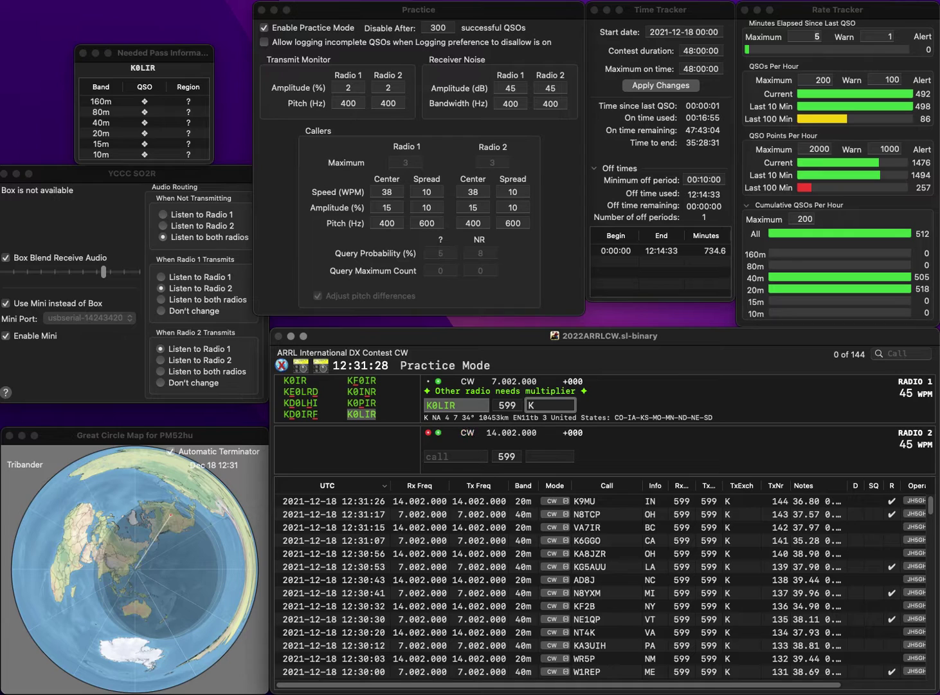
type("S")
key("Return")
Step: Work KL2AX on radio 2 and W5NQH on radio 1, logging exchanges AR and TX
type("KL2")
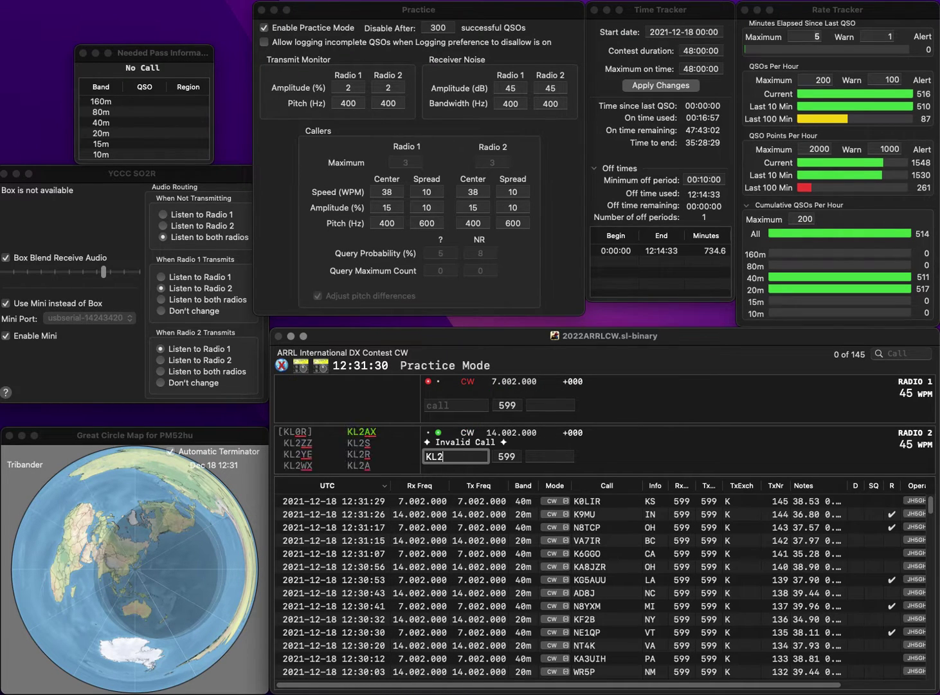
type("AX")
key("Return")
type("W")
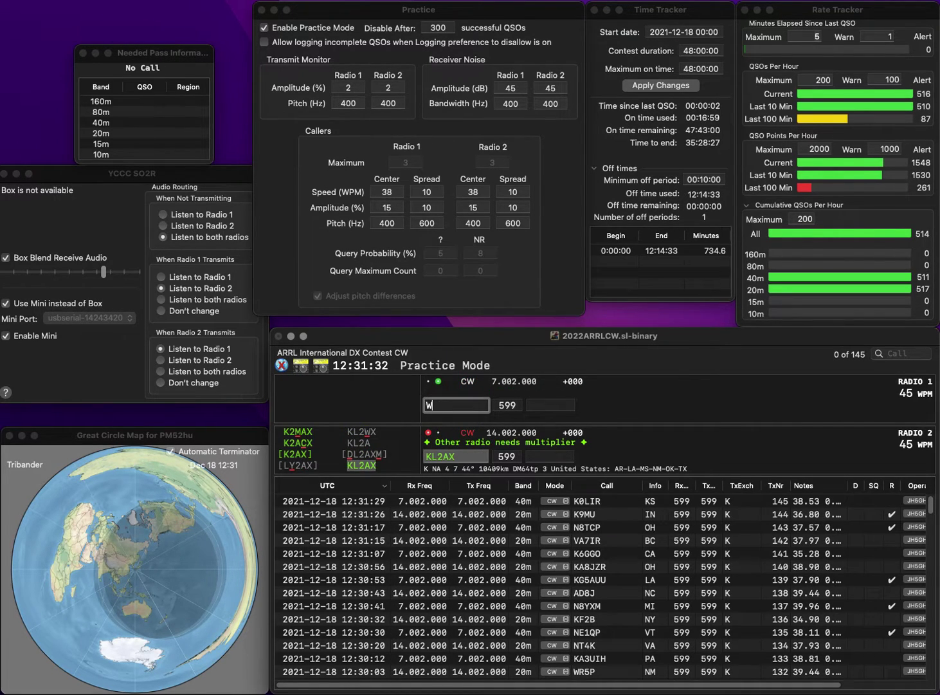
type("5NQH")
key("Return")
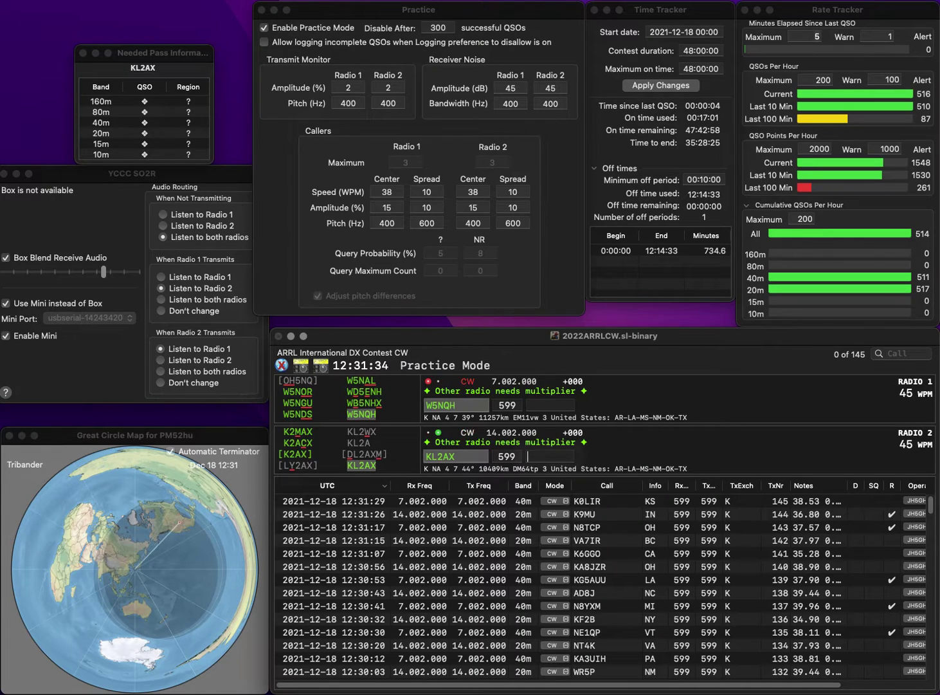
type("N")
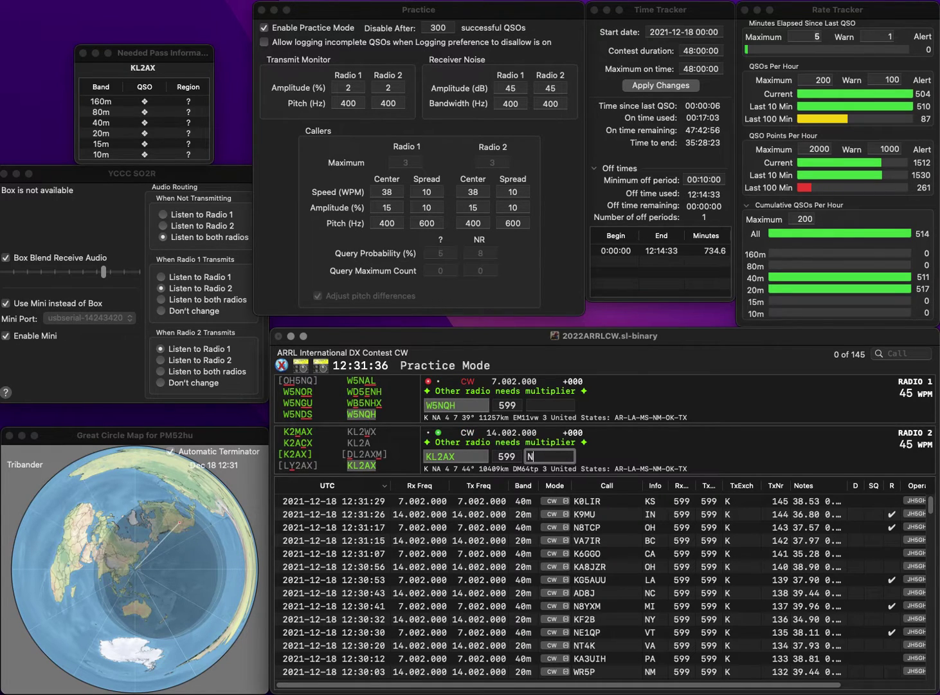
key("BackSpace")
type("R")
key("Return")
type("T")
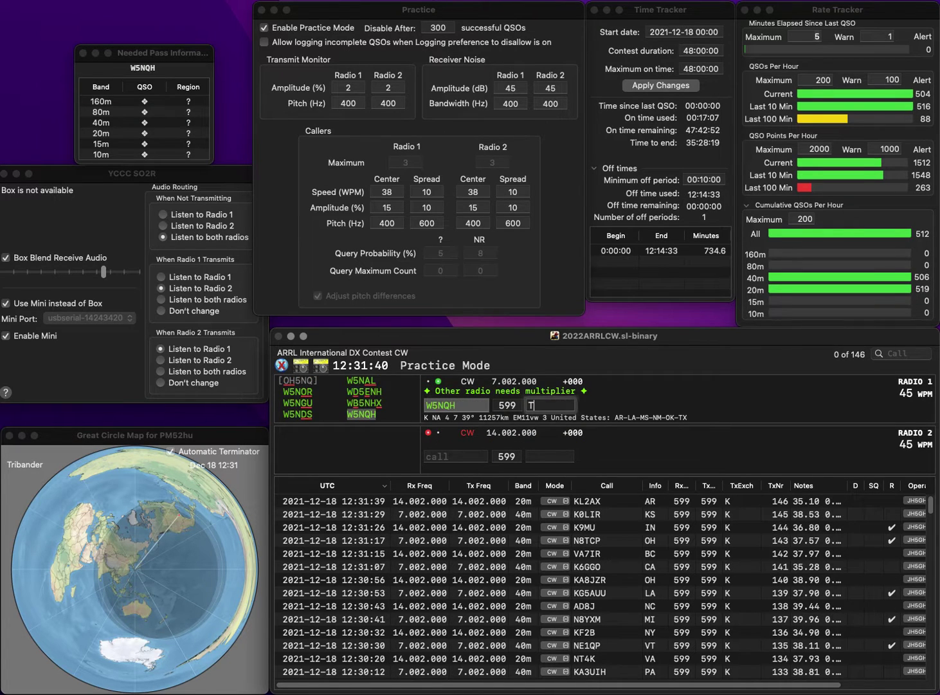
type("X")
key("Return")
type("A")
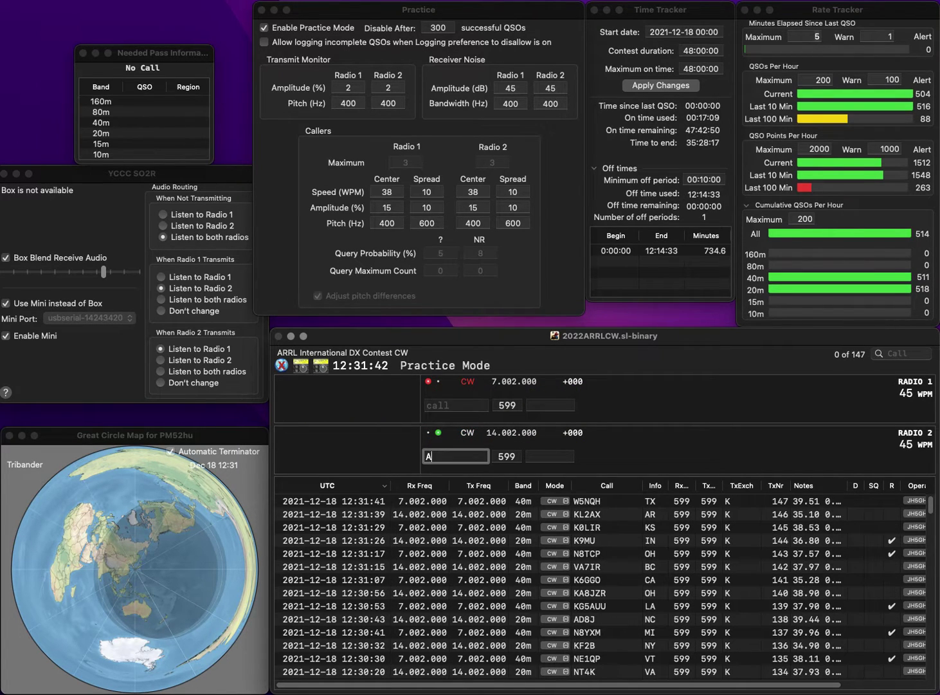
type("G2K")
key("Return")
type("K")
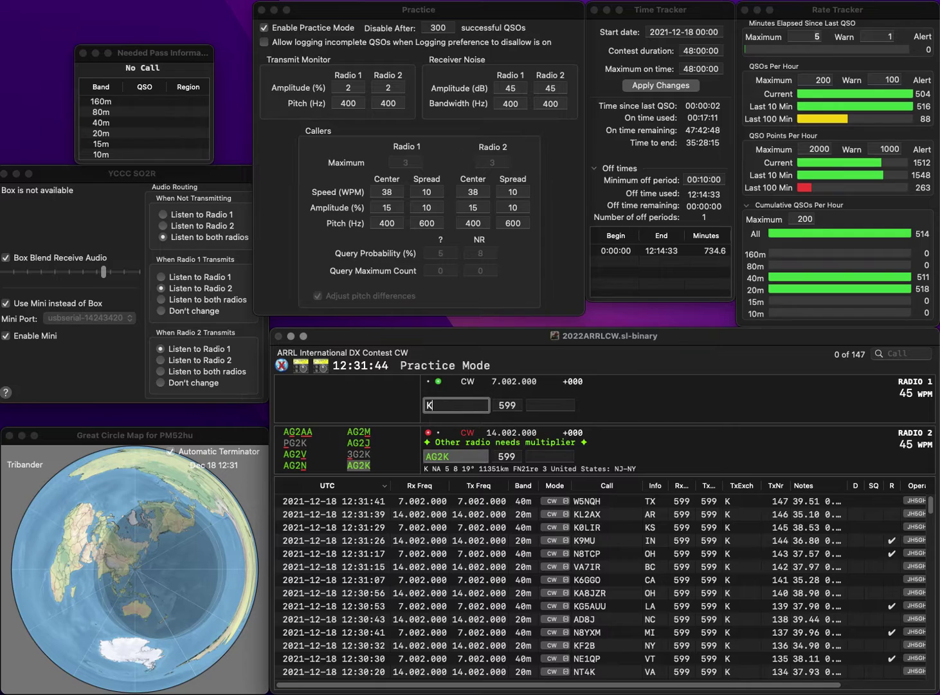
type("C3JA")
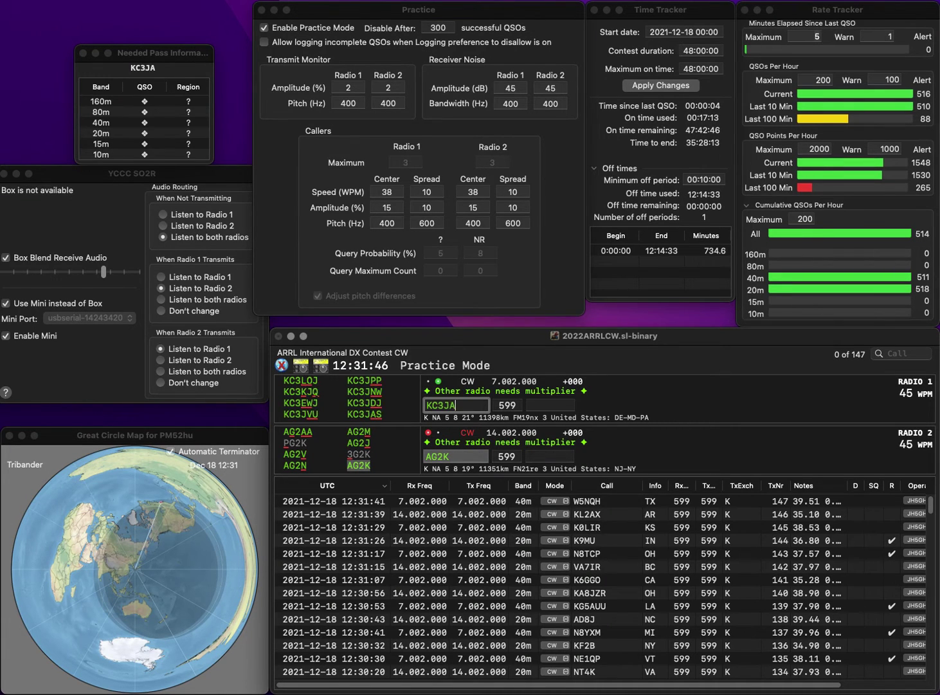
type("S")
key("Return")
type("N")
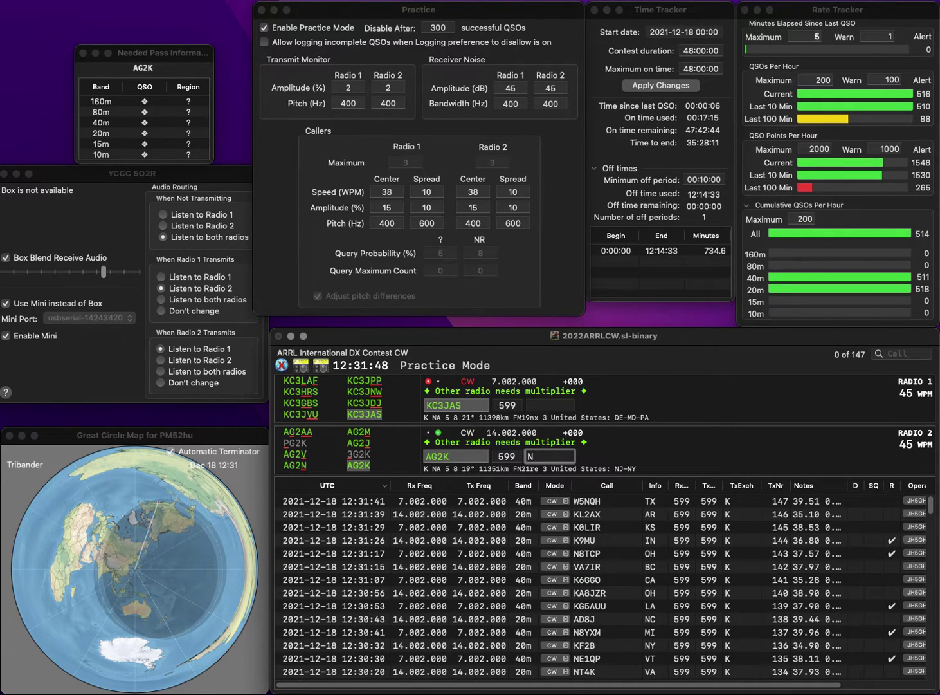
type("J")
key("Return")
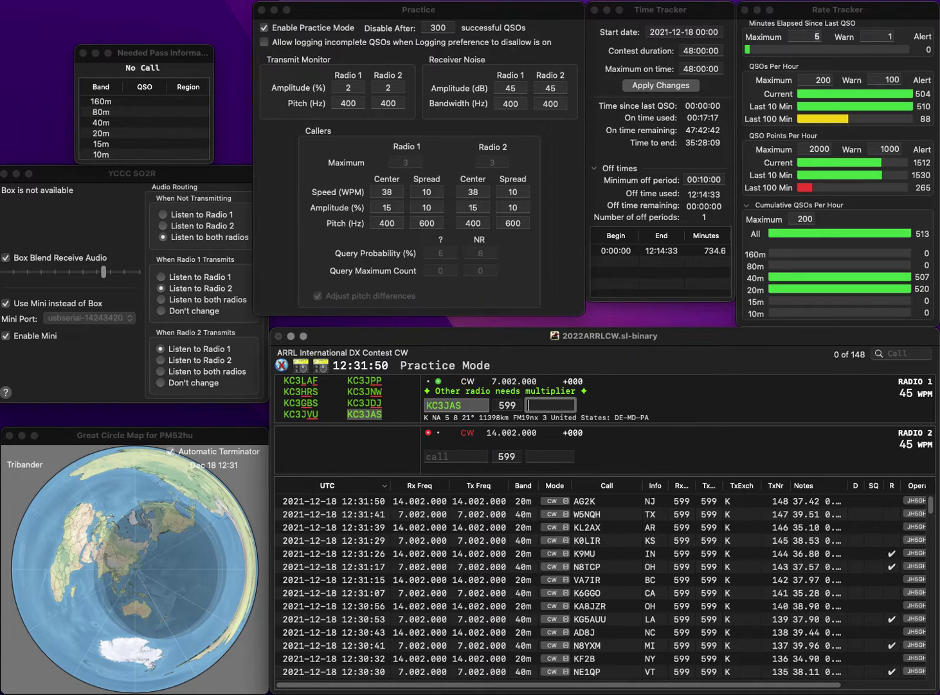
type("W")
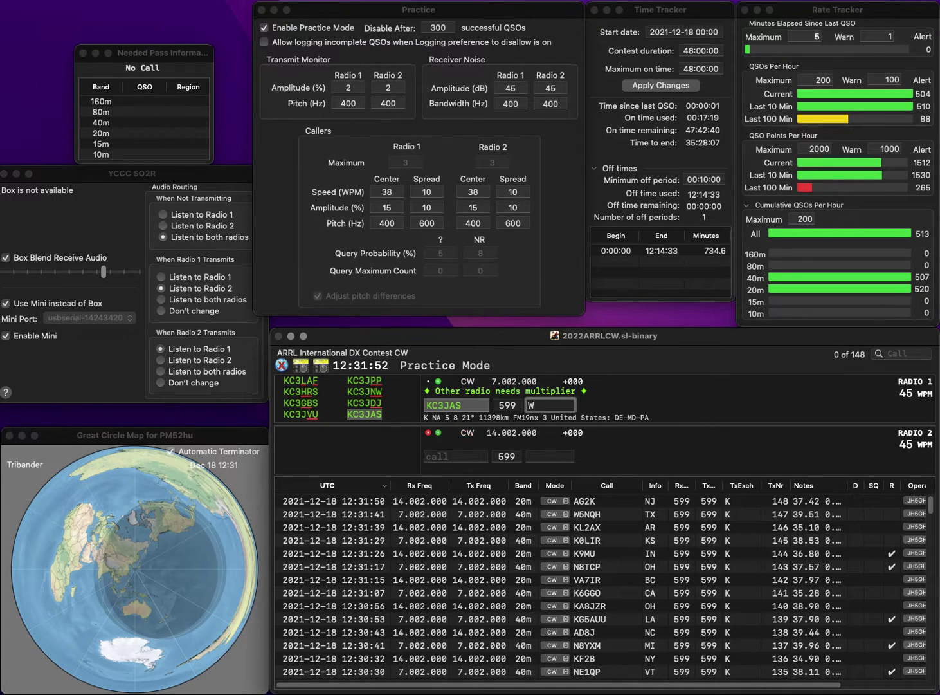
key("BackSpace")
type("PA")
key("Return")
type("3")
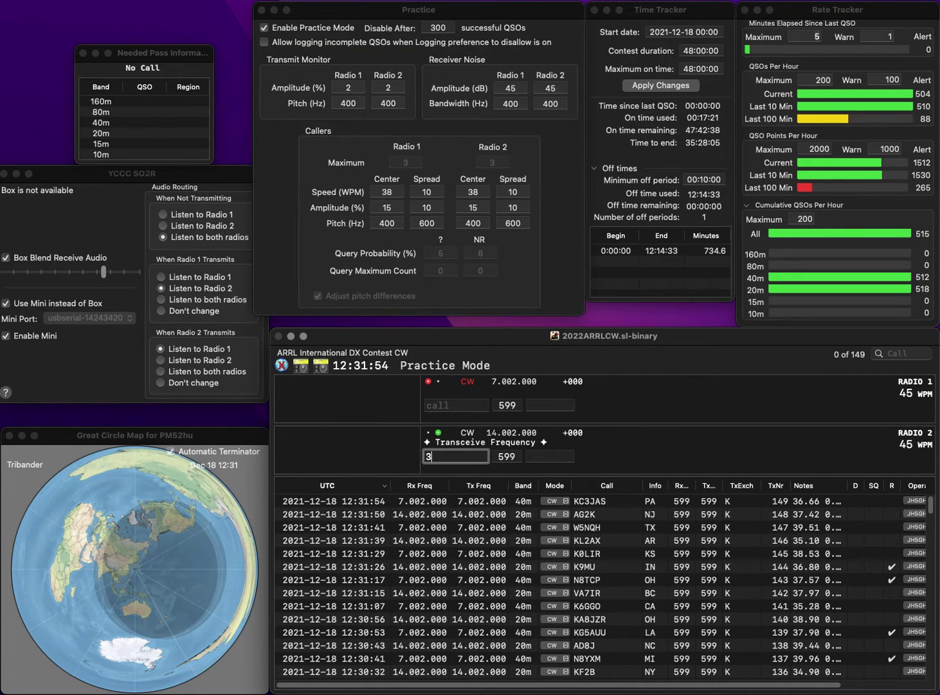
type("XL")
key("Home")
Step: Correct the 20m call to VA2XL and send it, switching radios
type("VA")
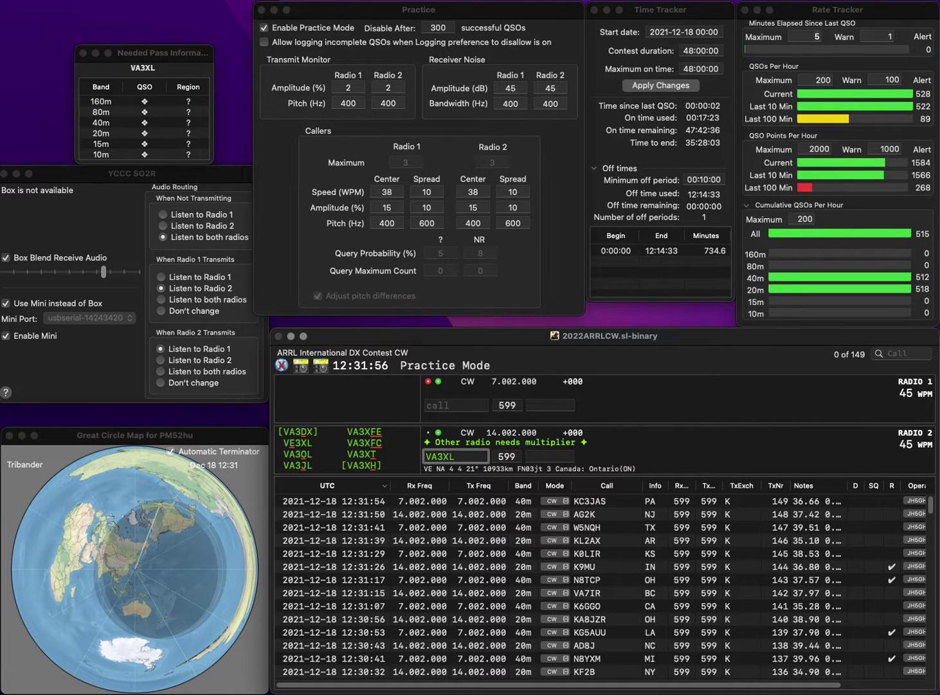
key("Delete")
type("2")
key("Return")
Step: Call W7CTA on 40m and fix the 20m call toward VE3XL
type("W7C")
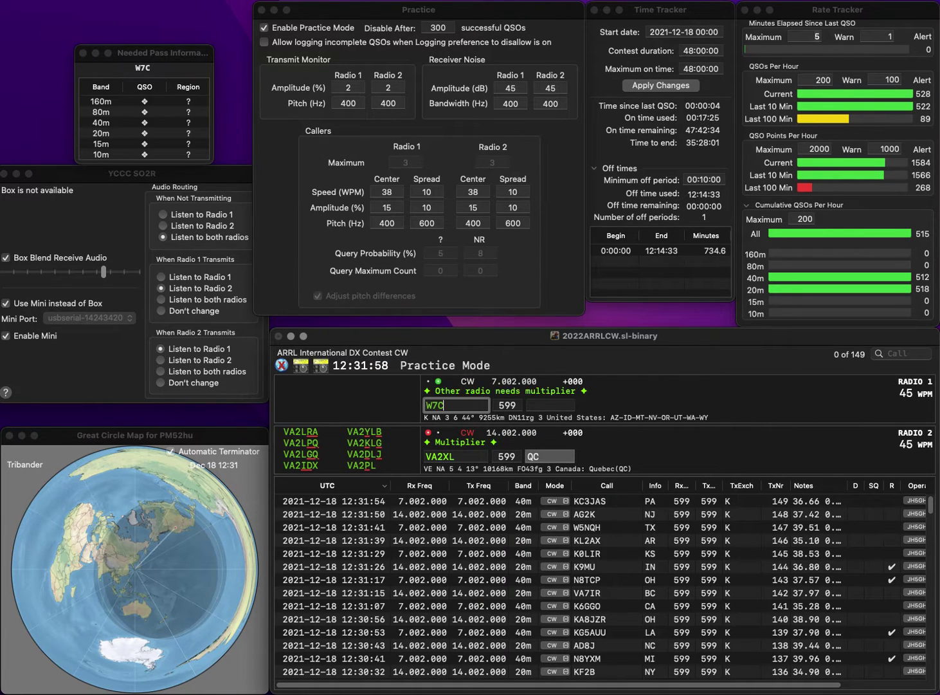
type("TA")
key("Return")
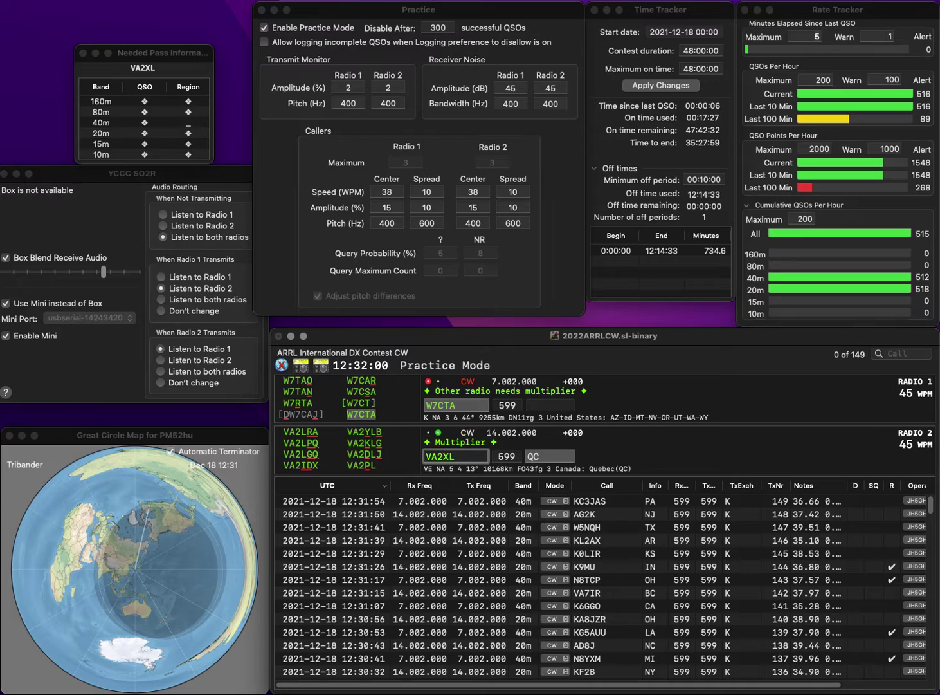
key("BackSpace")
type("3")
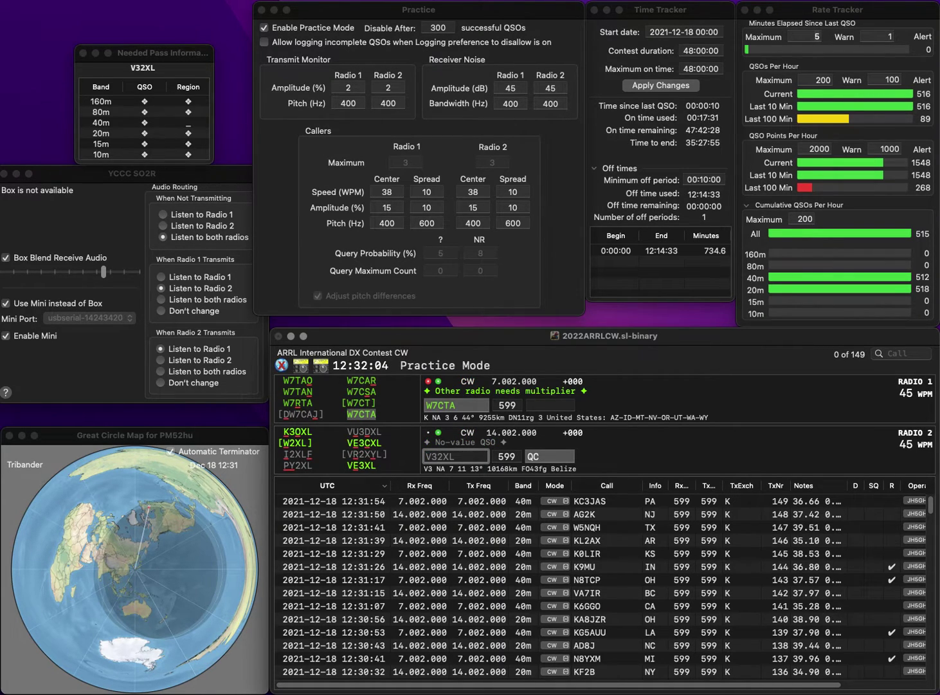
key("Delete")
type("E")
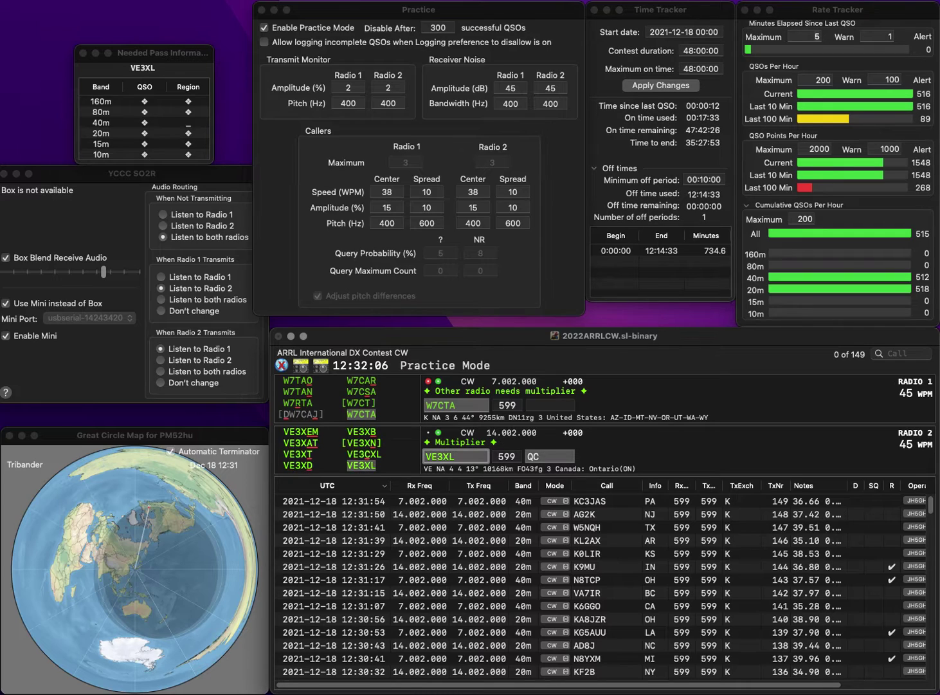
Step: Log W7CTA with WY on 40m and VE3XL with ON on 20m
key("Up")
key("space")
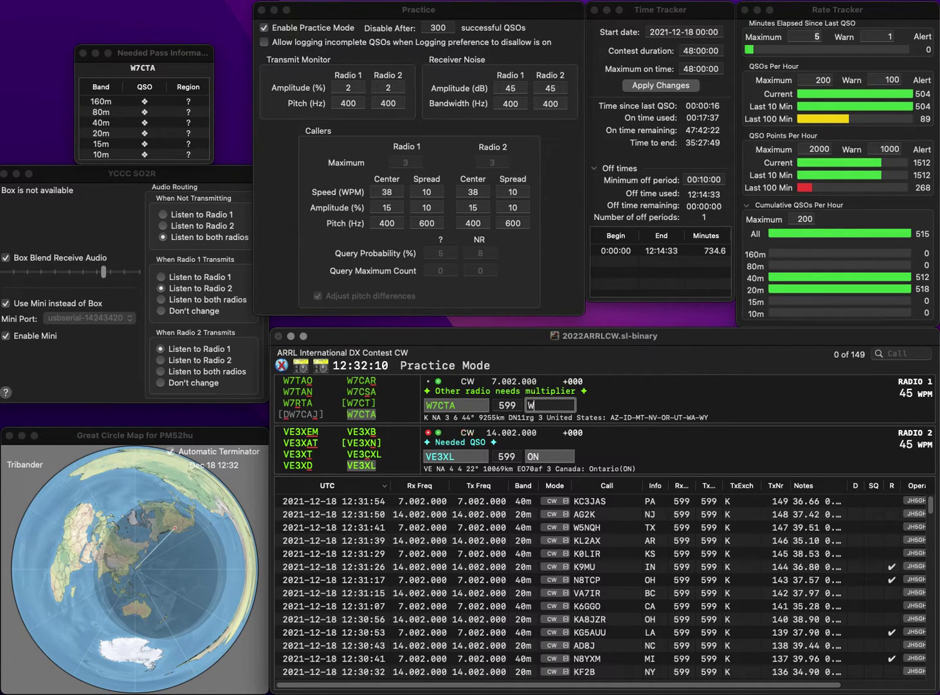
key("Return")
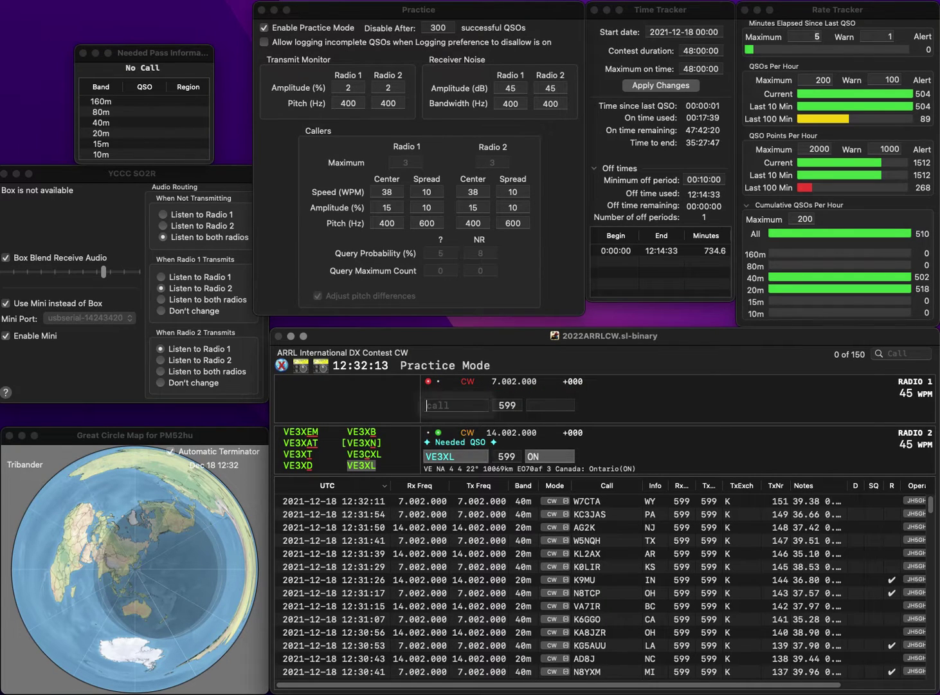
key("Return")
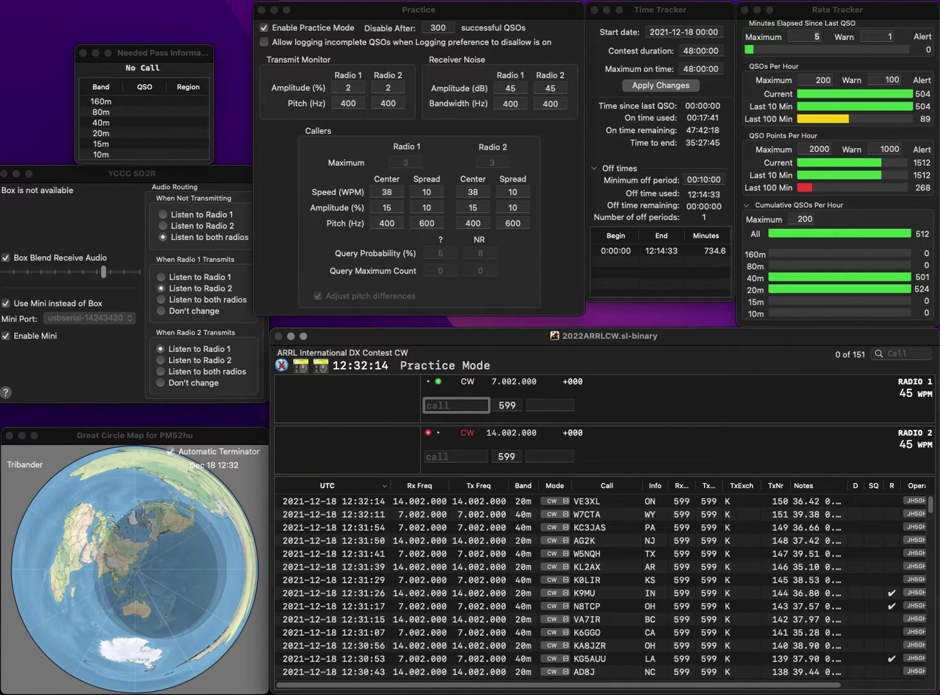
type("KD9EO")
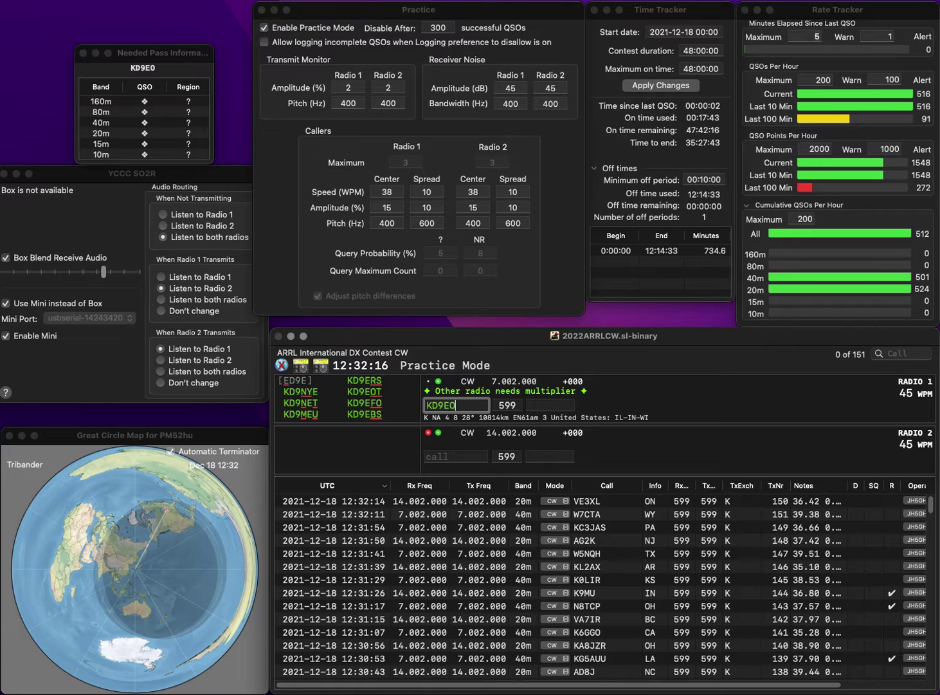
type("T")
key("Return")
type("W3IK")
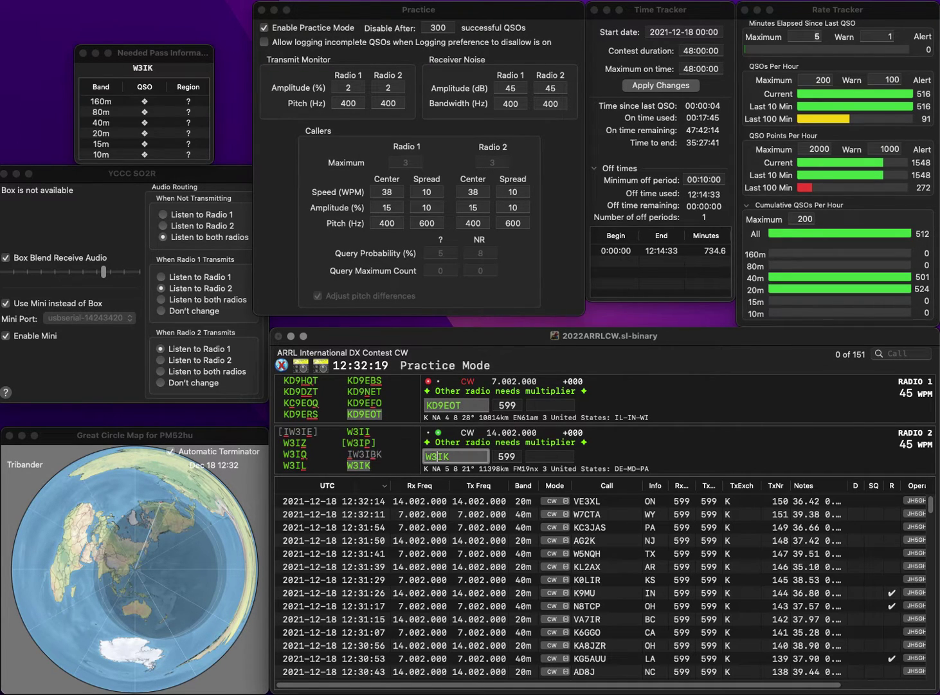
key("Return")
key("space")
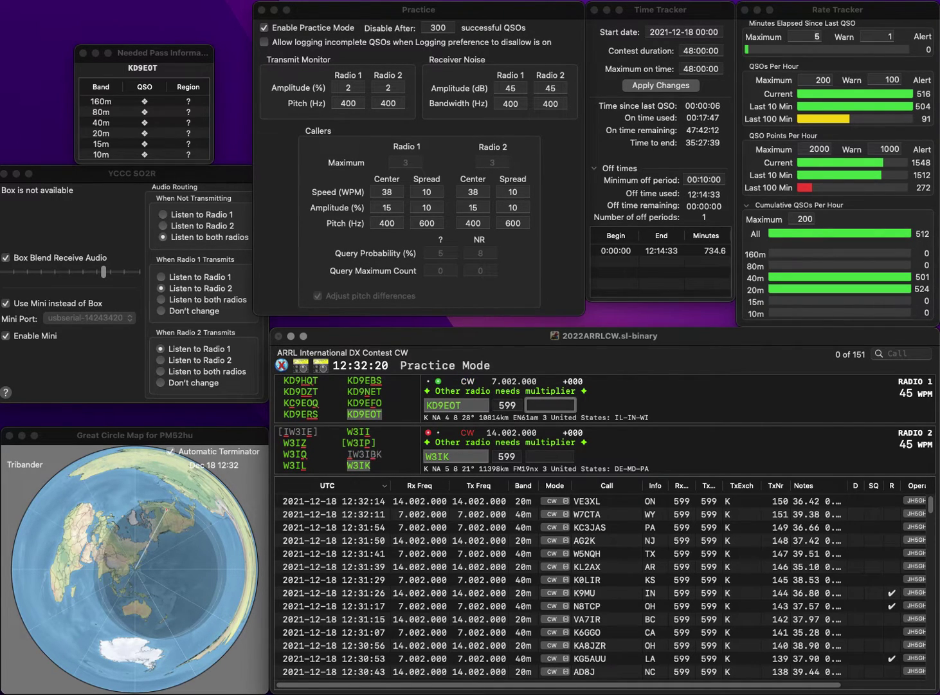
key("Return")
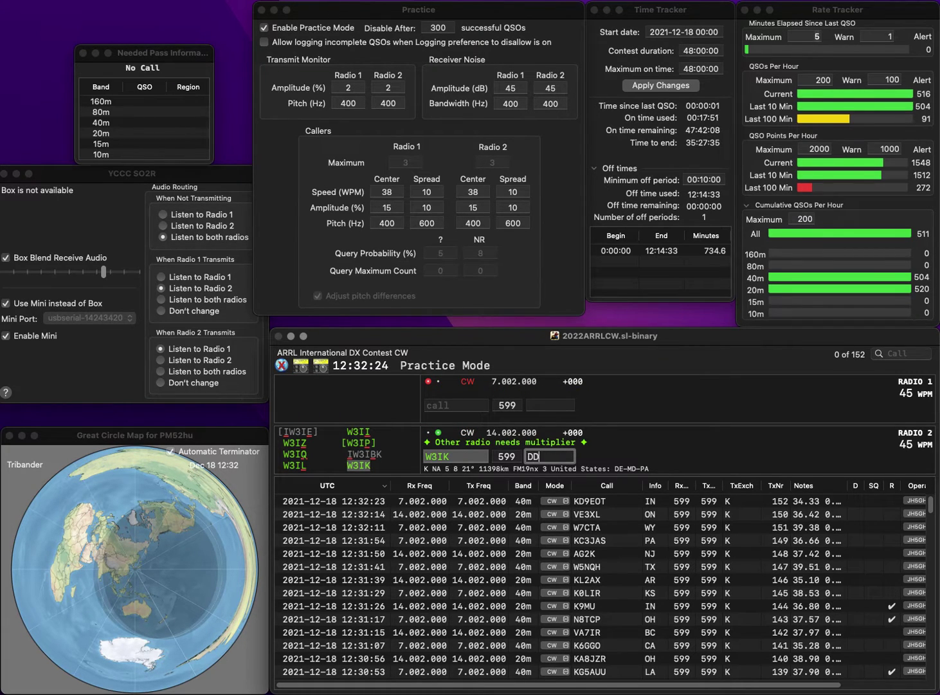
key("Return")
type("W")
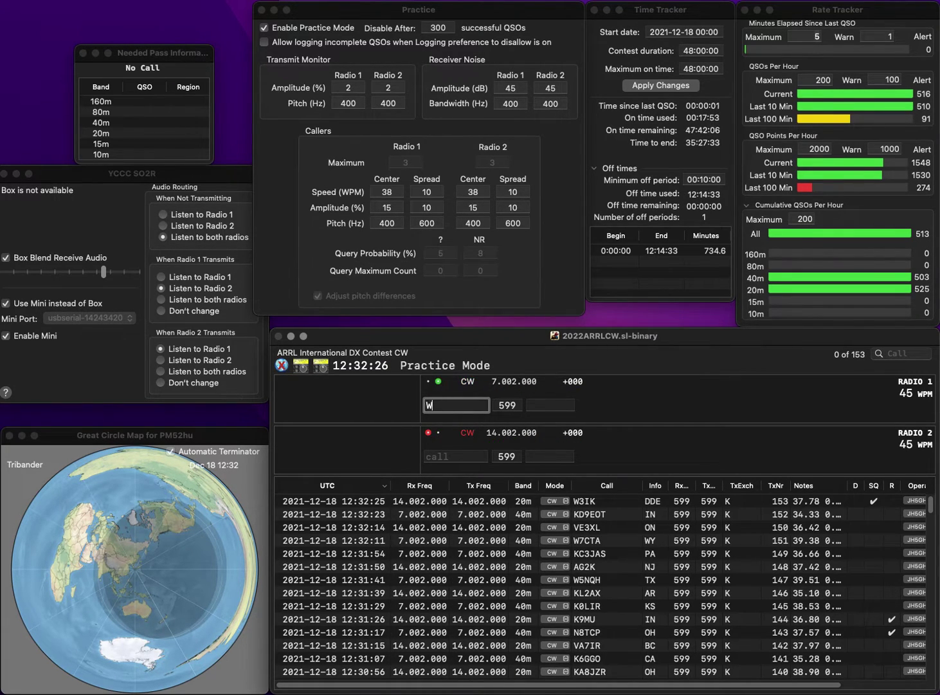
type("9KKN")
key("Return")
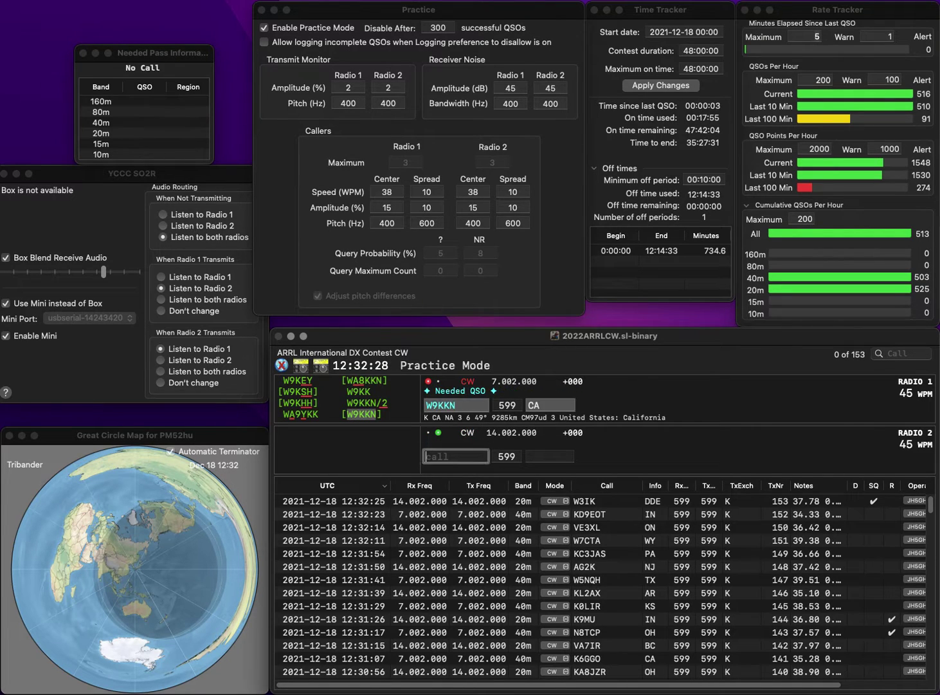
type("8ER")
key("BackSpace")
type("ER")
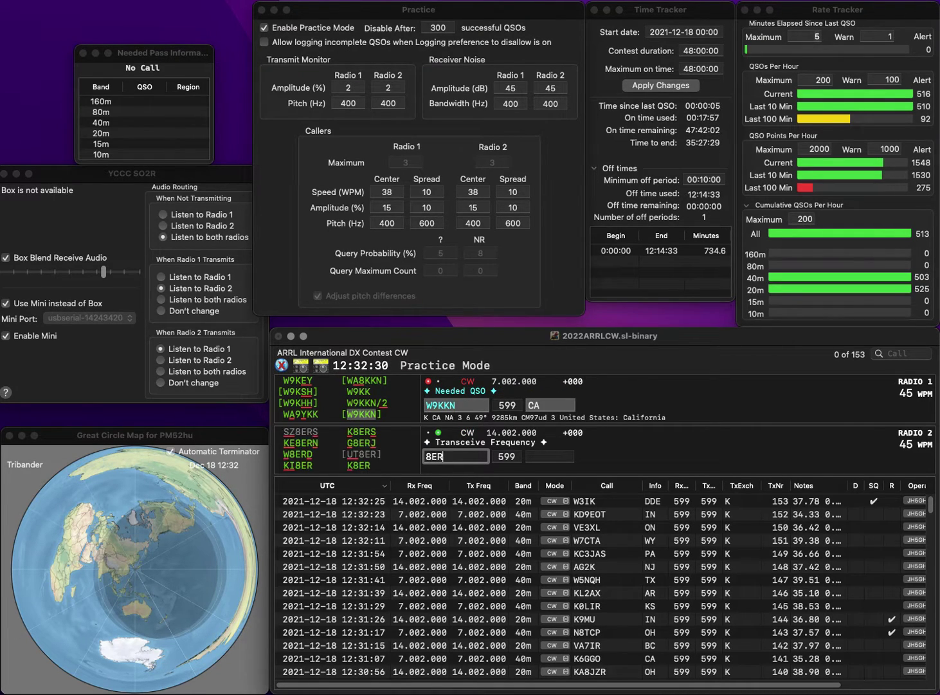
key("Return")
key("space")
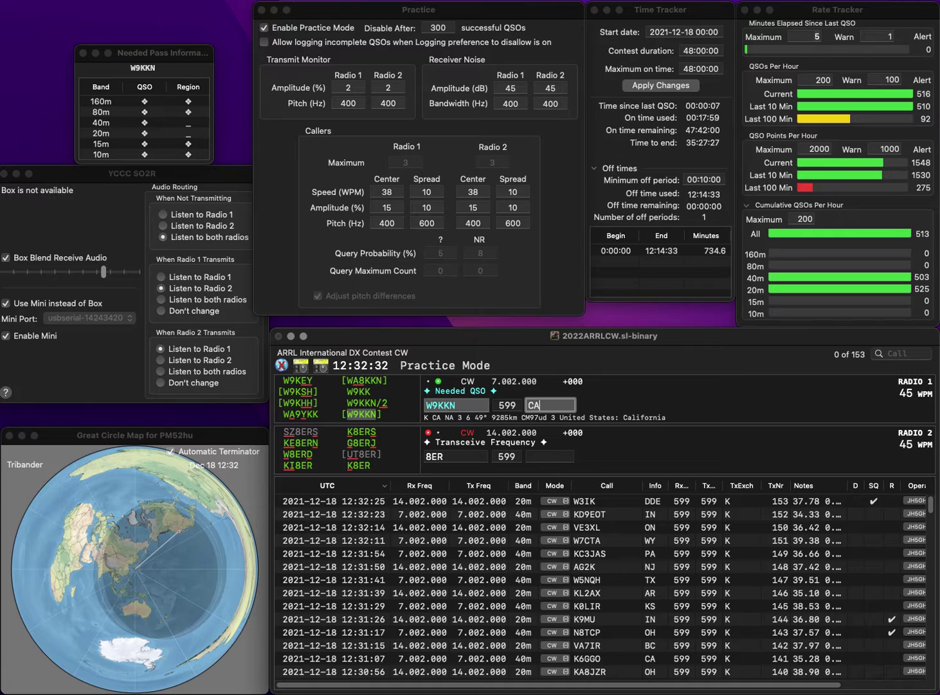
key("Return")
type("KI")
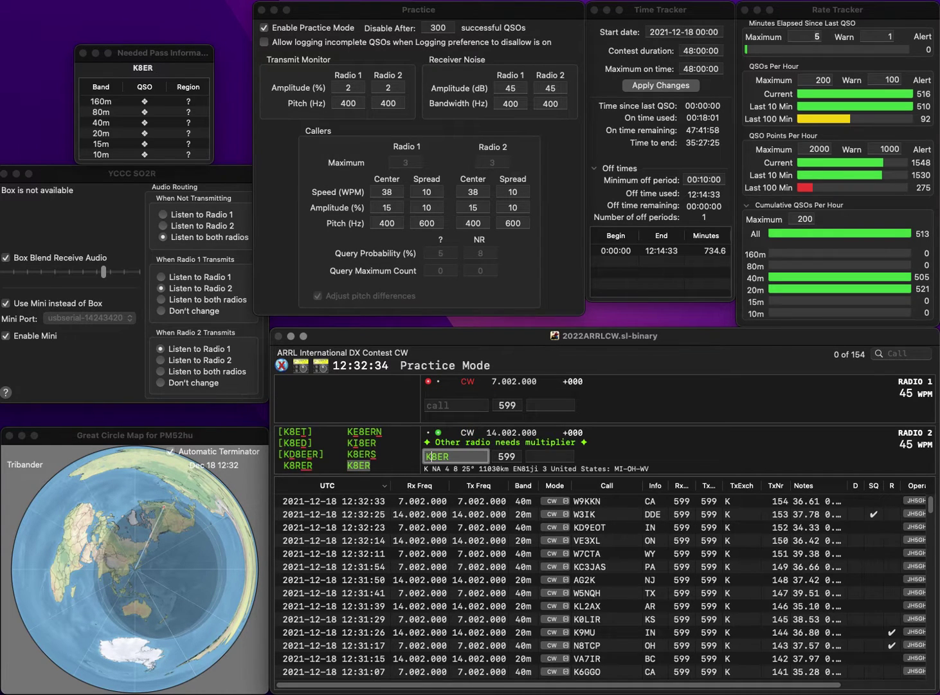
key("Return")
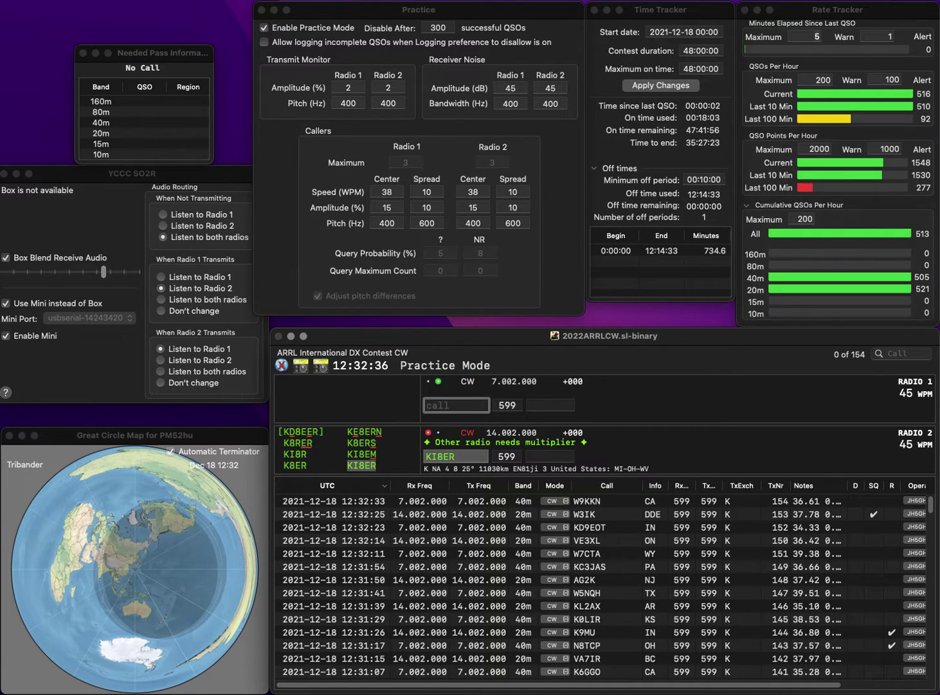
type("K4DME")
key("Return")
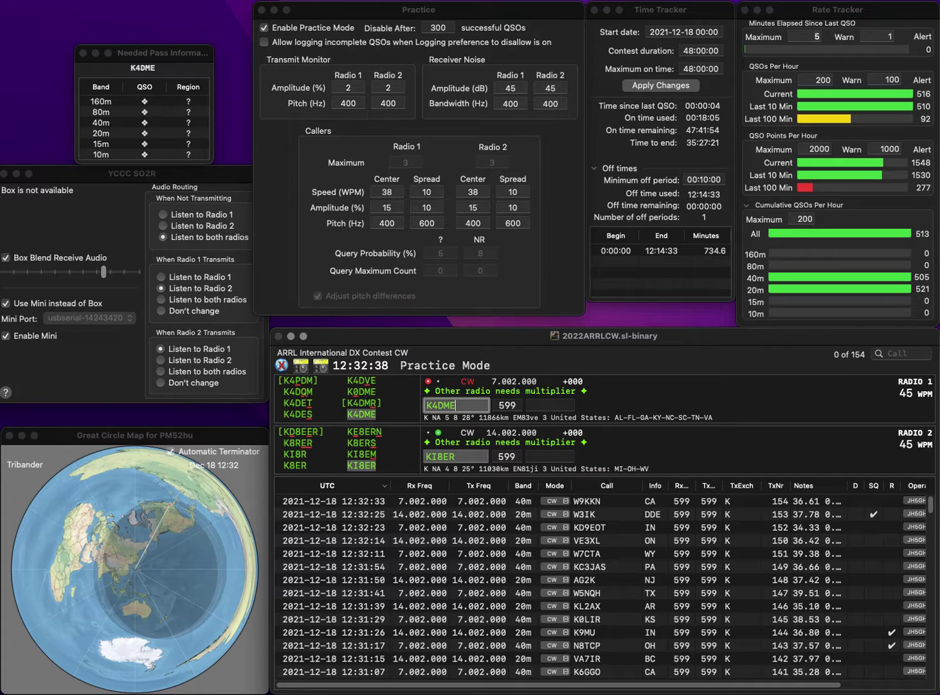
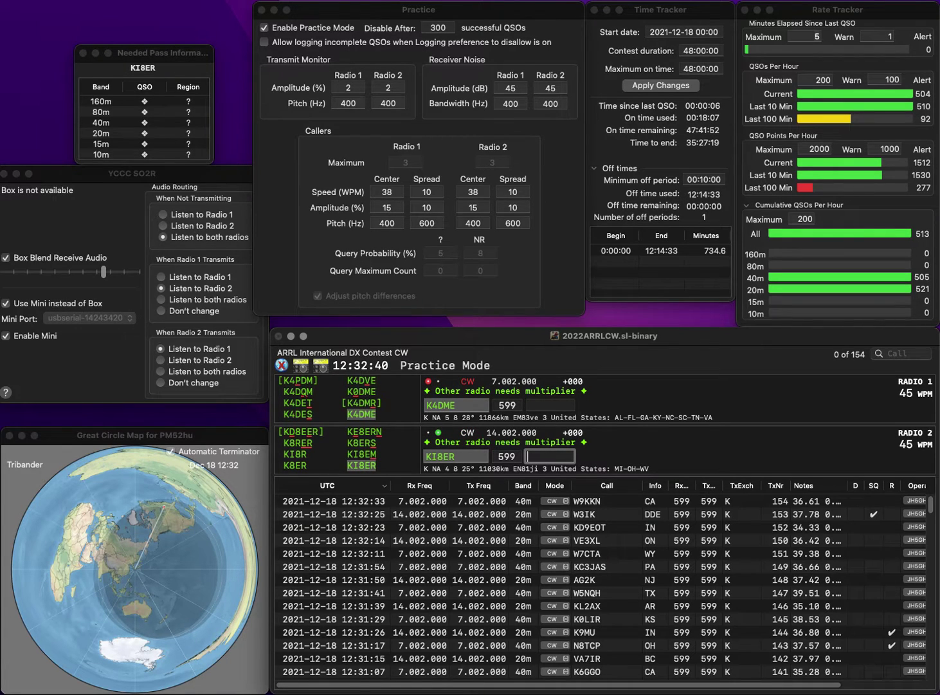
key("Return")
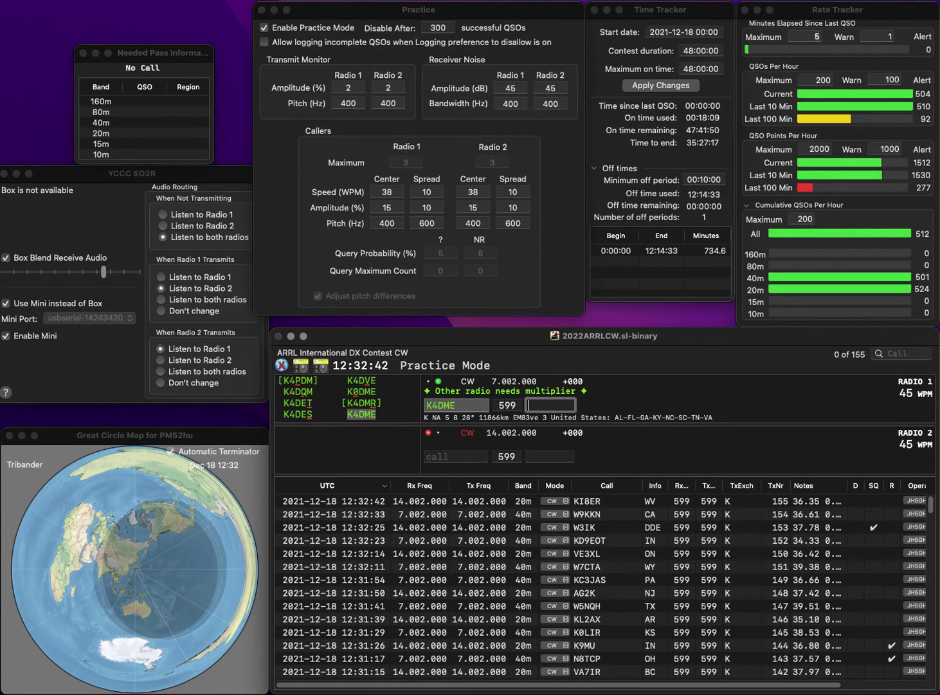
type("AL")
key("Return")
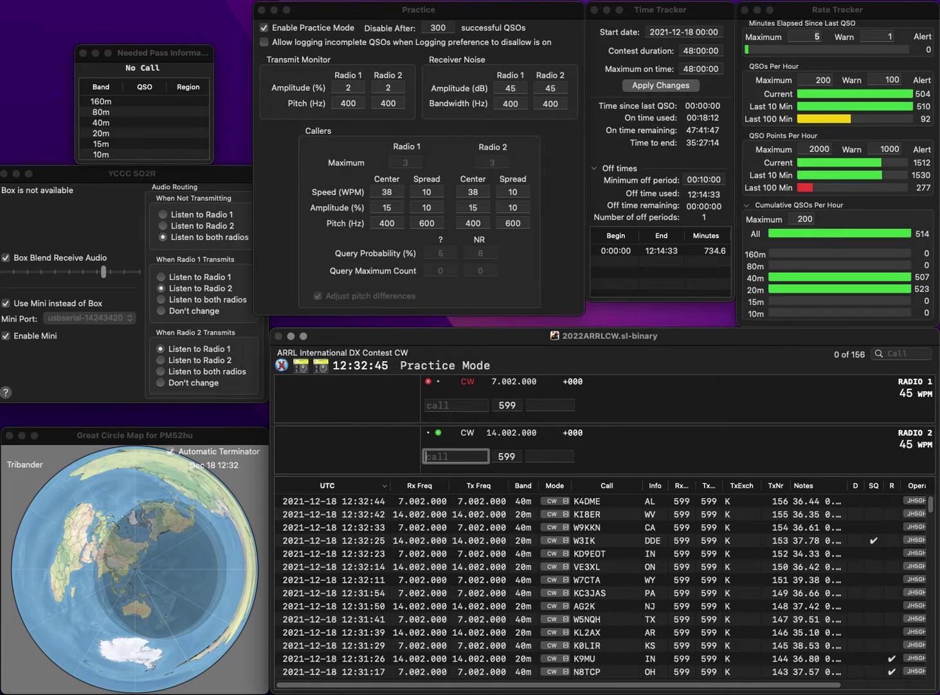
type("KC0T")
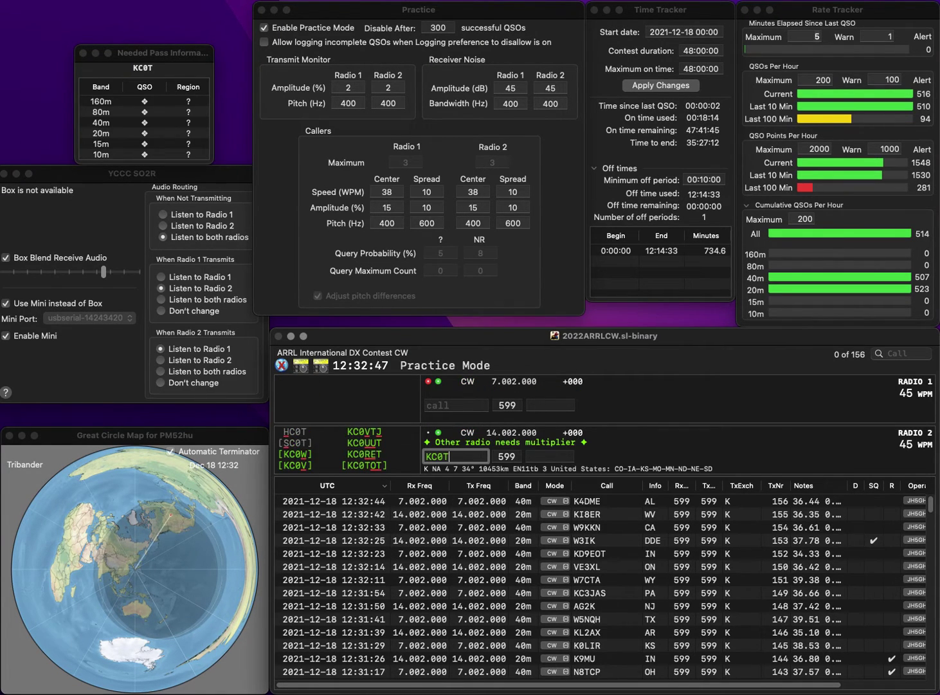
key("Return")
type("K0PV")
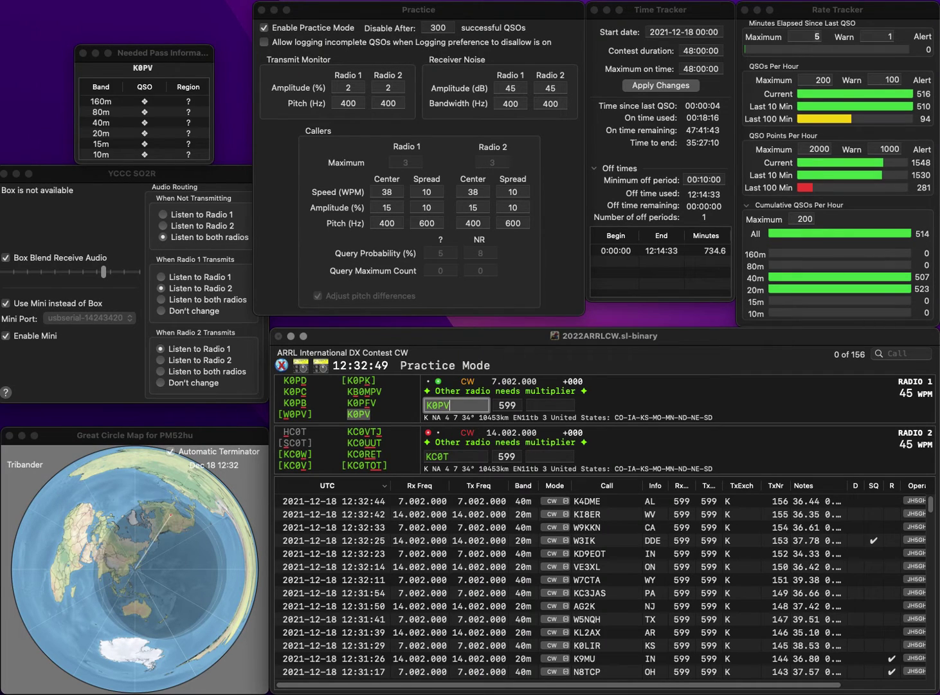
key("Return")
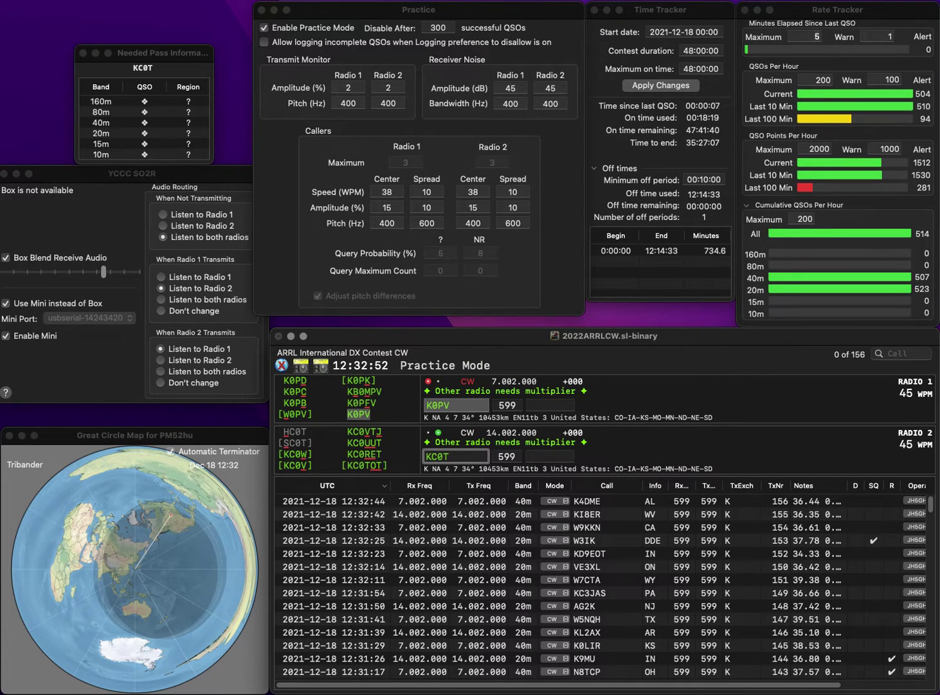
type("BV")
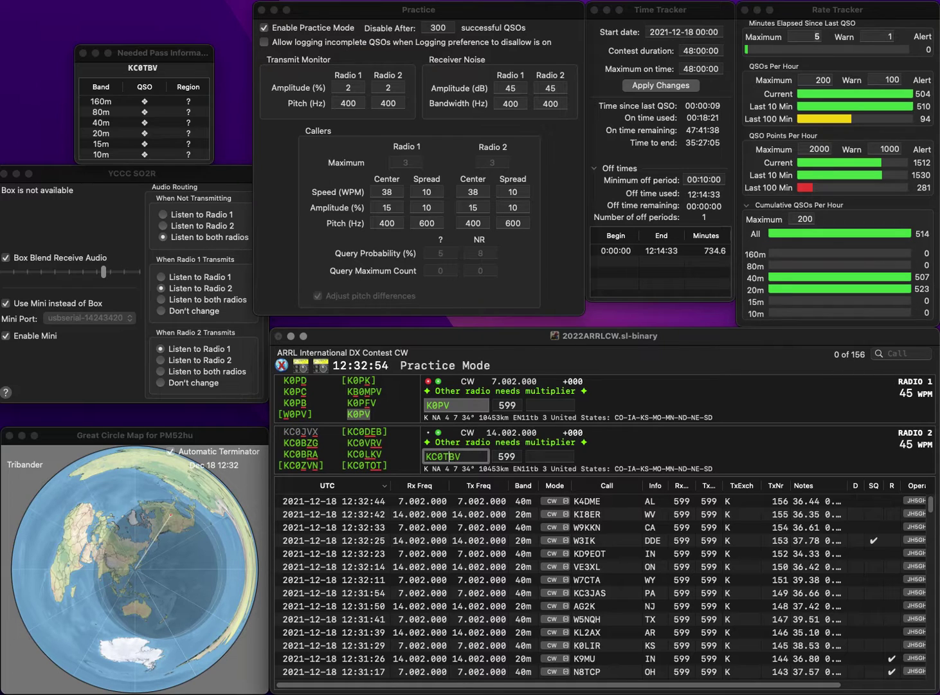
key("Return")
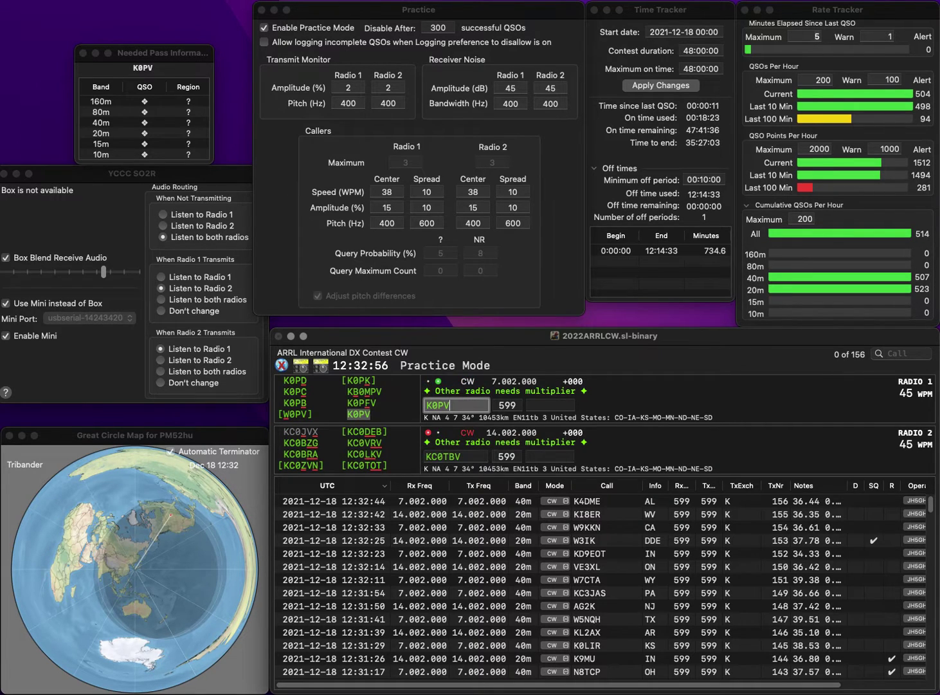
key("space")
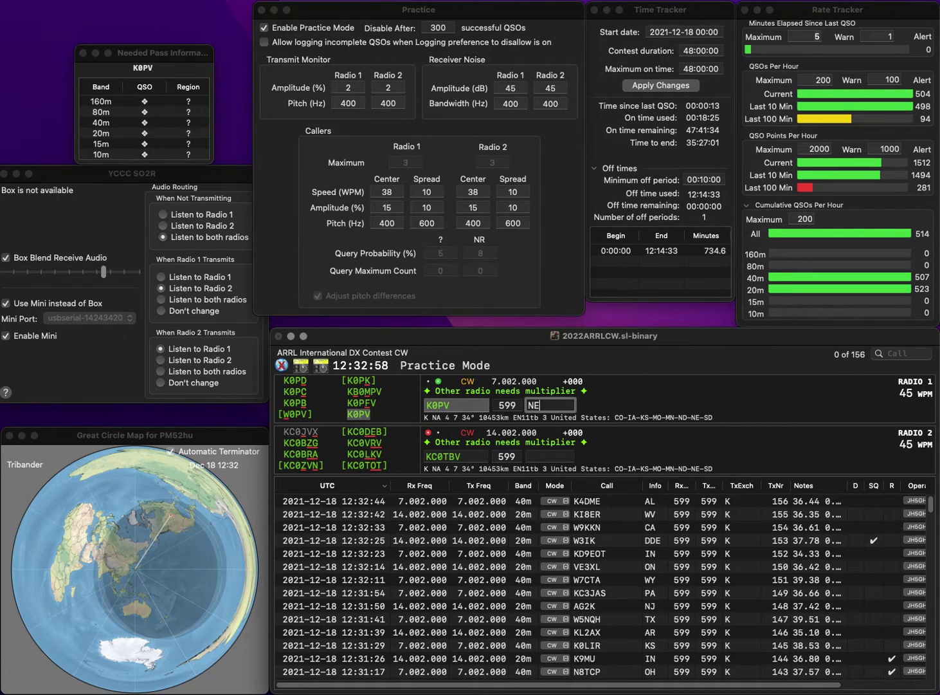
key("Return")
key("BackSpace")
key("BackSpace")
key("BackSpace")
key("BackSpace")
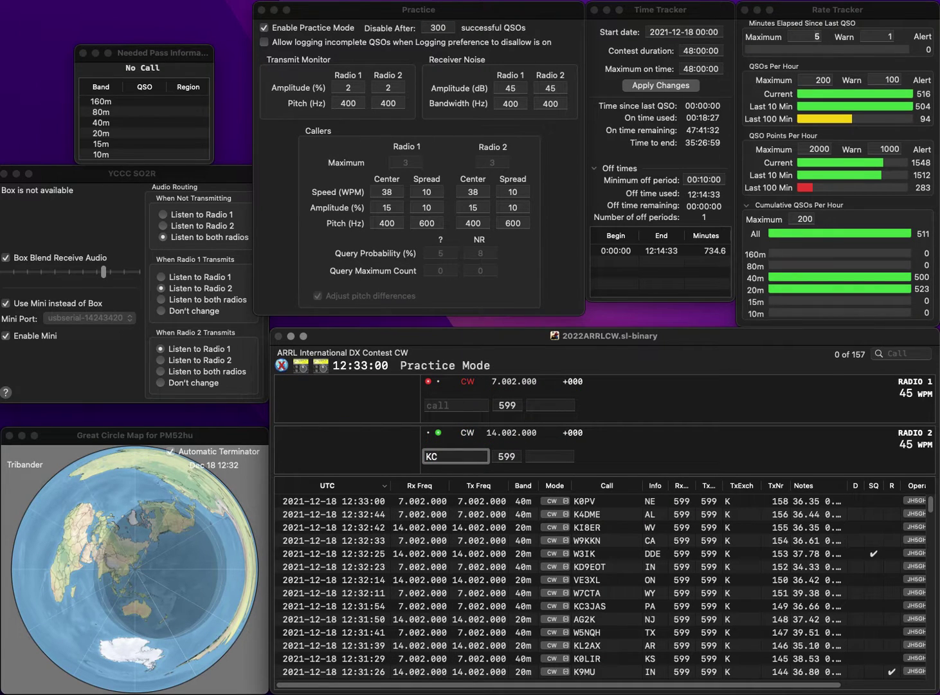
type("9NBV")
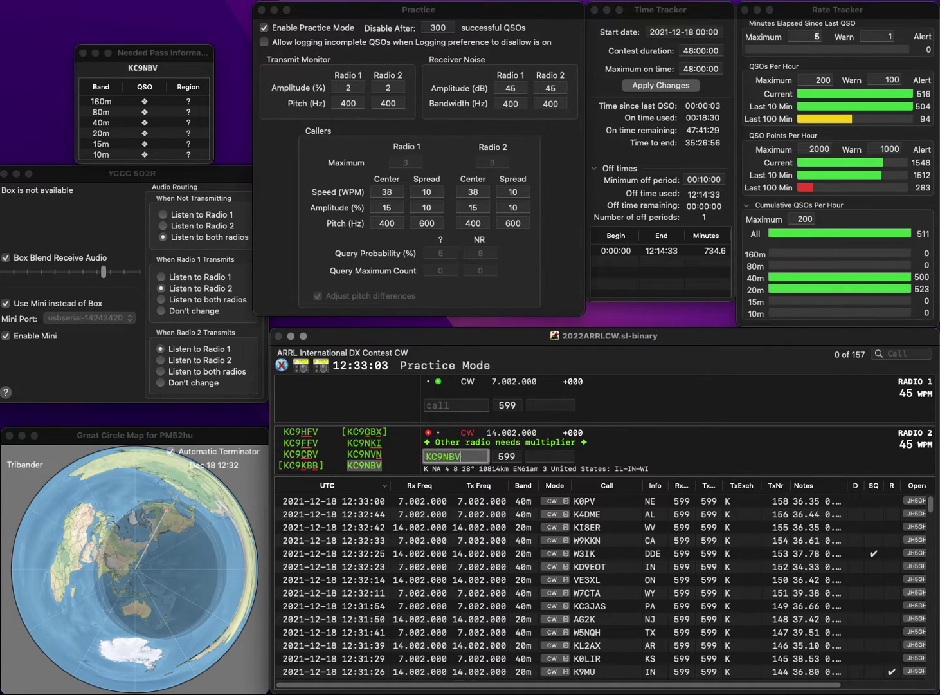
key("Return")
type("0J")
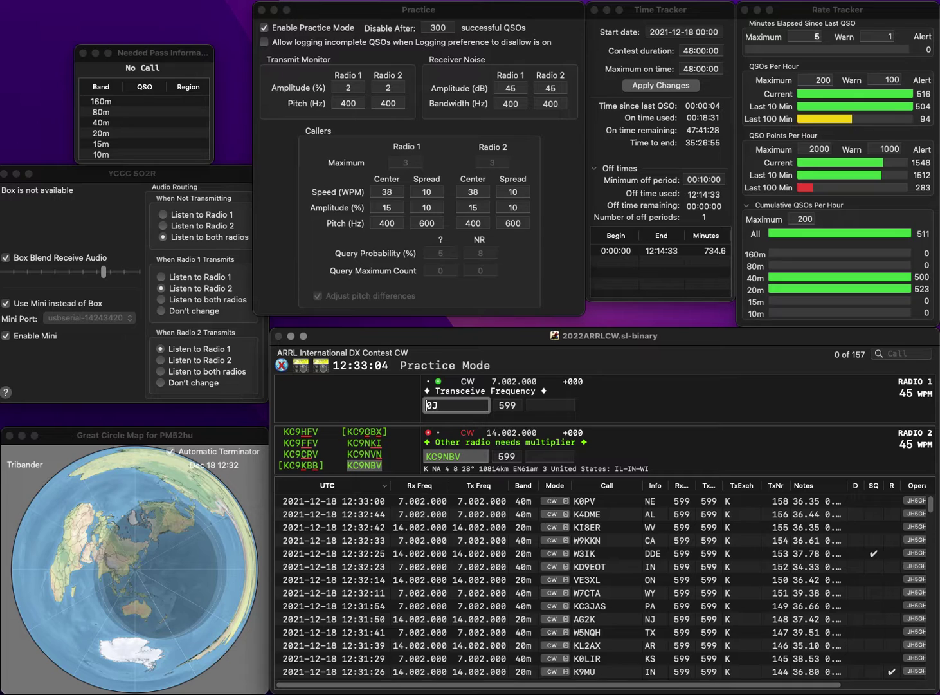
key("Return")
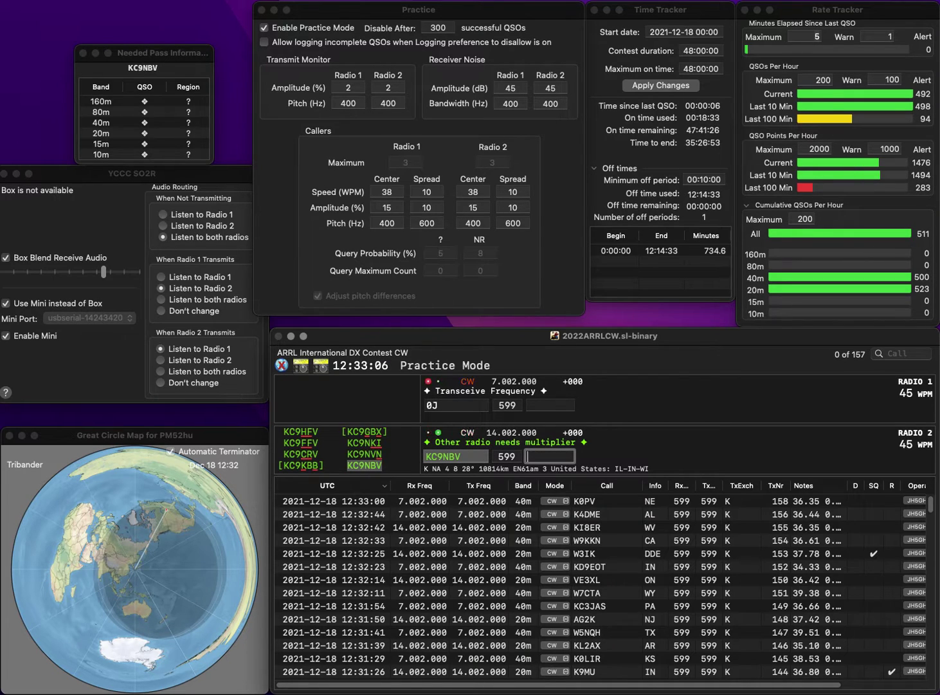
type("IL")
key("Return")
type("KI")
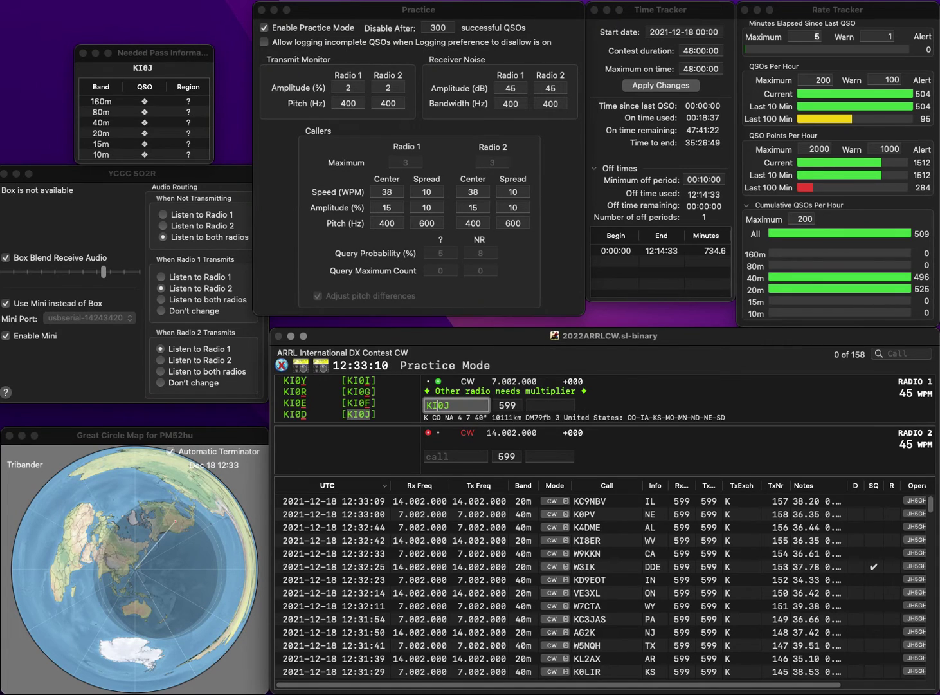
key("Return")
type("W")
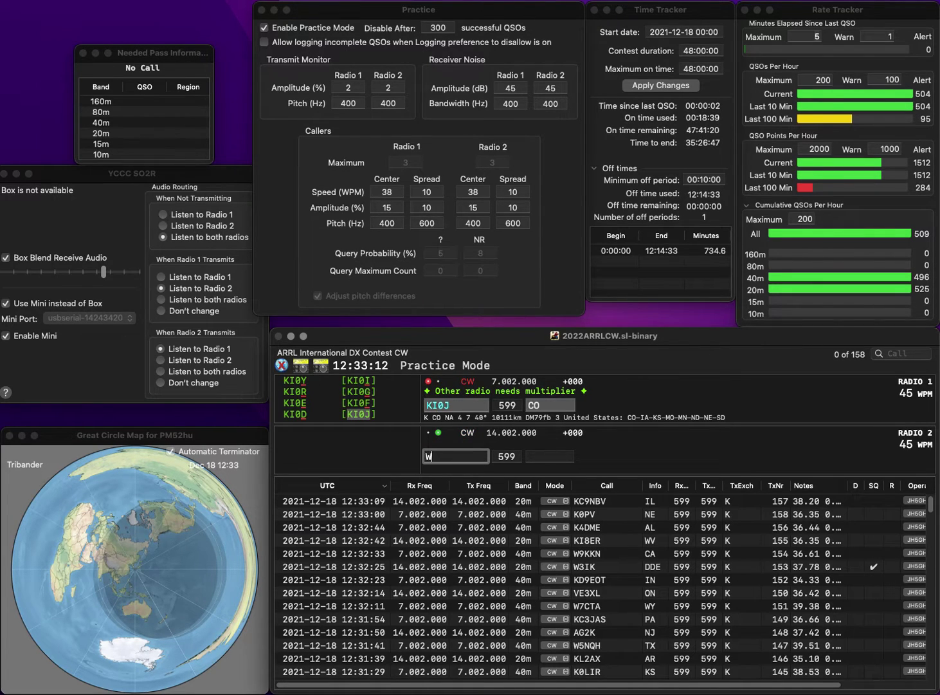
type("0")
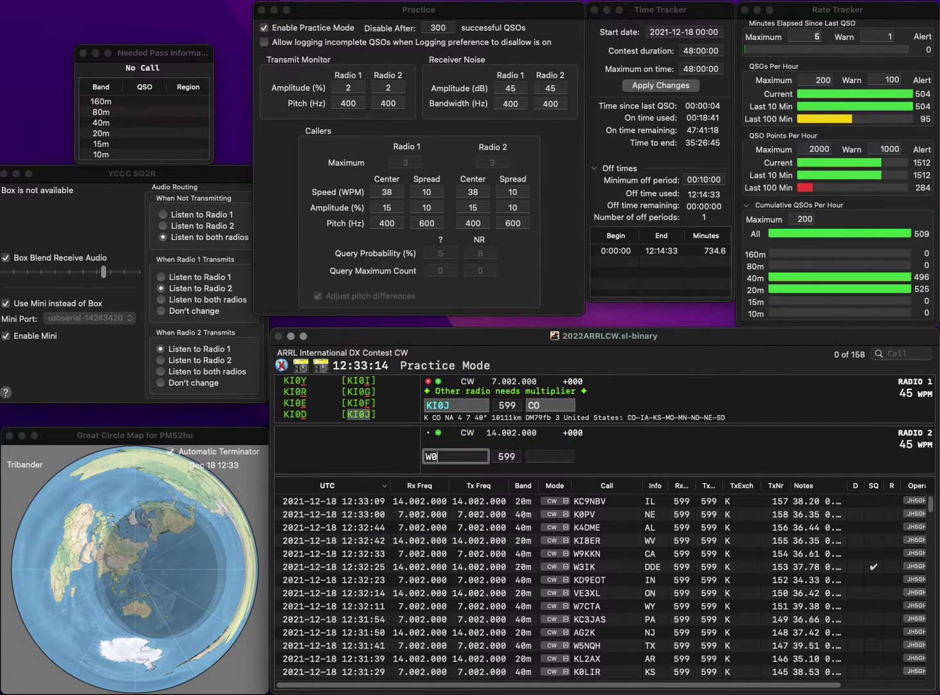
type("X")
key("Return")
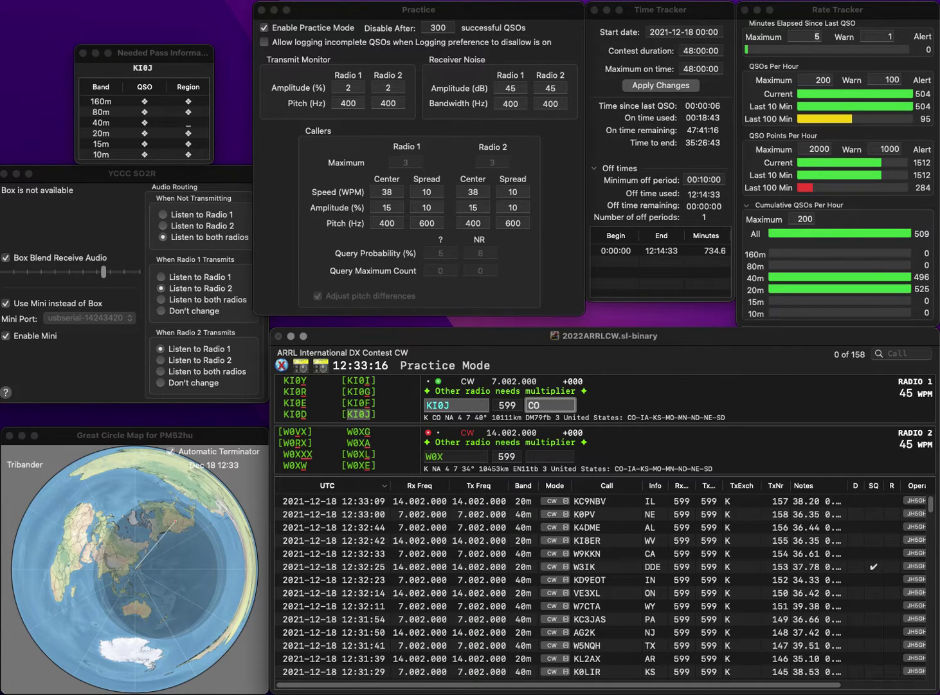
key("Return")
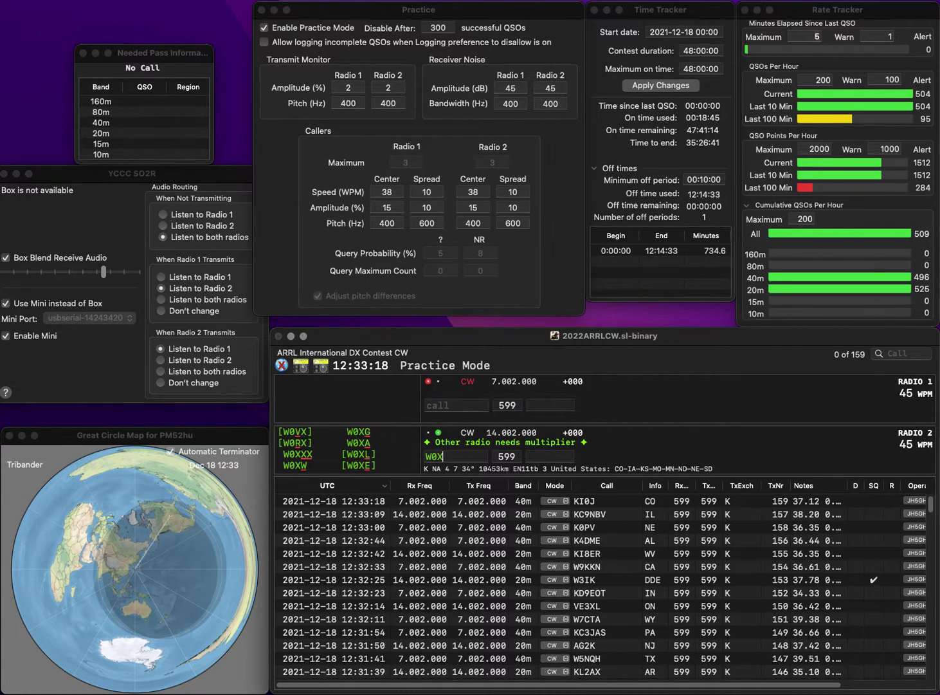
key("BackSpace")
type("CCX")
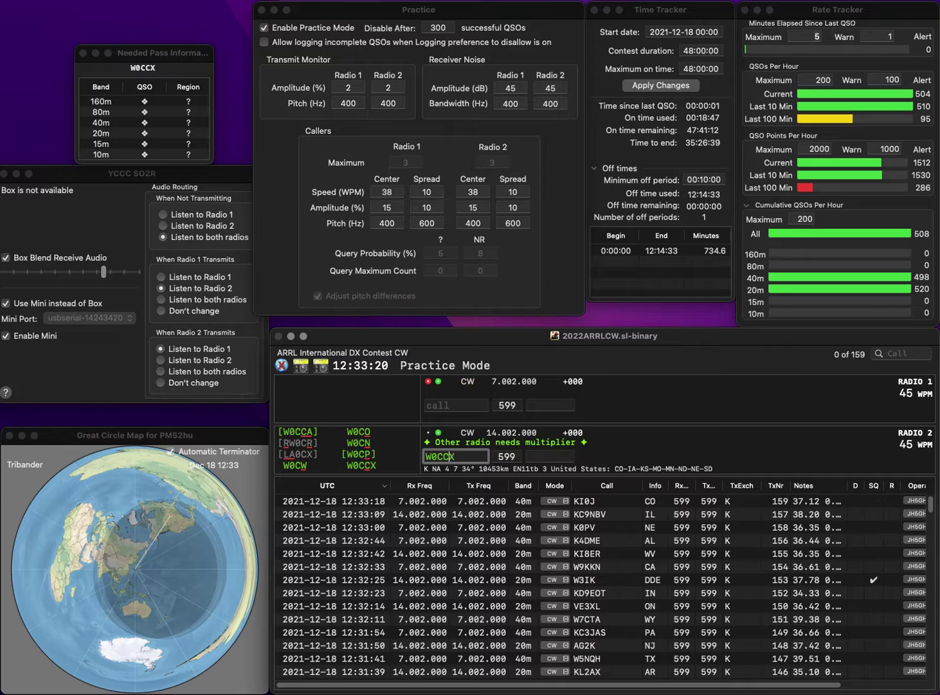
key("Return")
type("K")
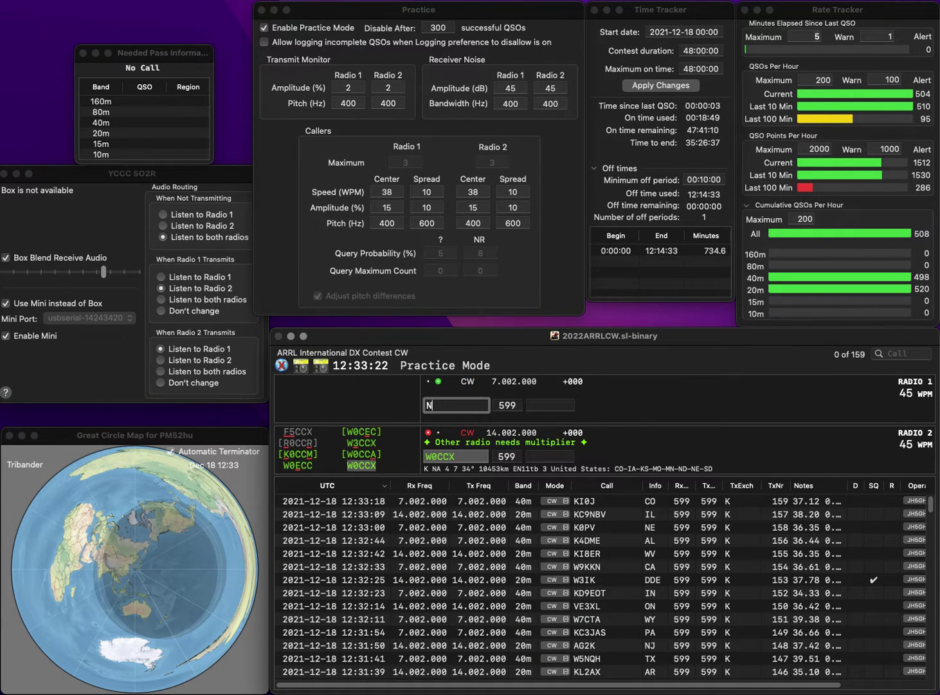
type("4N")
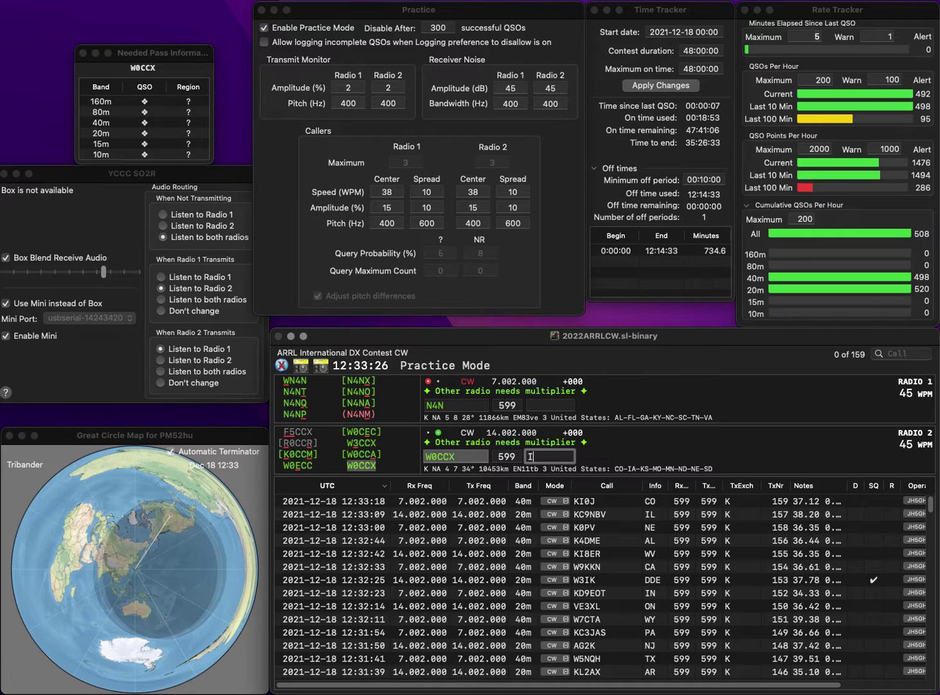
type("IA")
key("Return")
key("BackSpace")
key("BackSpace")
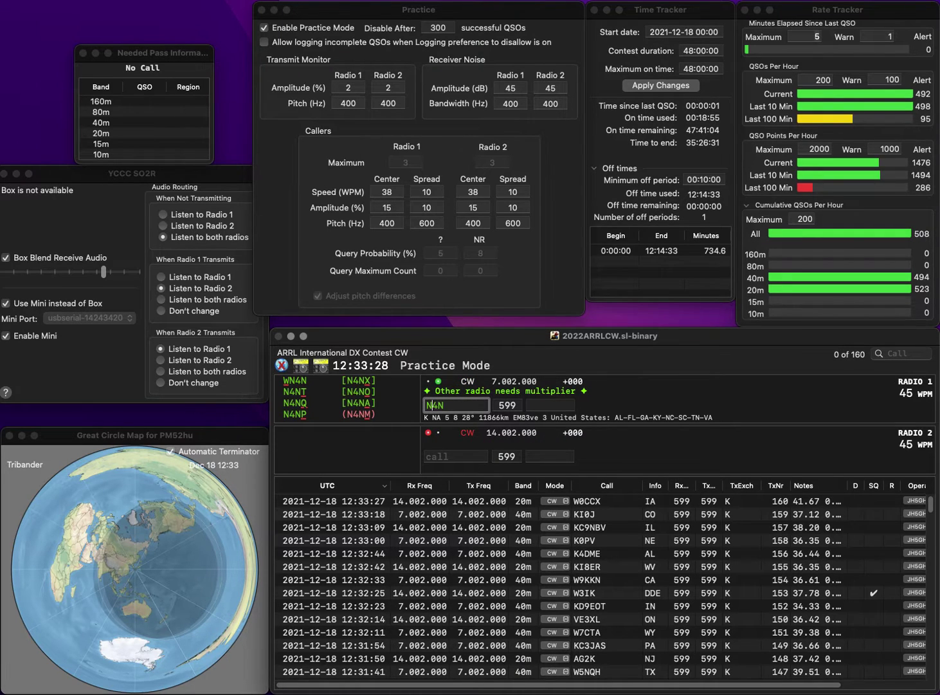
Step: Call NE5B on 40m and NU7B on 20m
type("EN")
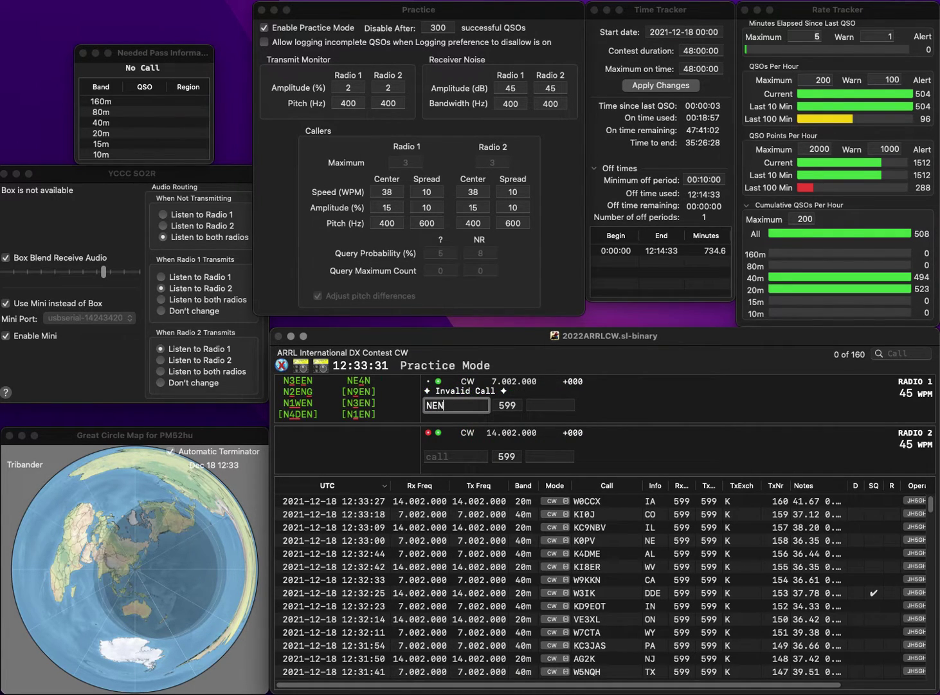
key("BackSpace")
type("5B")
key("Return")
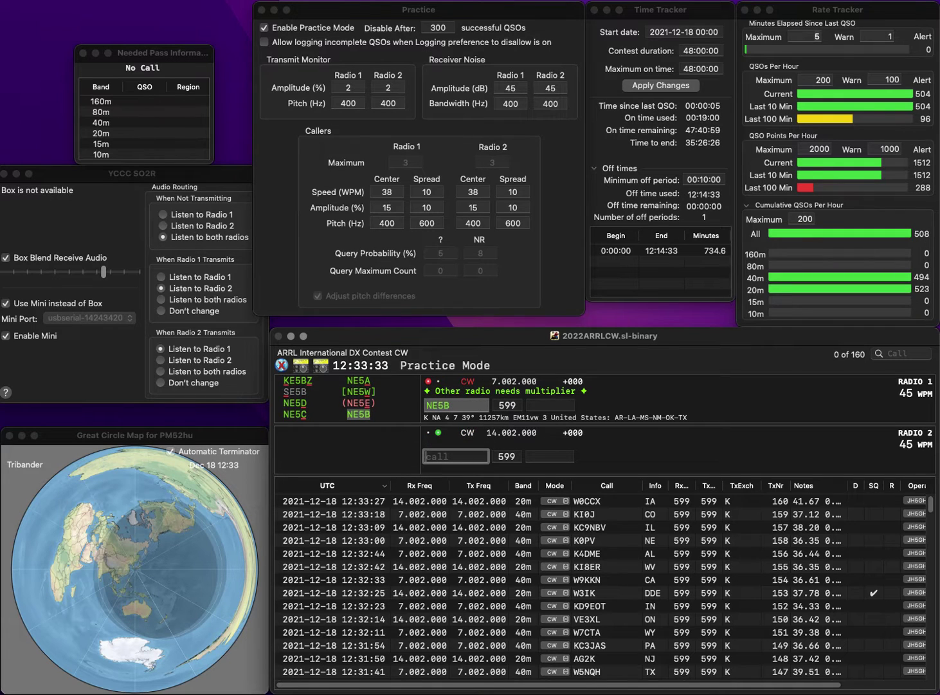
type("NU7B")
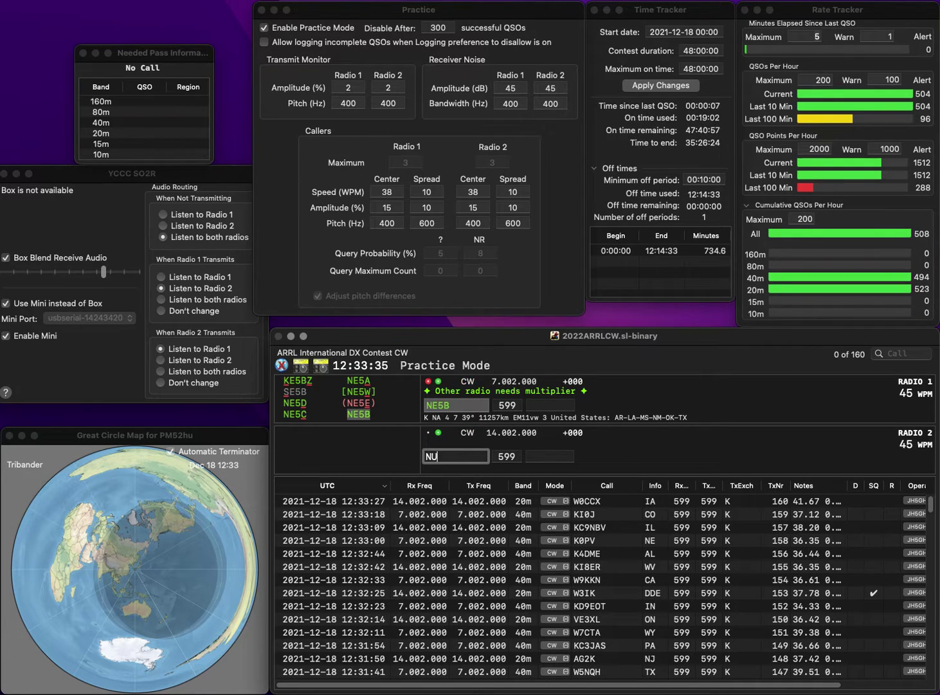
key("Return")
Step: Correct the 40m call to NE5D, log NU7B with WA and NE5D with NM
key("space")
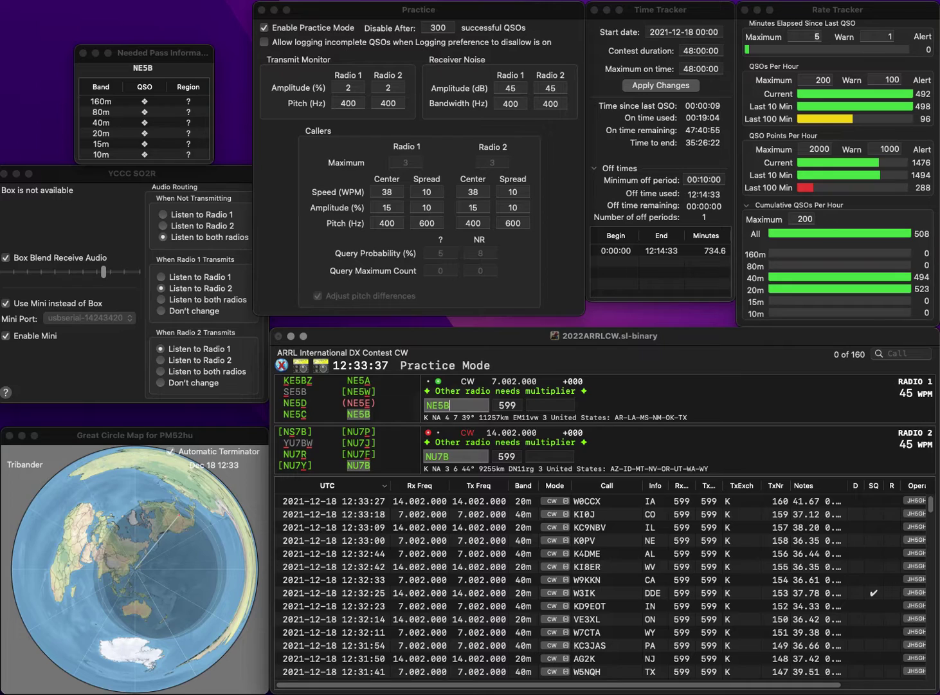
key("BackSpace")
type("D")
key("Return")
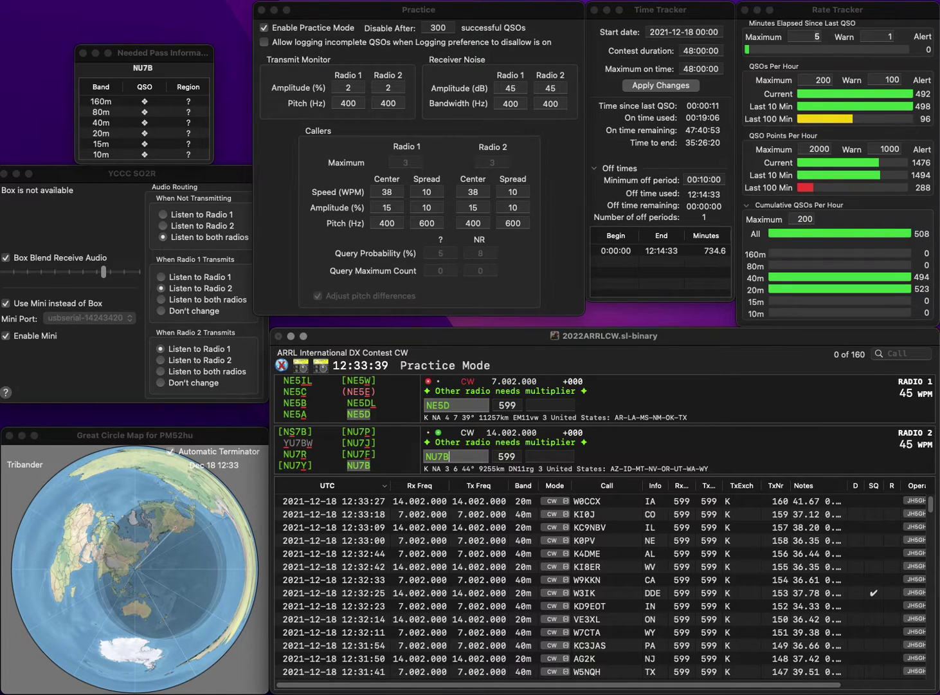
type("WA")
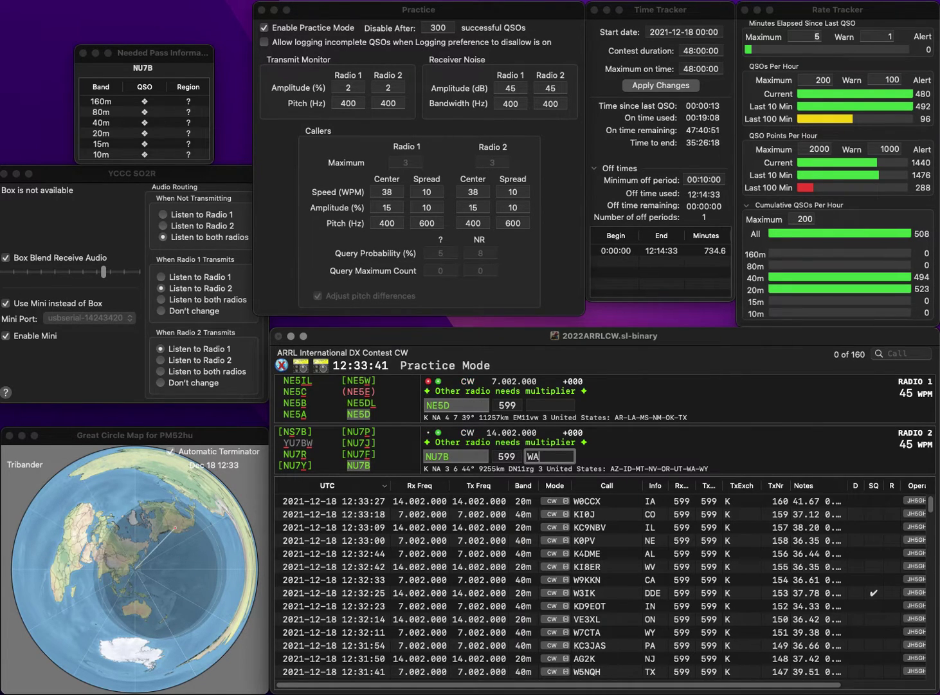
key("Return")
key("Tab")
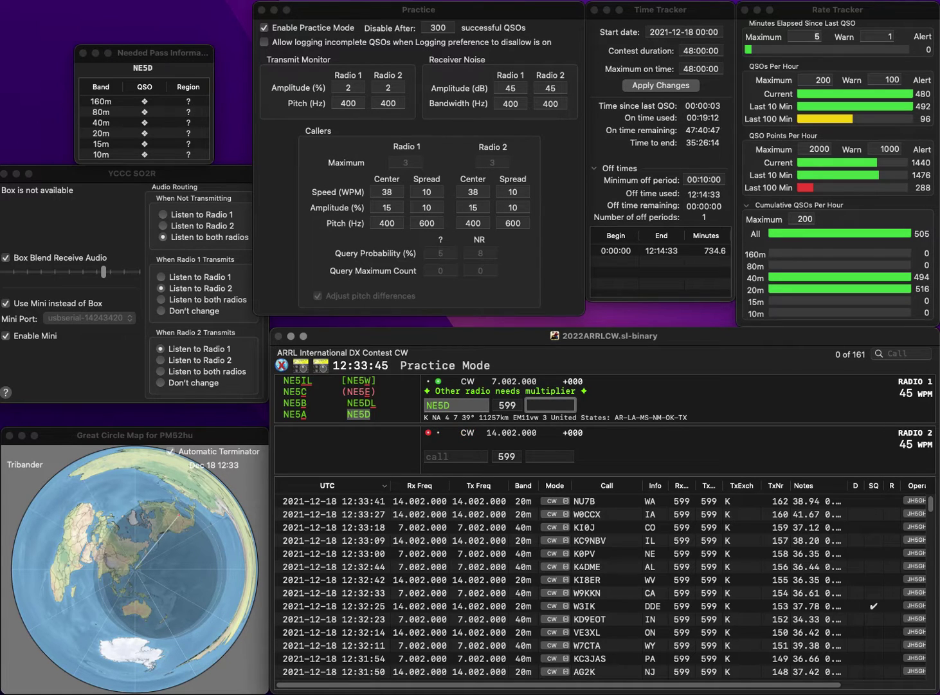
type("NM")
key("Return")
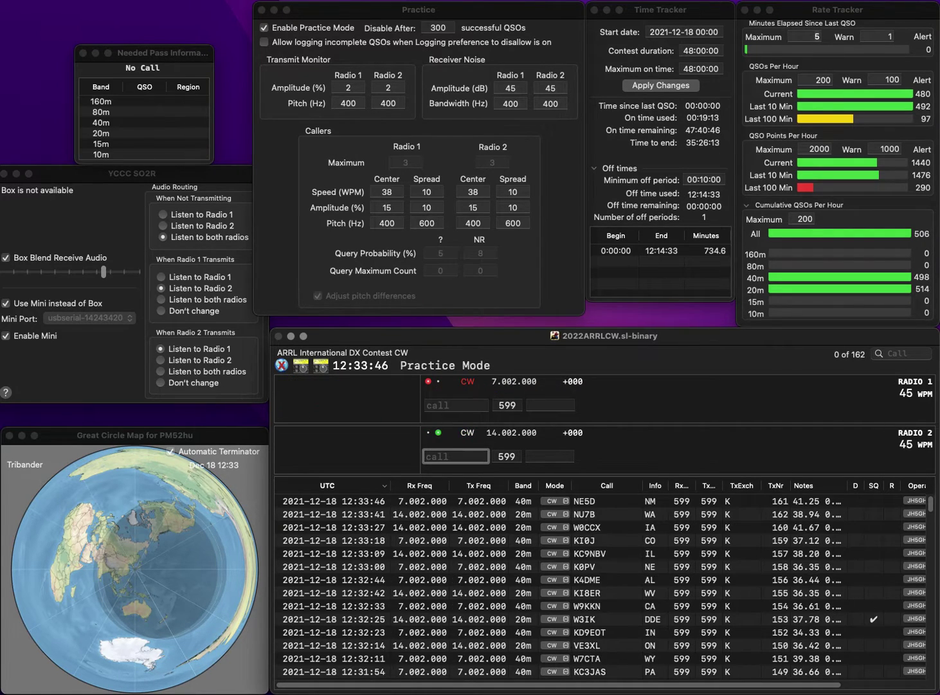
Step: Fix the call to KD5RXP and log the contact on 40m
type("KE9")
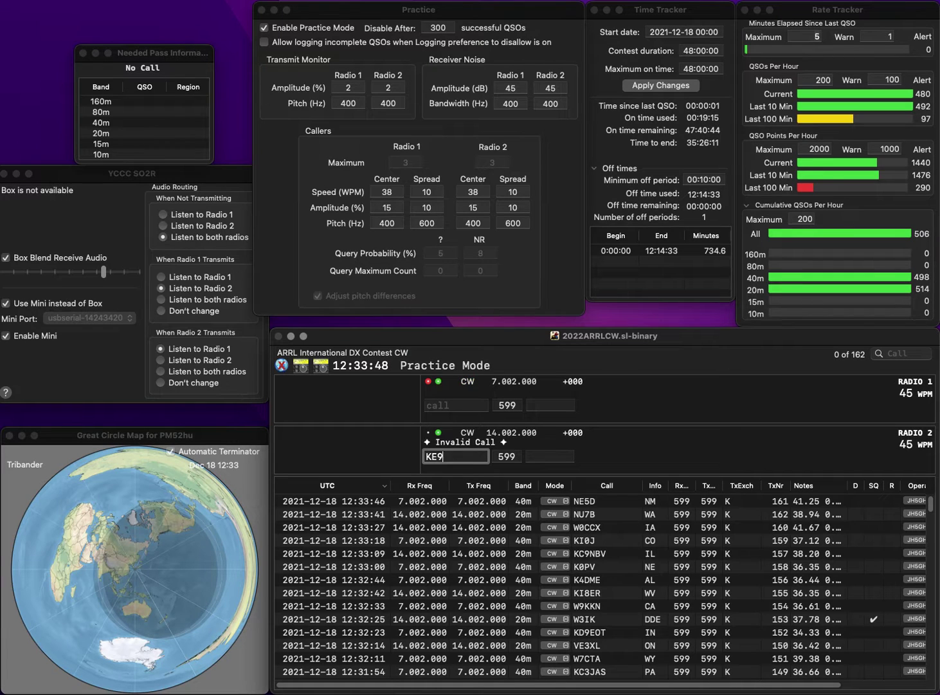
type("SAD5")
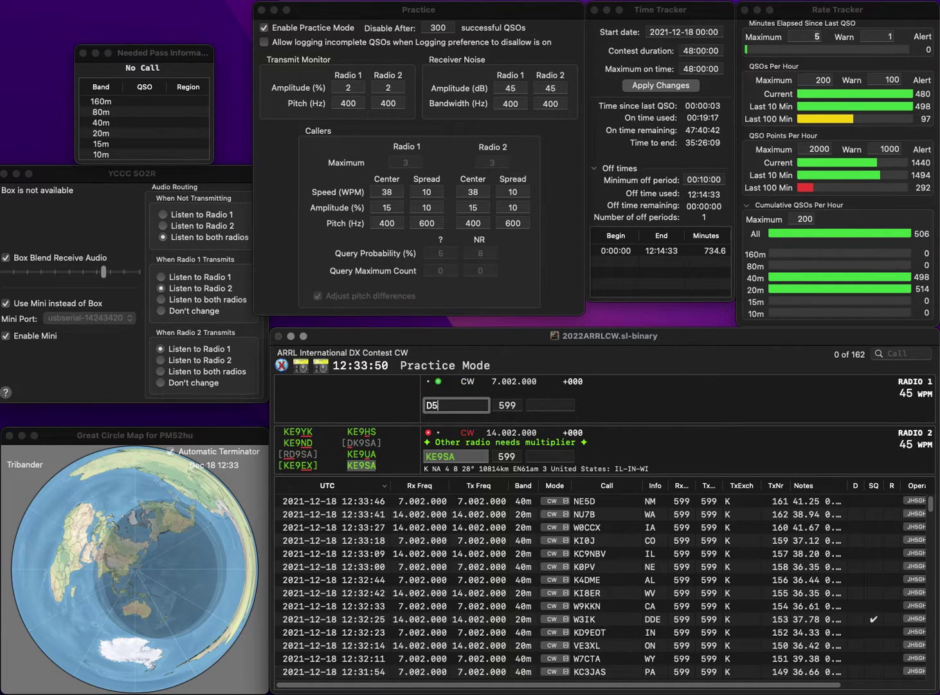
type("RXP")
key("Home")
type("K")
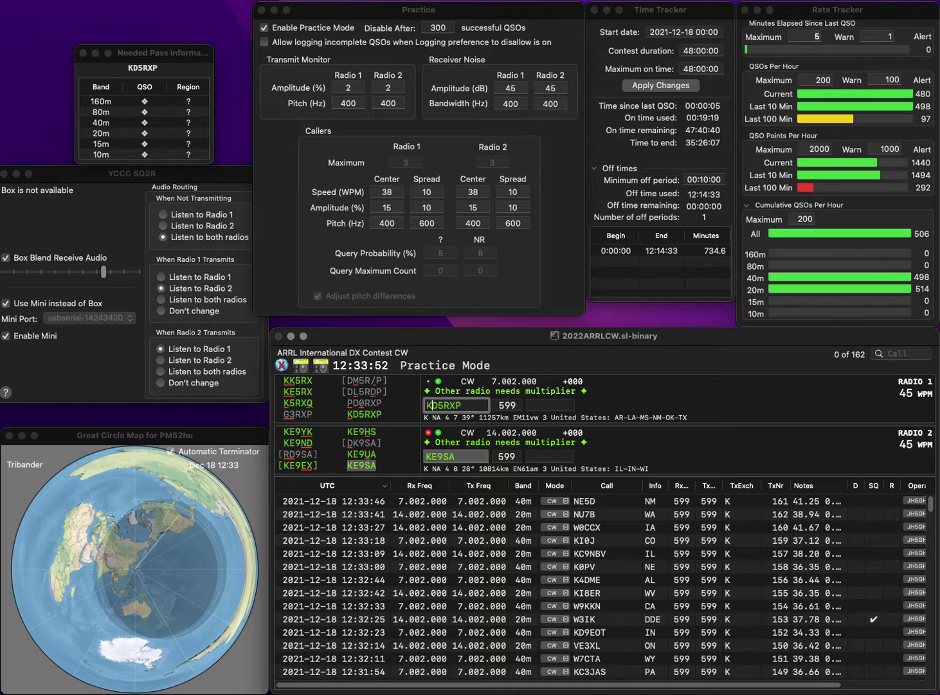
key("Return")
type("WI")
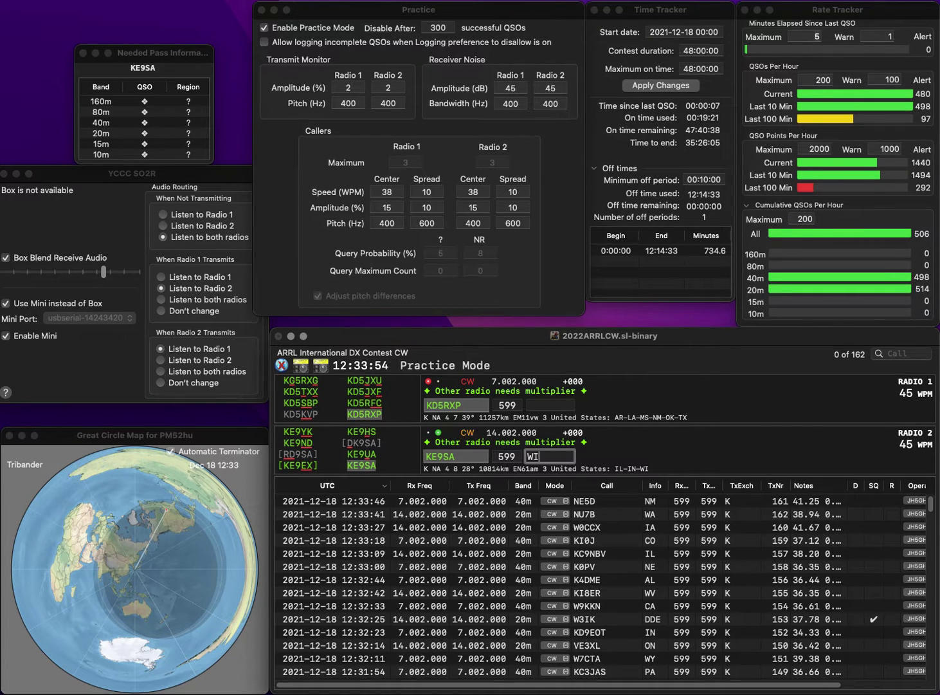
key("Return")
key("Return")
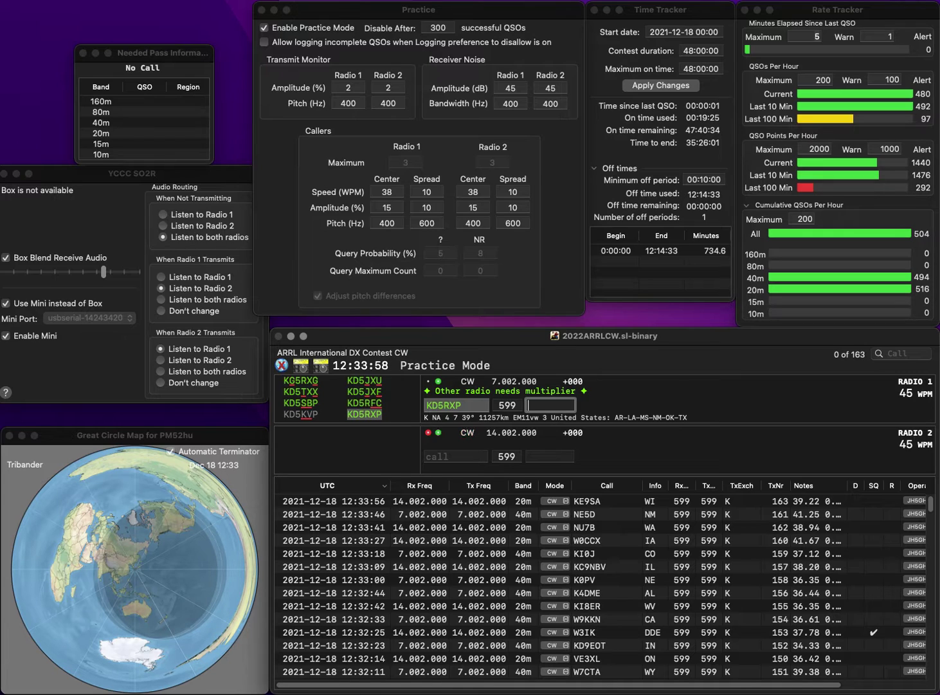
key("Return")
type("K4C")
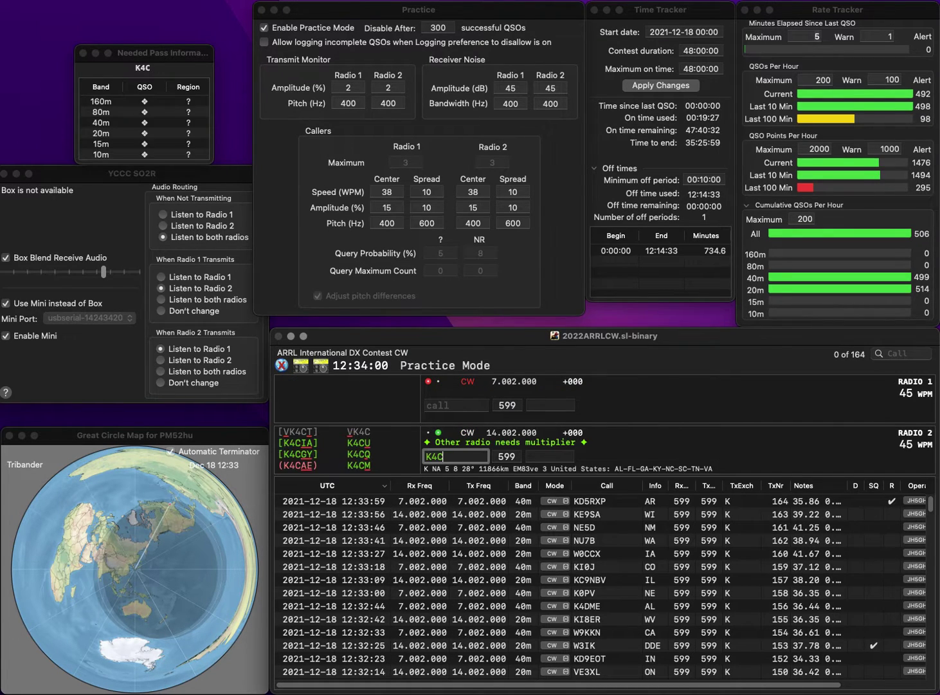
type("UL")
key("Return")
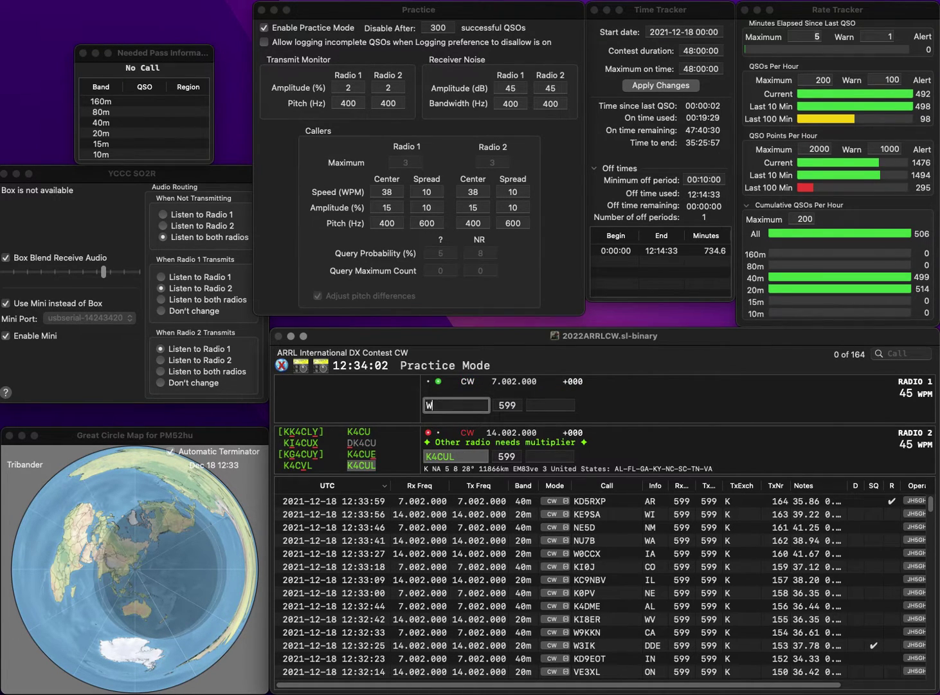
type("WC0AAA")
key("Return")
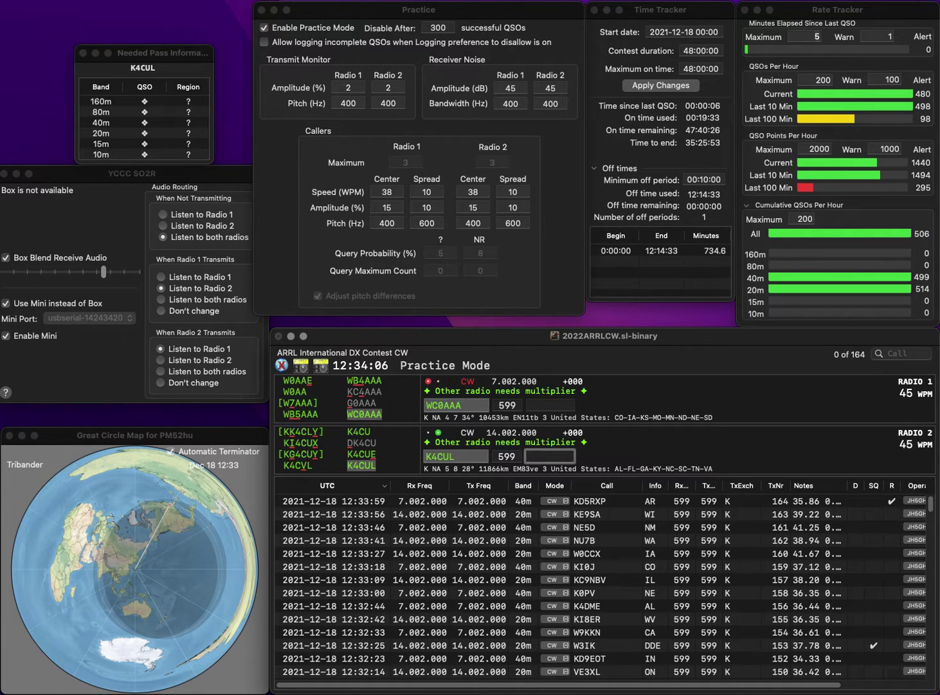
key("Return")
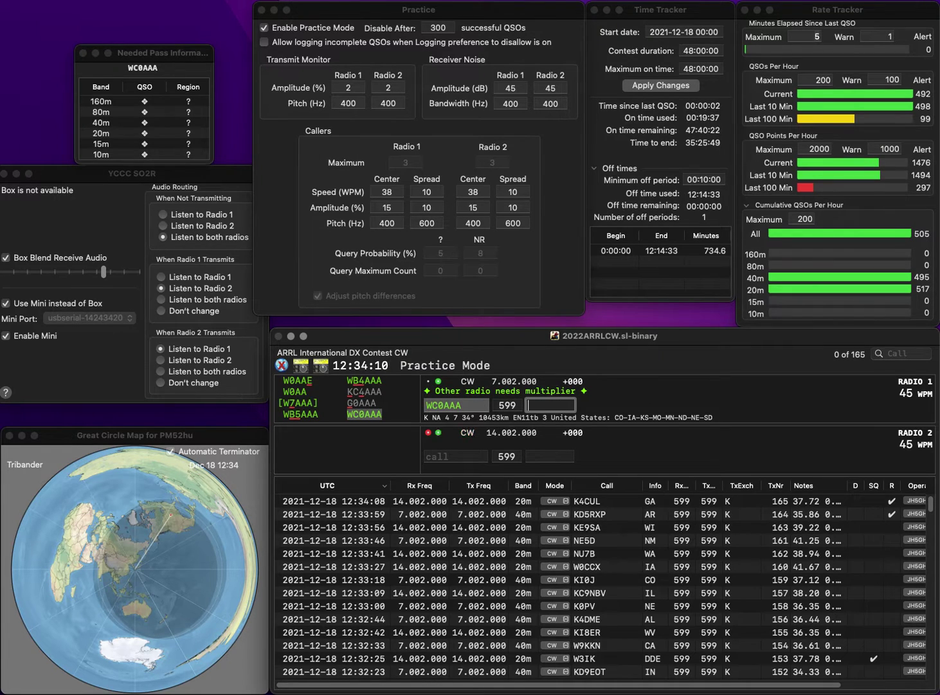
key("Return")
Step: Call the partial CN station on radio 2 and send the exchange to W8VO on radio 1
type("U")
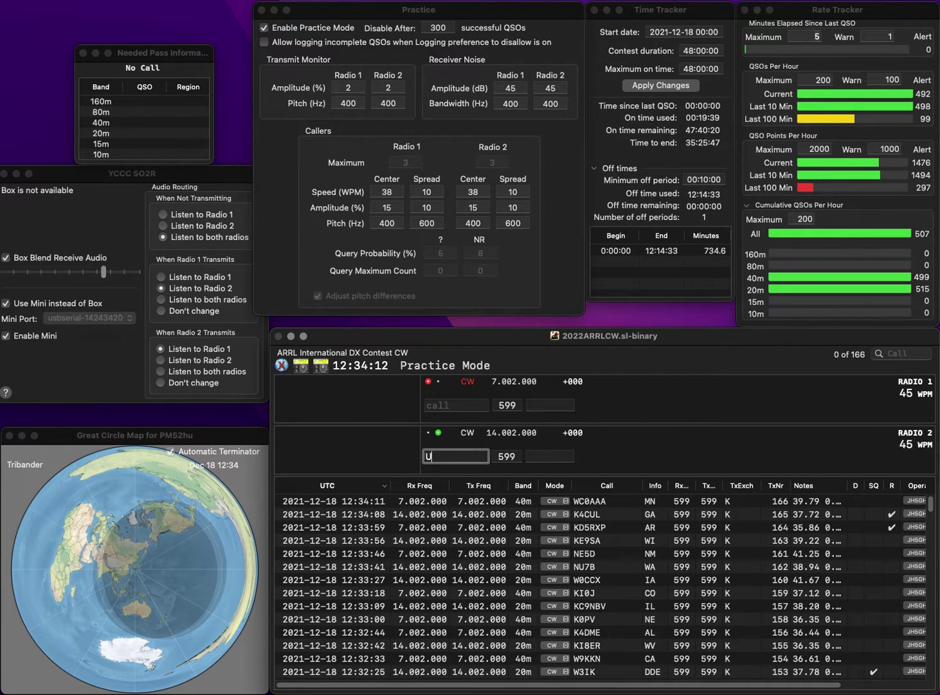
key("BackSpace")
type("CN")
key("Return")
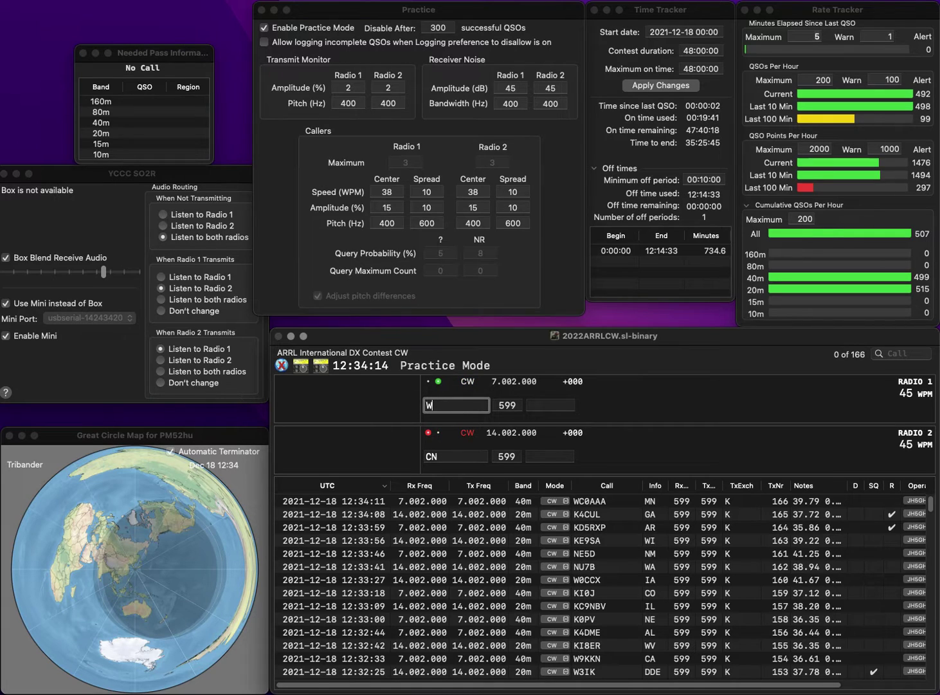
type("W8VO")
key("Return")
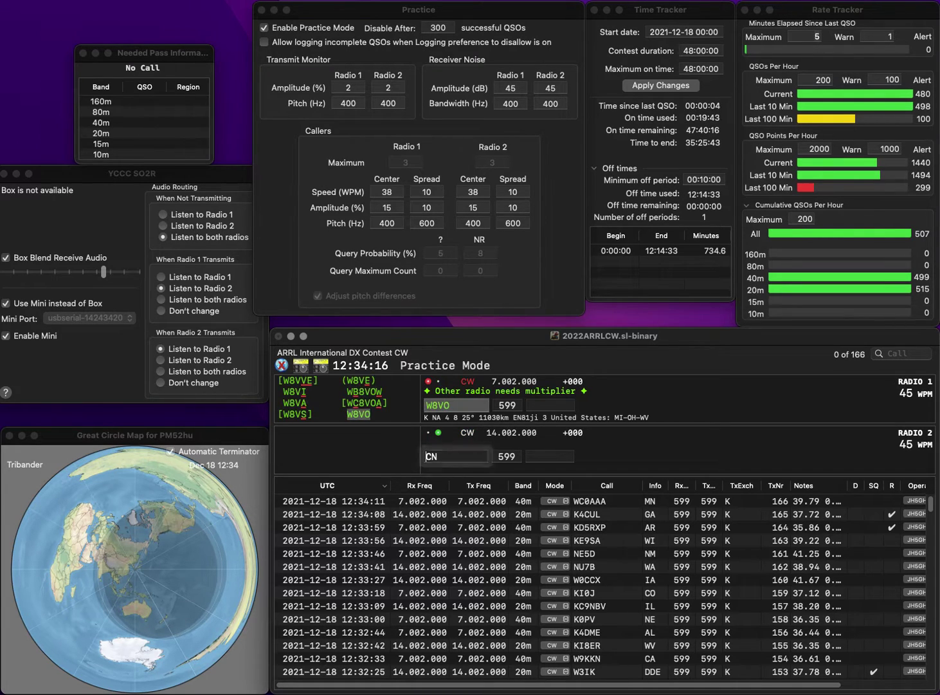
type("8OC")
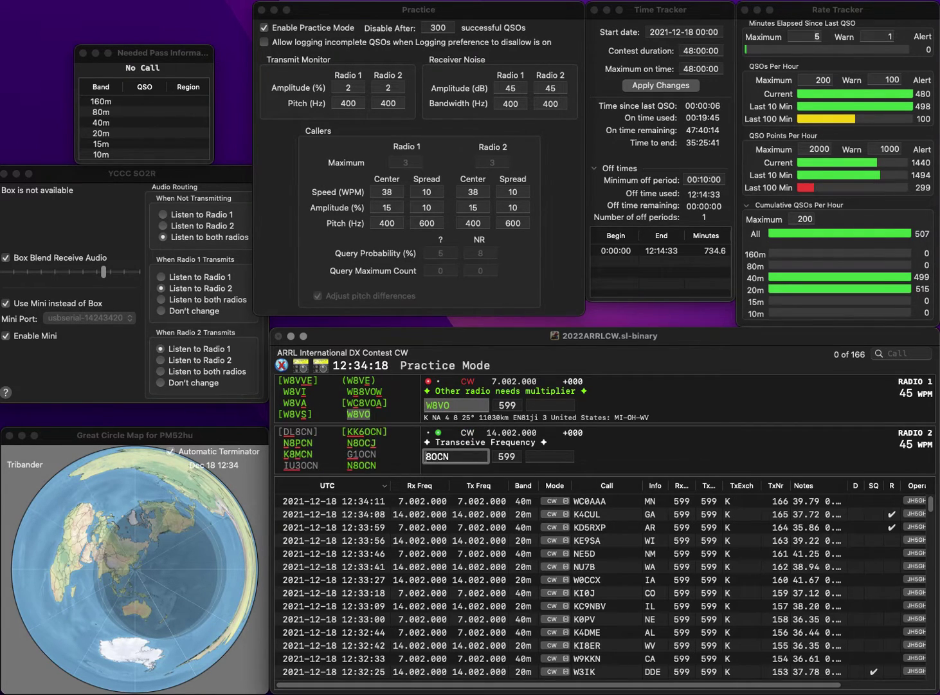
type("N")
key("Return")
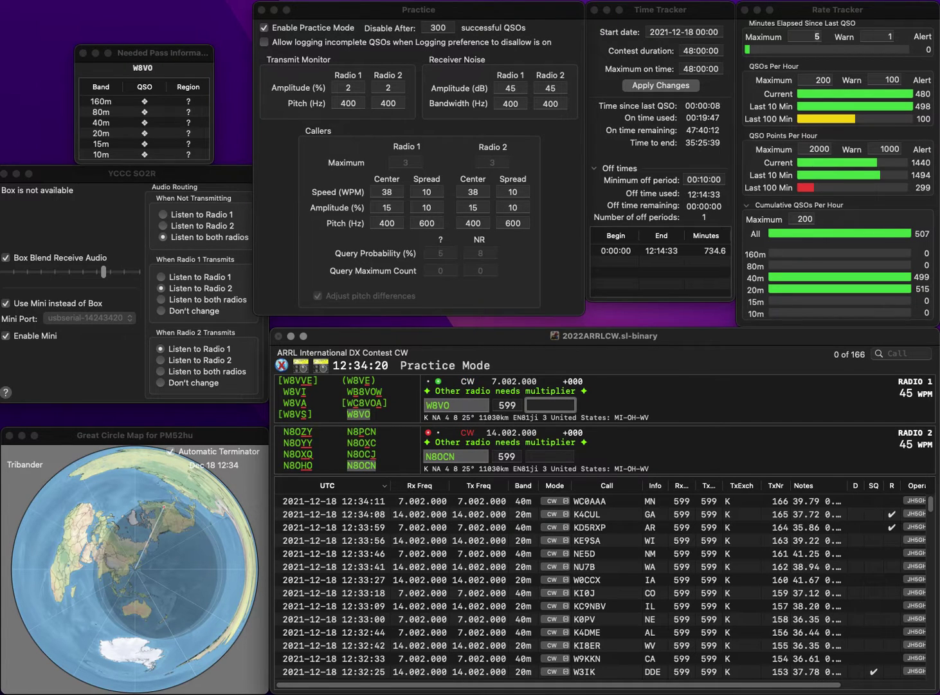
key("Return")
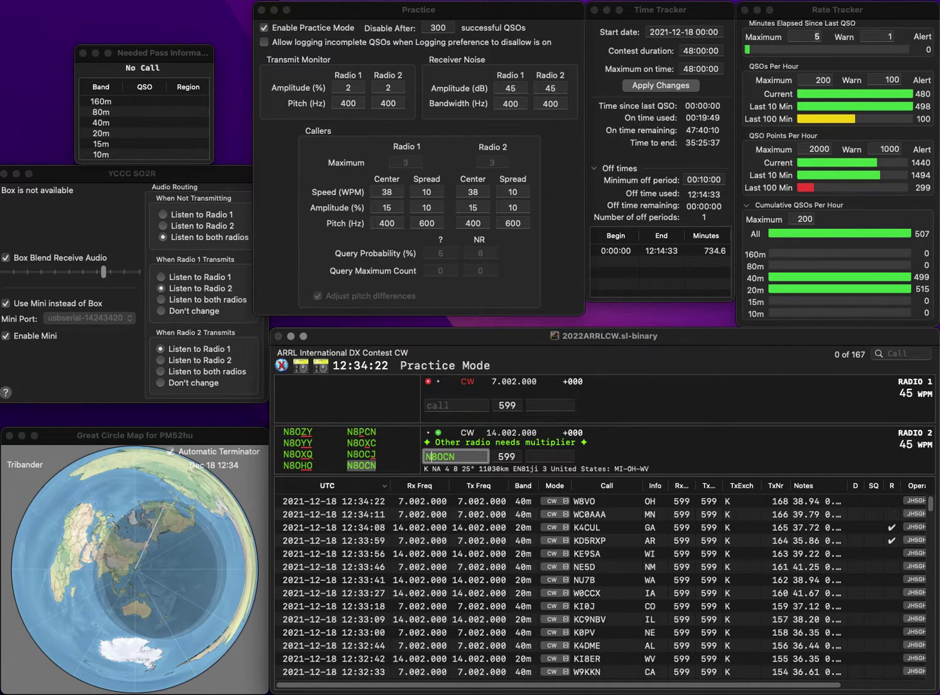
type("WV")
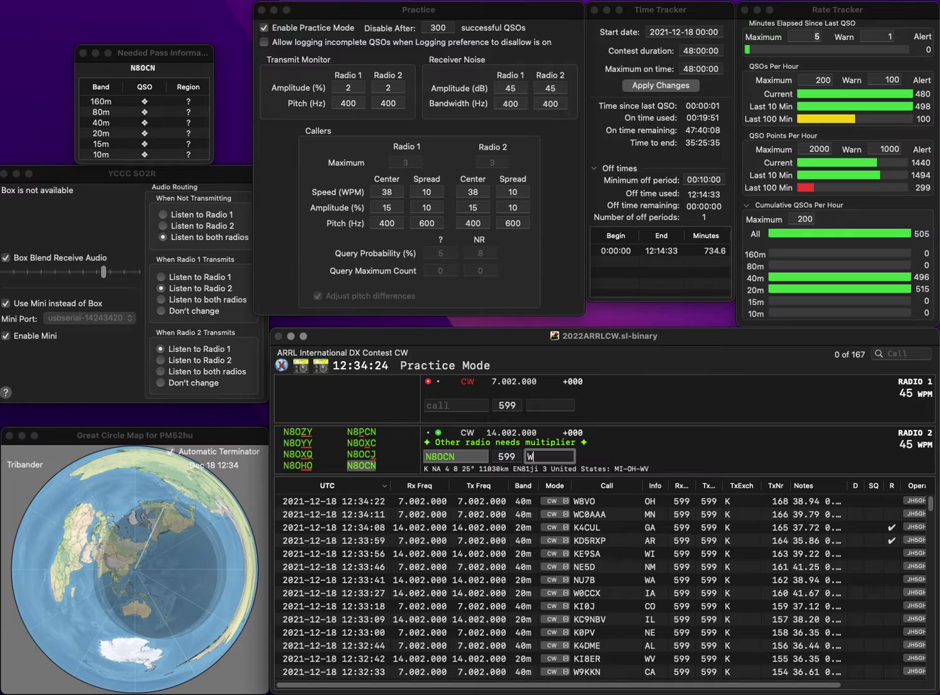
key("Return")
Step: Log VA3FN with ON on radio 1 and correct the radio 2 call from N6BU to NB6U
type("VA3FN")
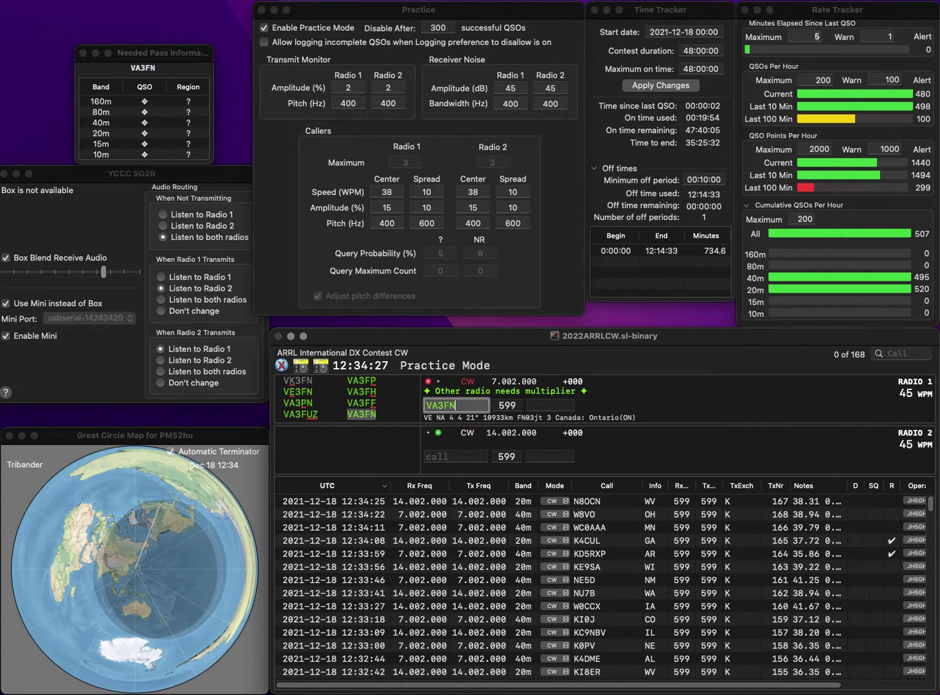
key("Return")
type("N")
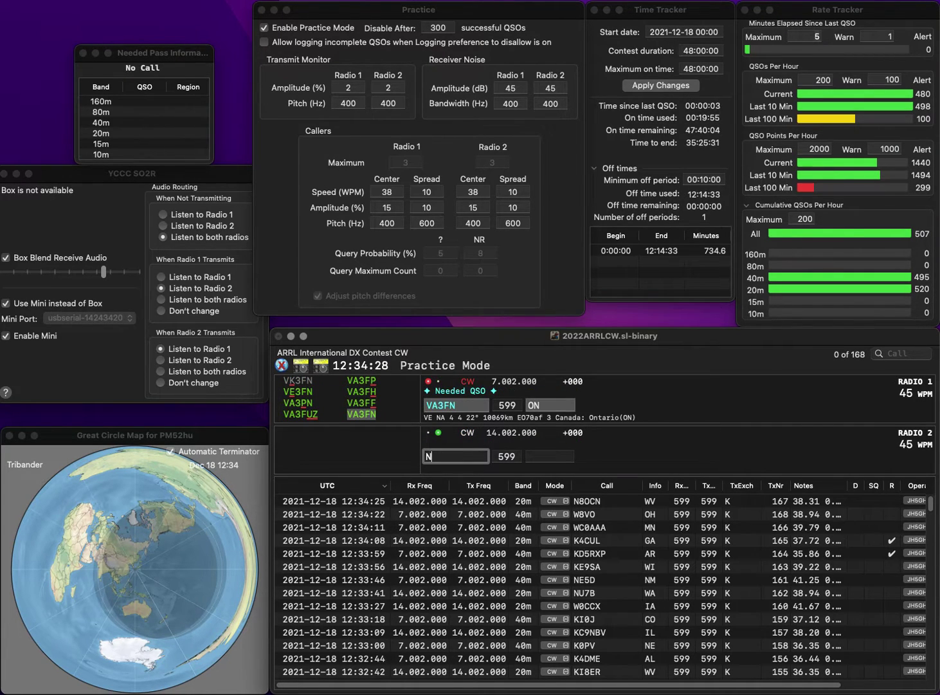
type("6BU")
key("Return")
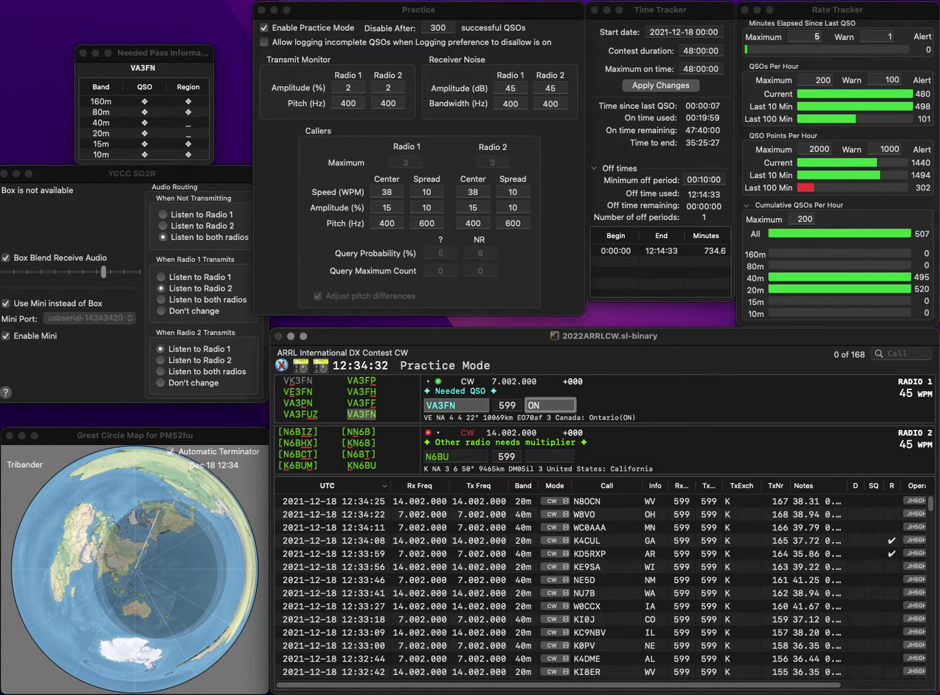
key("Return")
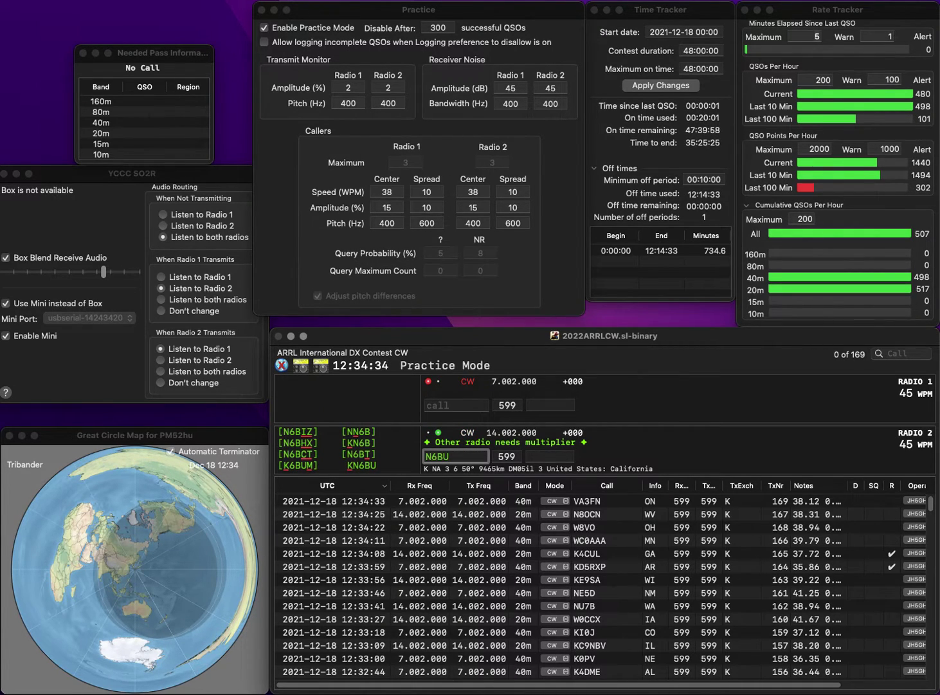
key("BackSpace")
key("BackSpace")
type("B6")
key("Return")
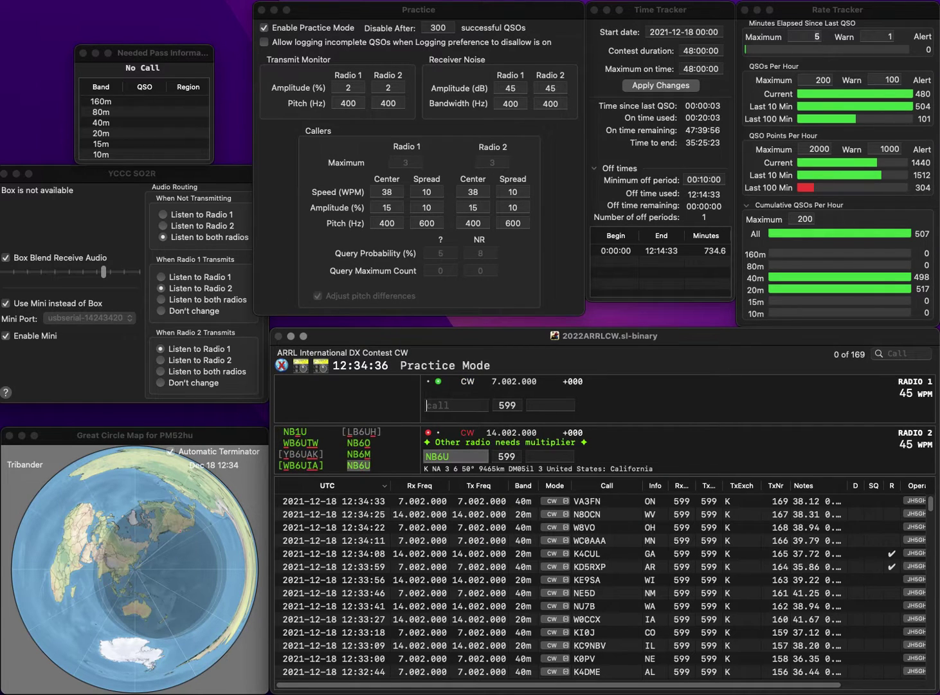
type("3BTX")
key("Home")
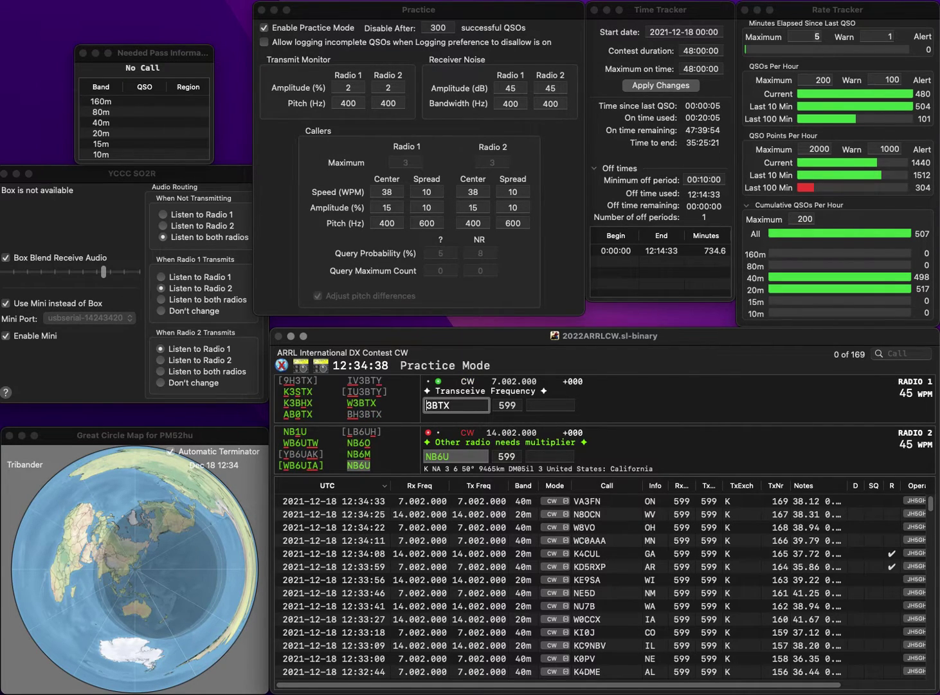
type("W")
key("Return")
key("space")
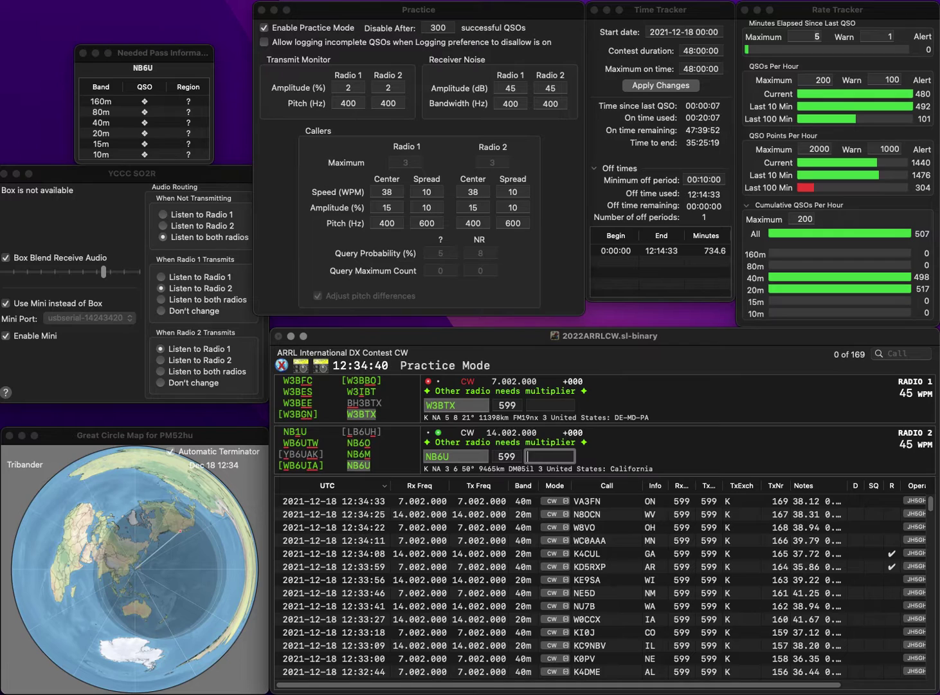
type("CA")
key("Return")
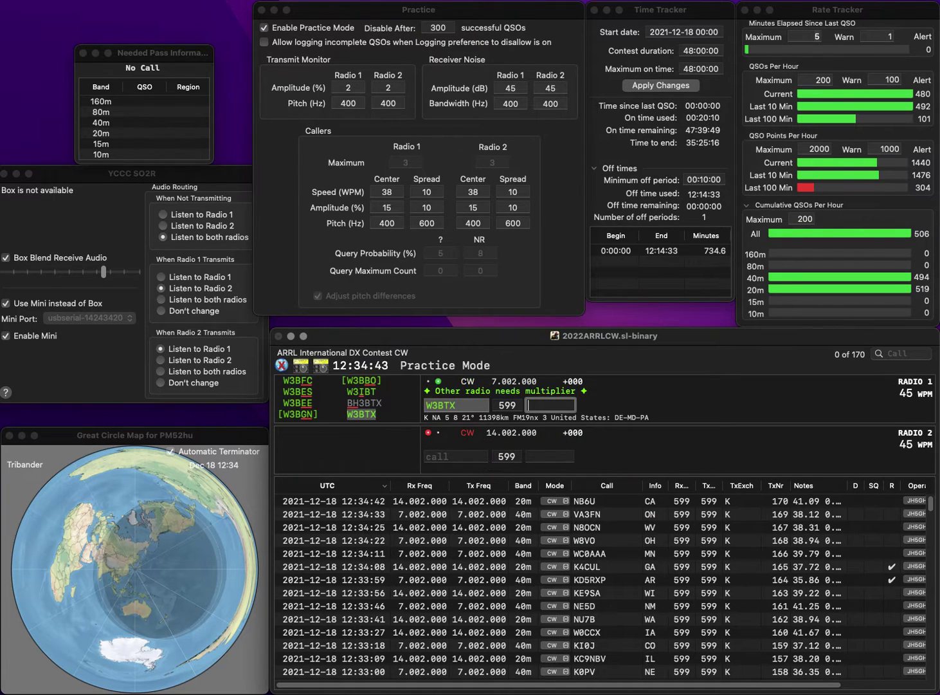
type("W")
key("Return")
Step: Log WT4O with SC on radio 2 and call a partial N3 station on radio 1
type("WT4O")
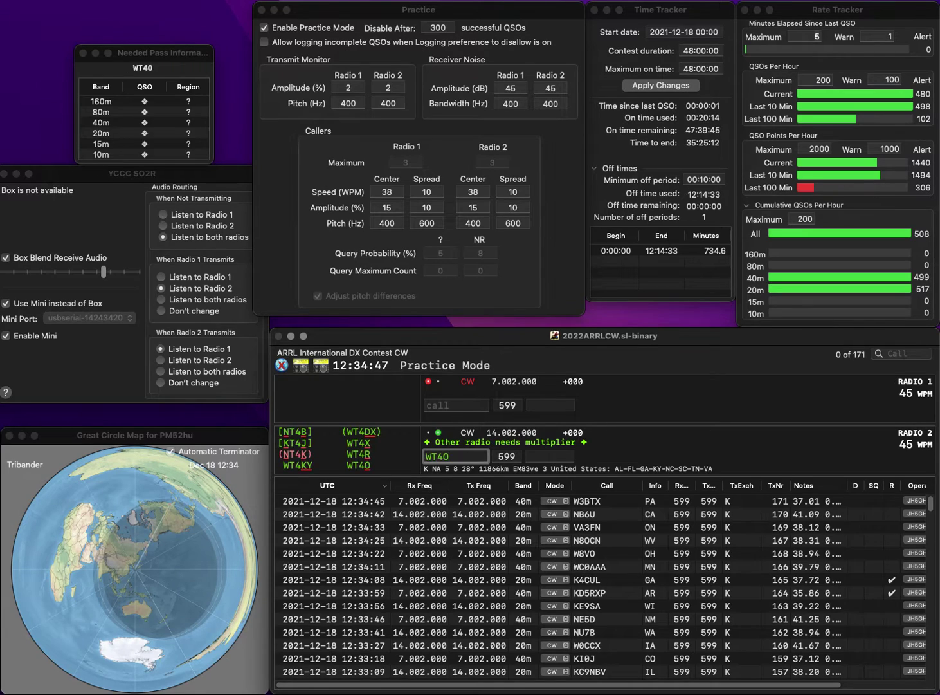
key("Return")
type("N3")
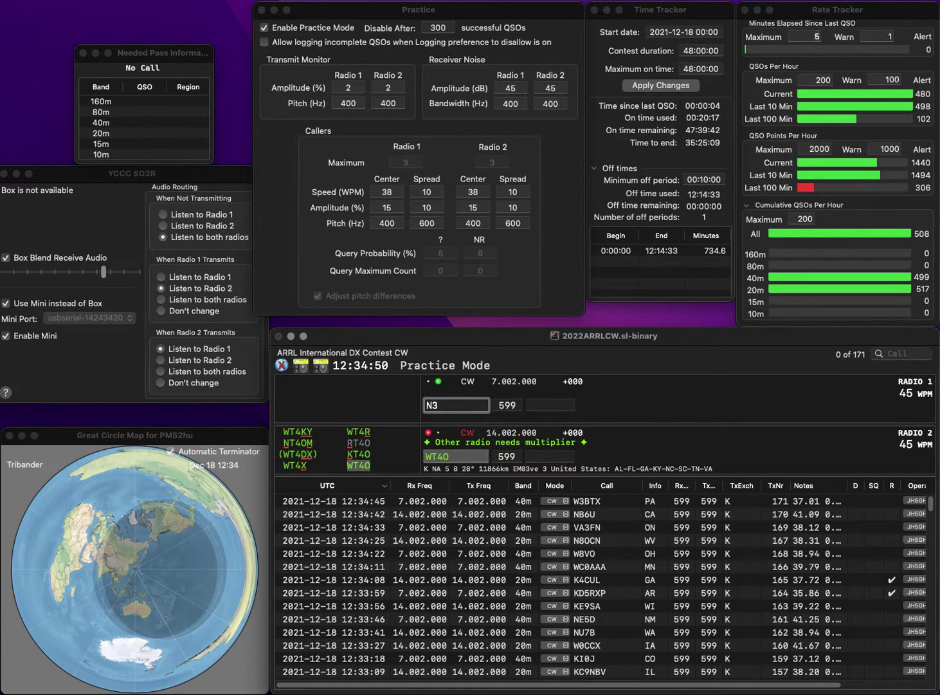
key("Return")
key("space")
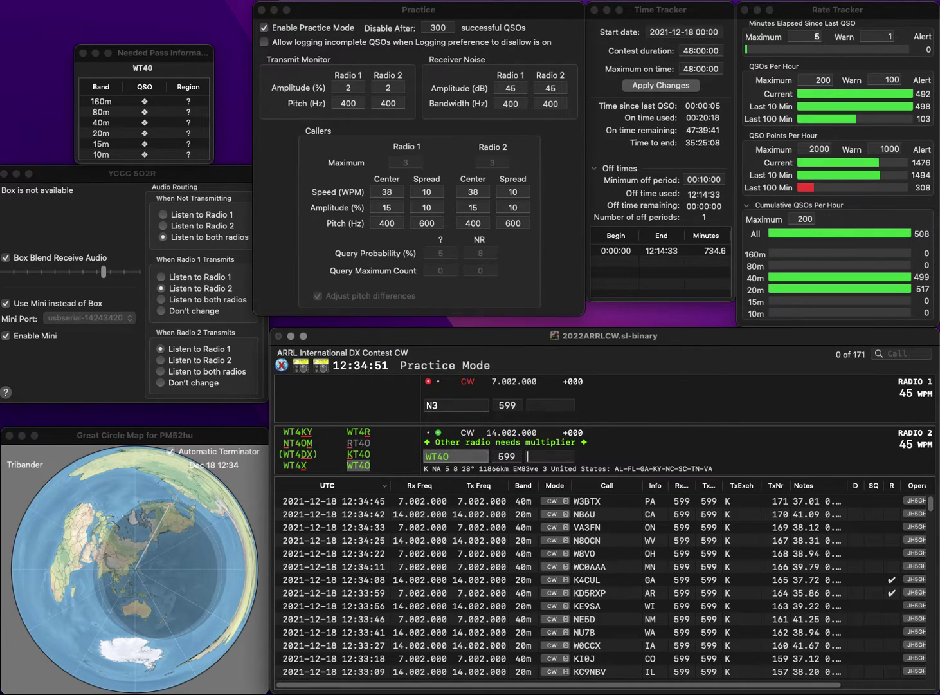
type("SC")
key("Return")
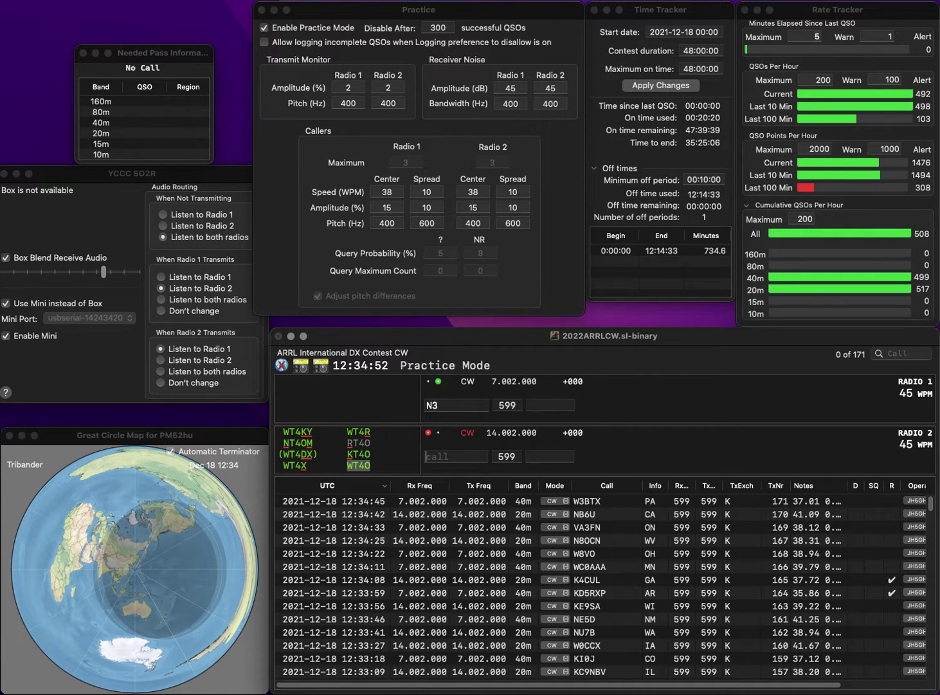
key("BackSpace")
type("F2NY")
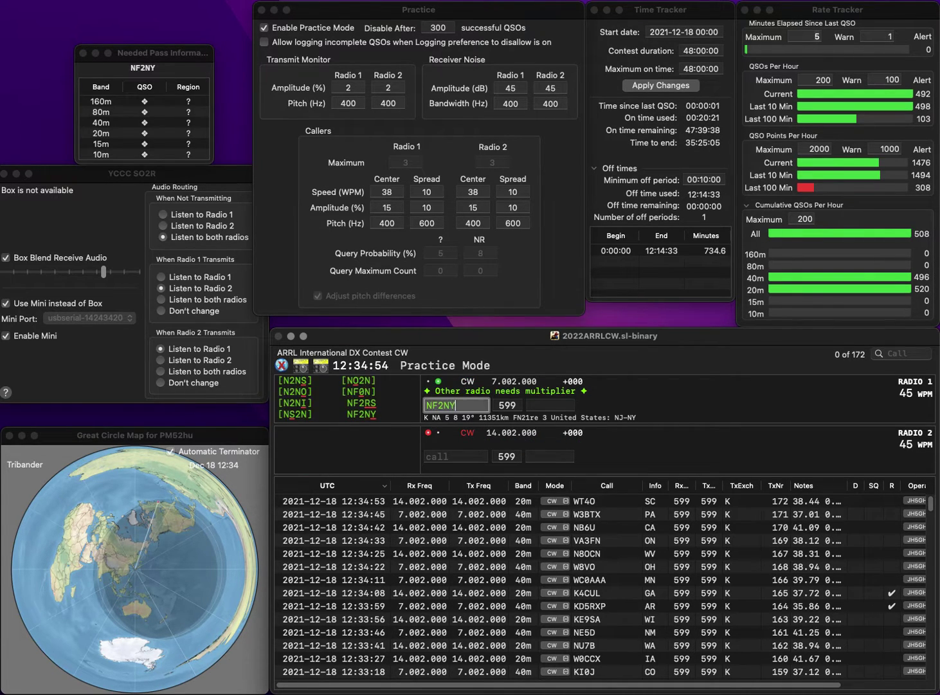
key("Return")
type("W")
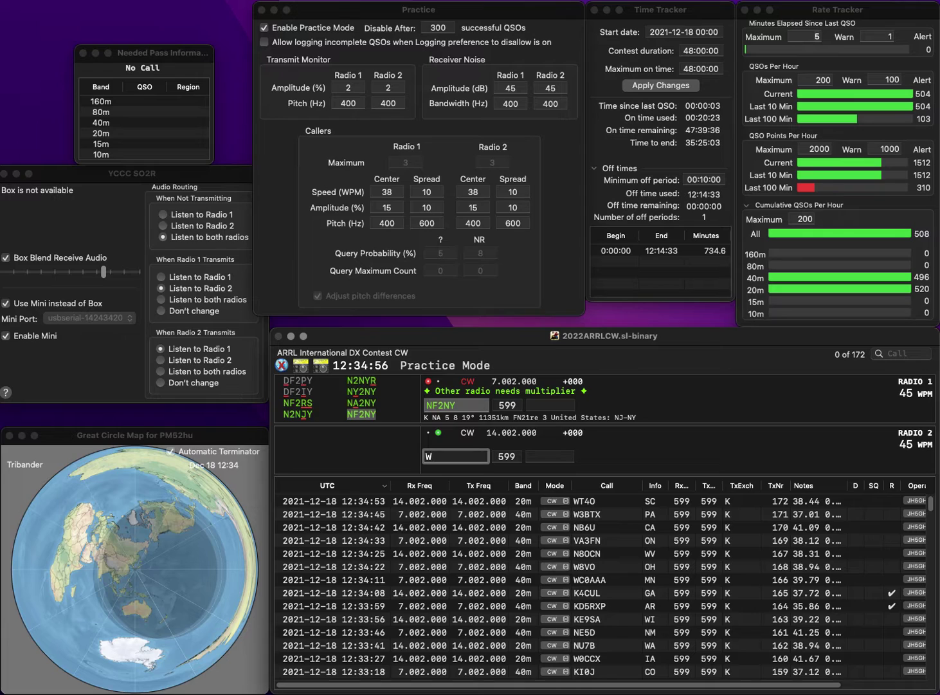
type("0AMT")
key("Return")
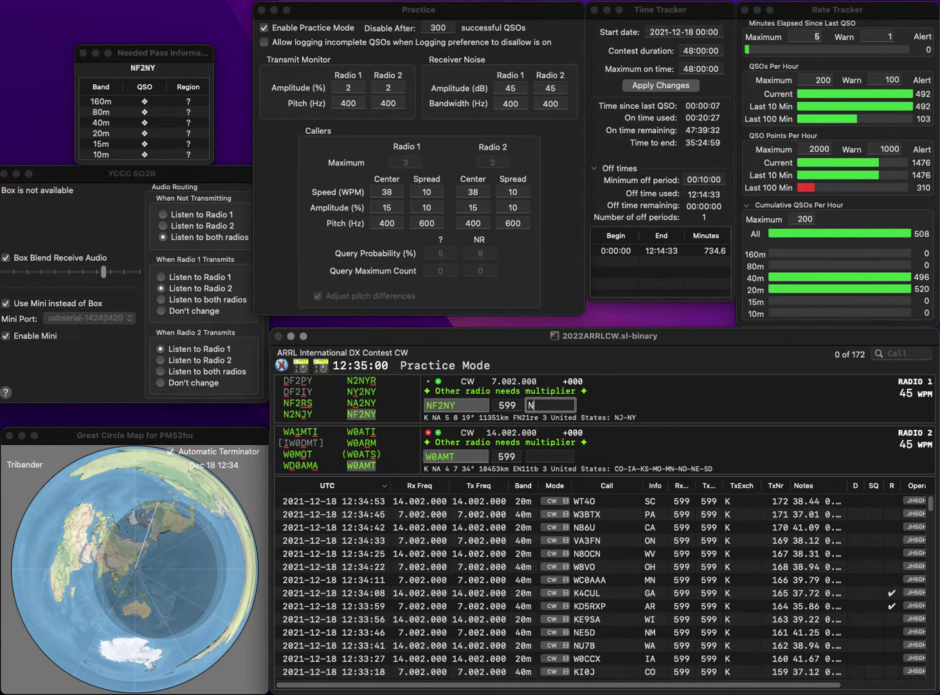
type("J")
key("Return")
type("S")
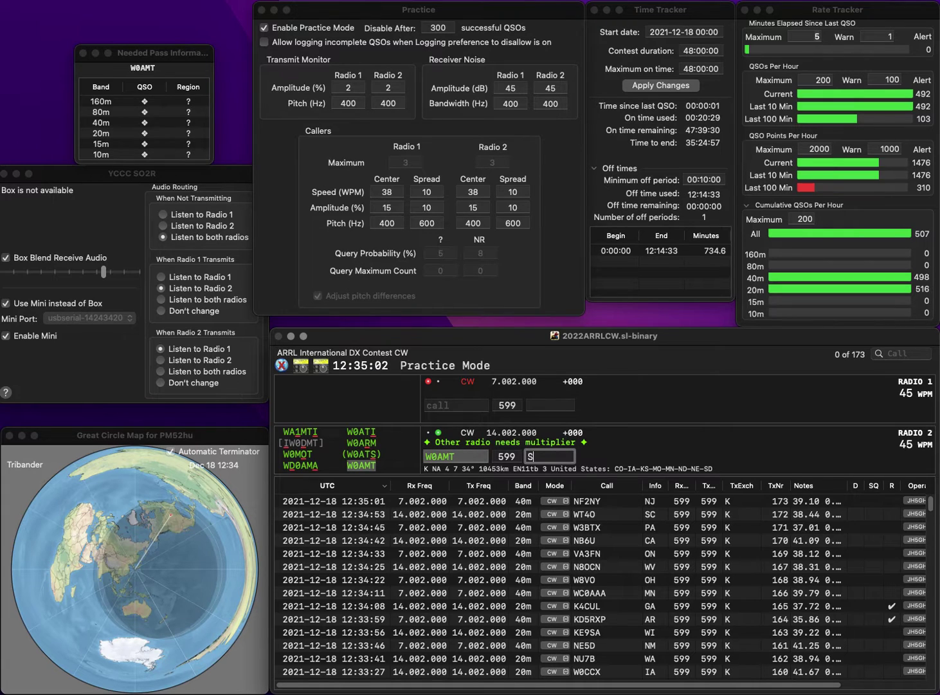
type("D")
key("Return")
type("N4")
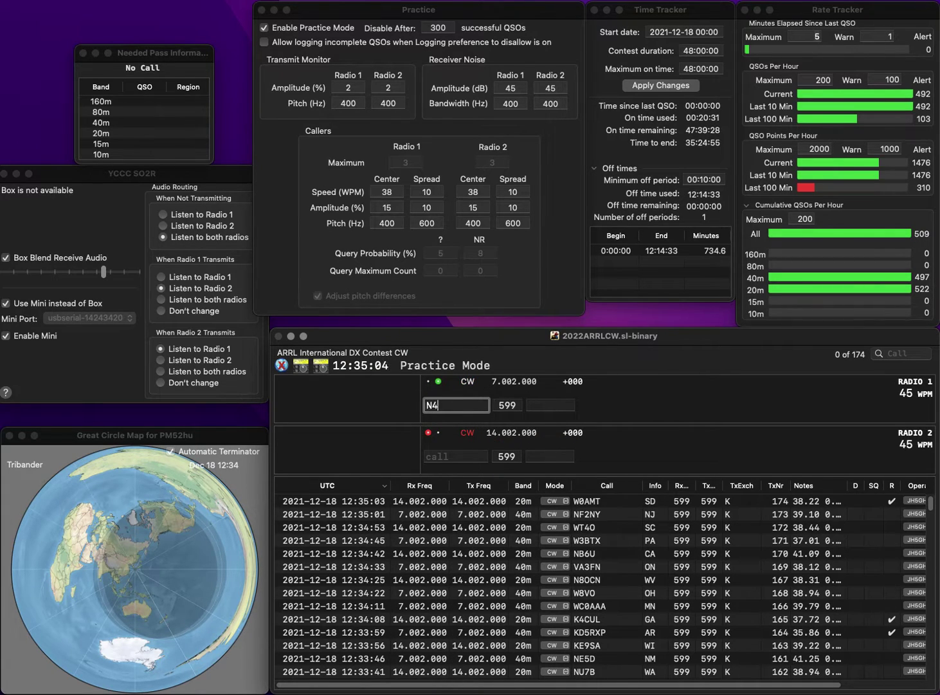
type("BBP")
key("Return")
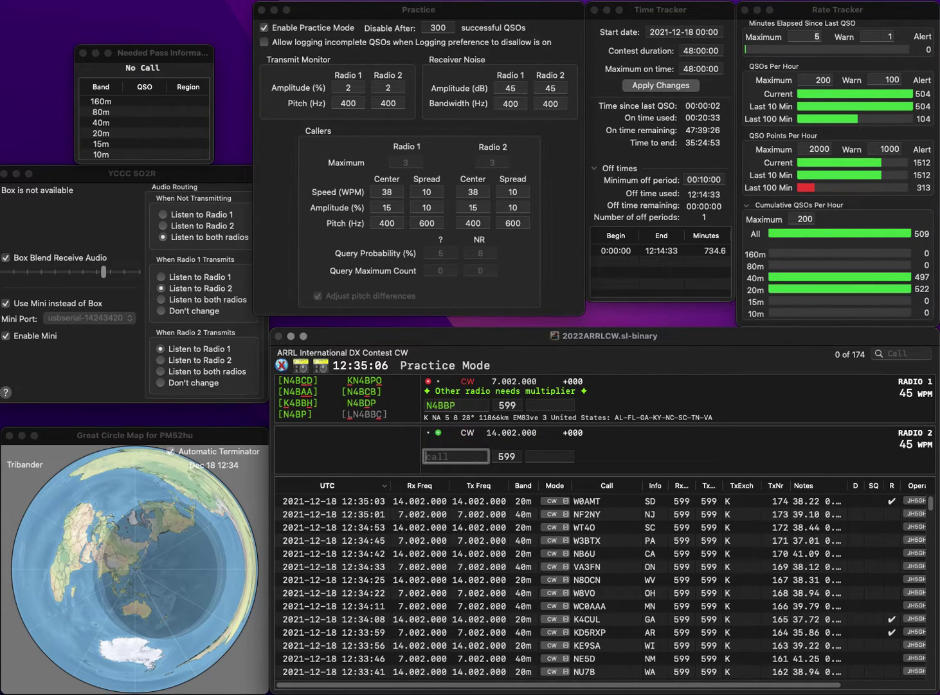
type("VE4PDX")
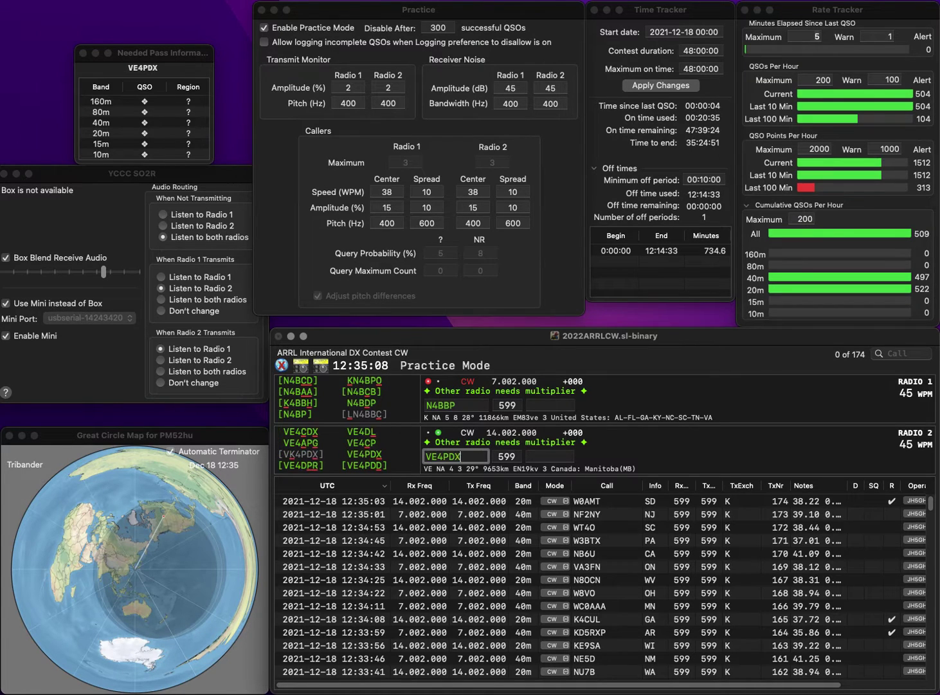
key("Return")
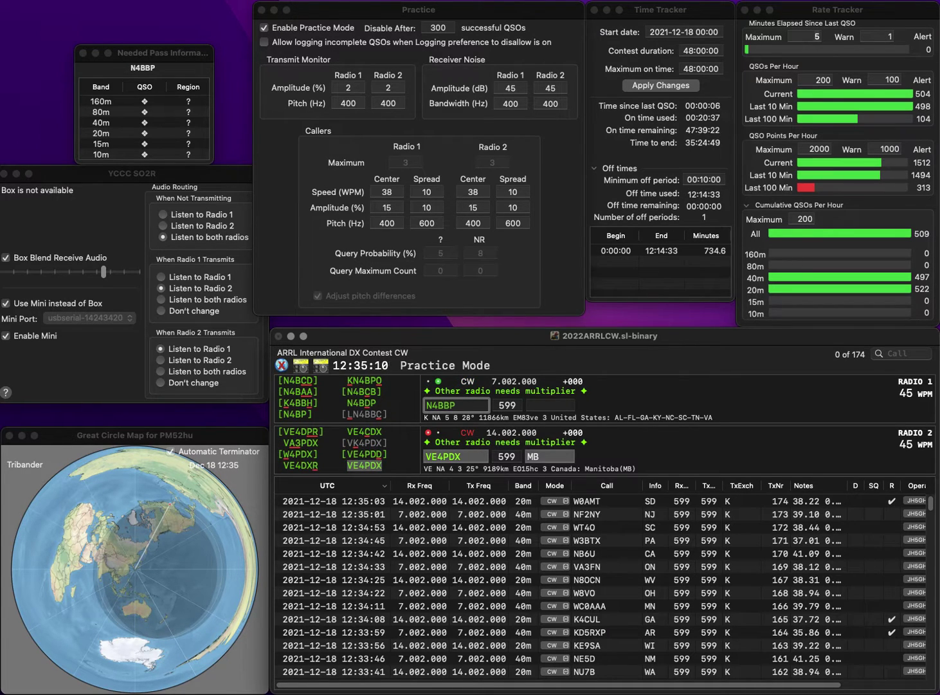
type("D")
key("Return")
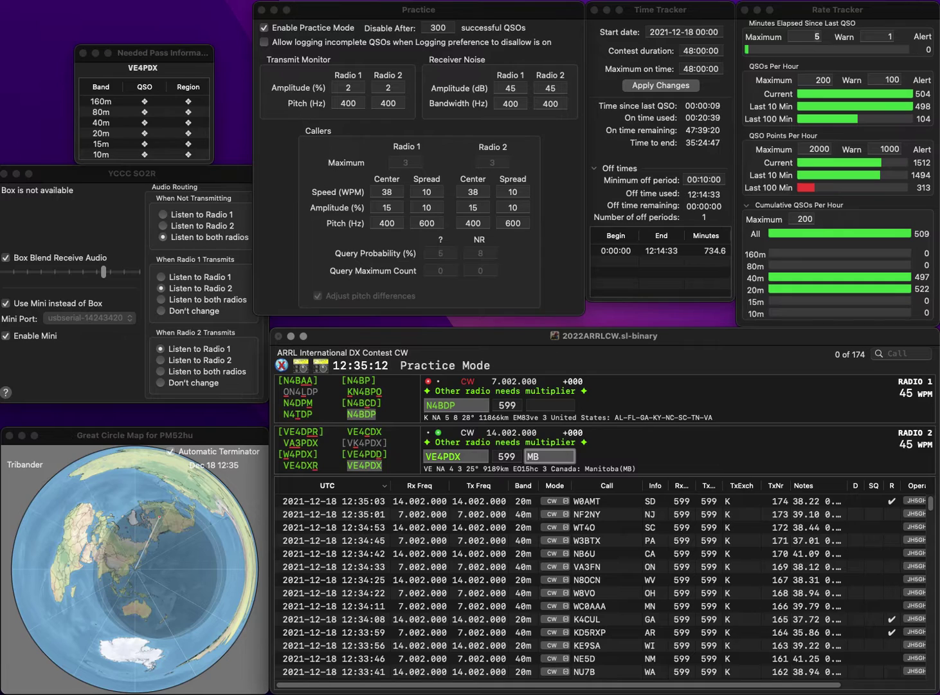
key("Return")
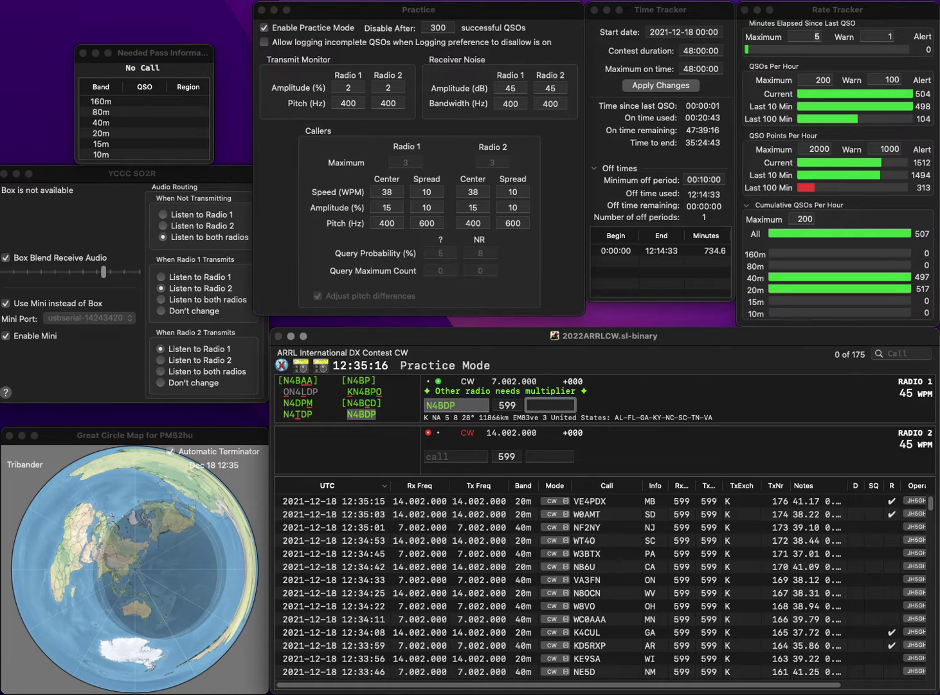
type("AL")
key("Return")
type("N")
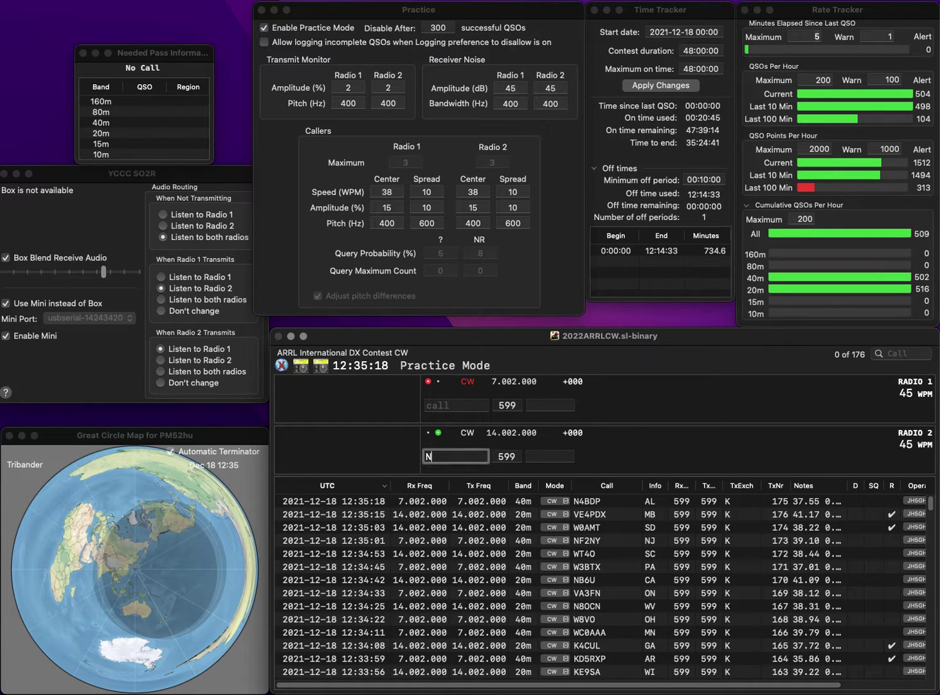
type("C4S")
key("Return")
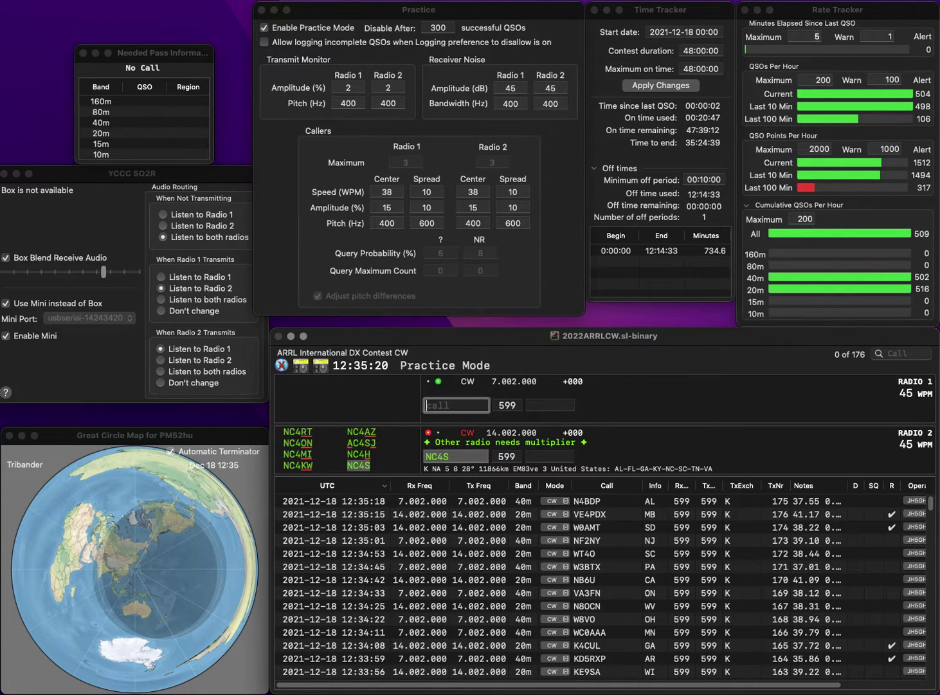
type("WA4MFK")
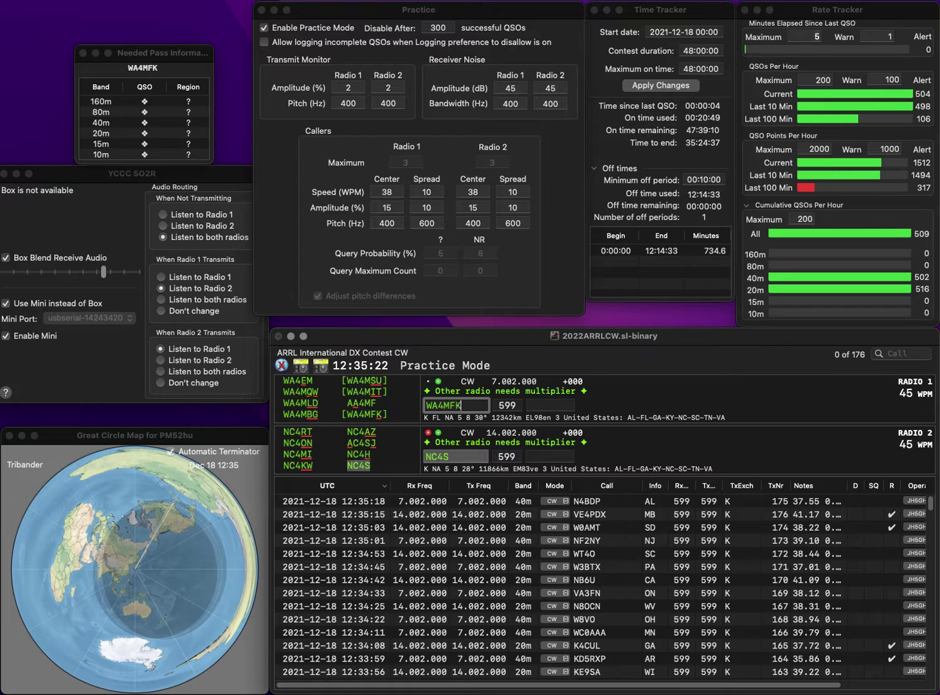
key("Return")
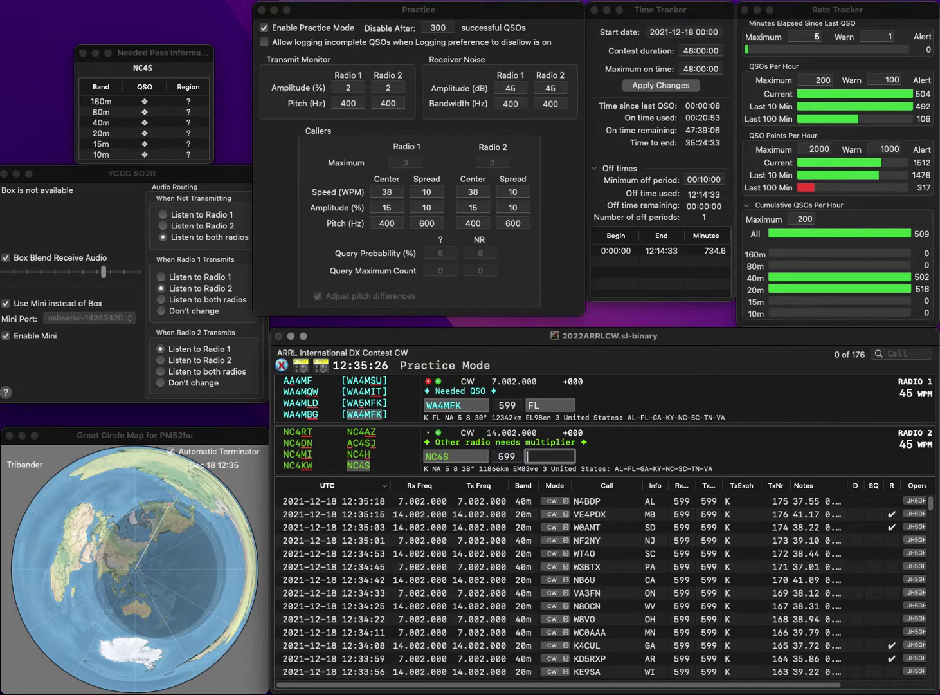
type("VA")
key("Return")
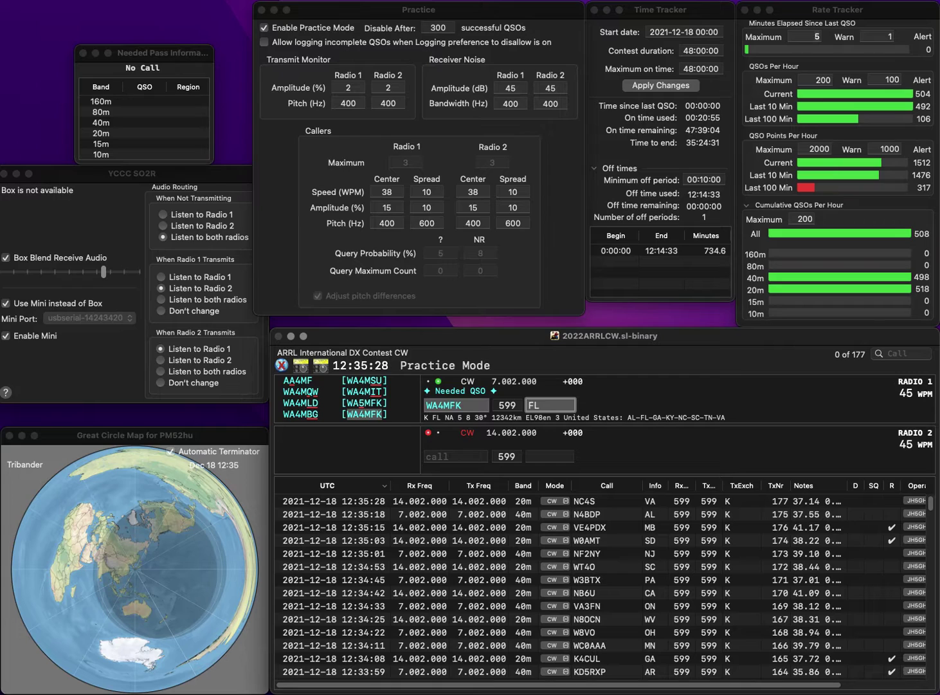
key("Return")
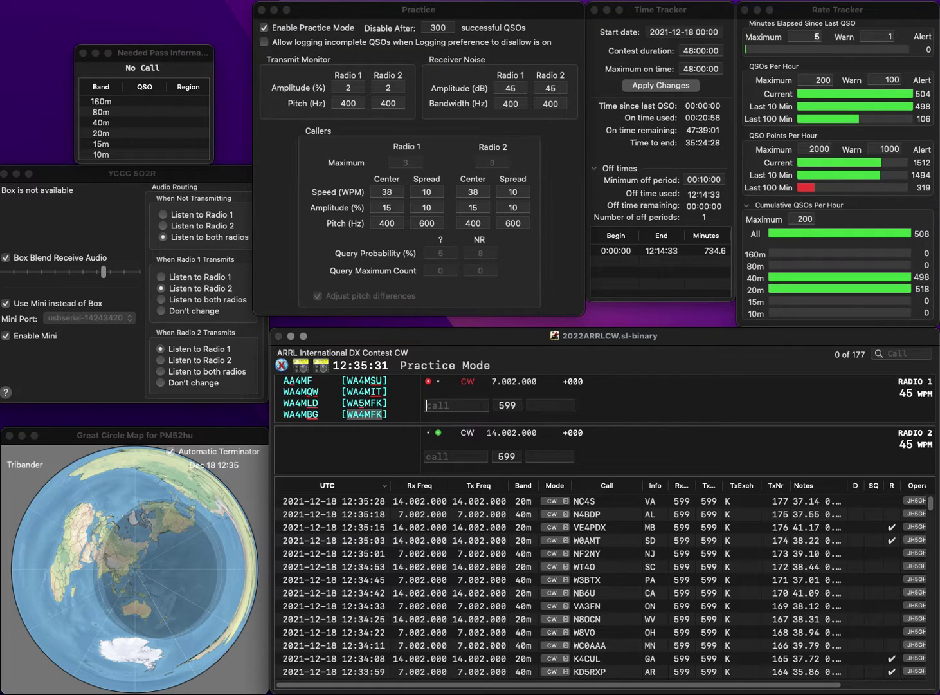
type("W9II")
key("Return")
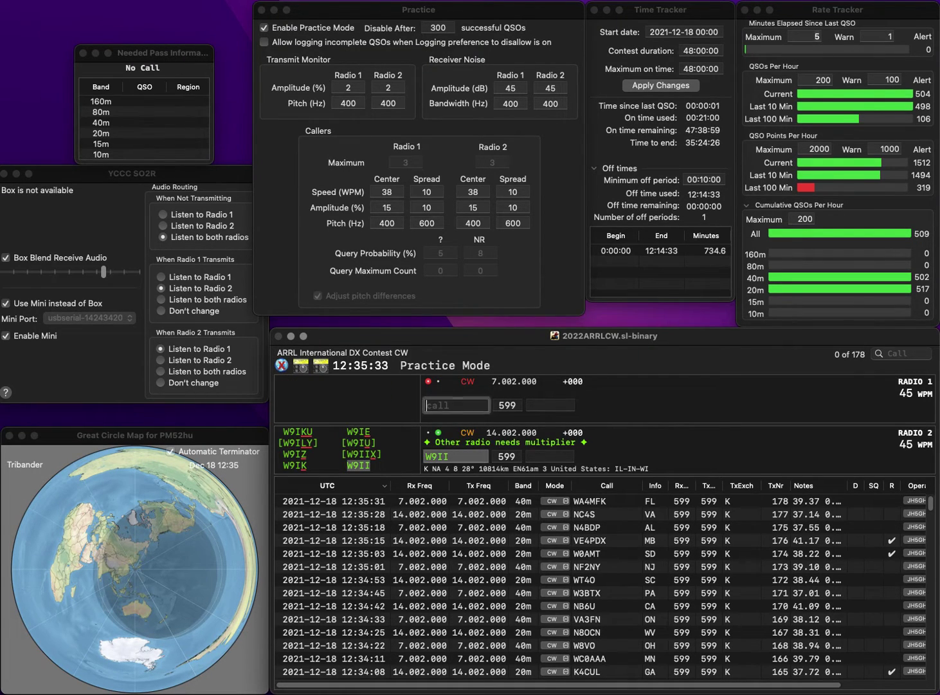
type("KT5C")
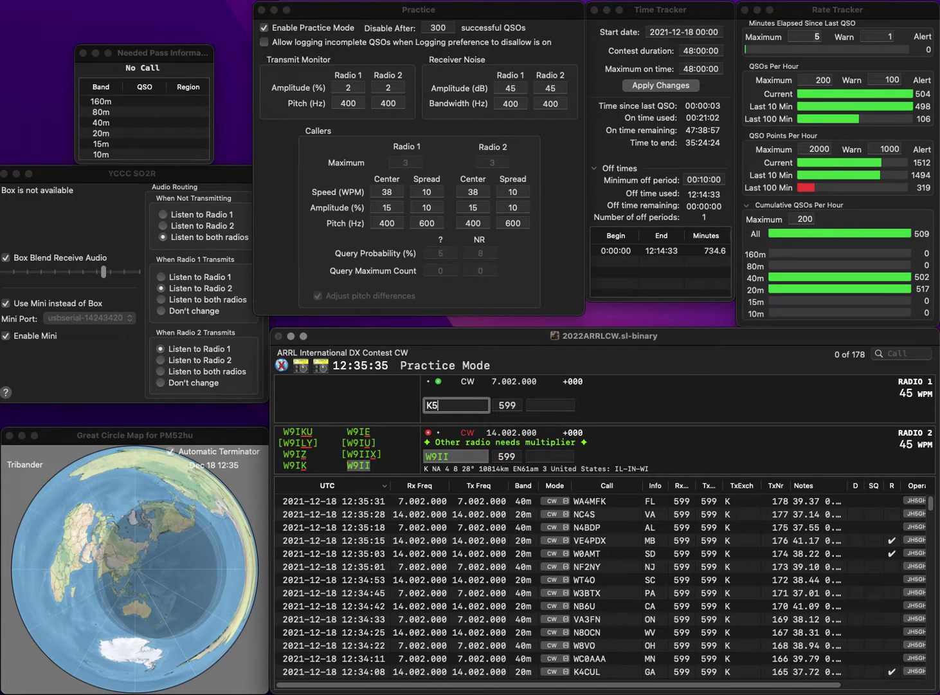
key("Return")
key("space")
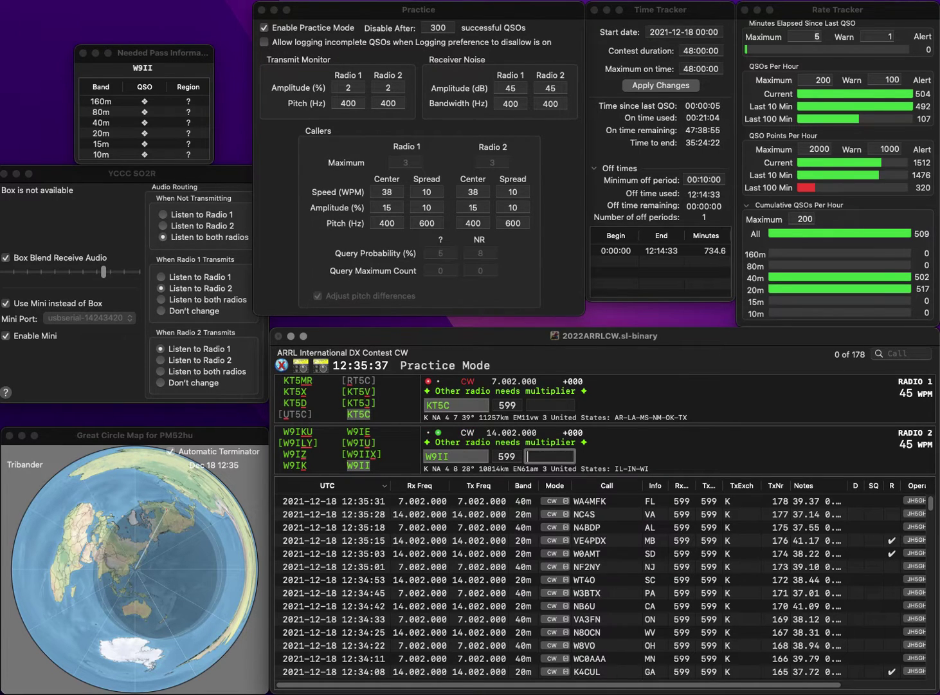
type("IL")
key("Return")
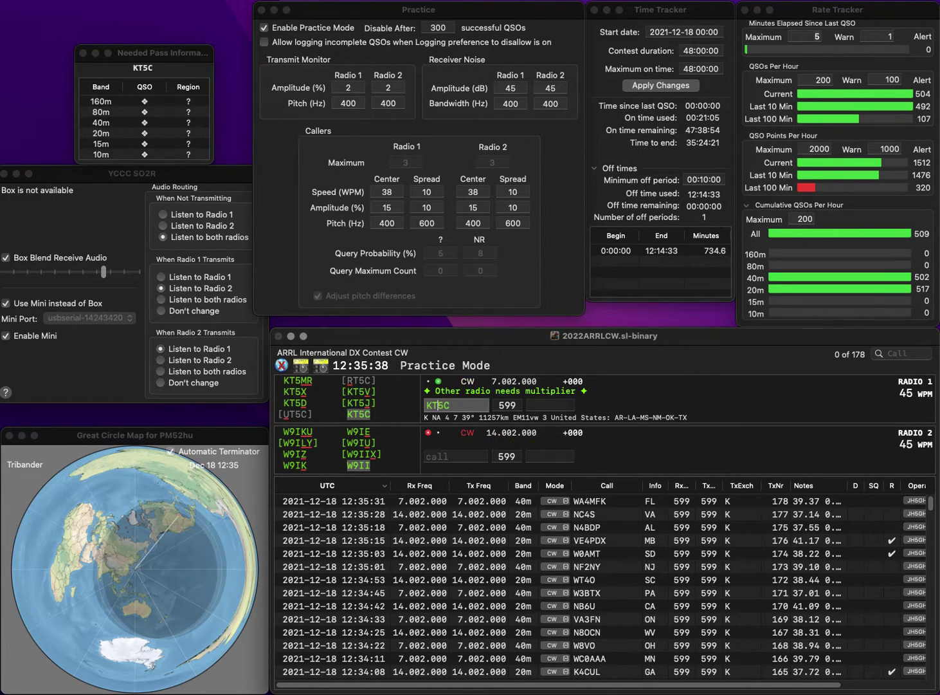
key("space")
type("M")
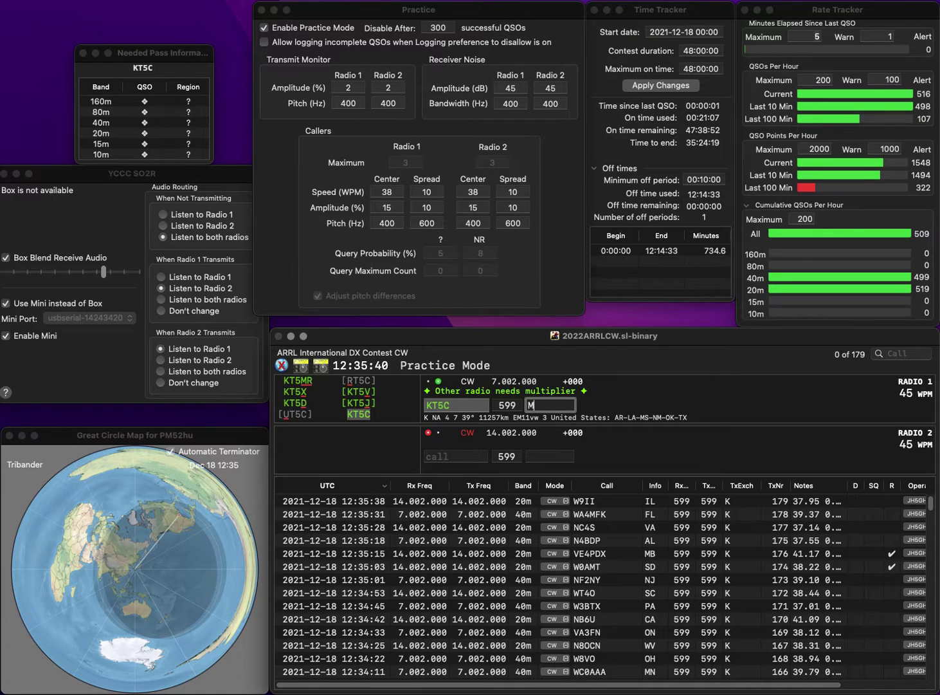
type("S")
key("Return")
Step: Start VE7RAC on the second radio and answer VA7AAA, correcting the call from VE7AAA
type("VE7")
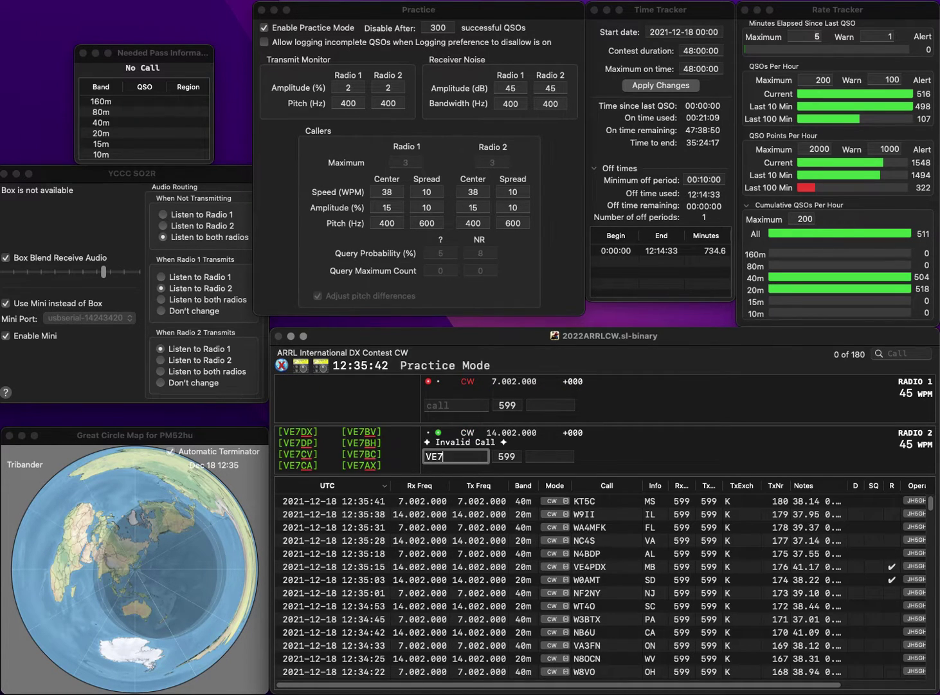
type("RAC")
key("Return")
type("VE")
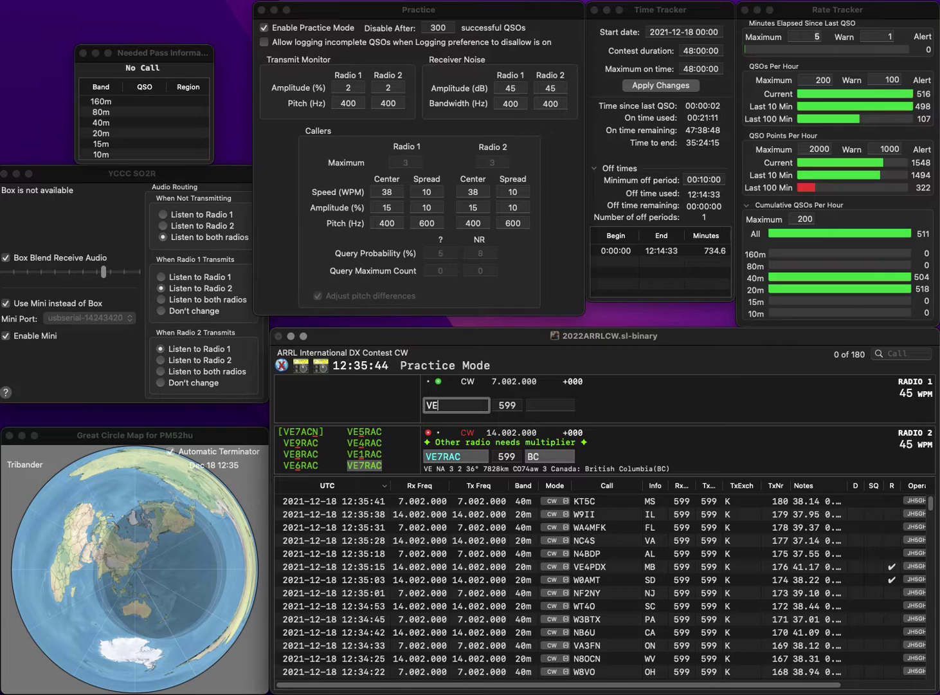
type("7AAA")
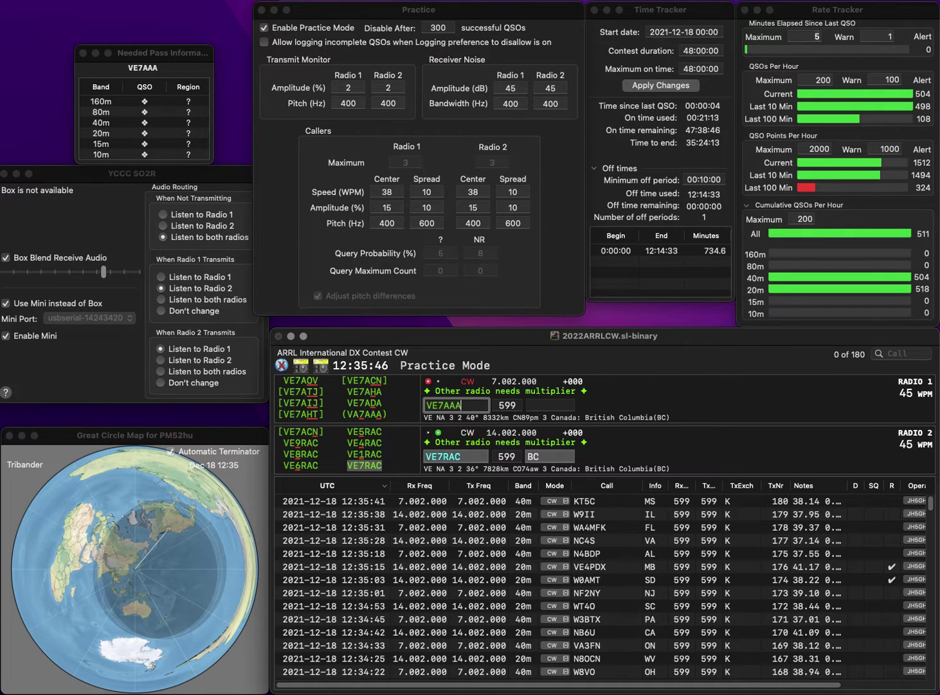
key("Return")
key("Return")
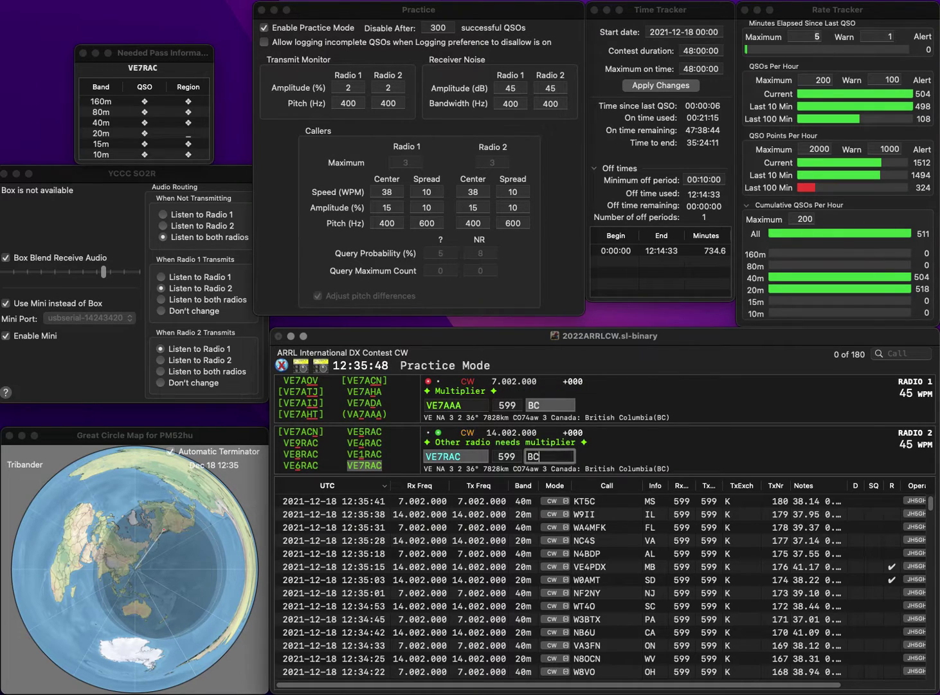
key("Delete")
type("A")
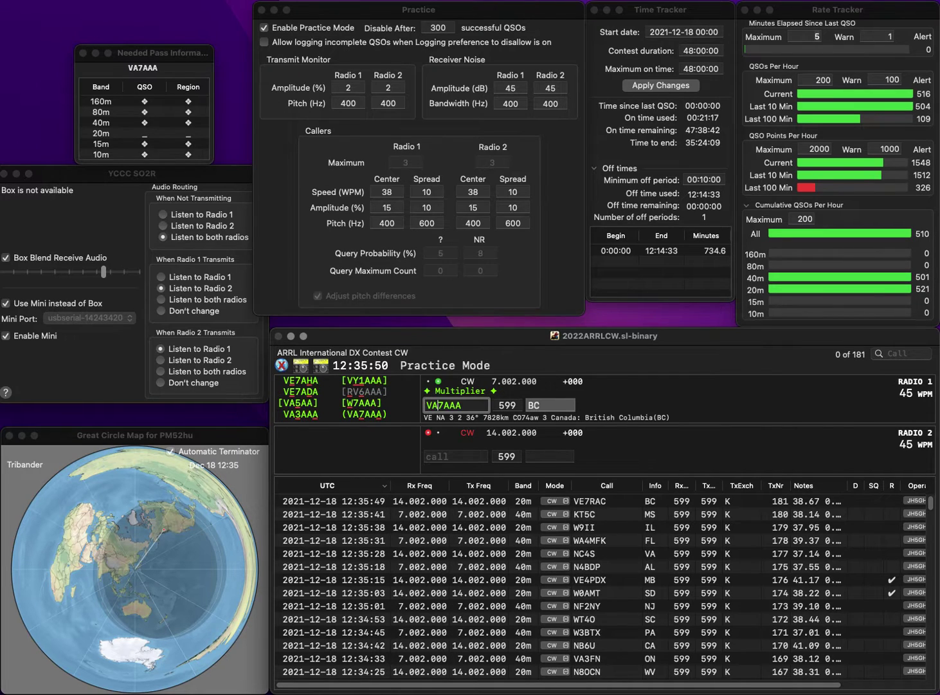
key("Return")
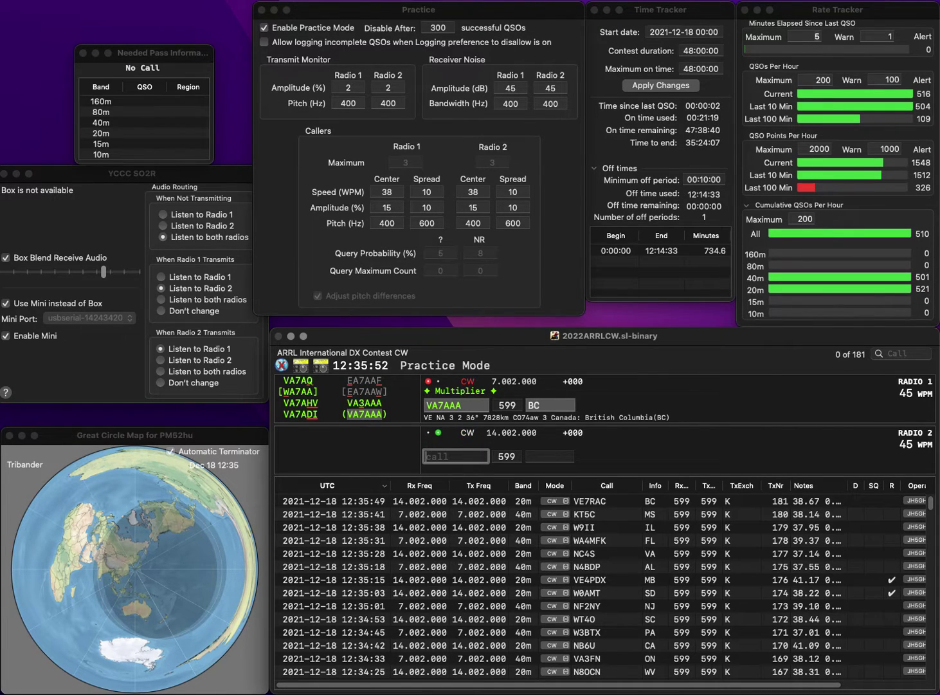
type("KA9PAR")
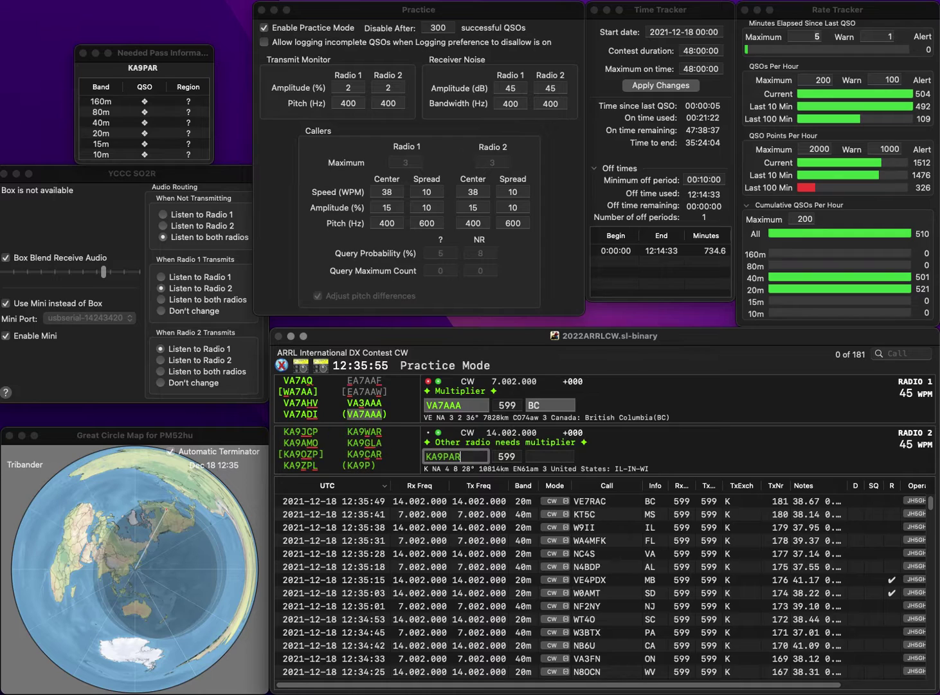
key("Return")
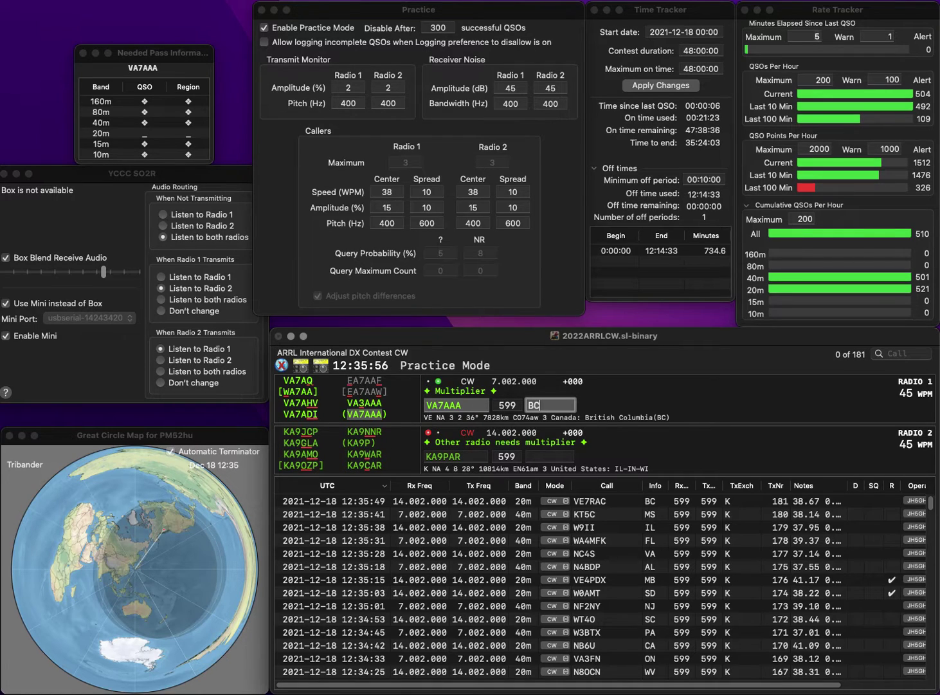
key("Return")
key("Left")
key("Left")
key("BackSpace")
type("C")
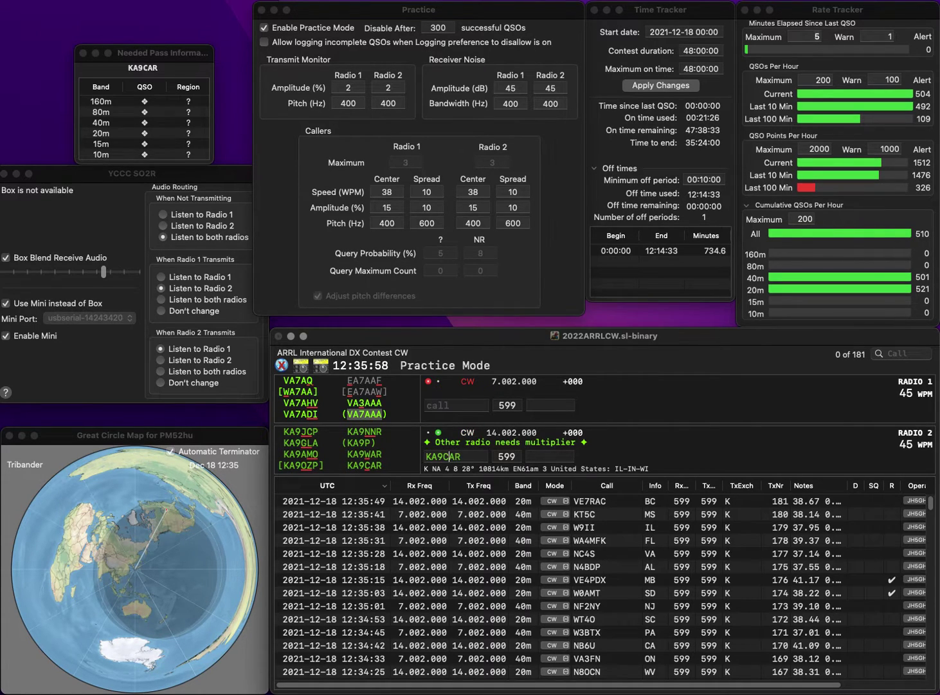
key("Return")
type("KA")
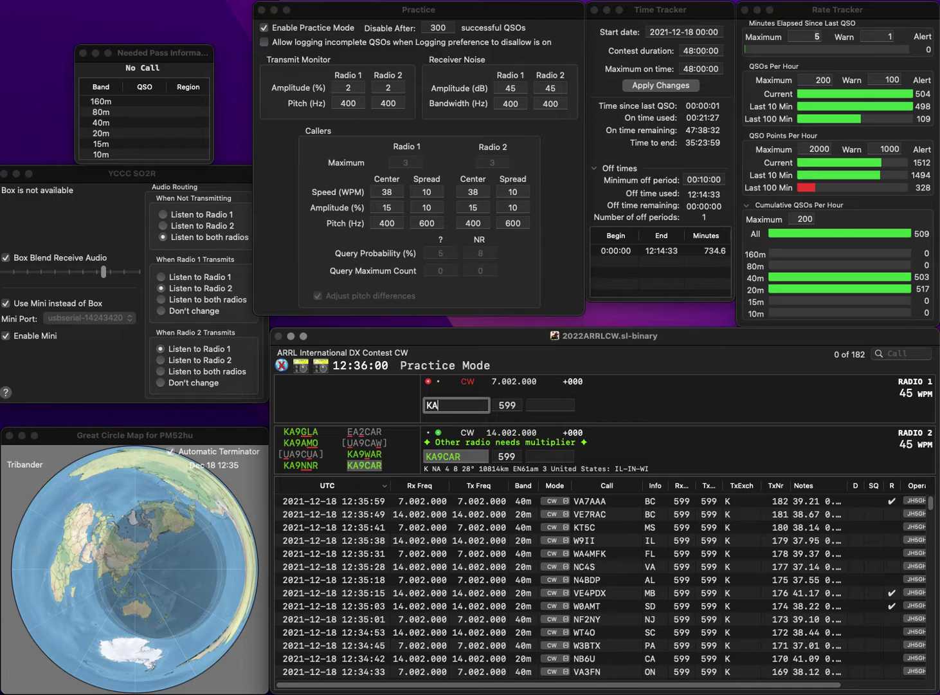
type("9JA")
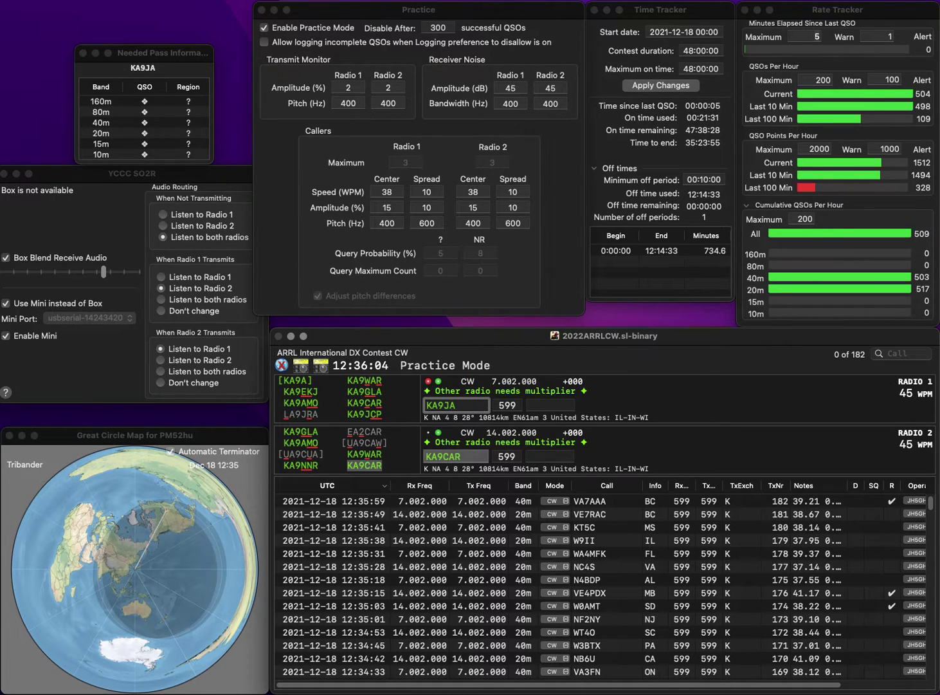
key("Left")
key("BackSpace")
type("C")
key("Right")
type("R")
key("Return")
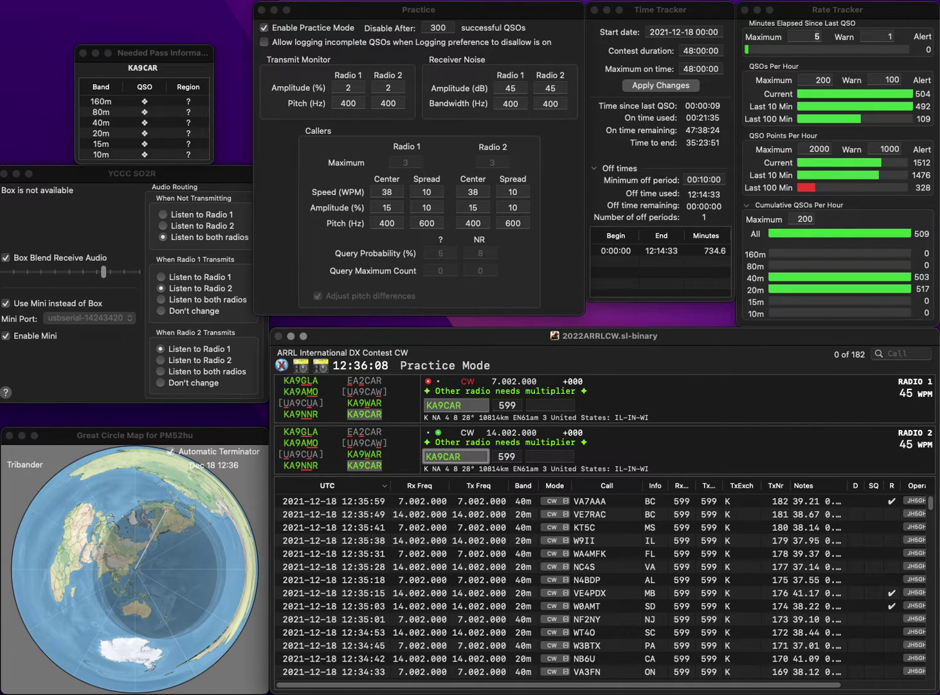
key("Return")
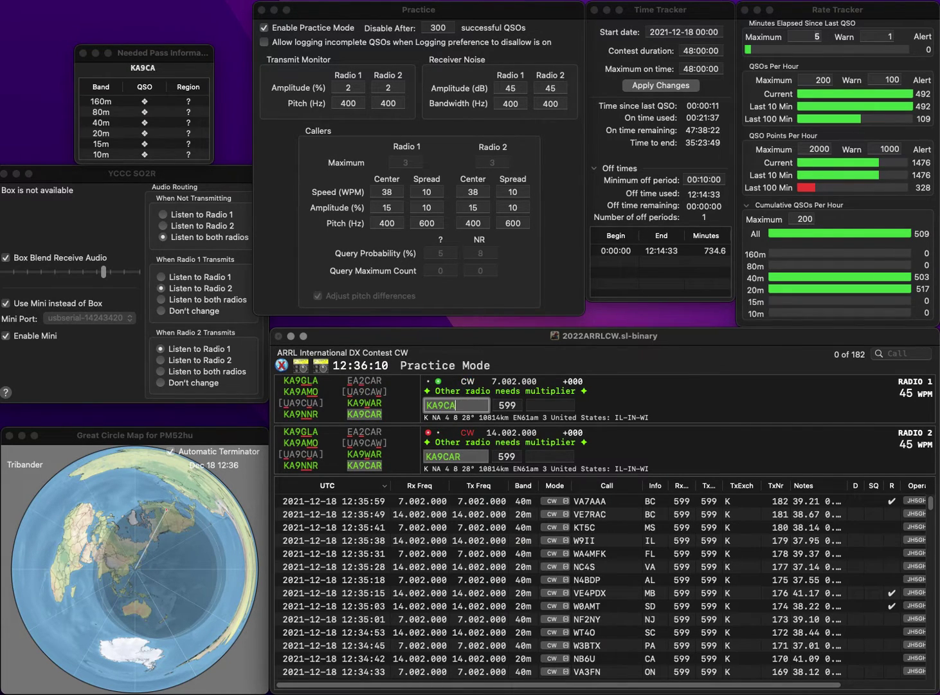
key("BackSpace")
key("BackSpace")
key("BackSpace")
key("BackSpace")
key("BackSpace")
type("K0KW")
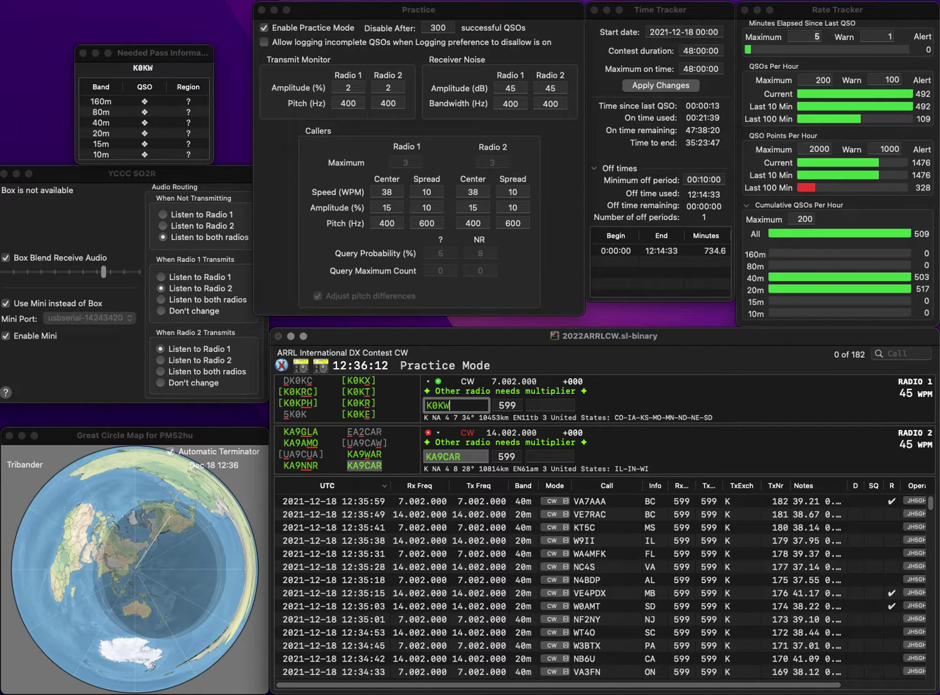
type("H")
key("Return")
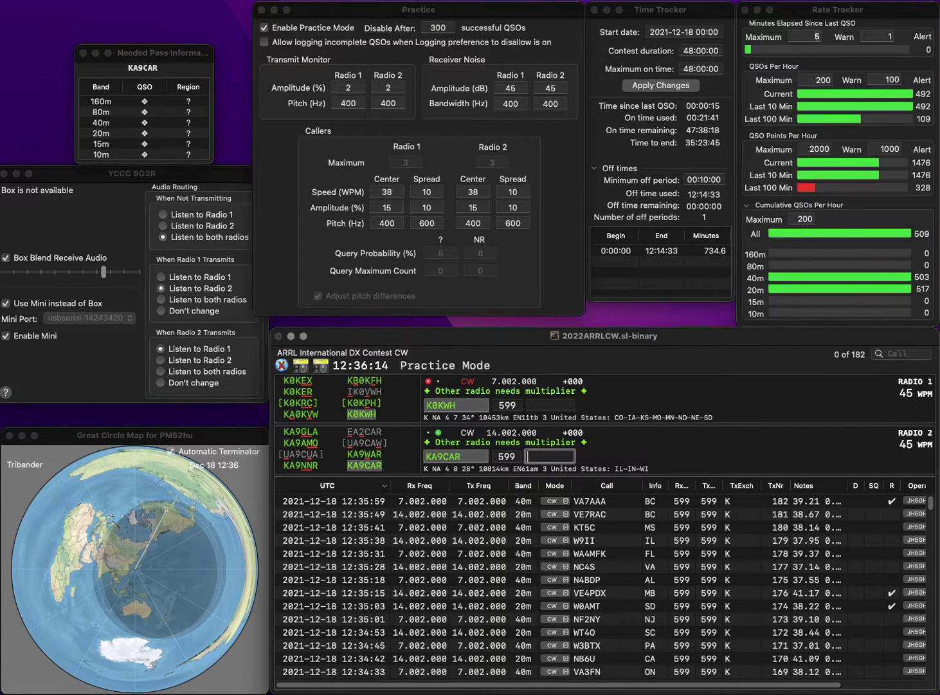
key("space")
key("Left")
key("Left")
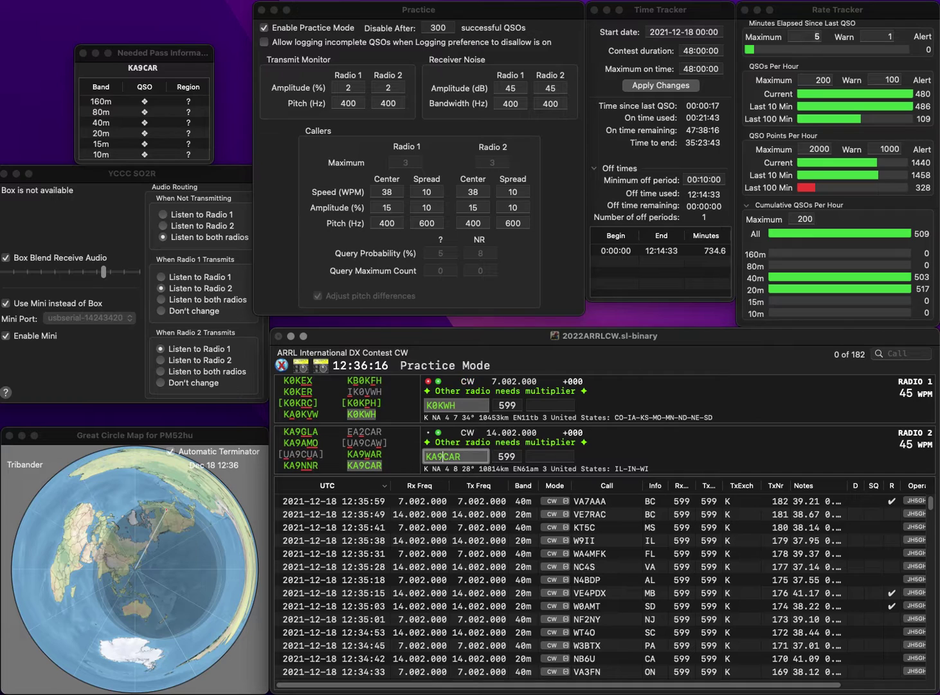
key("BackSpace")
type("WW")
key("BackSpace")
key("Return")
type("MN")
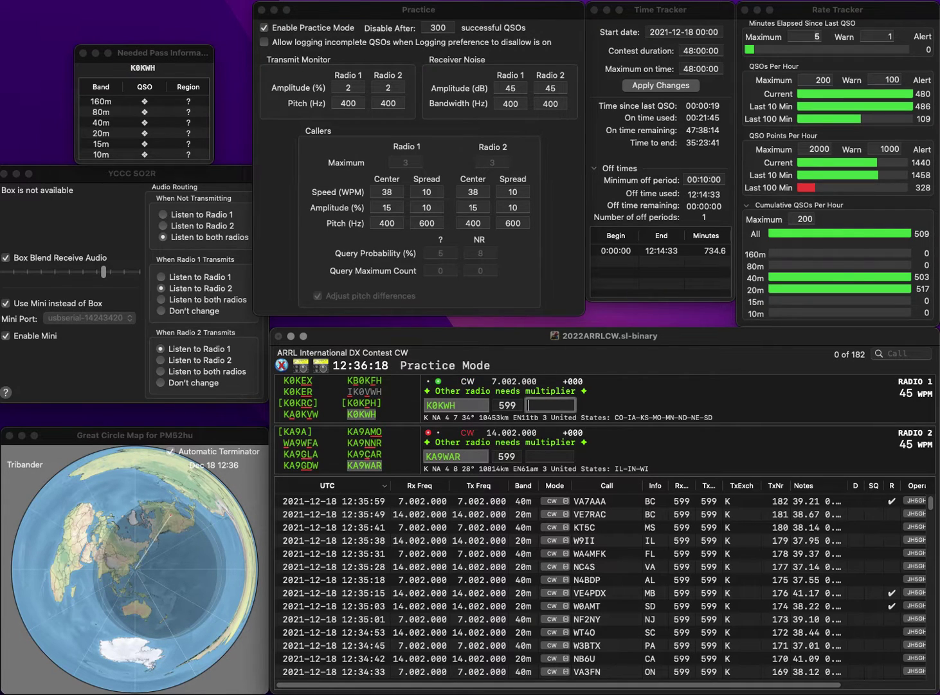
key("Return")
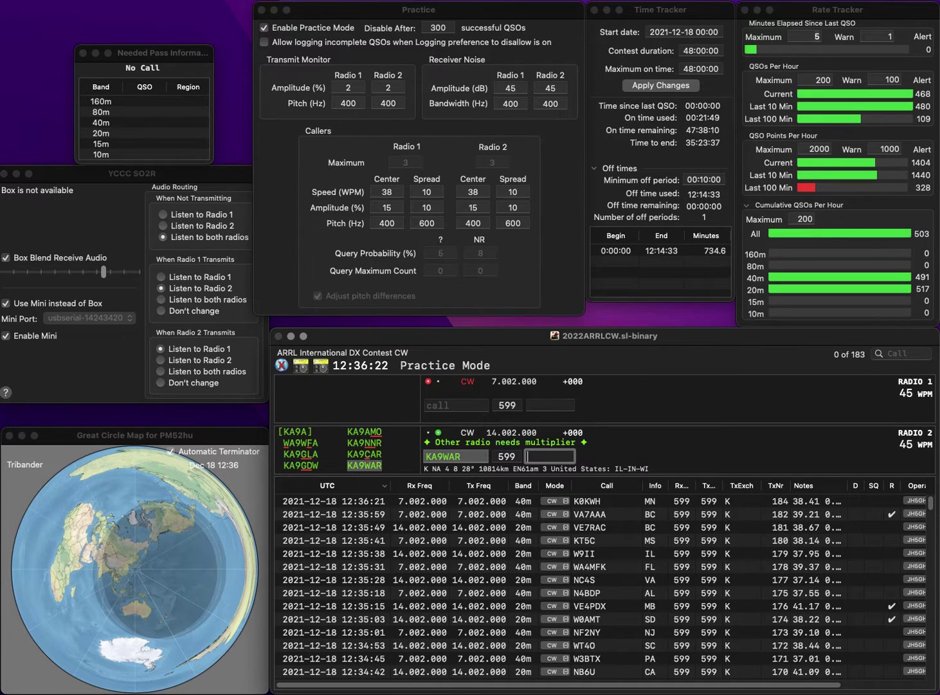
key("Return")
Step: Complete K4SV and W5XC from partial calls, logging K4SV with exchange TN
type("K4")
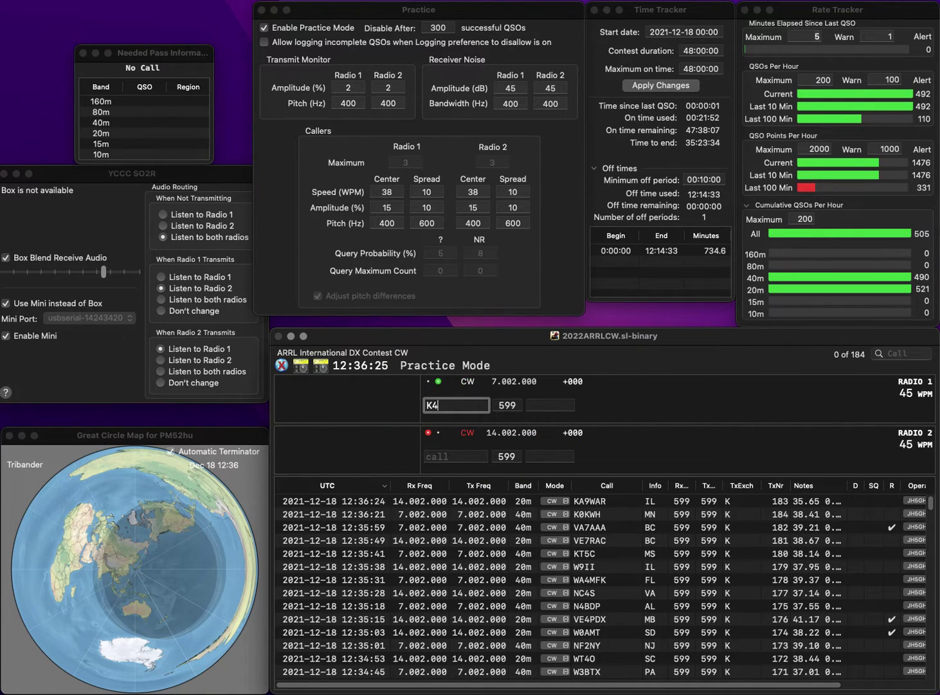
key("Return")
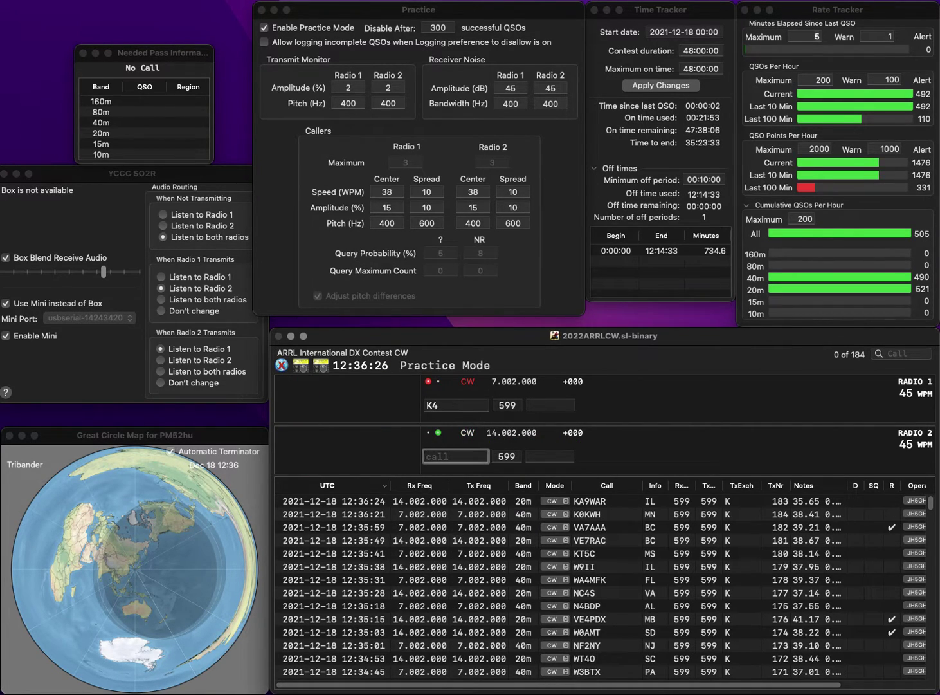
type("W5X")
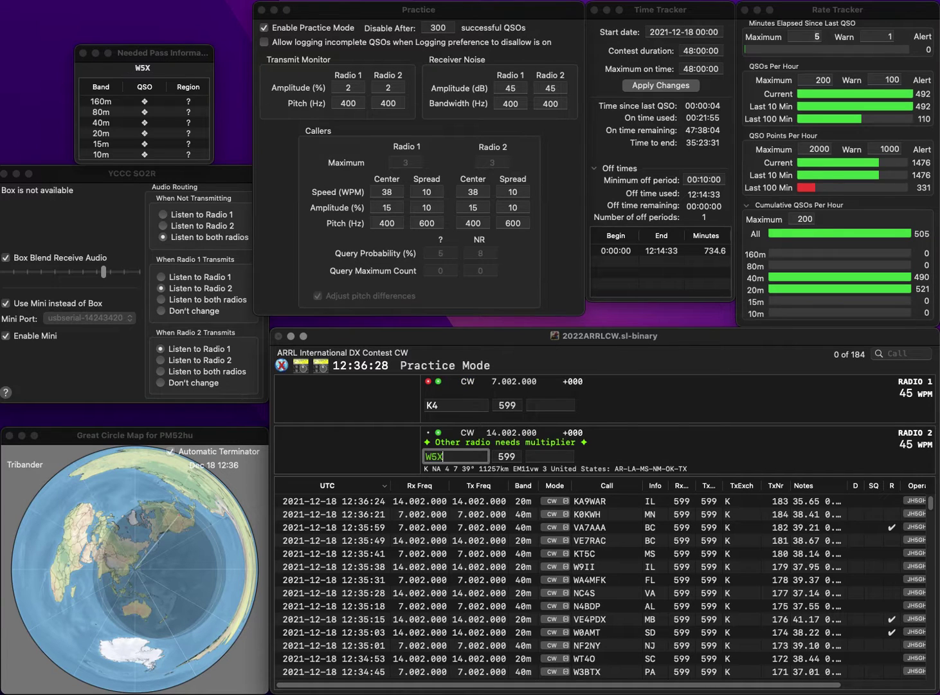
key("Return")
type("SV")
key("Return")
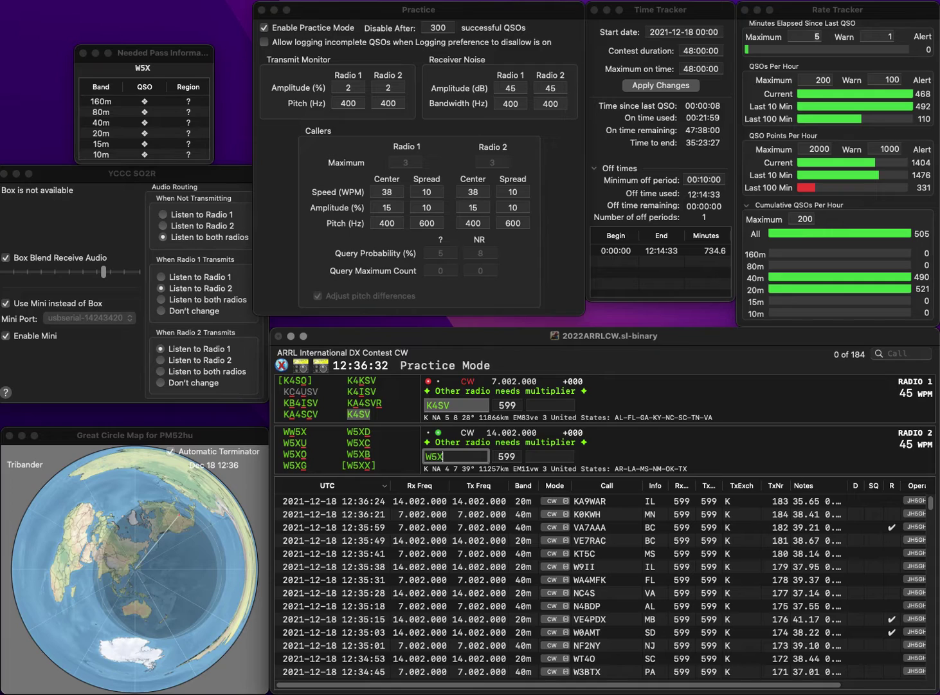
type("C")
key("Return")
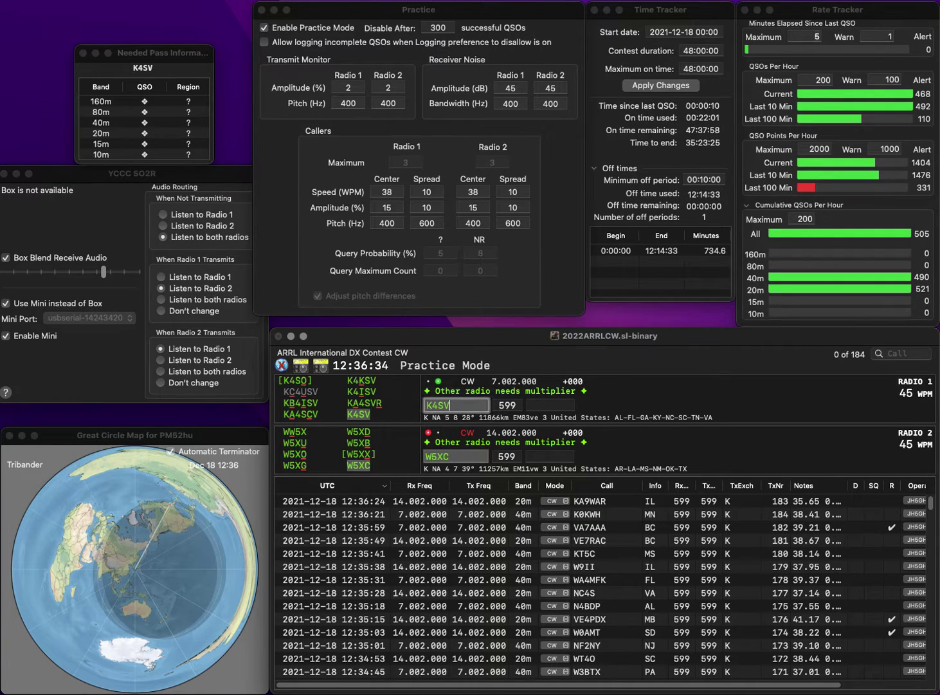
key("Return")
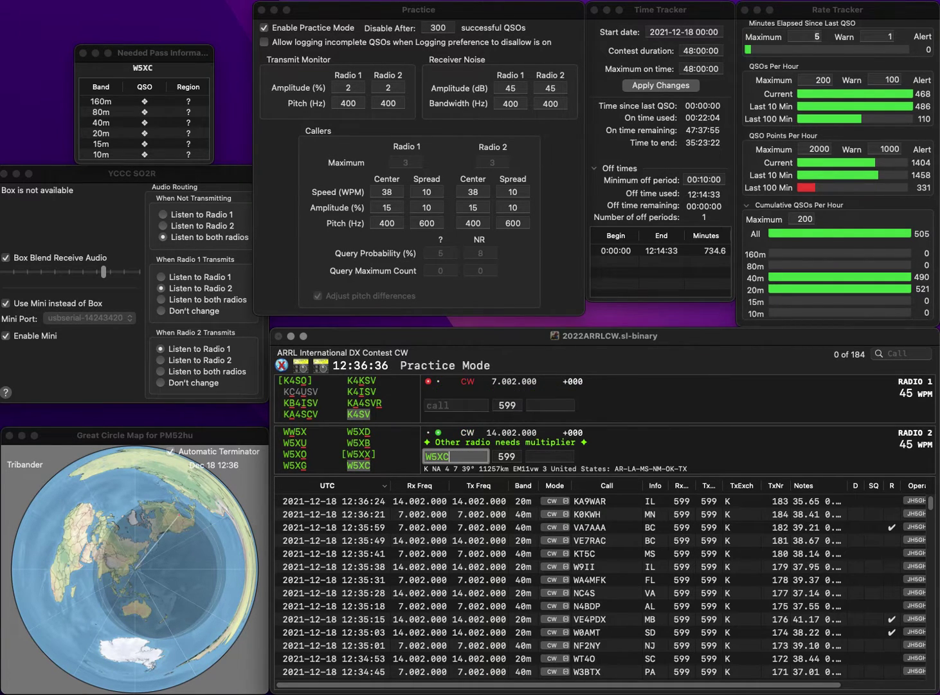
key("Tab")
type("M")
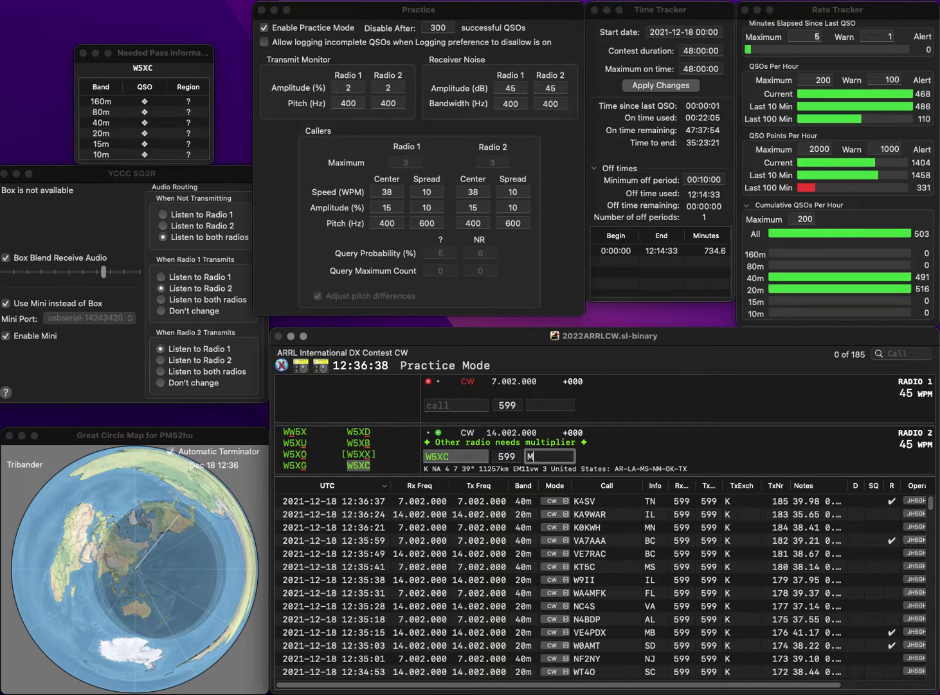
key("Return")
type("NN")
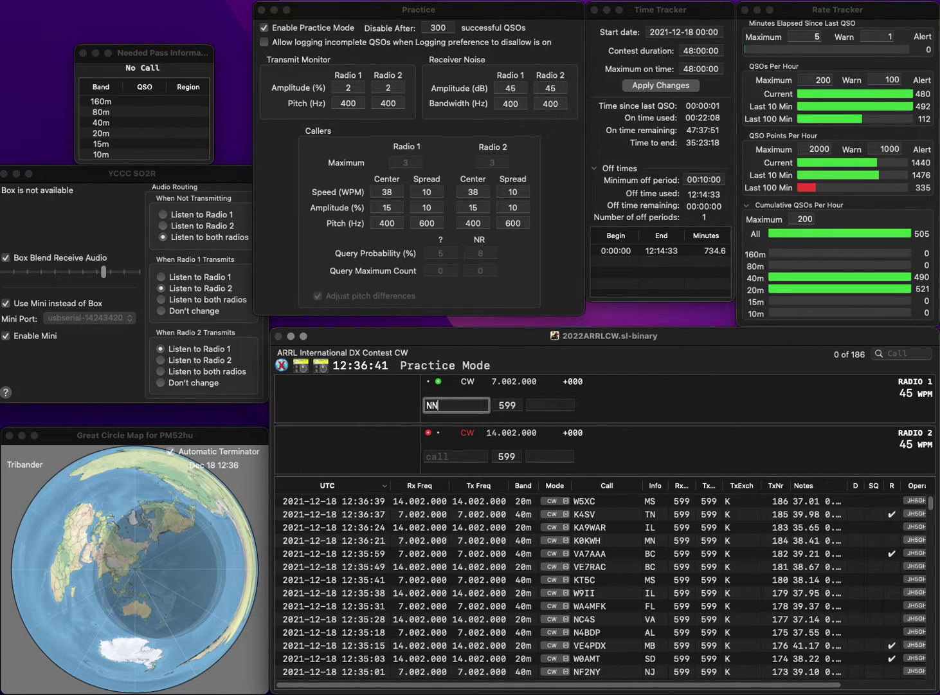
type("4X")
key("Return")
type("K")
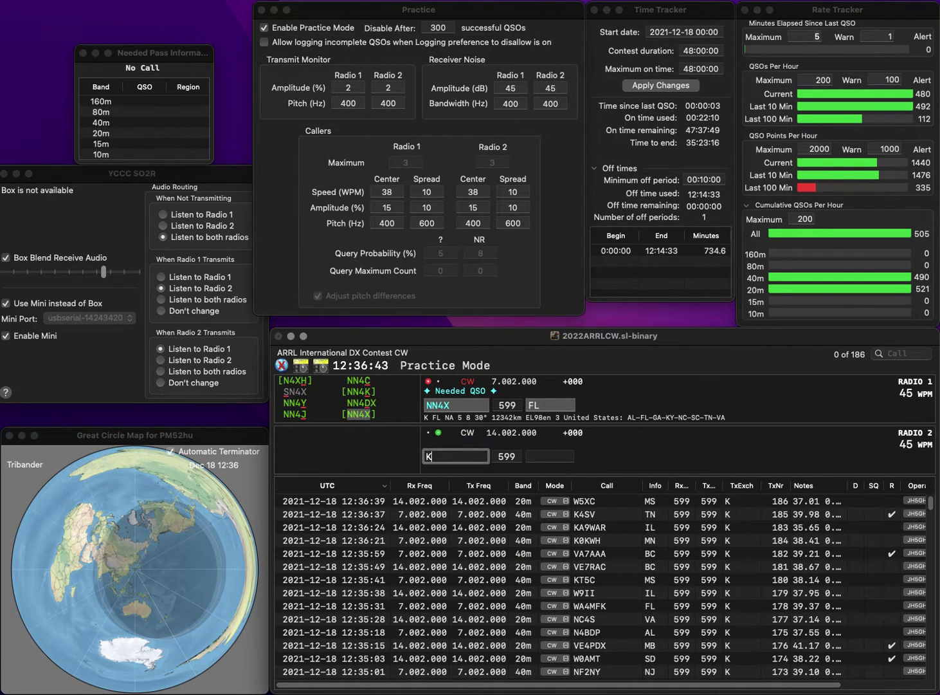
type("8XJ")
key("Return")
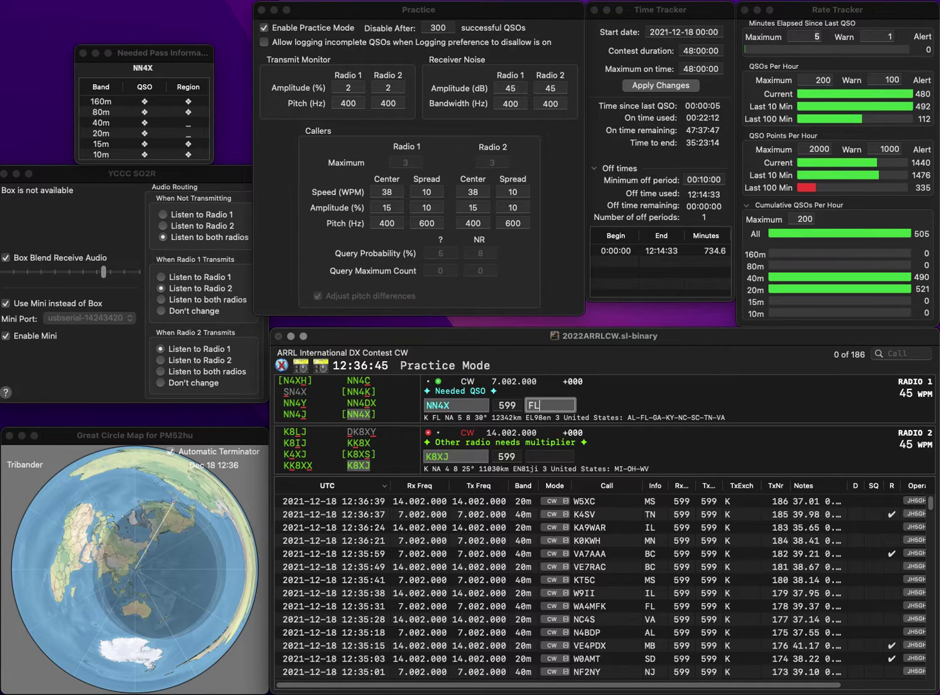
key("Return")
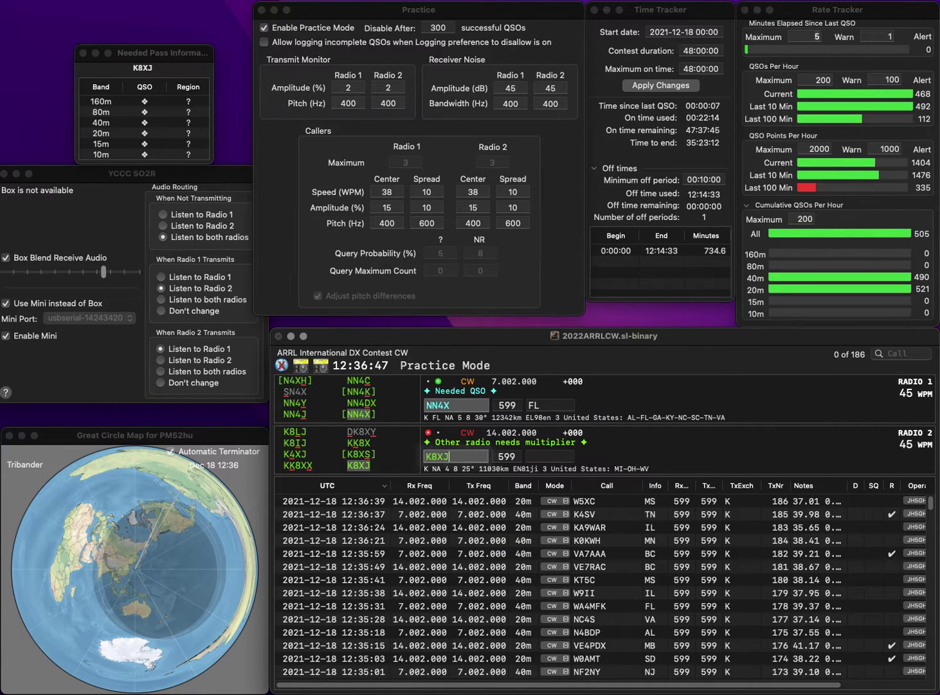
key("space")
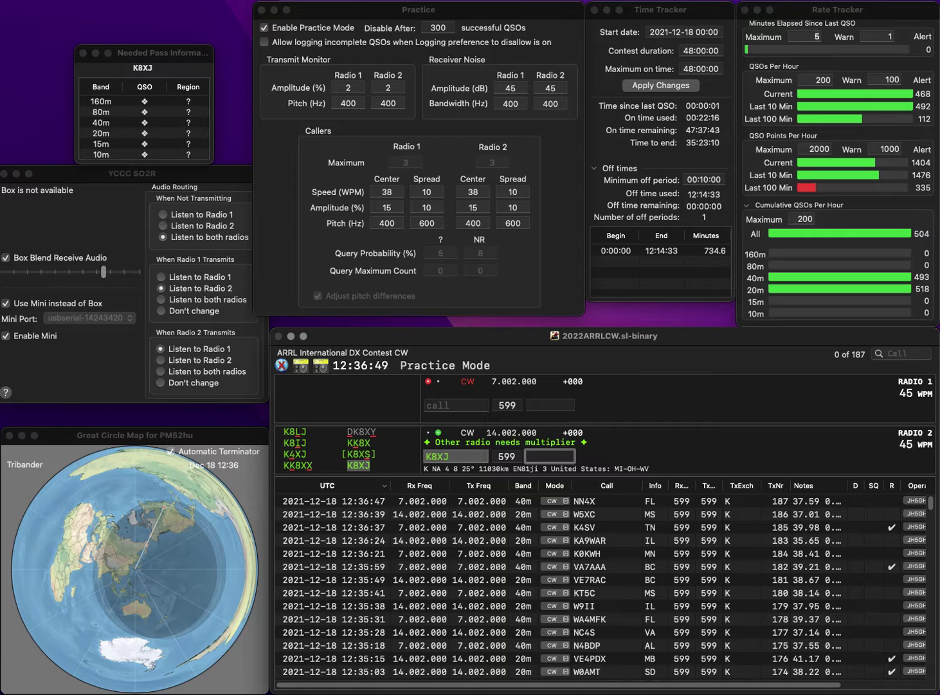
type("MI")
key("Return")
type("N")
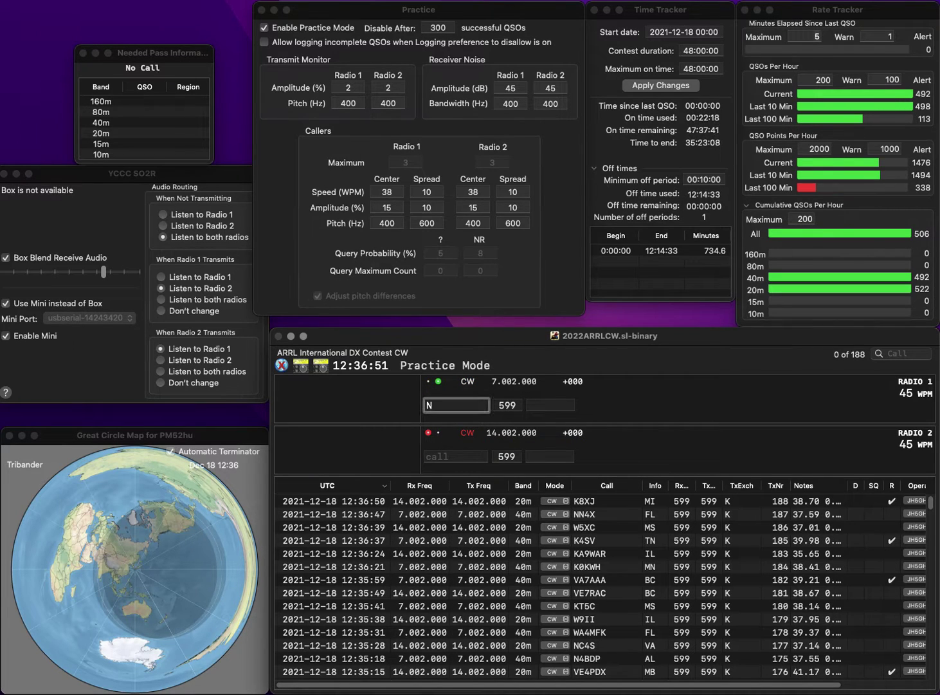
type("9OM/4")
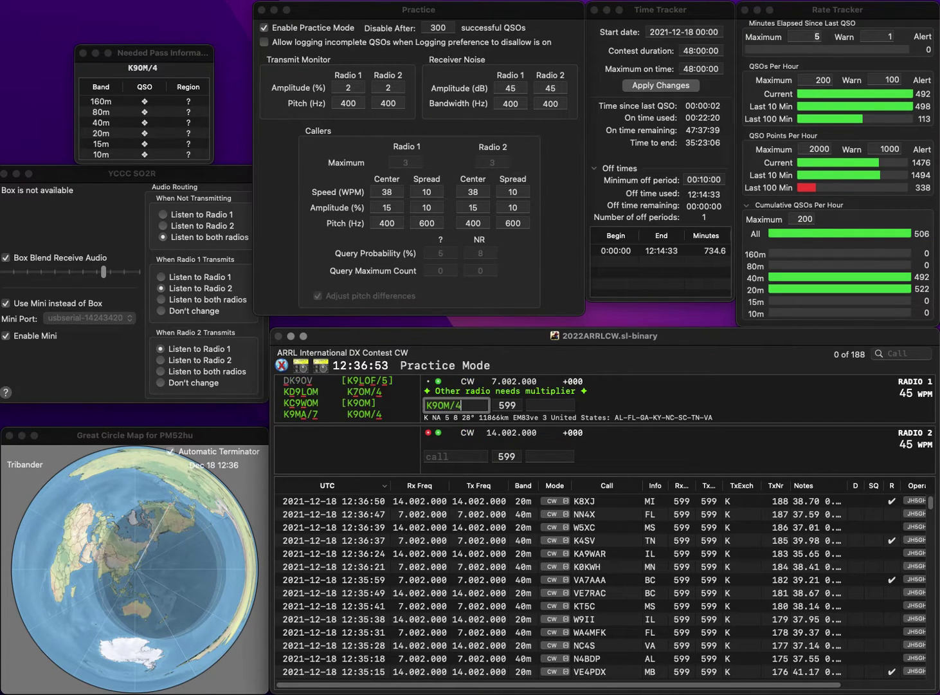
key("Return")
type("J3A")
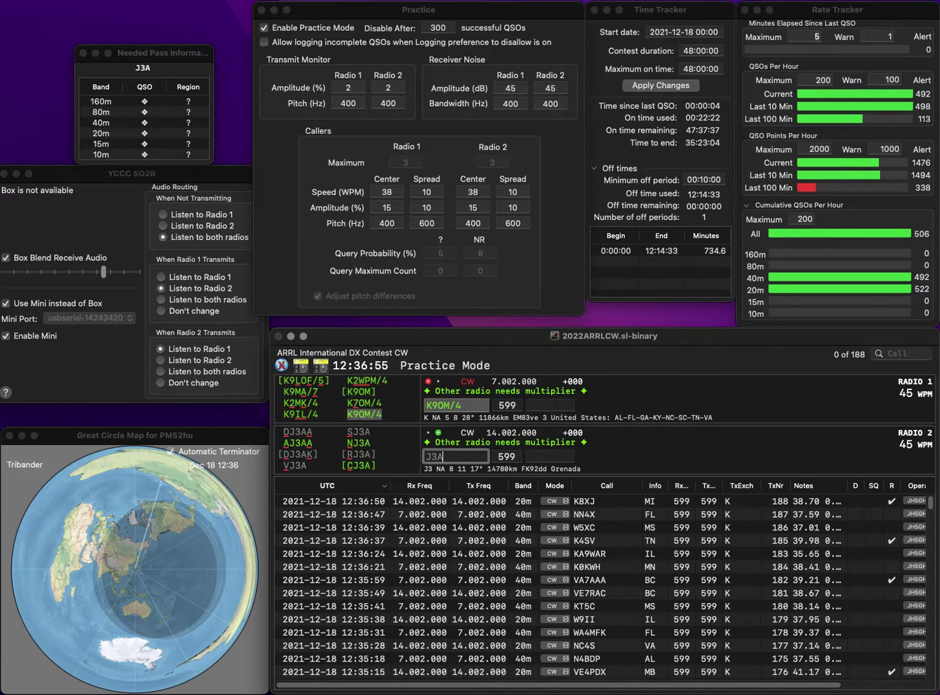
key("Home")
type("C")
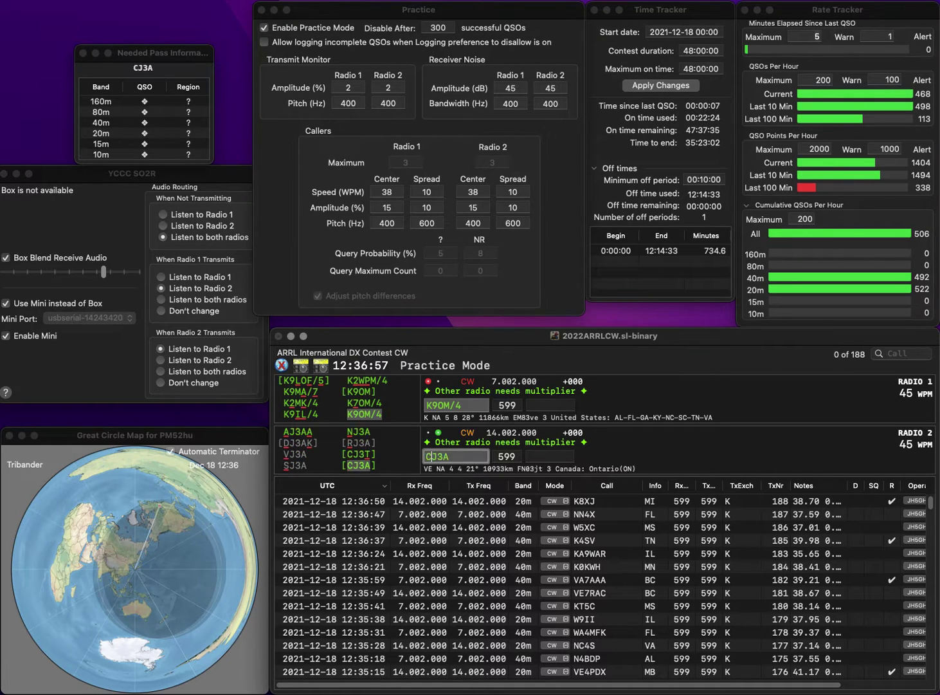
key("Return")
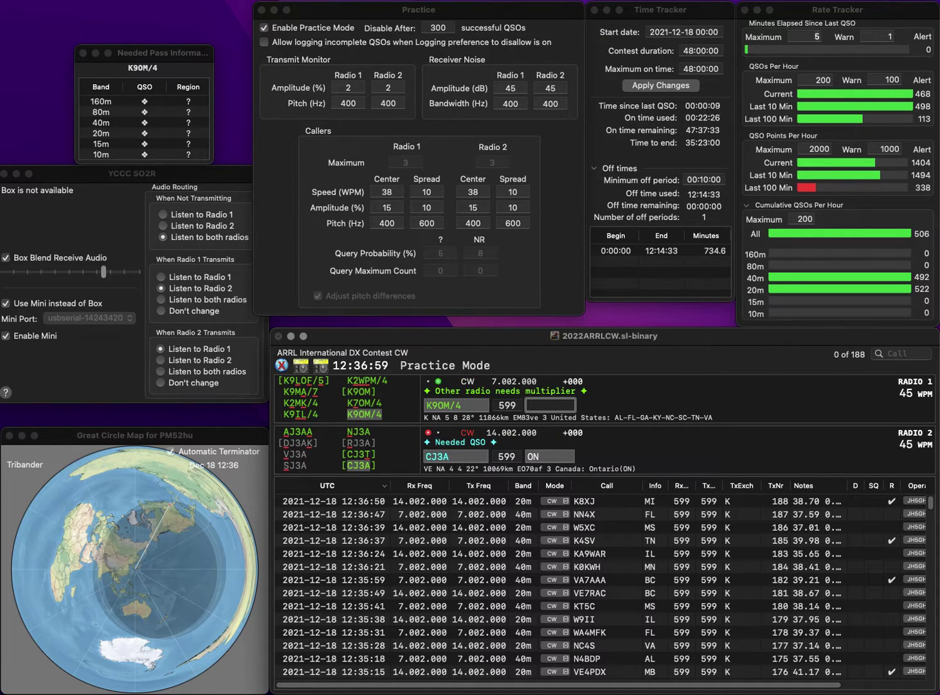
key("Return")
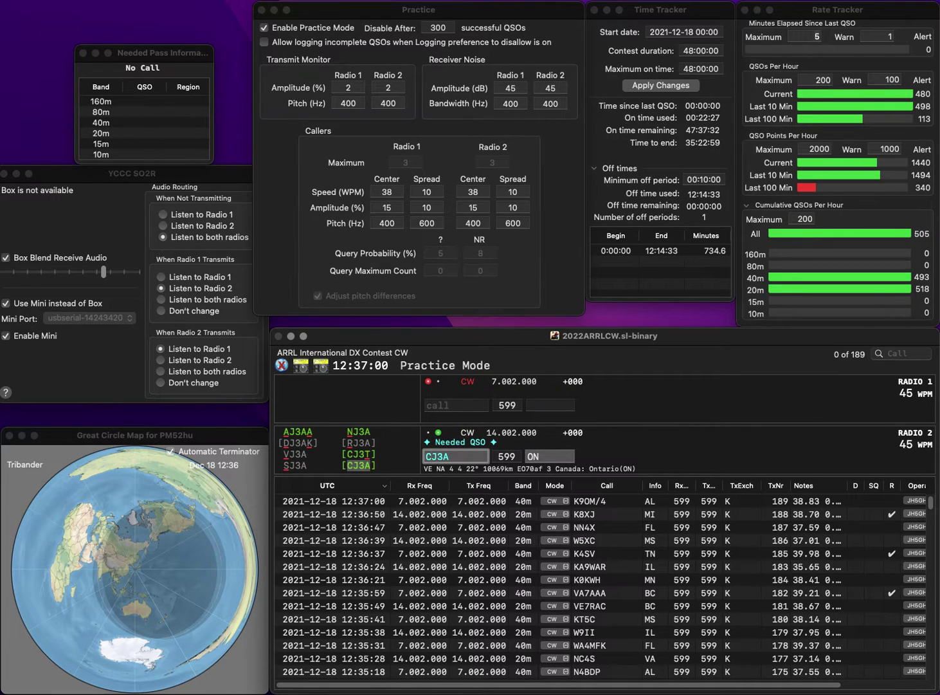
key("Return")
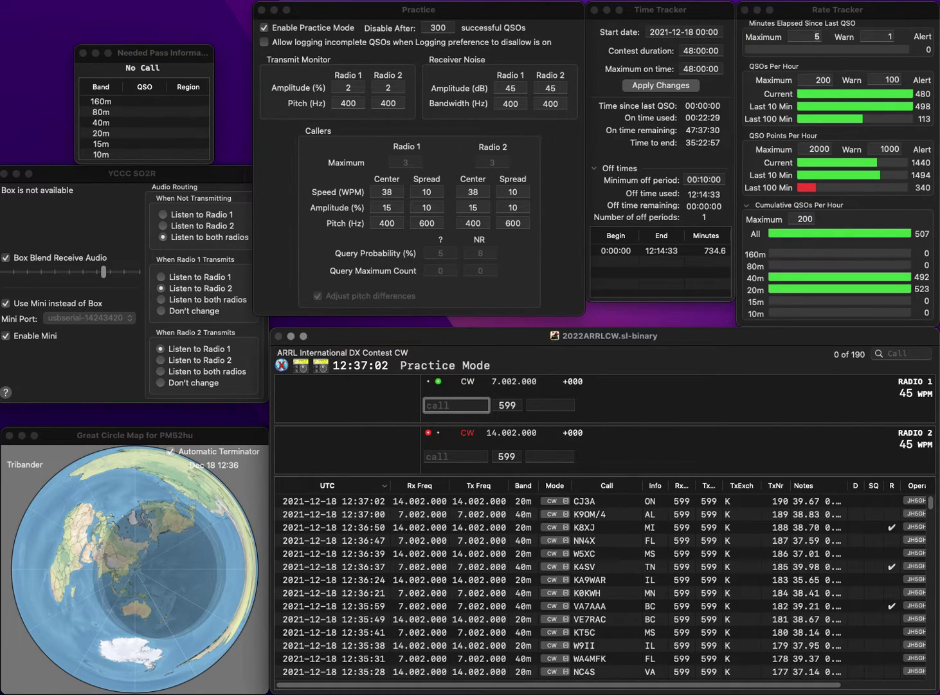
Step: Start the next pair with partial calls W8 on the first radio and KP on the second
type("W8")
key("Return")
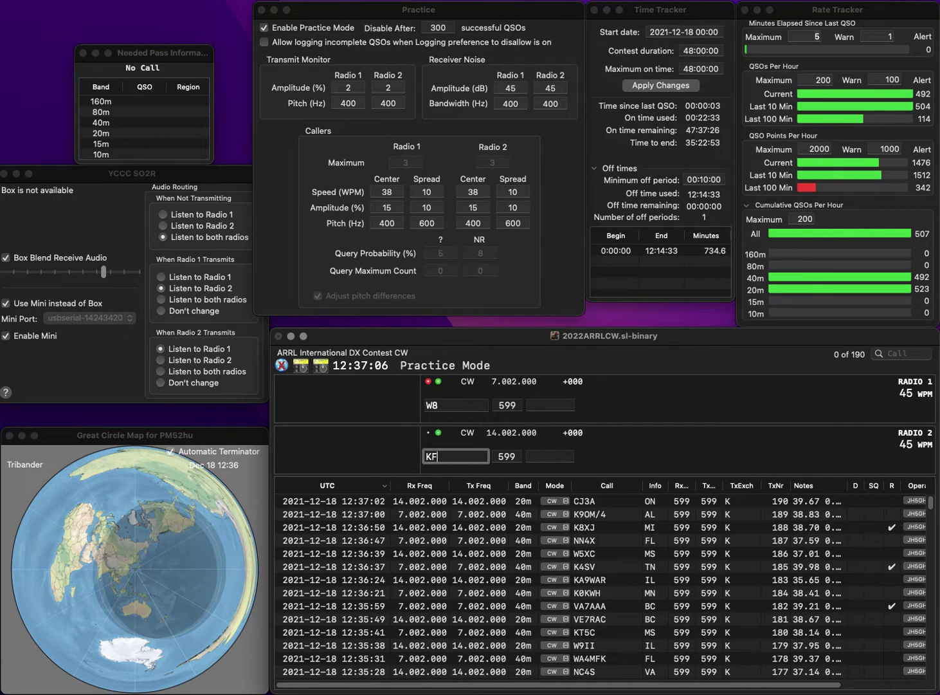
key("Return")
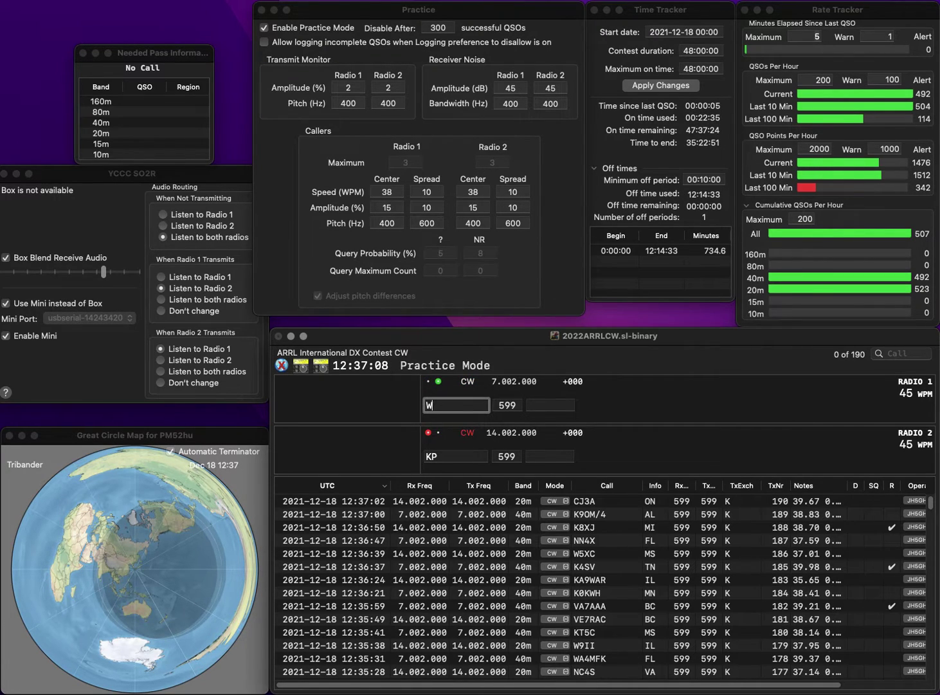
type("AP")
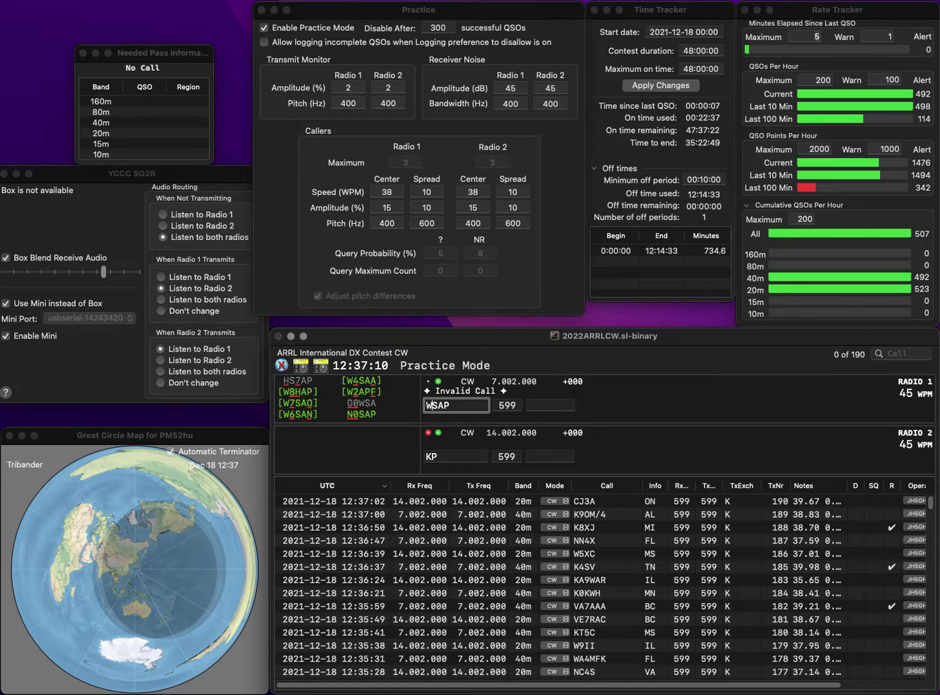
key("Left")
key("Left")
key("Left")
type("0")
key("Return")
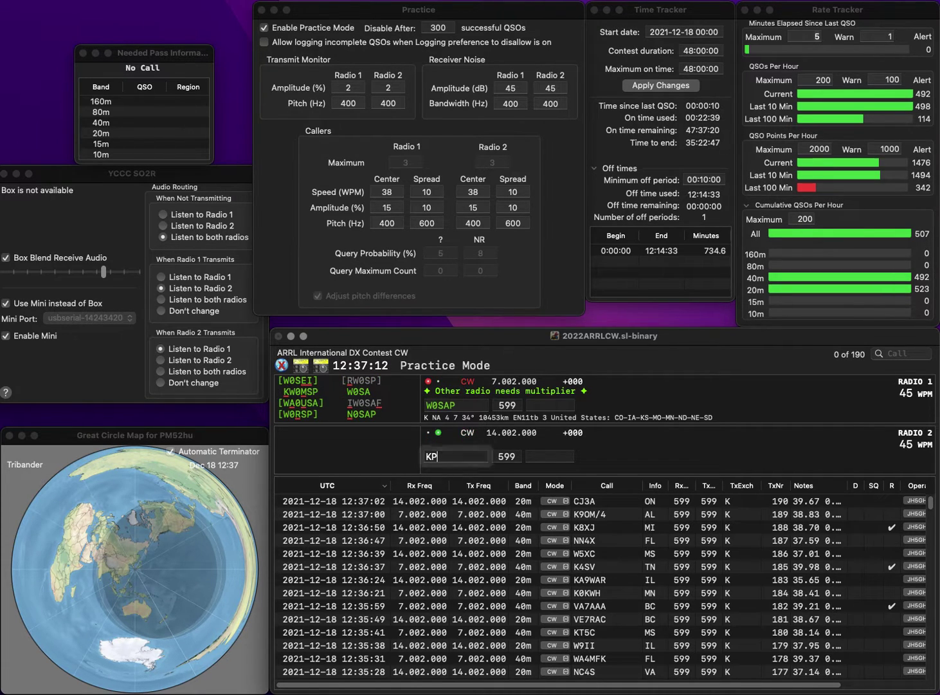
type("5VIP")
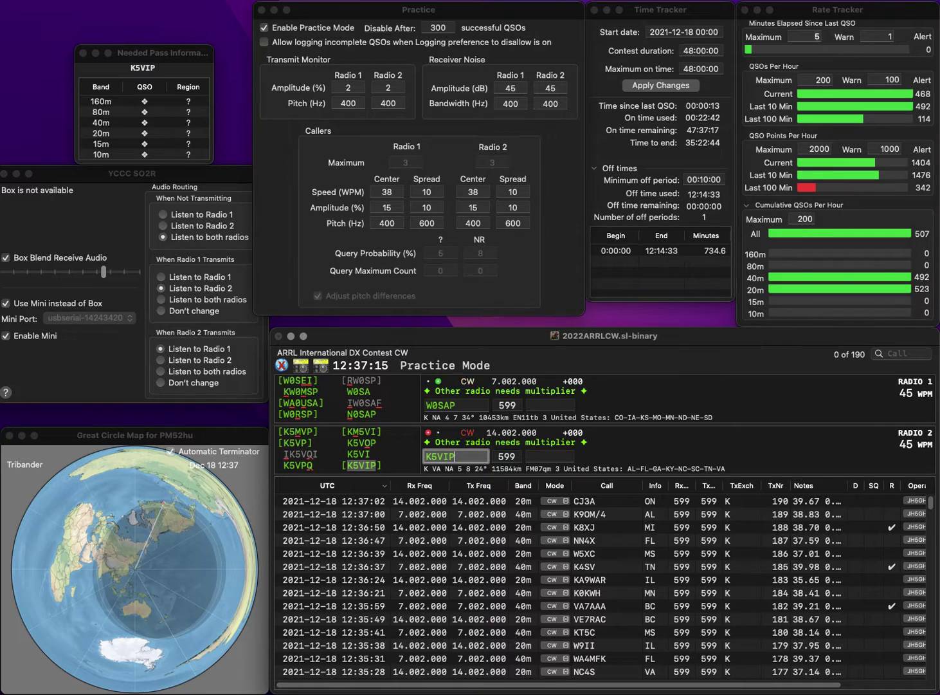
key("Return")
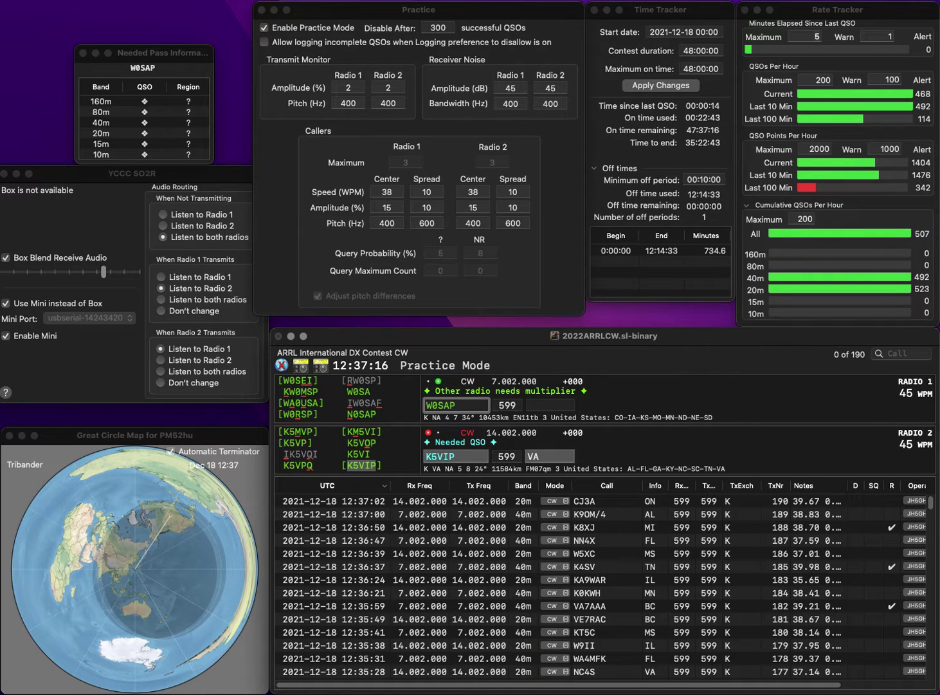
key("BackSpace")
type("8H")
key("Delete")
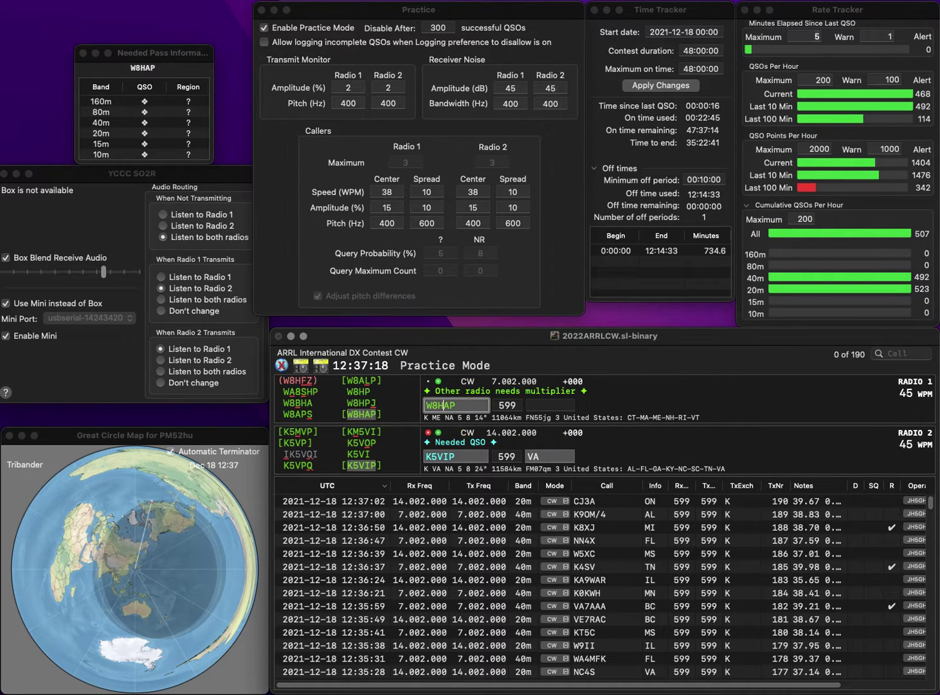
key("Return")
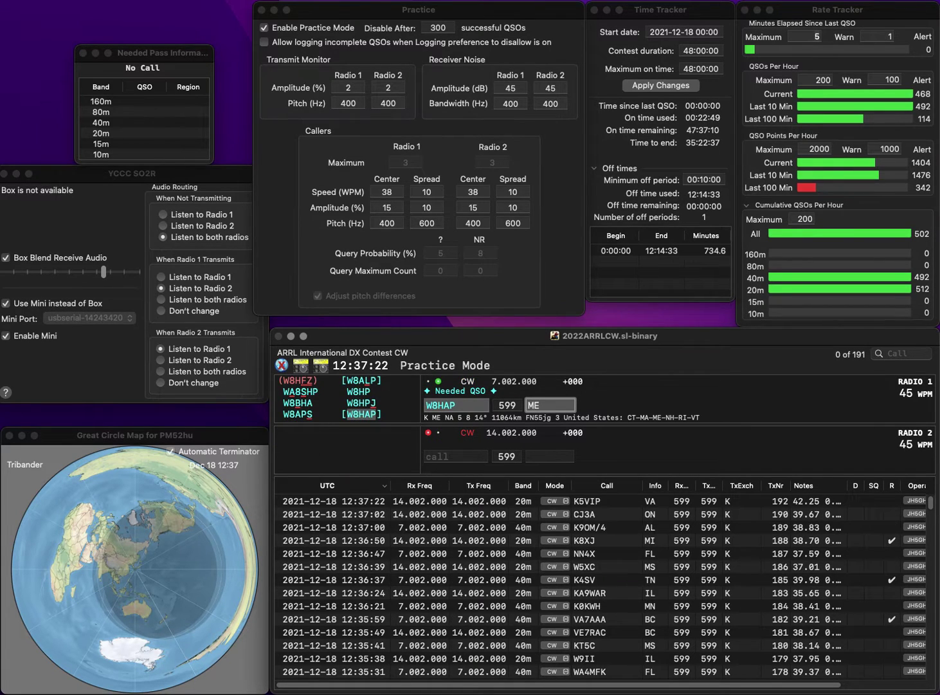
key("Return")
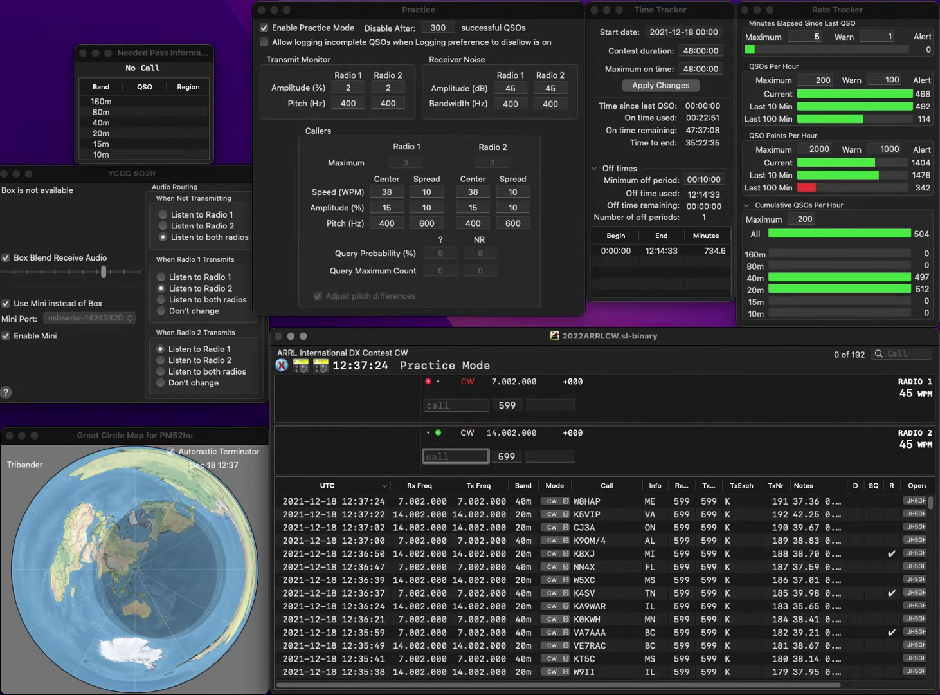
Step: Work WB8FSV on 20m and N2FSK on 40m, logging WB8FSV
type("W")
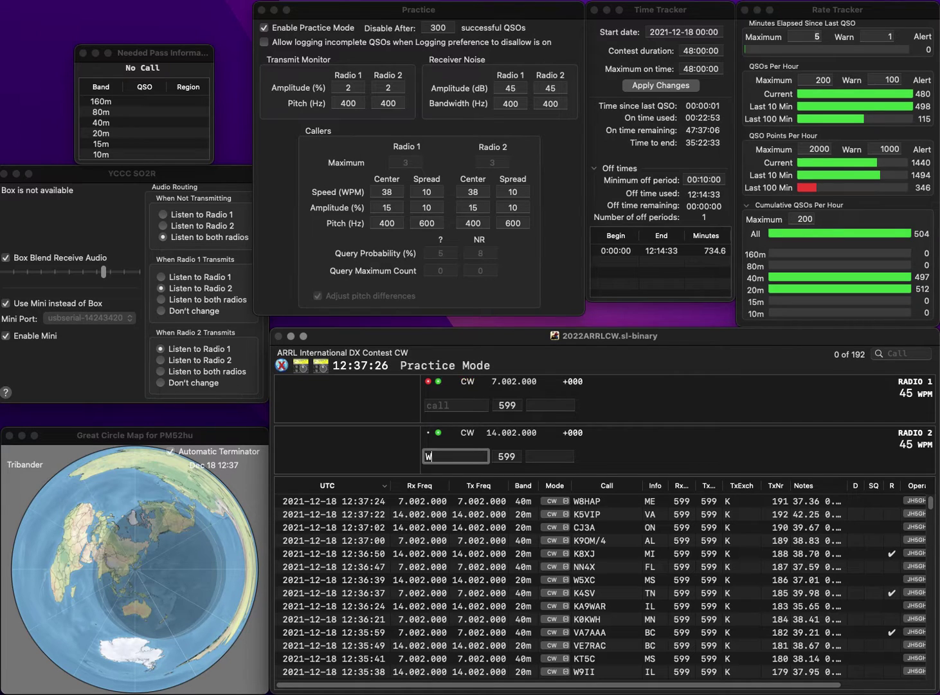
type("6B")
key("Return")
type("NF")
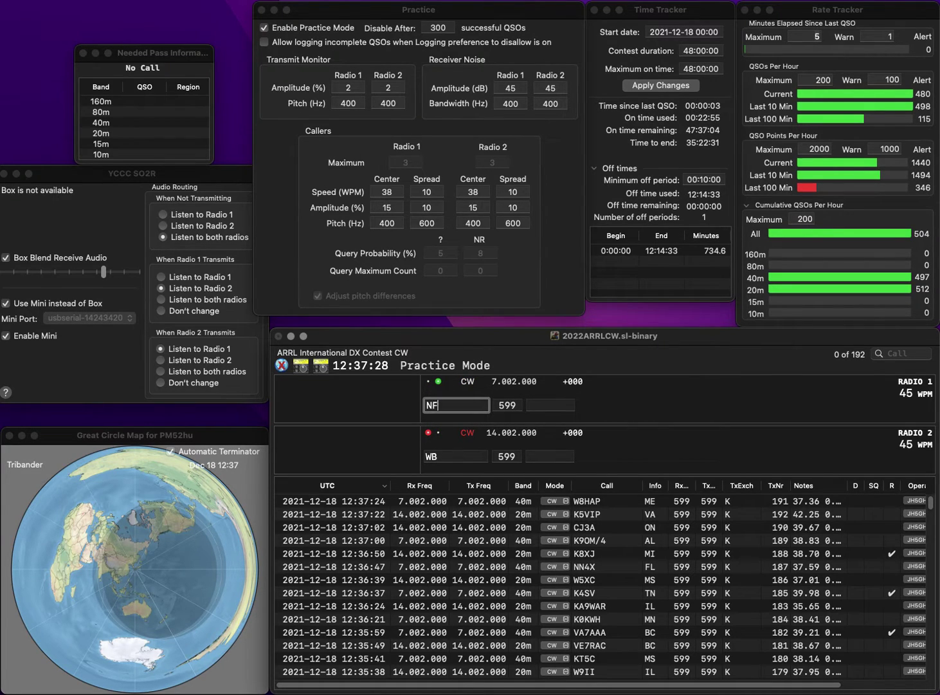
key("Return")
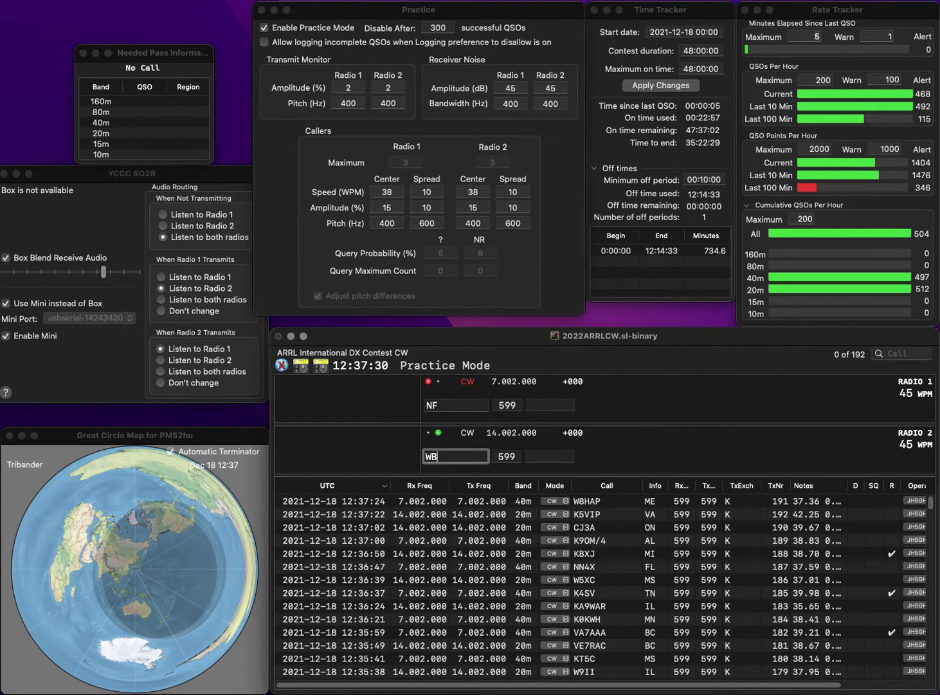
type("8FSV")
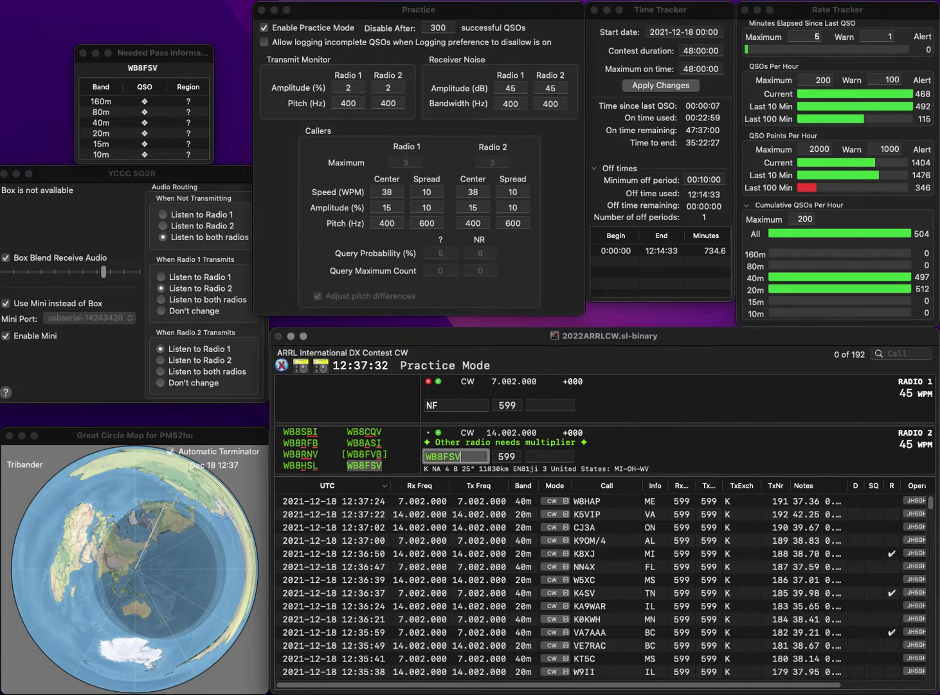
key("Return")
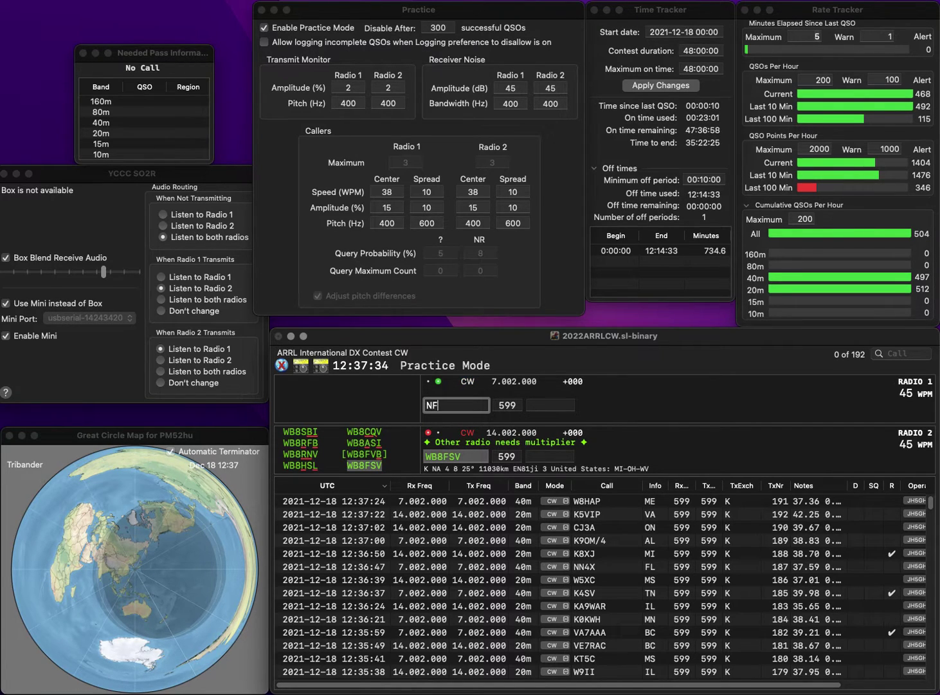
type("2FK")
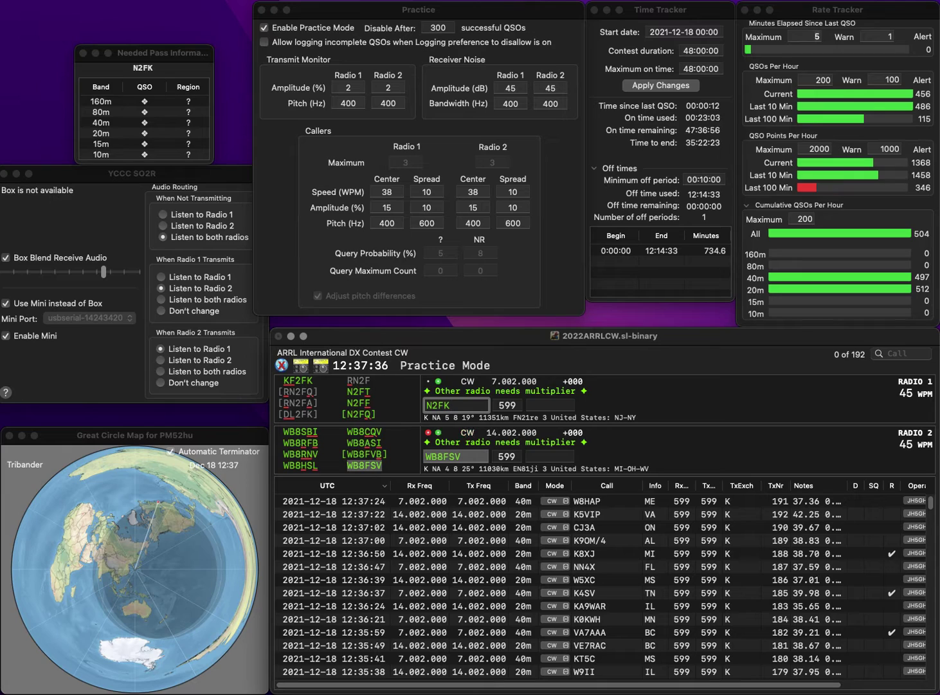
key("Left")
type("S")
key("Return")
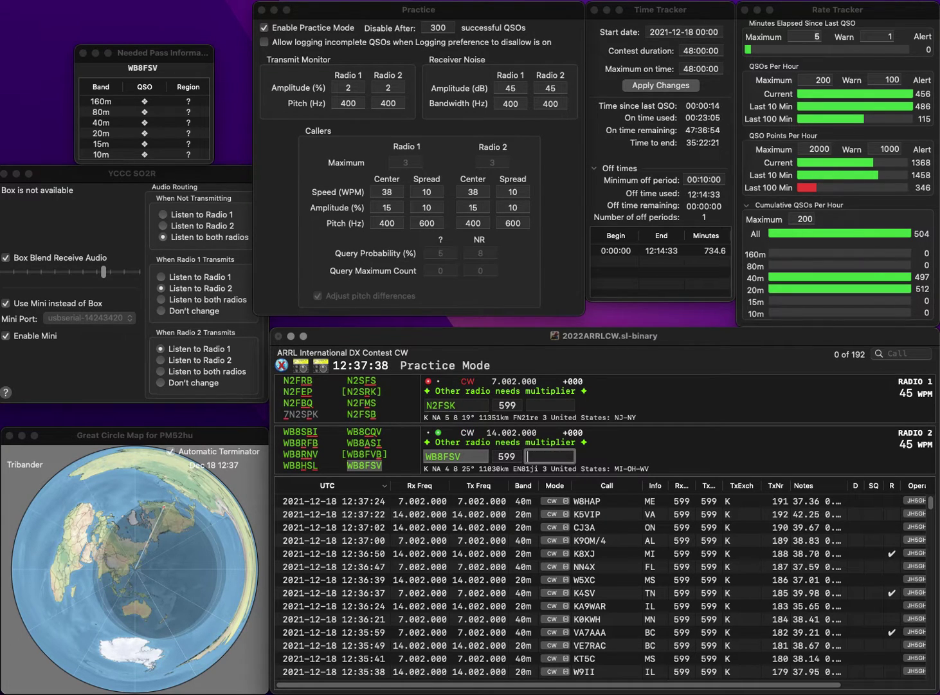
key("Return")
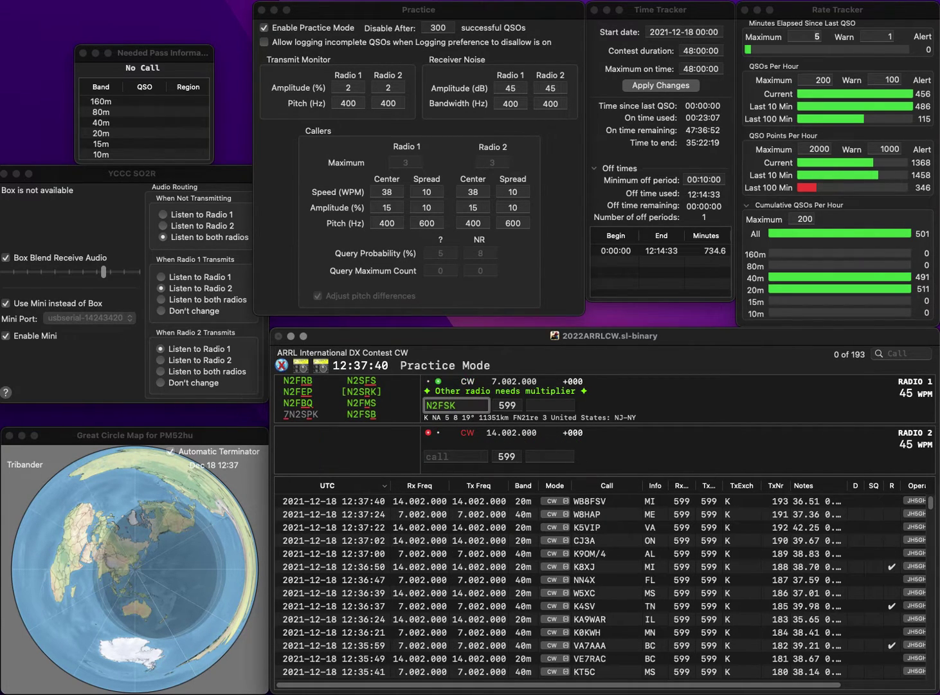
Step: Correct the 40m call to N2SRK, work VE6RK, and log them with CO and AB
key("BackSpace")
key("BackSpace")
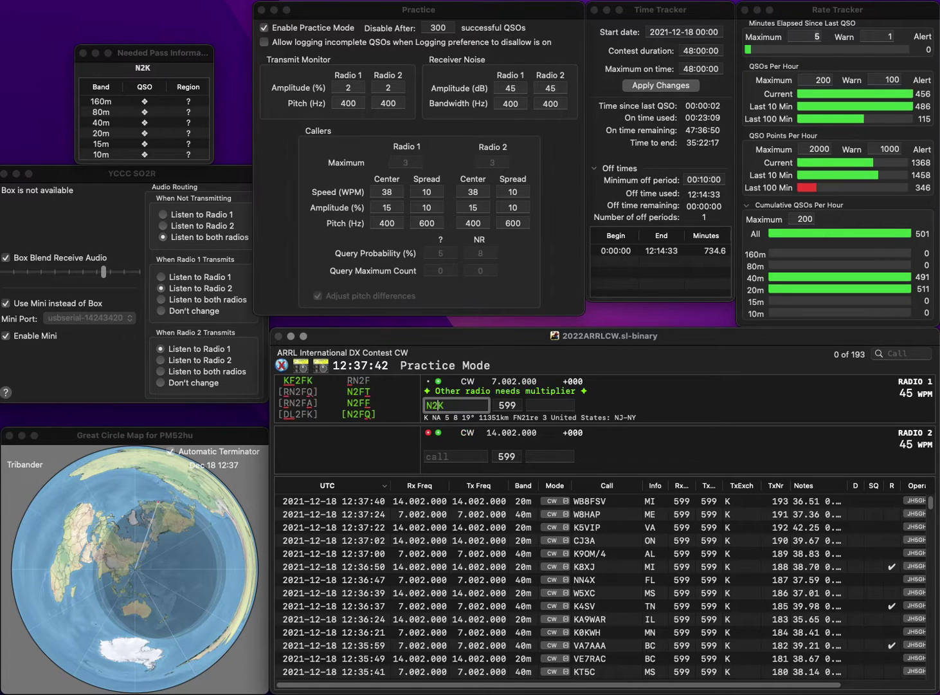
type("SR")
key("Return")
type("RK")
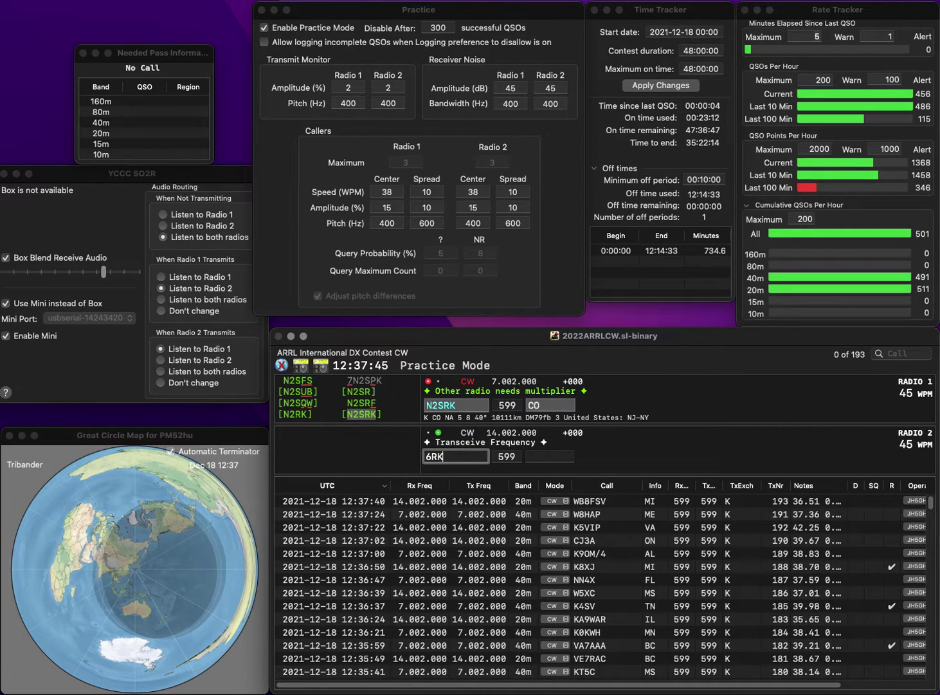
key("Home")
type("VE")
key("Return")
key("Tab")
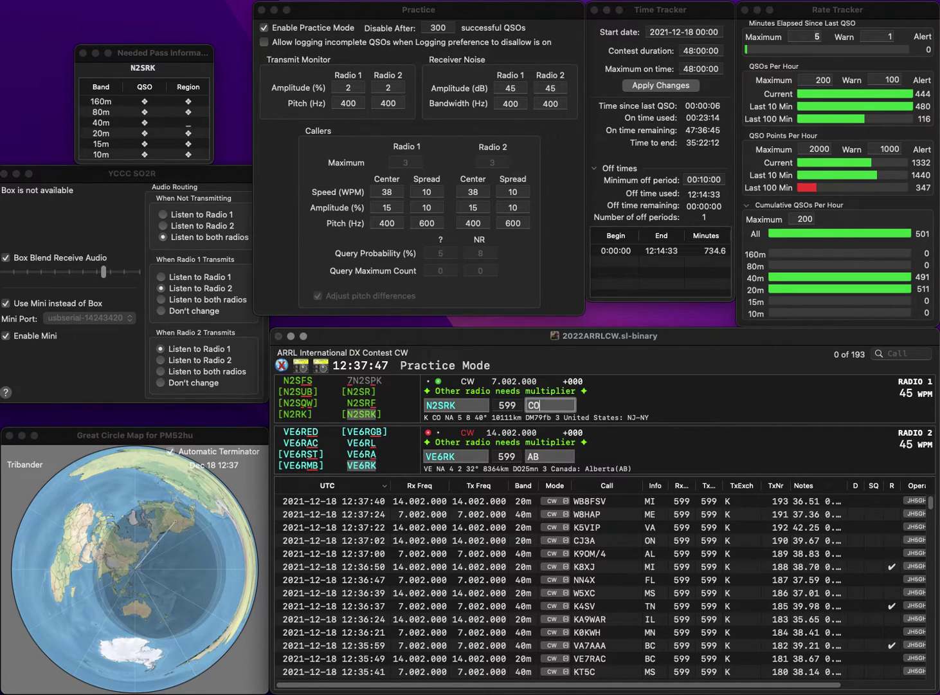
key("Return")
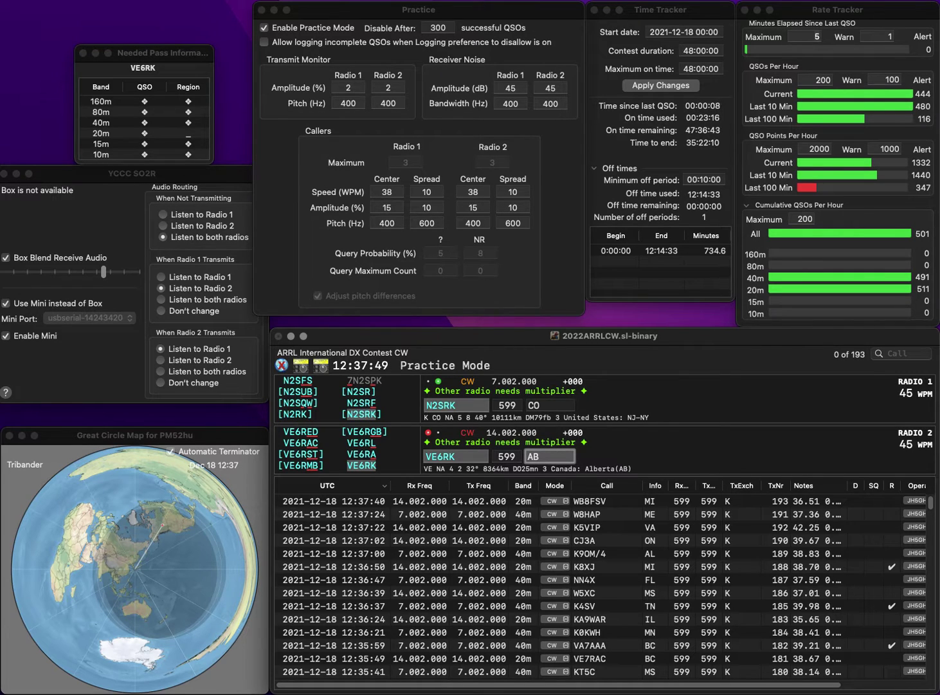
key("Return")
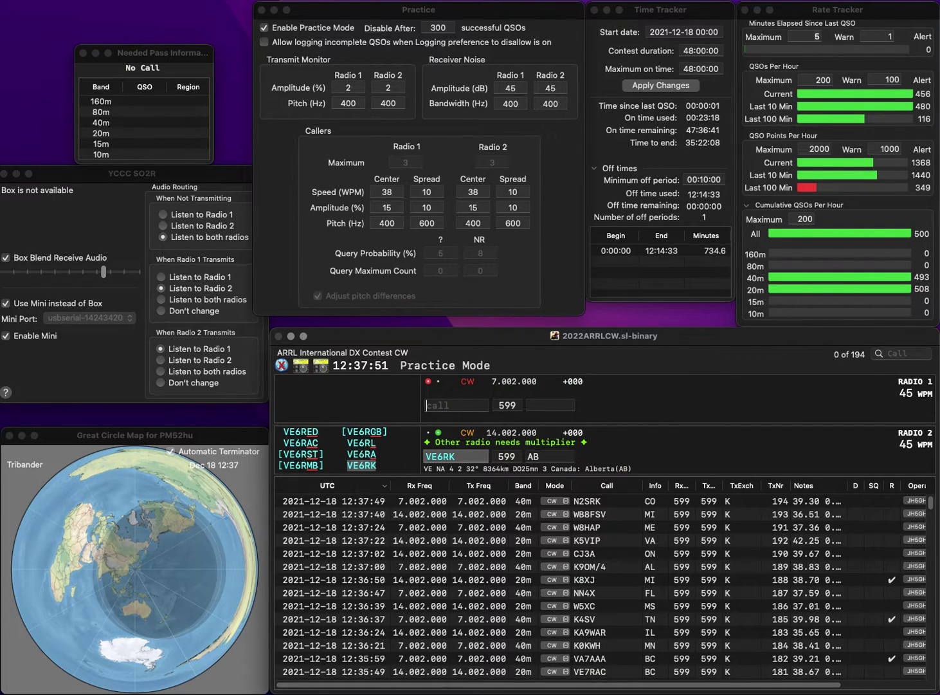
type("K7TOP")
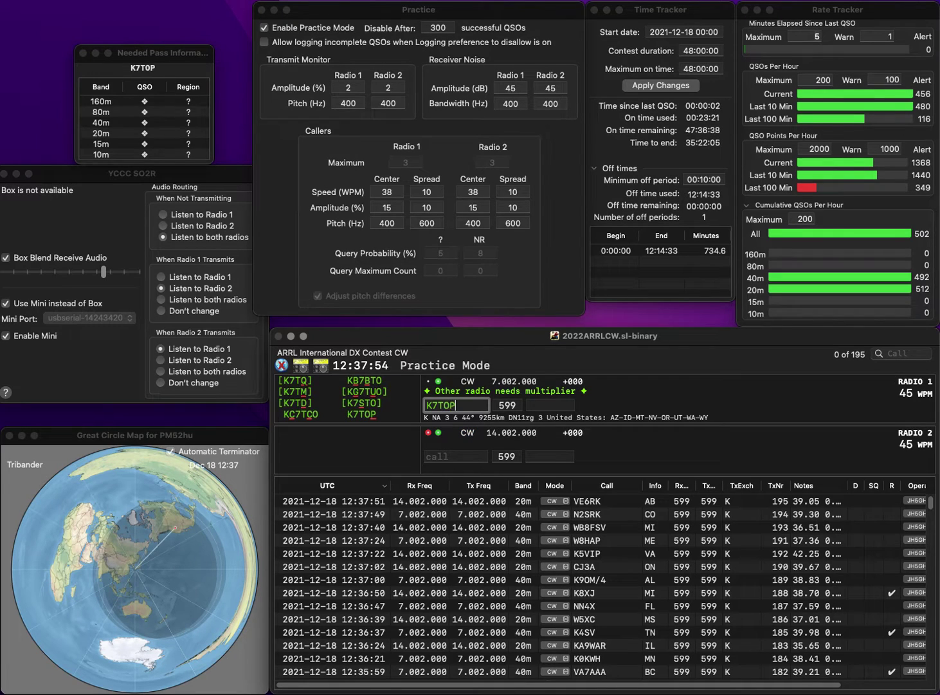
key("Return")
type("N")
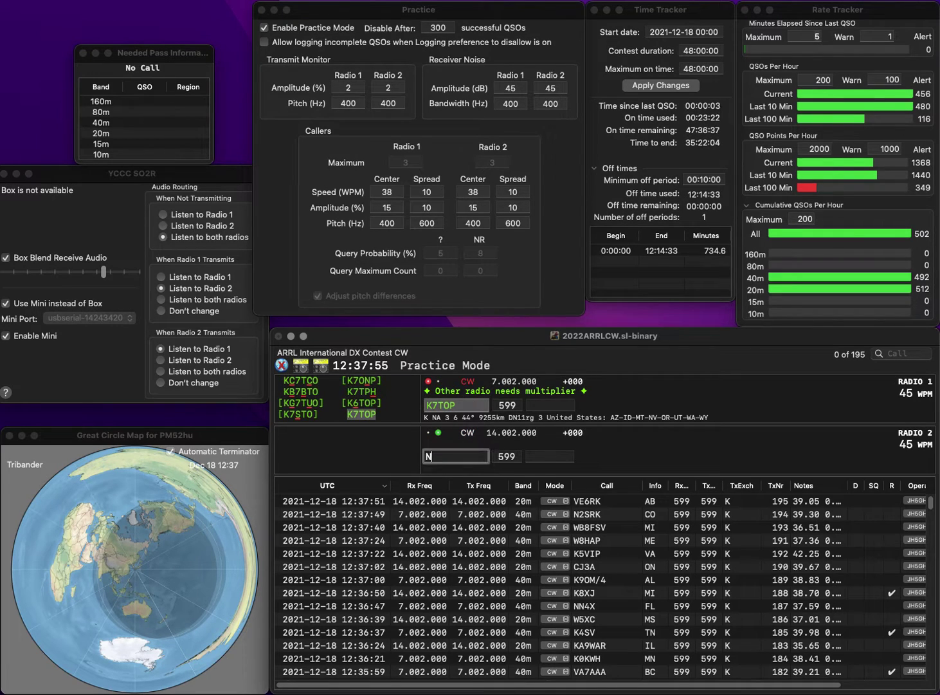
type("3AJS")
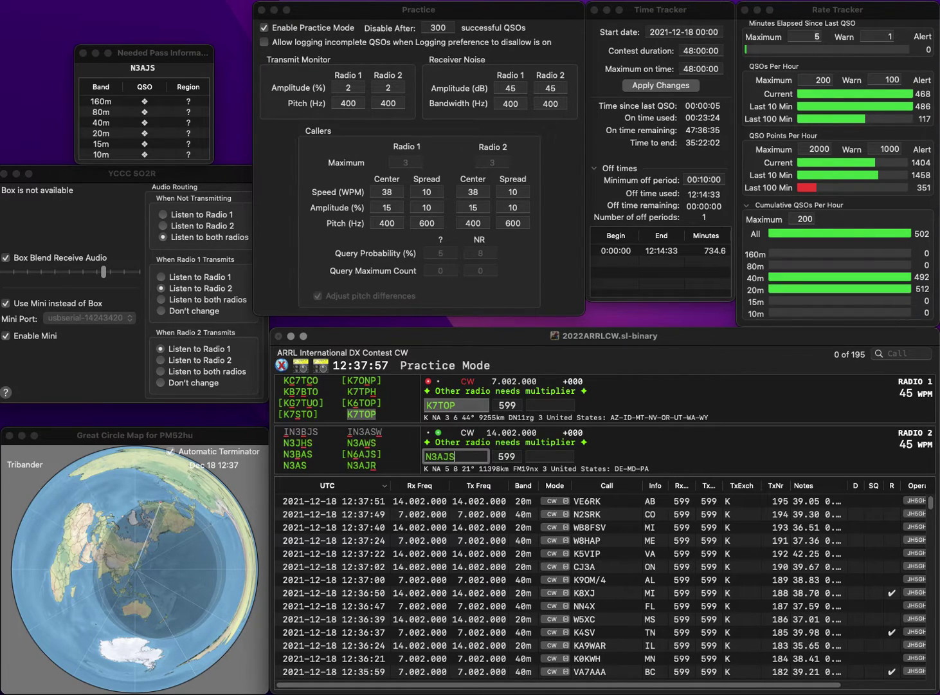
key("BackSpace")
type("W")
key("Return")
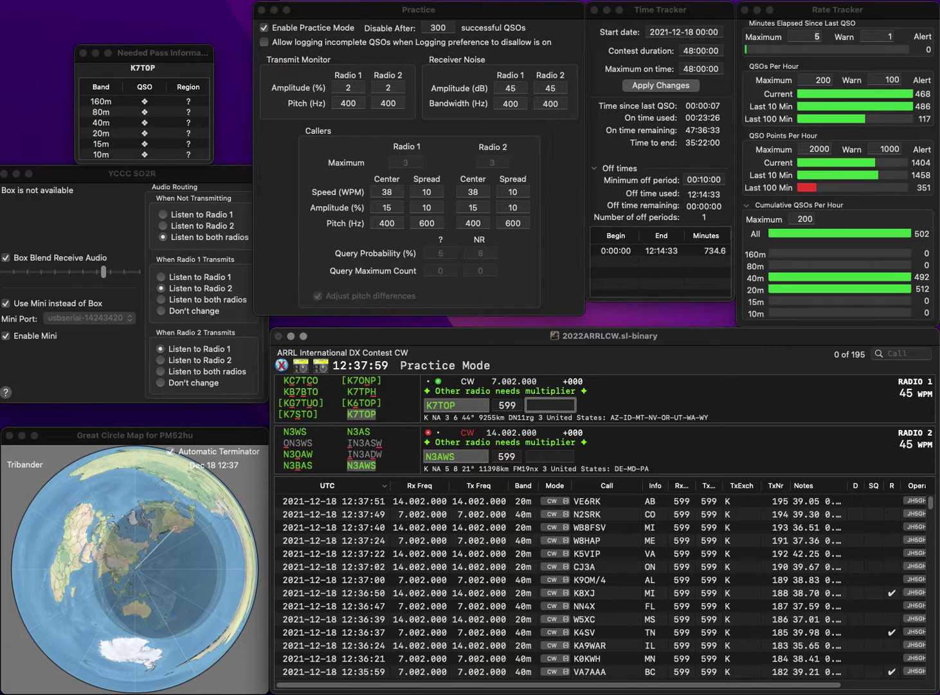
key("Return")
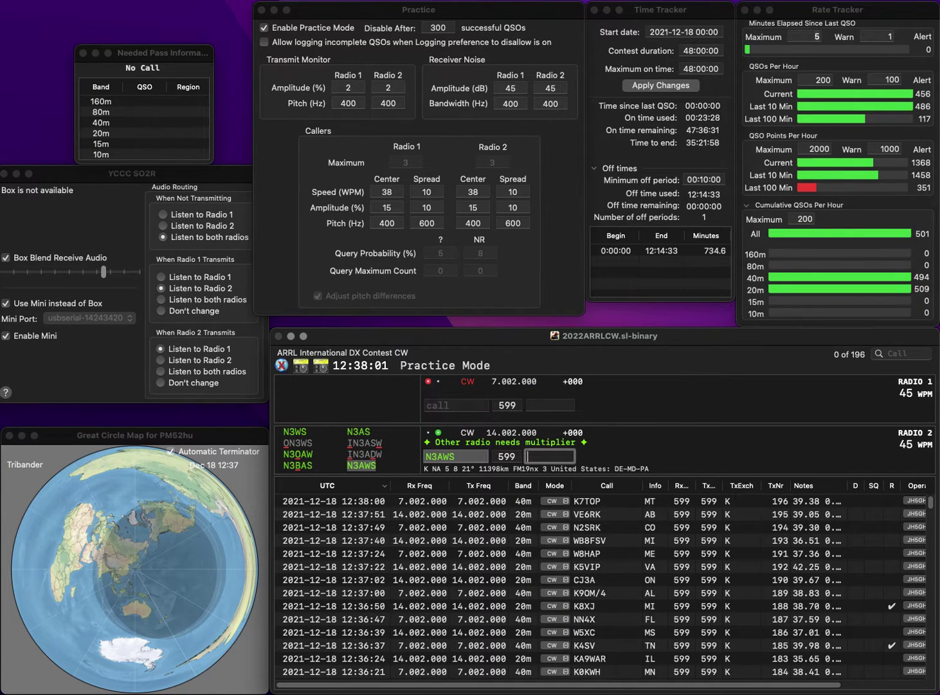
type("MD")
key("Return")
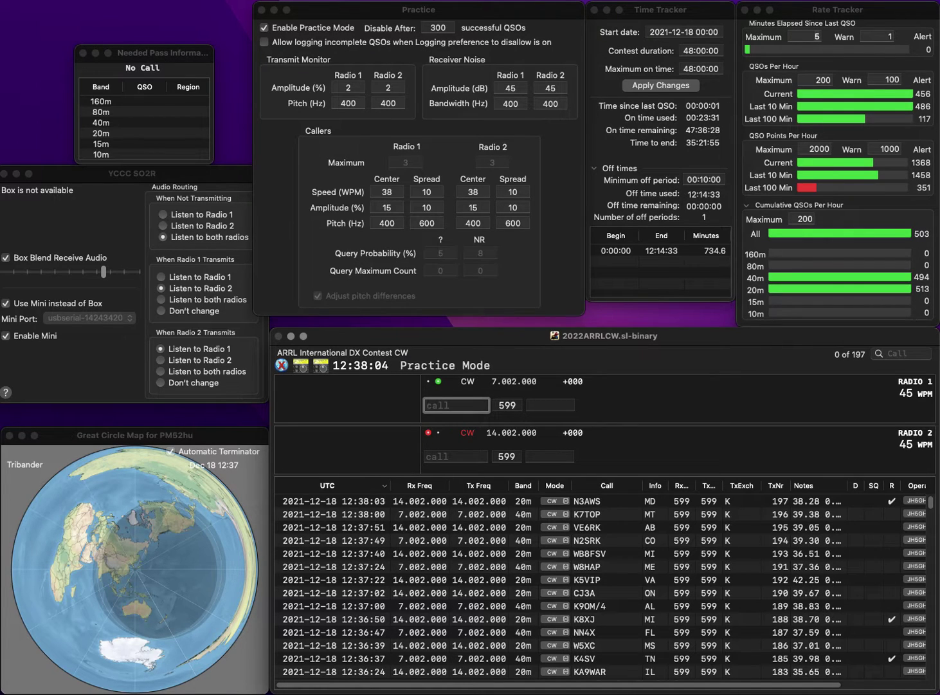
type("FQ")
key("Return")
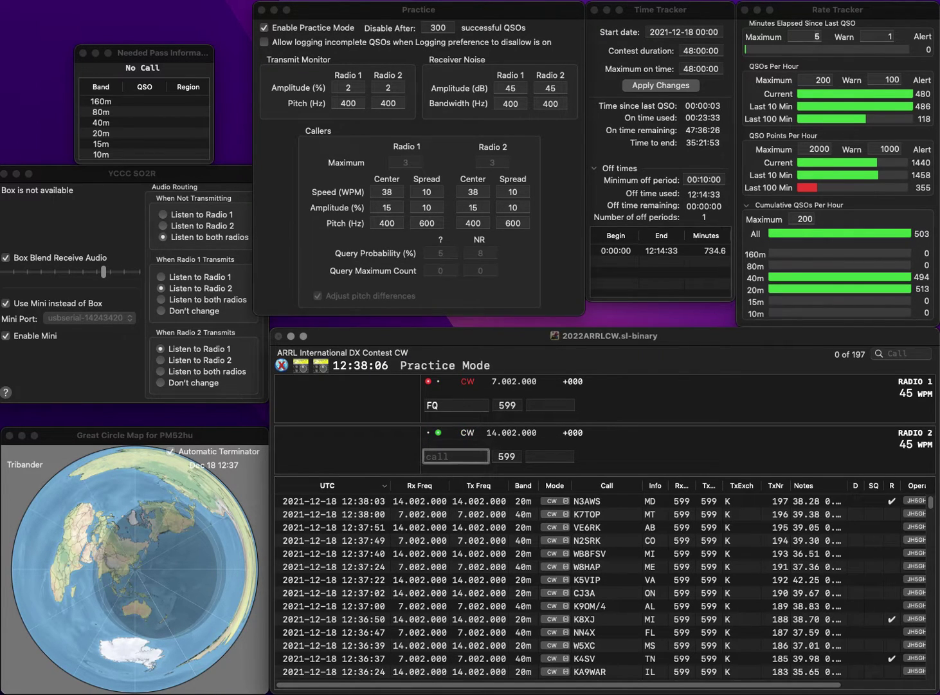
type("3XX")
key("grave")
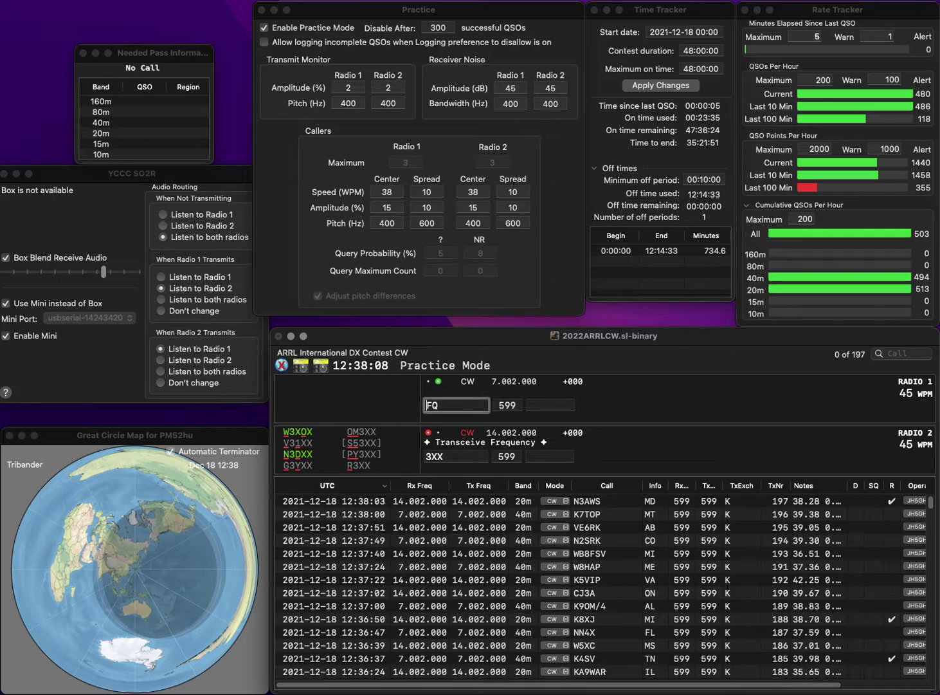
type("KM6")
key("Right")
type("D")
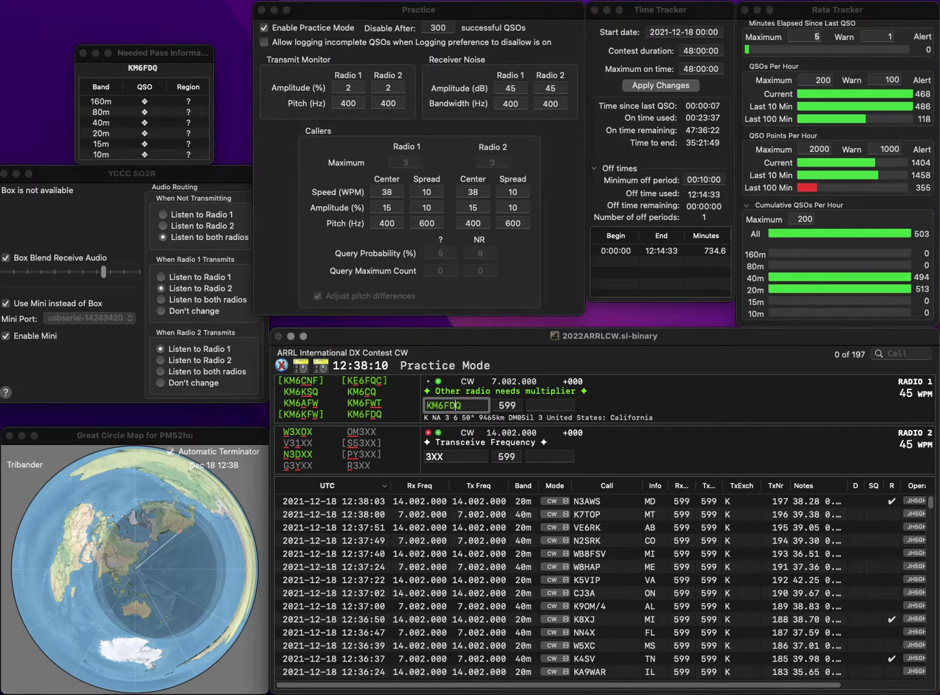
key("grave")
type("VE2")
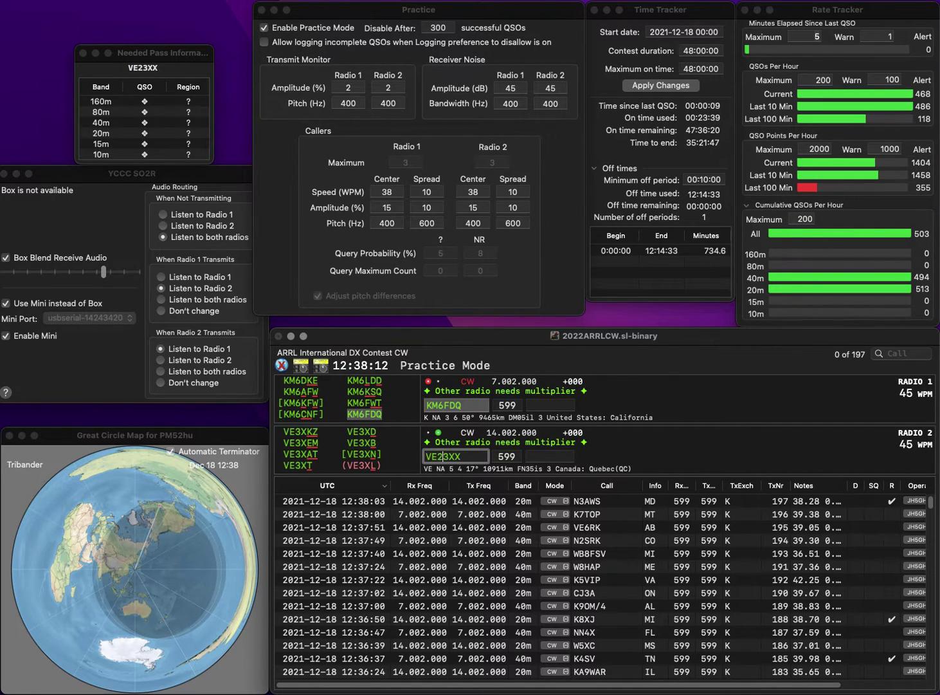
key("Delete")
key("Return")
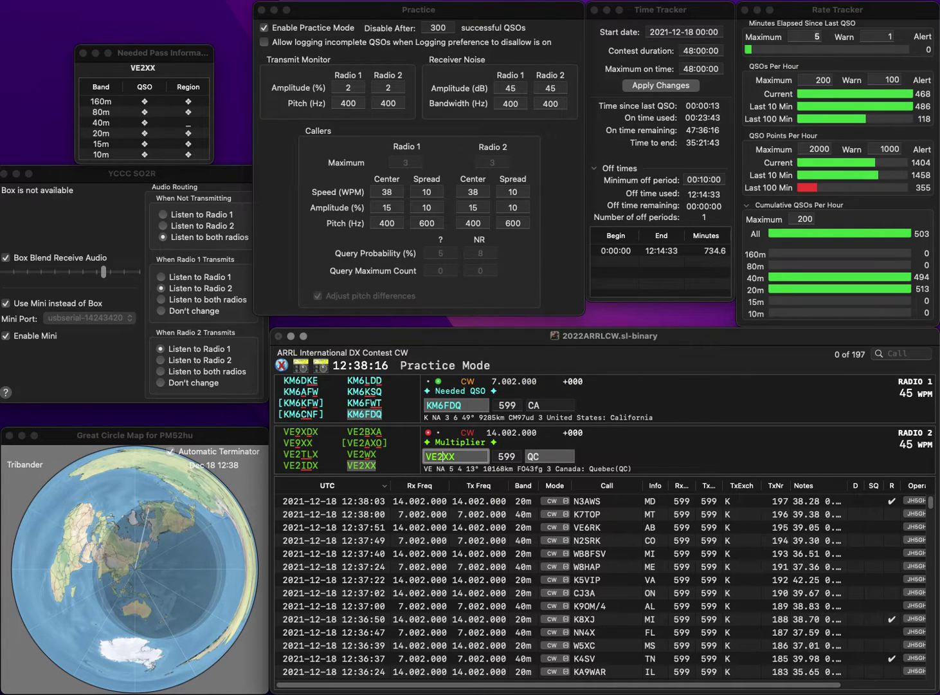
key("Return")
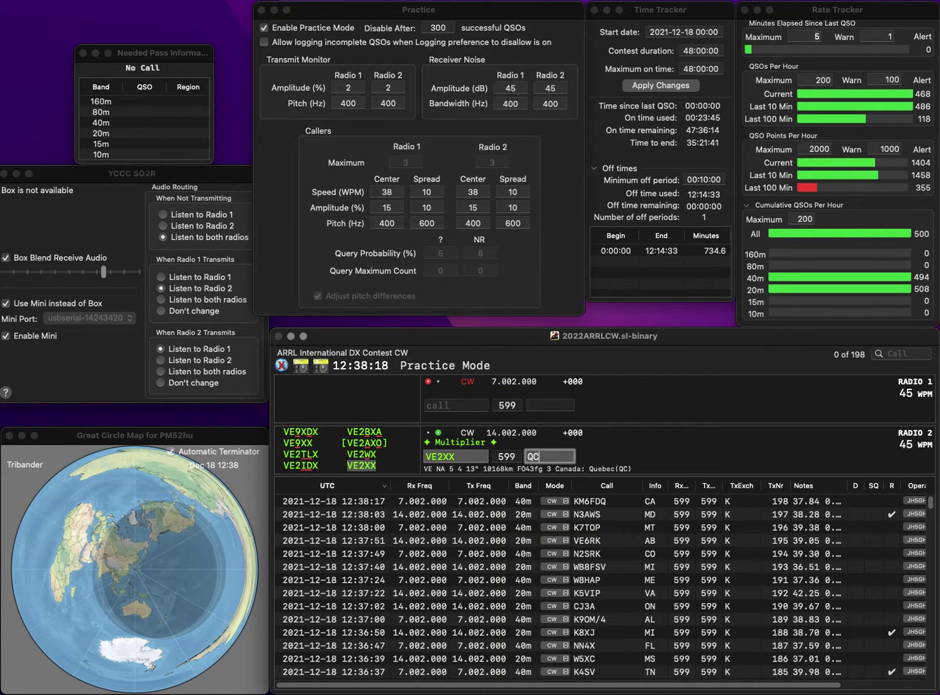
key("Return")
Step: Work KX1W on 40m and W2IRT on 20m, logging them with CT and NJ
type("K")
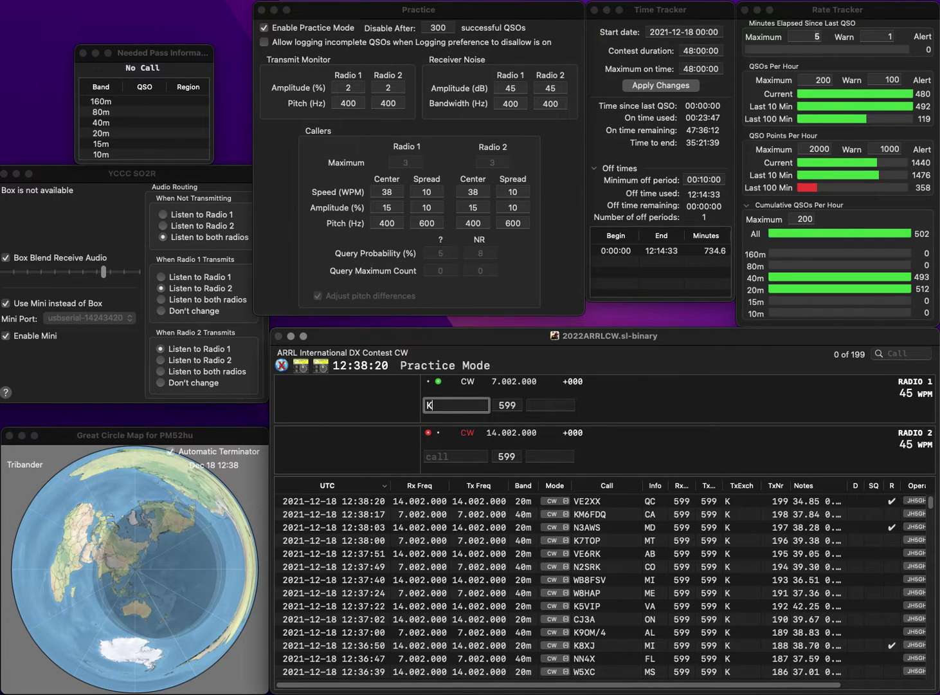
type("X1W")
key("Return")
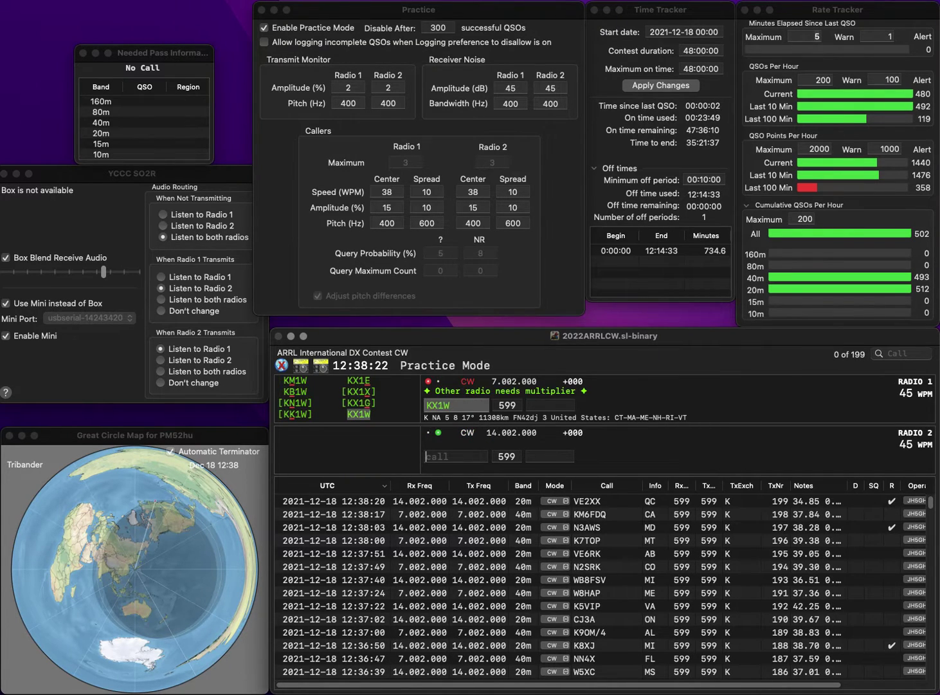
type("W2IRT")
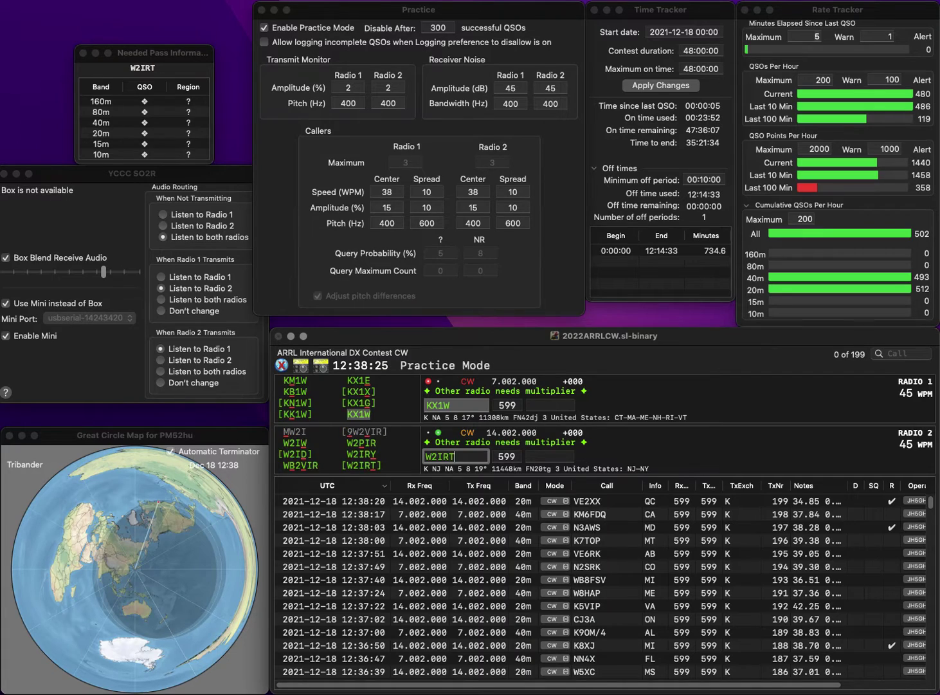
key("Return")
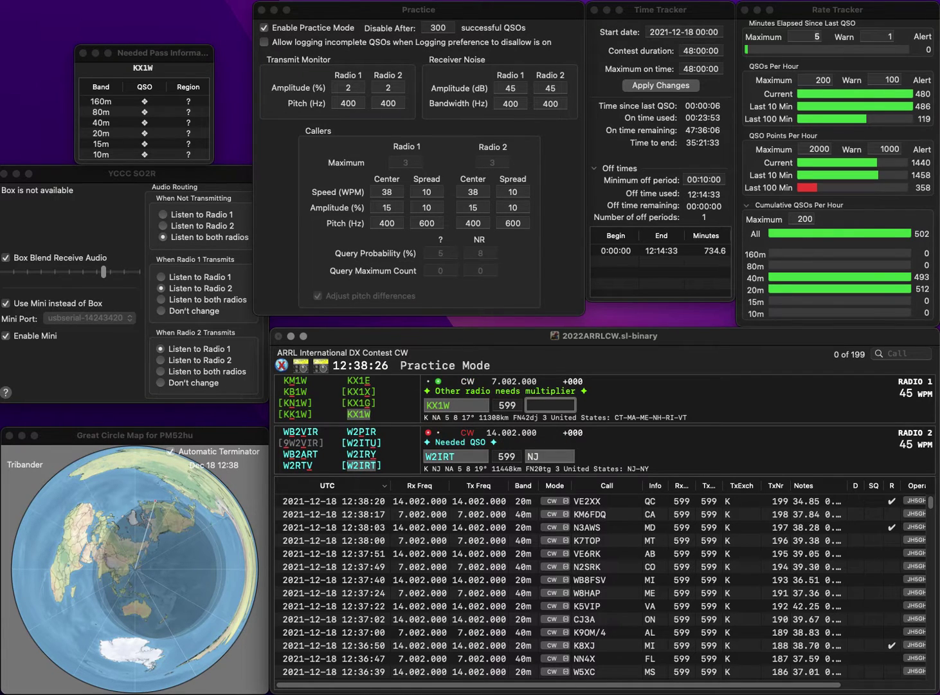
type("CT")
key("Return")
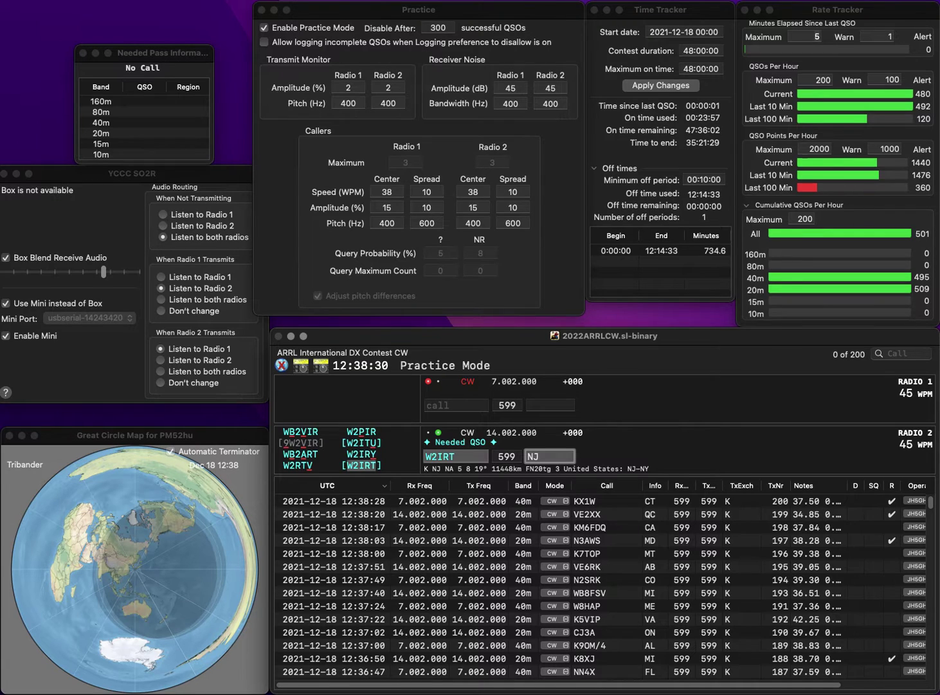
key("Return")
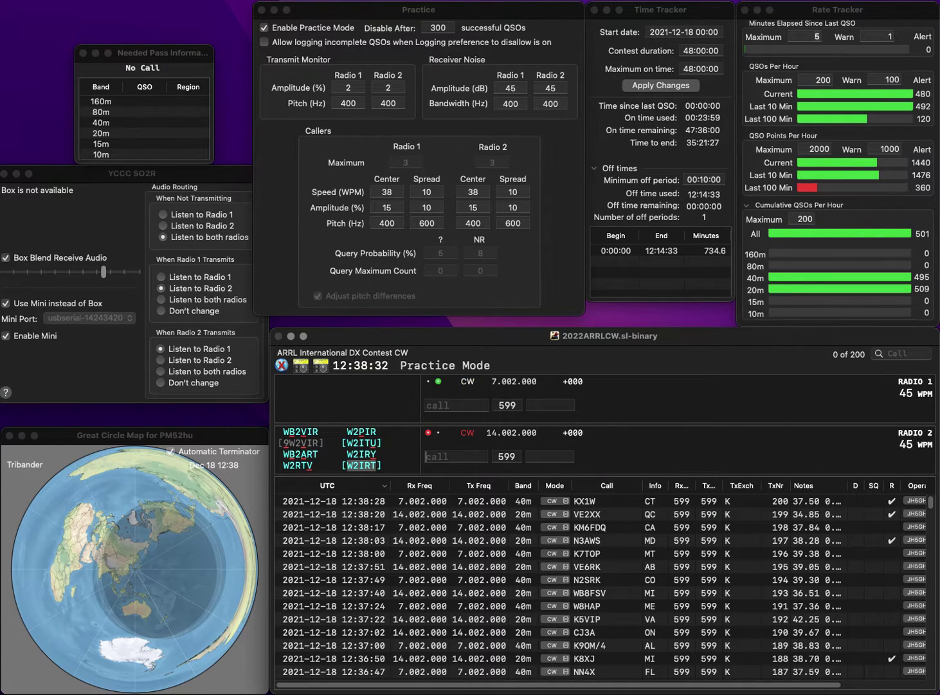
type("ZO")
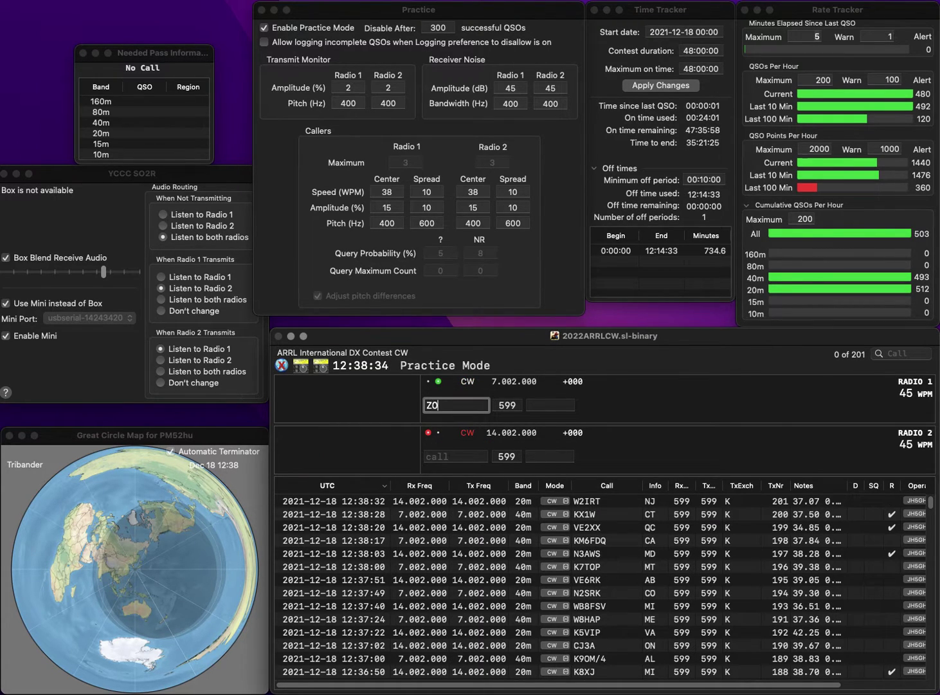
type("O")
key("Return")
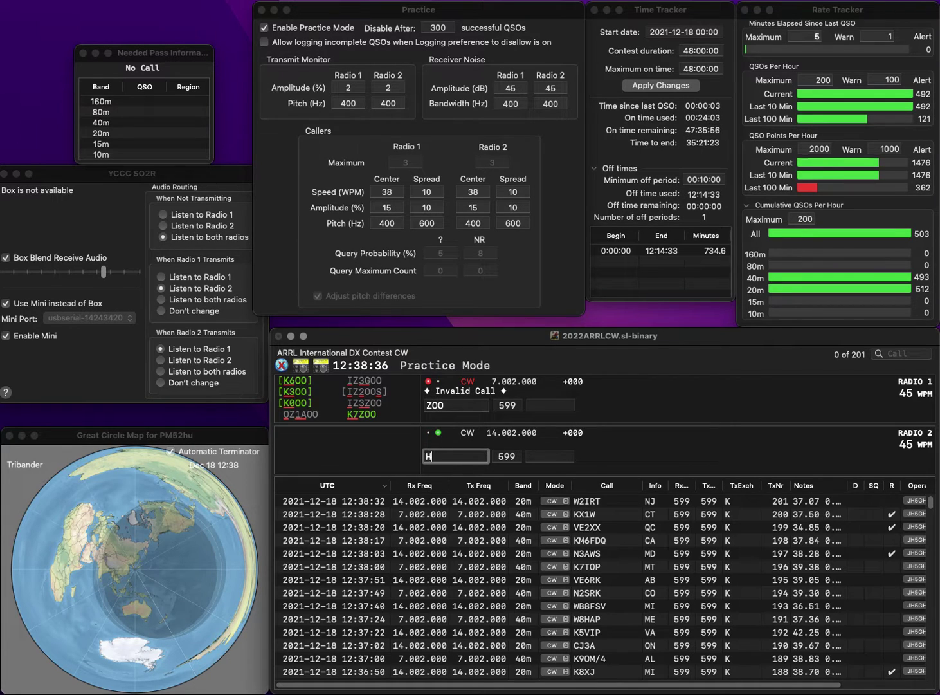
type("HED")
key("Return")
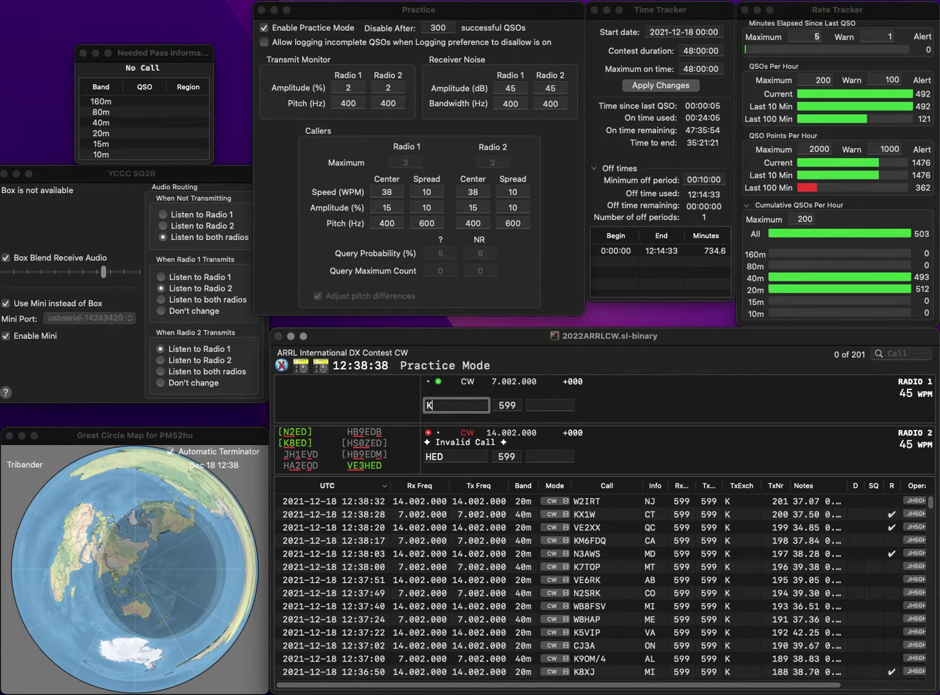
type("W7")
key("BackSpace")
type("Z80")
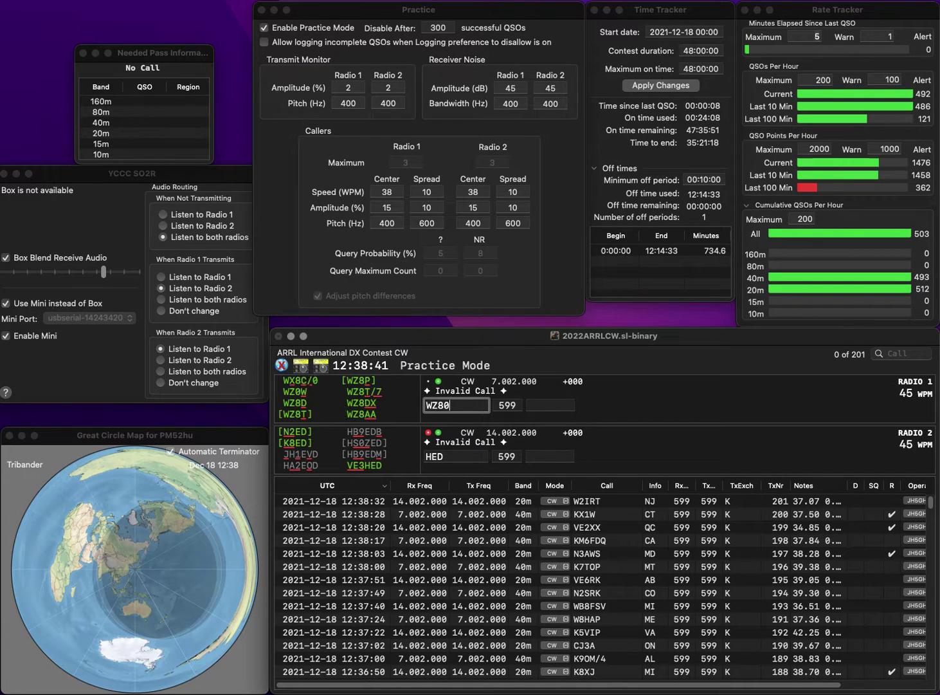
key("Return")
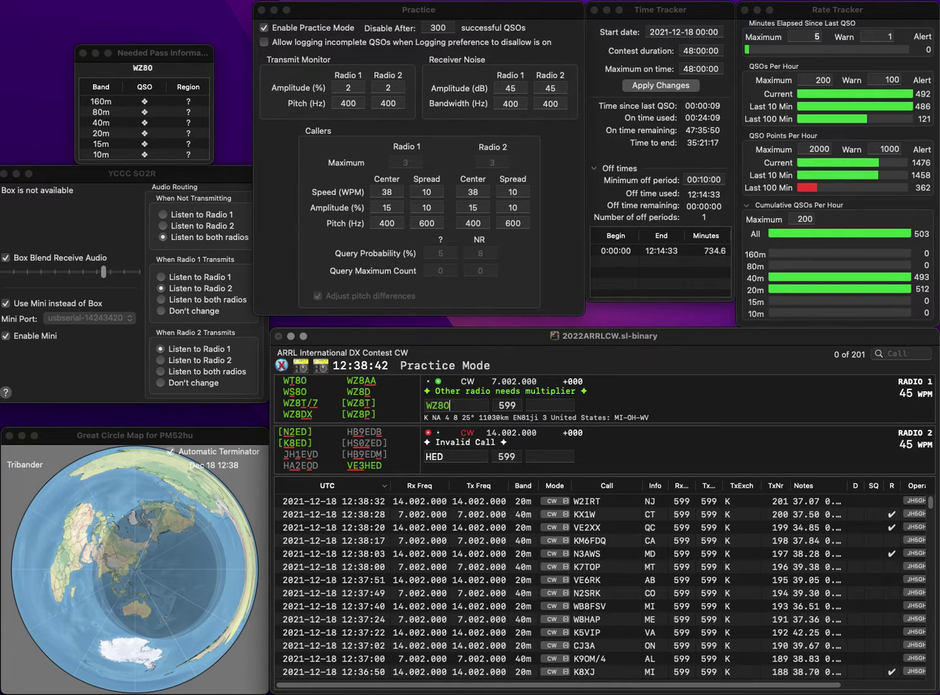
type("K")
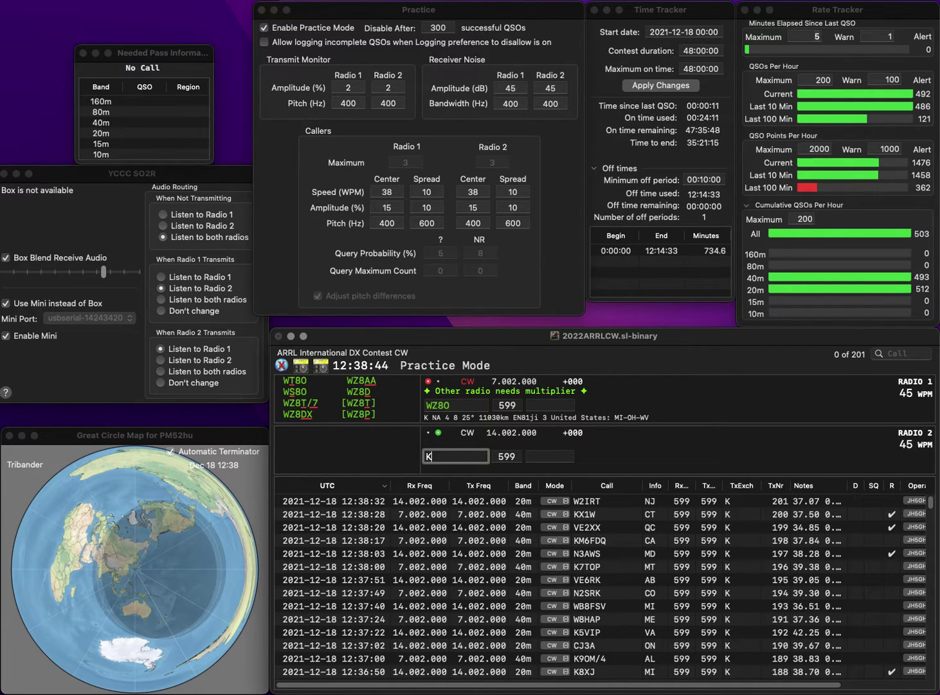
type("5EP")
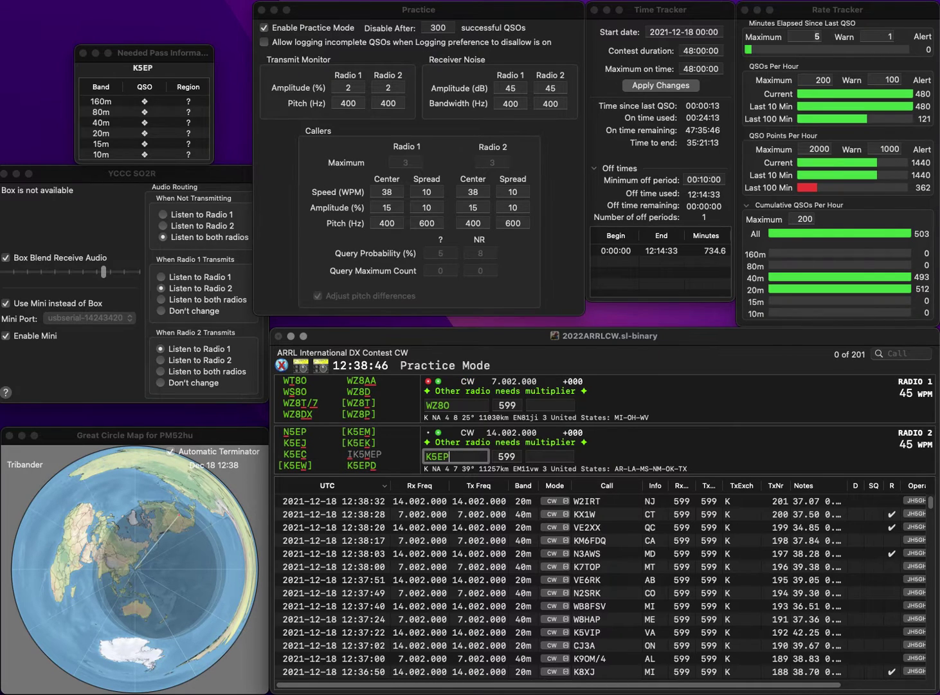
type("D")
key("Return")
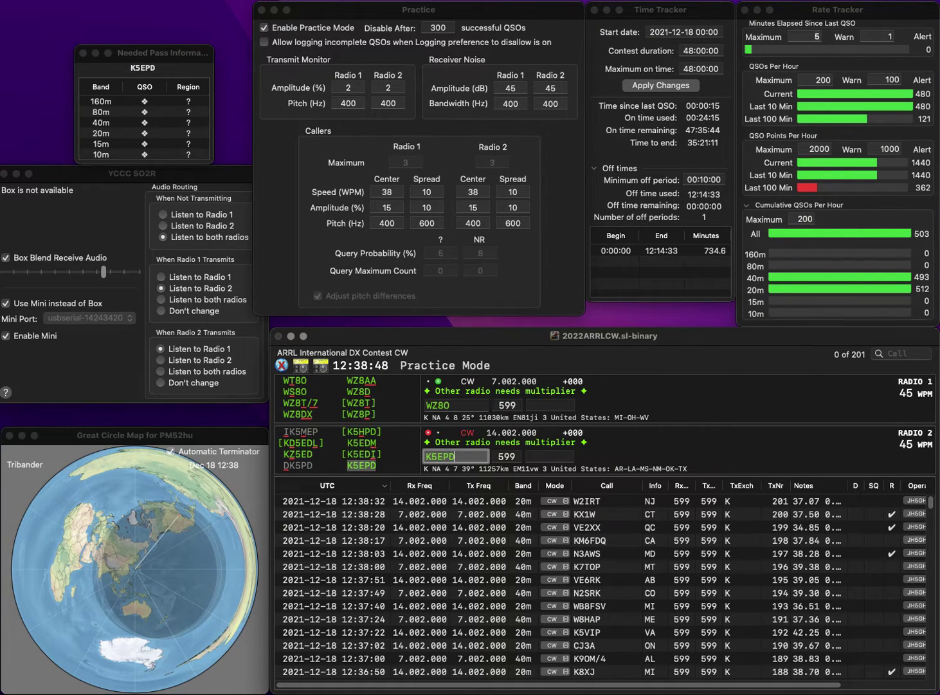
Step: Correct WZ80 to WZ90, then log K5EPD with OK and WZ90 with IL
key("BackSpace")
type("9")
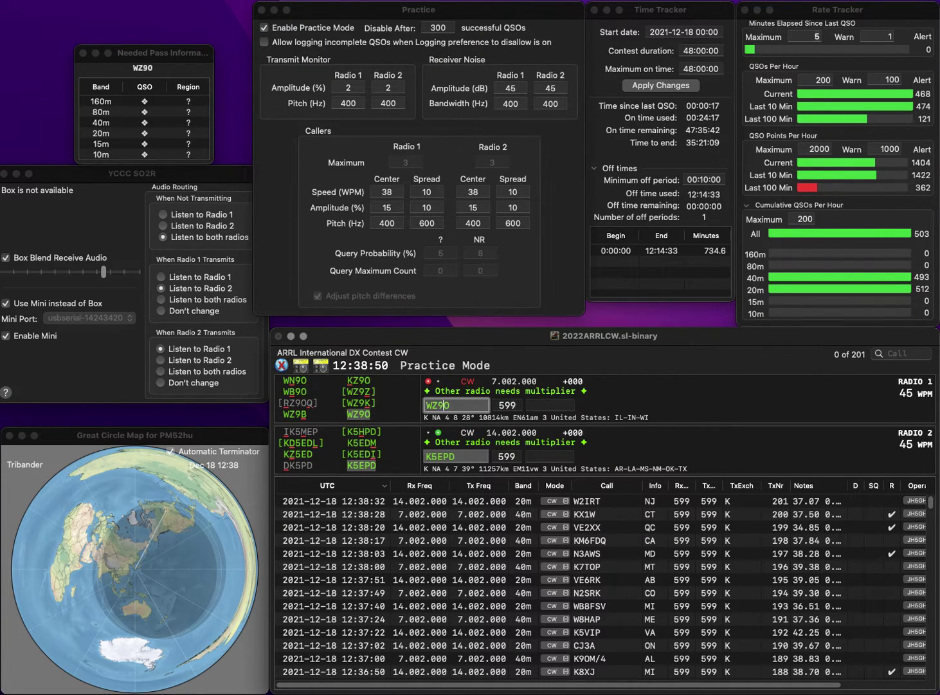
key("Return")
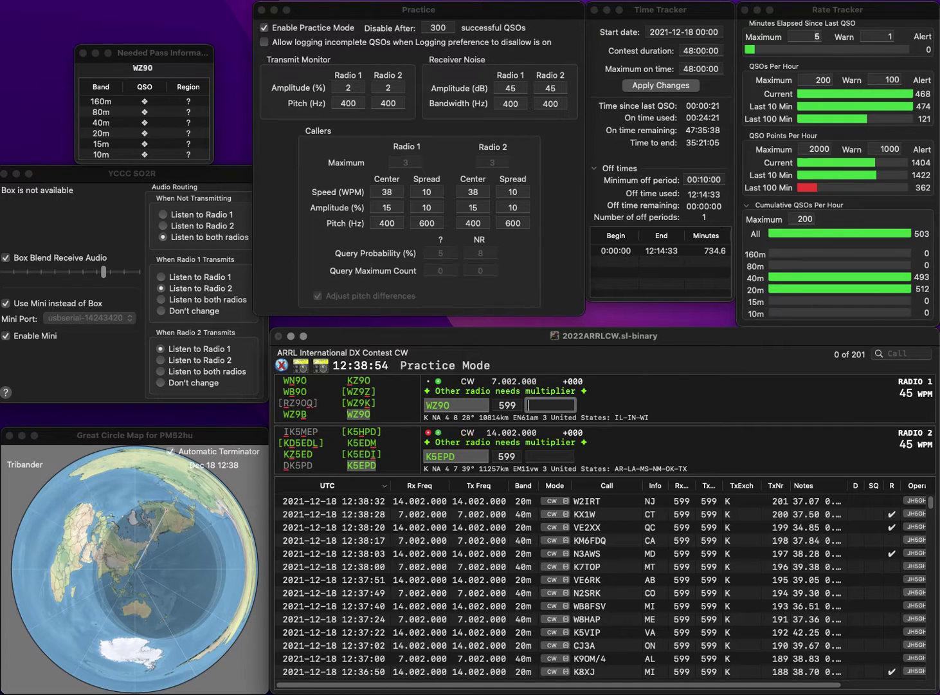
key("Tab")
key("Return")
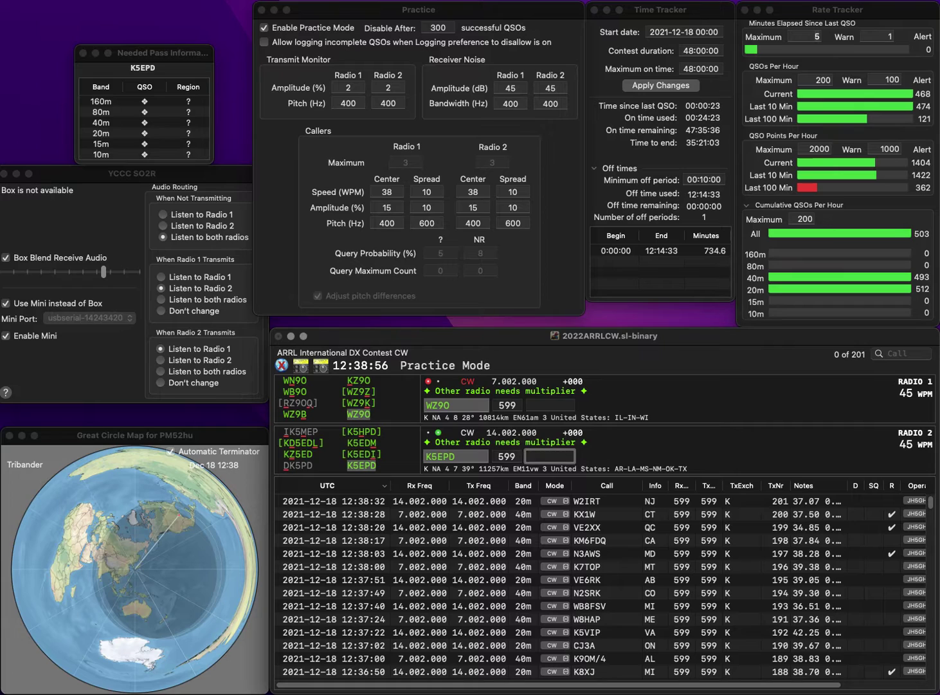
key("Return")
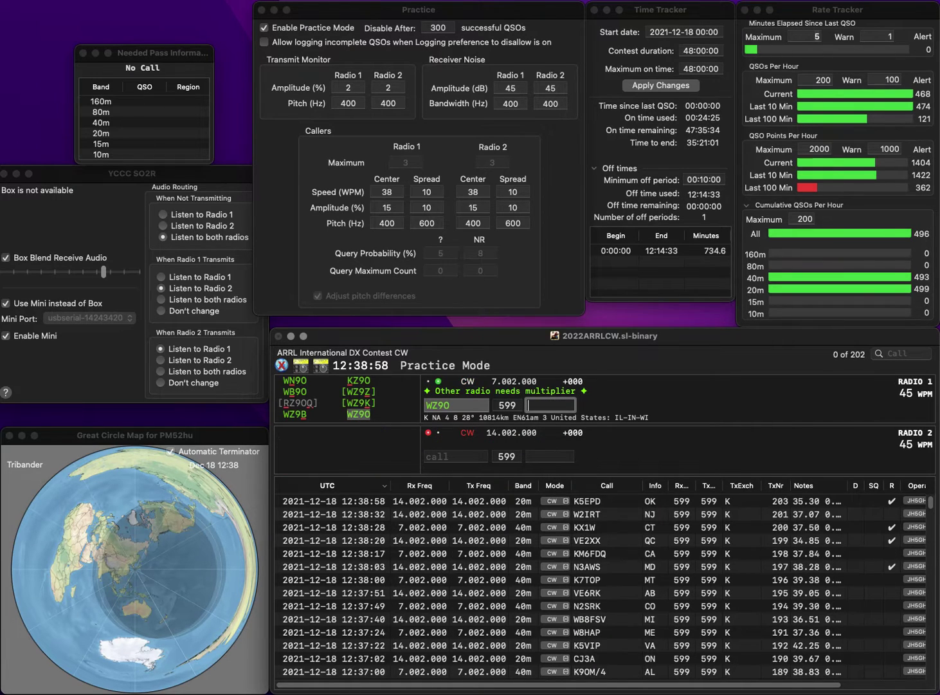
key("Return")
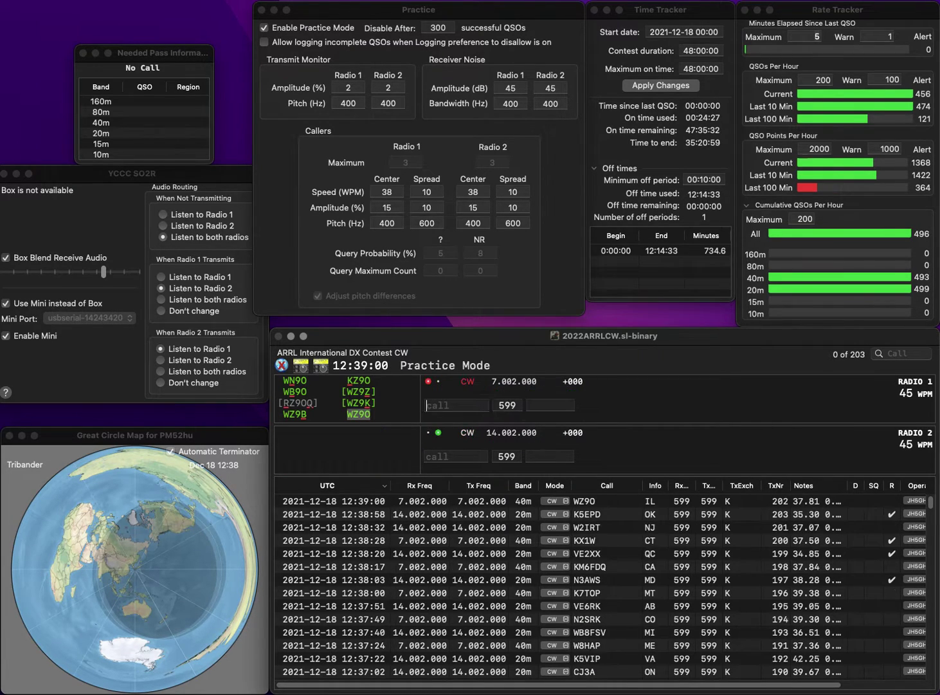
type("KA8")
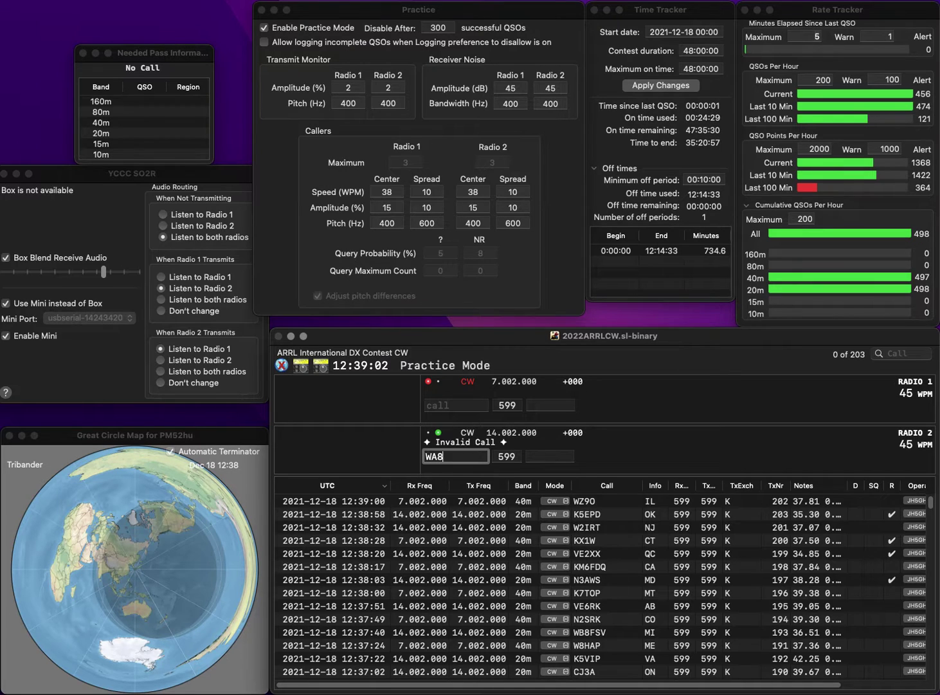
type("OPRS")
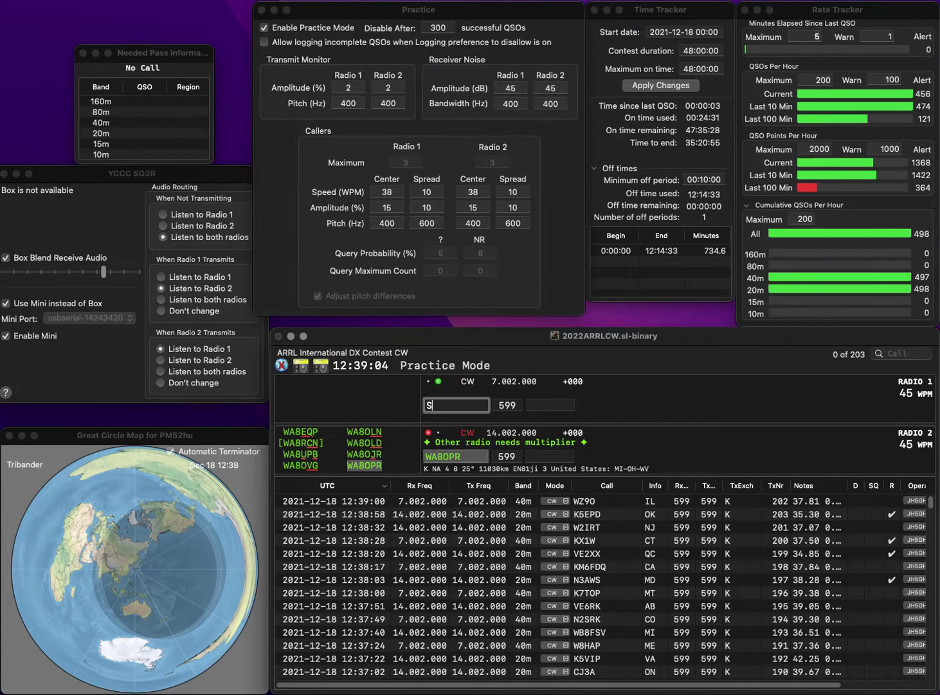
type("UG")
key("Home")
type("WA9")
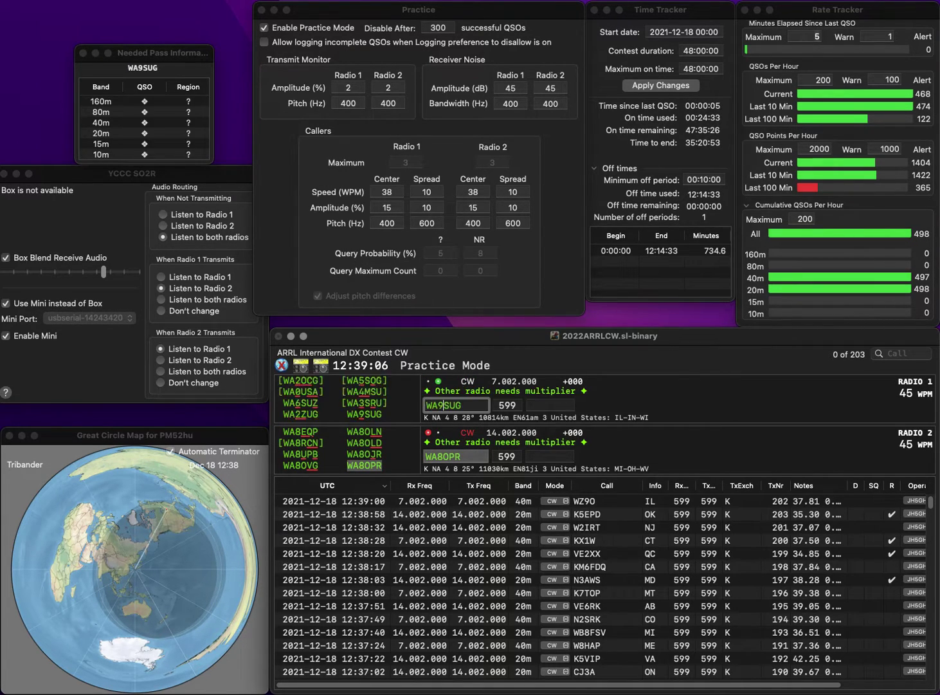
key("Return")
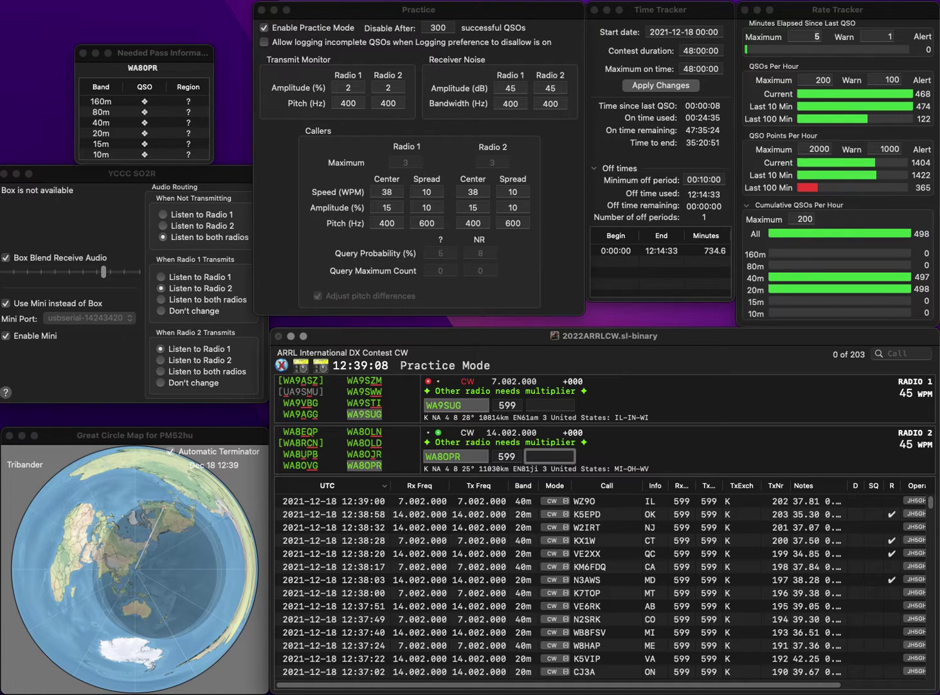
type("WV")
key("Return")
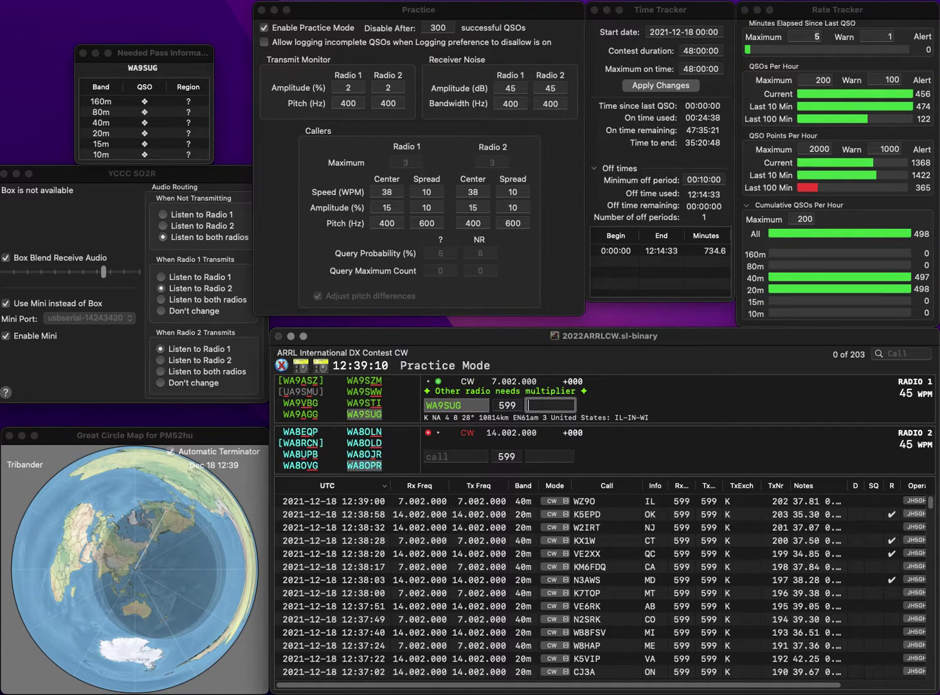
key("space")
key("Home")
key("Delete")
key("Delete")
type("N")
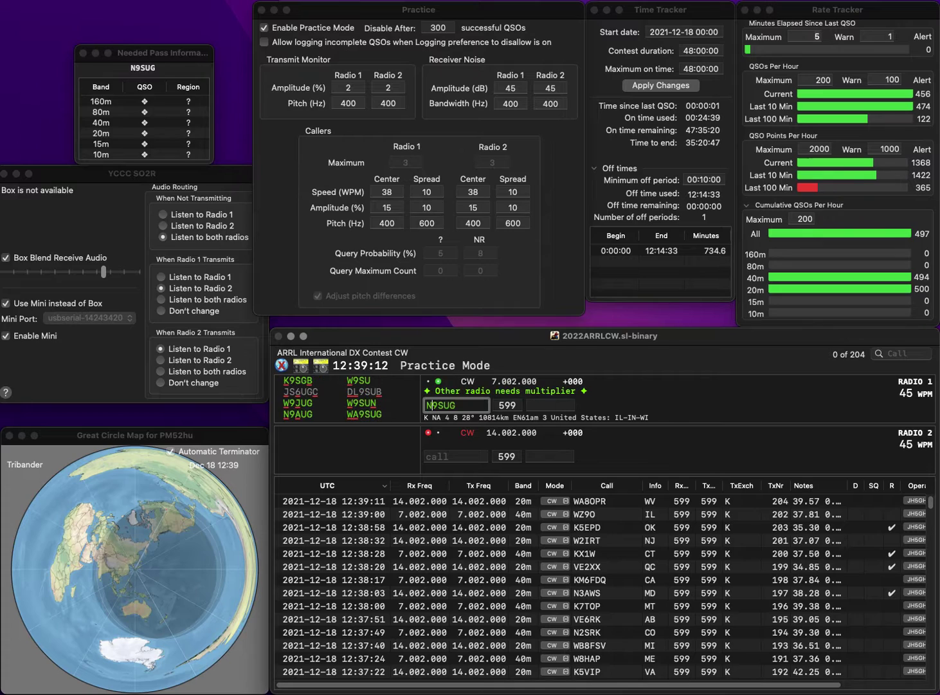
key("Return")
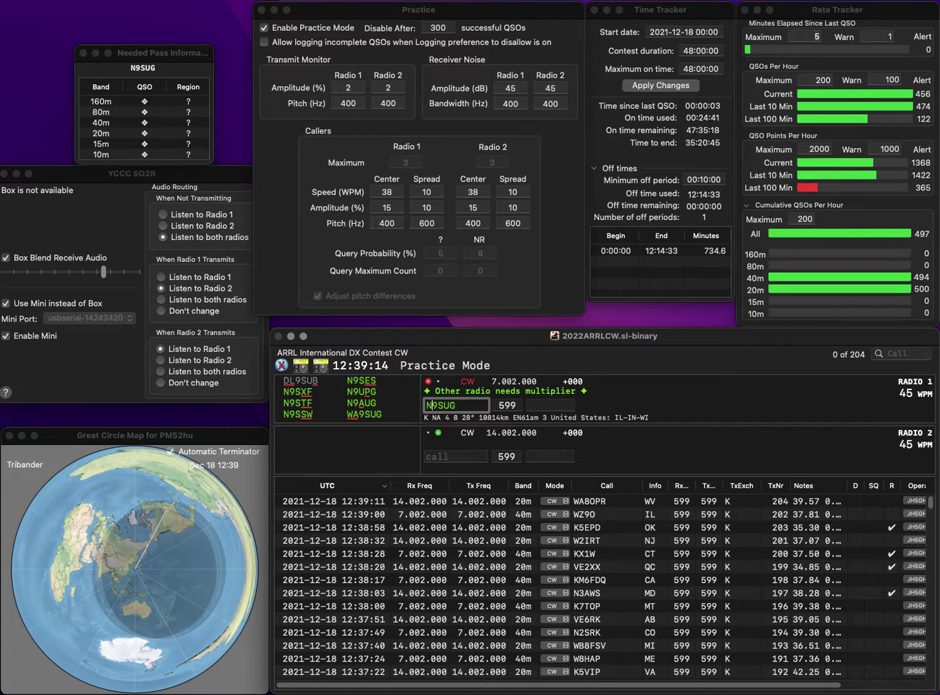
type("CWF")
left_click(429, 404)
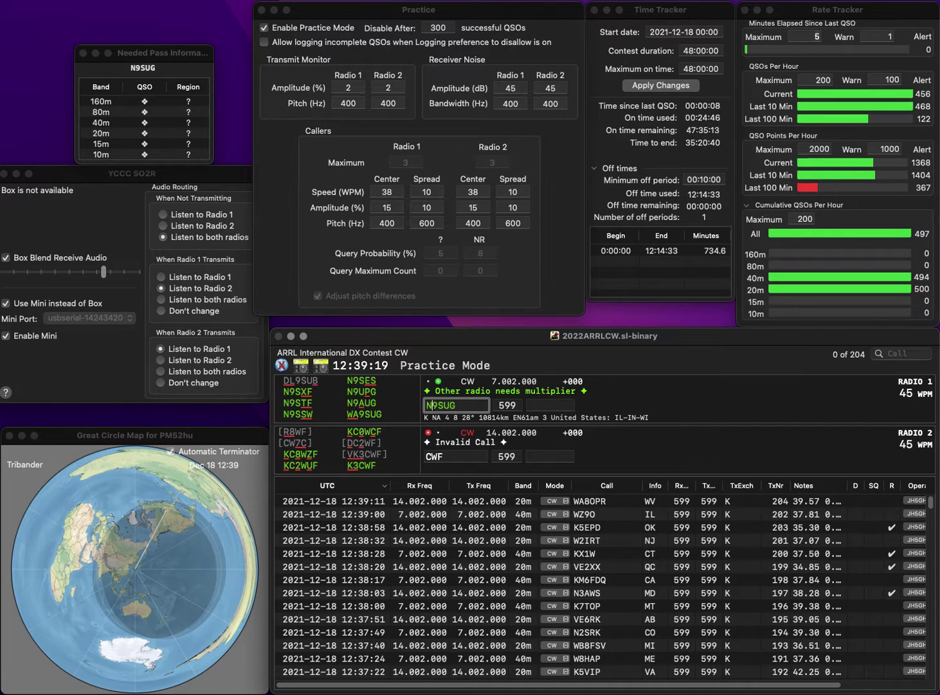
key("Delete")
type("3")
key("Delete")
type("H")
key("Return")
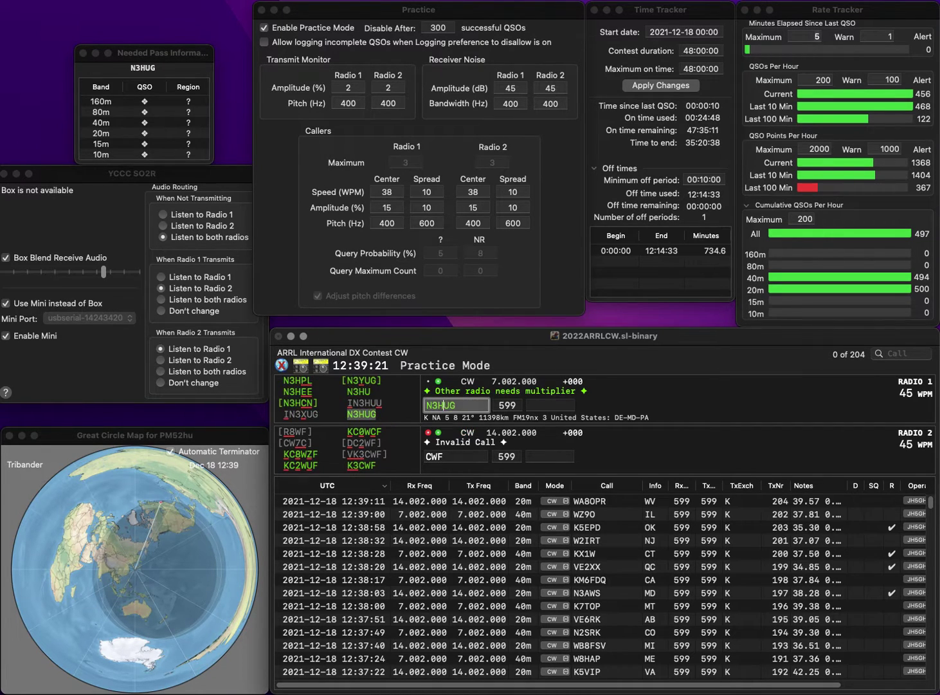
key("Tab")
type("K3")
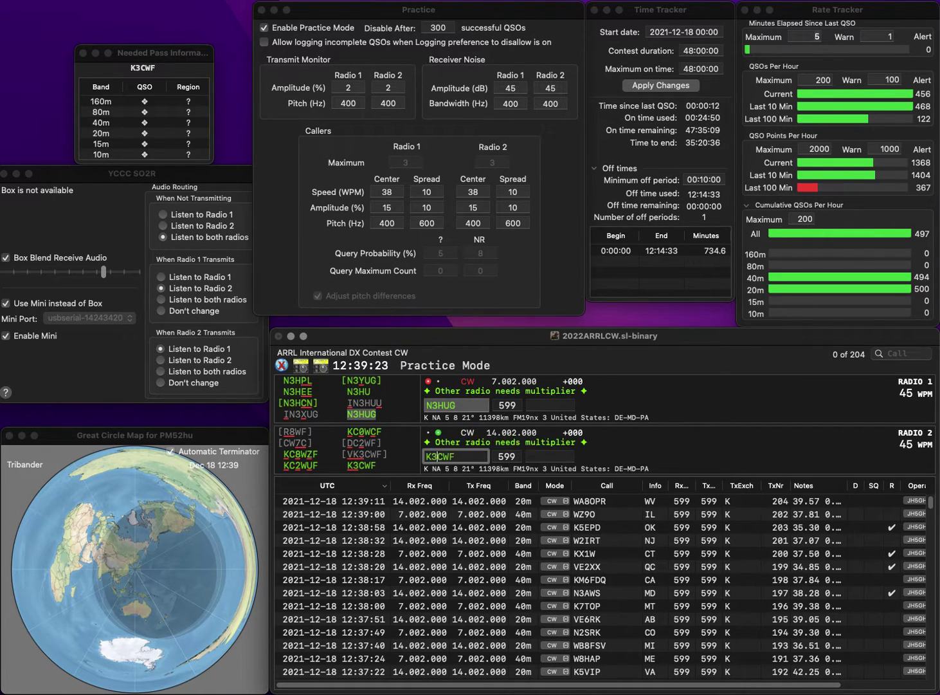
key("Return")
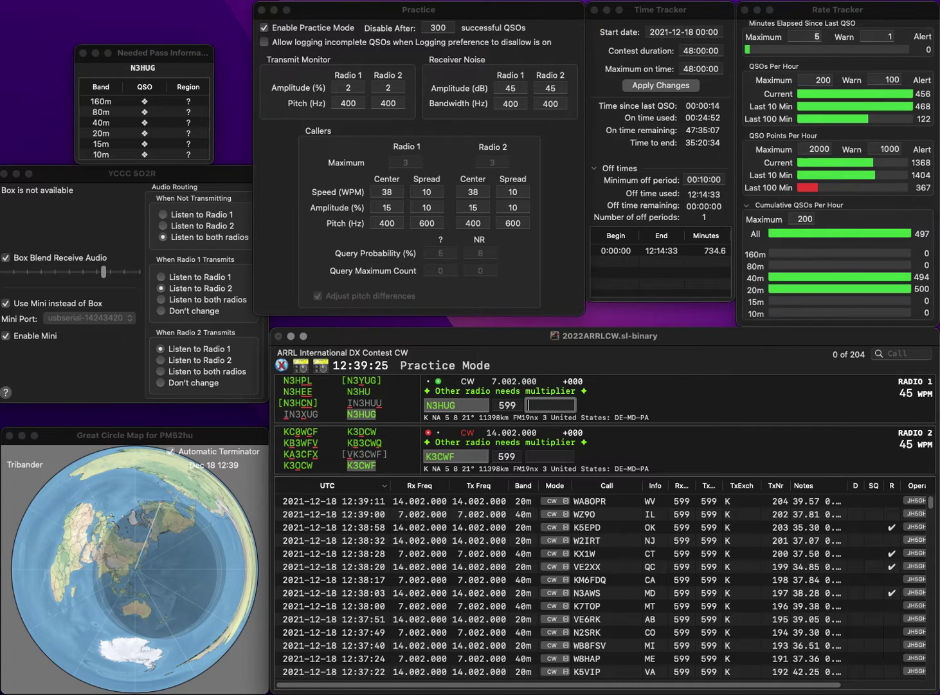
key("Return")
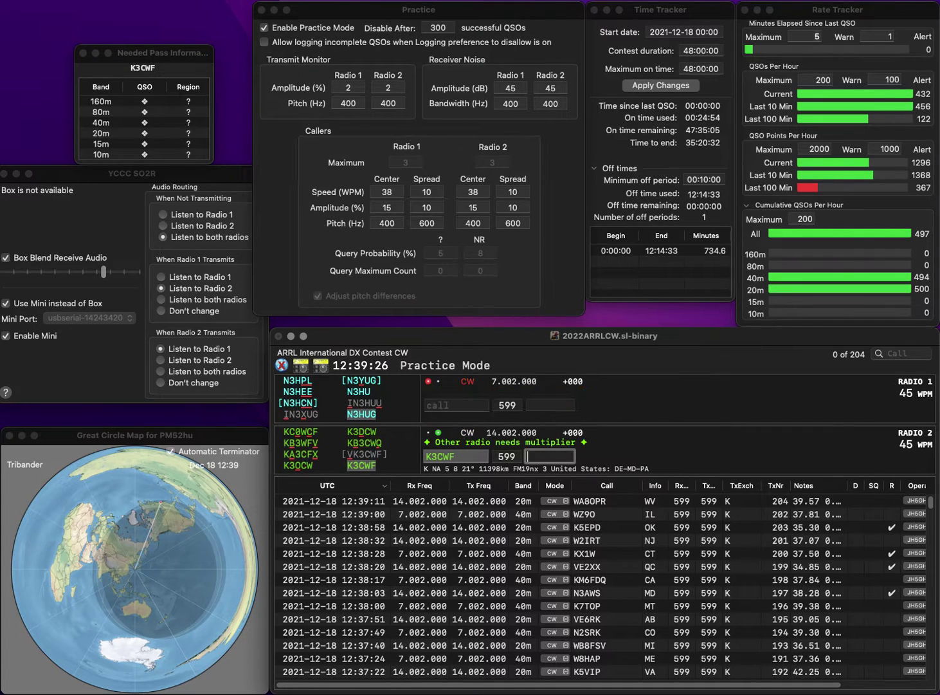
type("M")
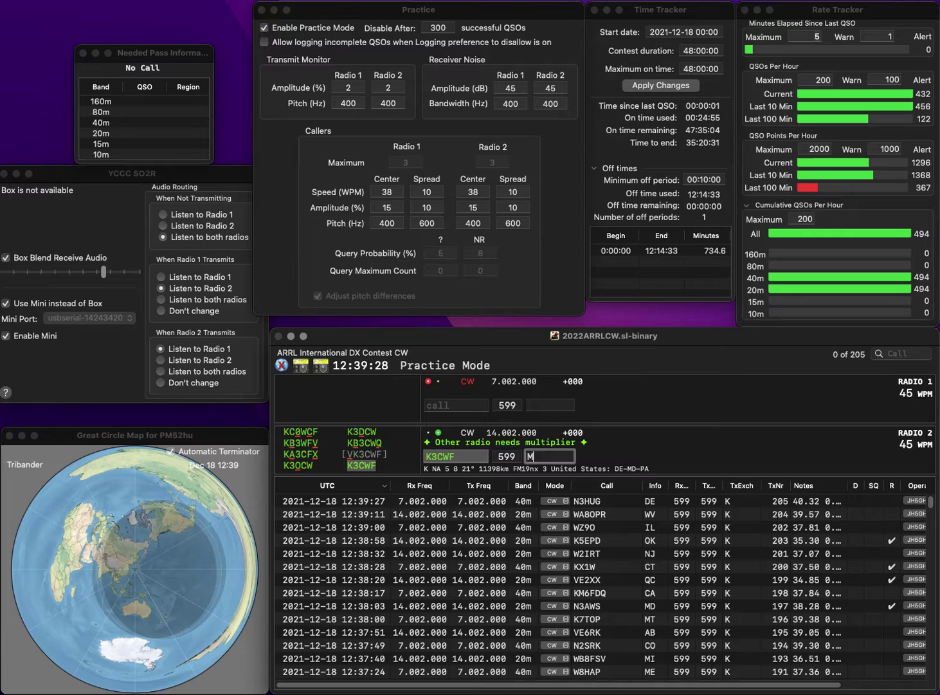
type("D")
key("Return")
type("KI5")
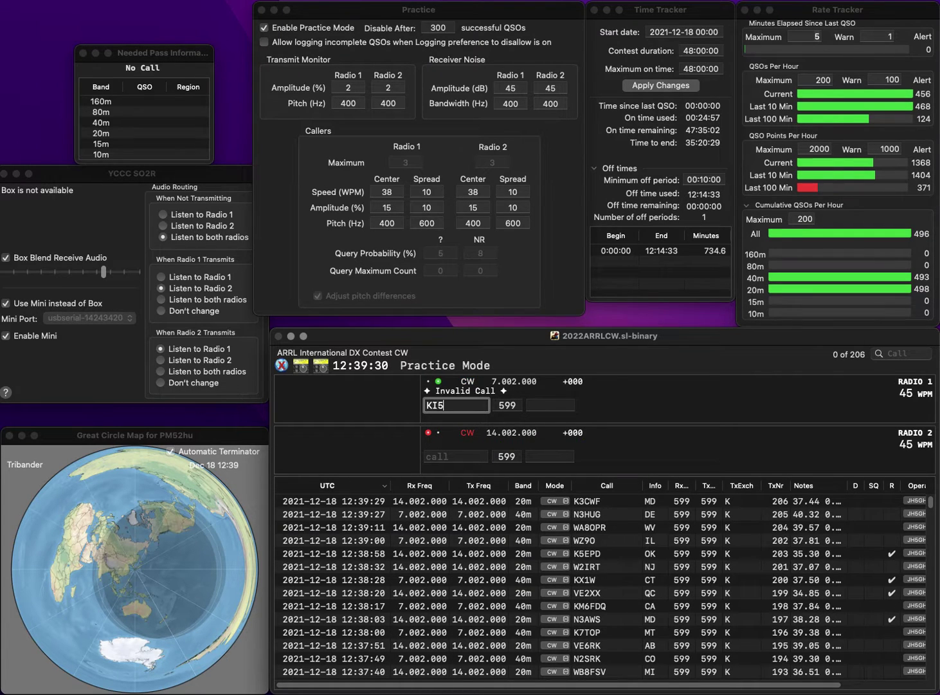
type("LKS")
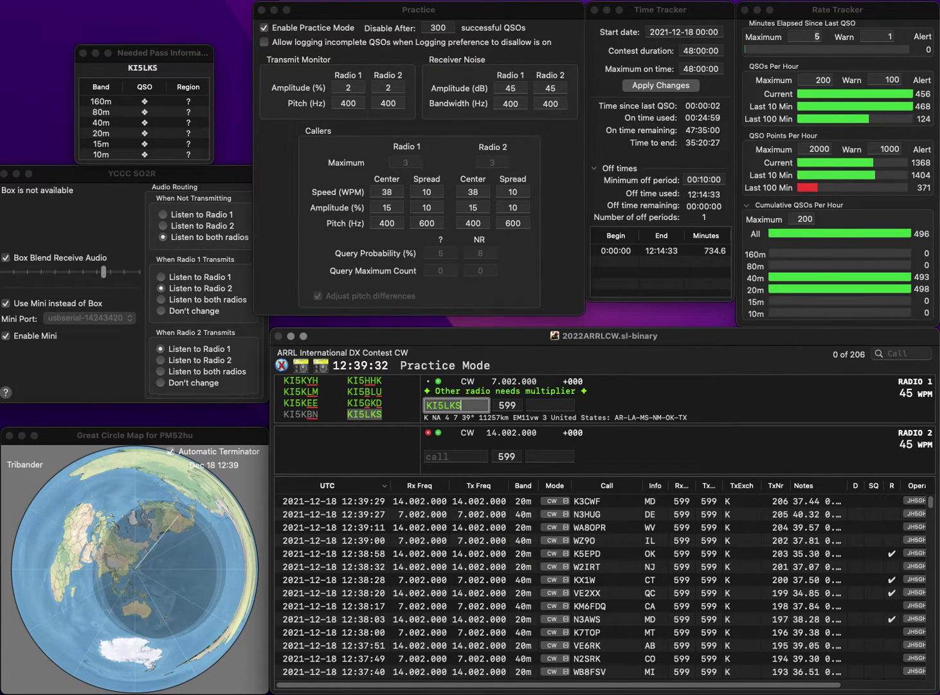
key("Return")
type("K")
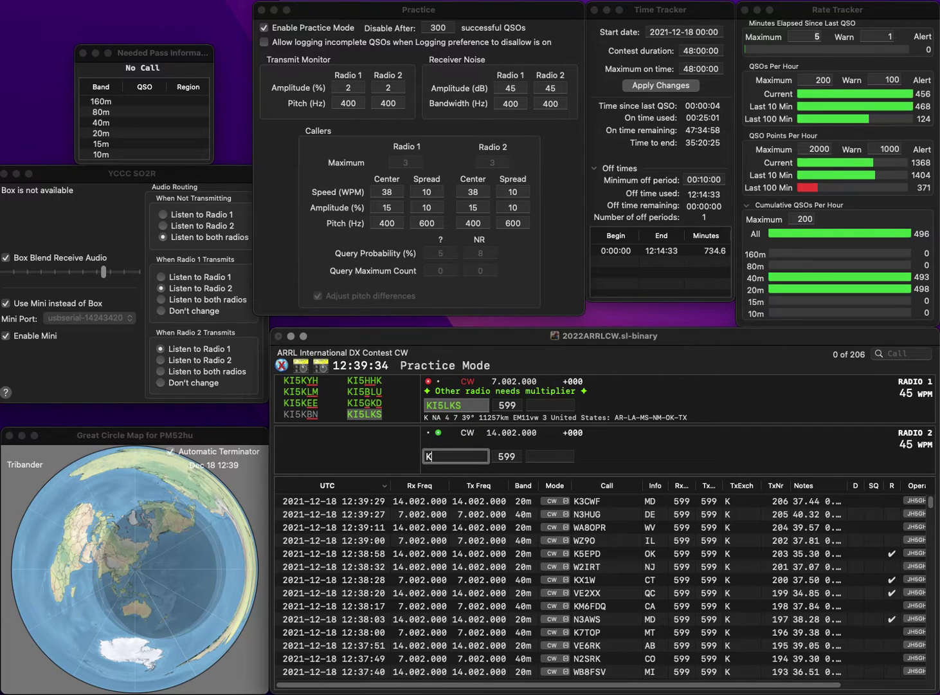
type("W7D")
key("Return")
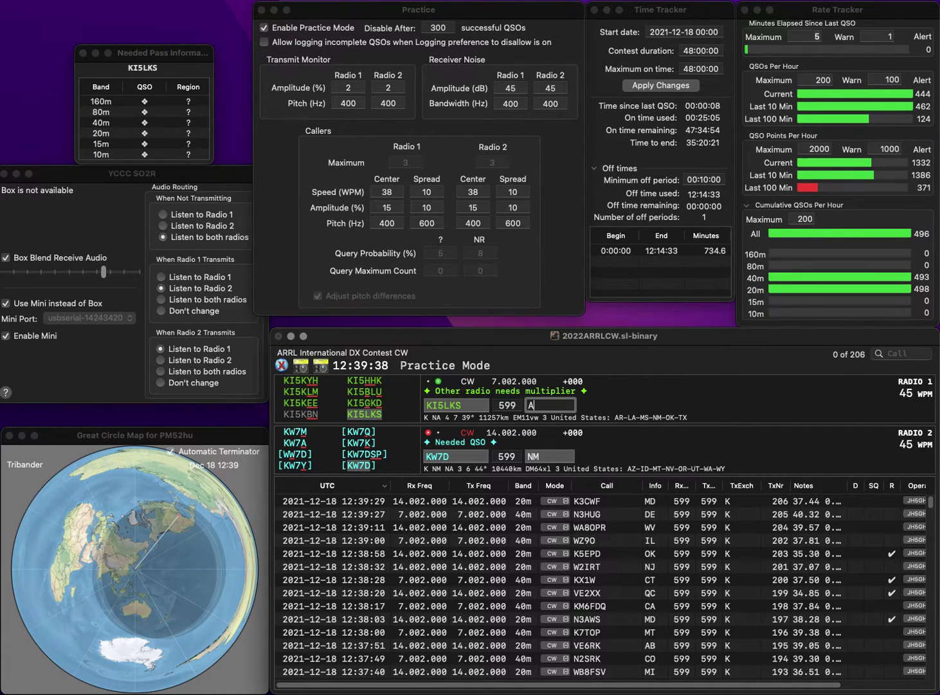
key("Return")
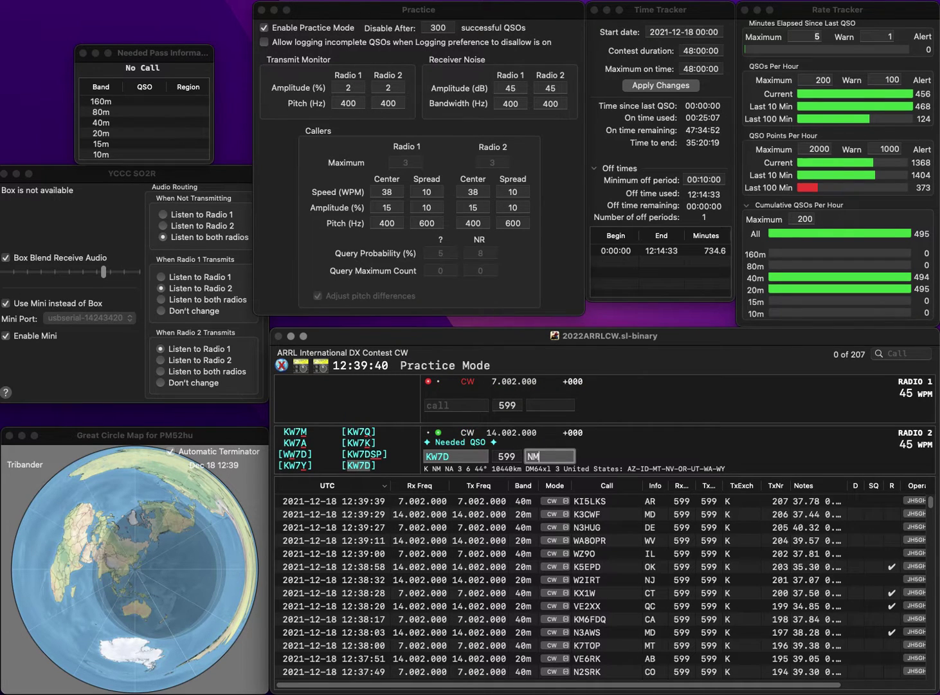
type("NM")
key("Return")
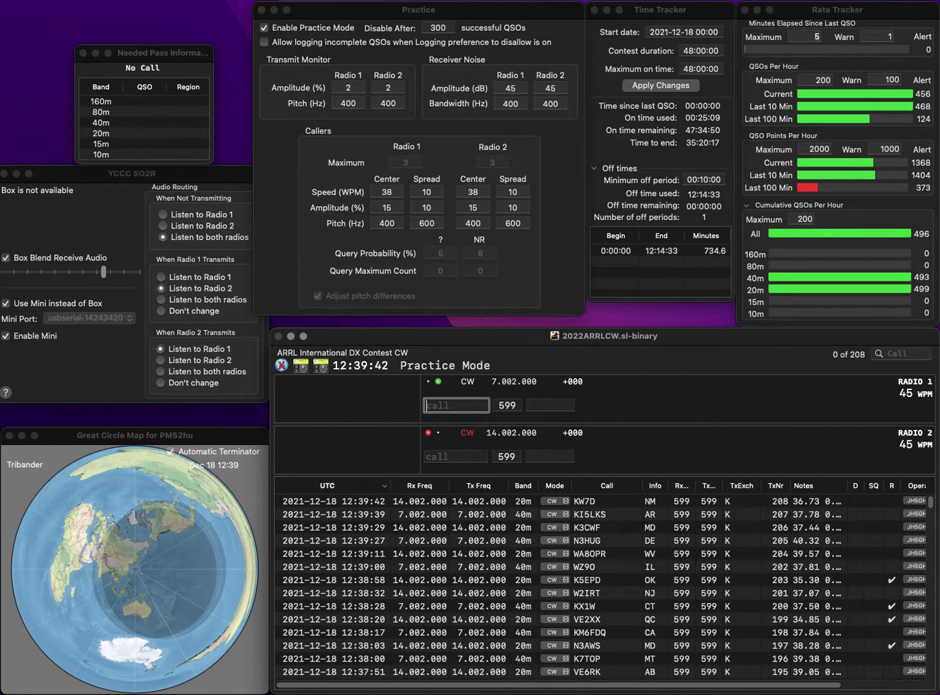
type("K0YMH")
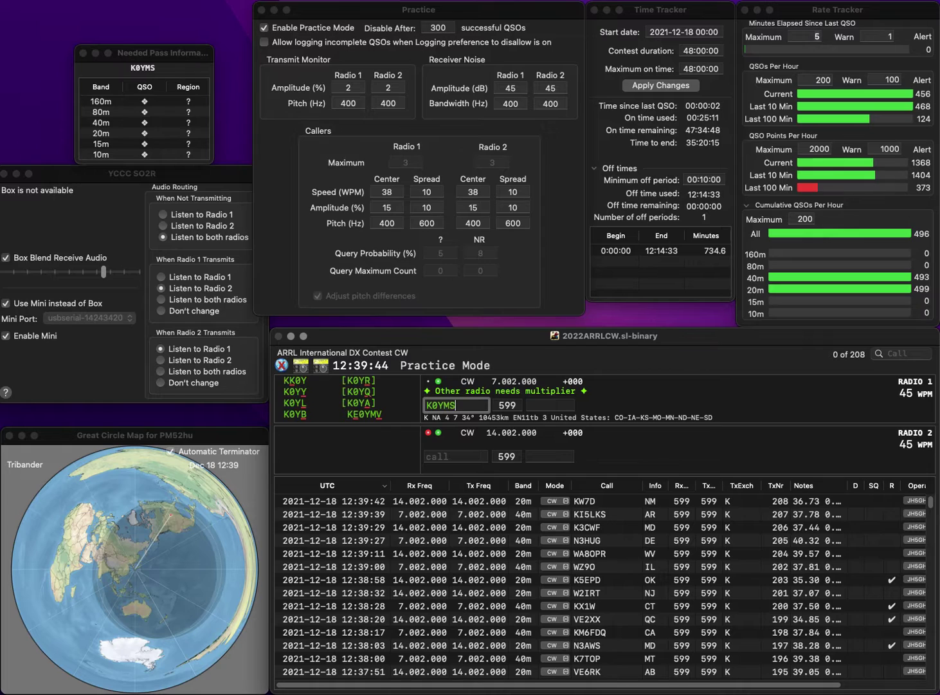
key("Return")
type("P")
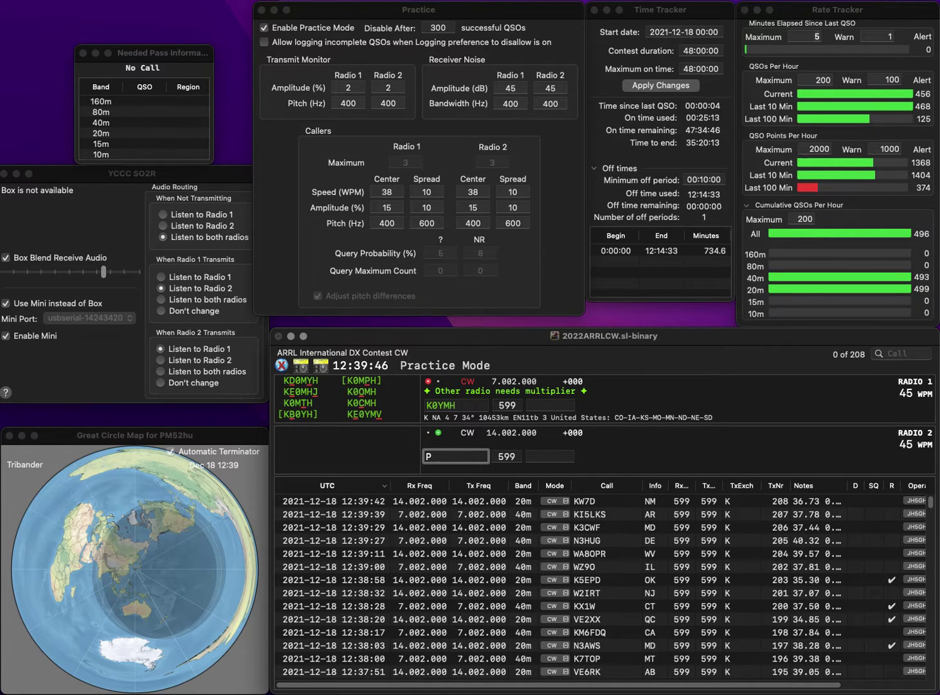
key("Return")
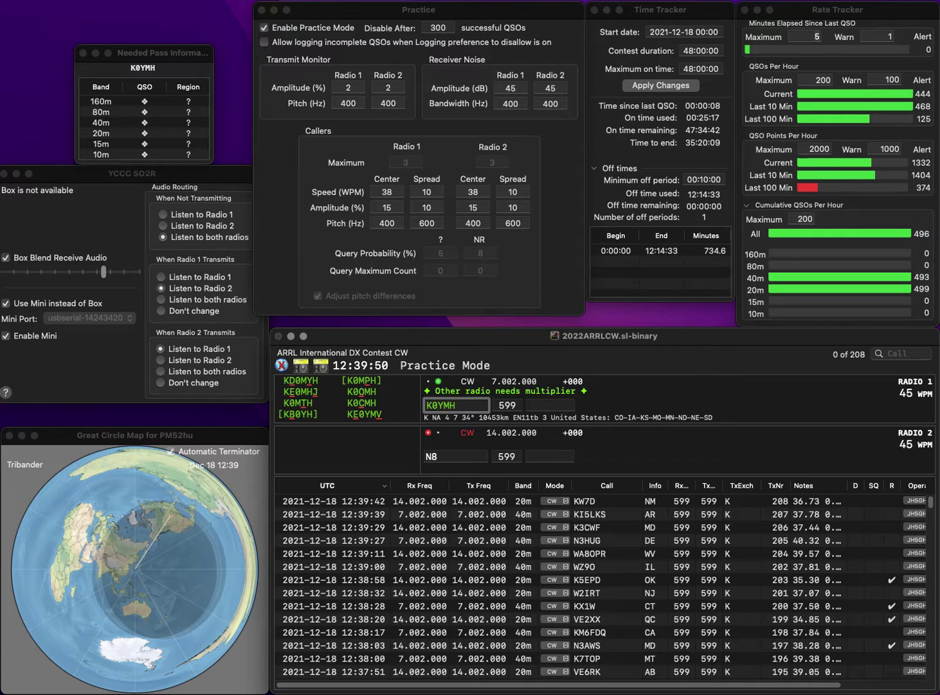
key("Left")
key("Left")
key("BackSpace")
type("C")
key("Return")
key("grave")
type("N8")
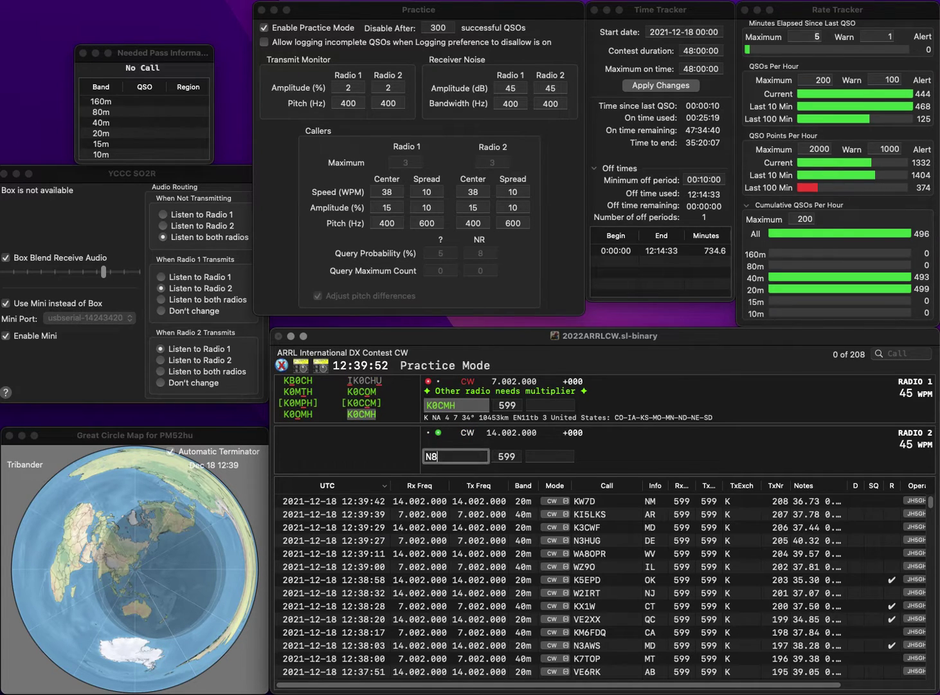
type("SFE")
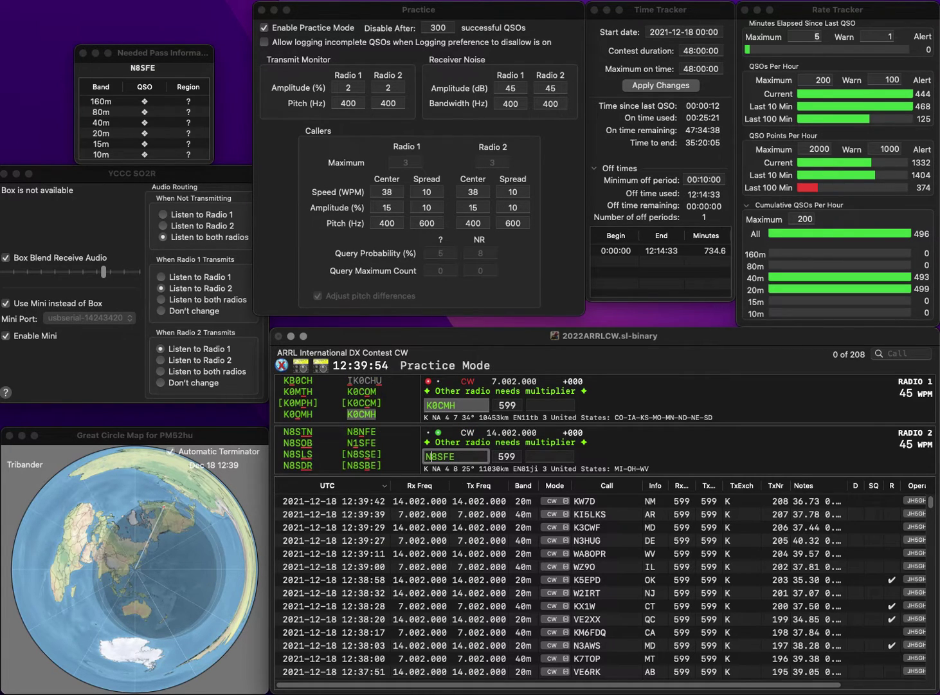
key("Return")
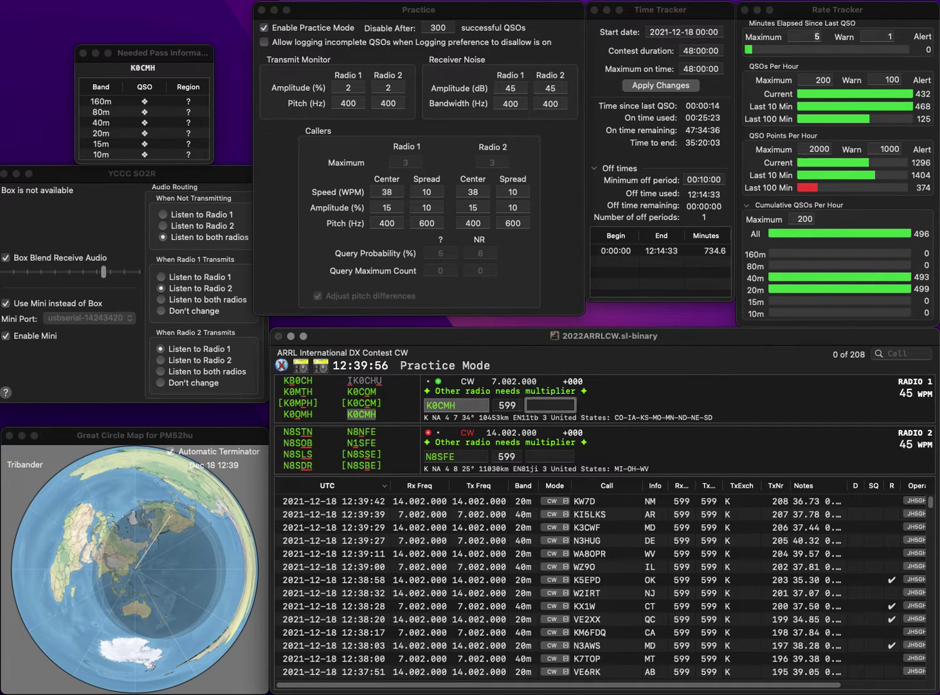
key("Return")
key("Left")
key("Left")
key("Left")
key("Left")
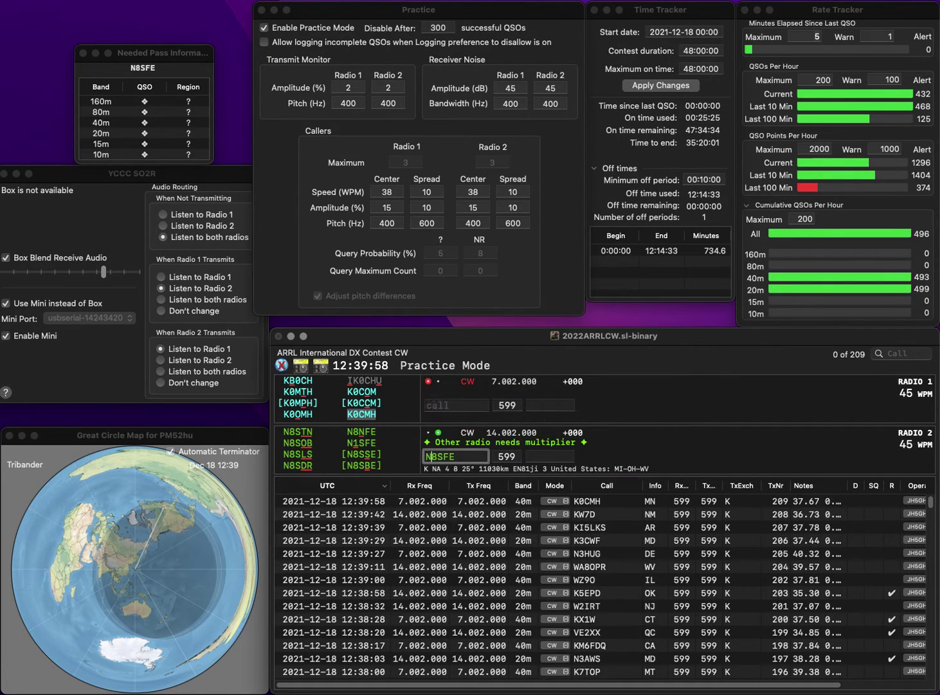
type("1")
key("Delete")
key("Return")
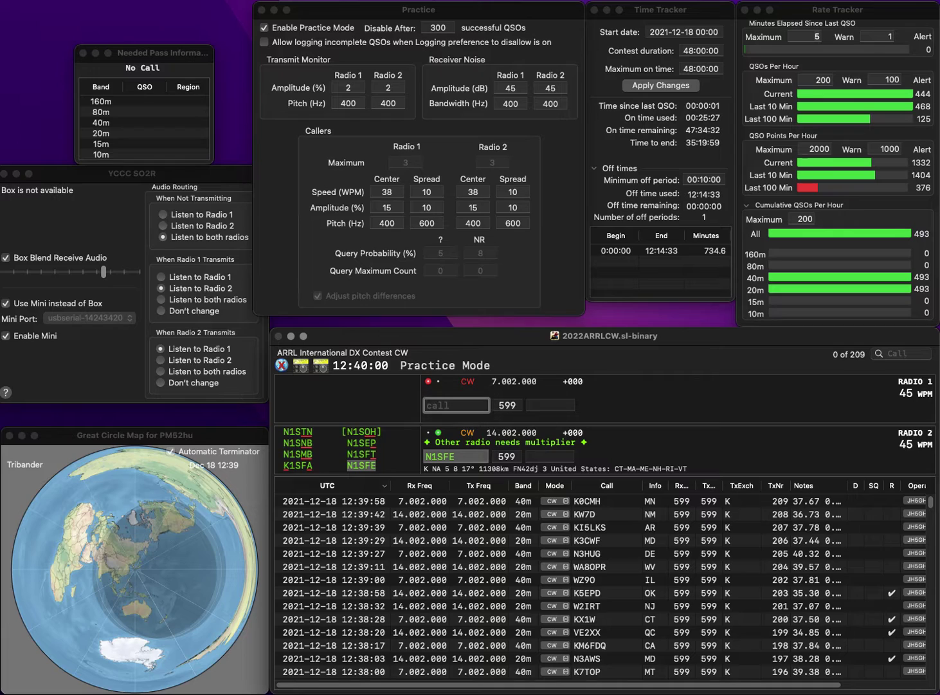
Step: Log N1SFE with ME, call VA1VO and W7SP, and log VA1VO with NS
type("VA")
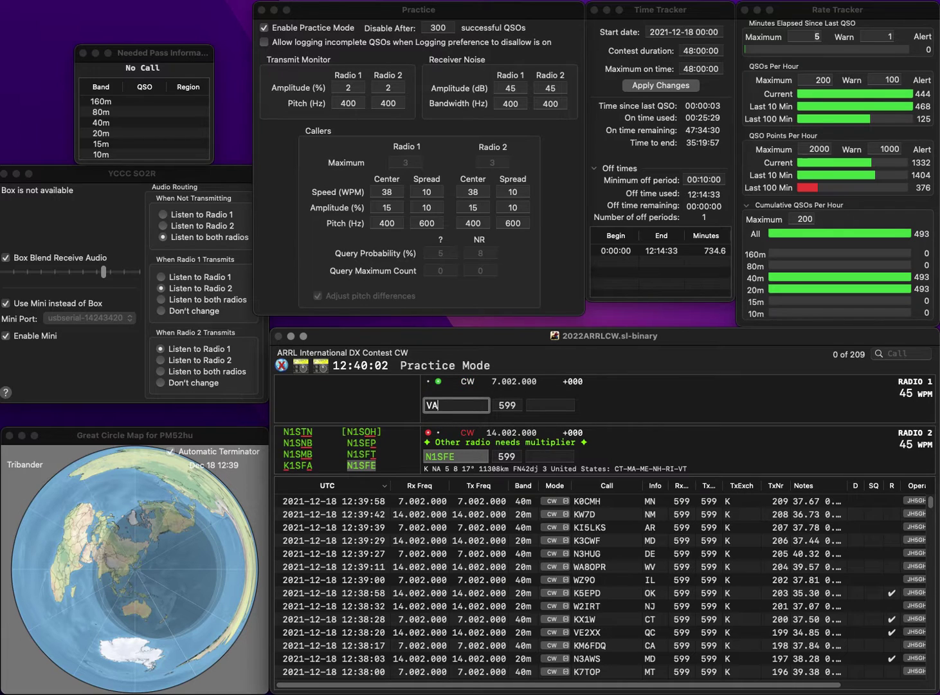
key("Return")
key("space")
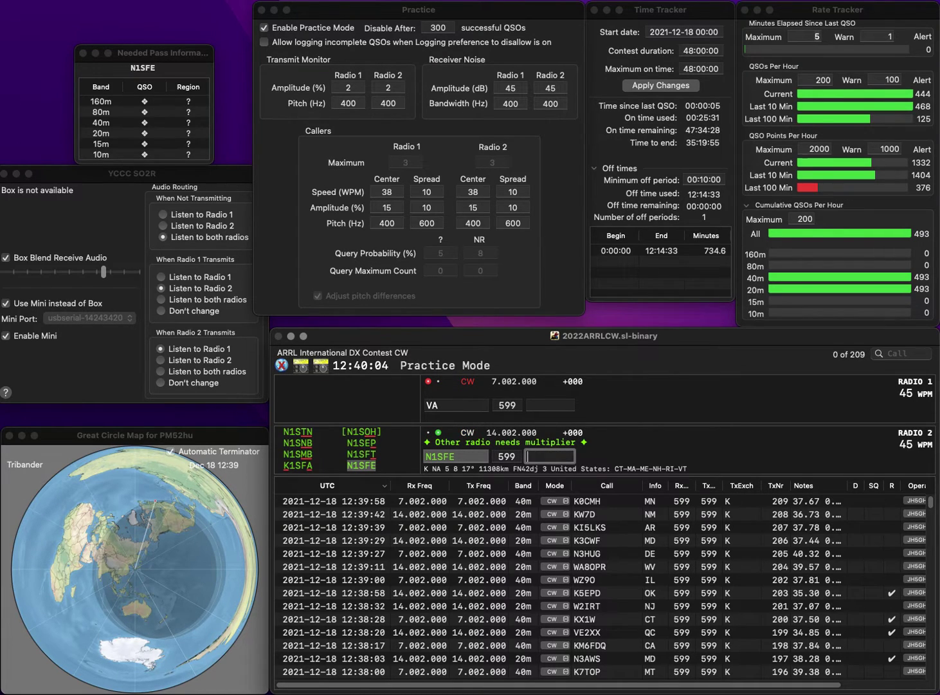
type("ME")
key("Return")
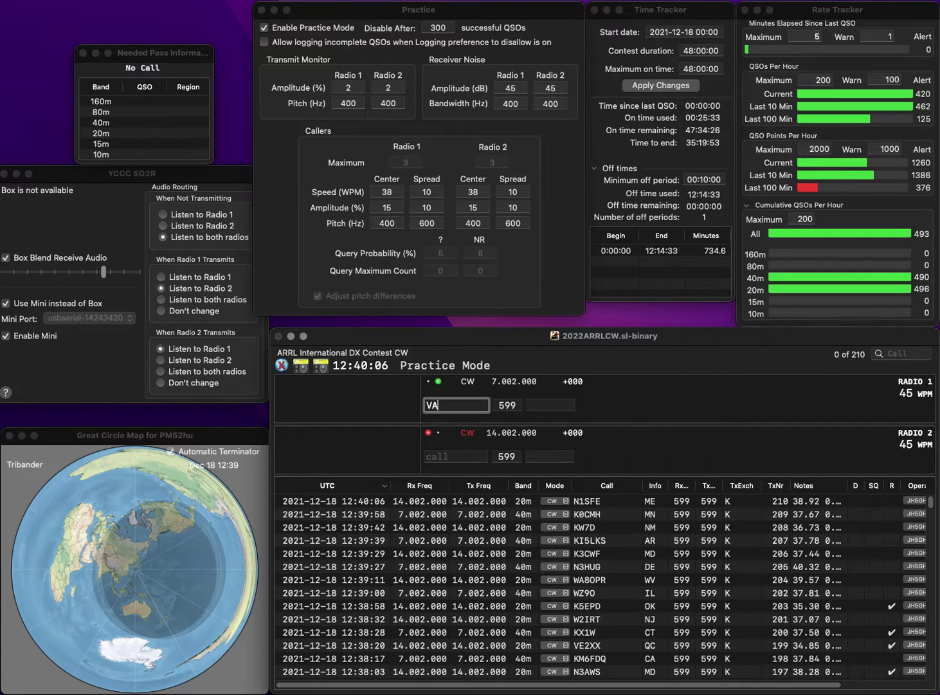
type("1VO")
key("Return")
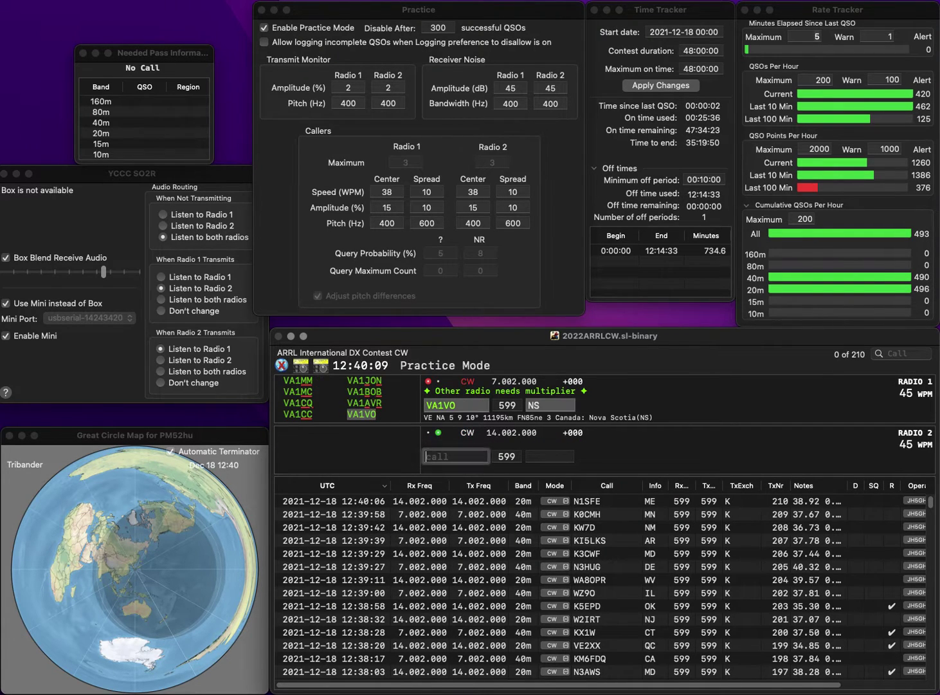
type("W7SP")
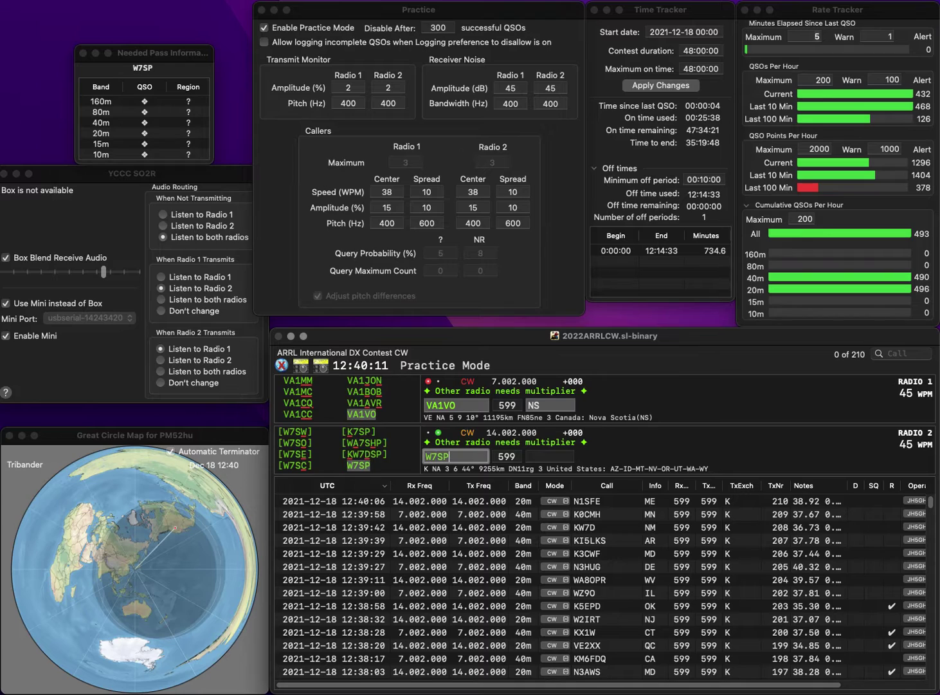
key("Return")
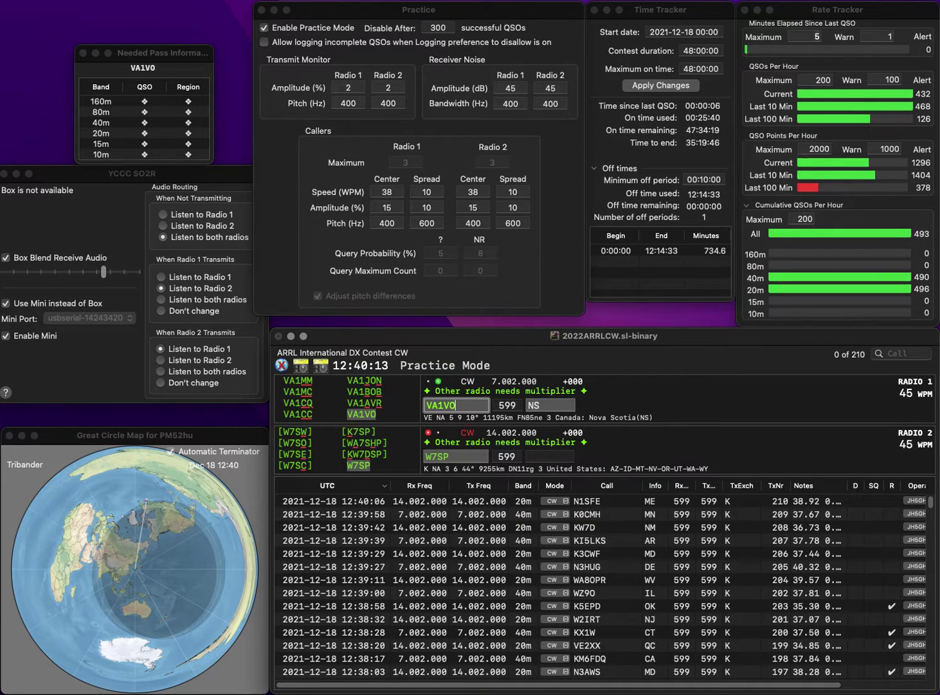
key("Return")
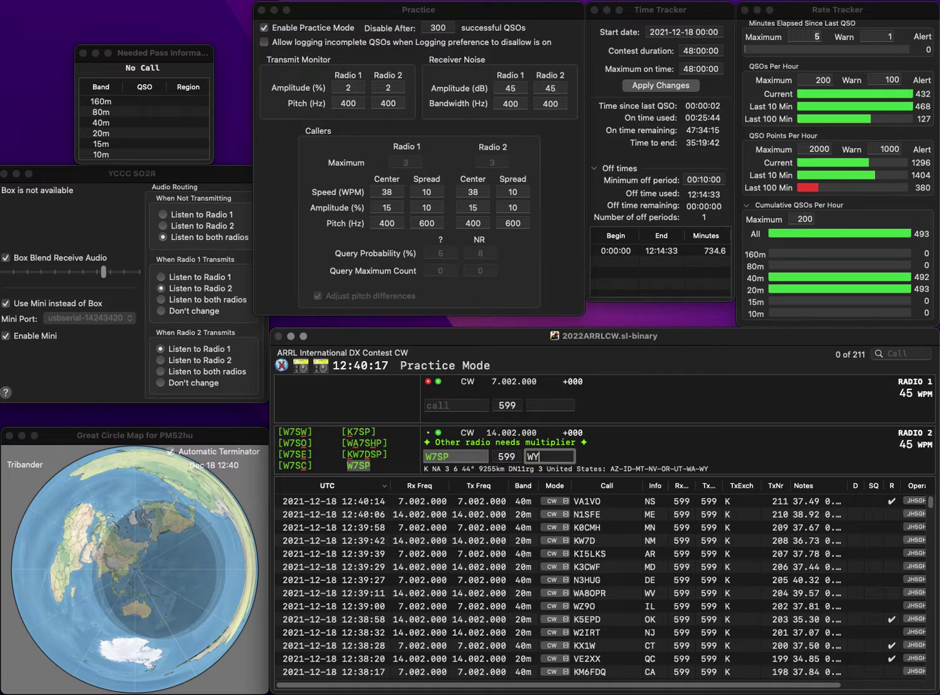
Step: Log W7SP with WY, then work K1XS (MA) and ND8DX (WV)
key("Return")
type("K1XS")
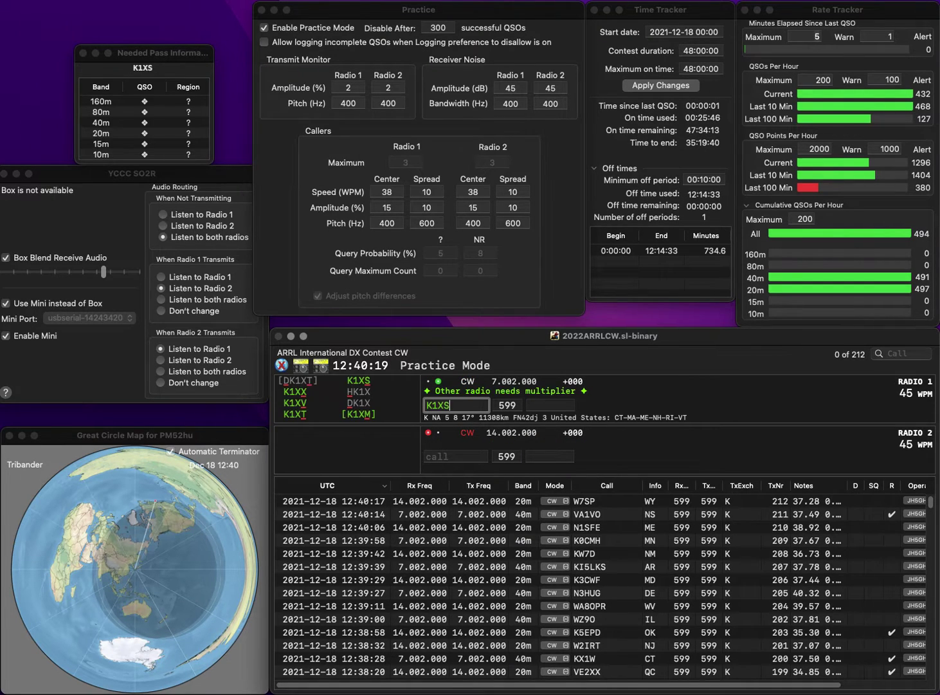
key("Return")
type("N")
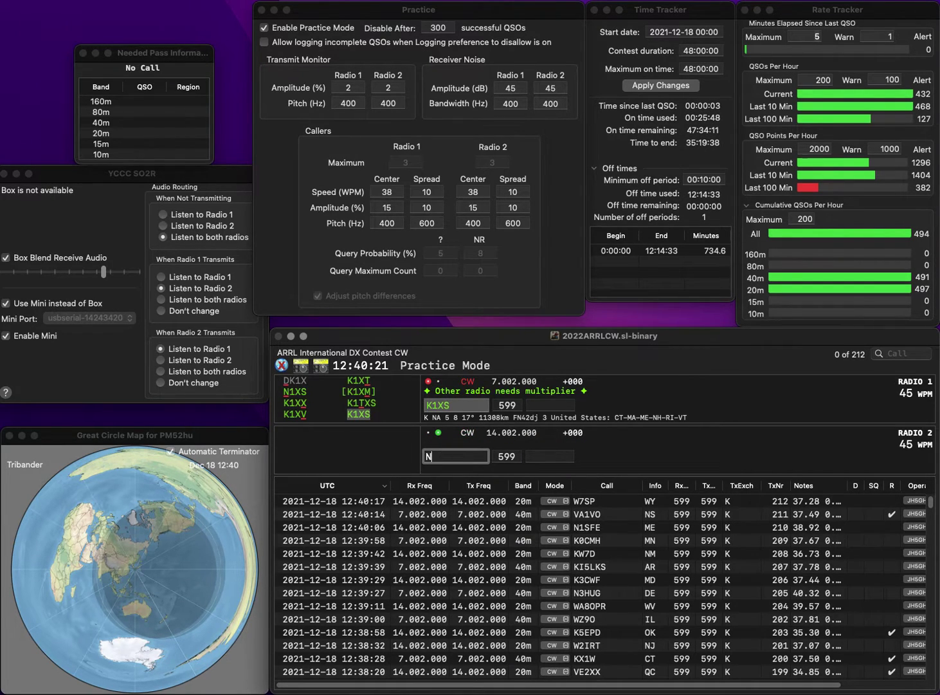
type("D8DX")
key("Return")
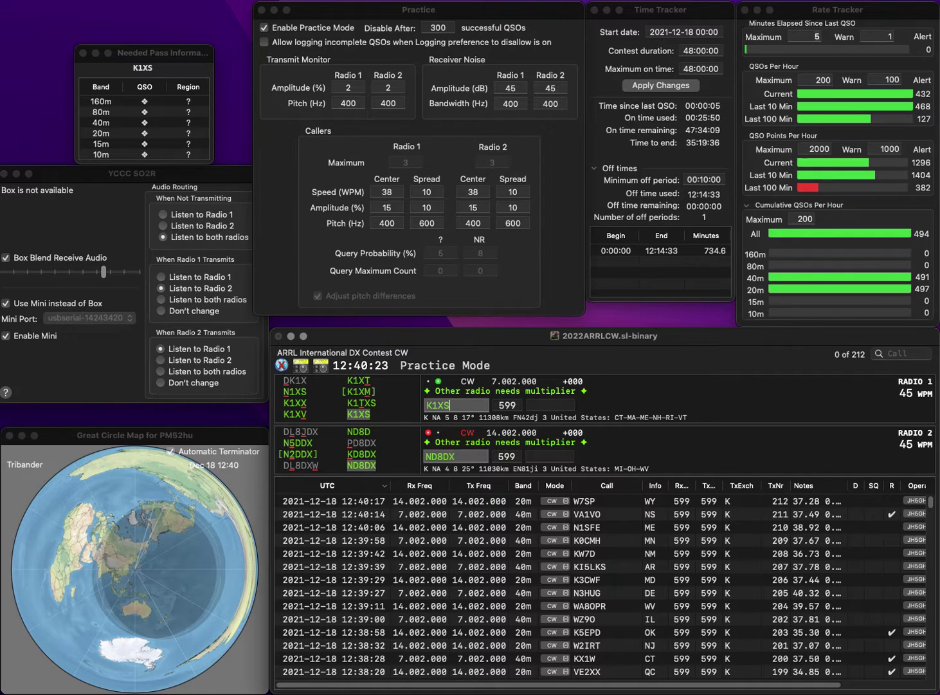
key("space")
type("MA")
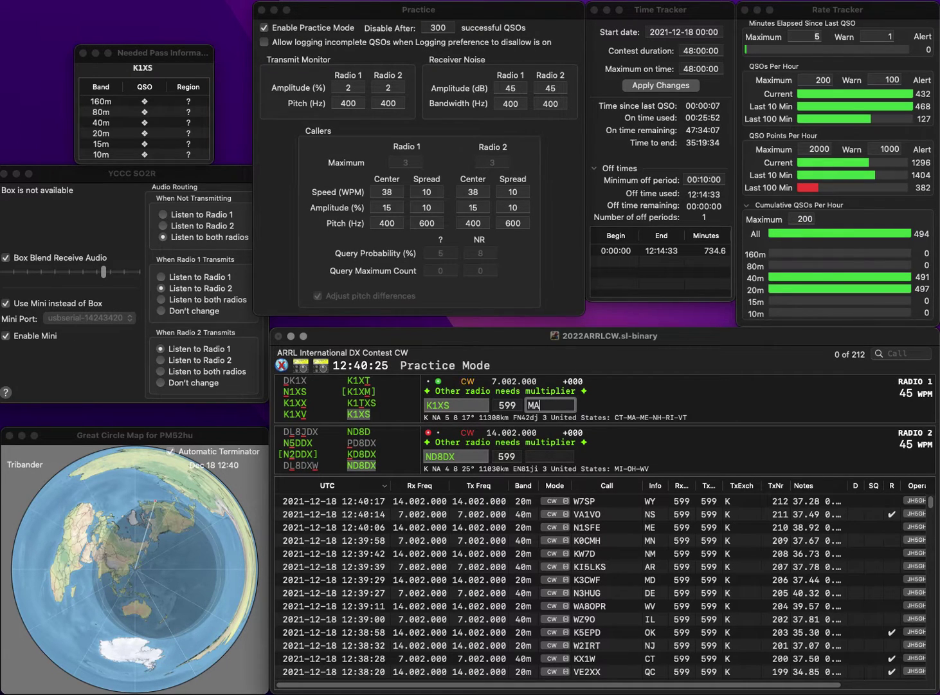
key("Return")
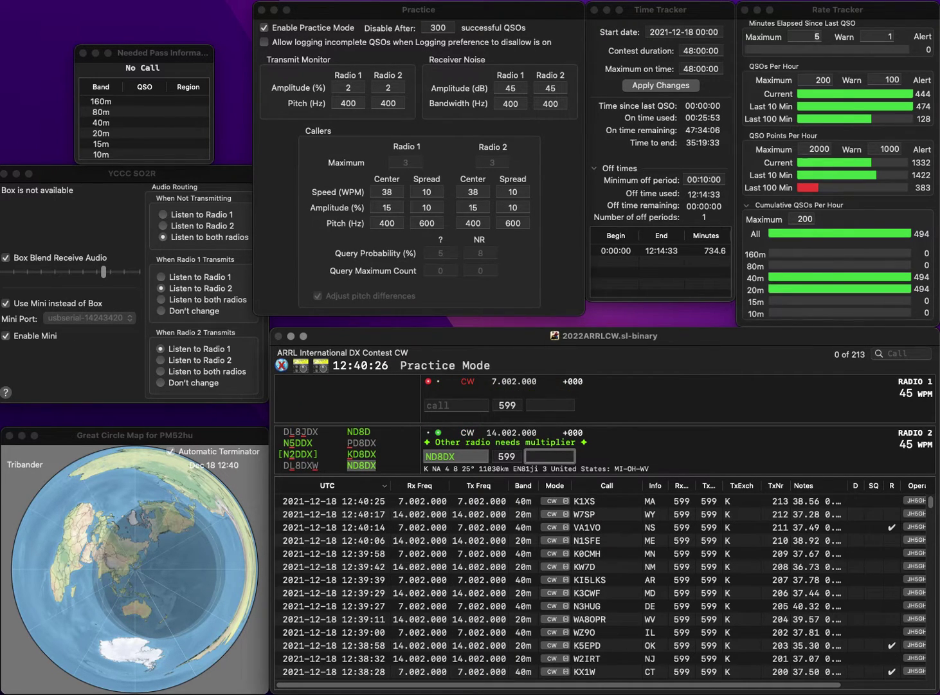
key("Return")
Step: Work W8CT and K2GMY (corrected from K3GMY), logging WV and CA
type("K")
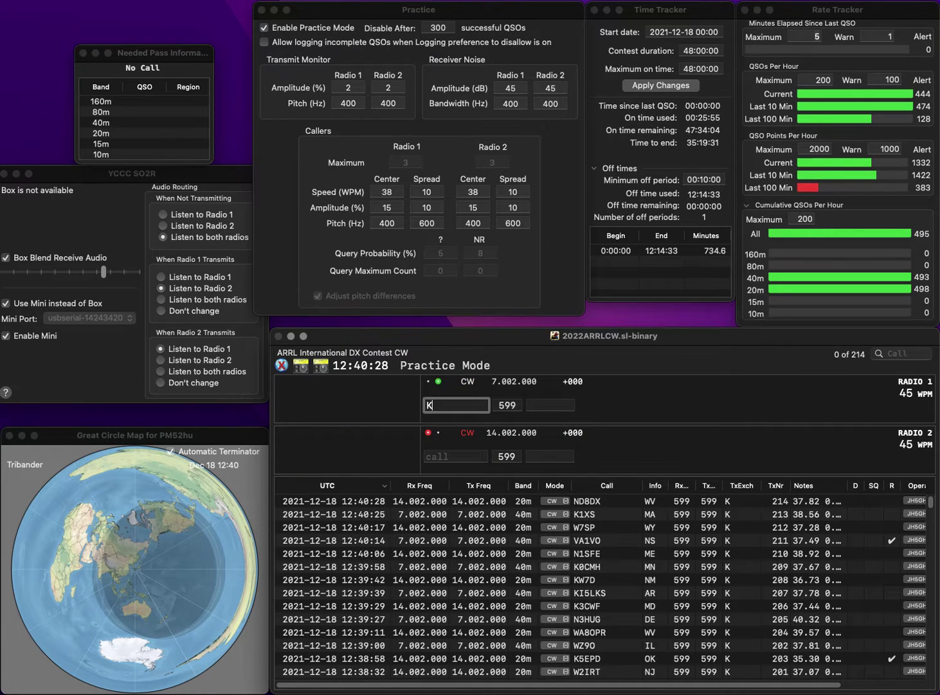
type("3GMY")
key("Return")
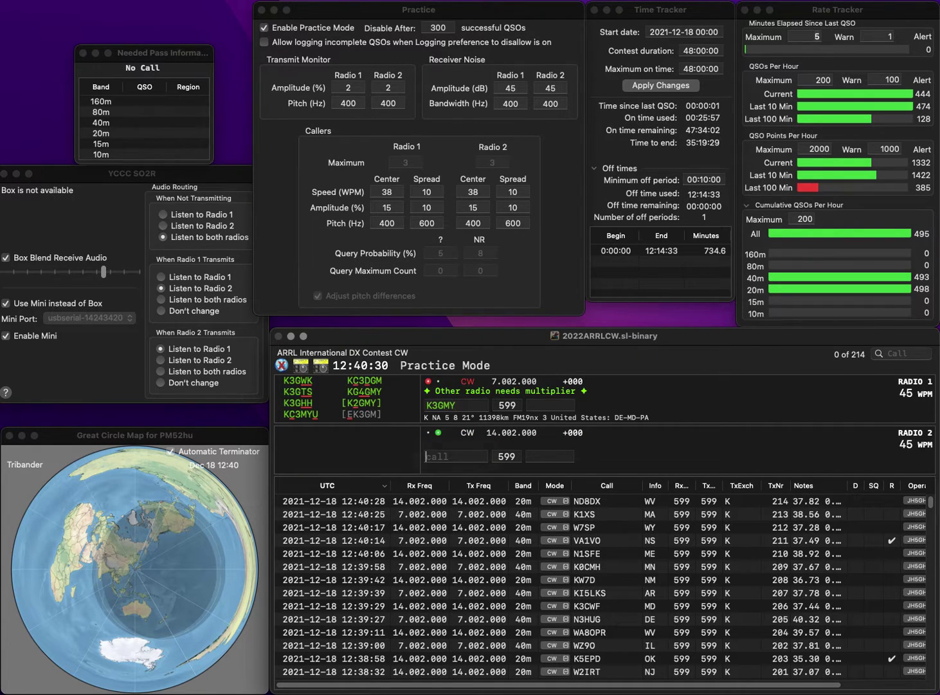
type("W8CT")
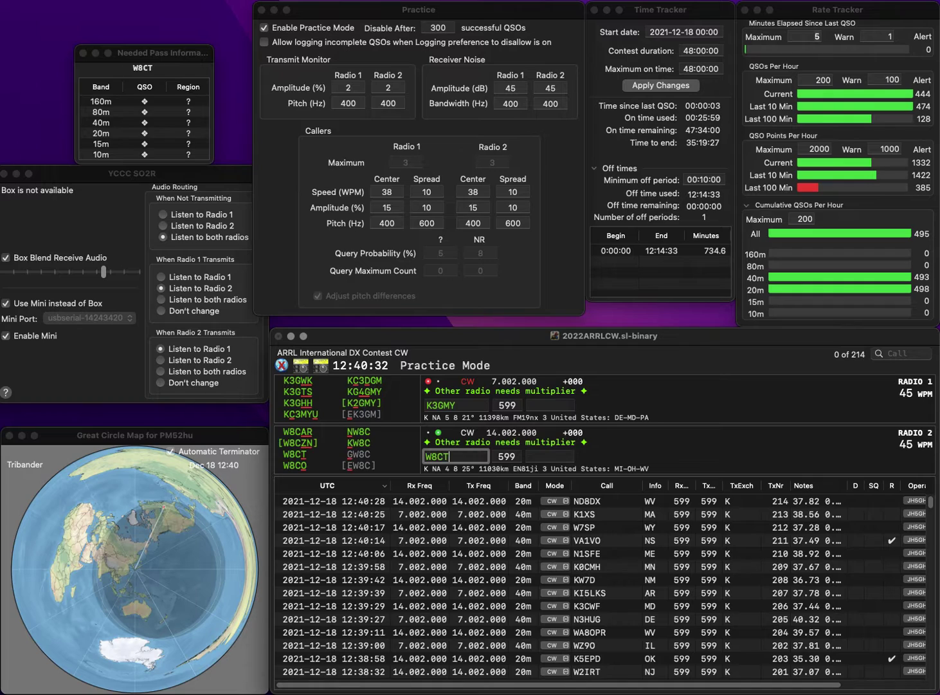
key("Return")
key("Left")
key("Left")
key("BackSpace")
type("2")
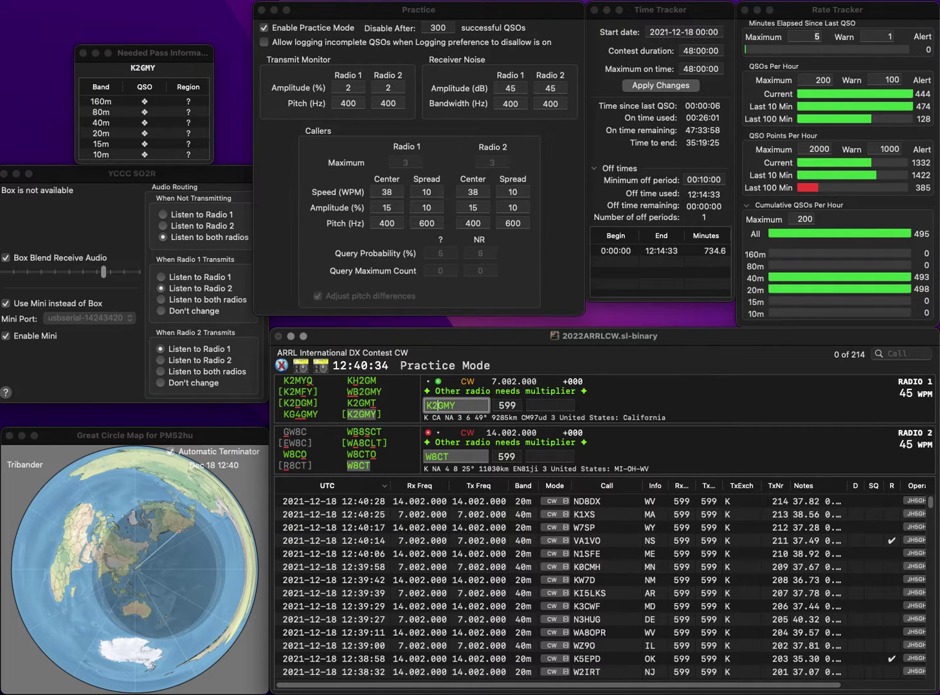
key("Return")
key("space")
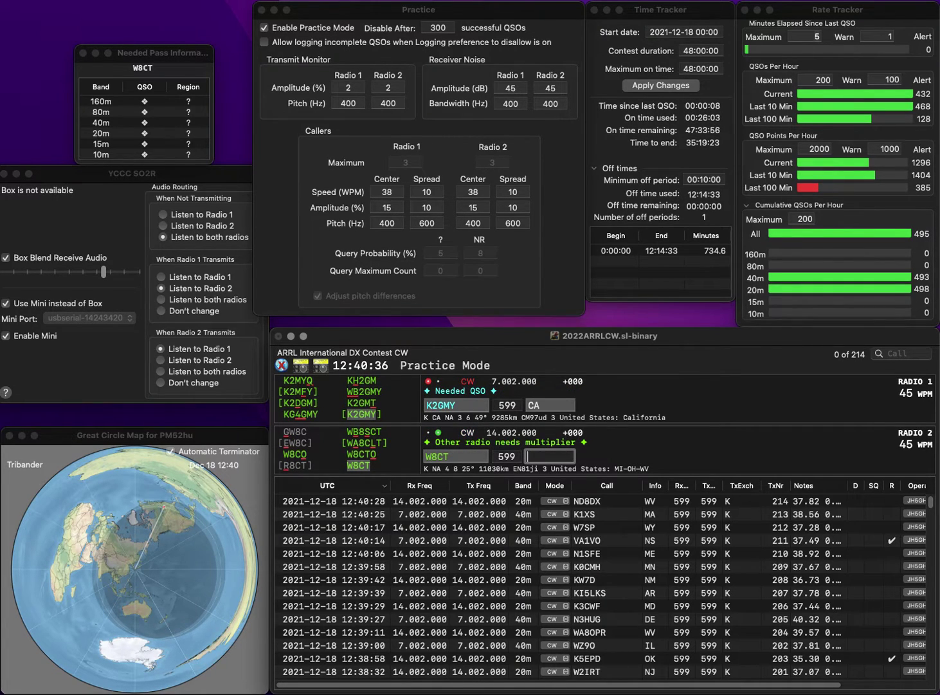
type("WV")
key("Return")
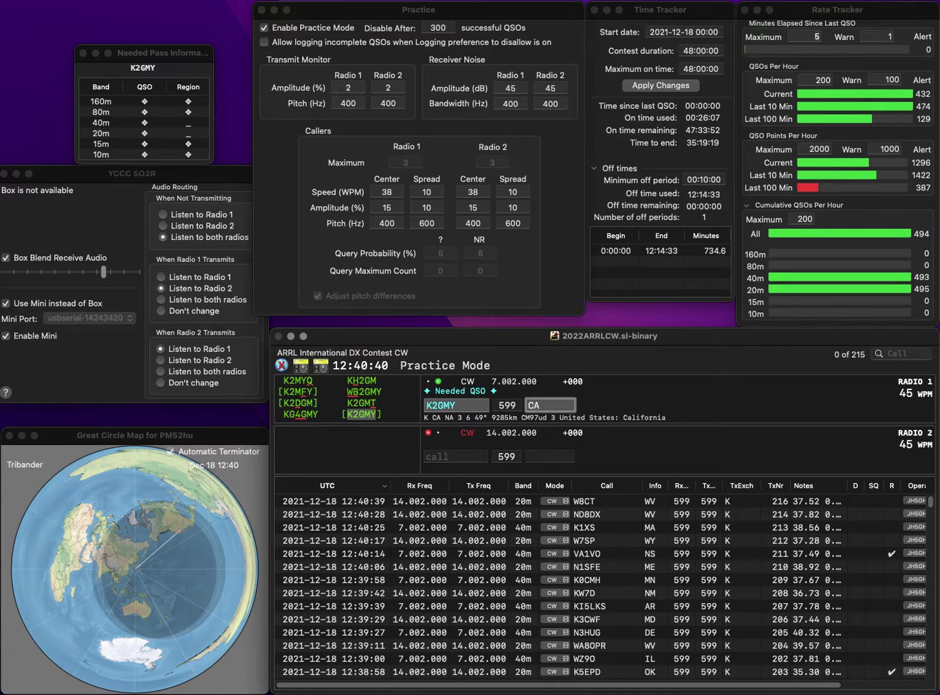
key("Return")
Step: Work N4AHX and N0MKA, logging exchanges SC and SD
type("N")
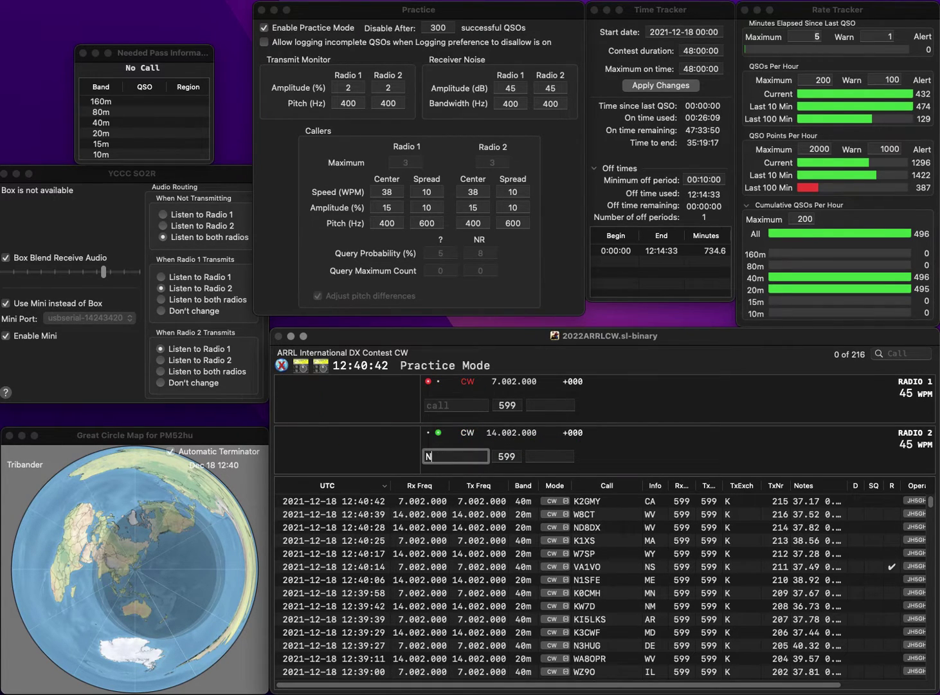
type("4AHX")
key("Return")
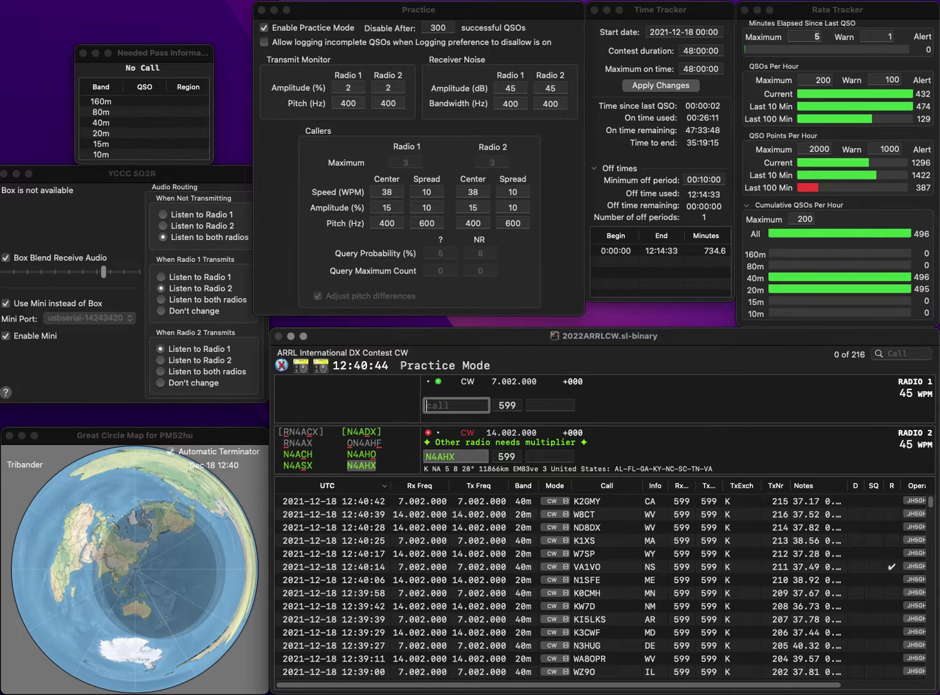
type("N0MKA")
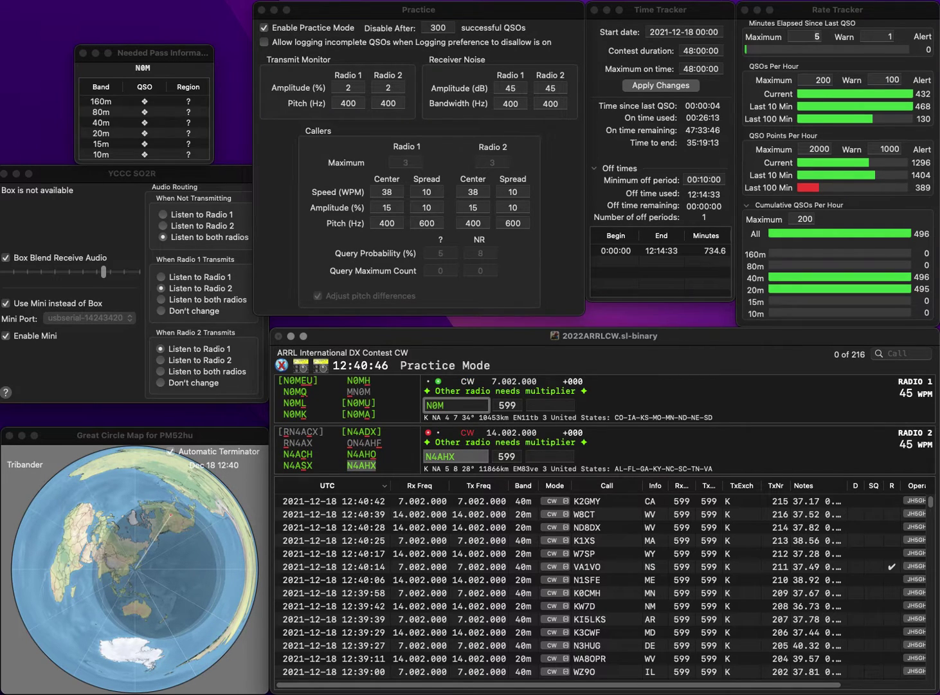
key("Return")
type("S")
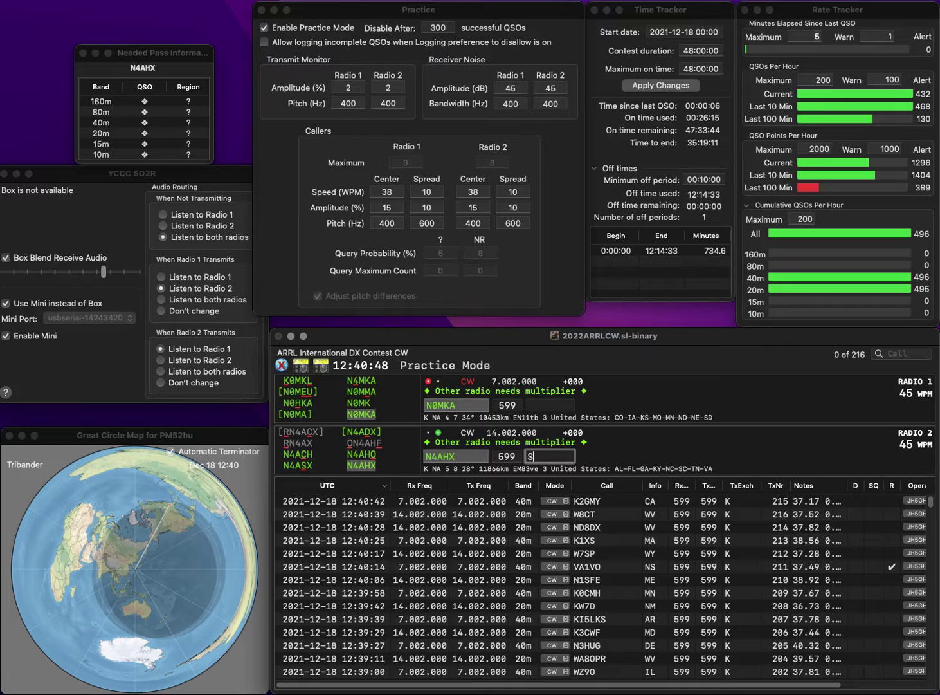
type("C")
key("Return")
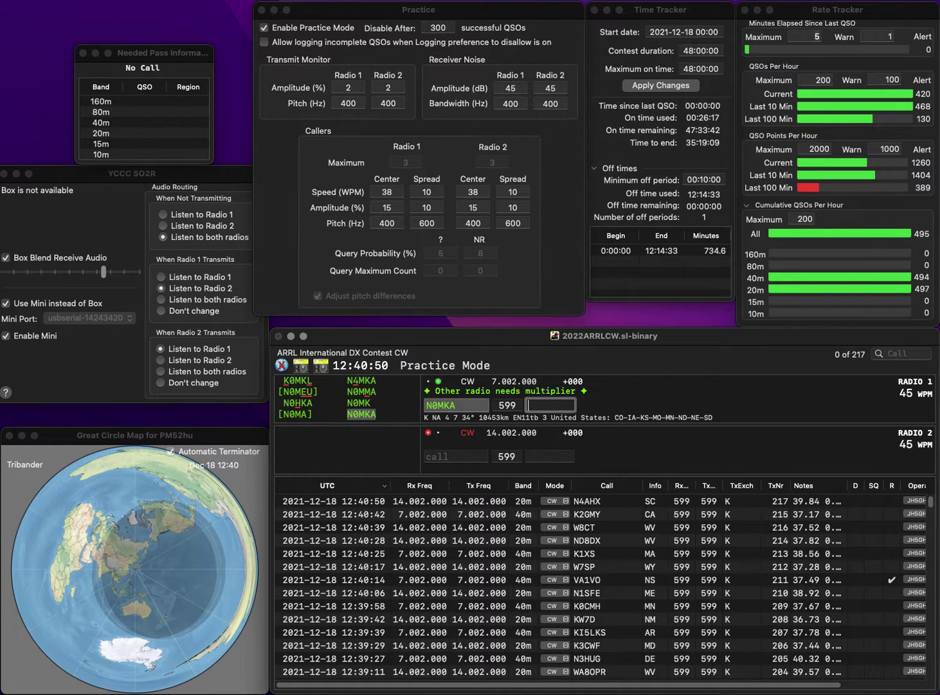
type("SD")
key("Return")
type("K1")
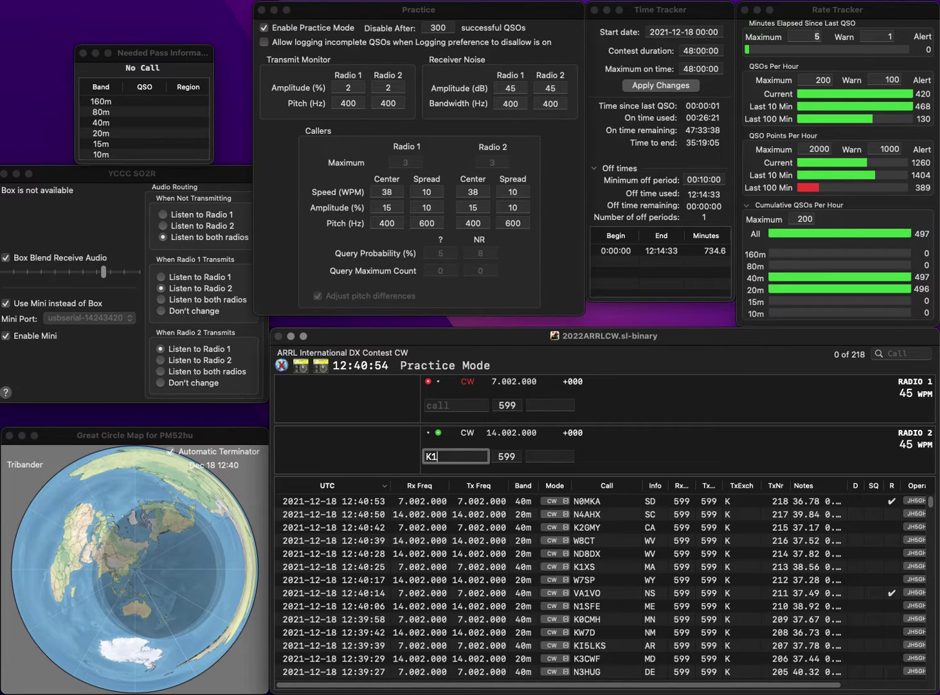
type("OU")
key("Return")
type("VE")
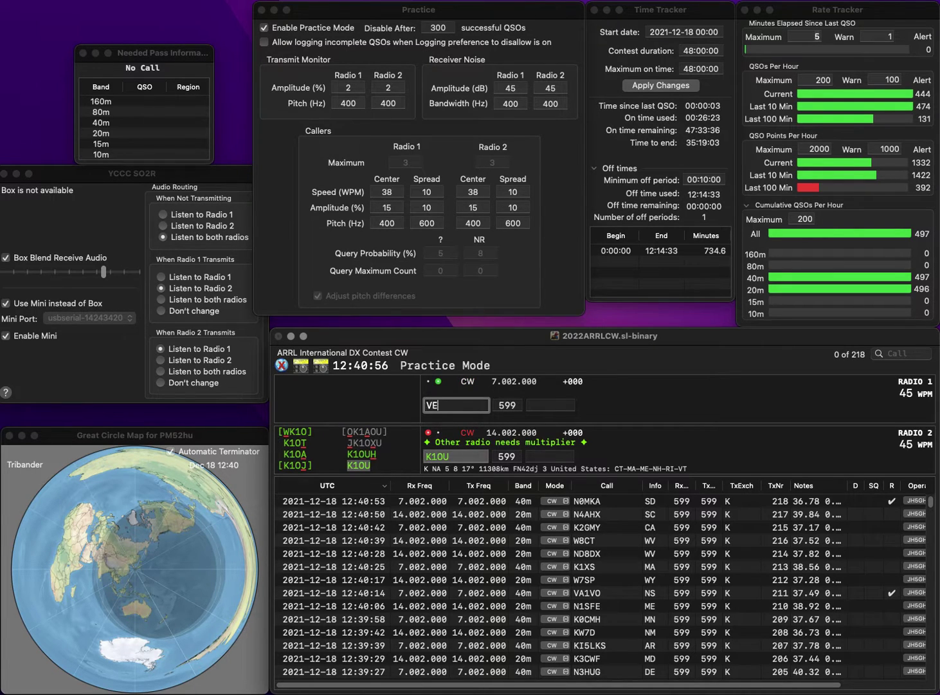
type("9JEF")
key("Return")
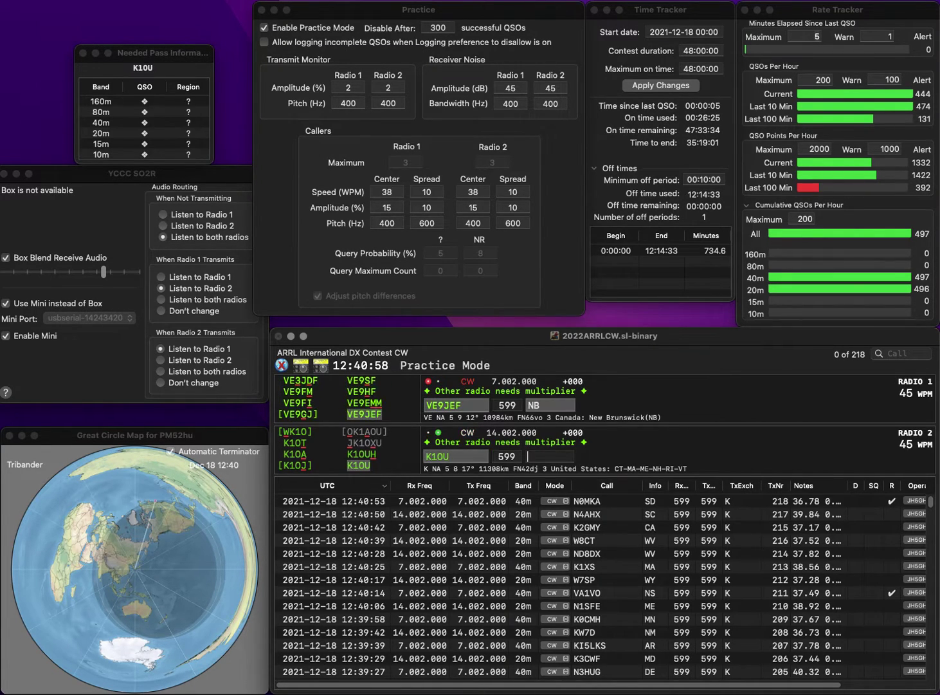
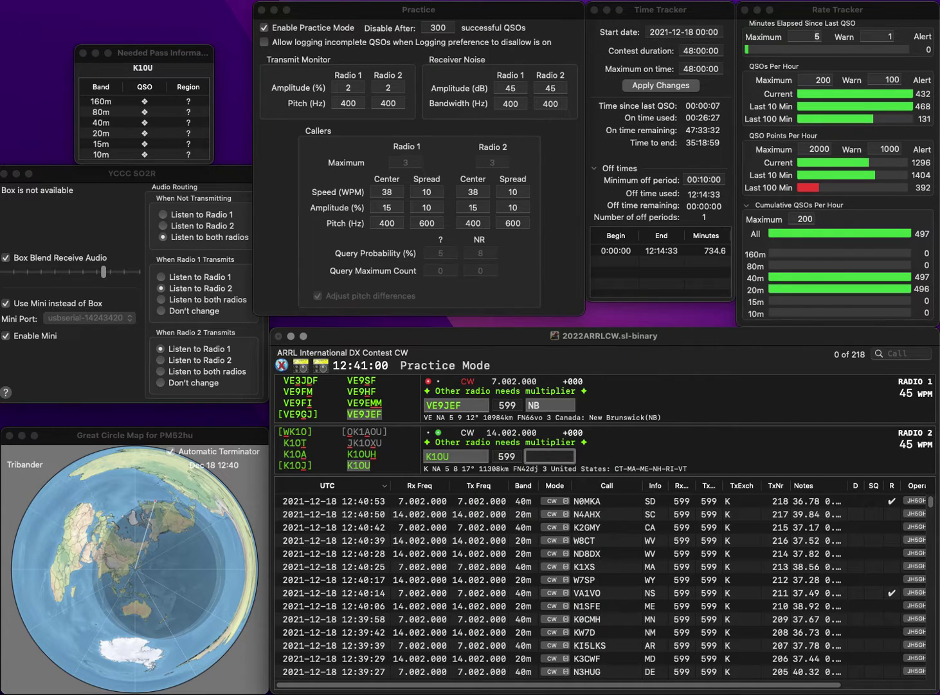
type("RI")
key("Return")
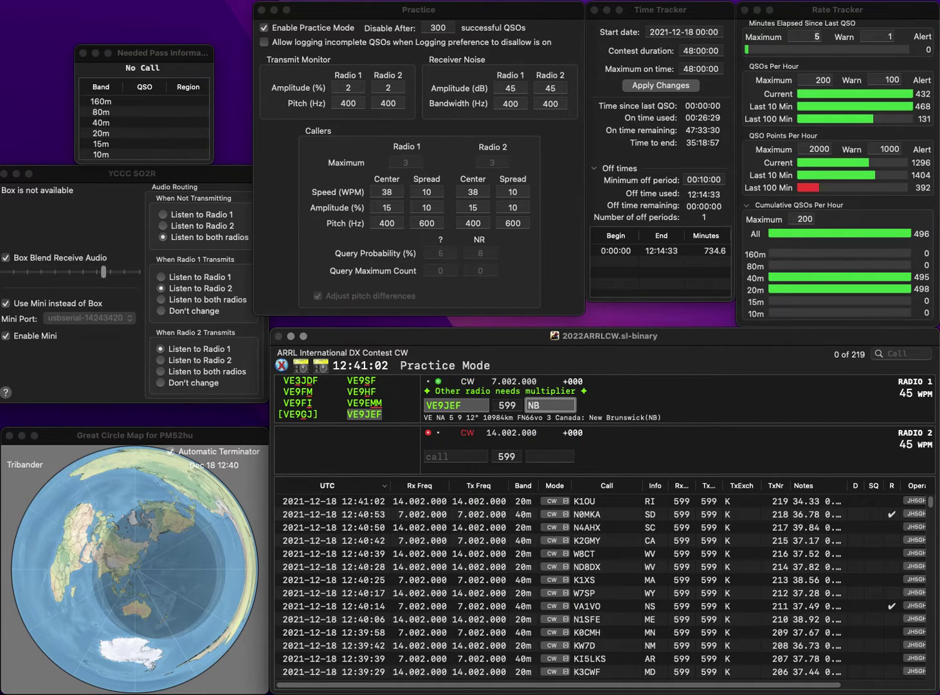
key("Return")
type("N8N")
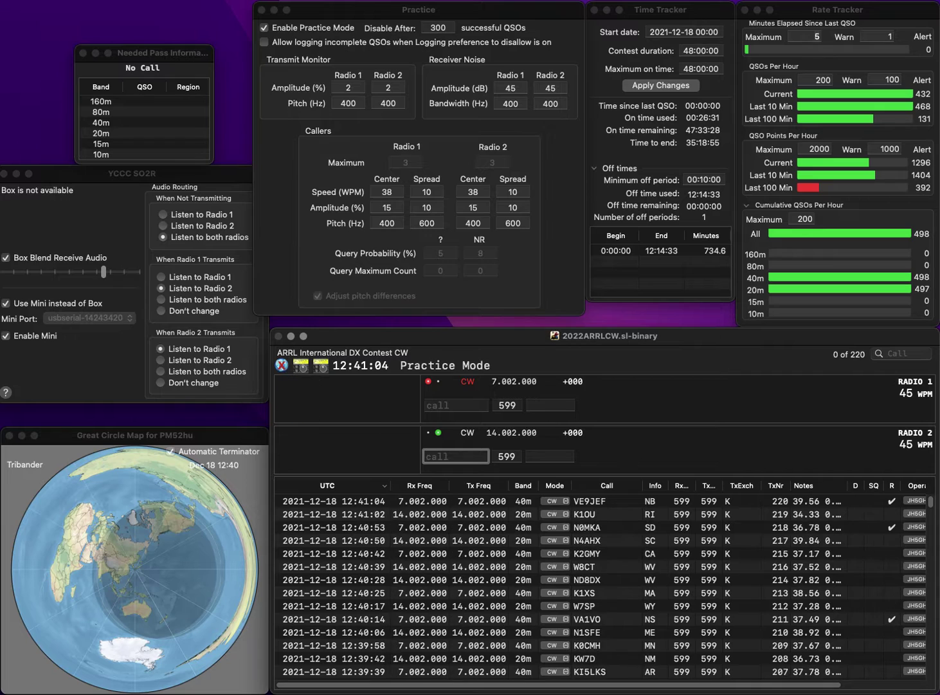
type("YE")
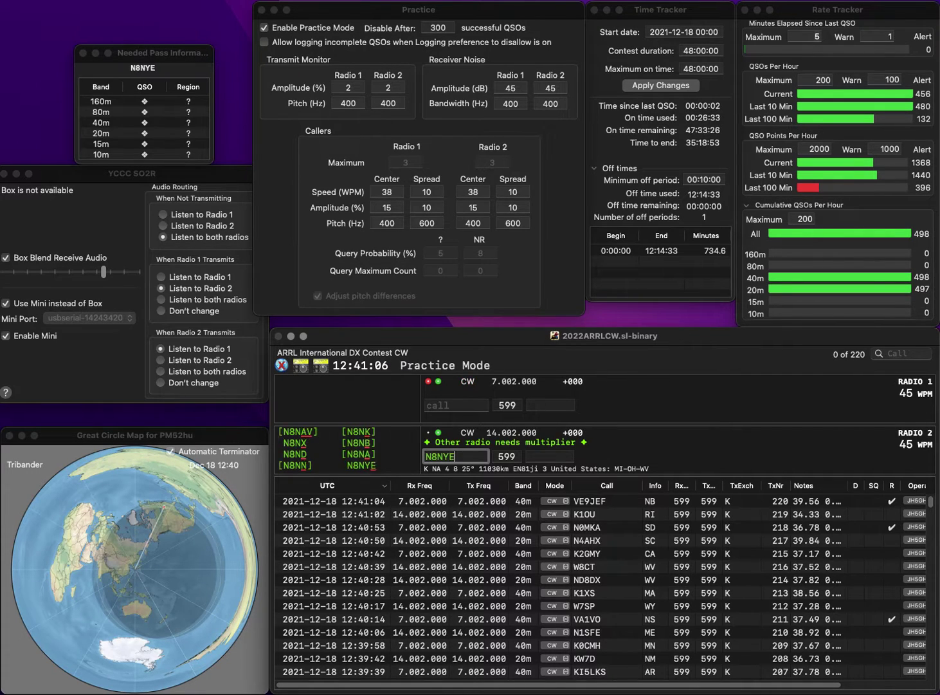
key("Return")
type("N9F")
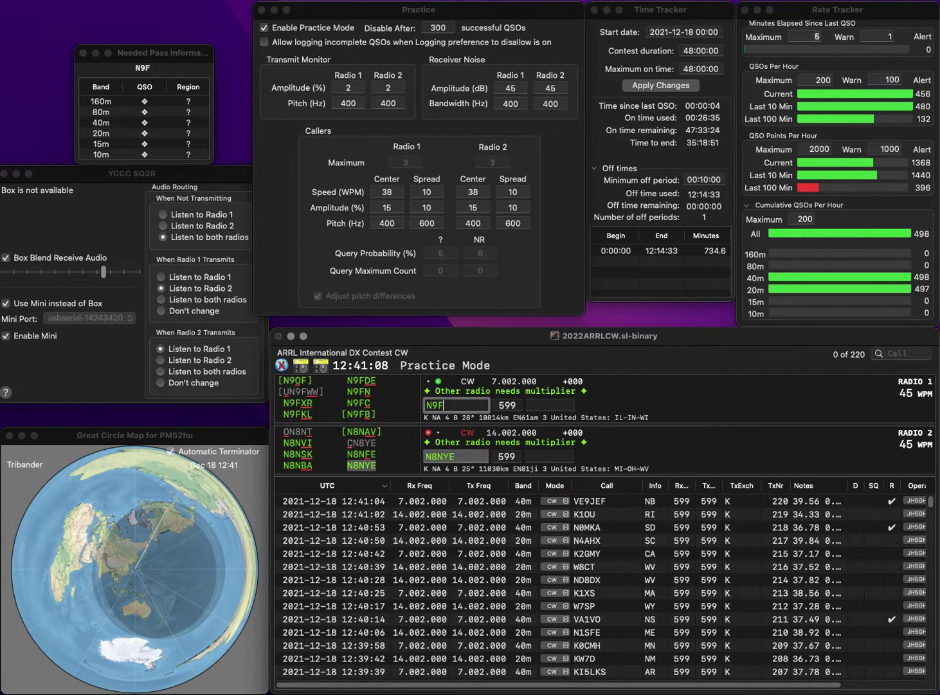
type("QH")
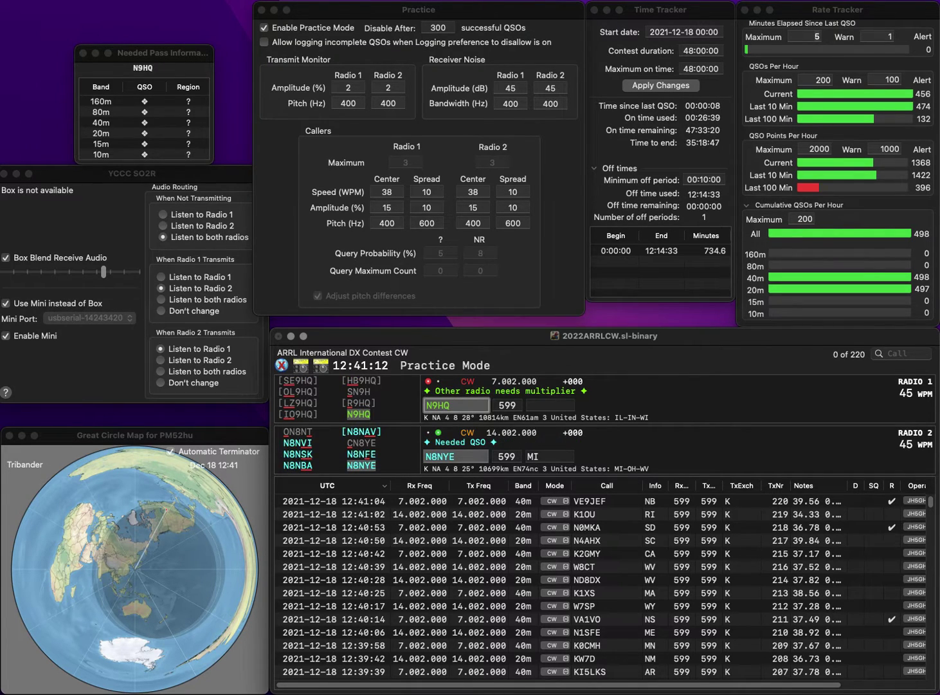
key("Return")
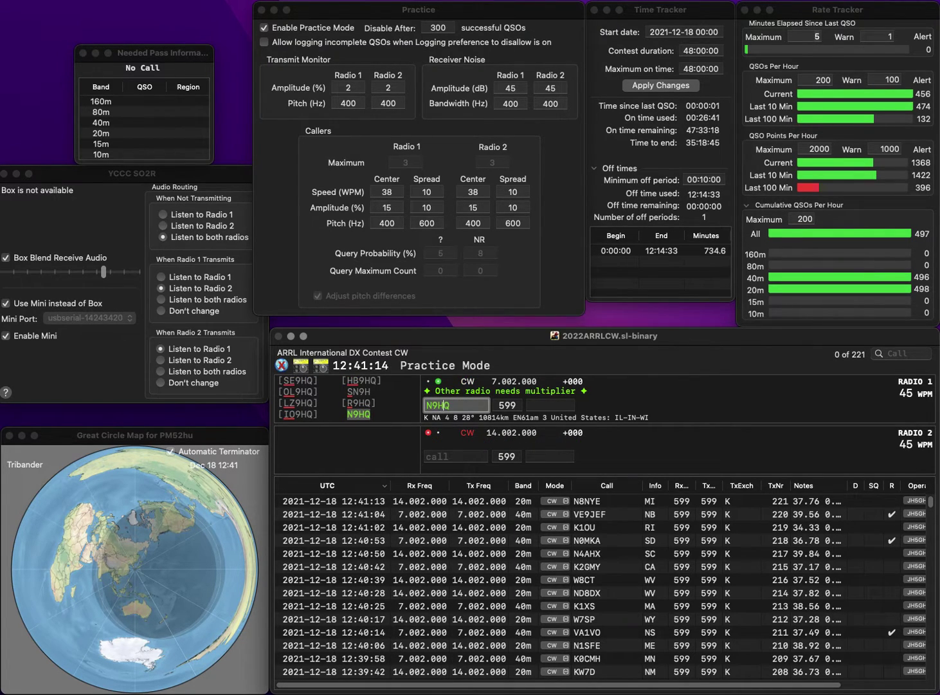
key("Return")
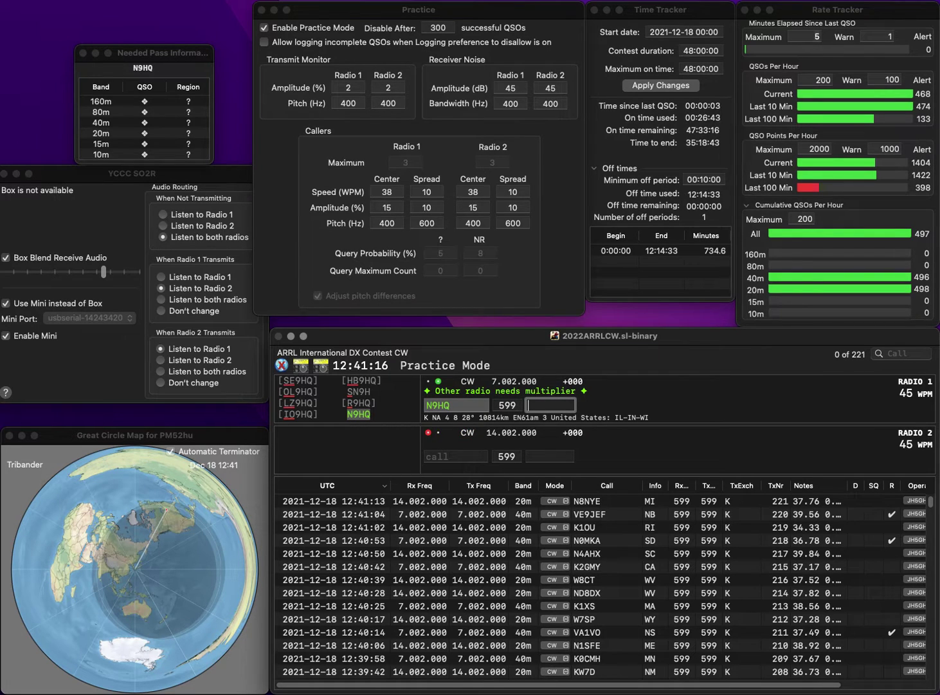
key("Return")
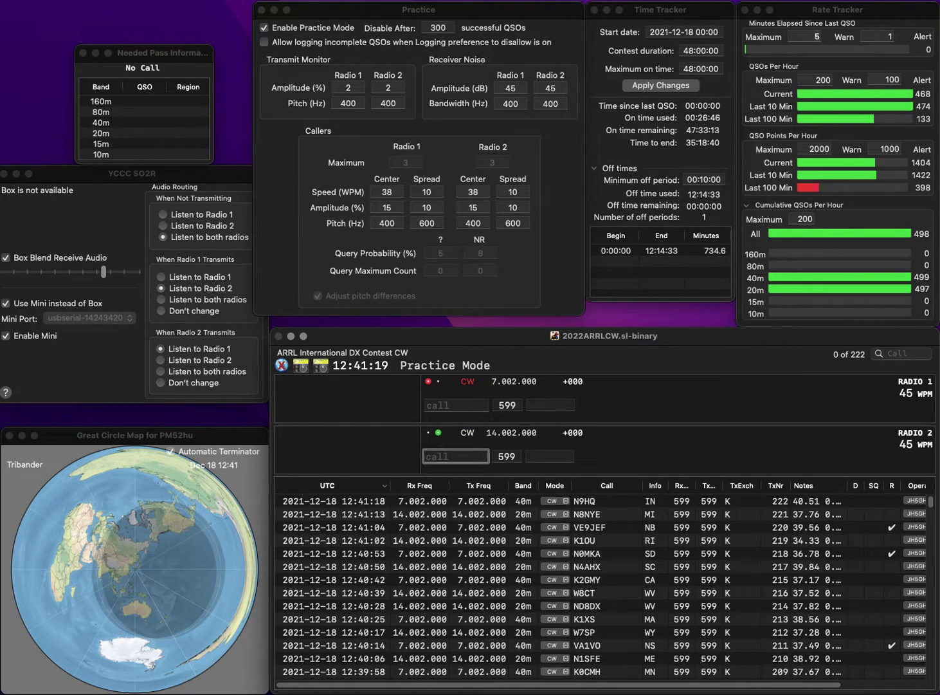
Step: Call K6YOO and KN4UNO, then log K6YOO with exchange CA
type("YOO")
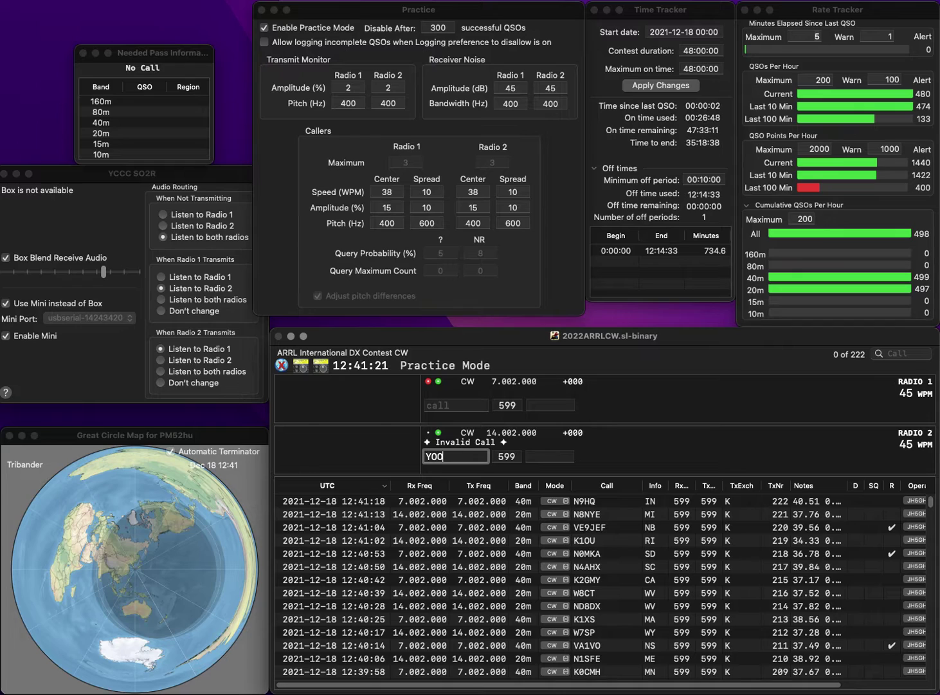
key("Left")
key("Left")
key("Left")
type("K6")
key("Return")
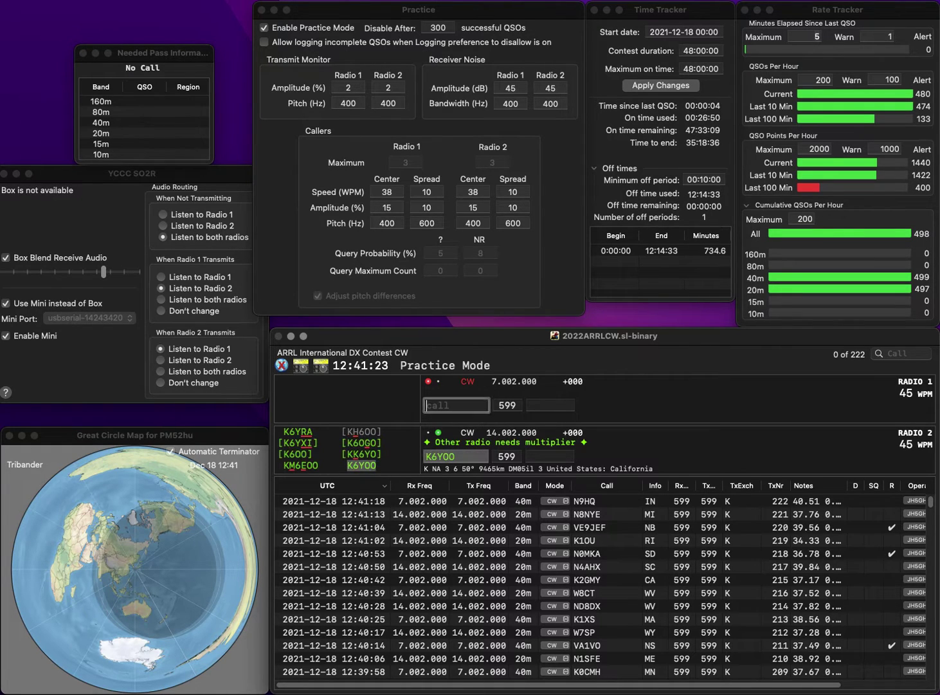
type("NKN4UNO")
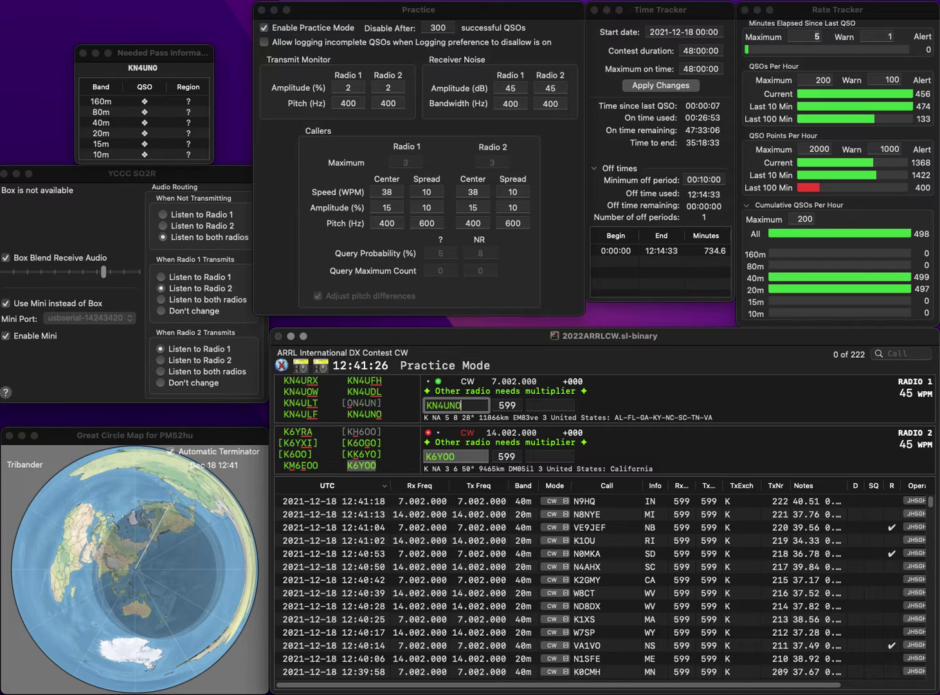
key("Return")
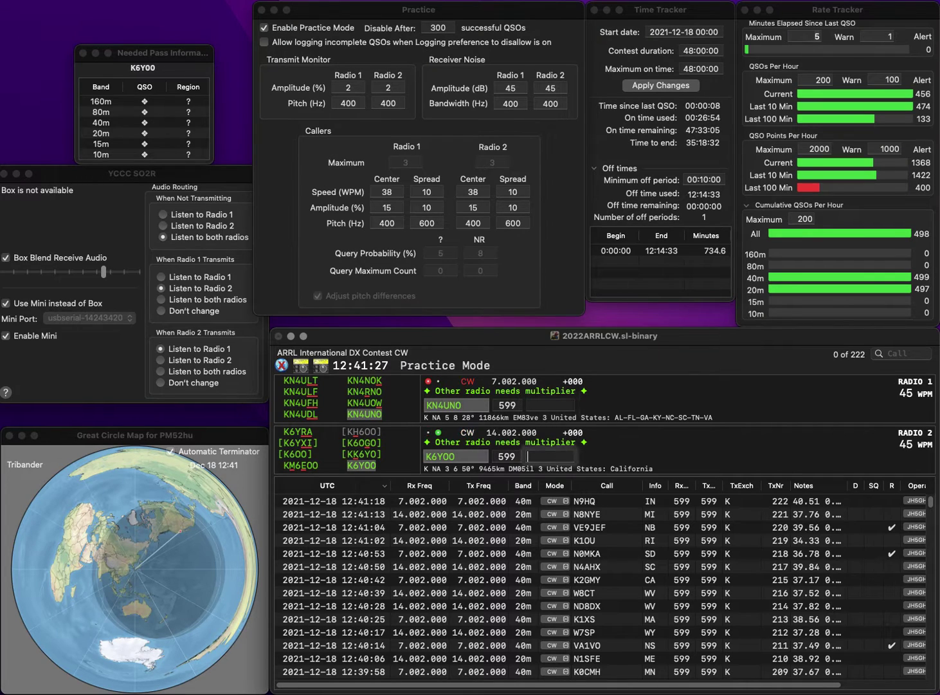
type("CA")
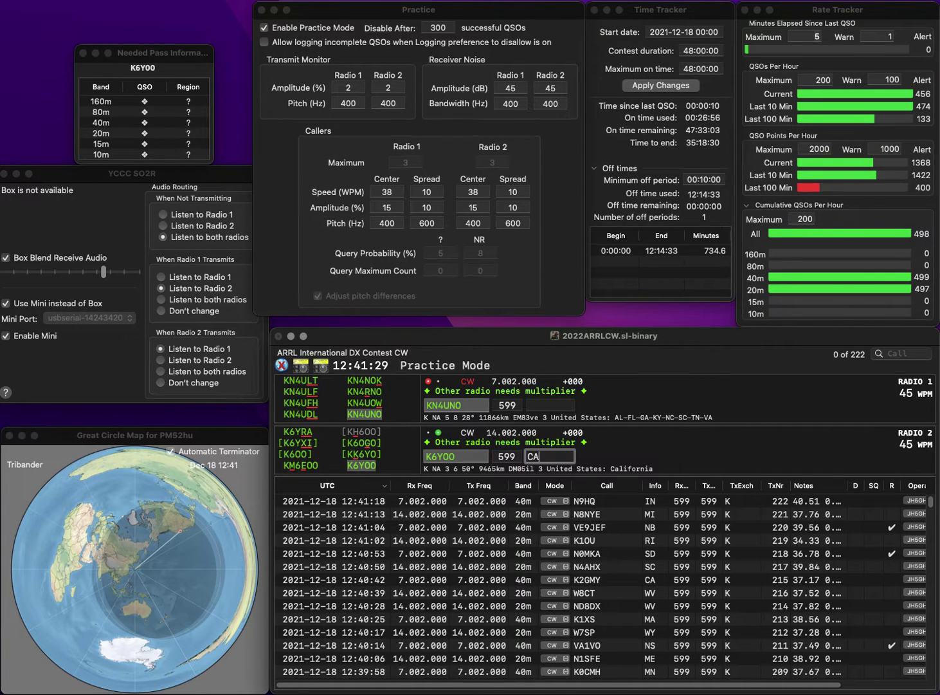
key("Return")
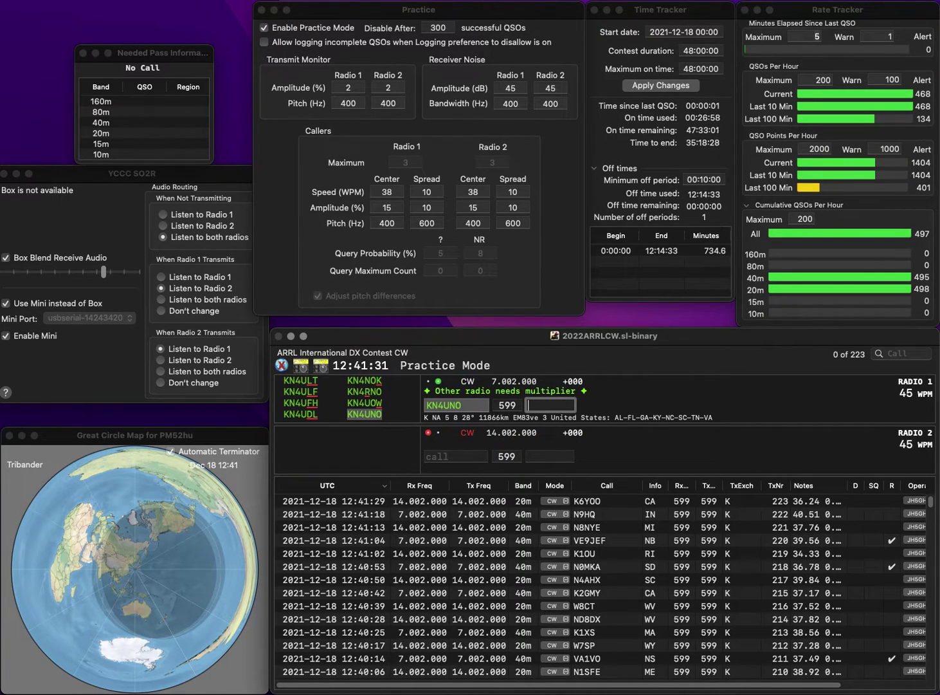
type("AL")
key("Return")
type("W")
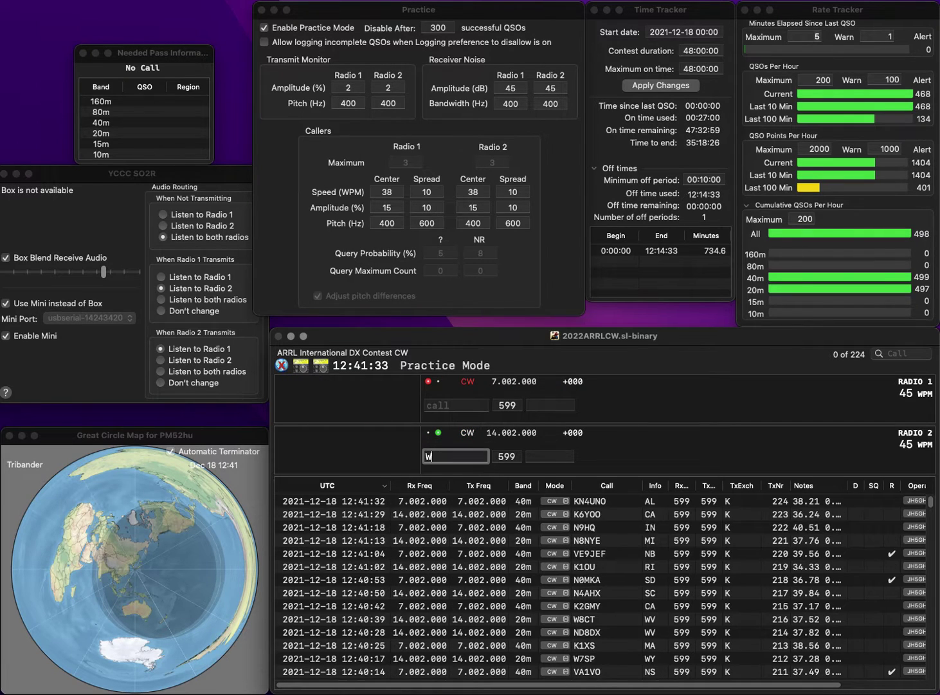
type("8AST")
key("Return")
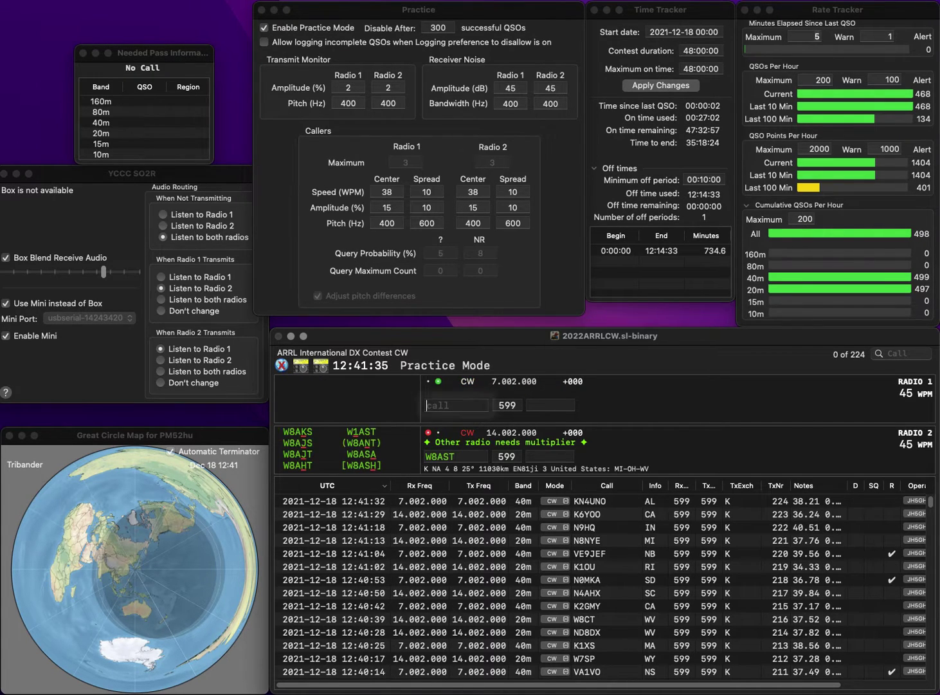
type("NS6W")
key("Return")
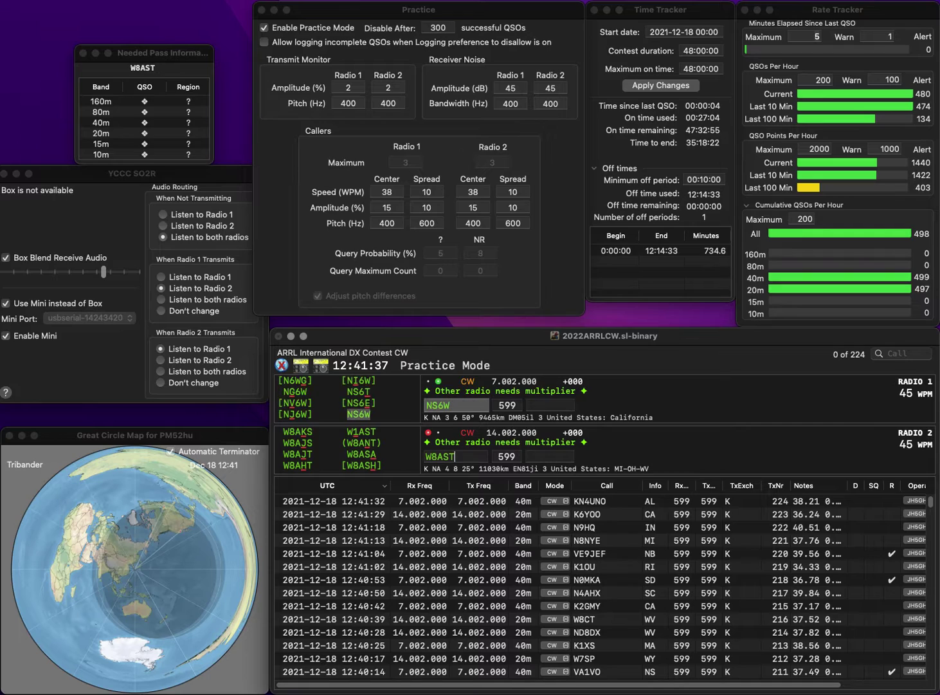
type("H")
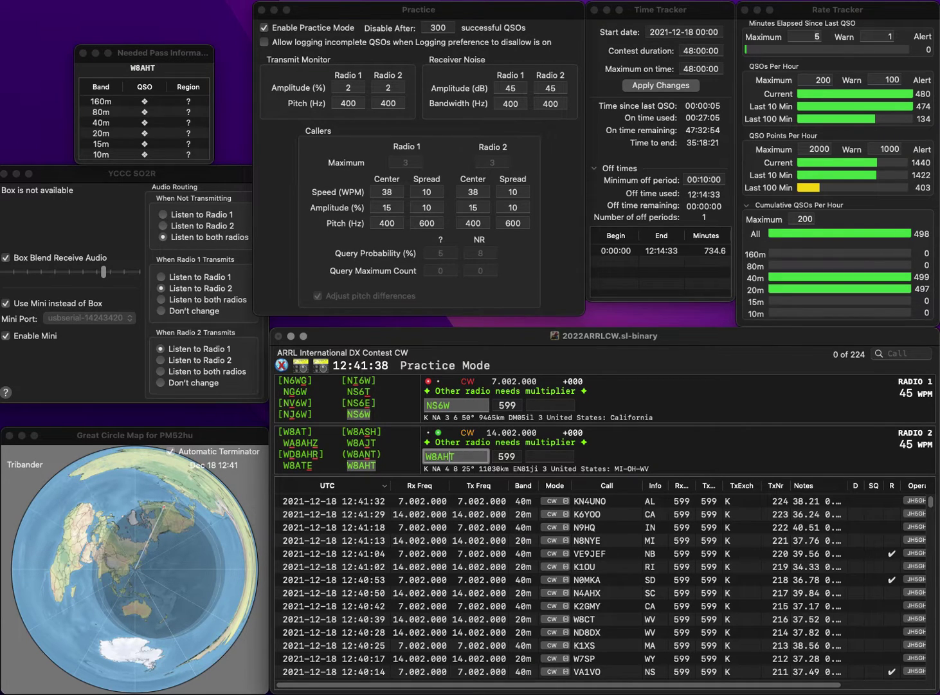
key("Return")
key("space")
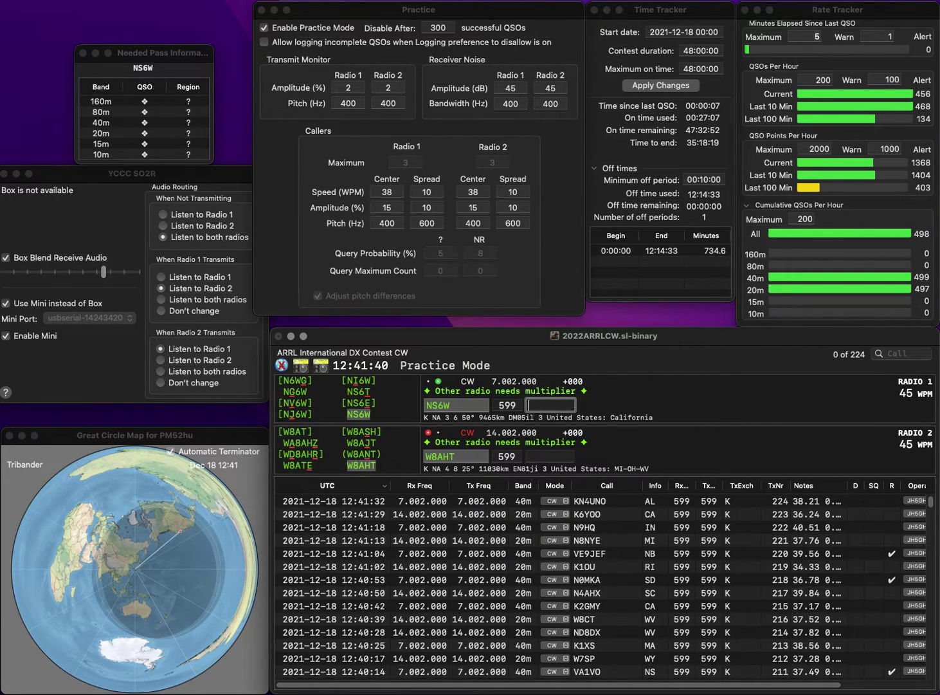
type("CA")
key("Return")
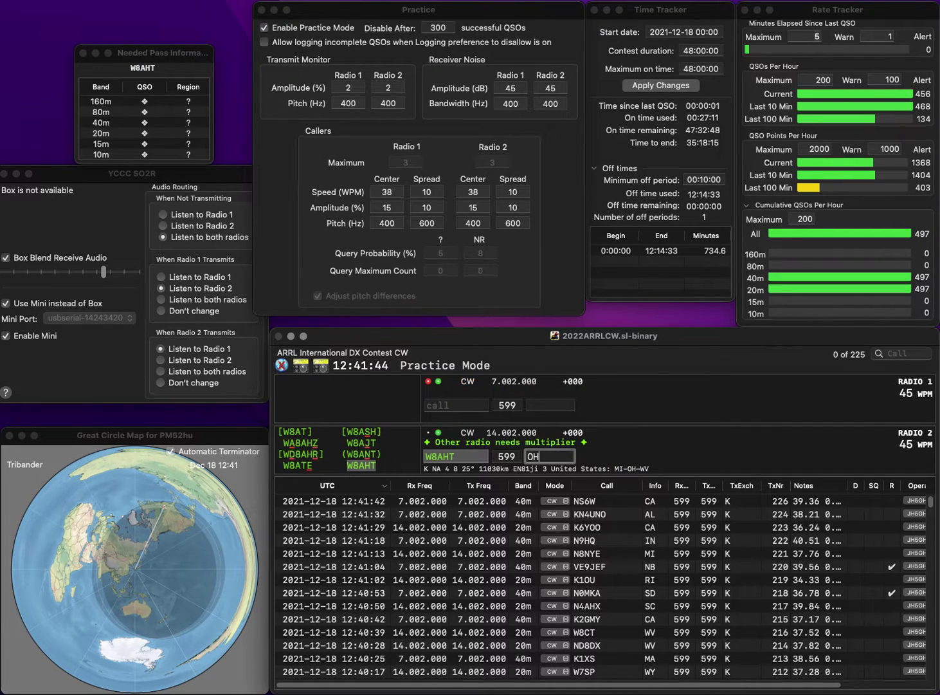
key("Return")
type("N4KXO")
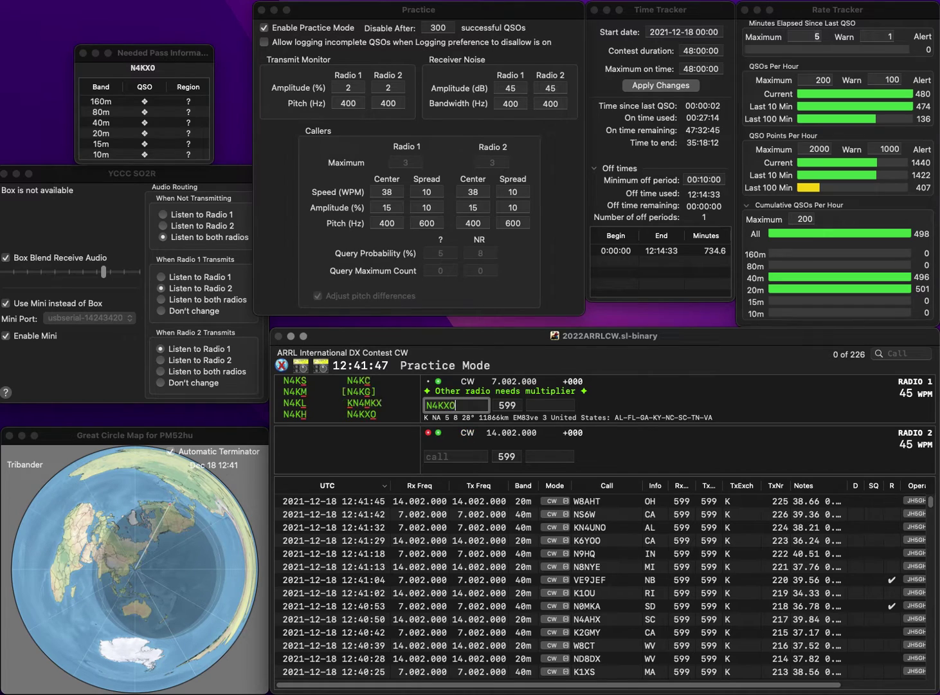
key("Return")
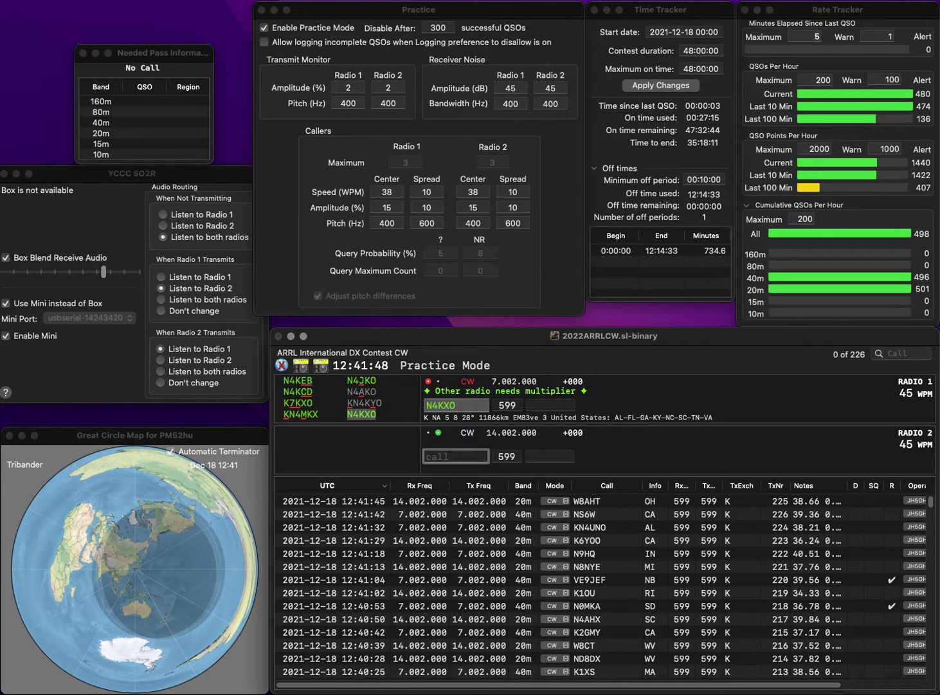
type("7AU")
key("BackSpace")
type("V")
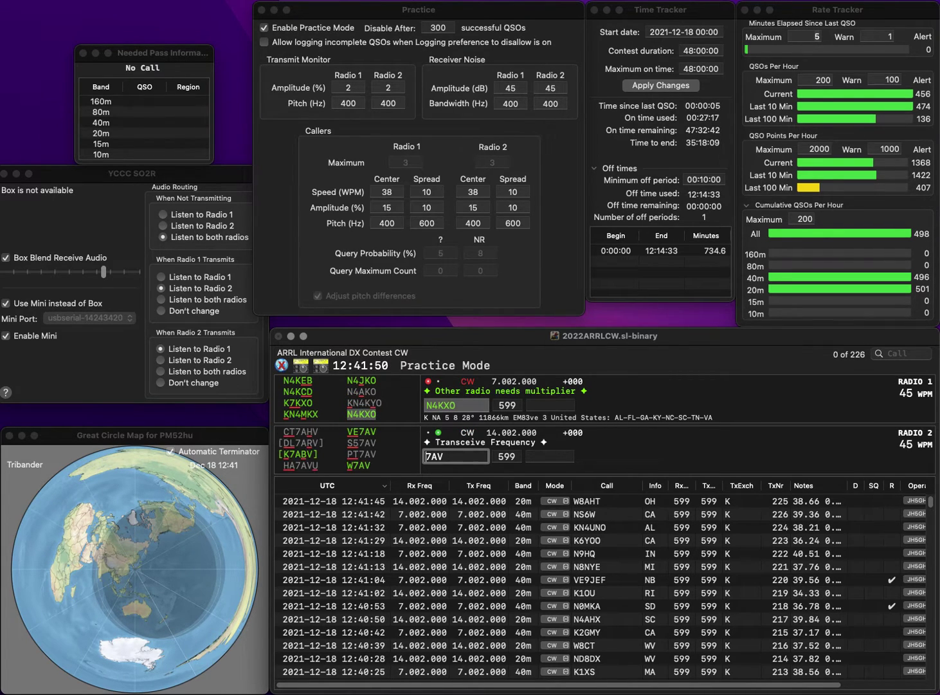
key("Return")
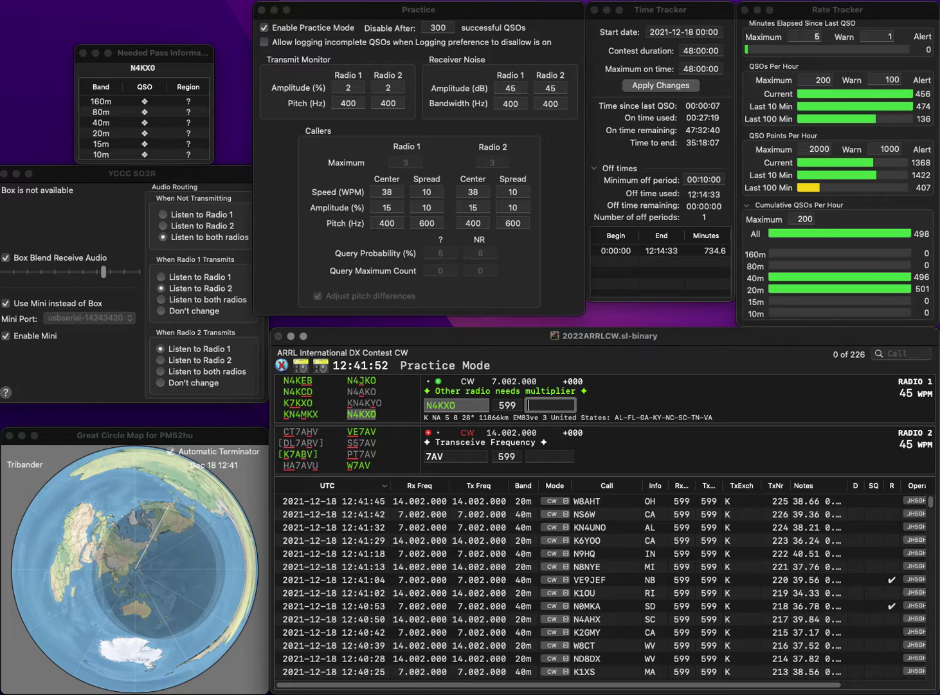
type("FL")
key("Return")
Step: Complete VE7AV with exchange BC while starting a KE0 call on the other radio
type("VE")
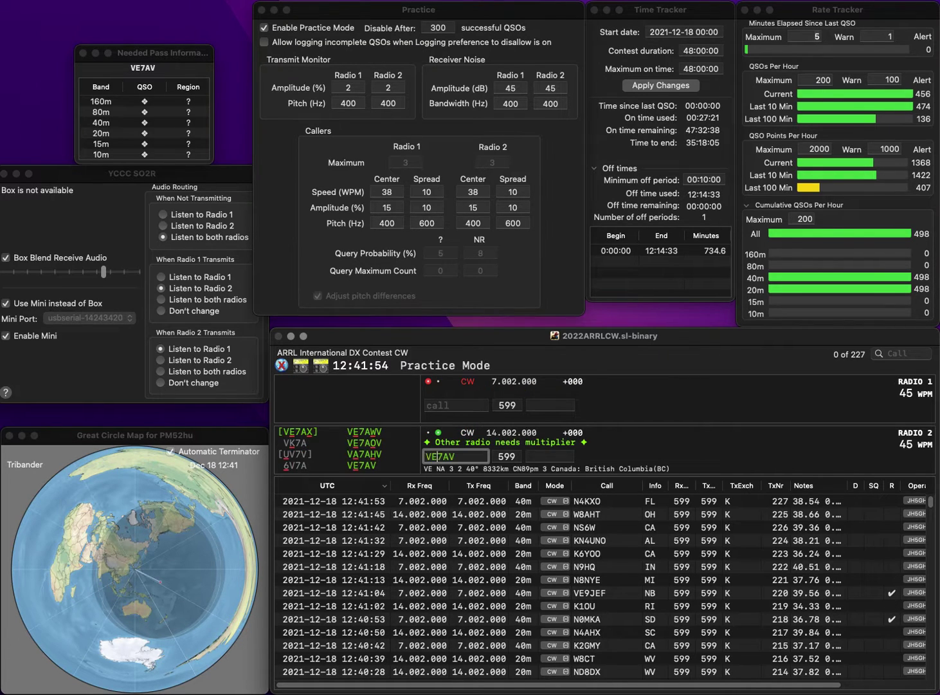
key("Return")
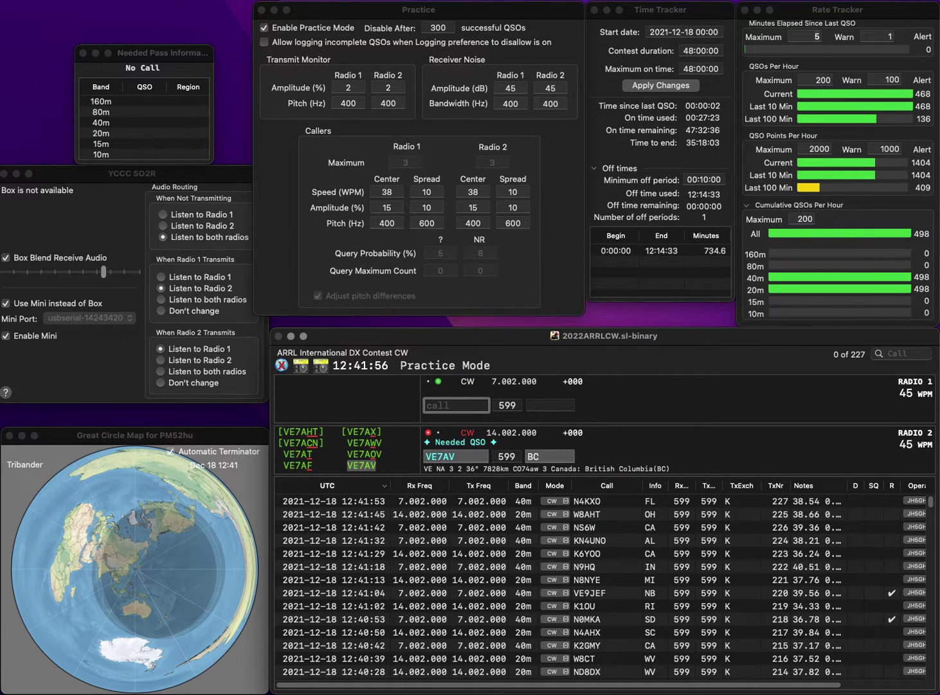
type("KE0")
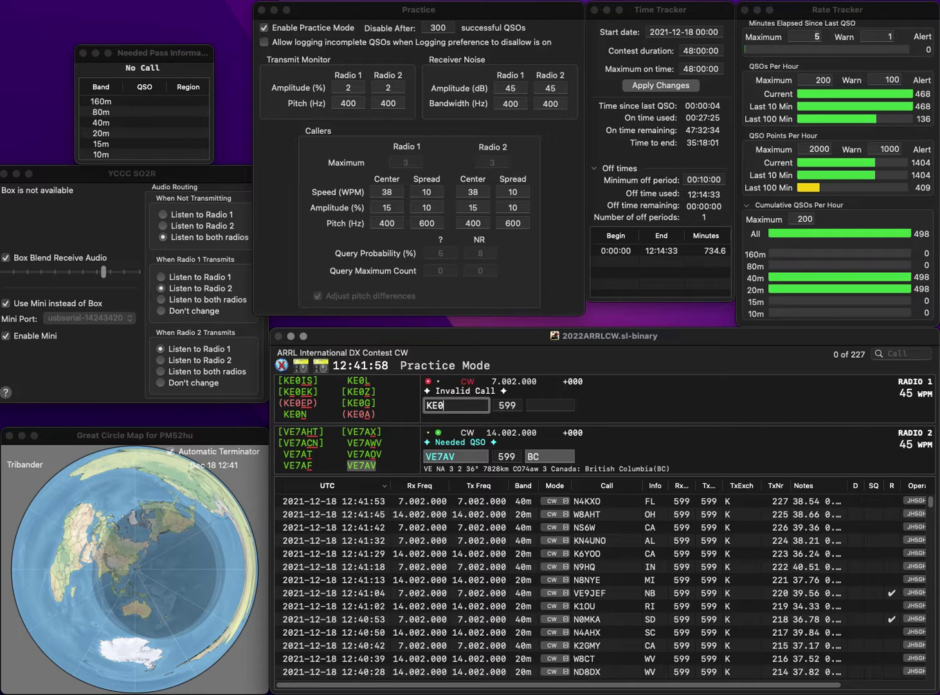
key("Down")
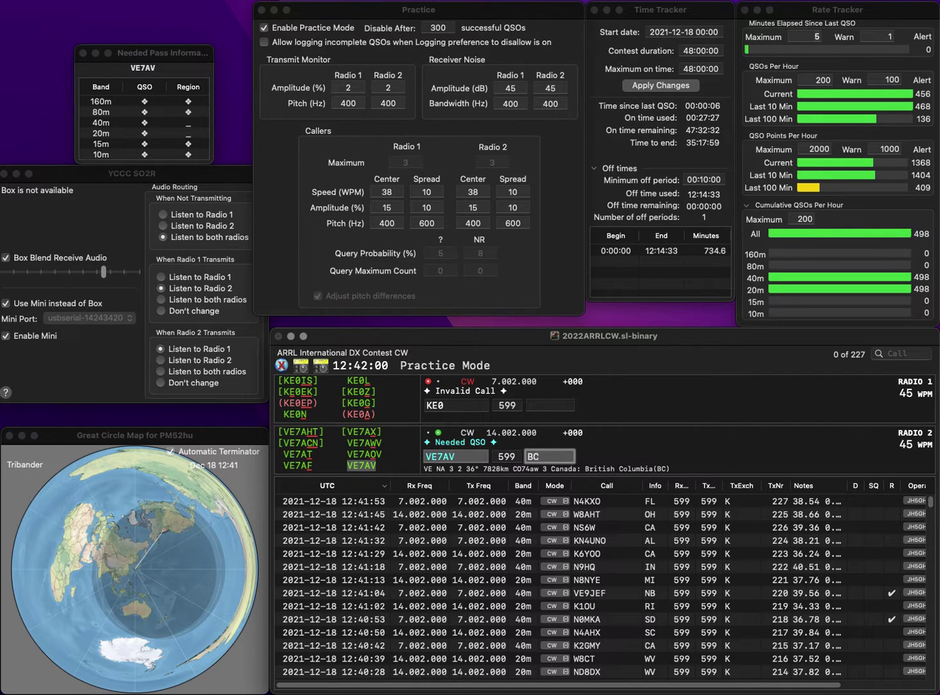
key("Return")
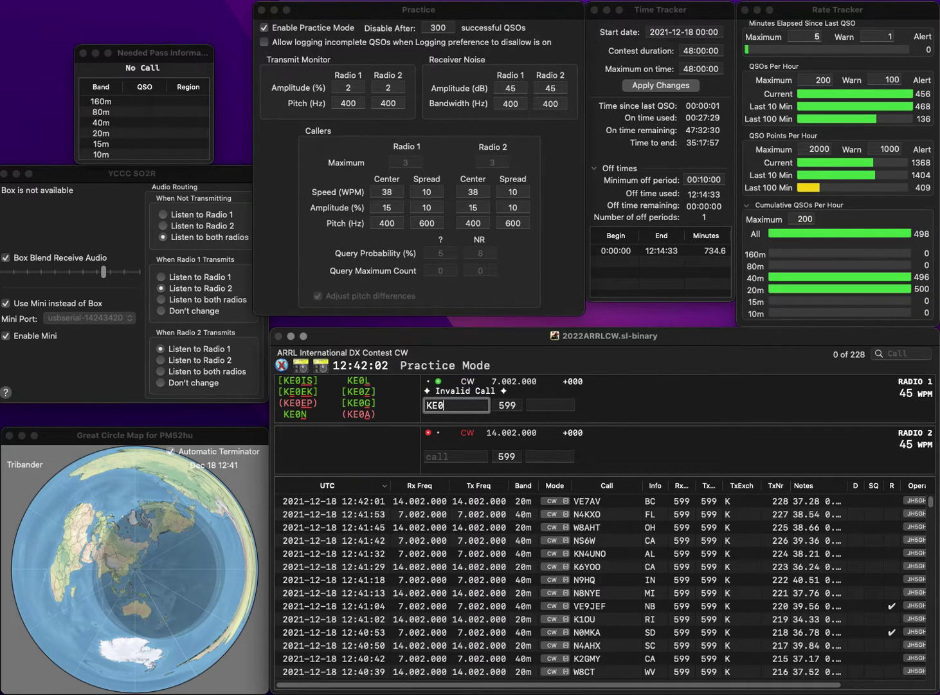
Step: Work KE0HEW on radio 1 and call KK4NO on radio 2, logging KE0HEW
type("HEW")
key("Return")
type("K")
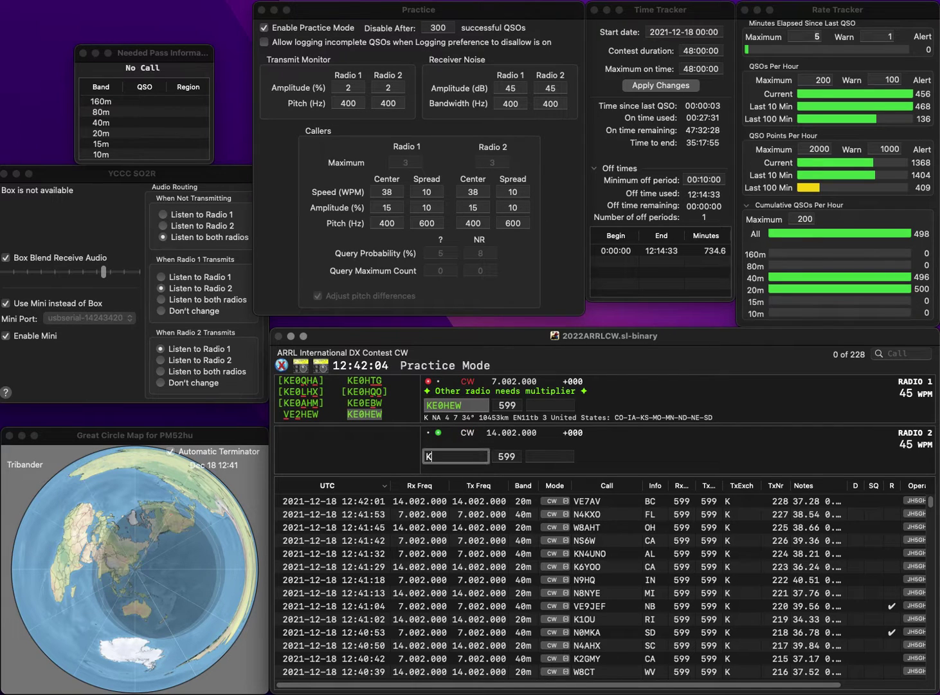
type("K4NO")
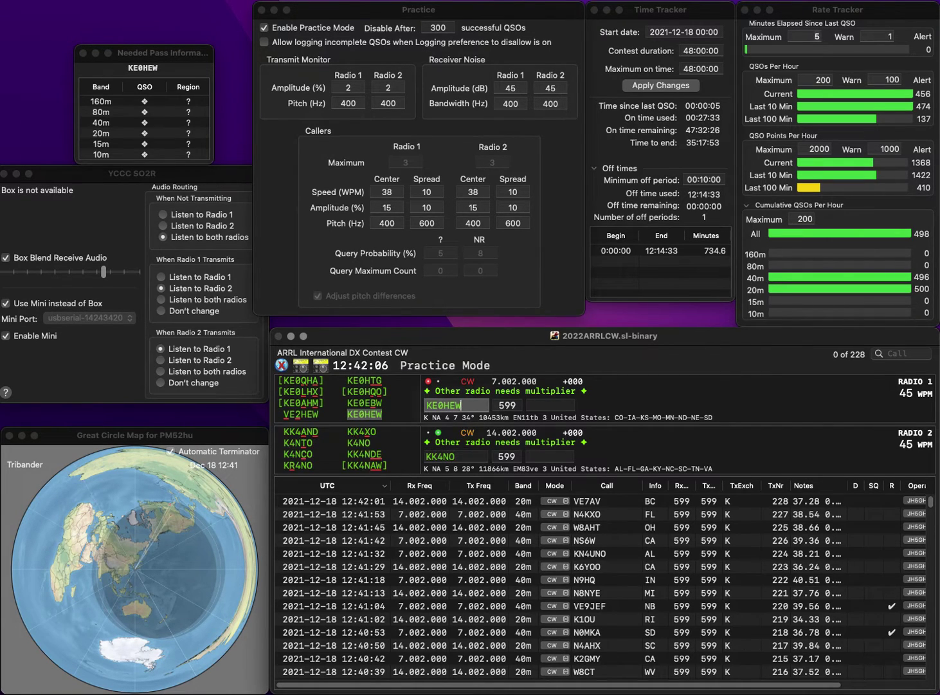
key("Return")
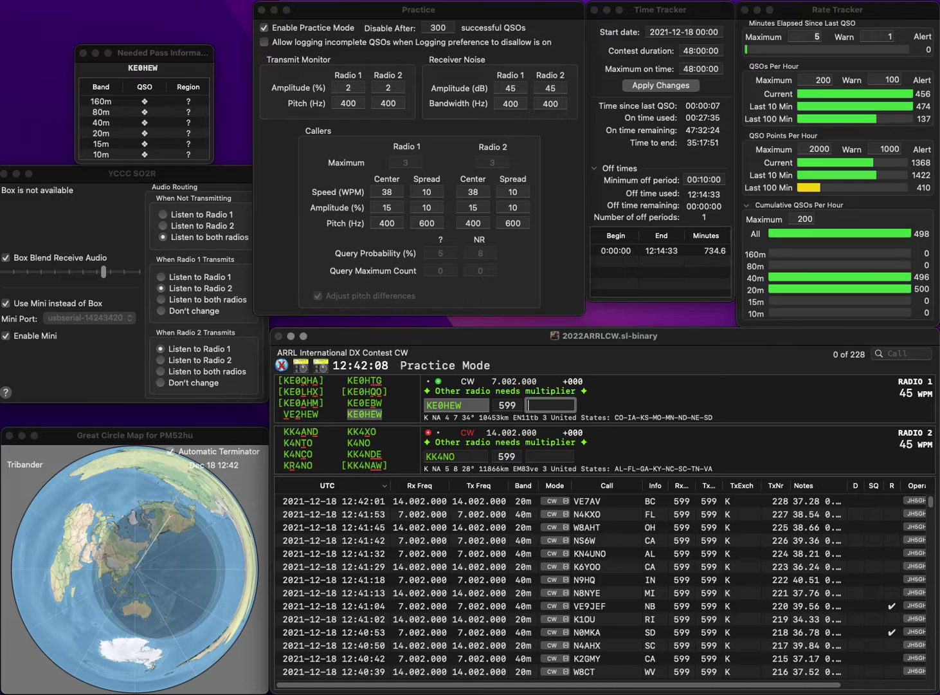
key("Return")
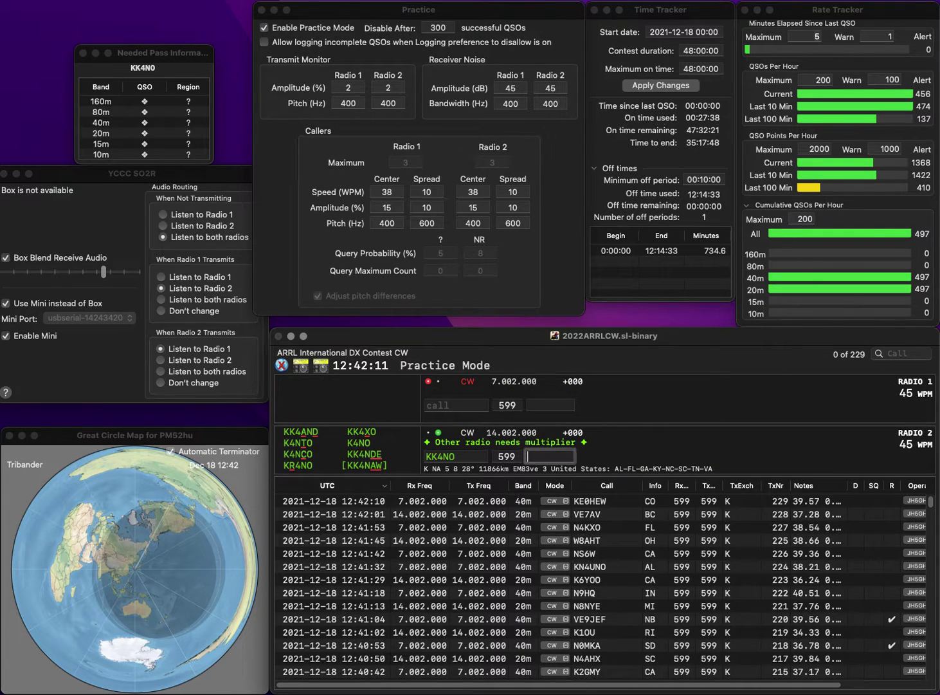
key("Right")
key("Right")
key("BackSpace")
type("5")
key("Return")
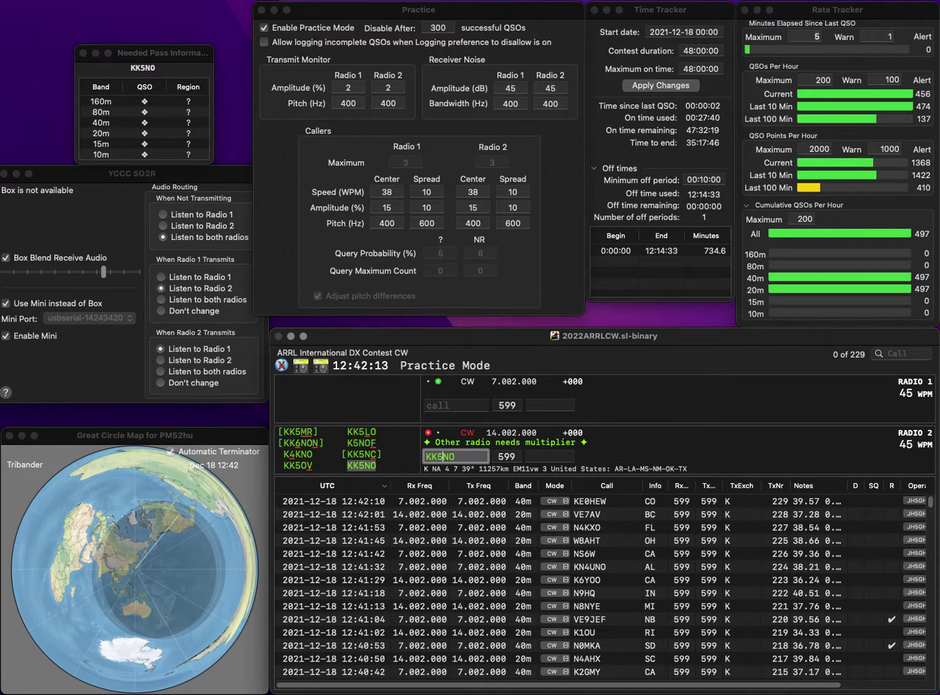
type("WX4G")
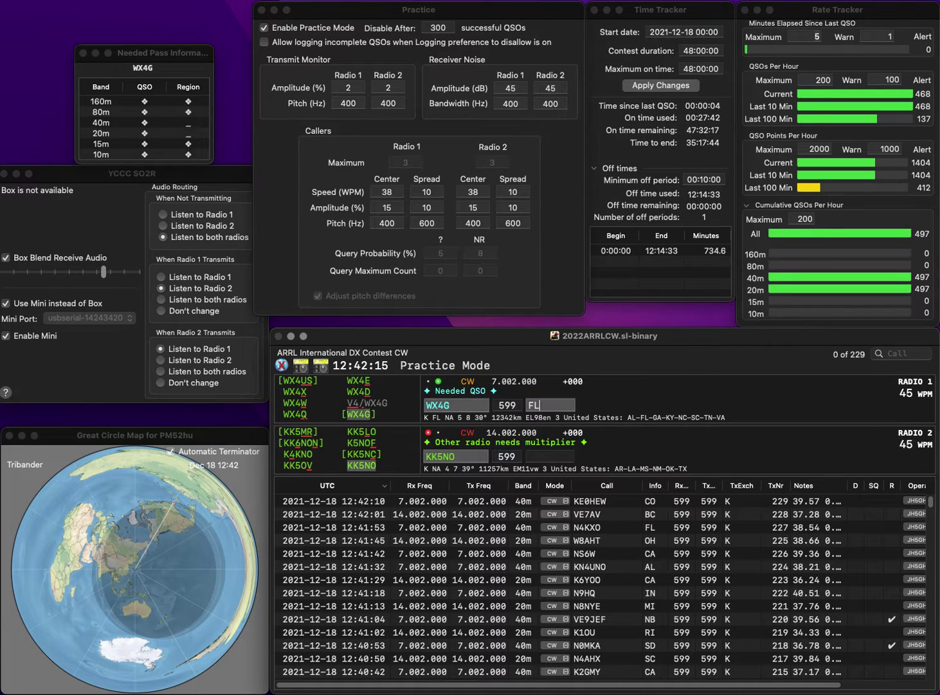
key("Return")
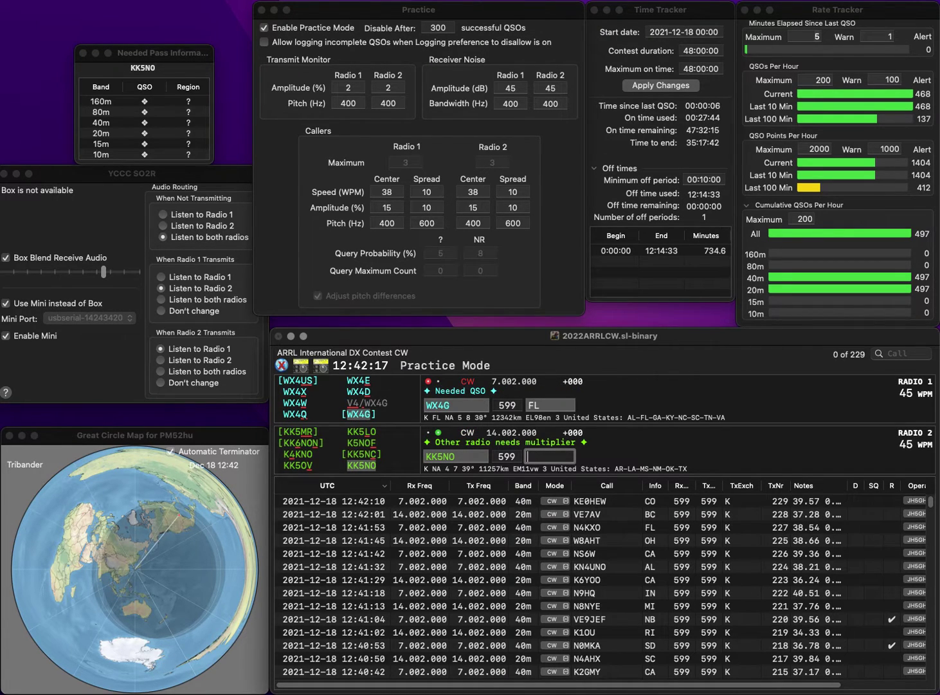
type("TX")
key("Return")
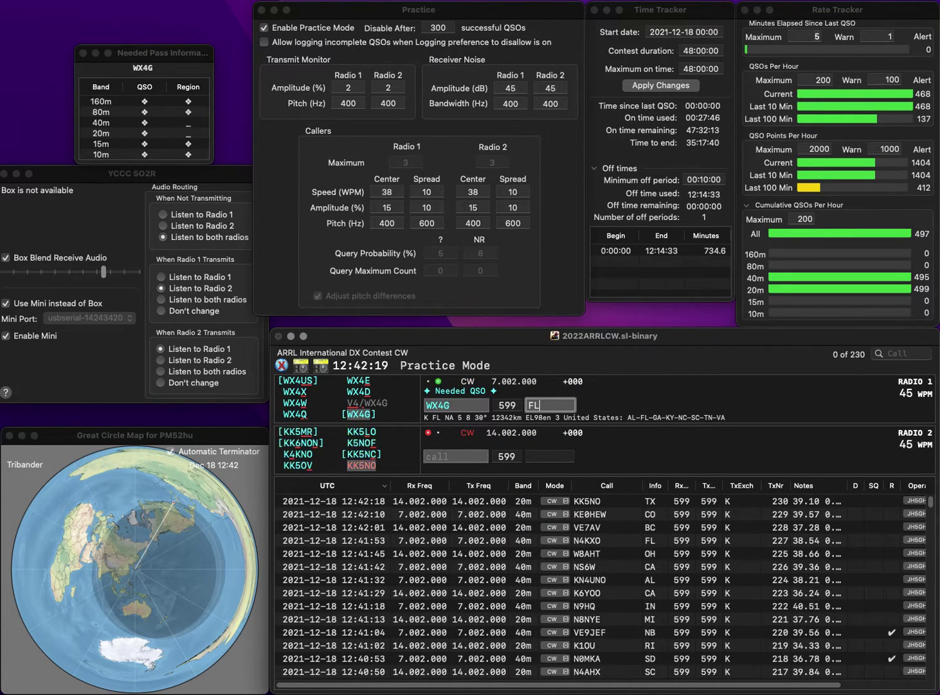
key("Return")
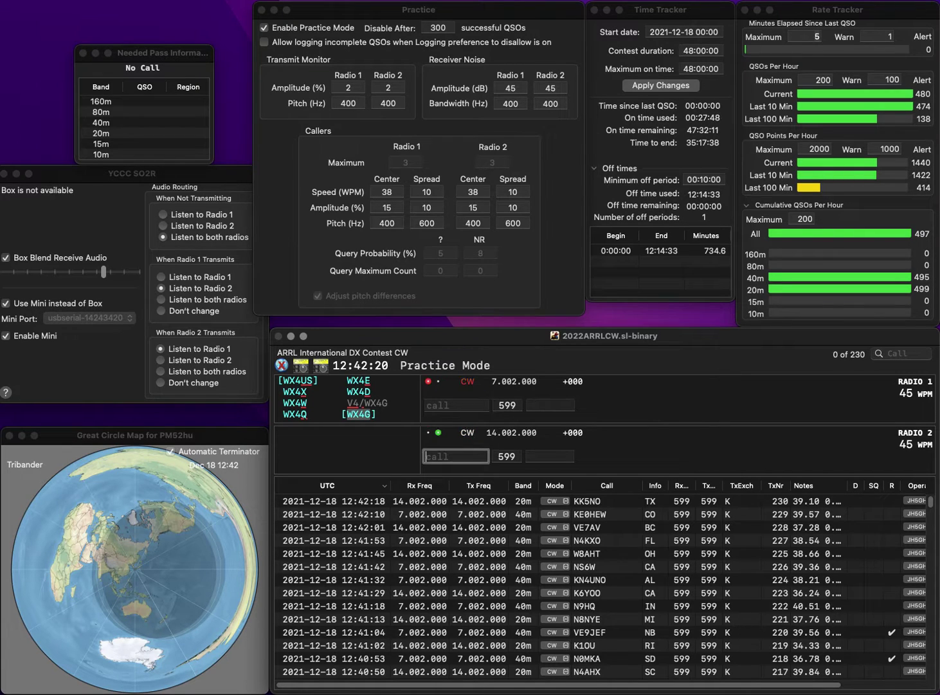
Step: Work K3BLN and WA3GGM, logging exchanges MD and PA
type("K3BLN")
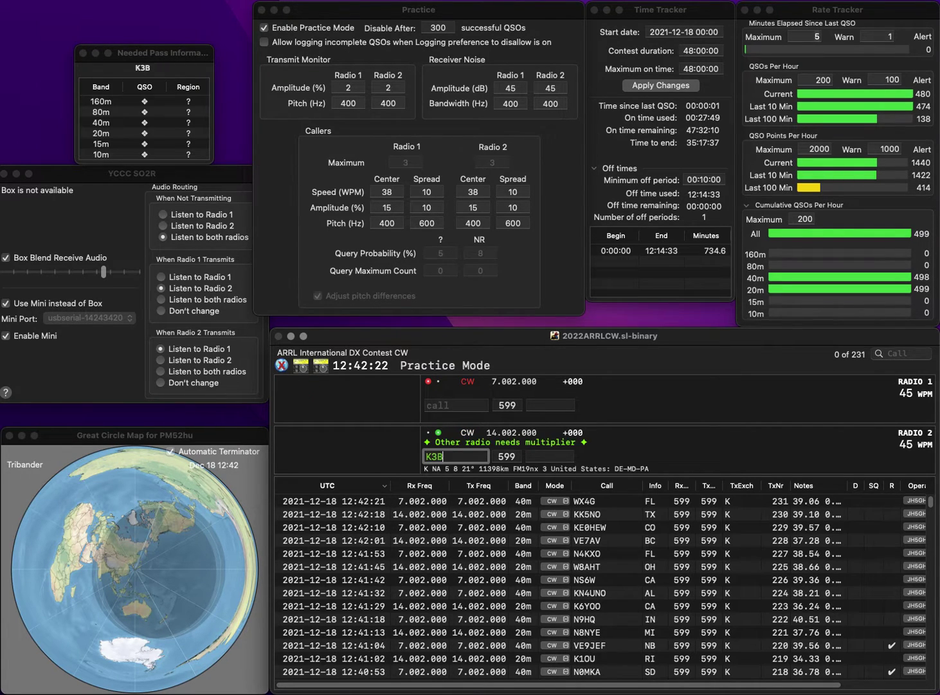
key("Return")
type("W")
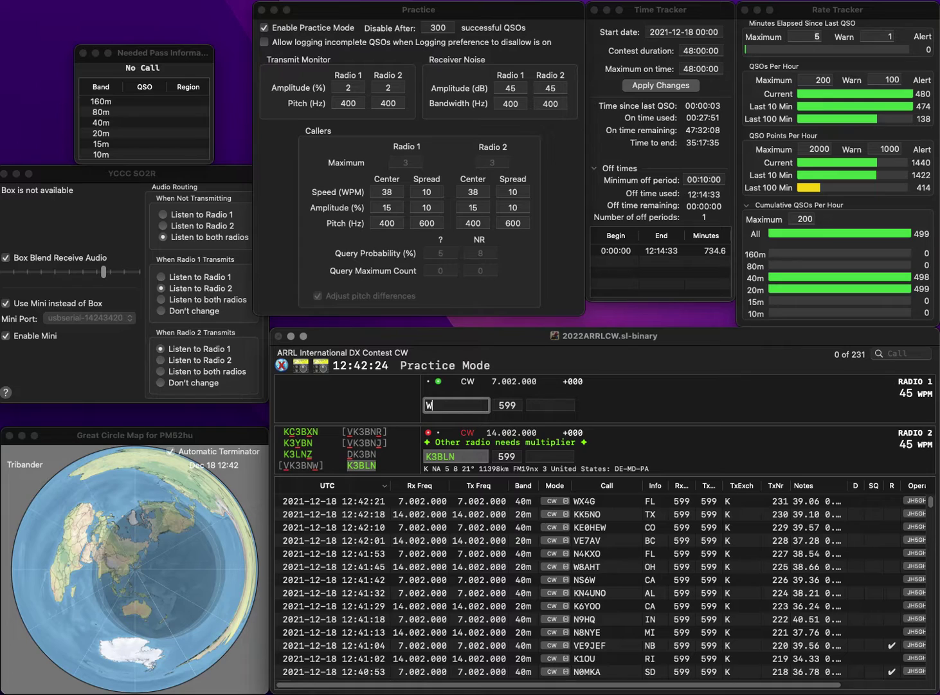
type("A3GGM")
key("Return")
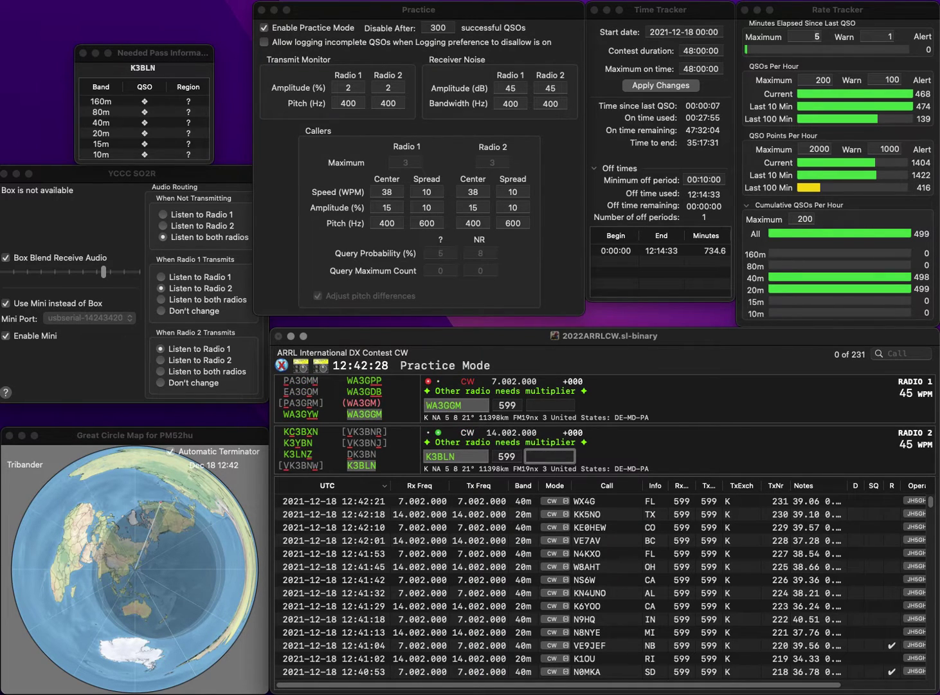
type("MD")
key("Return")
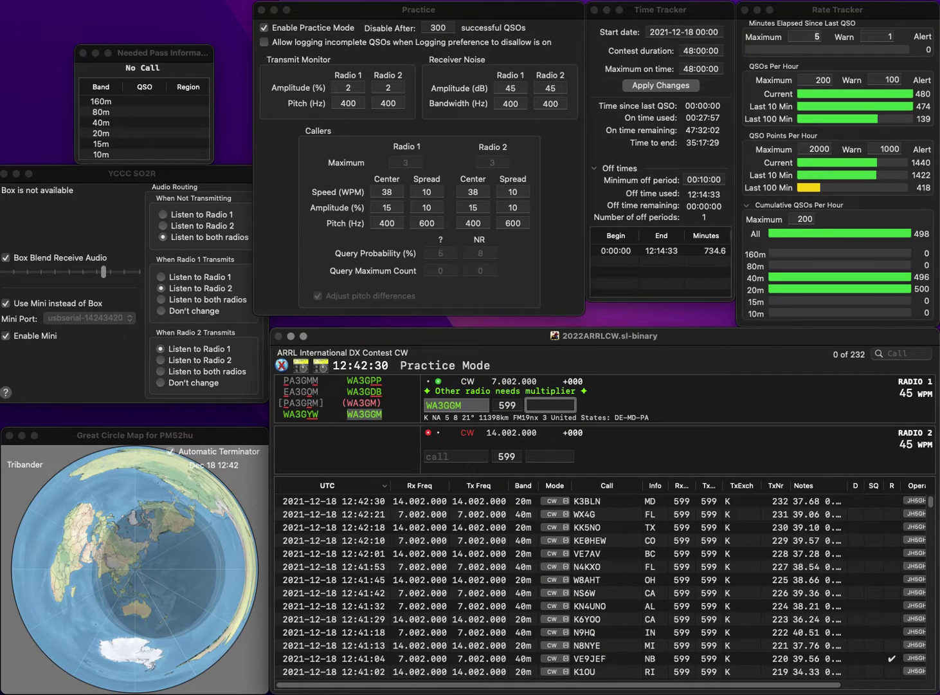
type("PA")
key("Return")
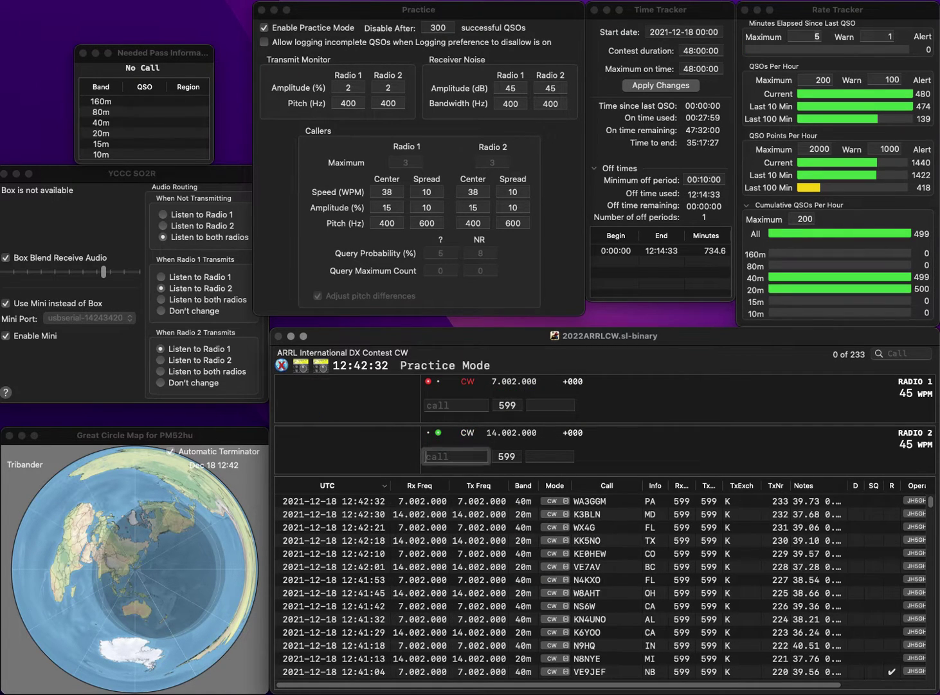
Step: Work VA7LDT on radio 2 and log it with exchange BC
type("VA7LDT")
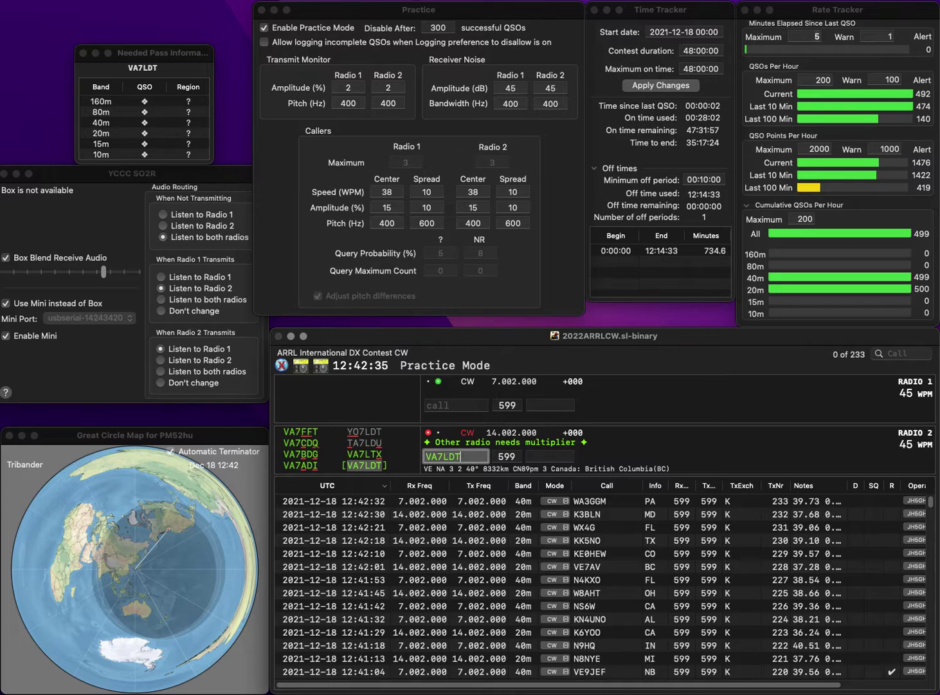
key("Return")
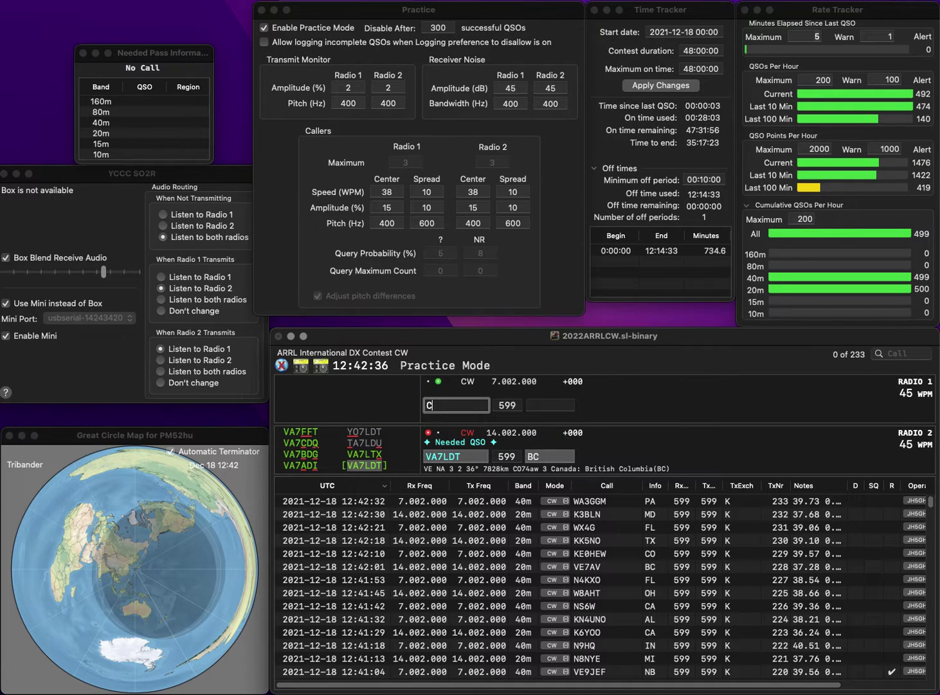
key("Tab")
key("space")
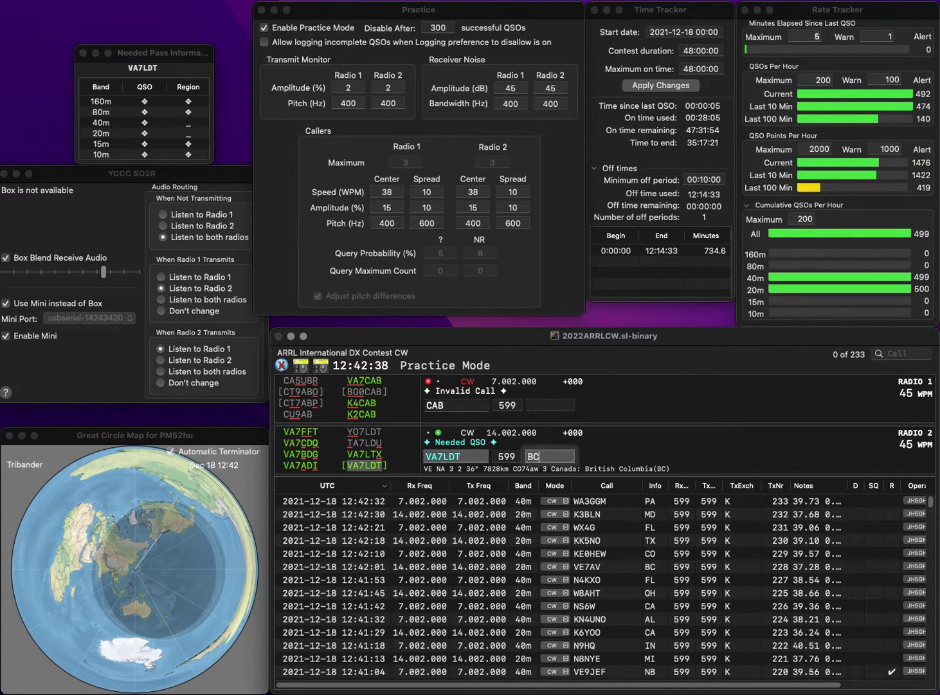
key("Return")
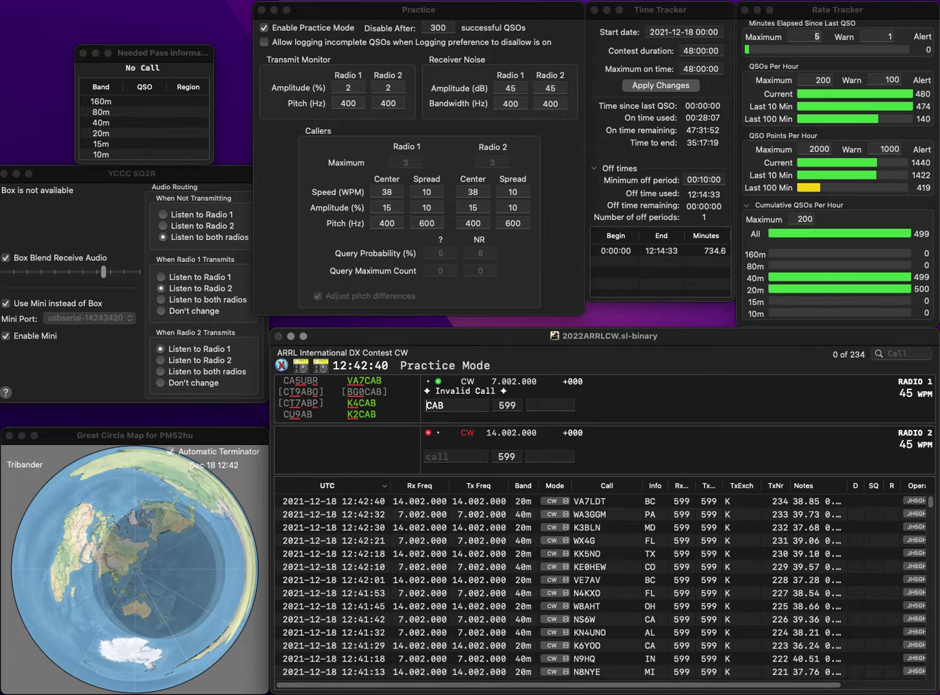
type("K4")
key("Return")
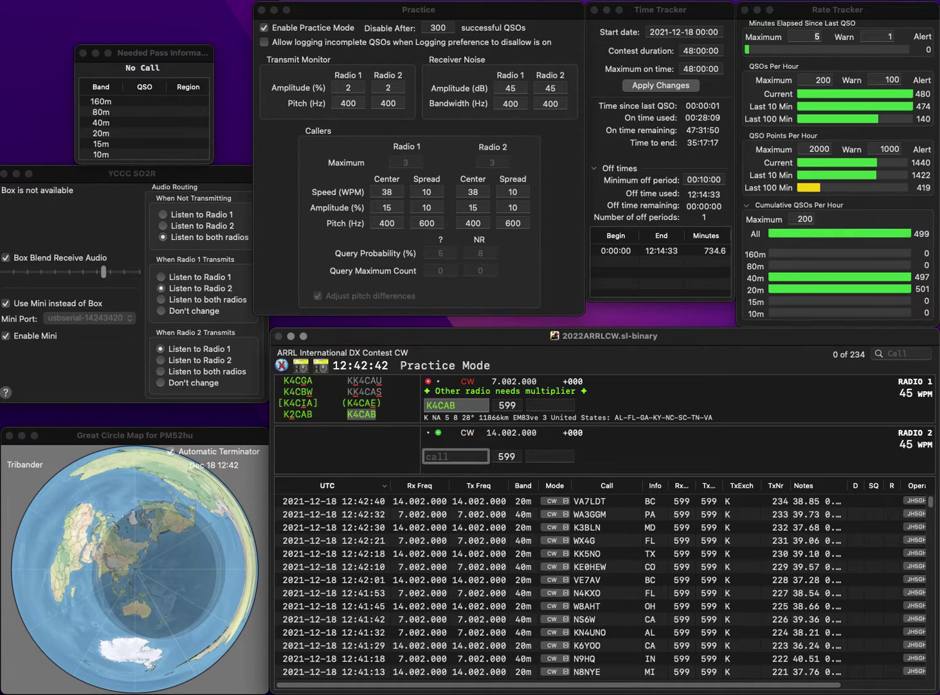
type("W2KQ")
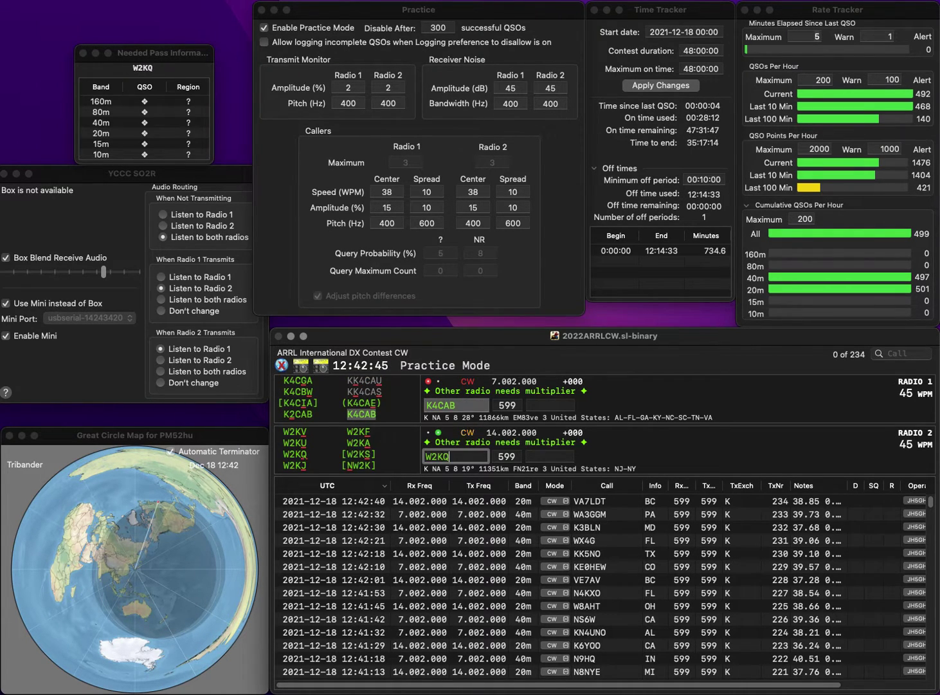
key("Return")
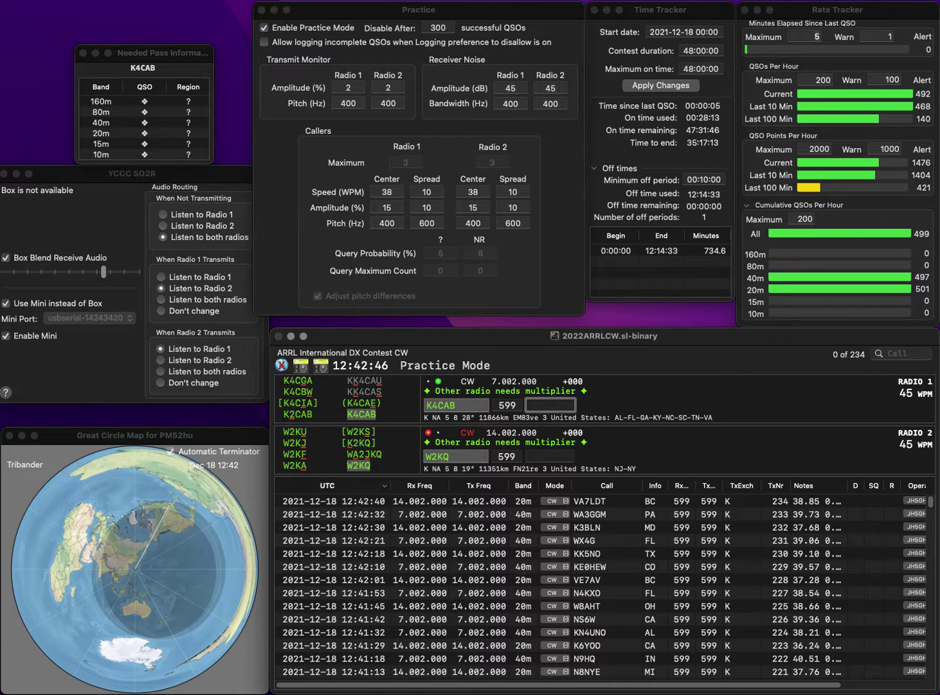
type("NC")
key("Return")
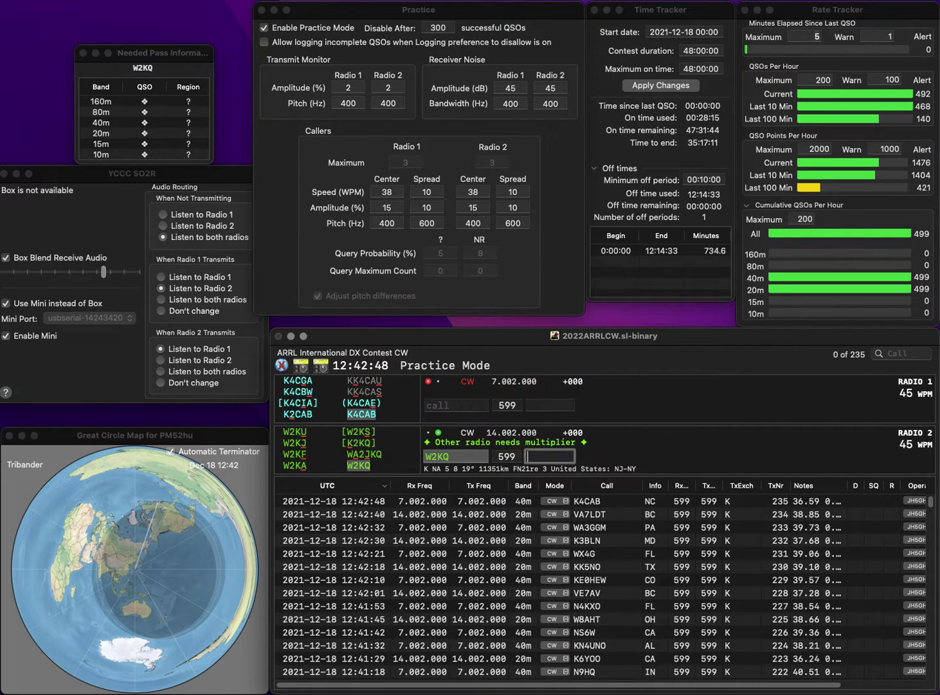
type("N")
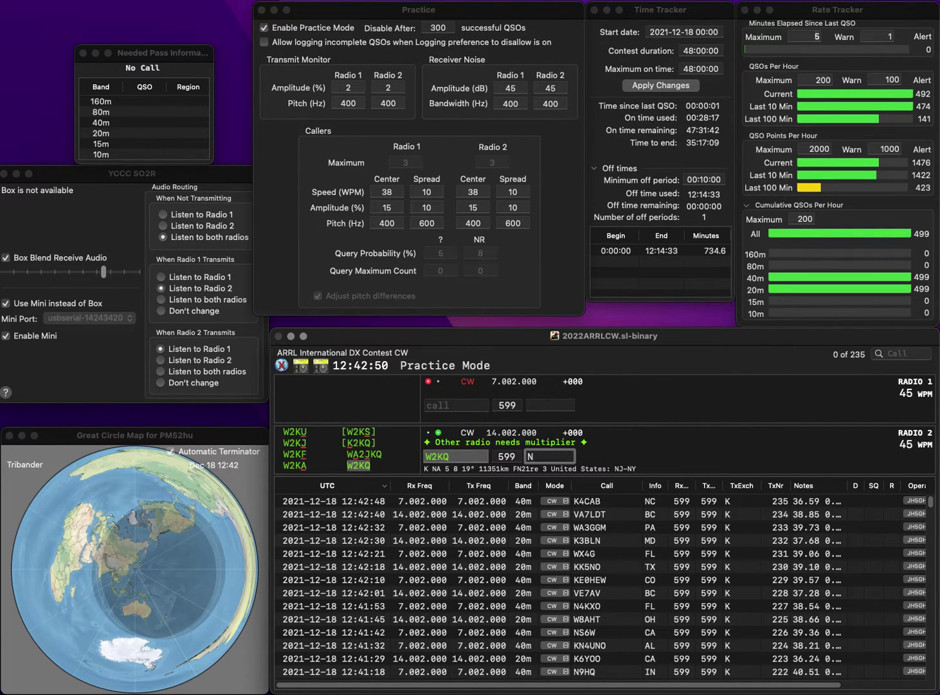
type("Y")
key("Return")
type("N1")
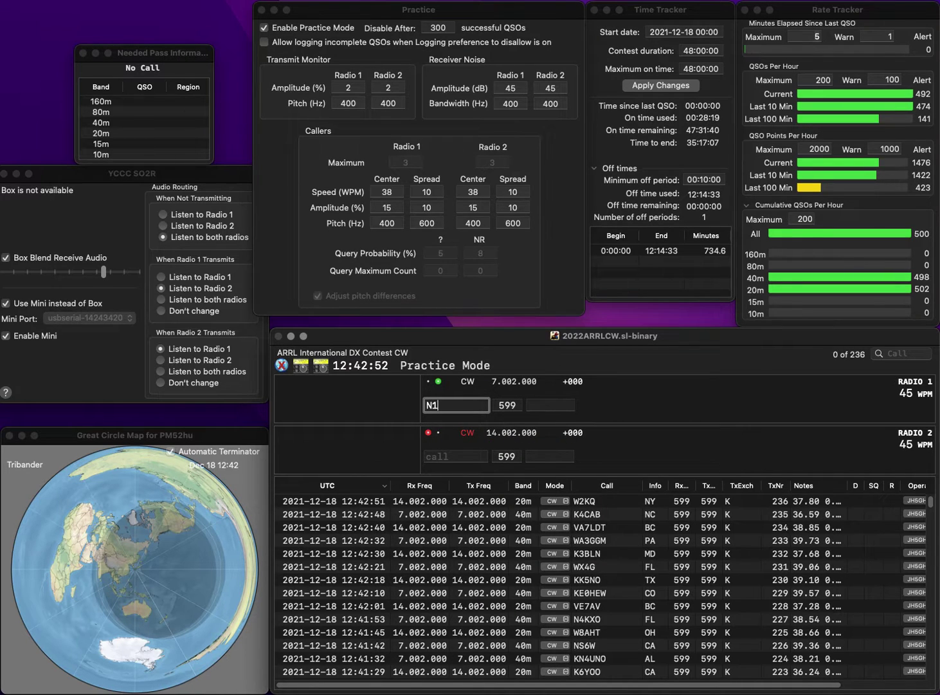
type("RM")
key("Return")
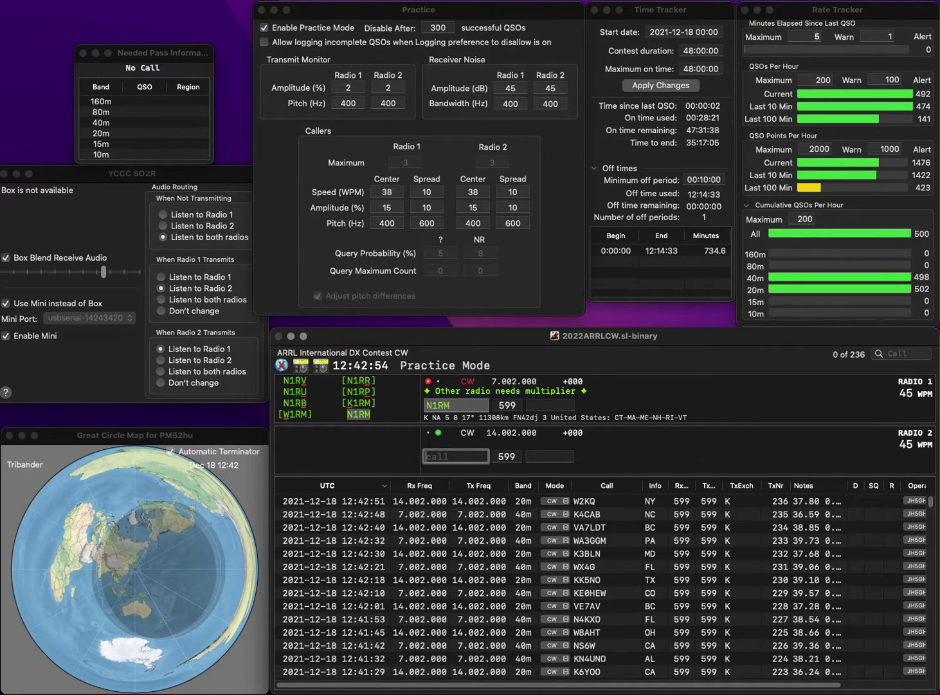
type("WB9PR")
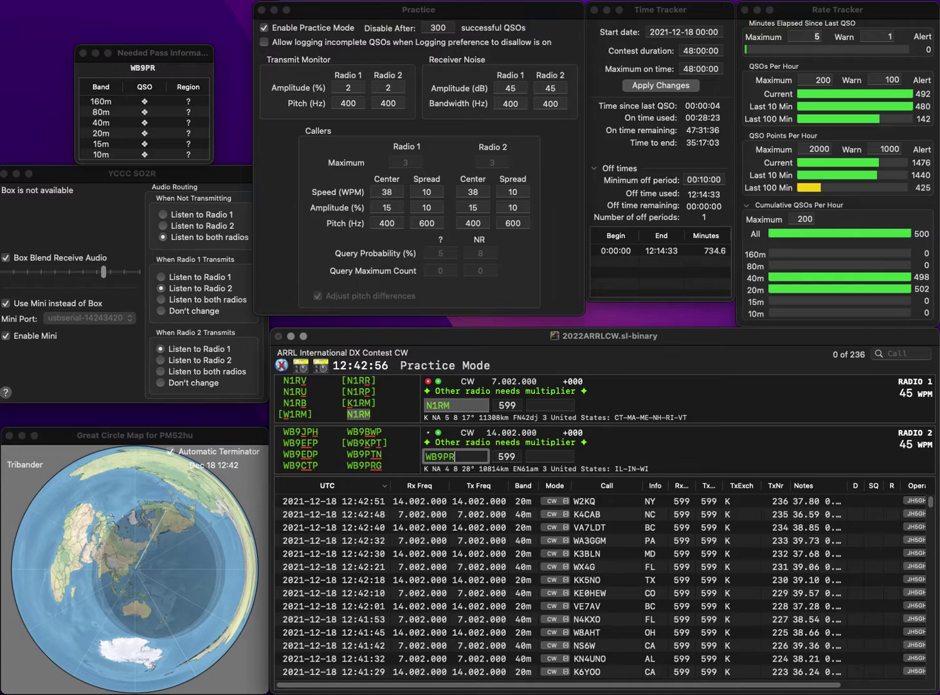
key("Return")
type("ME")
key("Return")
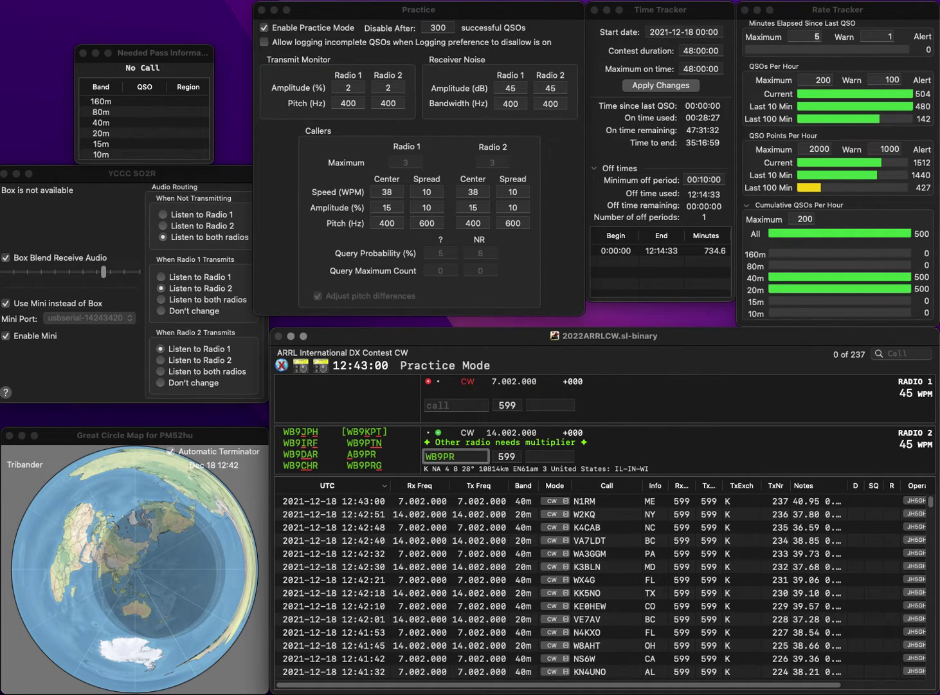
Step: Correct WB9PR to AB9PR, then work N1DM and log it with RI
key("Home")
key("Delete")
type("A")
key("Return")
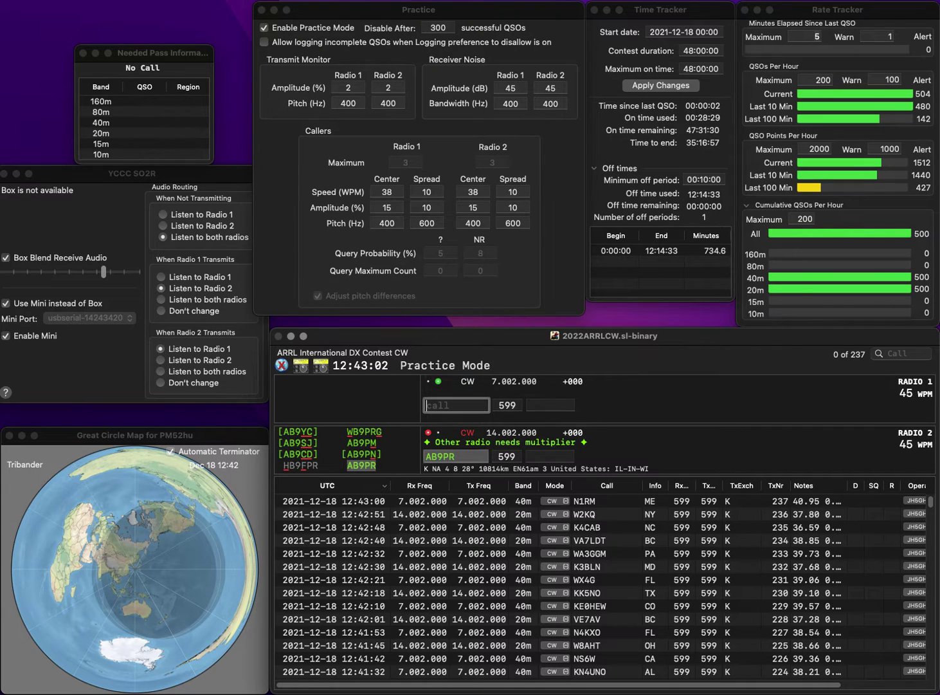
type("N1DM")
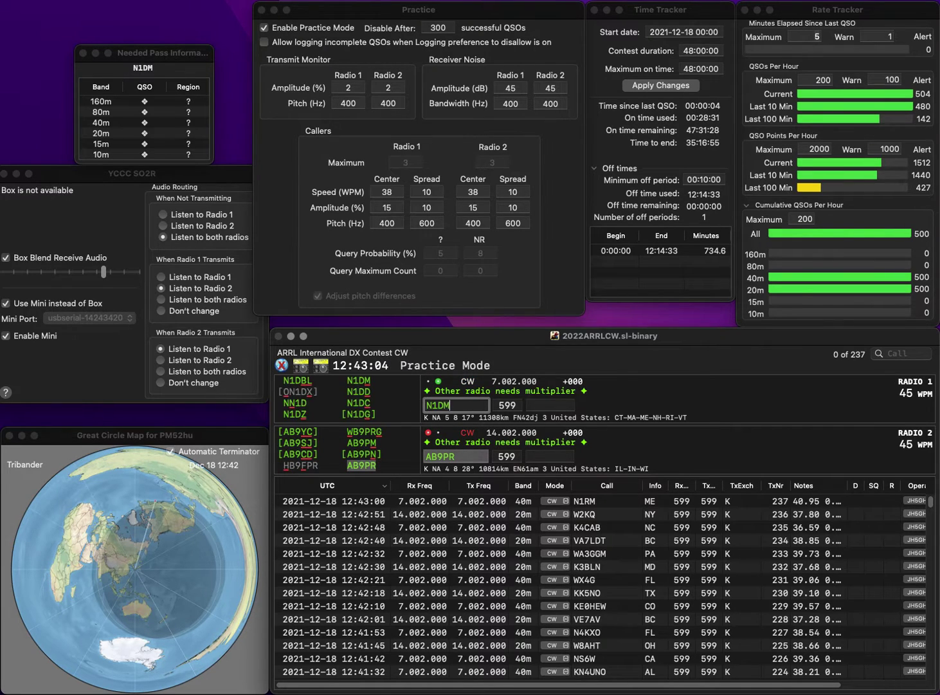
key("Return")
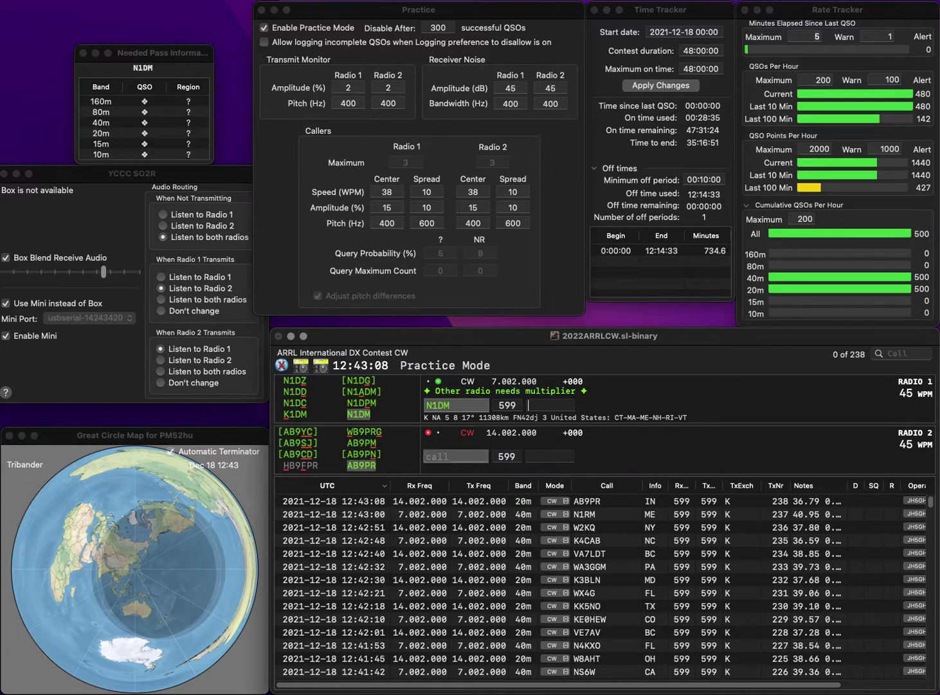
type("RI")
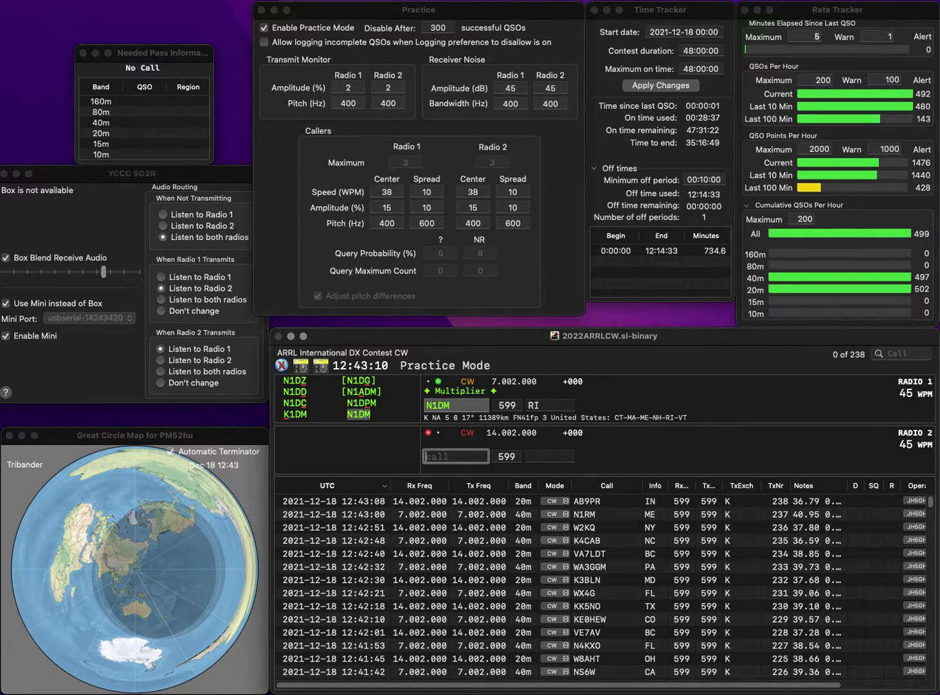
key("Return")
Step: Call K3UC and WA3CP, log K3UC with DE, and start fixing the radio 1 call
type("K3UC")
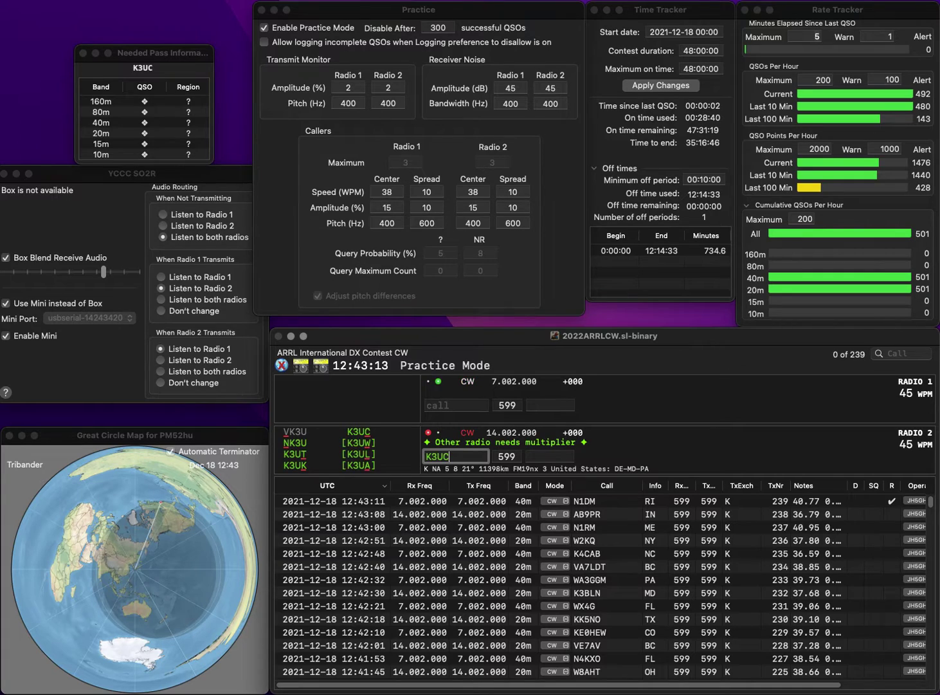
key("Return")
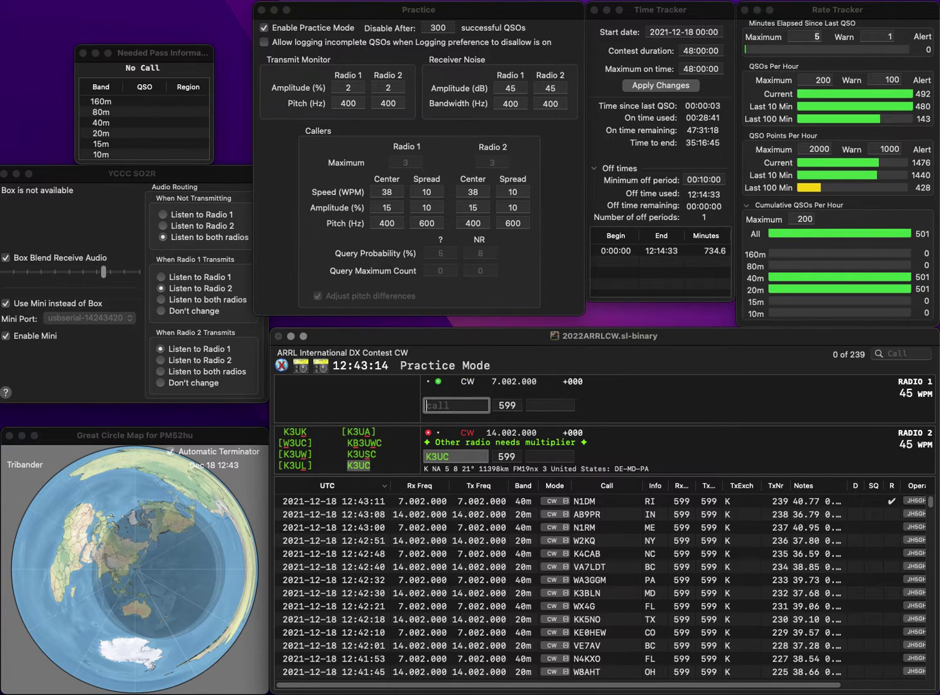
type("WA3CP")
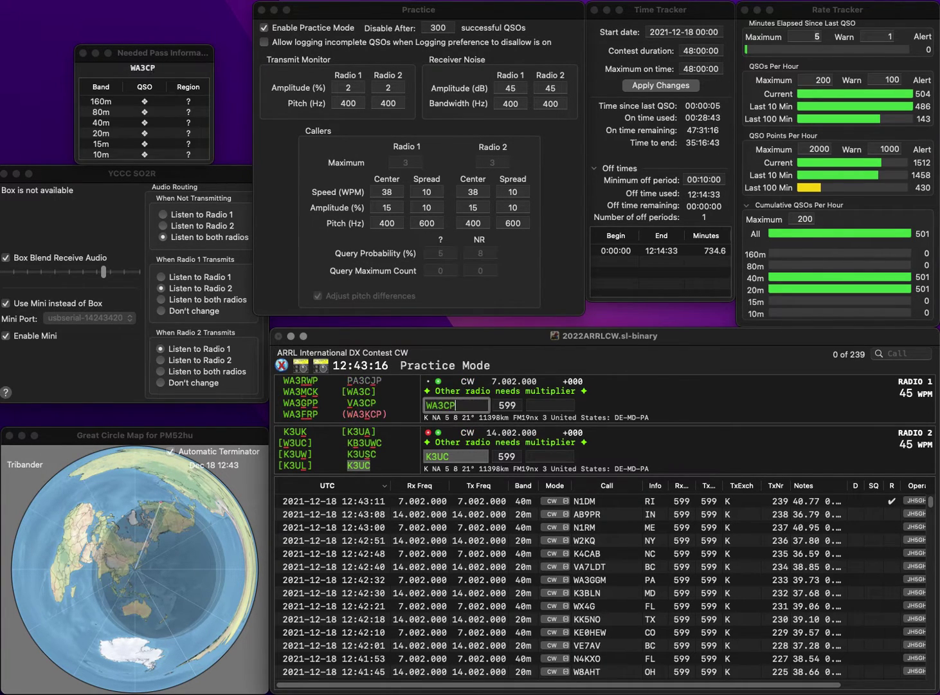
key("Return")
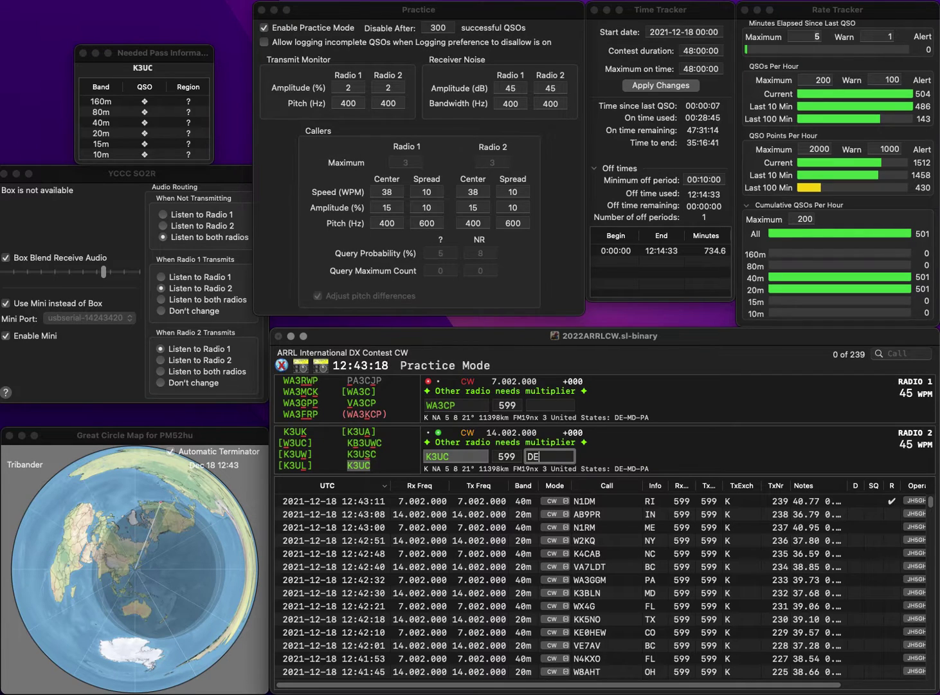
key("Return")
key("BackSpace")
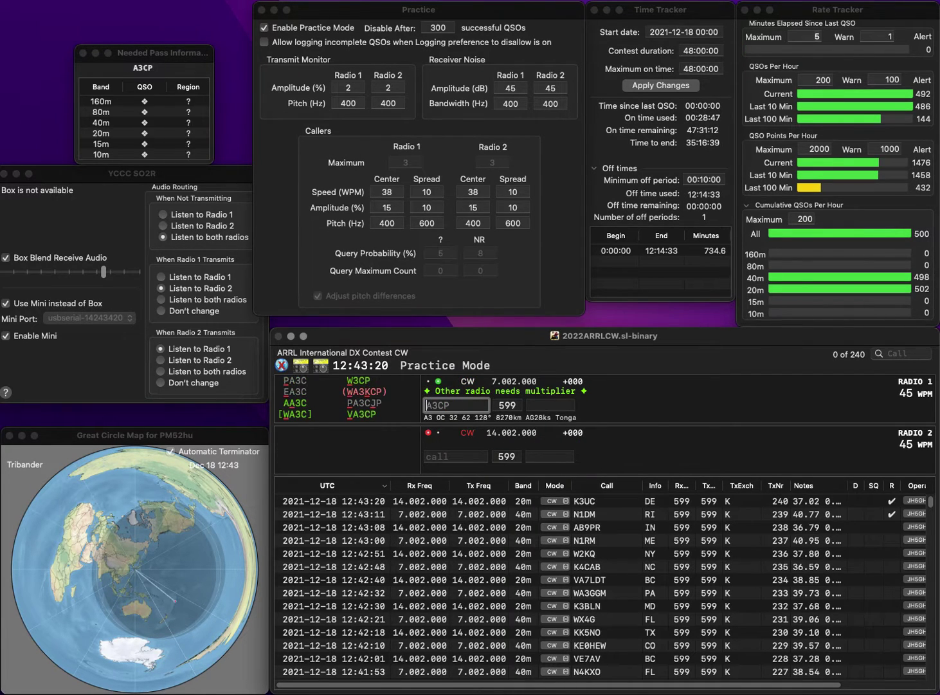
type("W")
key("Right")
key("Delete")
type("2")
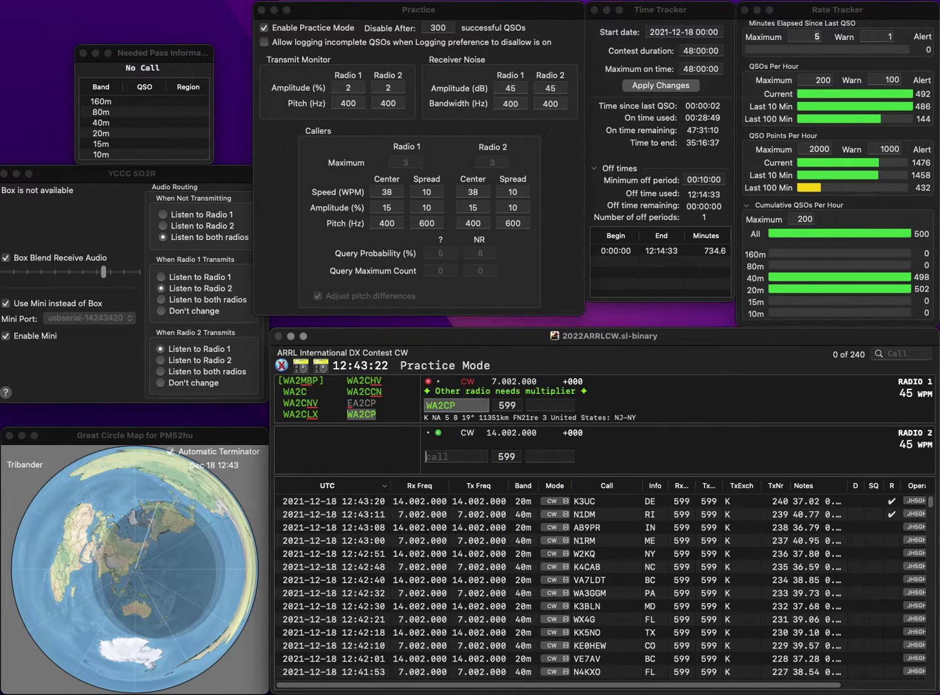
key("Return")
type("W")
type("V4M")
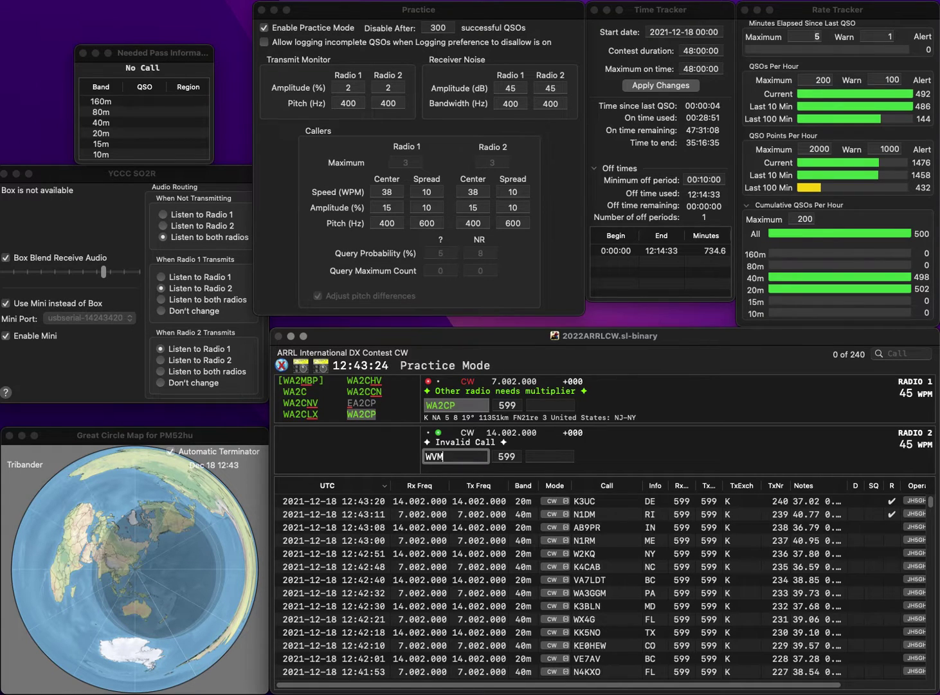
key("Left")
type("4")
key("Return")
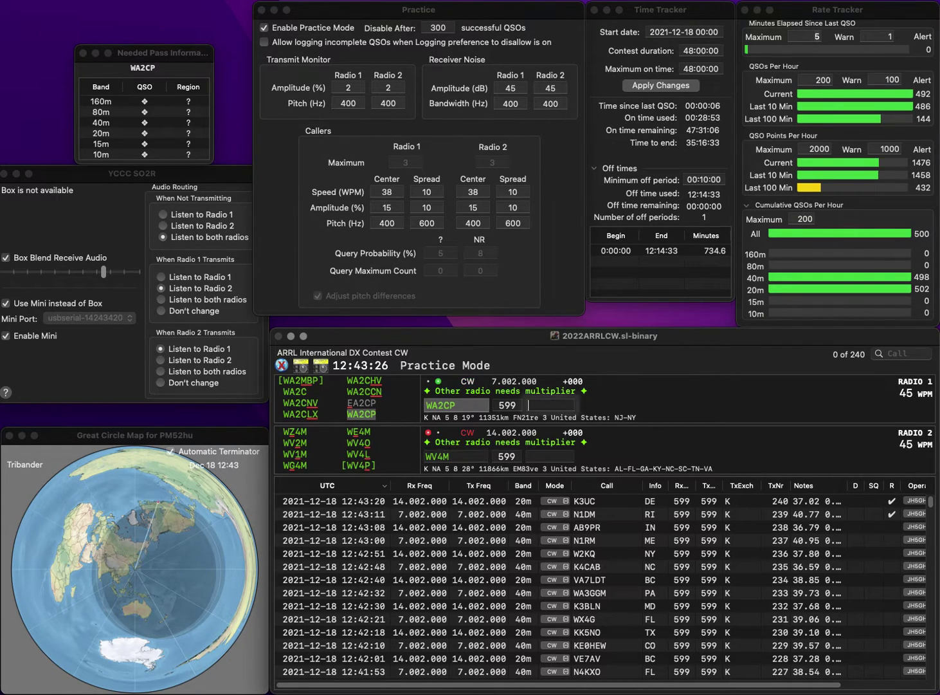
type("NY")
key("Return")
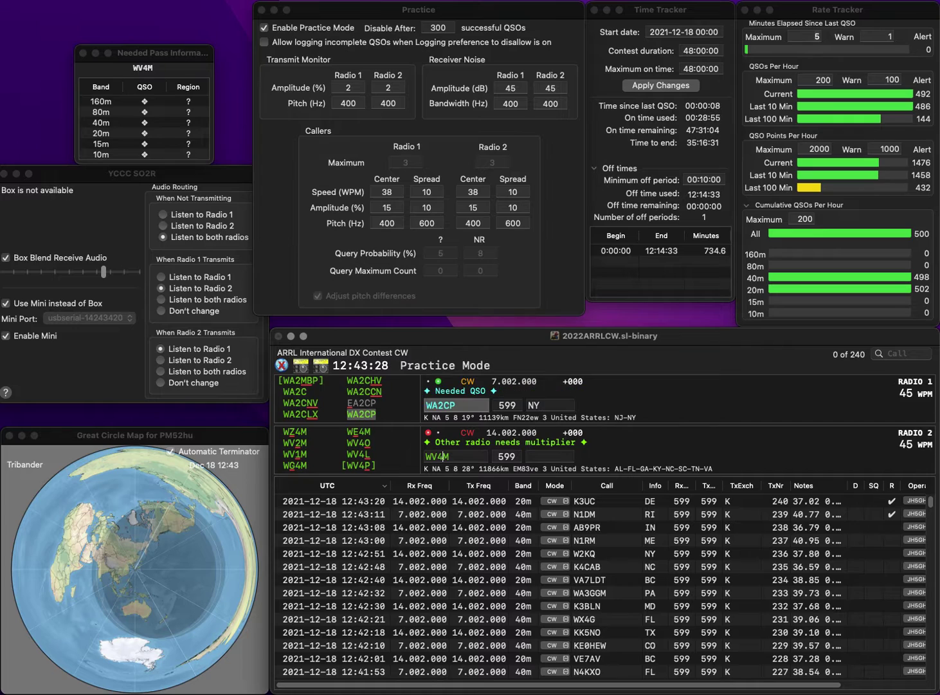
key("BackSpace")
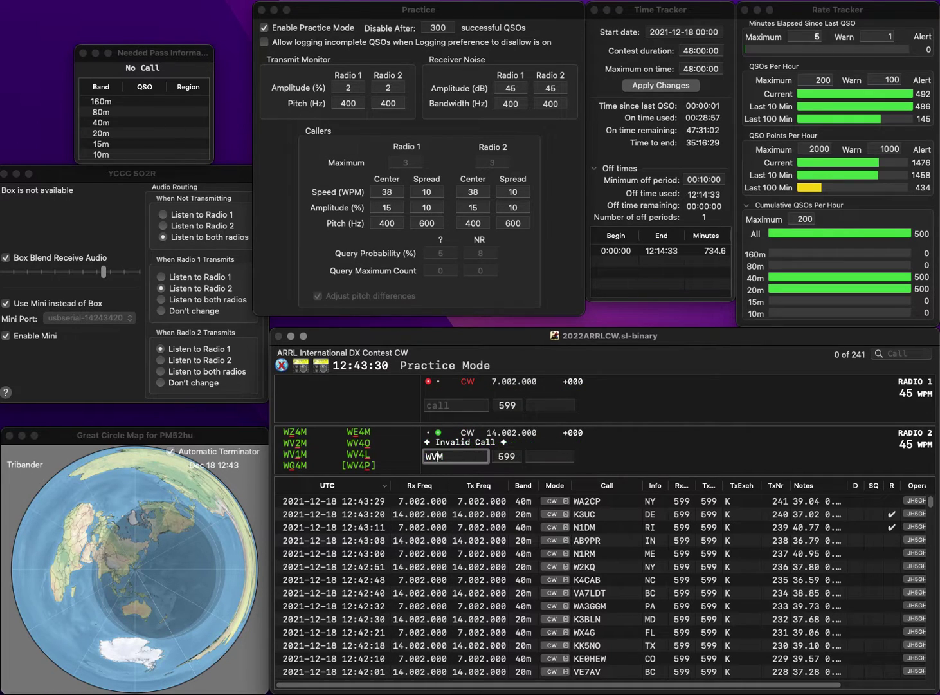
type("3")
key("Return")
type("VE")
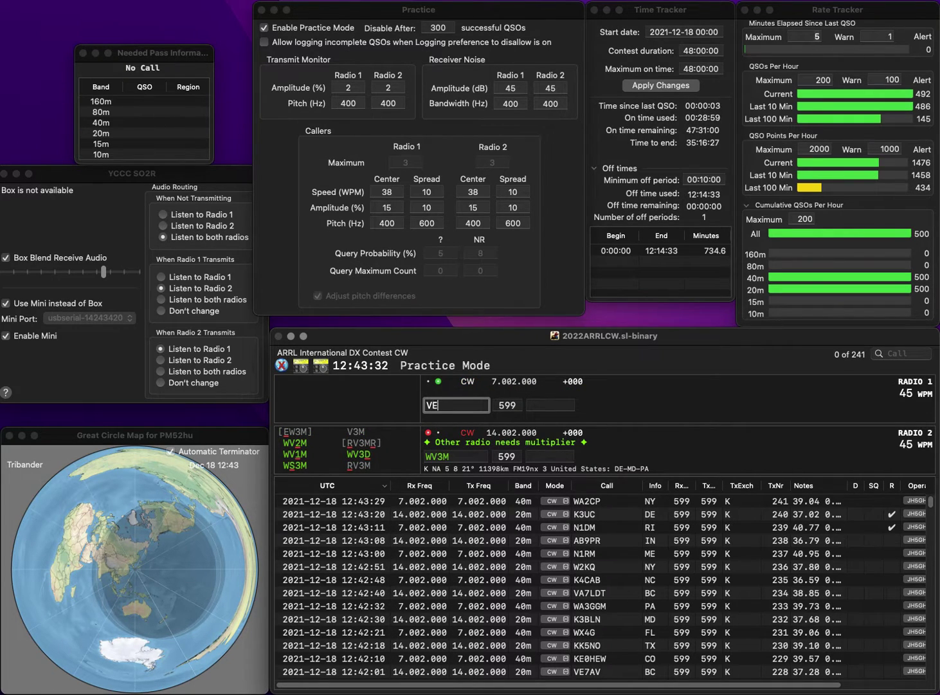
type("6IKR")
key("Return")
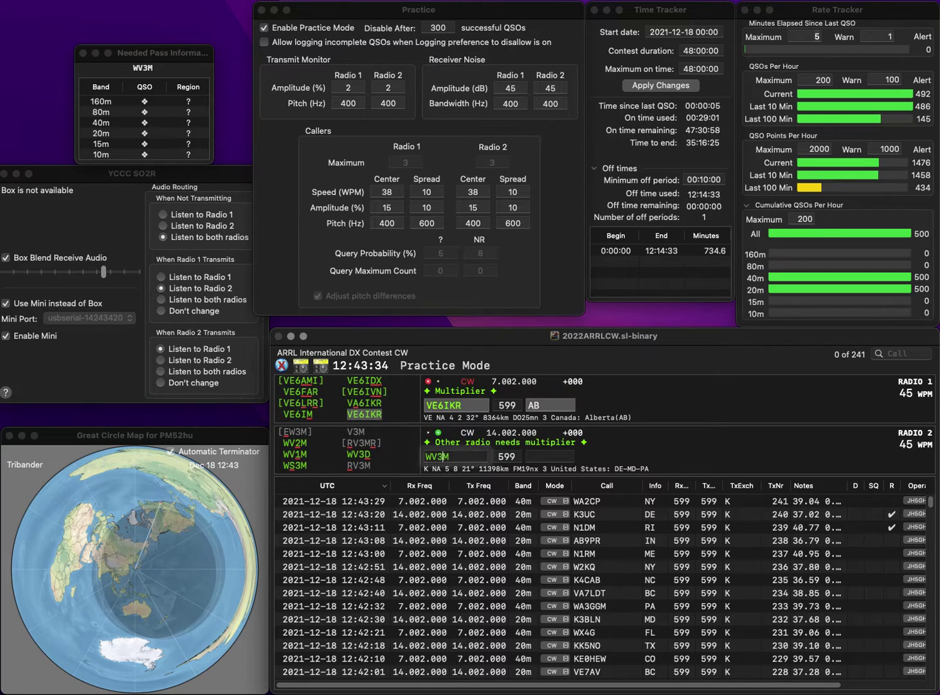
key("BackSpace")
type("2")
key("Return")
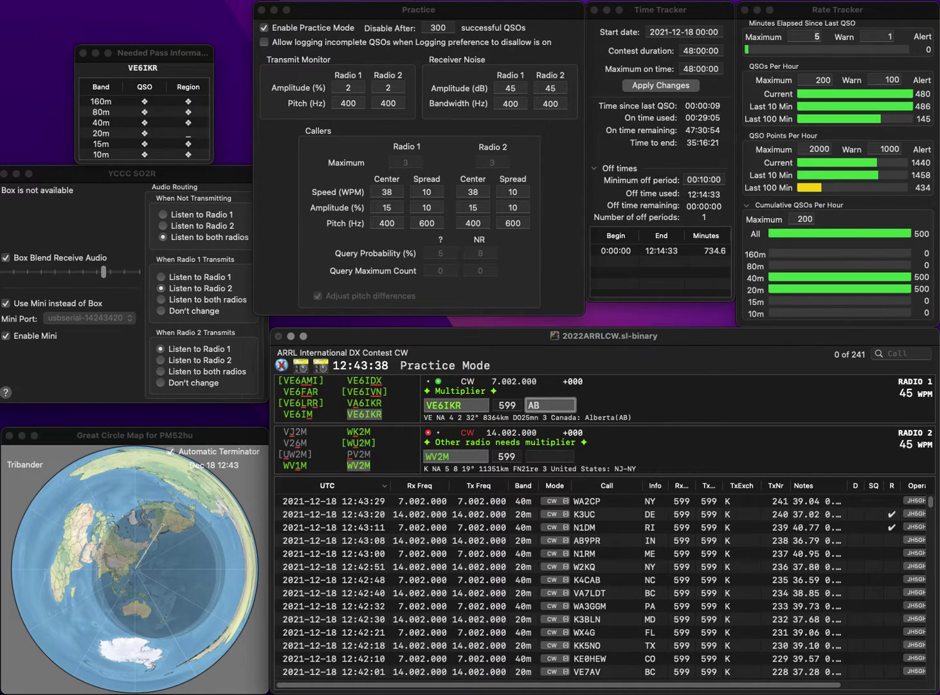
key("Return")
type("N")
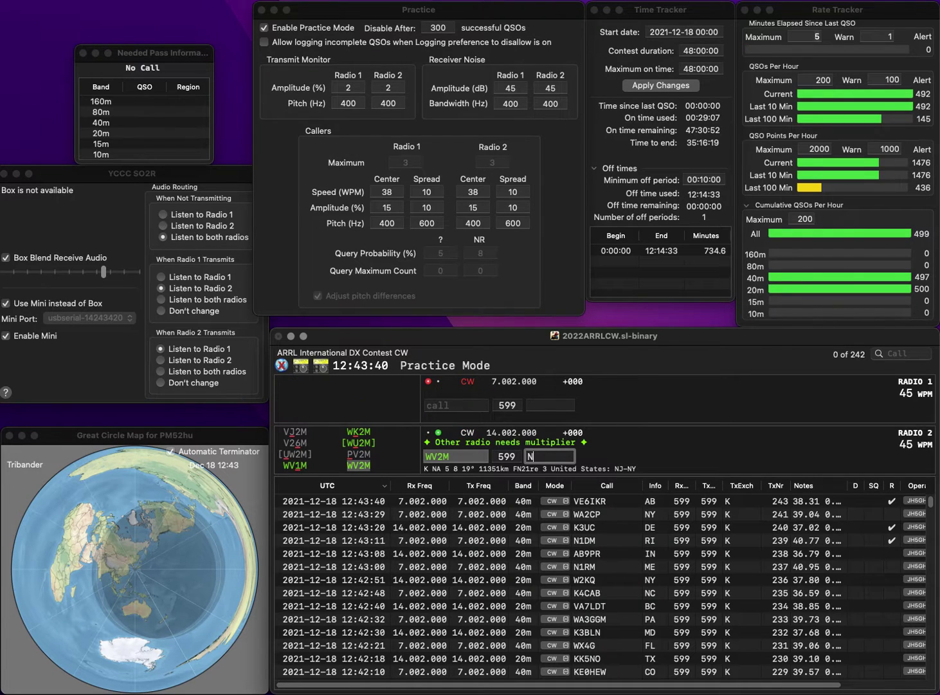
type("J")
key("Return")
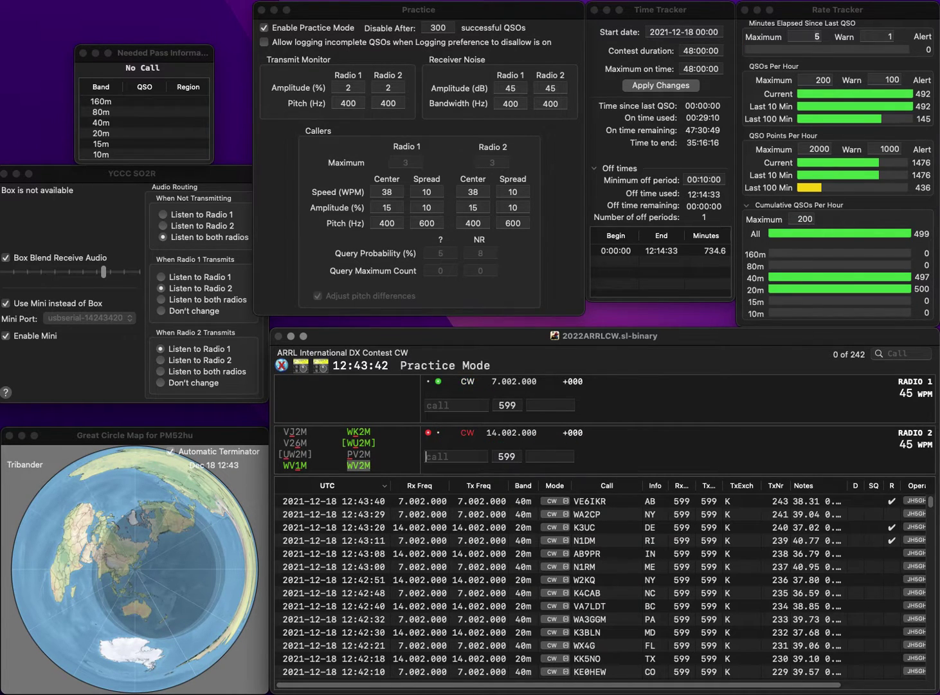
Step: Log W4UA with exchange TN and NX9C with exchange WI
type("W4UA")
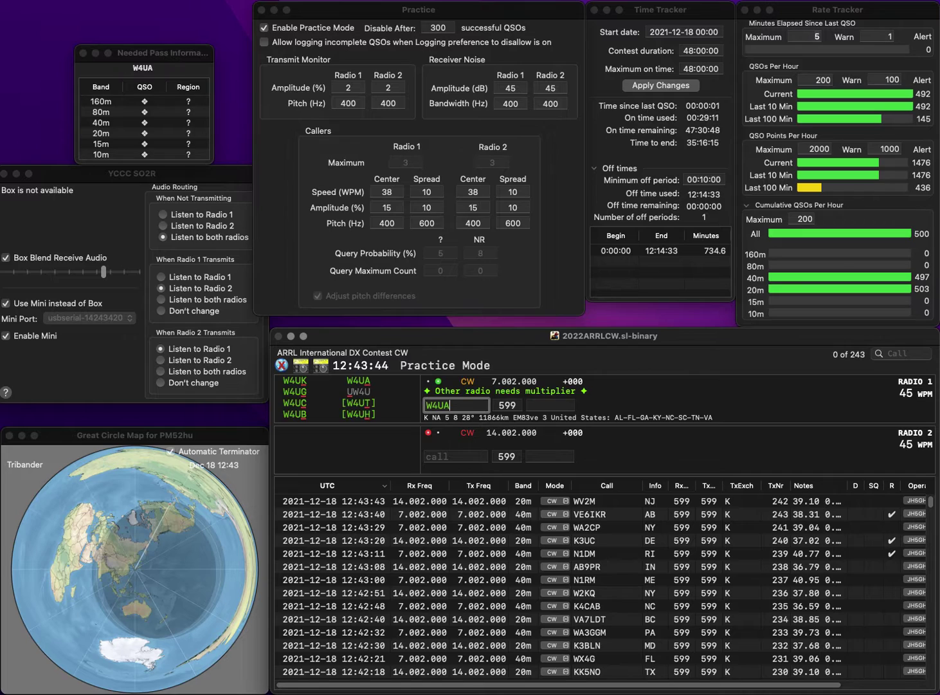
key("Return")
type("NX")
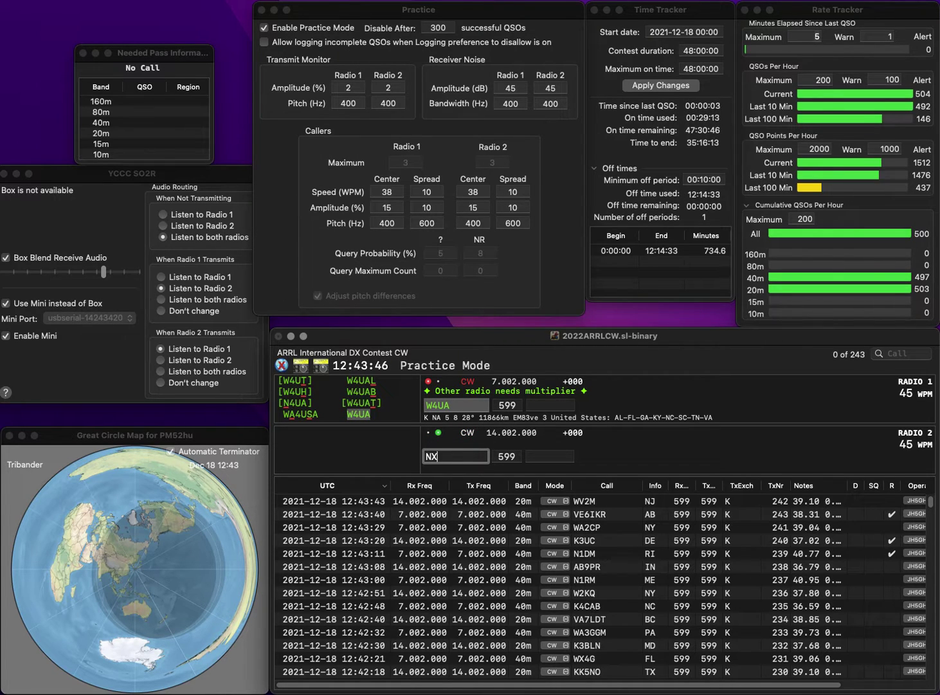
type("9C")
key("Return")
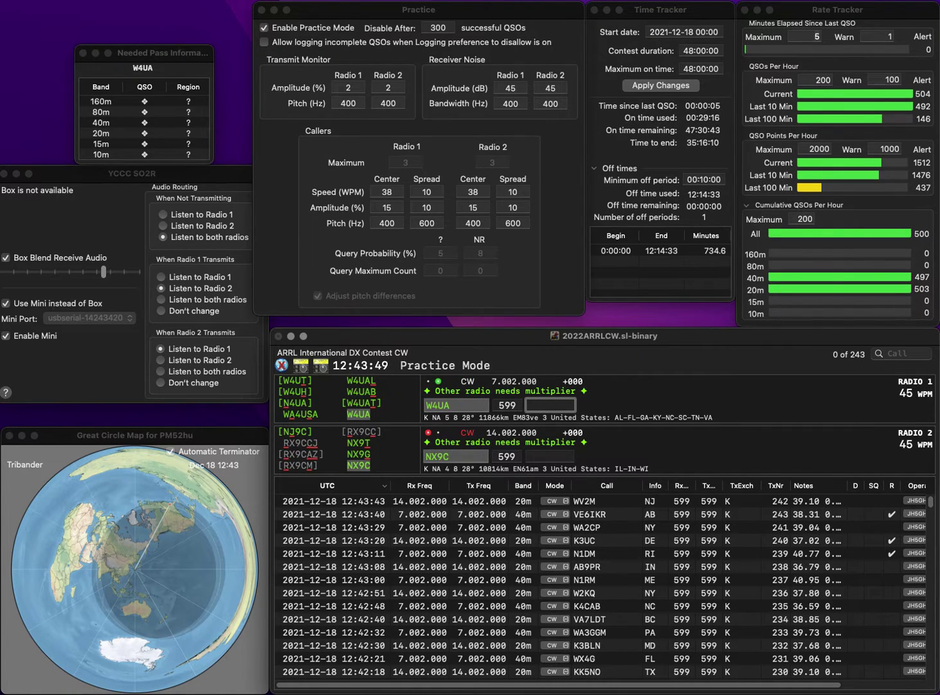
type("TN")
key("Return")
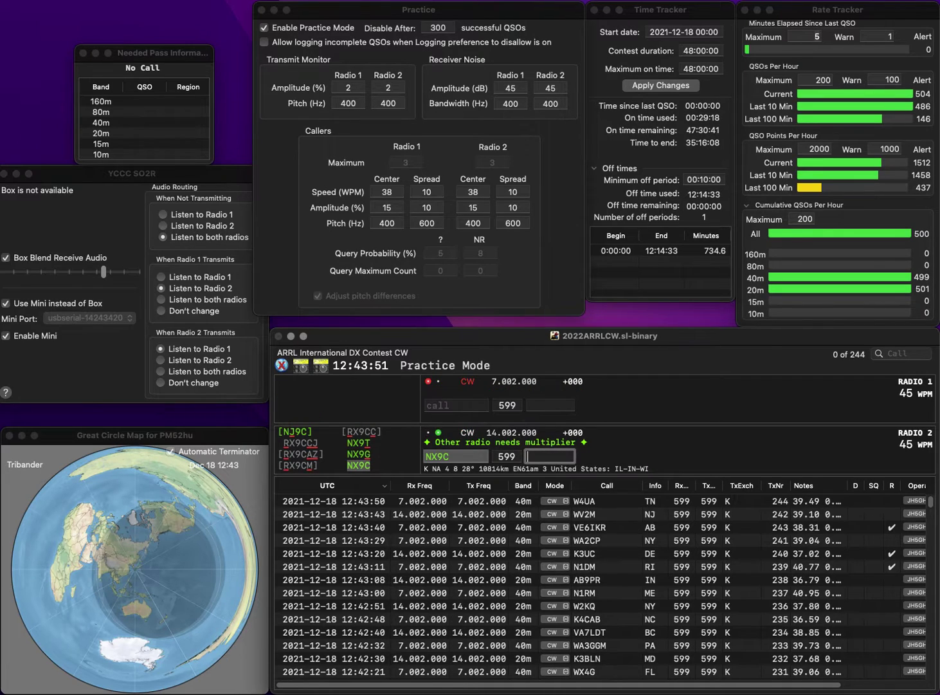
type("WI")
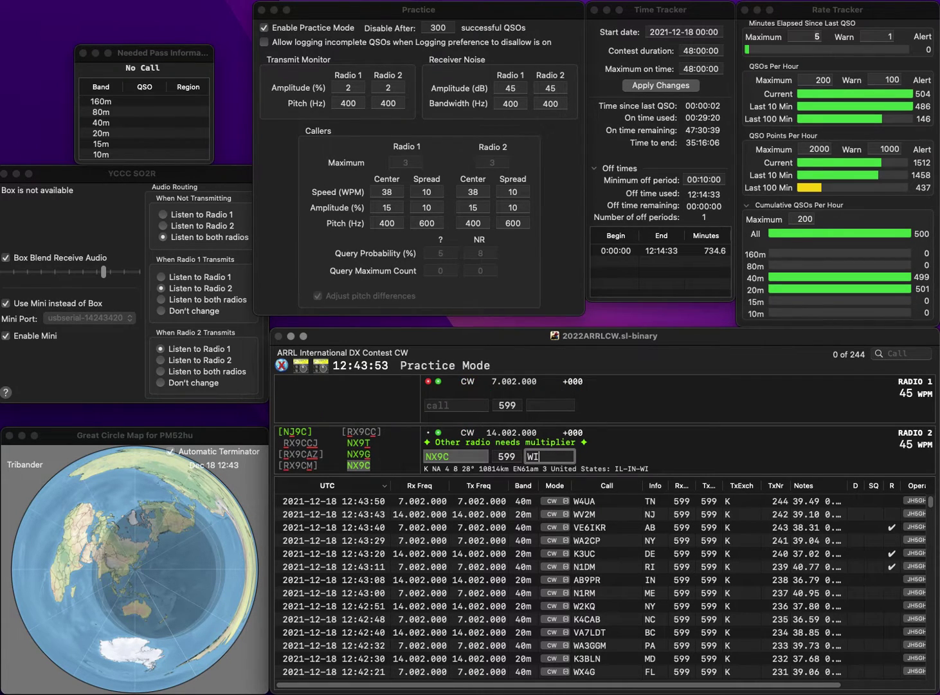
key("Return")
type("WR1B")
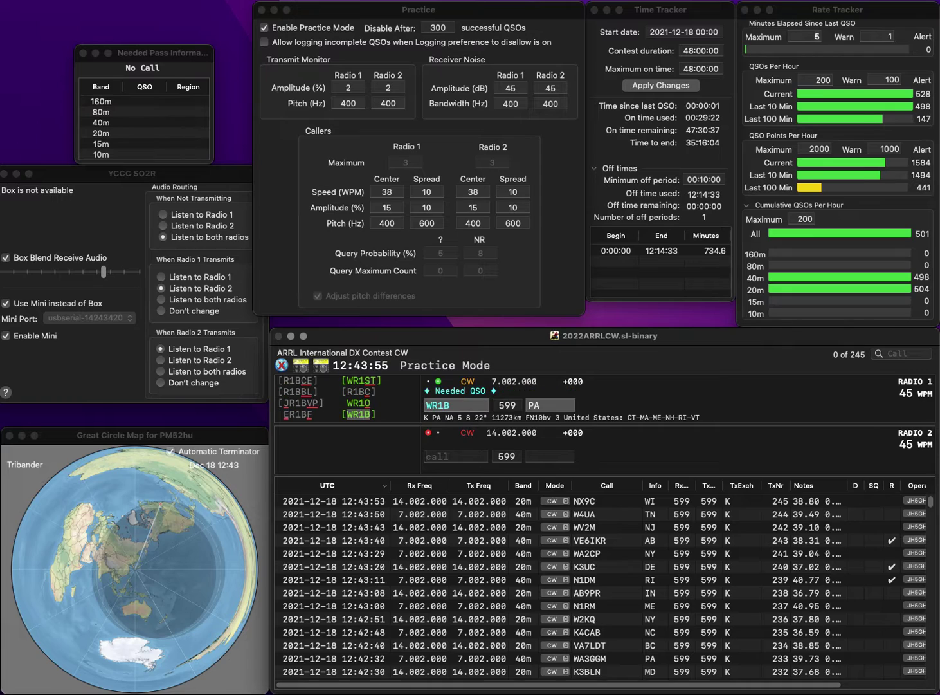
key("Return")
type("A")
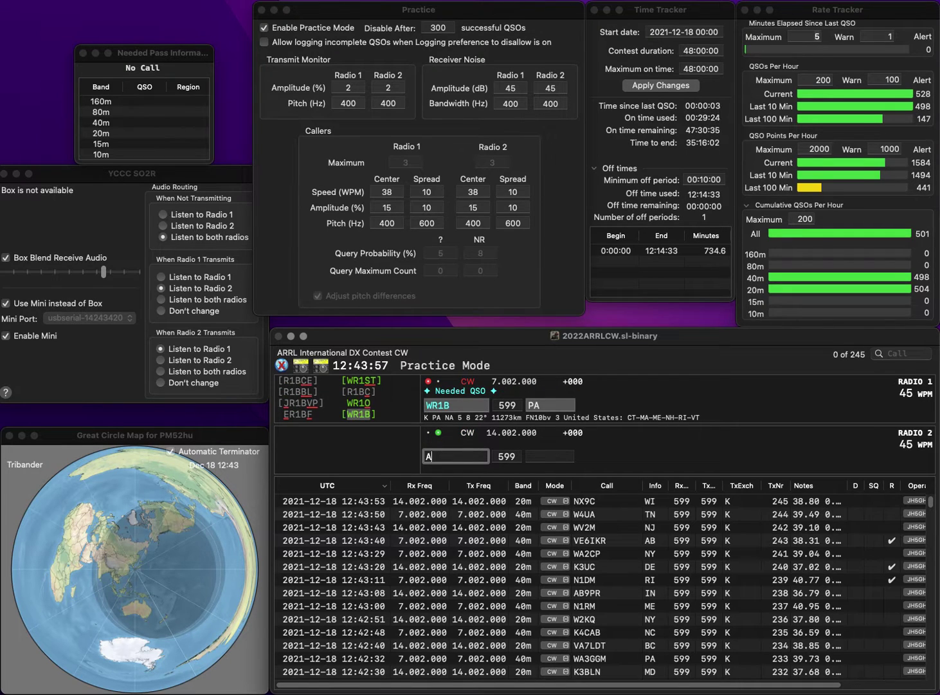
type("E8")
key("Return")
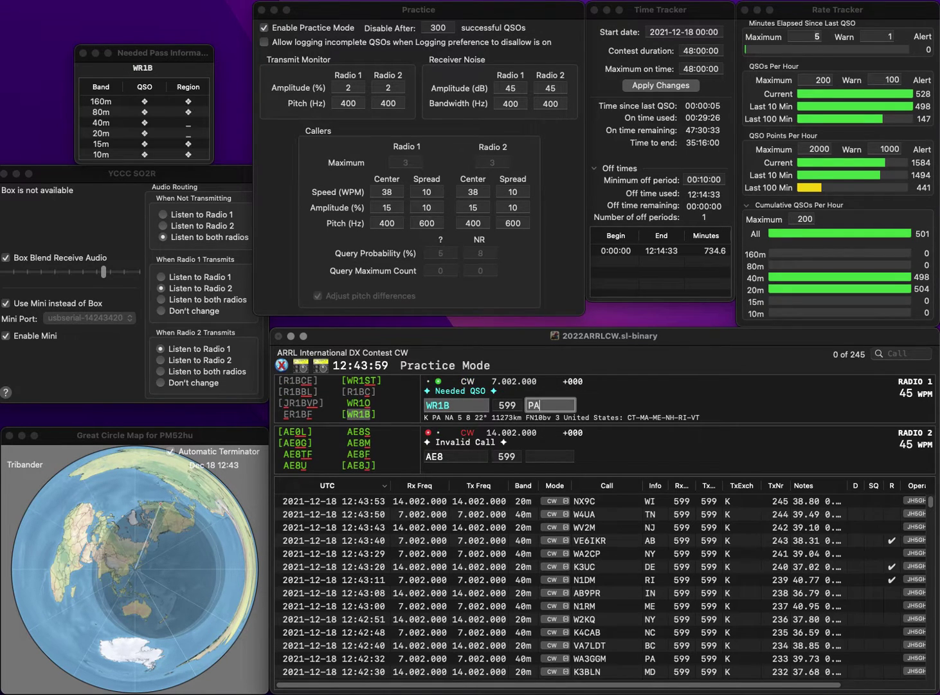
key("Return")
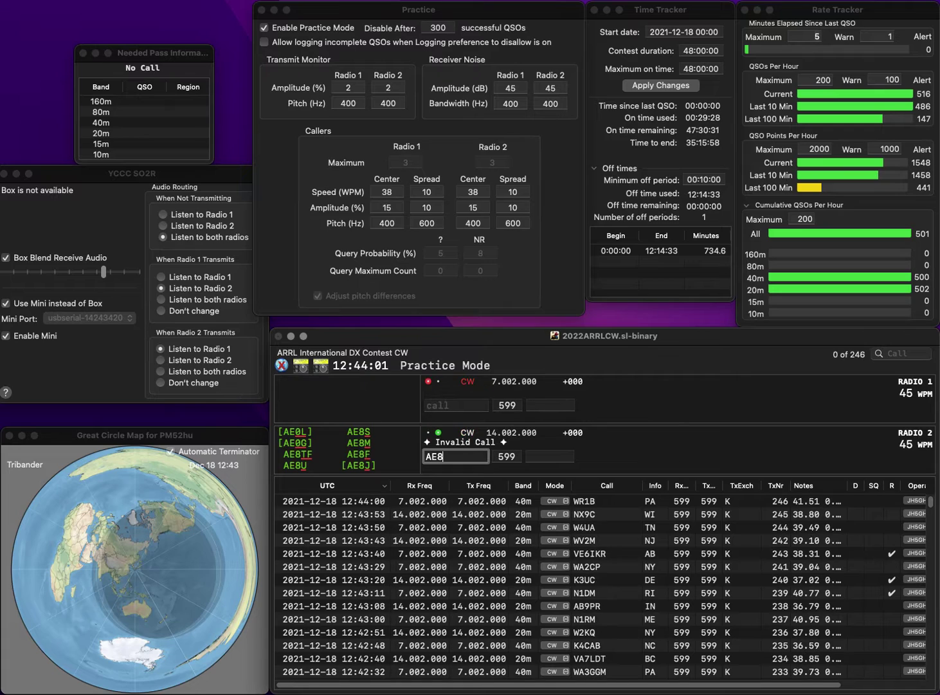
Step: Correct the Radio 2 call to AE7EU, then log AE7EU with WA and N8BL with WV
type("EU")
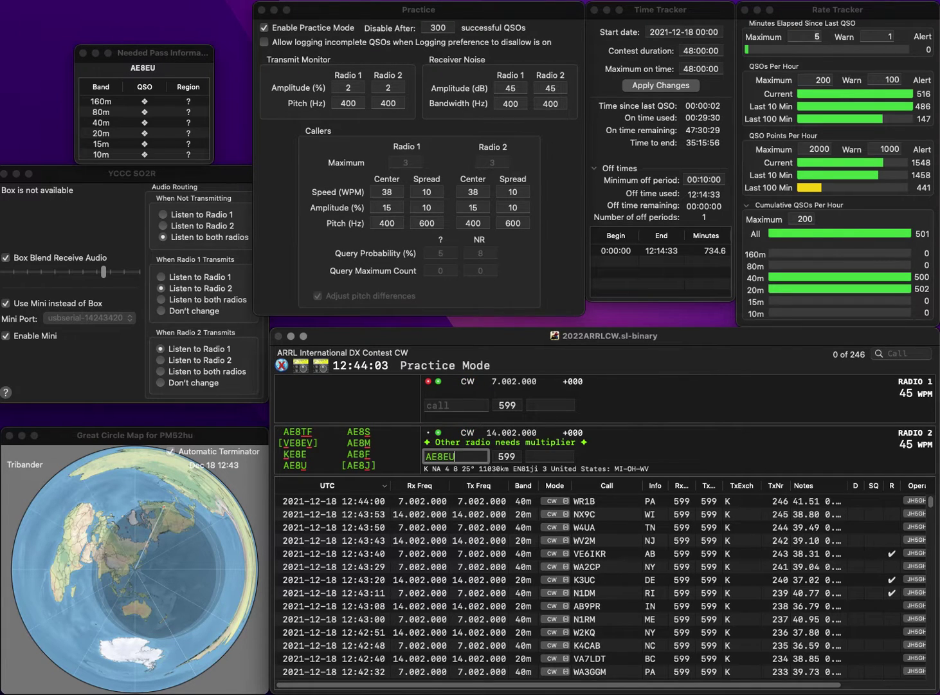
key("Left")
key("Left")
key("BackSpace")
type("7")
key("Return")
type("N8BL")
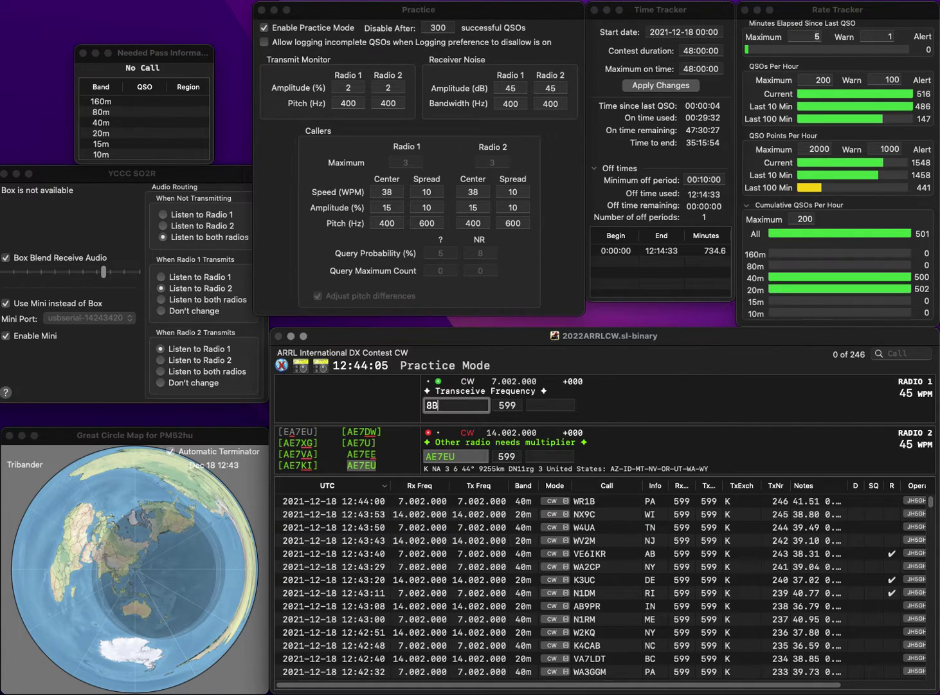
key("Return")
key("Return")
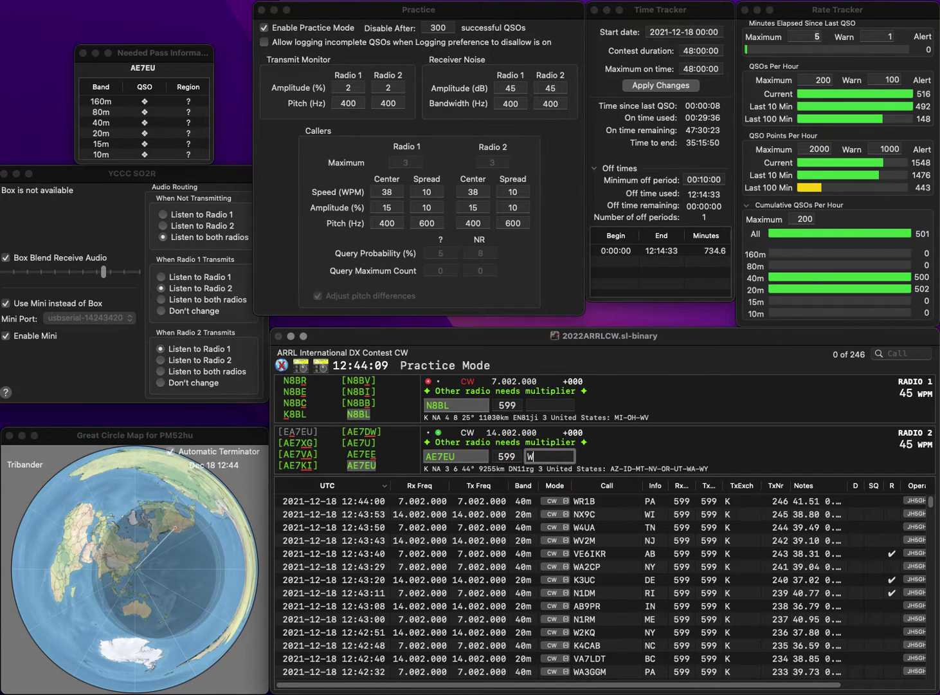
key("Return")
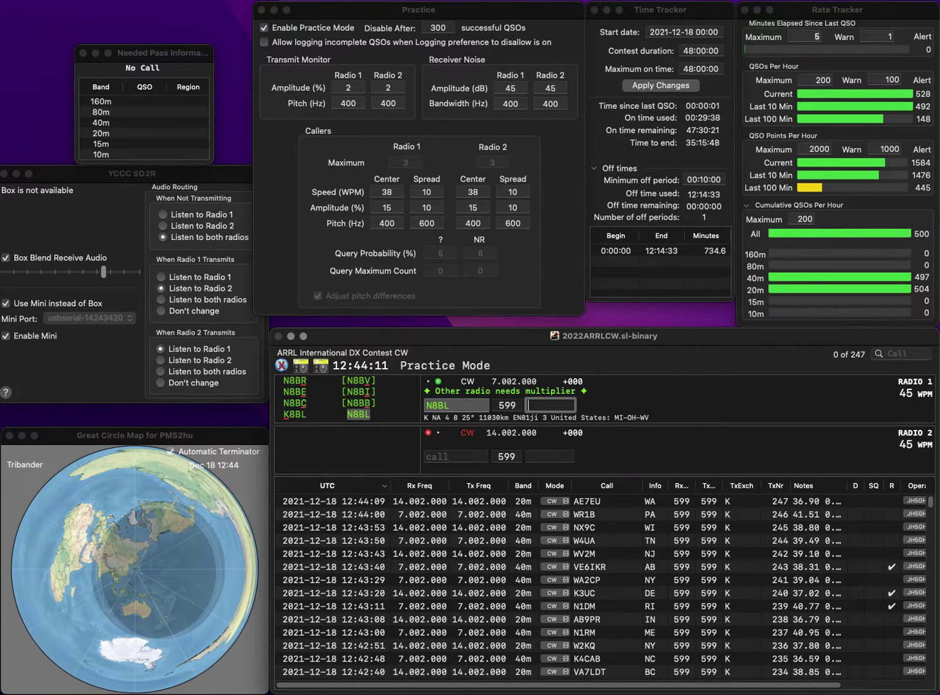
key("Return")
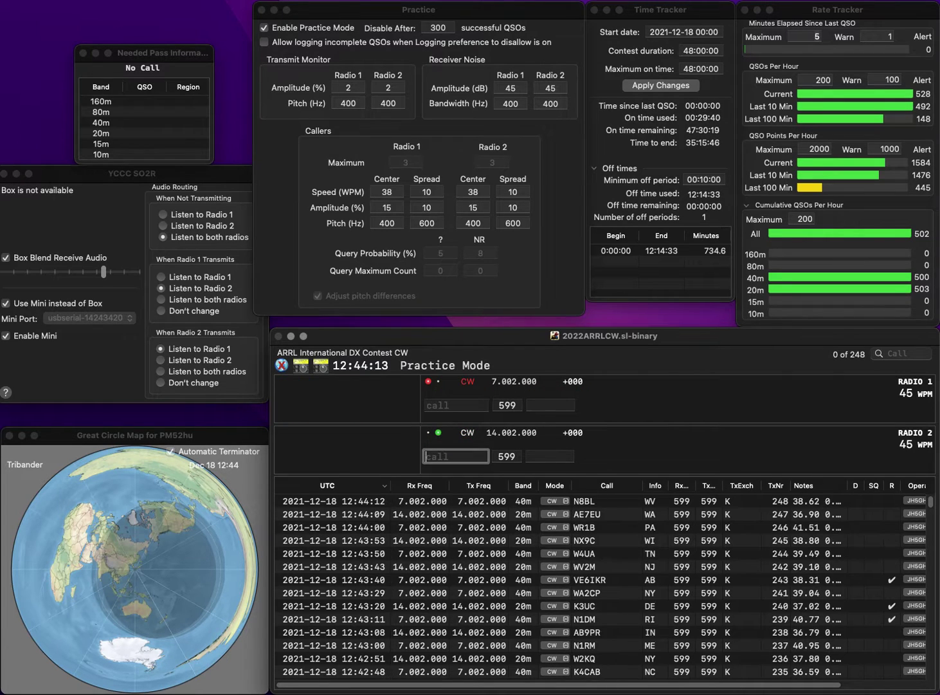
type("K3UW")
key("Return")
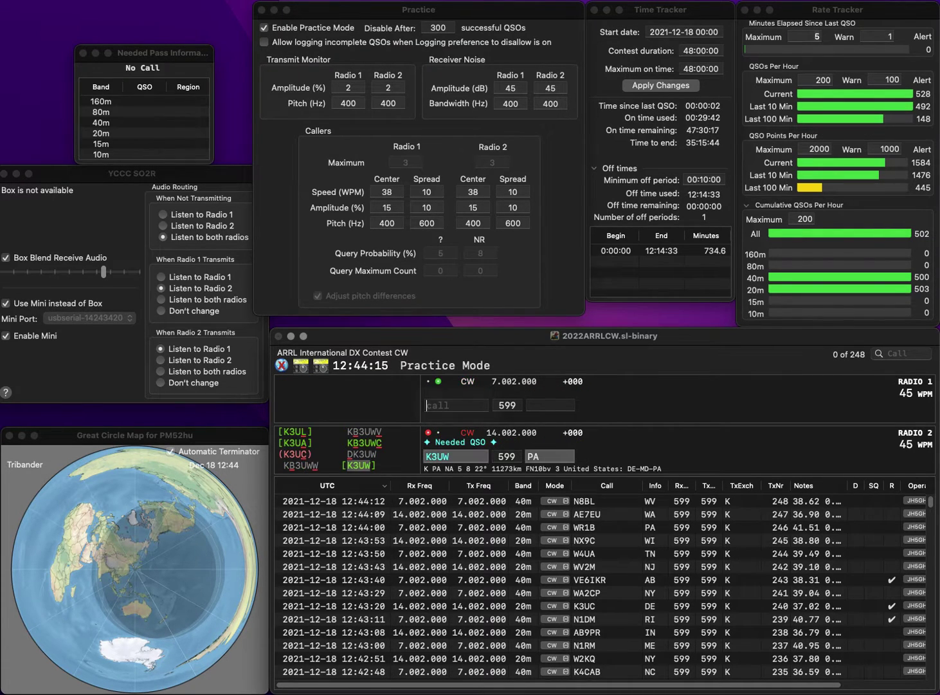
type("WW2AAN")
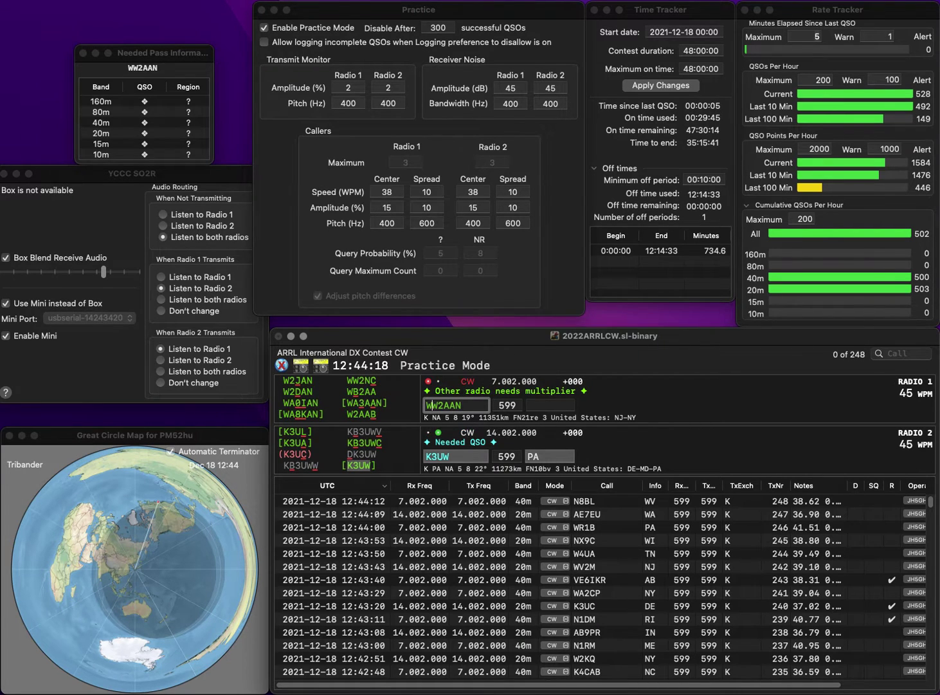
key("Return")
left_click(428, 405)
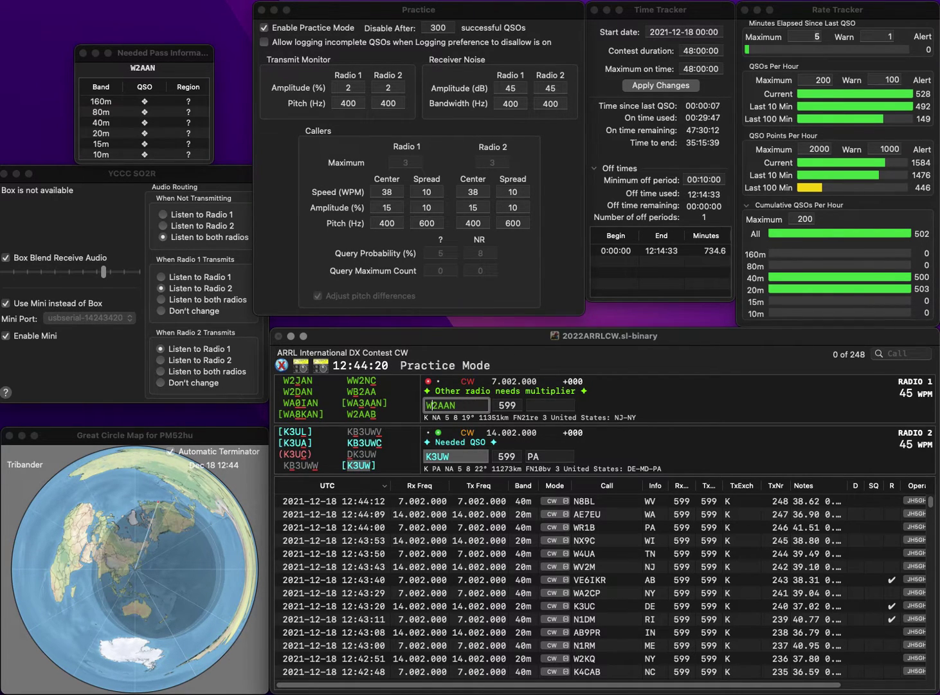
key("Delete")
type("A3")
key("Return")
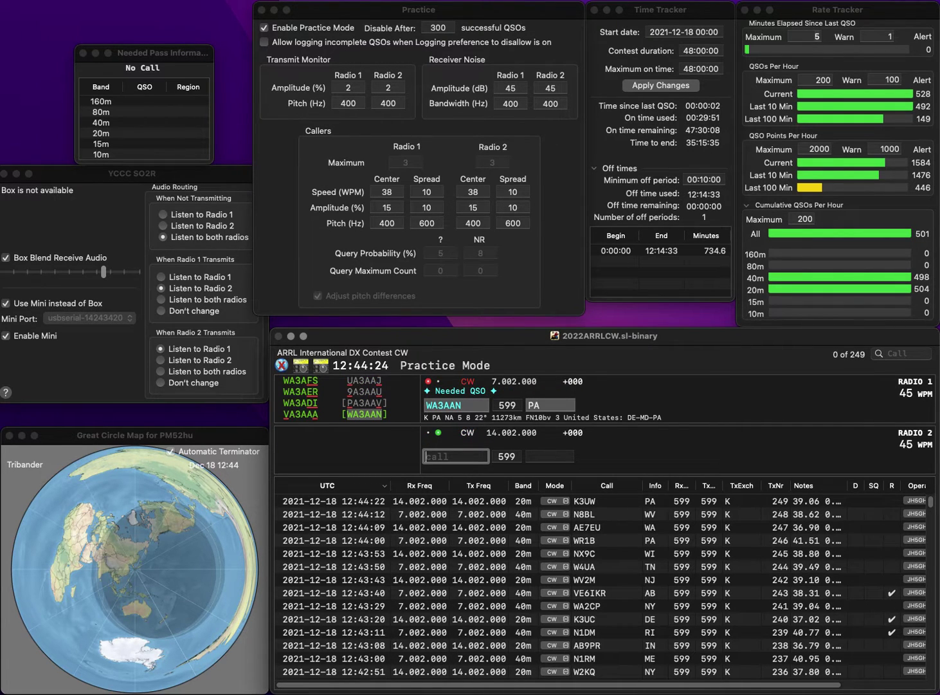
type("KG6AO")
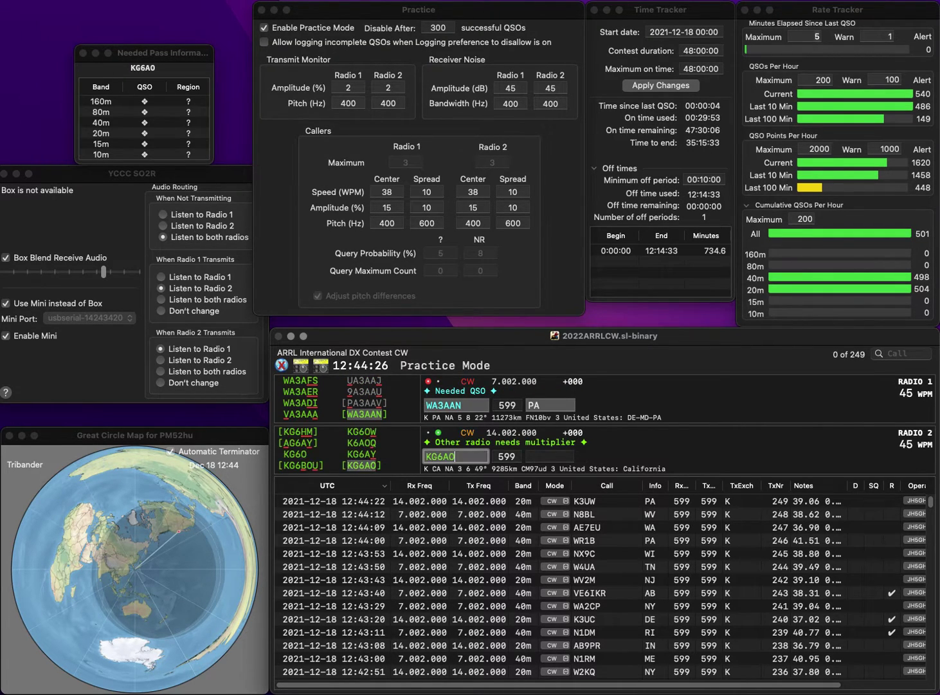
key("Return")
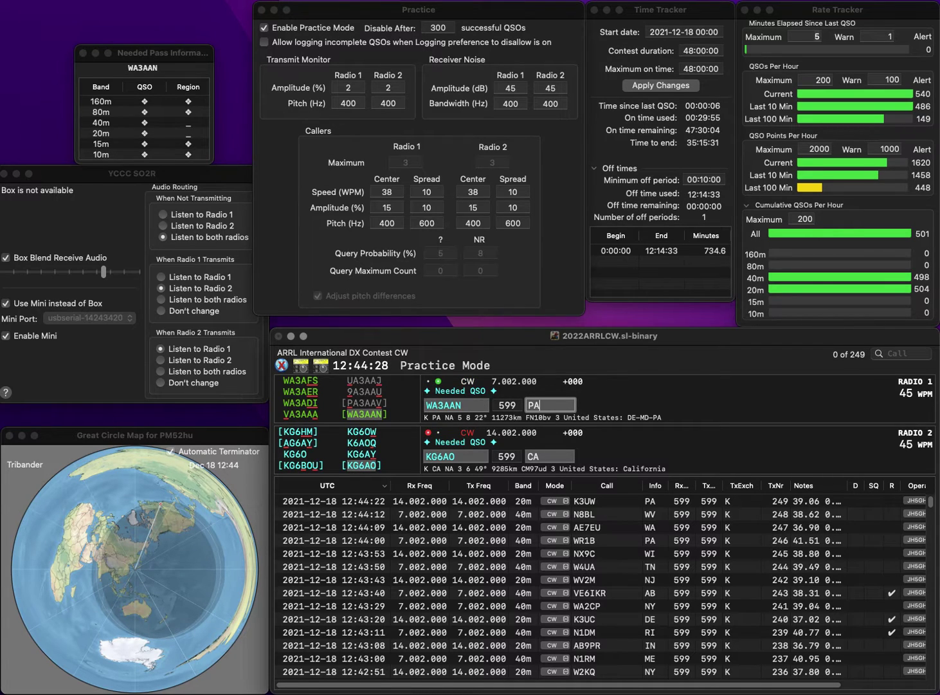
key("Return")
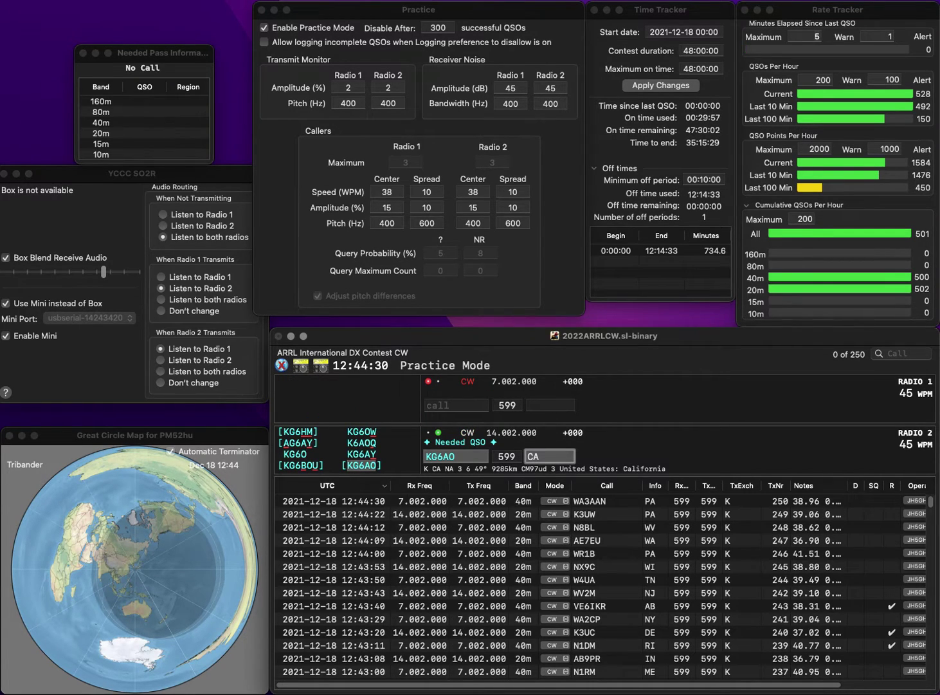
key("Return")
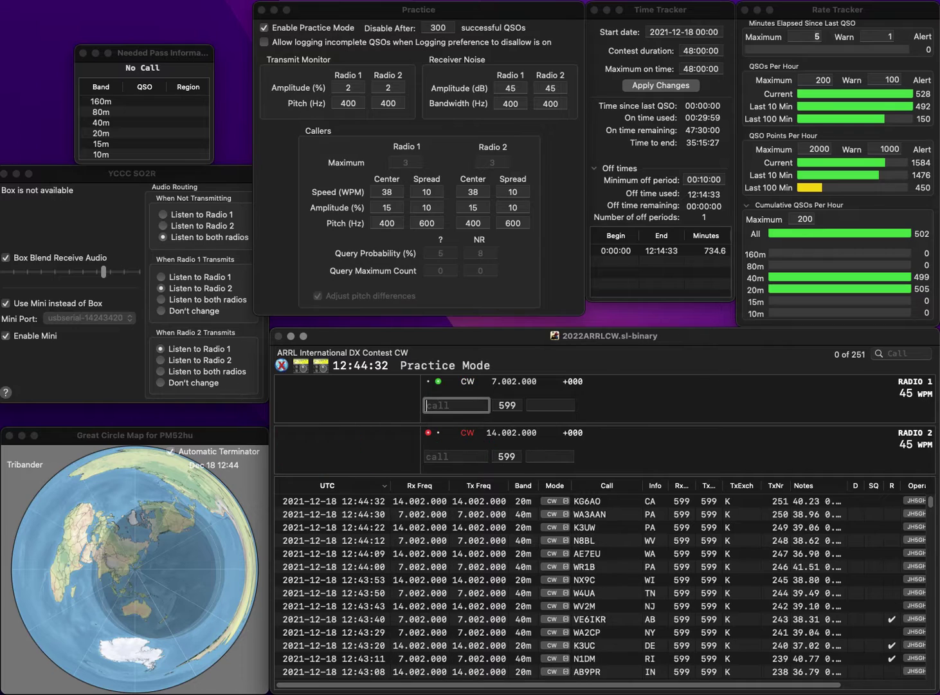
type("K")
key("BackSpace")
type("W1")
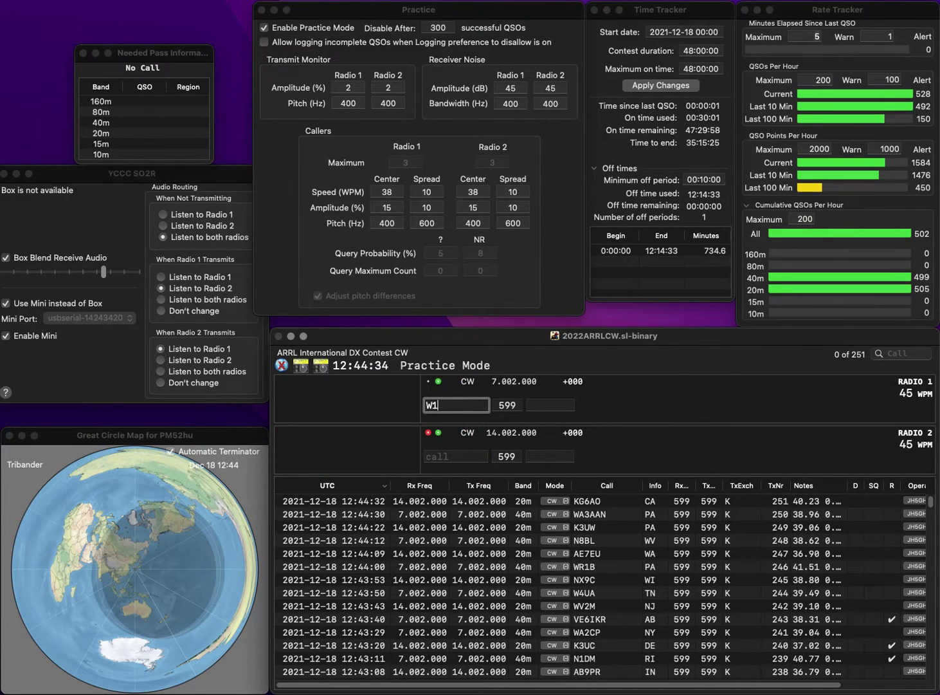
type("F")
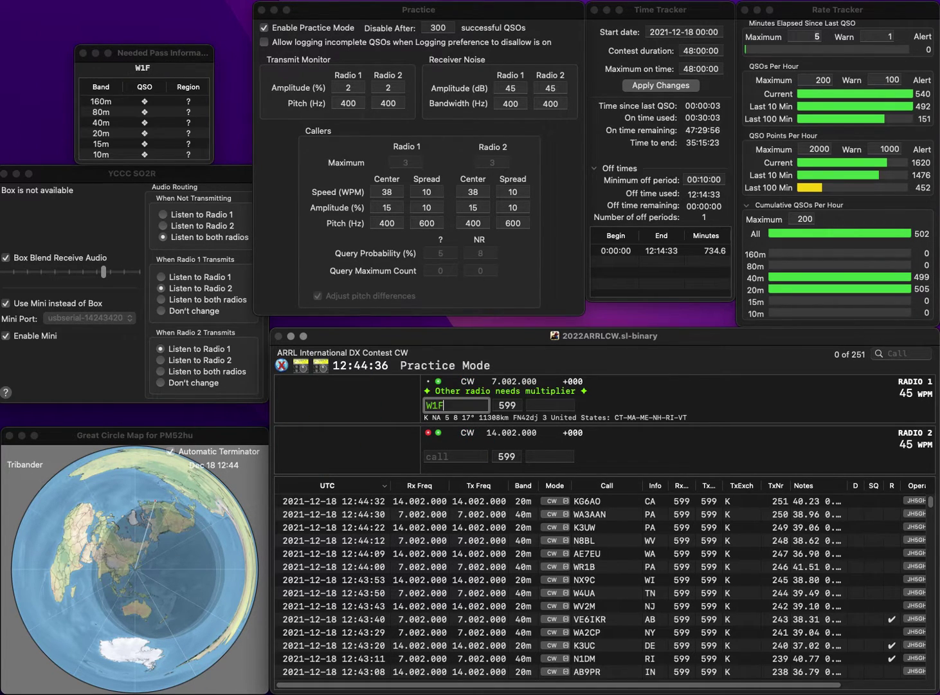
type("NB")
key("Return")
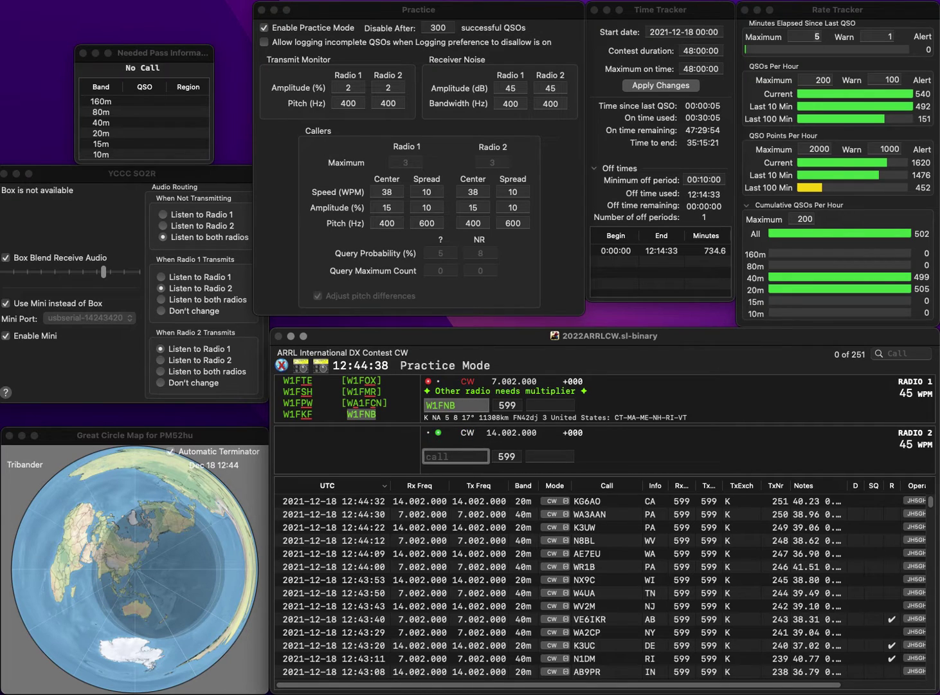
type("KF8O")
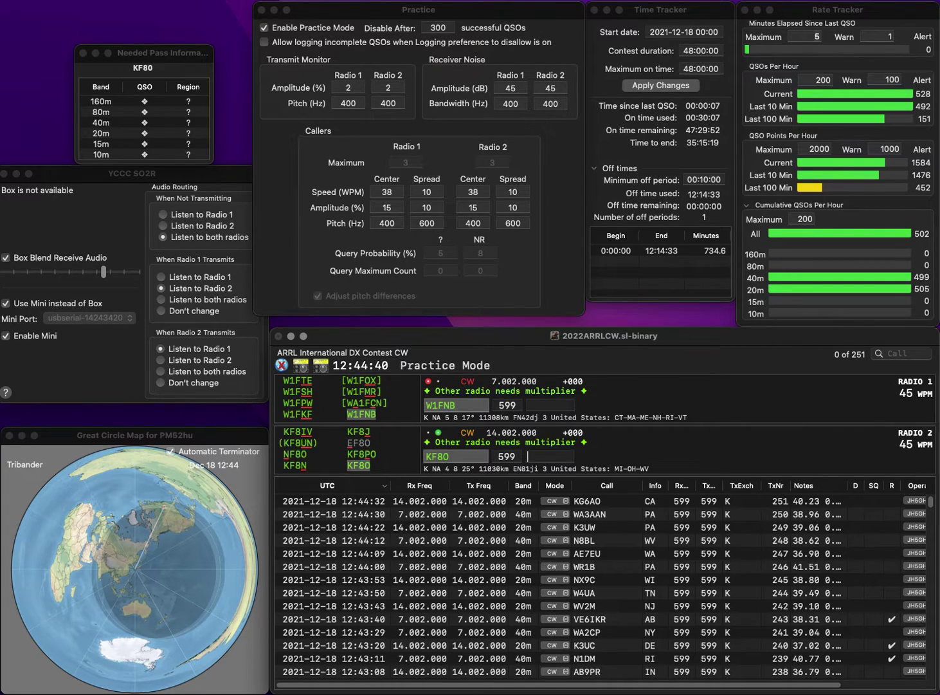
key("Return")
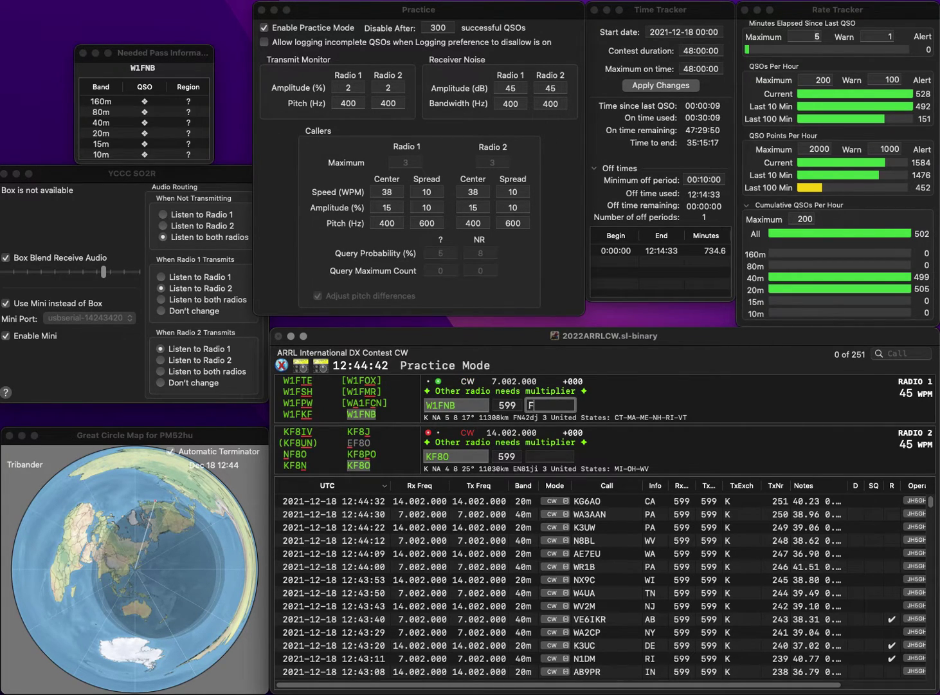
type("VT")
key("Return")
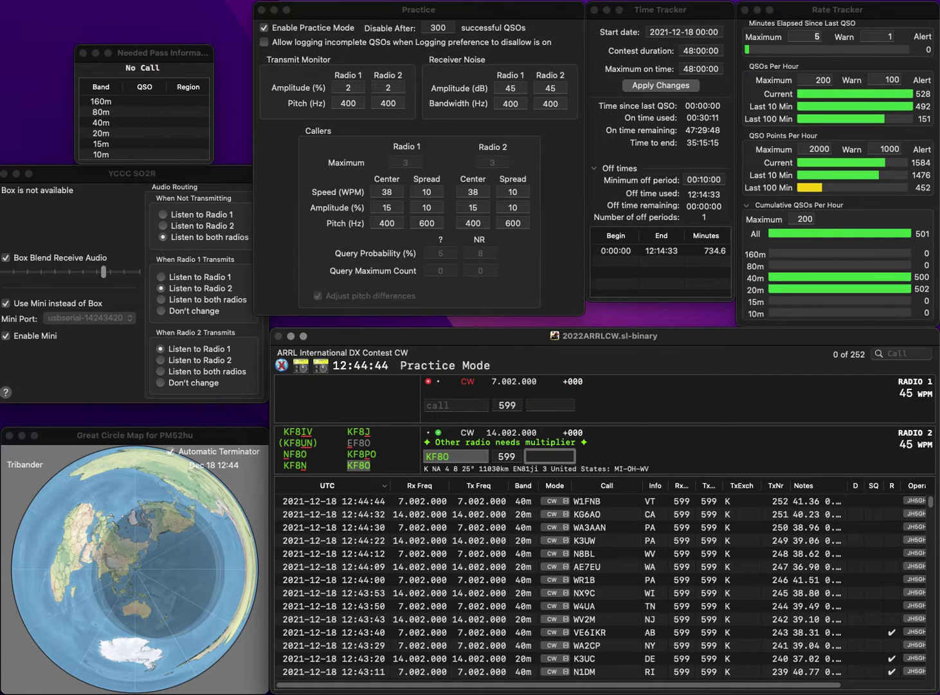
type("OH")
key("Return")
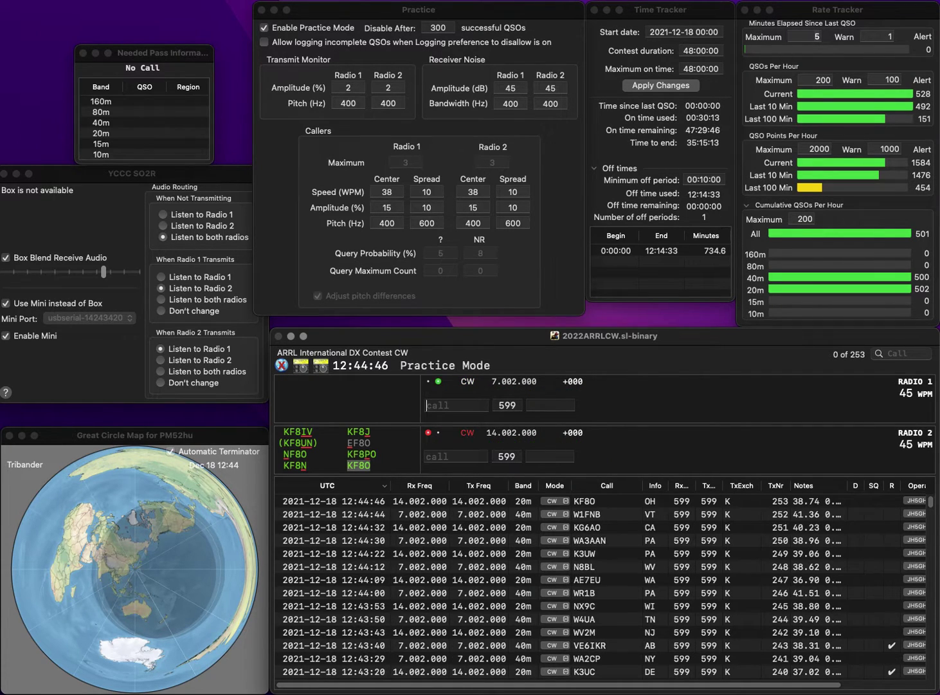
Step: Log K4MDI with VA and VE2MAM with QC, then send N3WS's call
type("K4MDI")
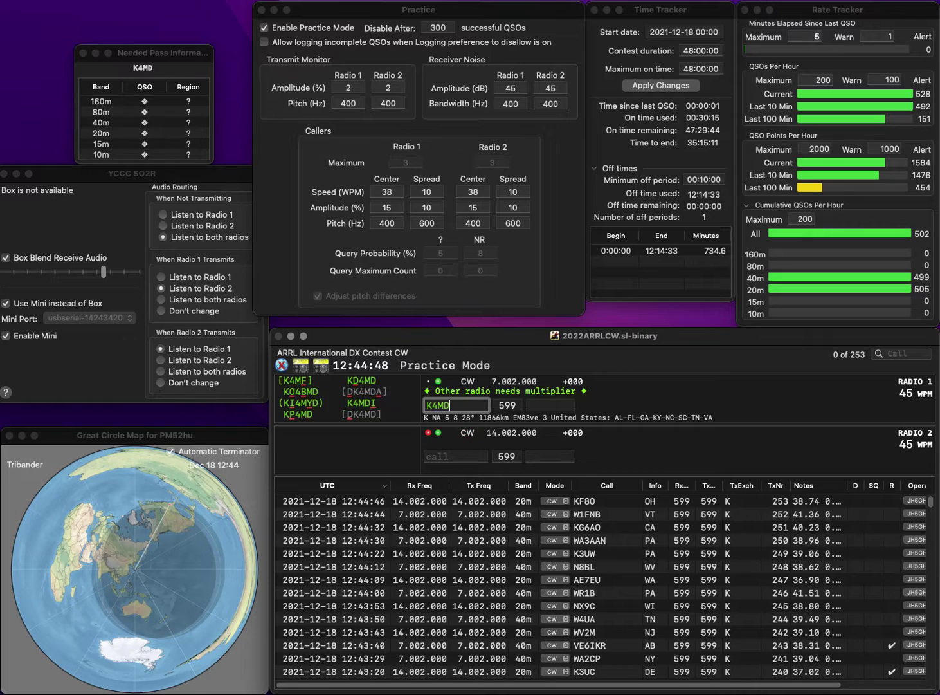
key("Return")
type("VE2MAM")
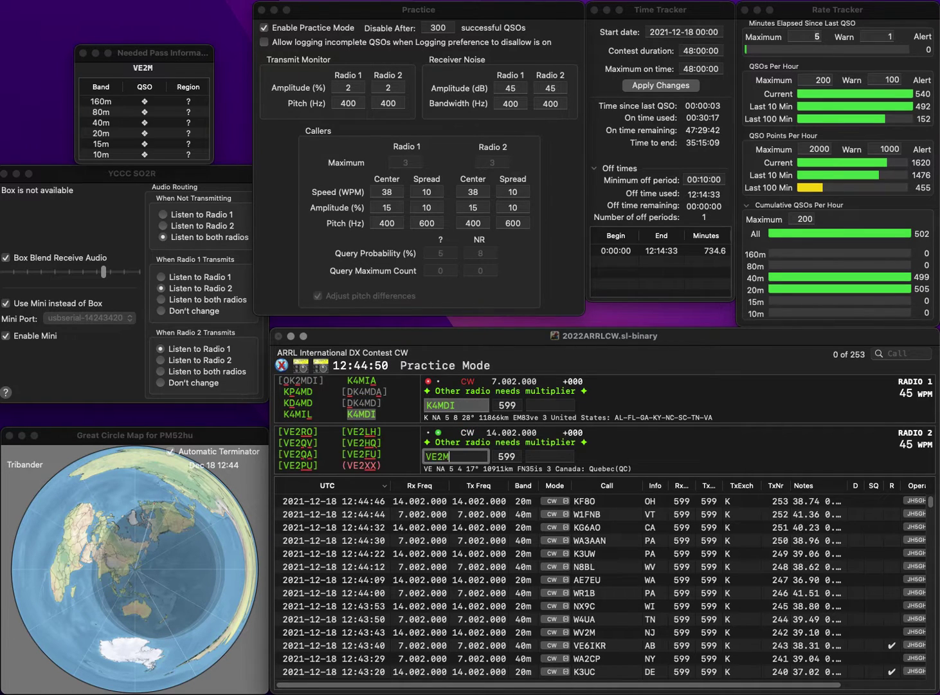
key("Return")
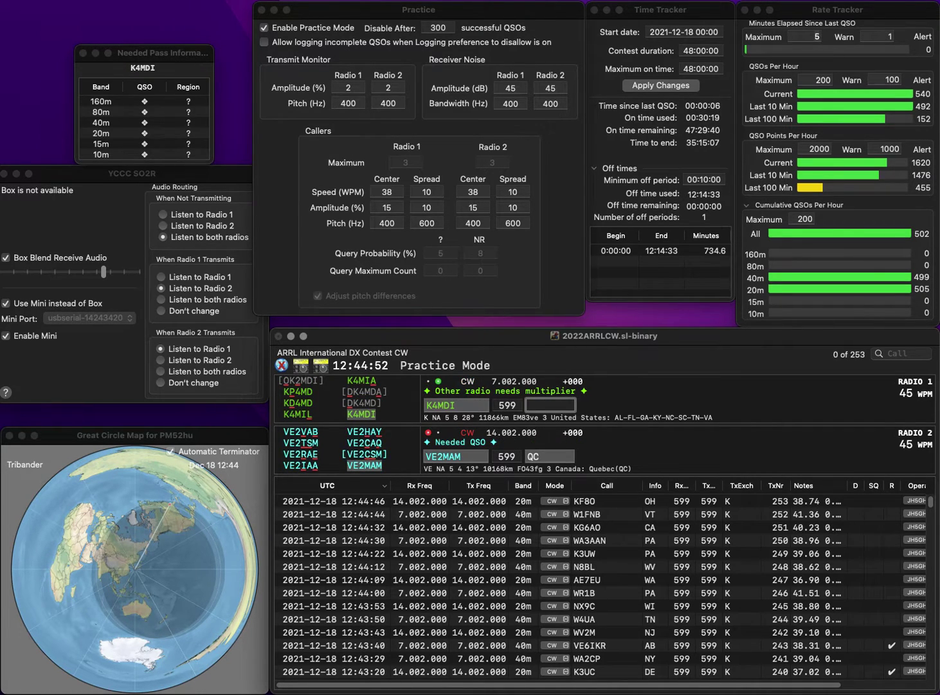
type("VA")
key("Return")
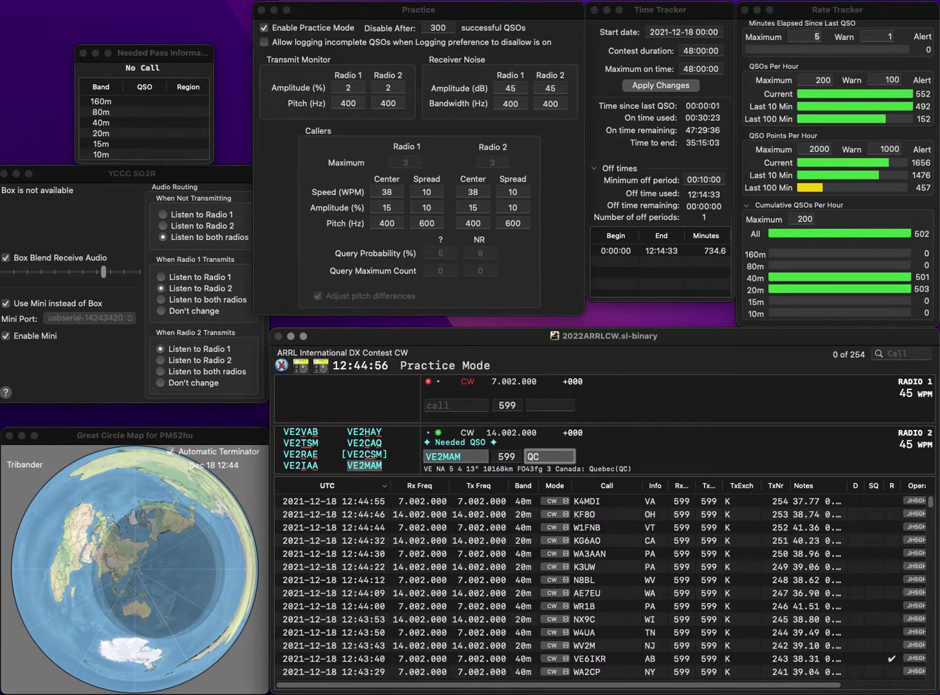
key("Return")
type("N3WS")
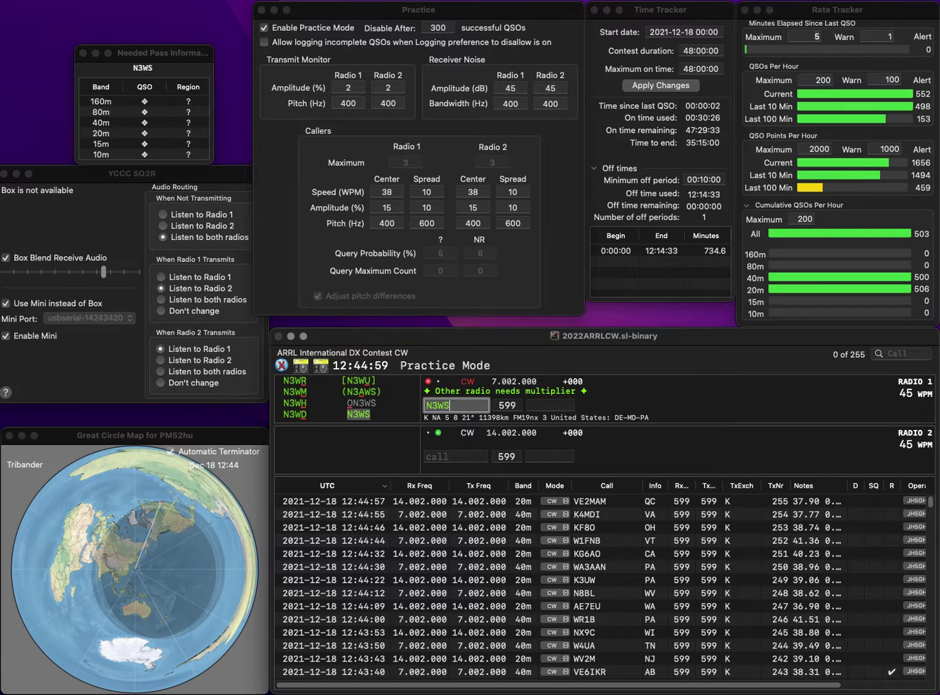
key("Return")
type("N")
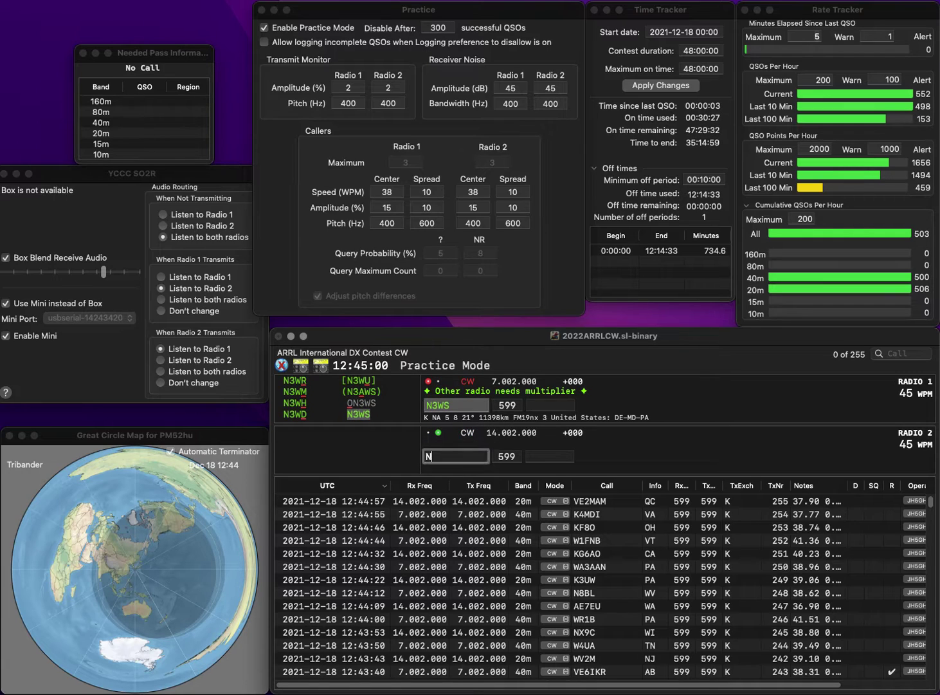
type("U1P")
key("Return")
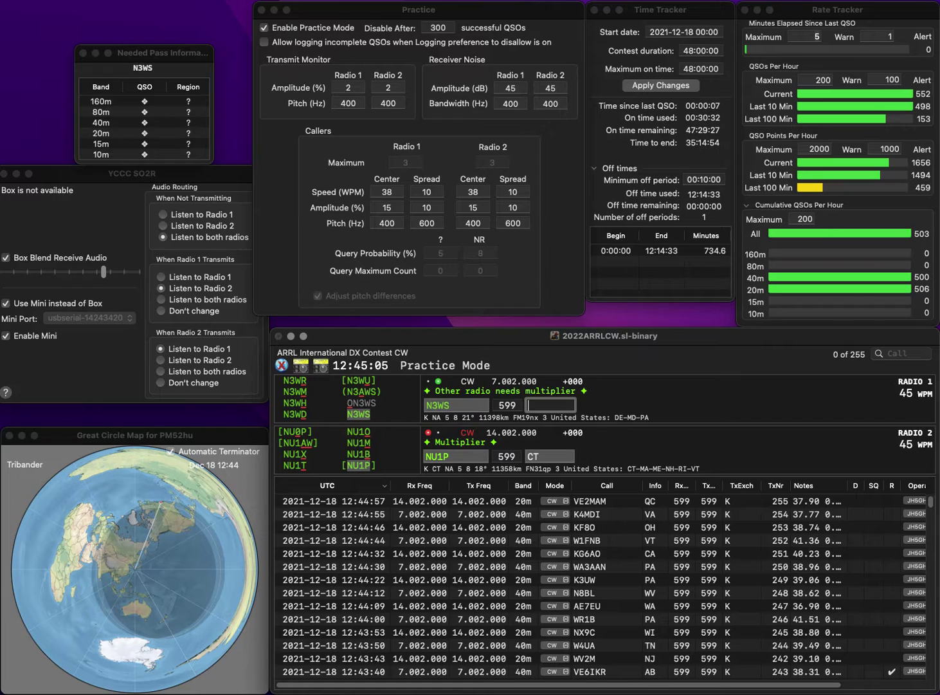
key("BackSpace")
type("H")
key("Return")
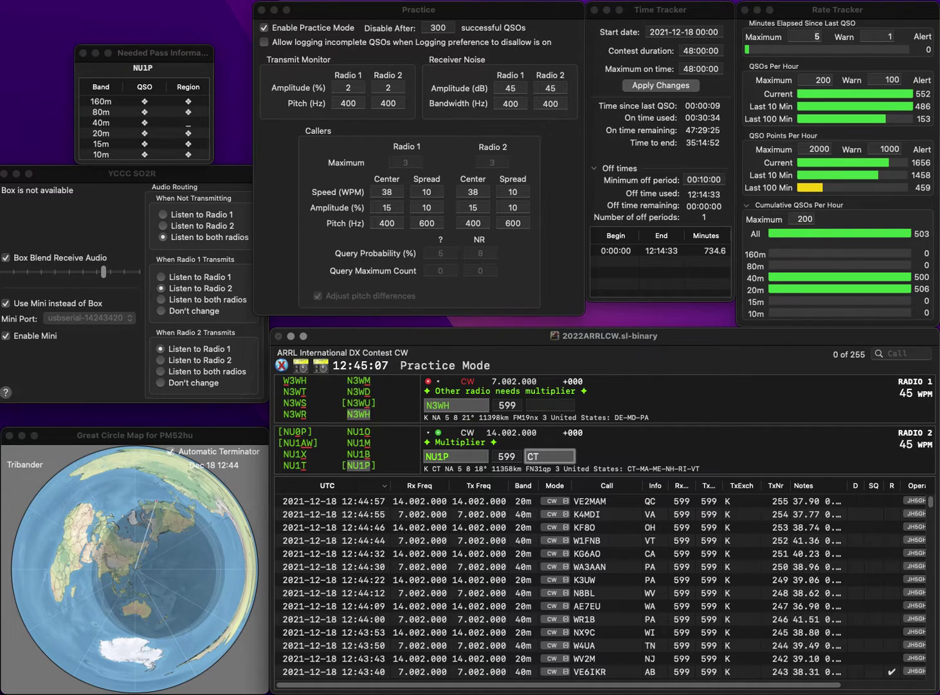
key("Return")
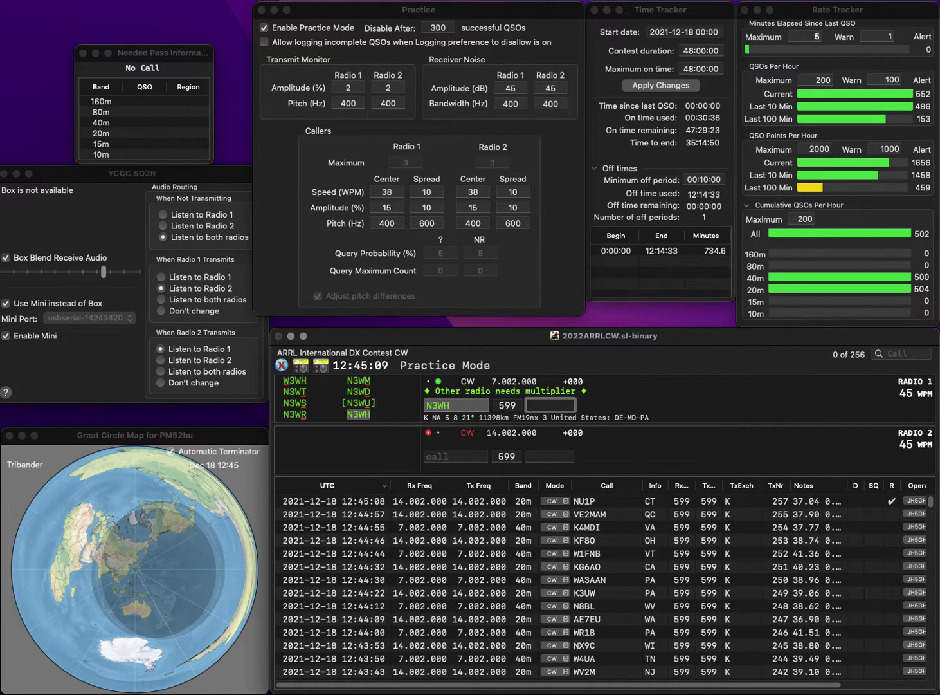
type("P")
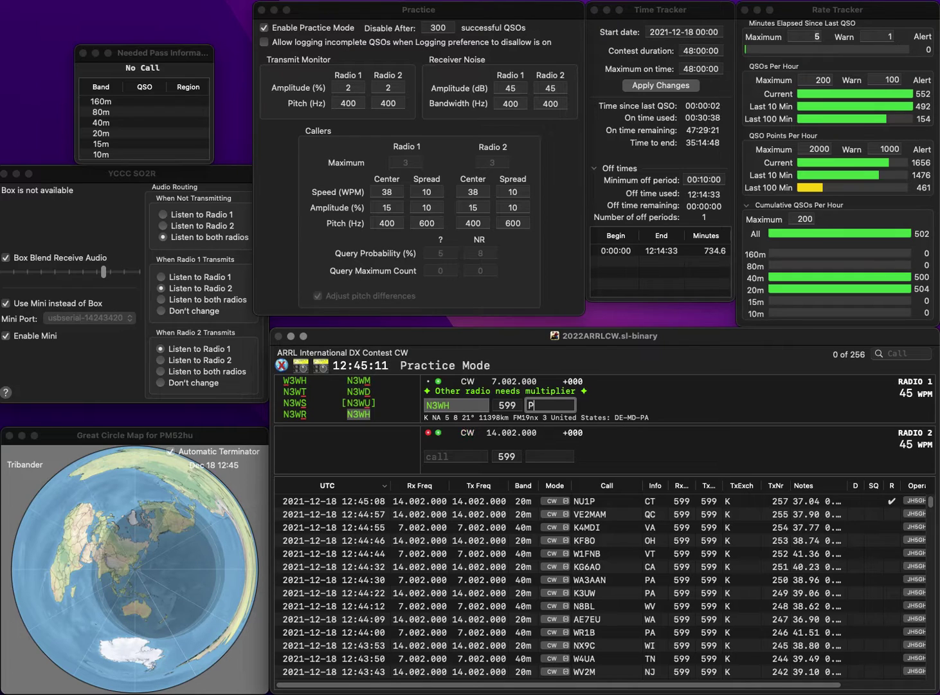
type("A")
key("Return")
Step: Enter radio 2's callsign, correcting KNTB through KCTB and KD2TB to KB2TB
type("KNTB")
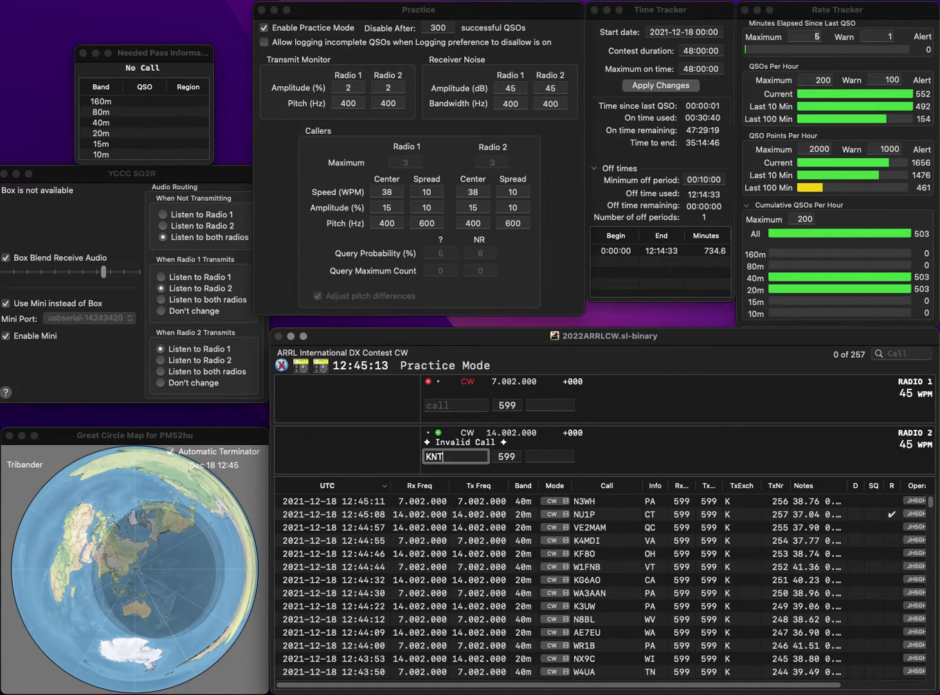
key("Left")
key("Left")
key("BackSpace")
type("C")
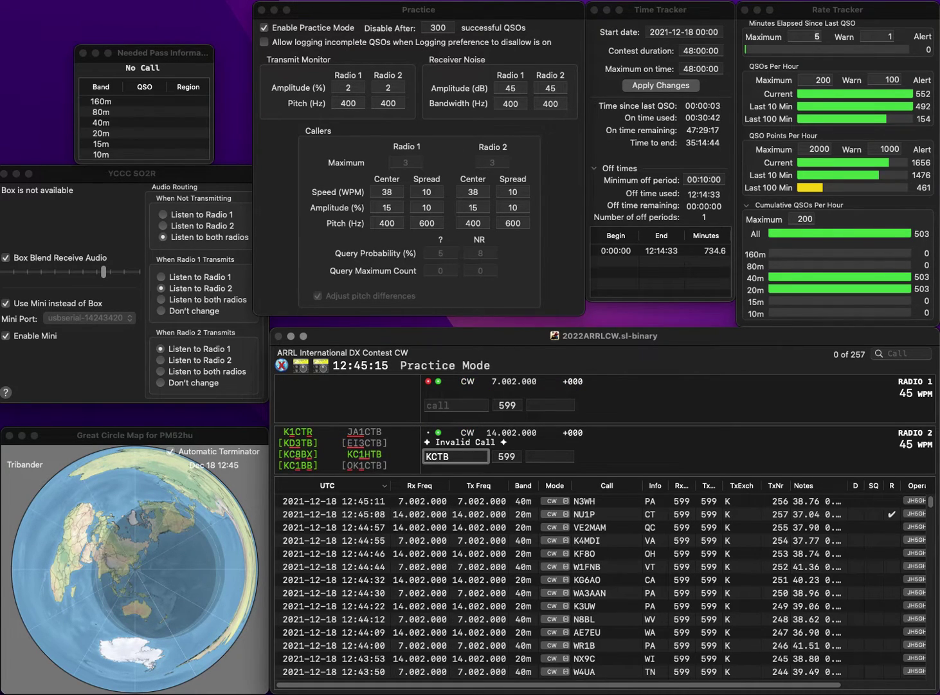
key("Return")
type("1E")
key("Return")
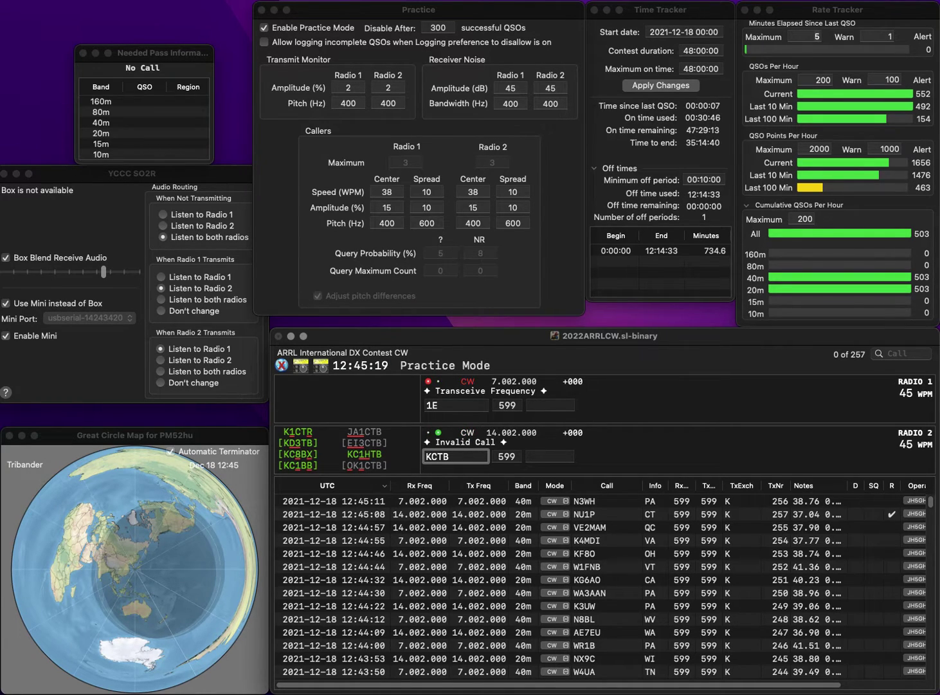
key("BackSpace")
type("D2")
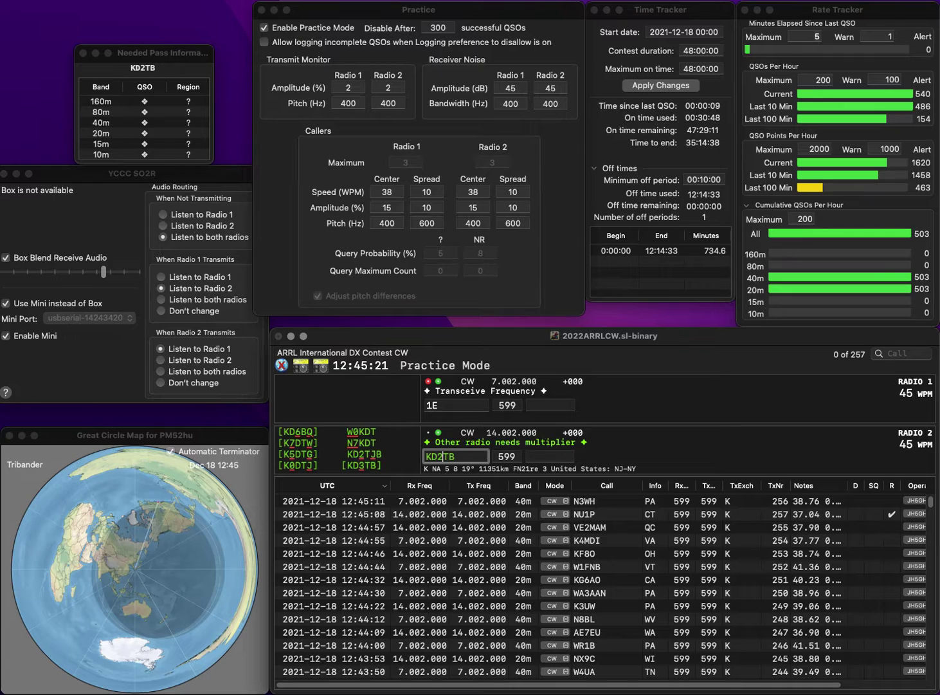
key("BackSpace")
key("BackSpace")
type("B2")
key("Return")
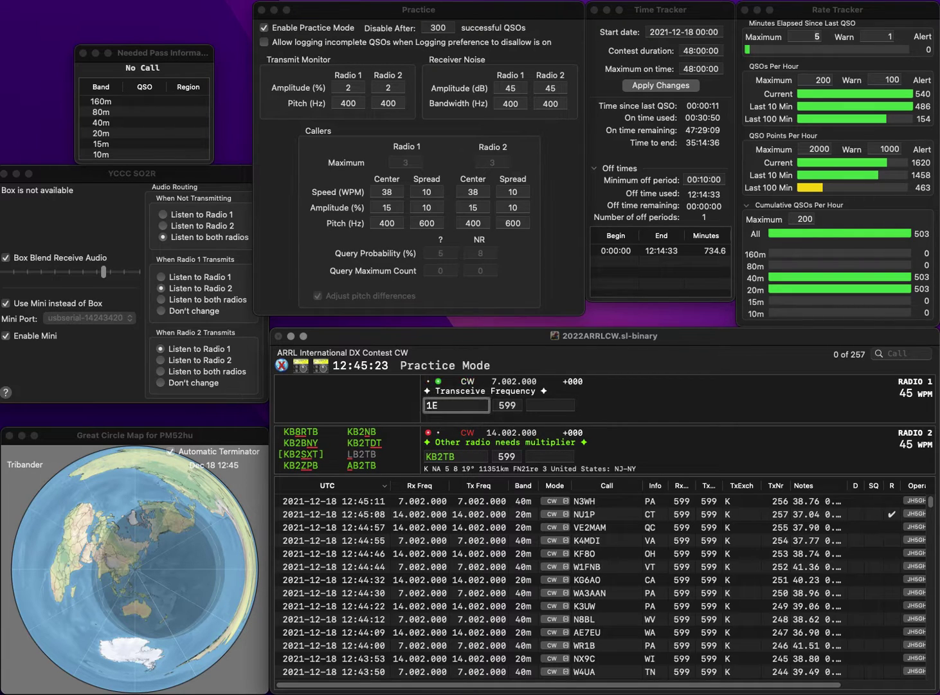
type("NY")
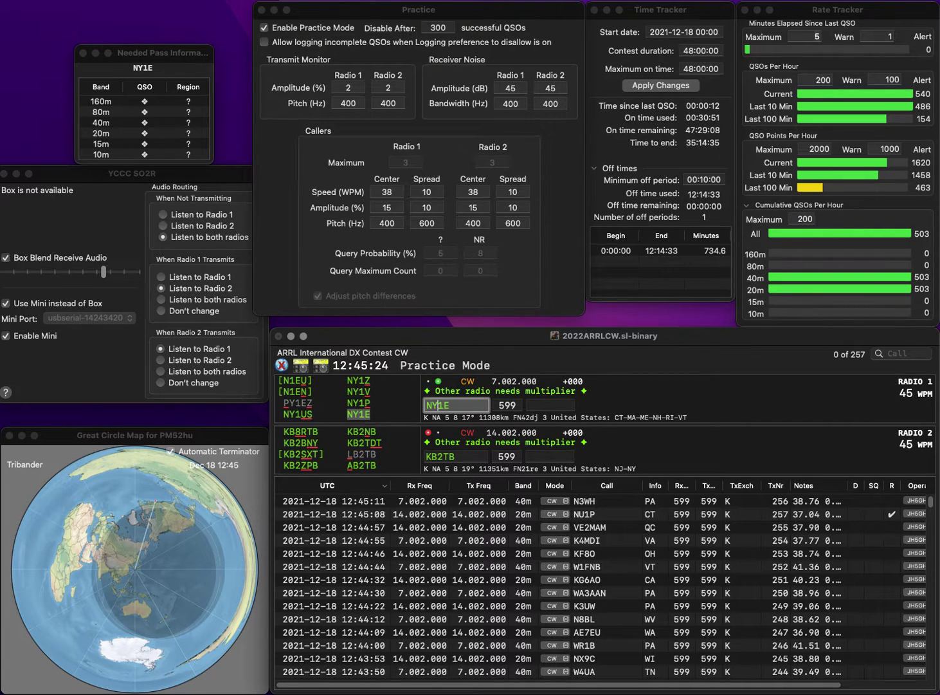
key("Return")
key("BackSpace")
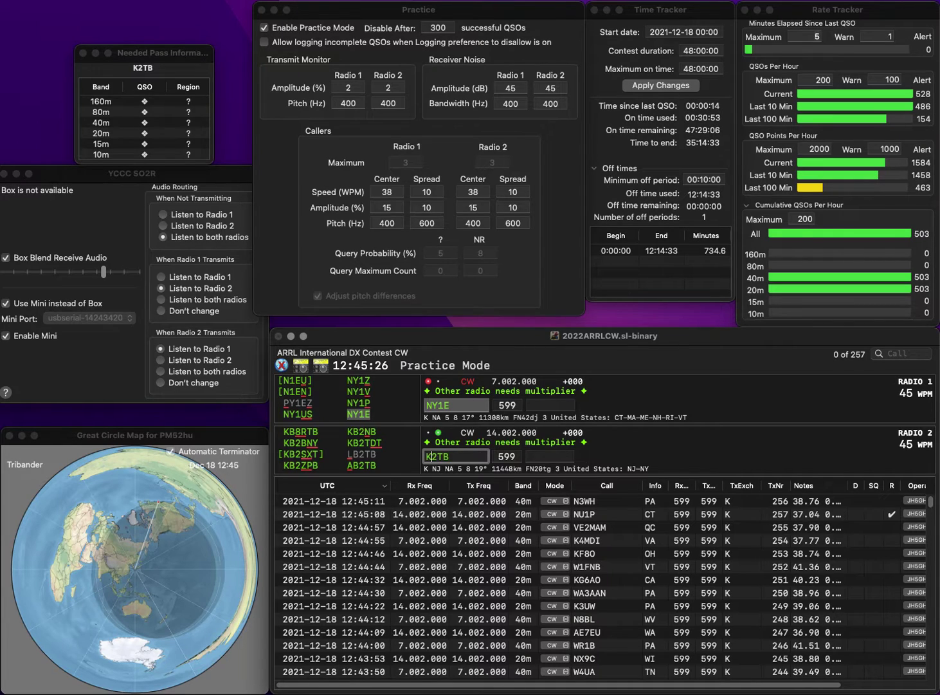
type("D3")
key("Delete")
key("Return")
key("space")
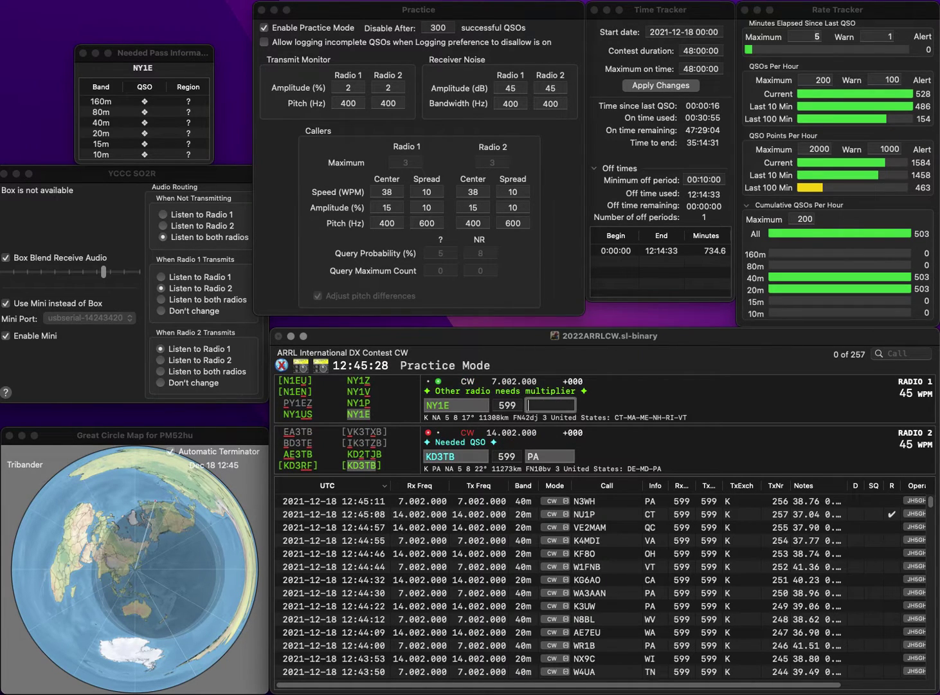
type("VT")
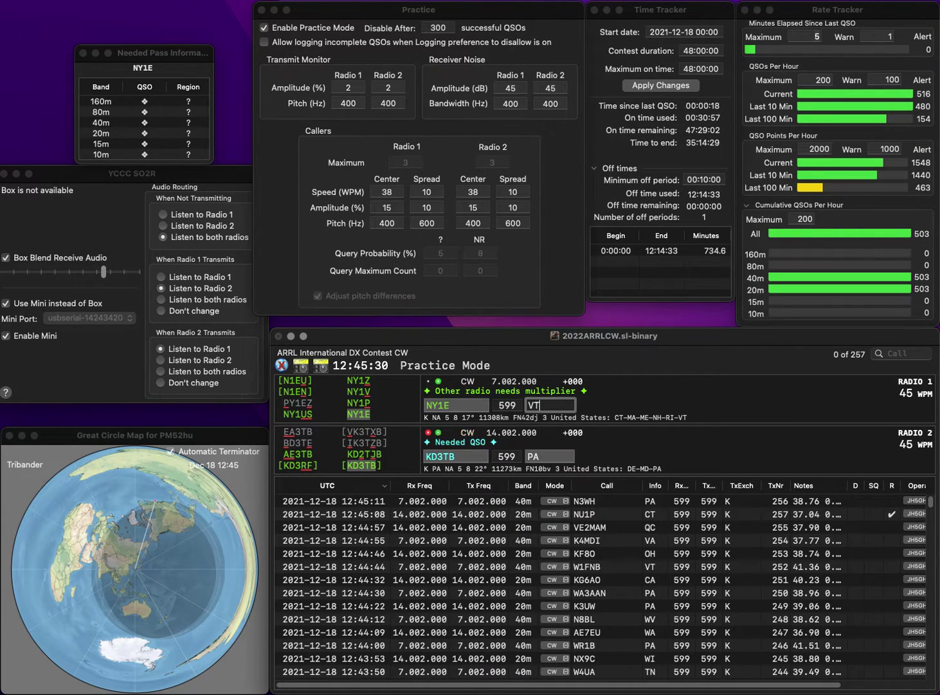
key("Return")
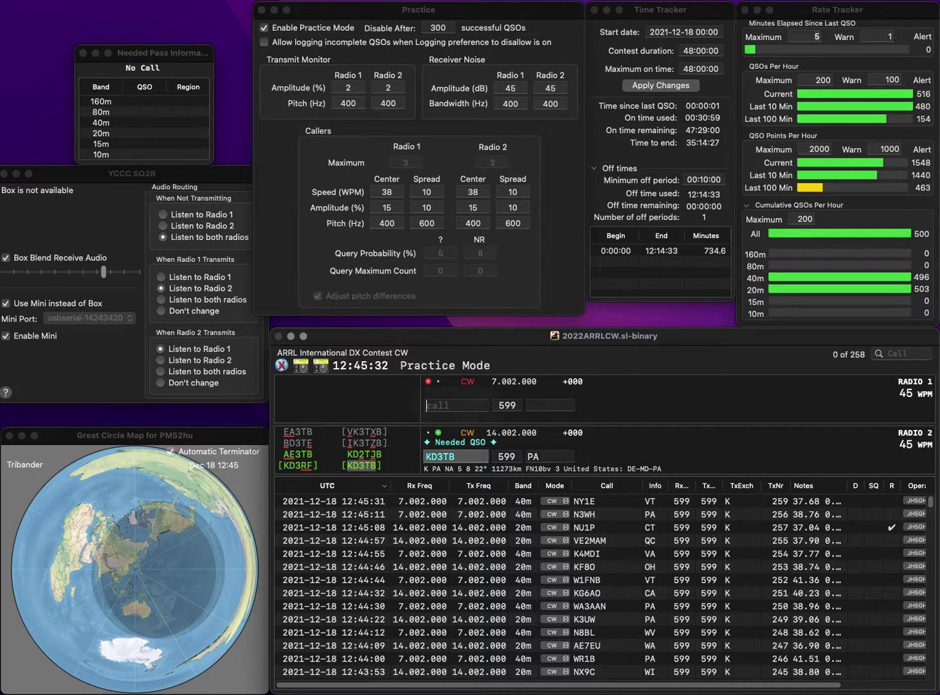
key("Return")
type("KB")
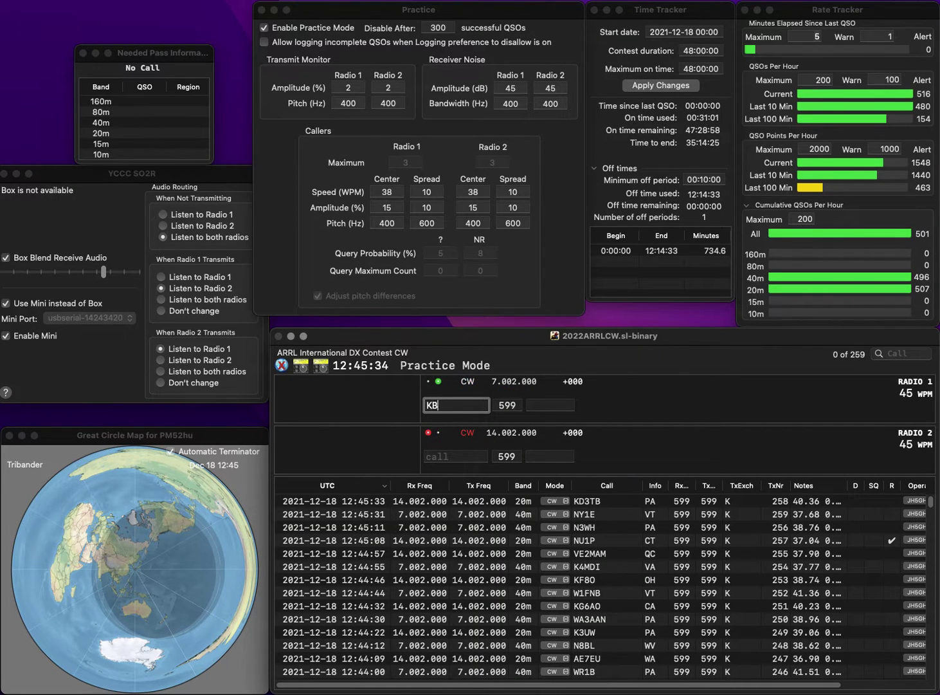
type("1VSX")
key("Return")
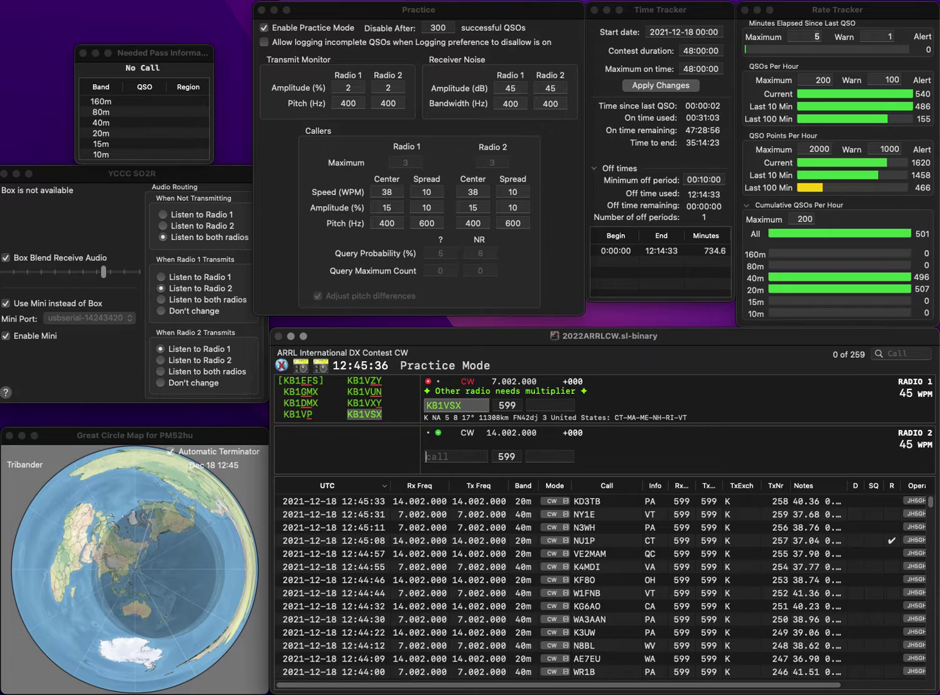
type("SEN")
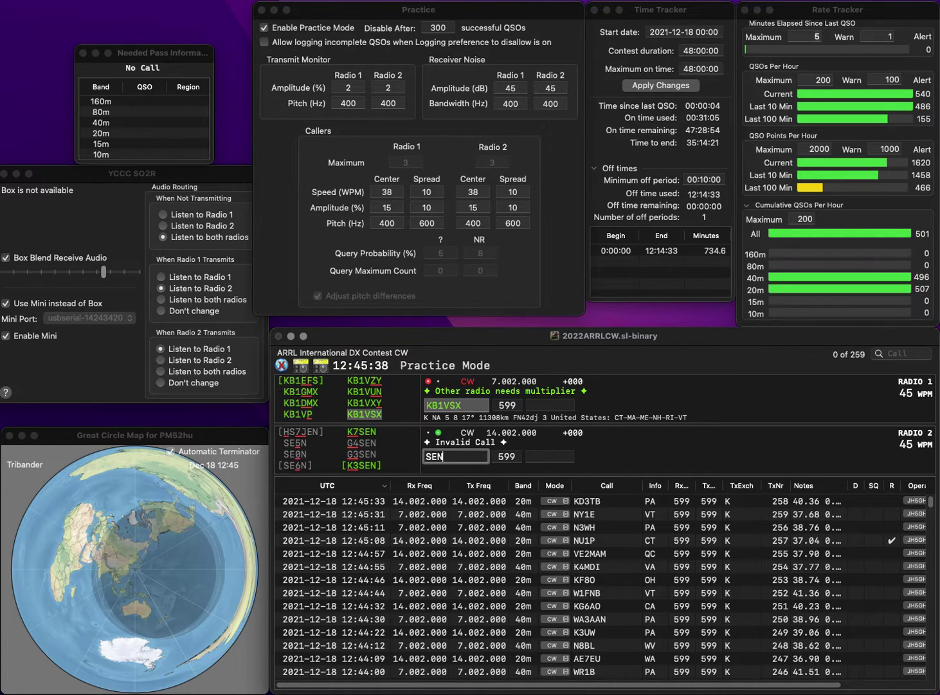
type("W")
key("Return")
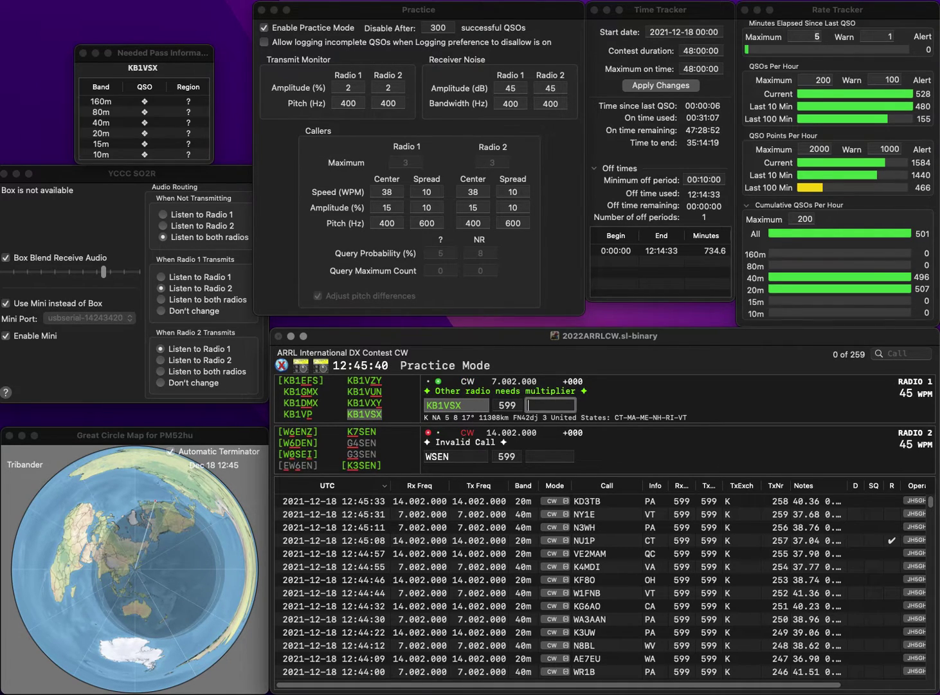
type("CA")
key("Return")
Step: Log W5TEN with NM and call the partial 1DC station on radio 1
type("T")
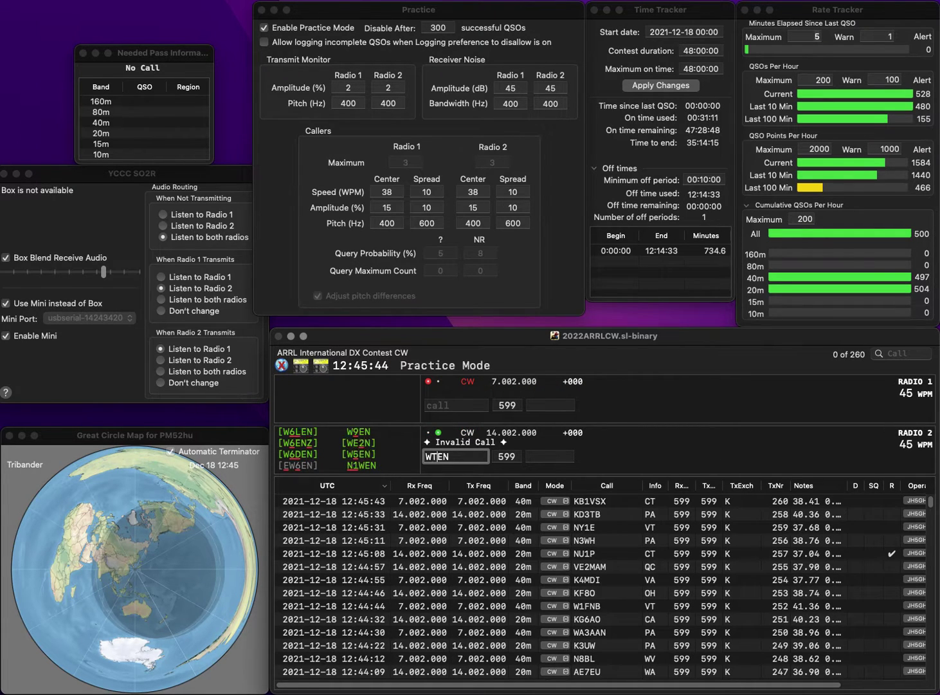
type("5")
key("Return")
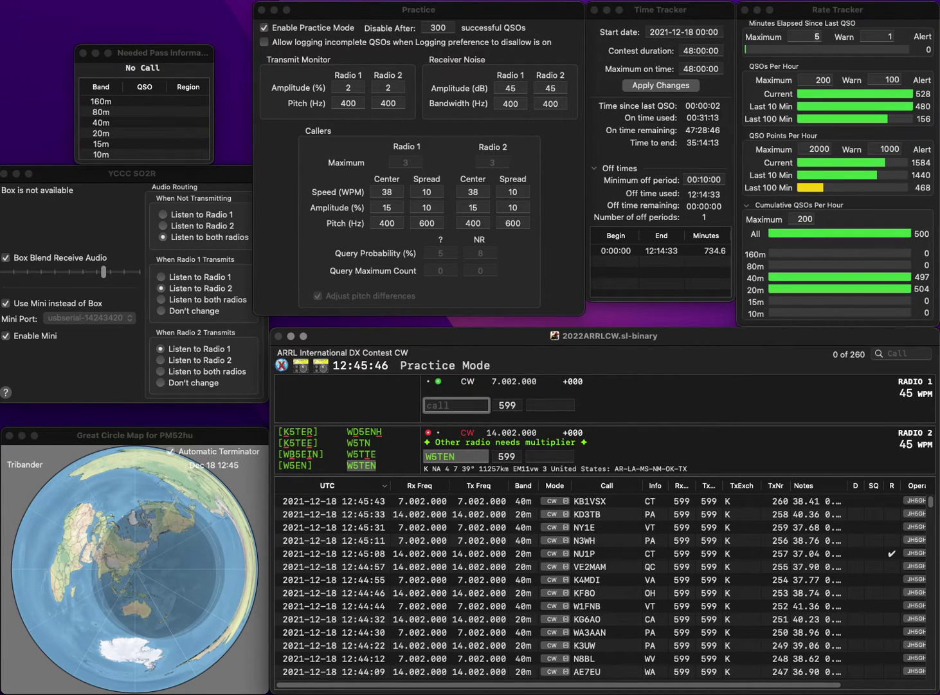
type("1DC")
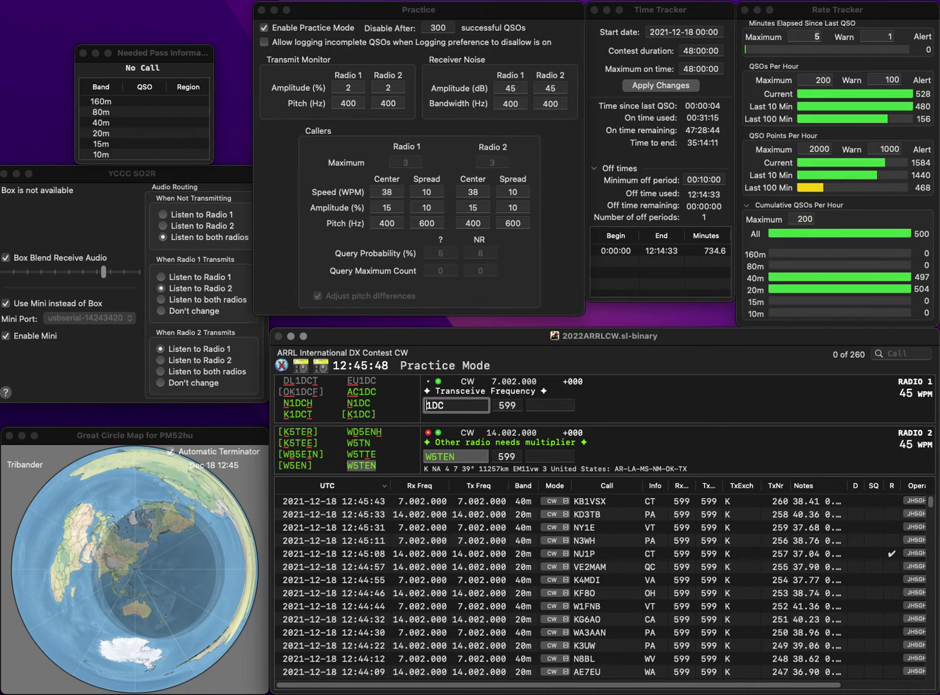
key("Return")
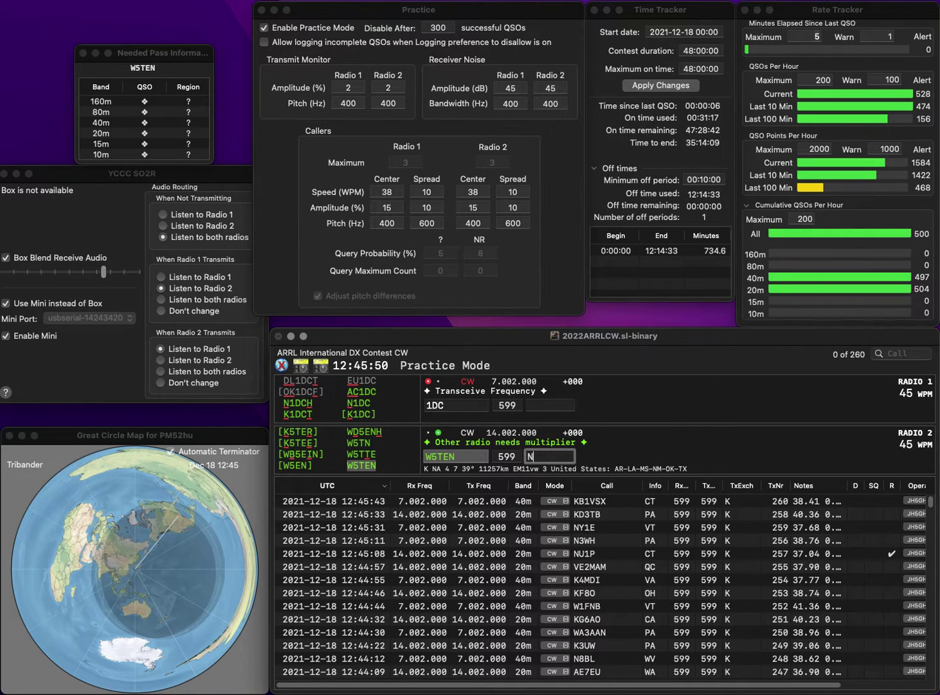
type("M")
key("Return")
type("AC")
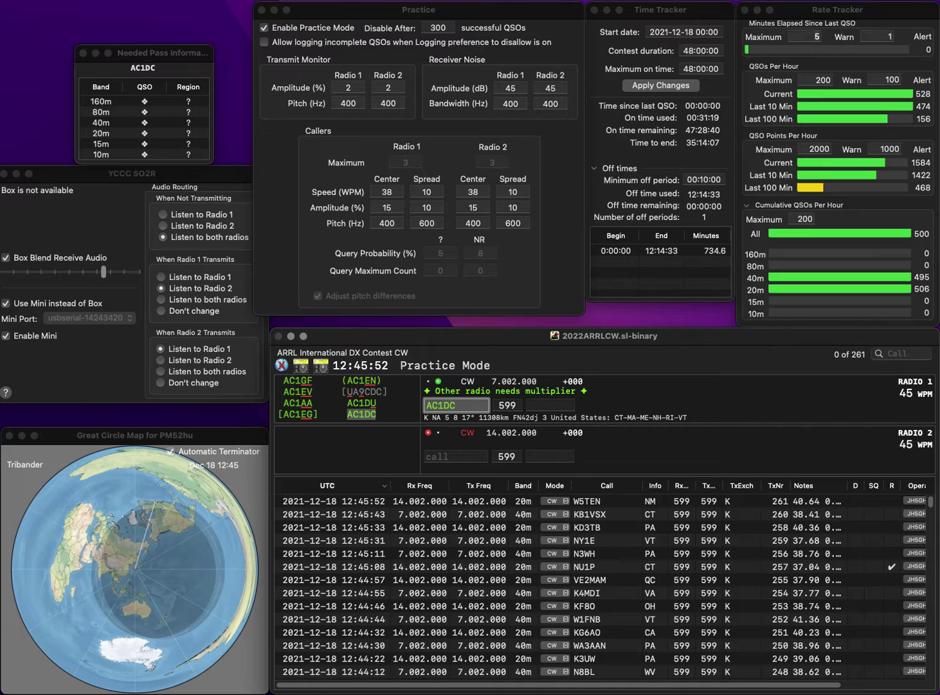
key("Return")
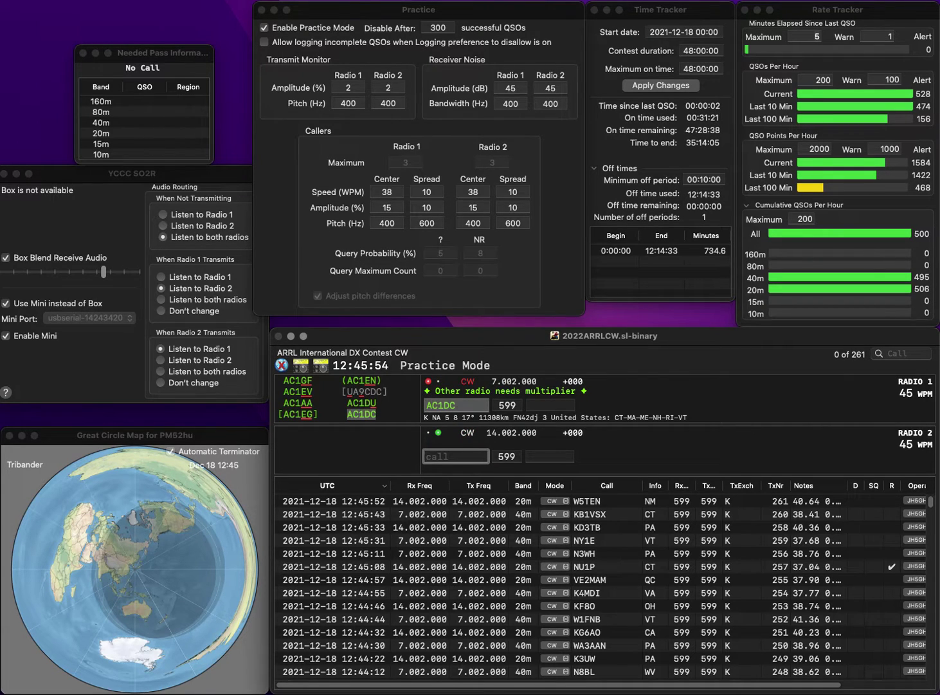
type("KI6ADA")
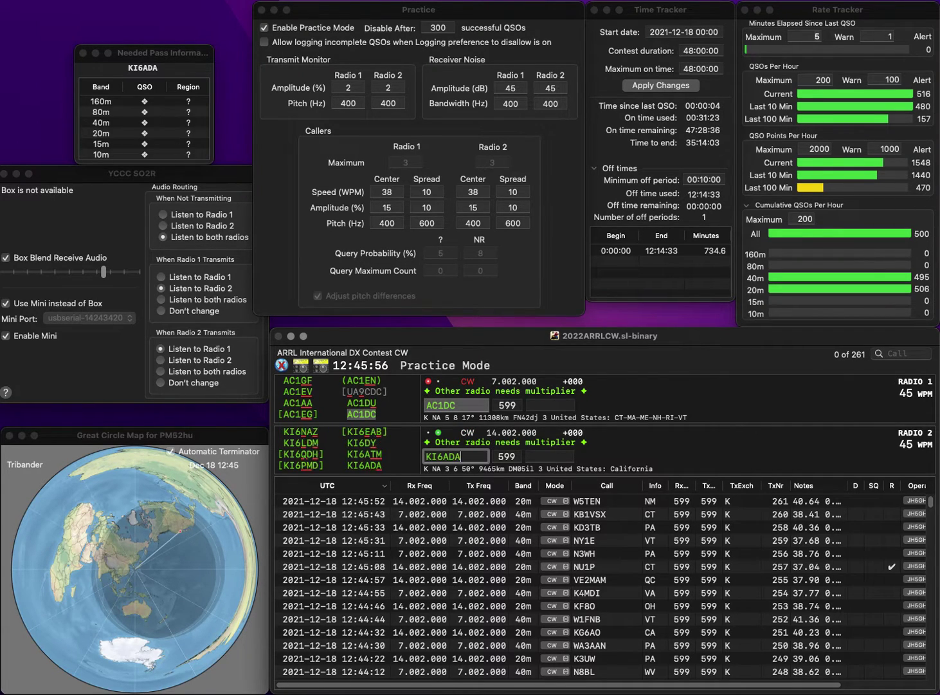
key("Return")
type("VT")
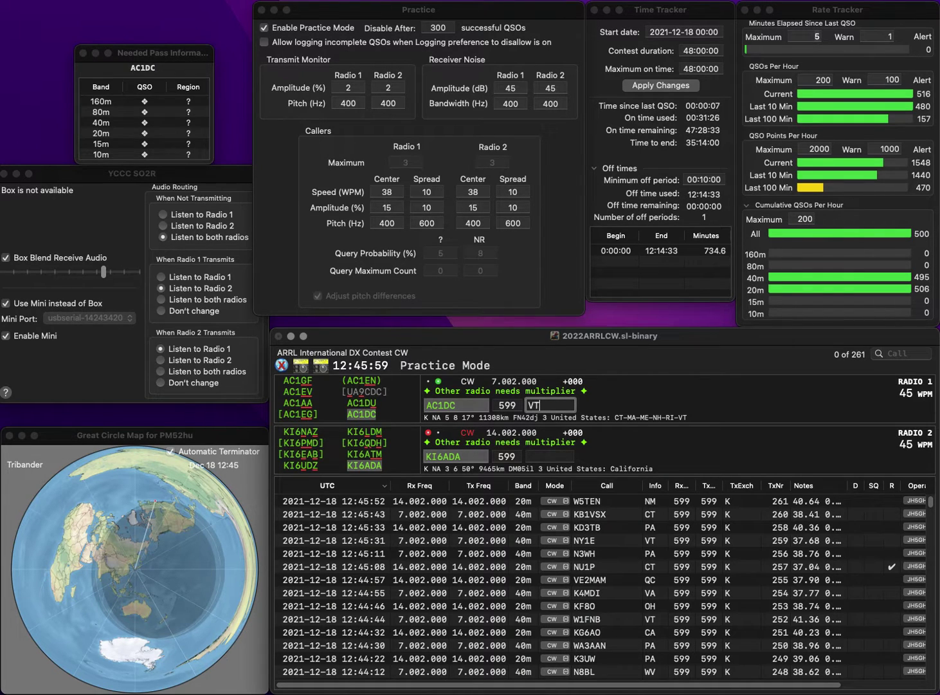
key("Return")
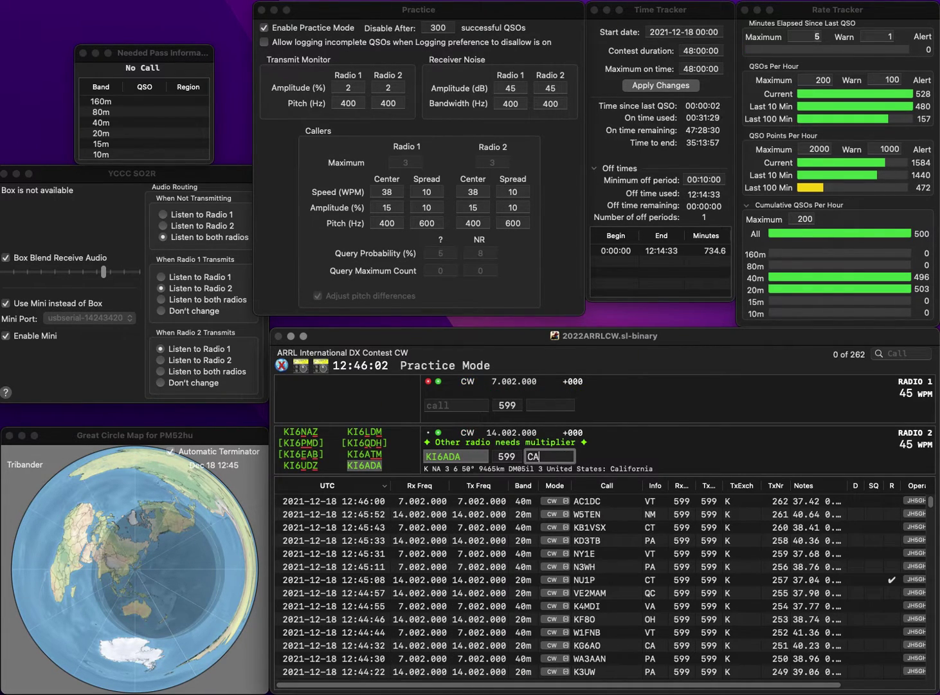
key("Return")
type("N3WS")
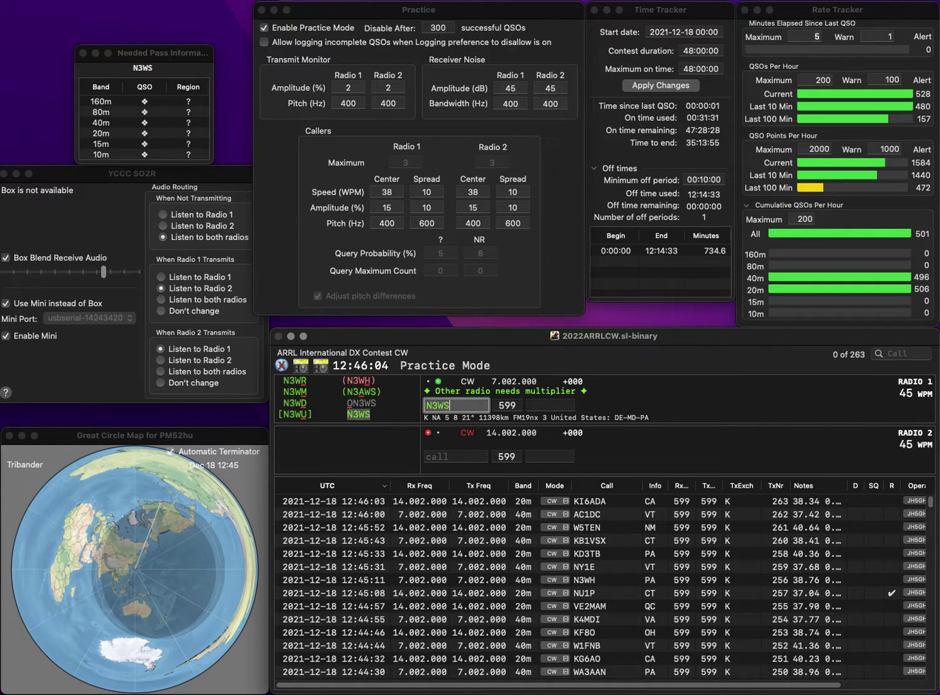
key("Return")
type("KB")
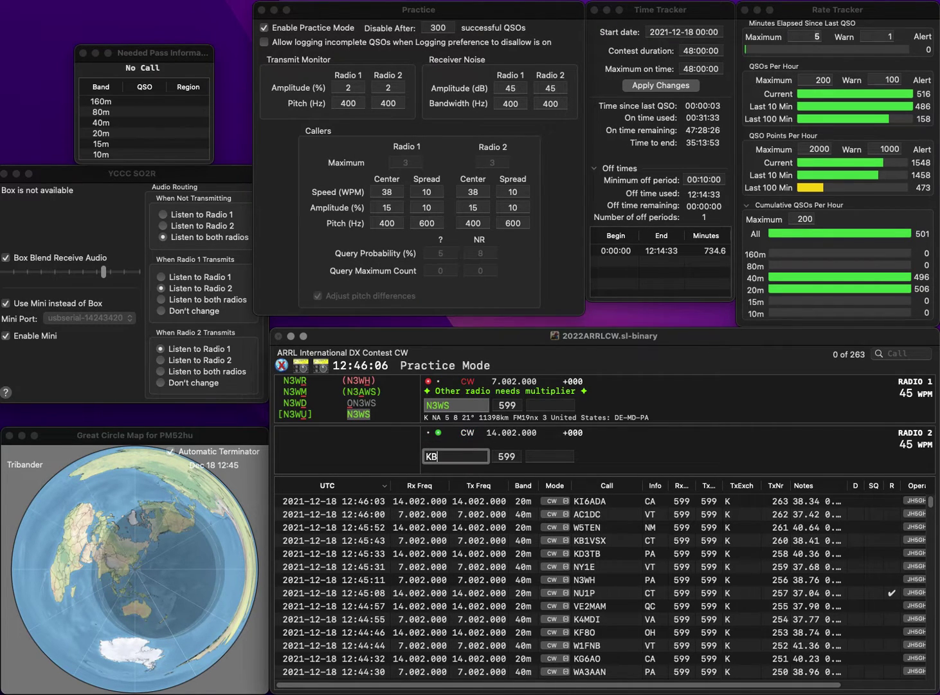
type("8KB")
key("Return")
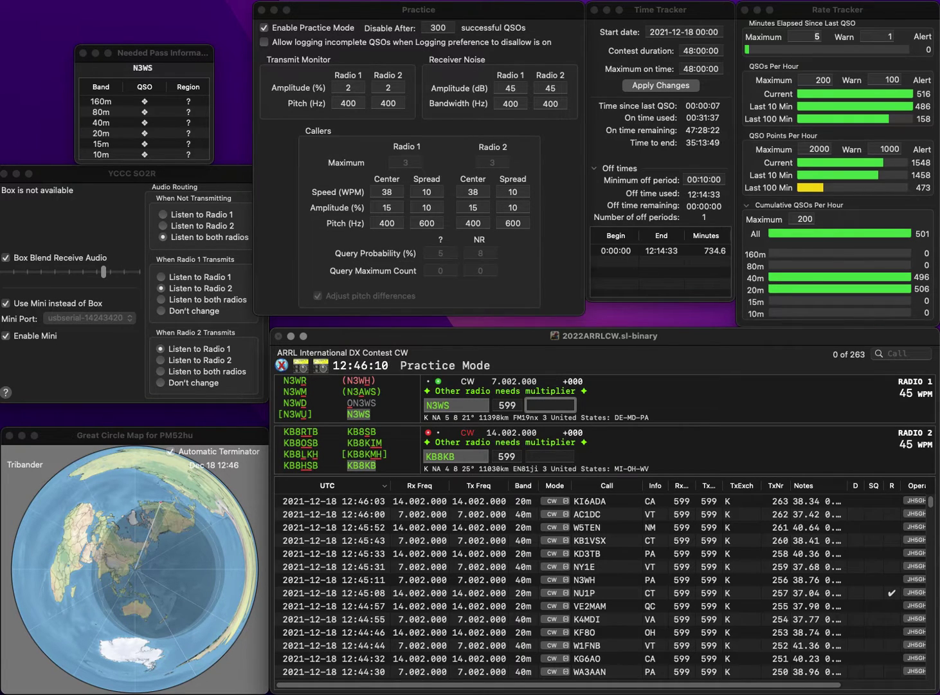
key("space")
key("BackSpace")
type("H")
key("Return")
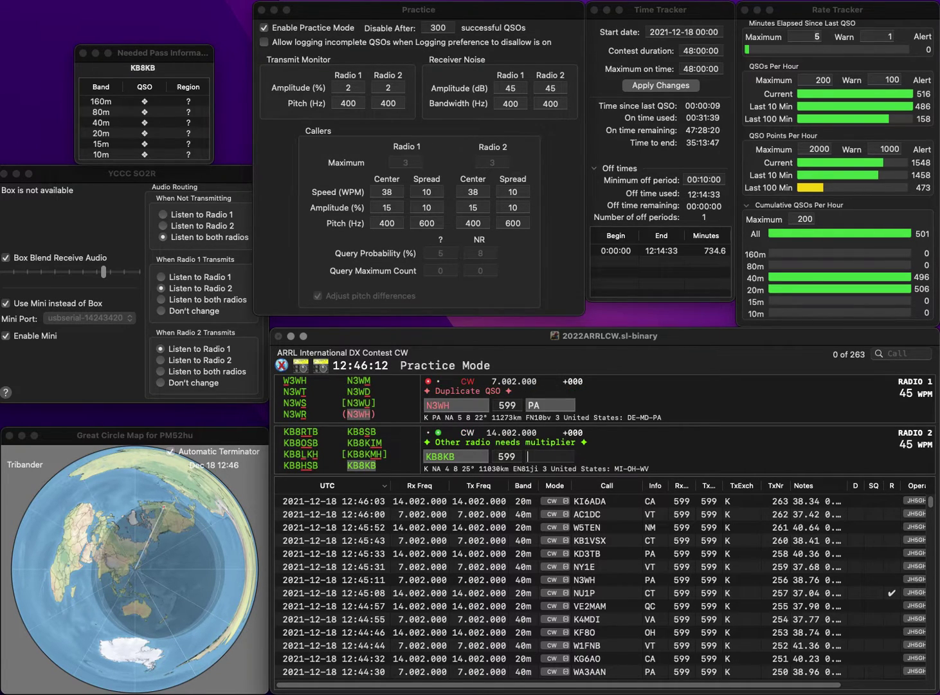
type("OH")
key("Return")
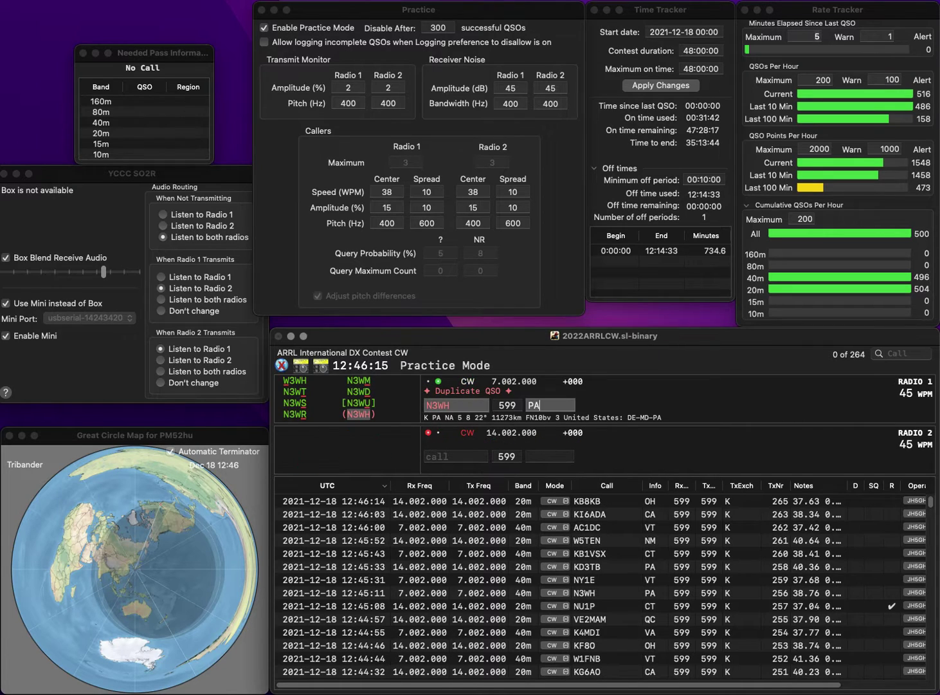
key("Return")
key("Return")
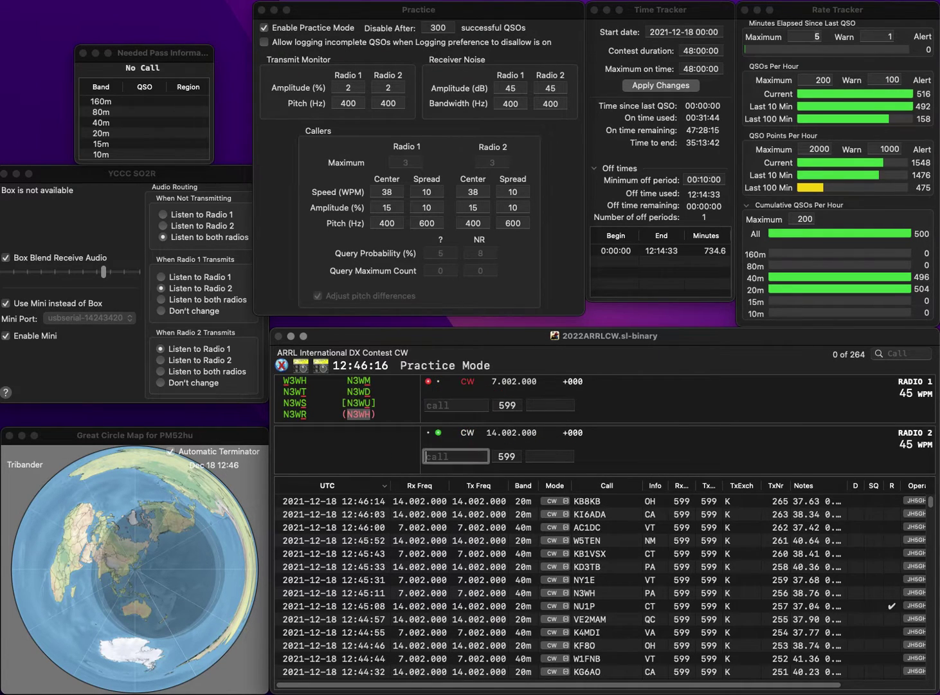
type("VE2NCG")
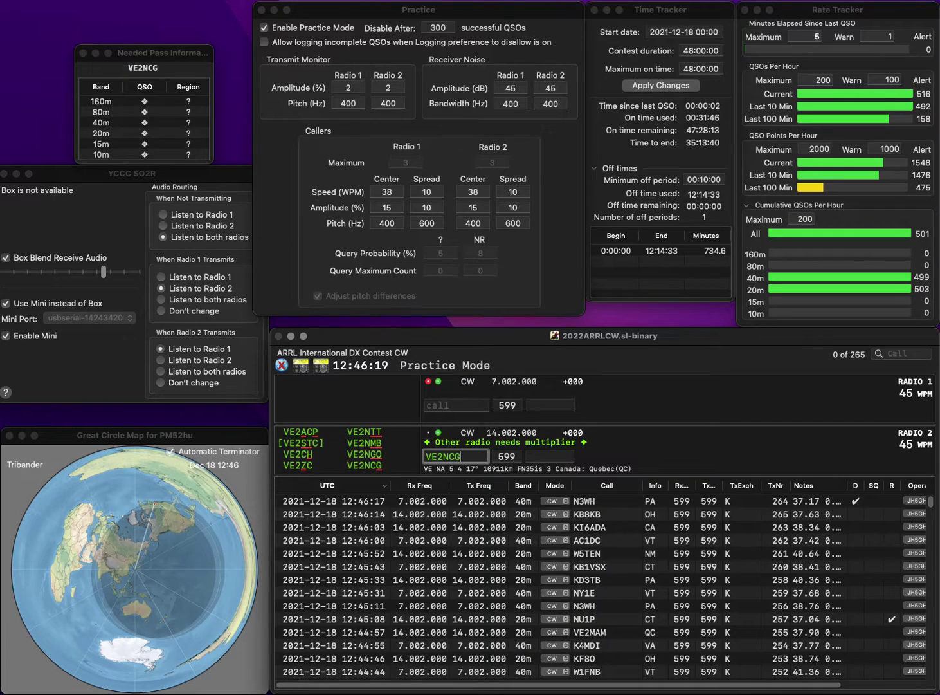
key("Return")
type("AJ")
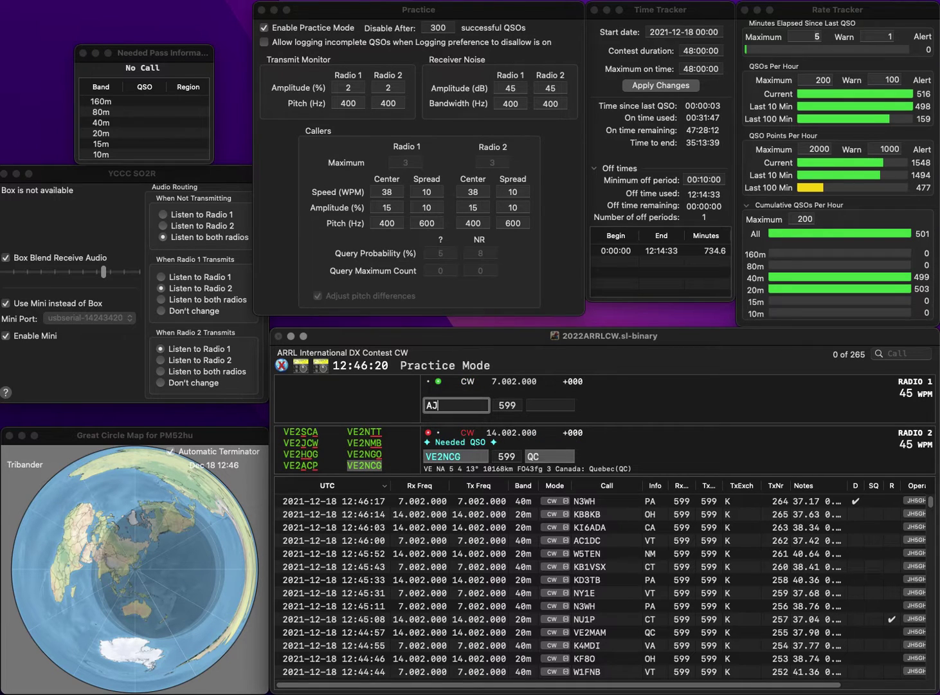
type("1G")
key("Return")
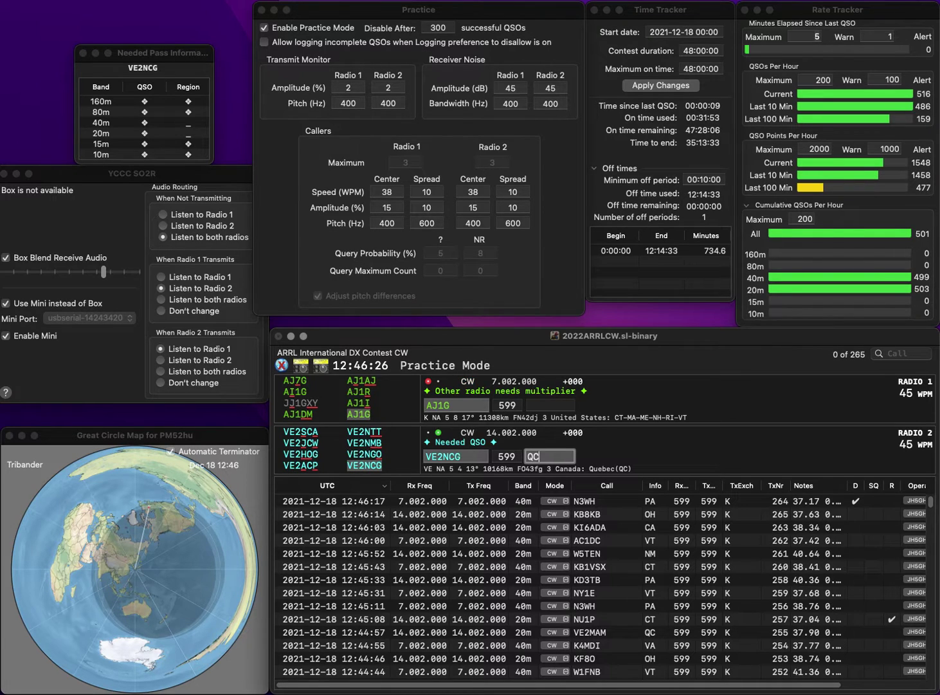
key("Return")
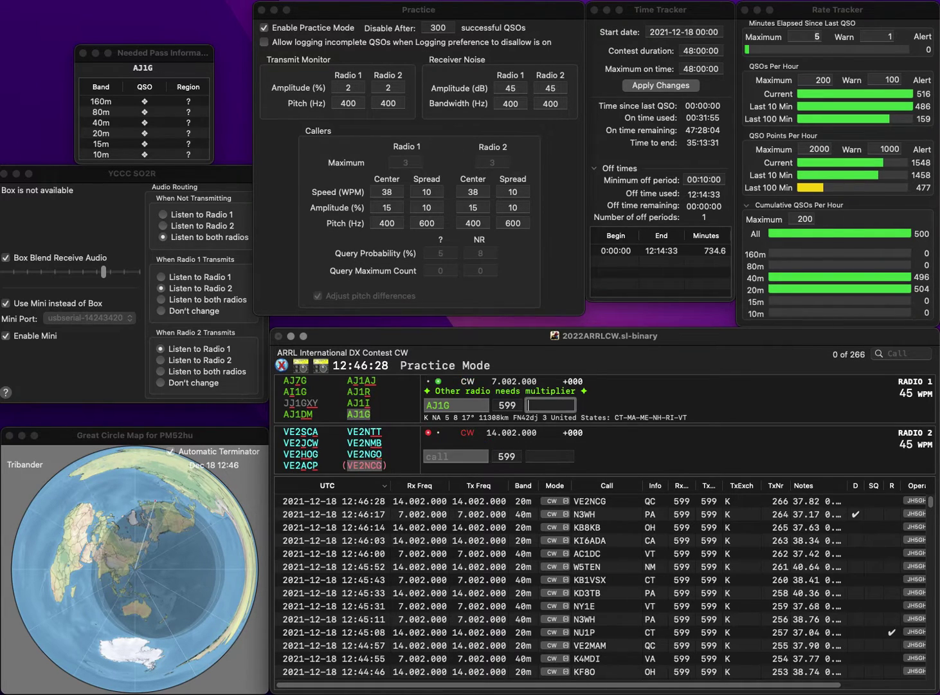
key("Return")
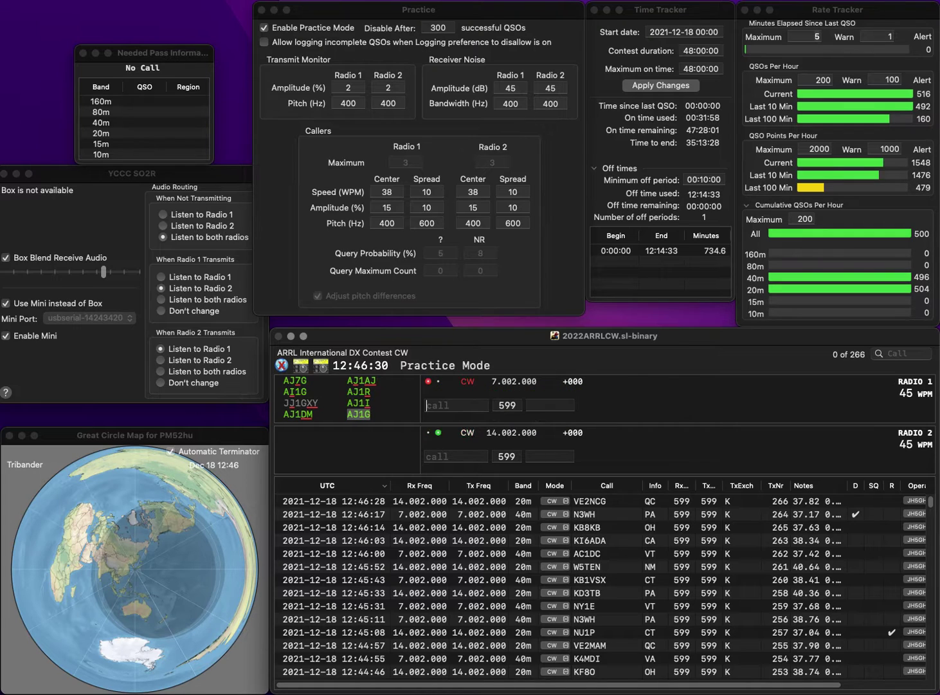
type("K4SWJ")
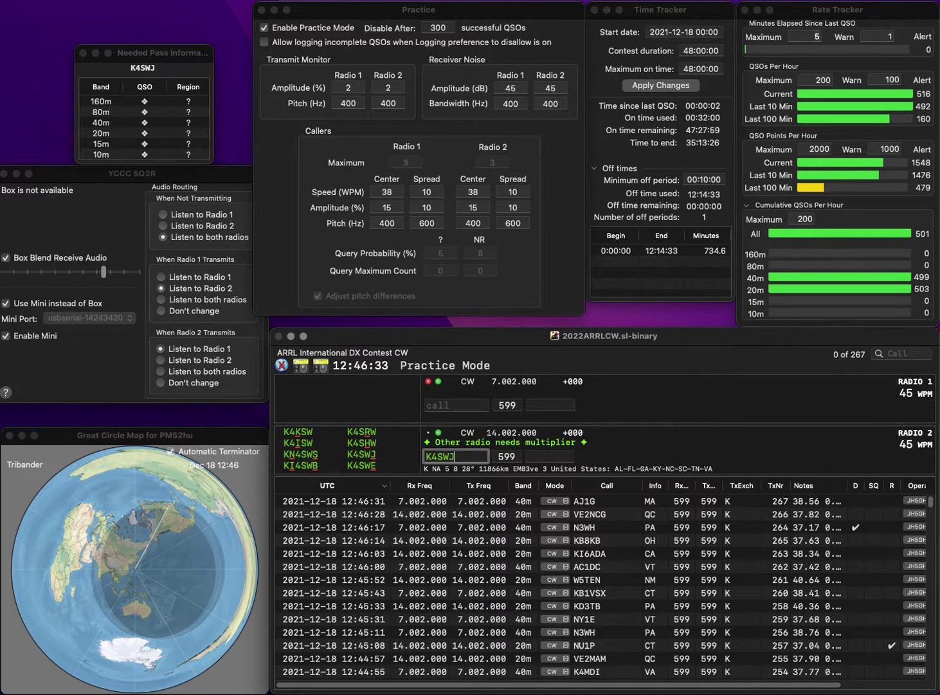
key("Return")
type("K")
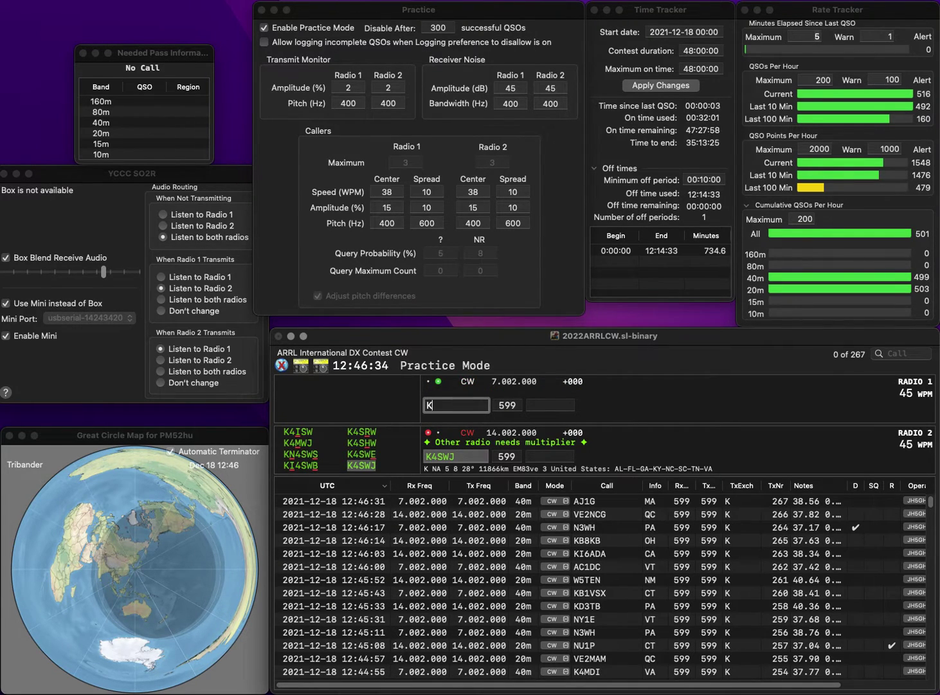
type("8AAT")
key("Return")
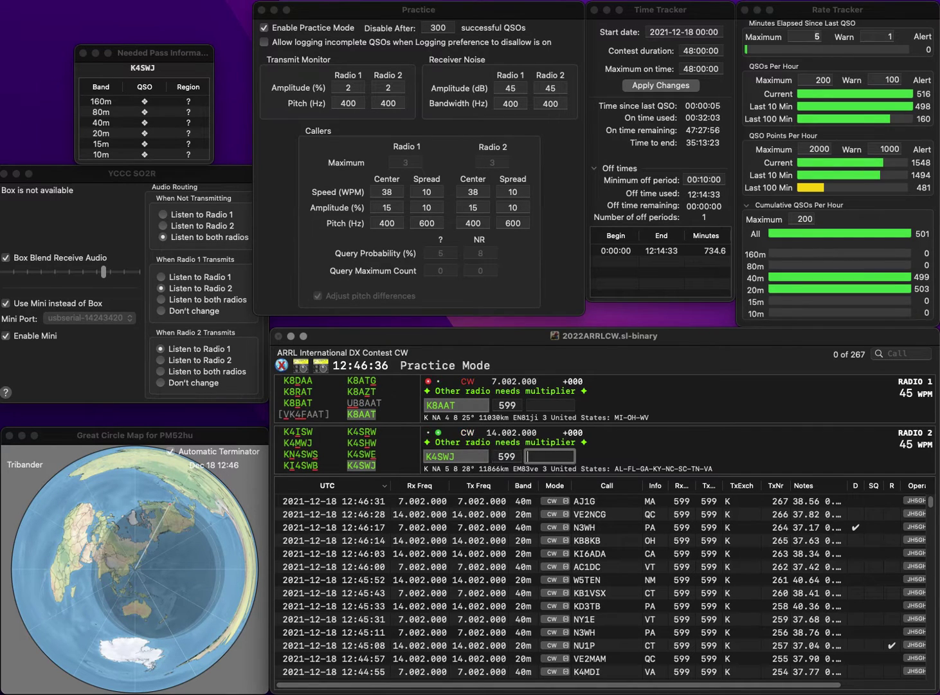
type("FL")
key("Return")
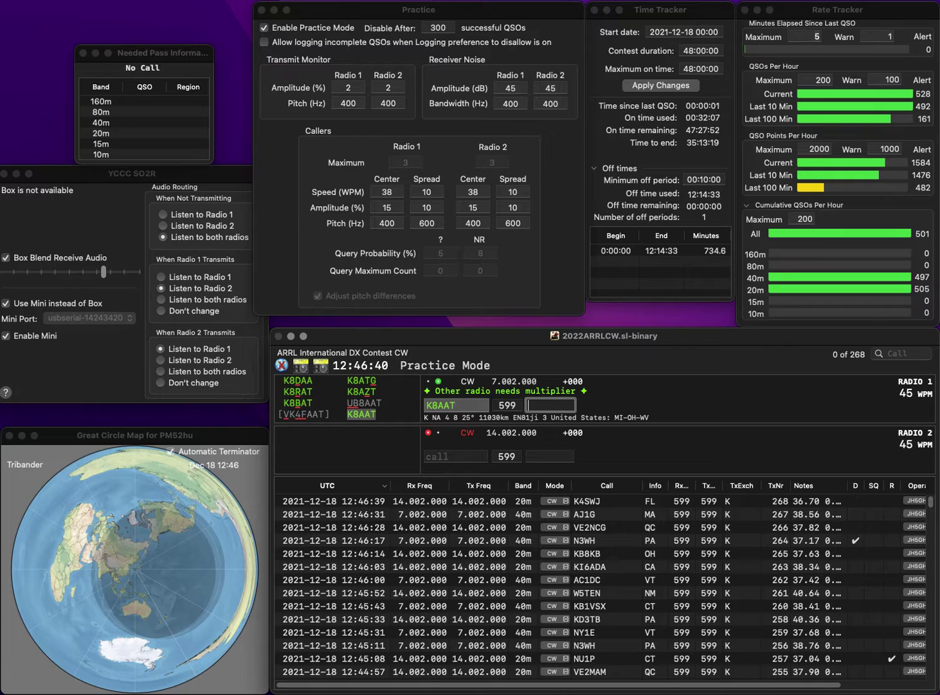
type("WV")
key("Return")
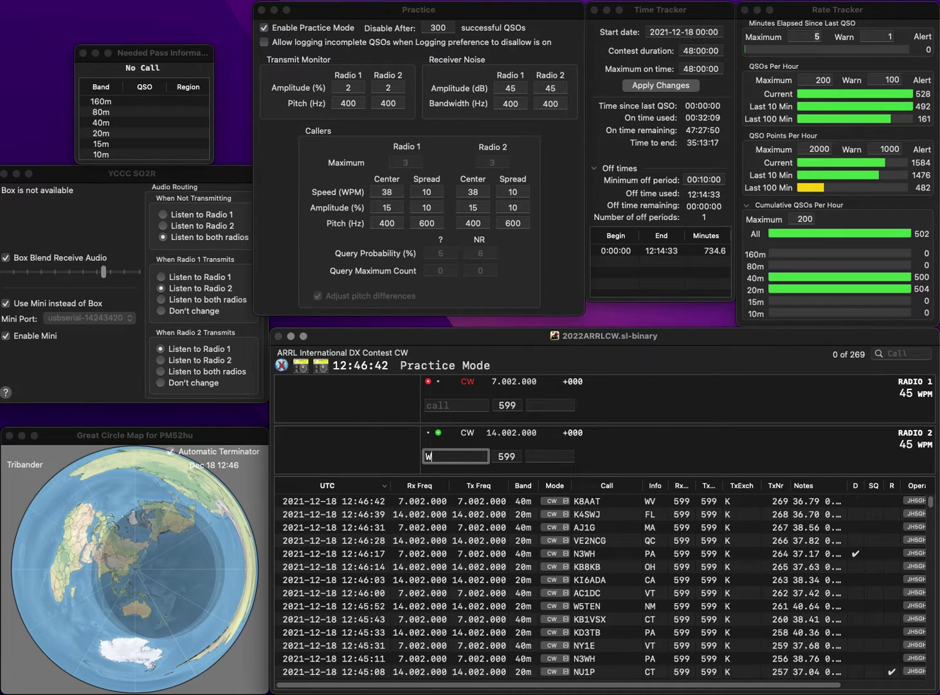
Step: Enter and correct Radio 2's callsign, starting from KA1CA
type("W")
key("BackSpace")
type("KA1CA")
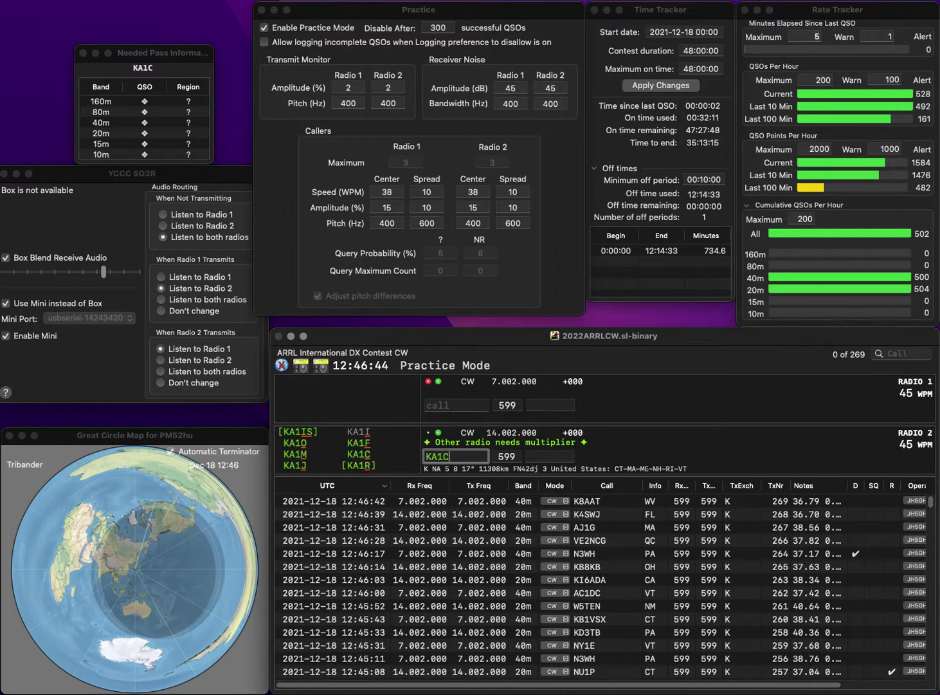
key("Return")
key("grave")
key("BackSpace")
key("BackSpace")
type("XA")
key("Return")
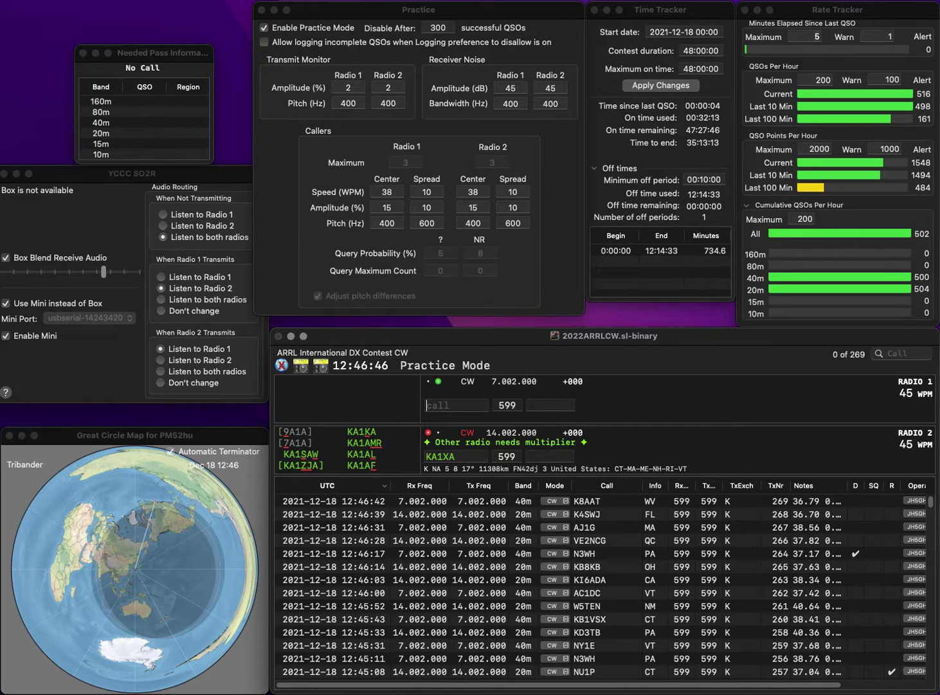
type("DUF")
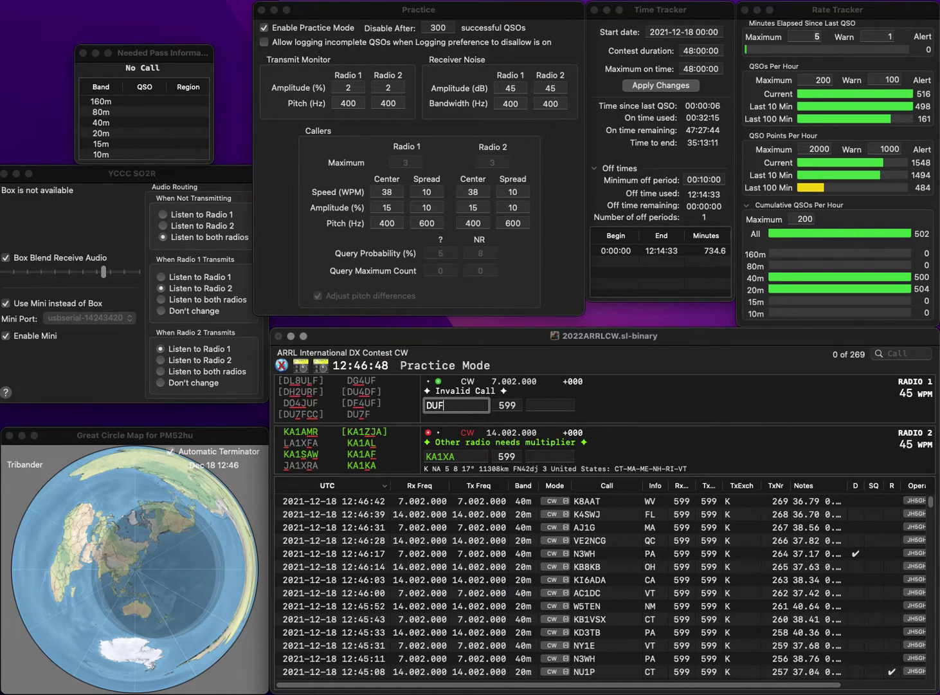
key("grave")
key("BackSpace")
key("BackSpace")
type("A1")
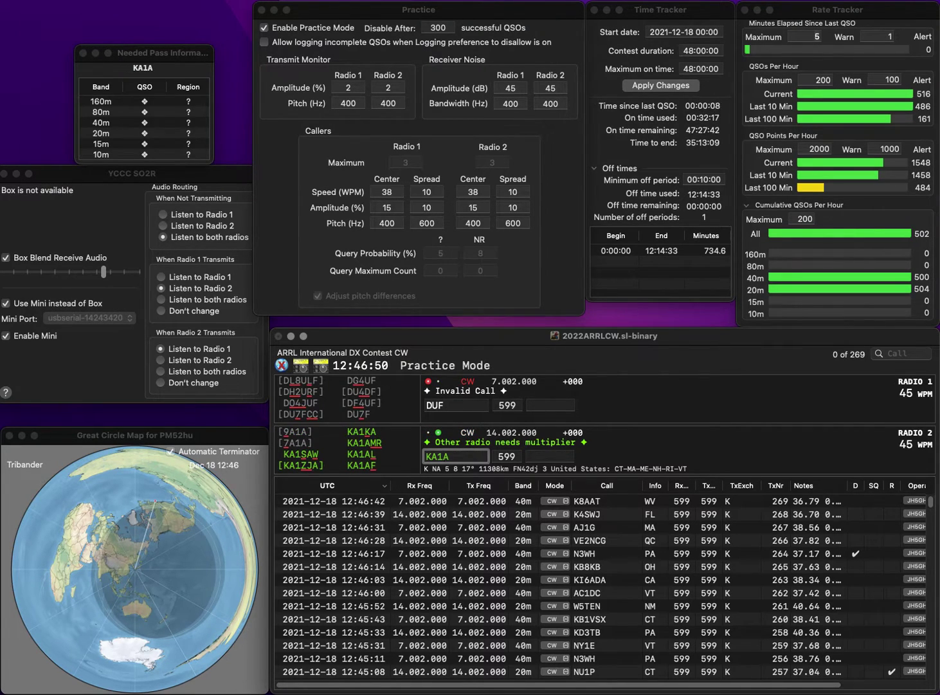
type("K")
Step: Correct Radio 1's callsign with a KB5 prefix and send it
key("Tab")
key("Home")
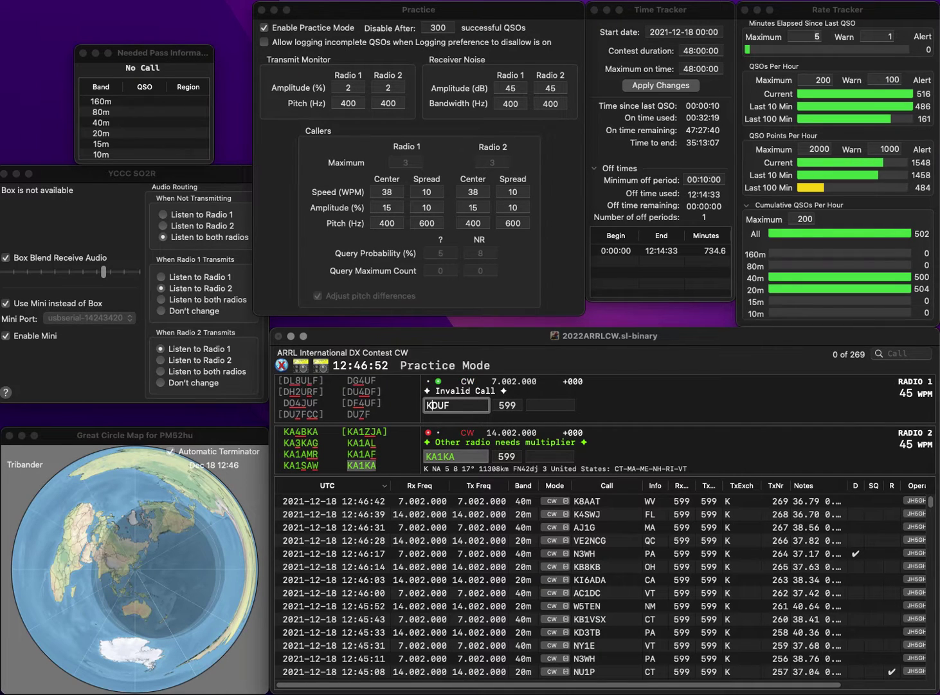
type("KB3")
key("BackSpace")
type("5")
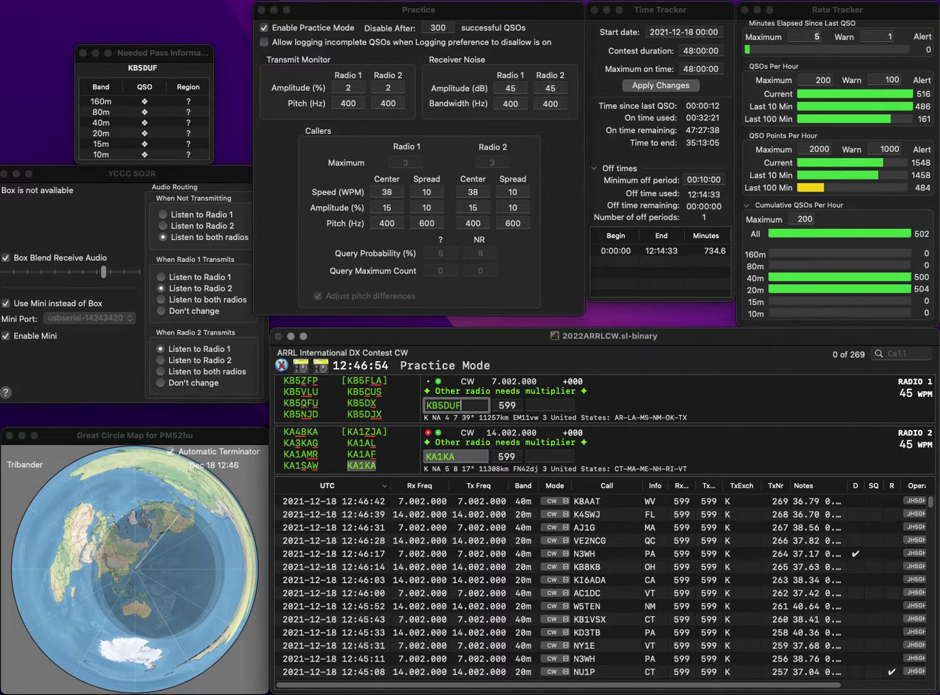
key("End")
key("BackSpace")
key("BackSpace")
key("Return")
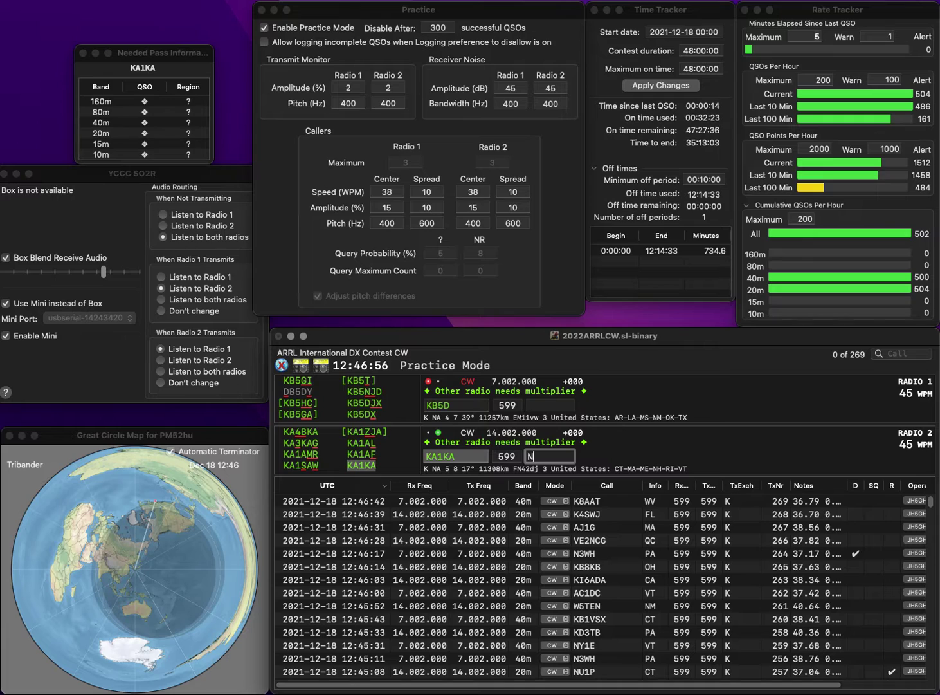
Step: Log Radio 2's contact with NH and send Radio 1's corrected D5 call
type("NH")
key("Return")
key("BackSpace")
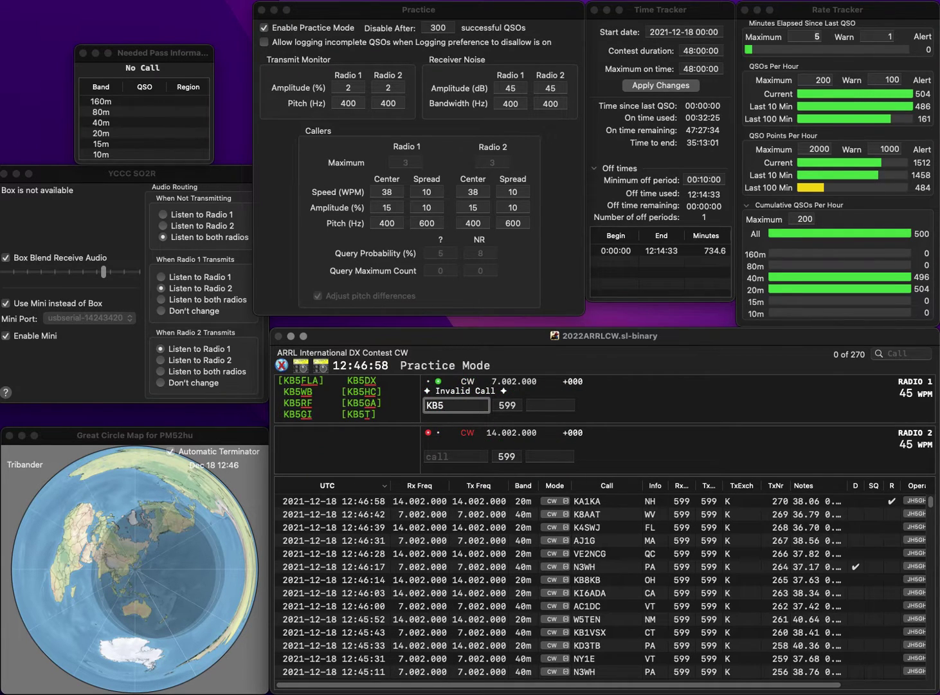
type("UVV")
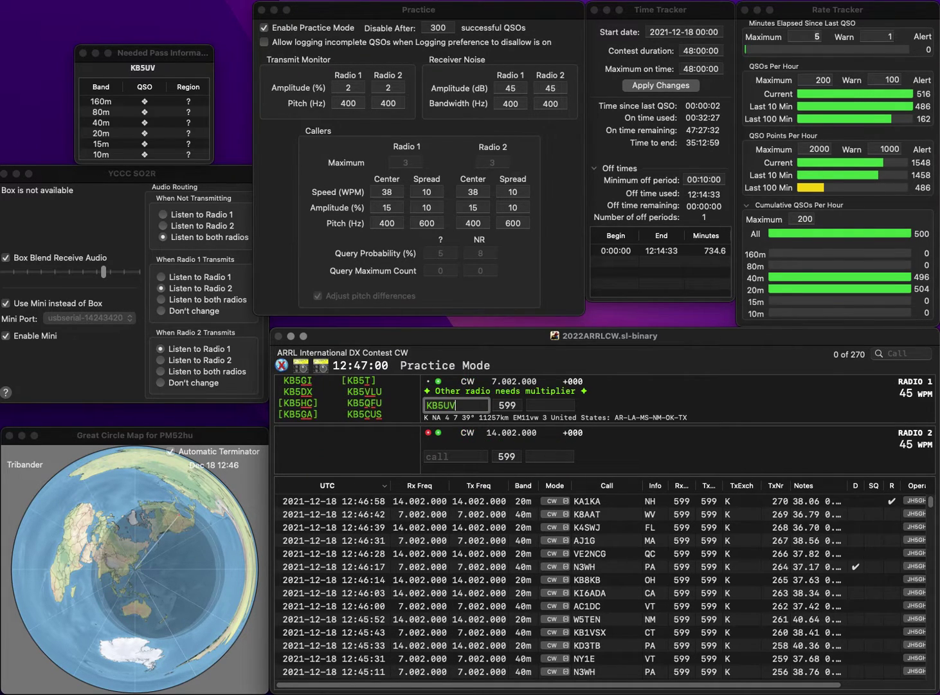
key("Left")
key("Left")
key("Left")
key("BackSpace")
key("BackSpace")
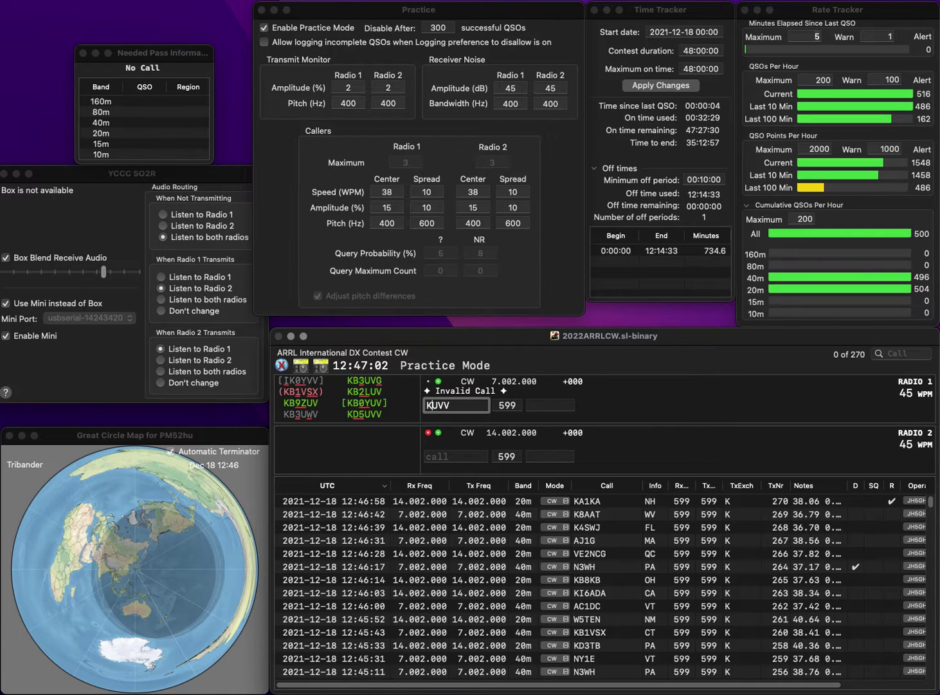
type("D5")
key("Return")
type("W")
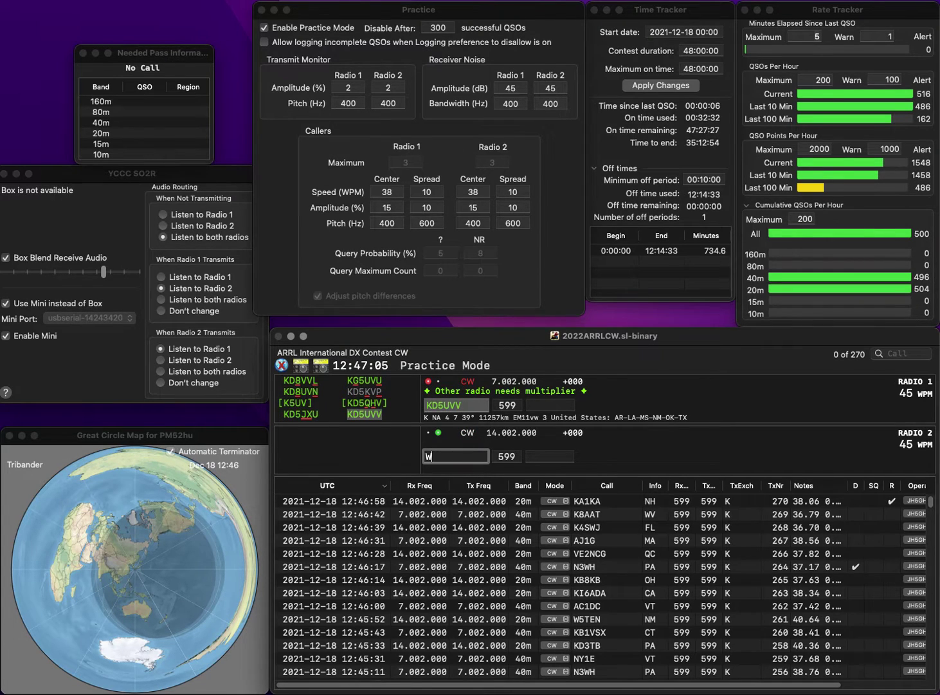
type("1RGA")
key("Return")
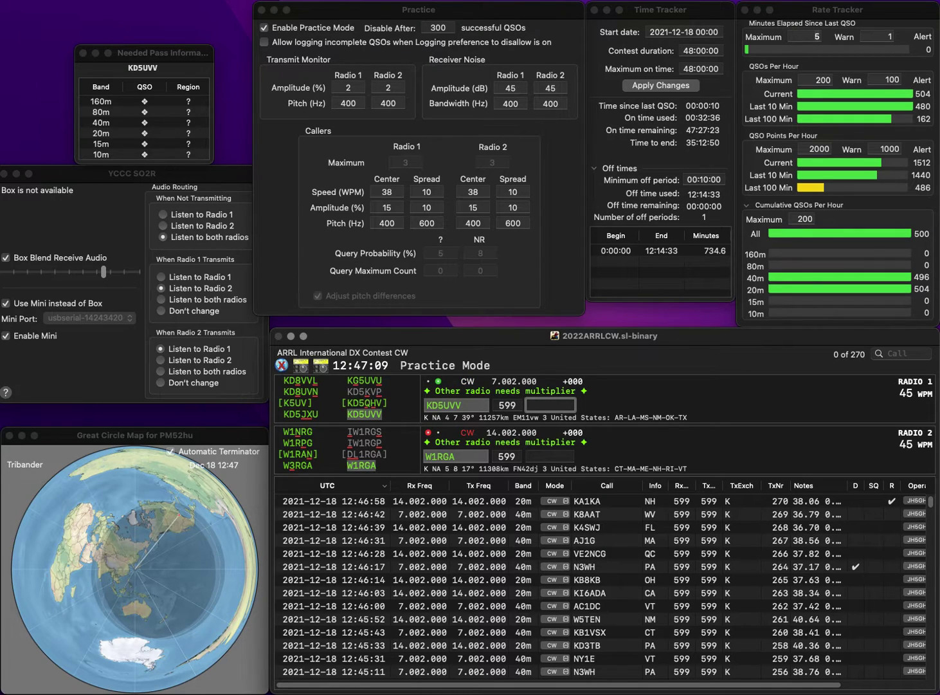
type("LA")
key("Return")
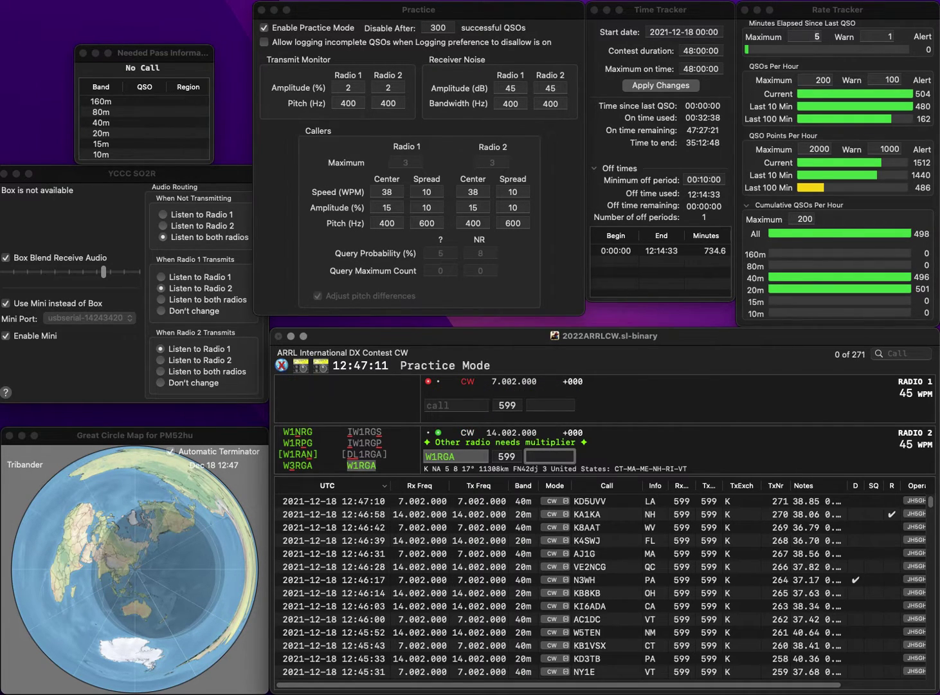
type("RI")
key("Return")
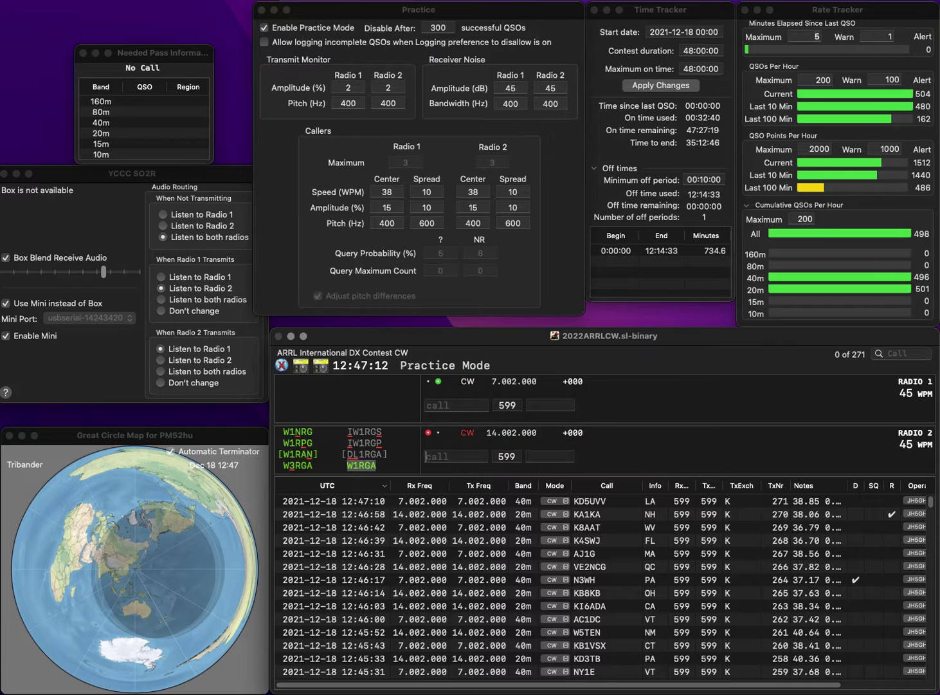
type("WB2AA")
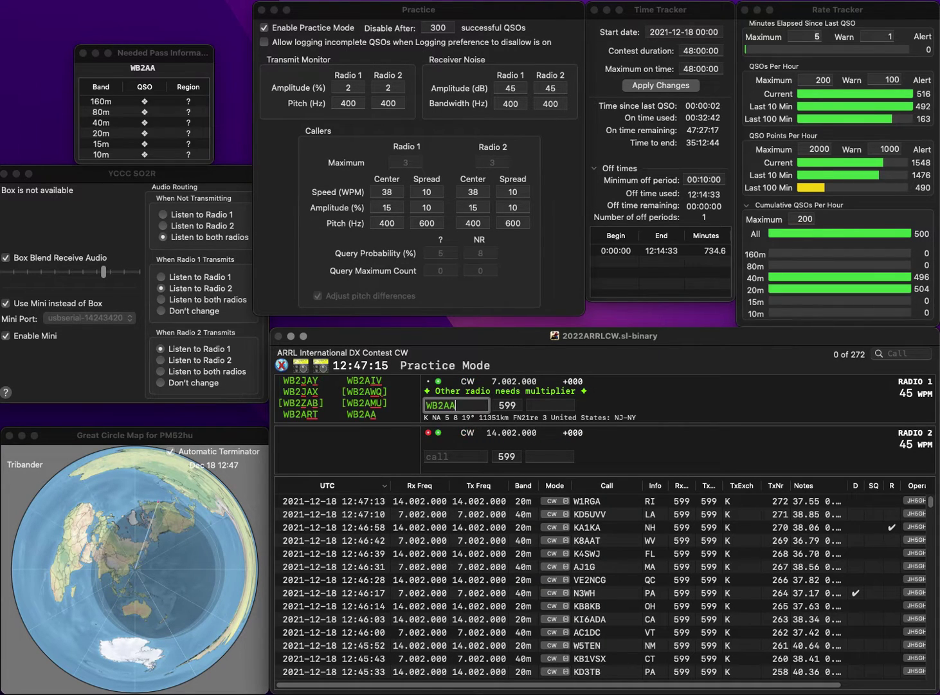
key("Return")
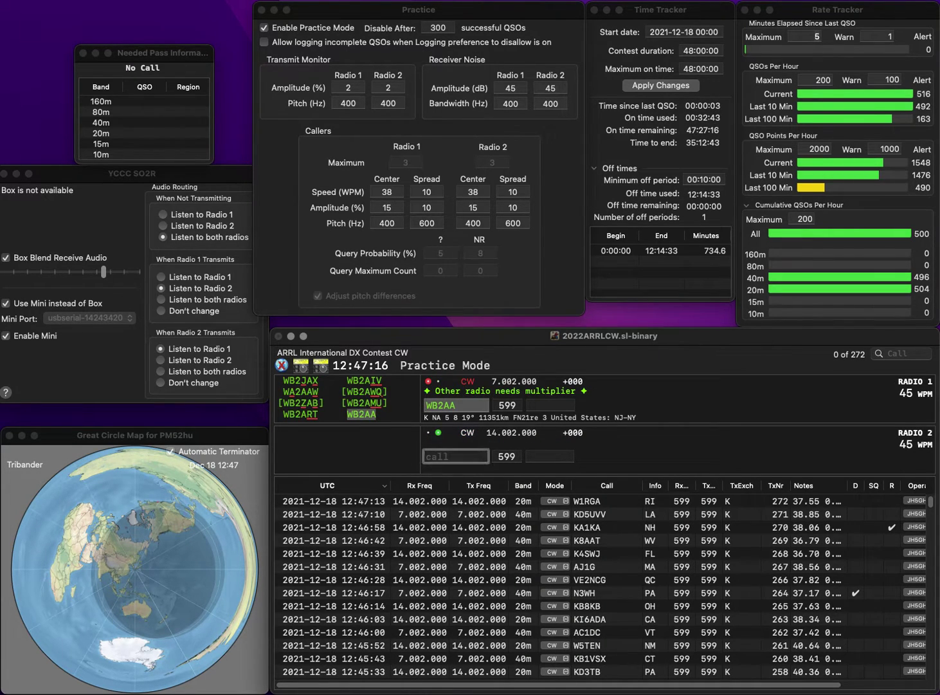
key("Return")
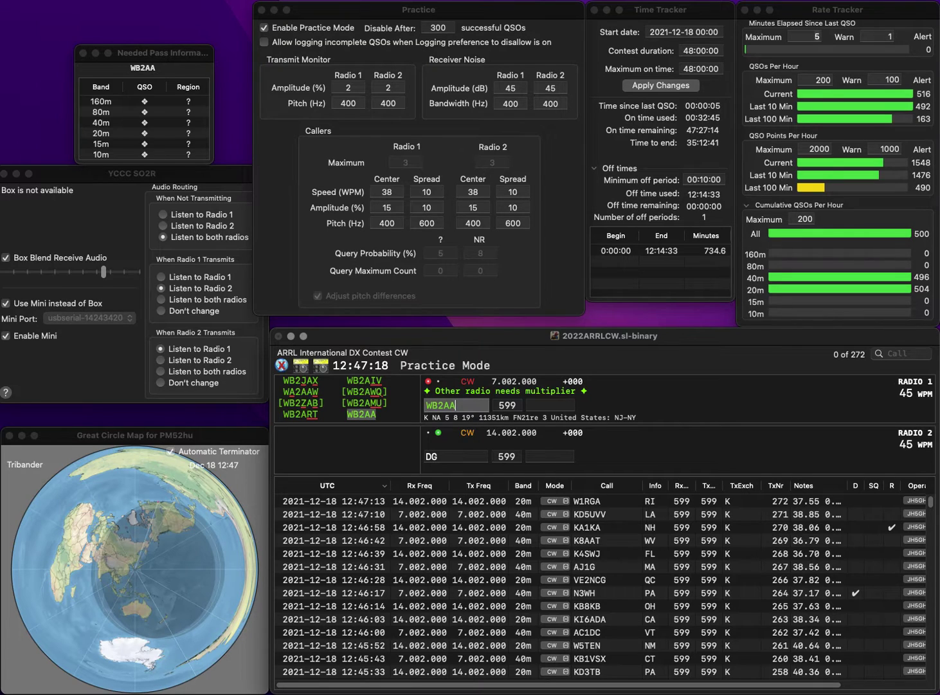
type("N")
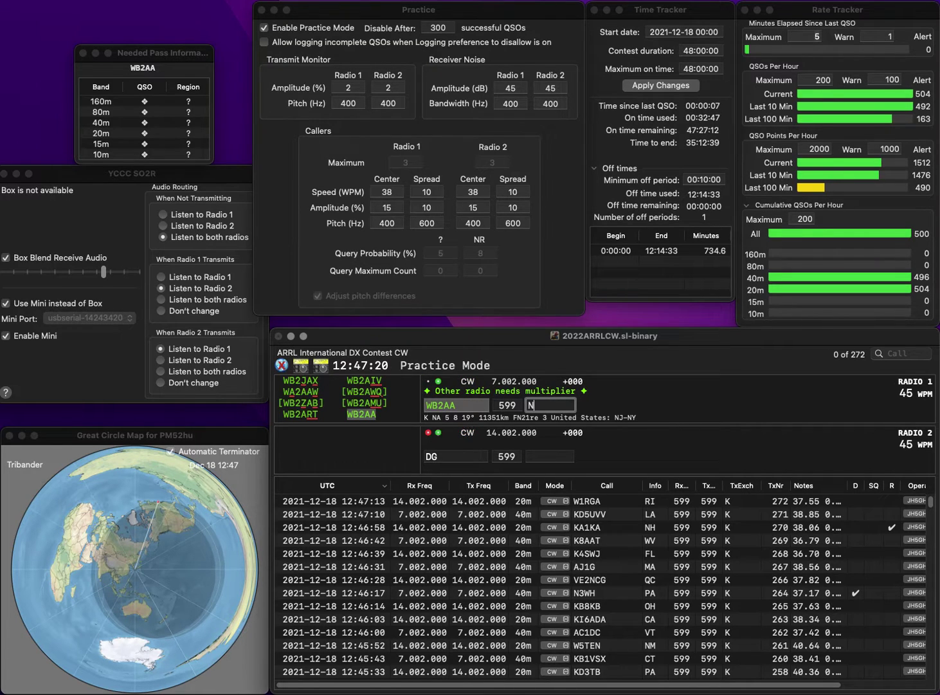
type("Y")
key("Return")
type("1")
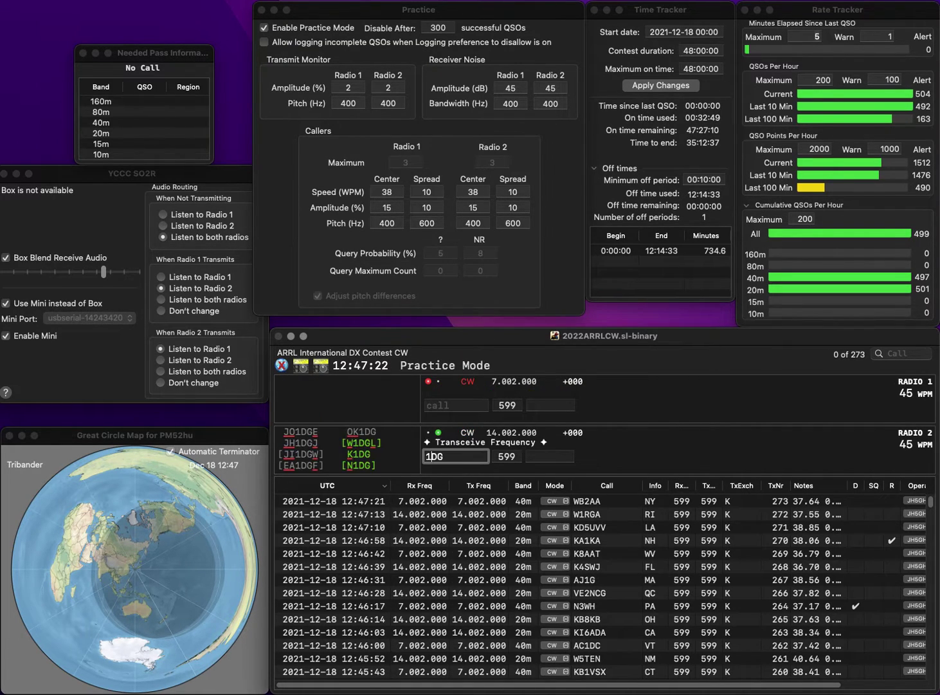
key("End")
key("BackSpace")
type("PM")
key("Home")
type("K")
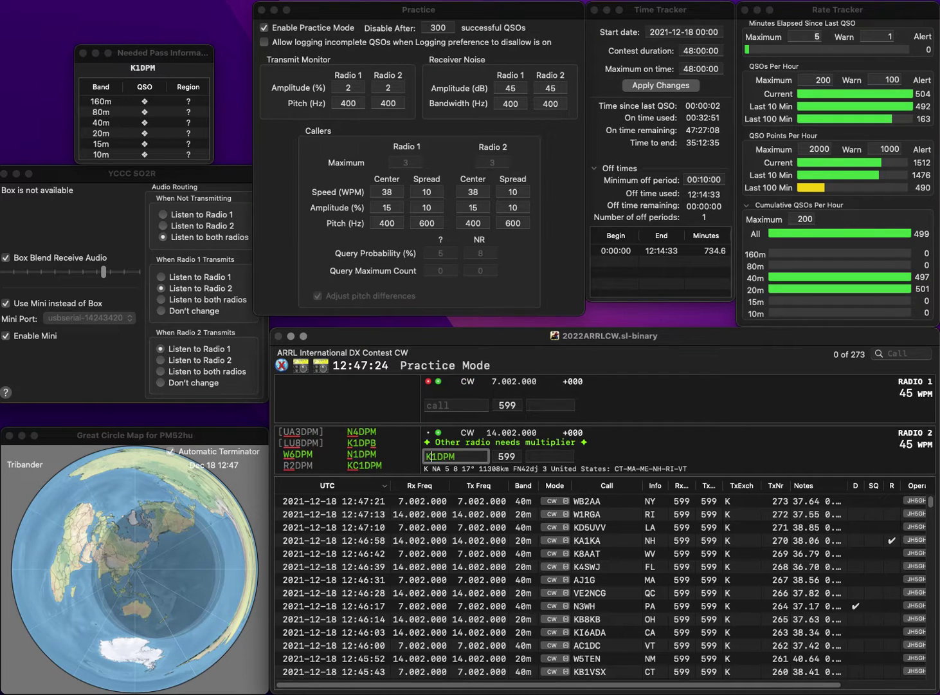
type("C")
key("Return")
type("K")
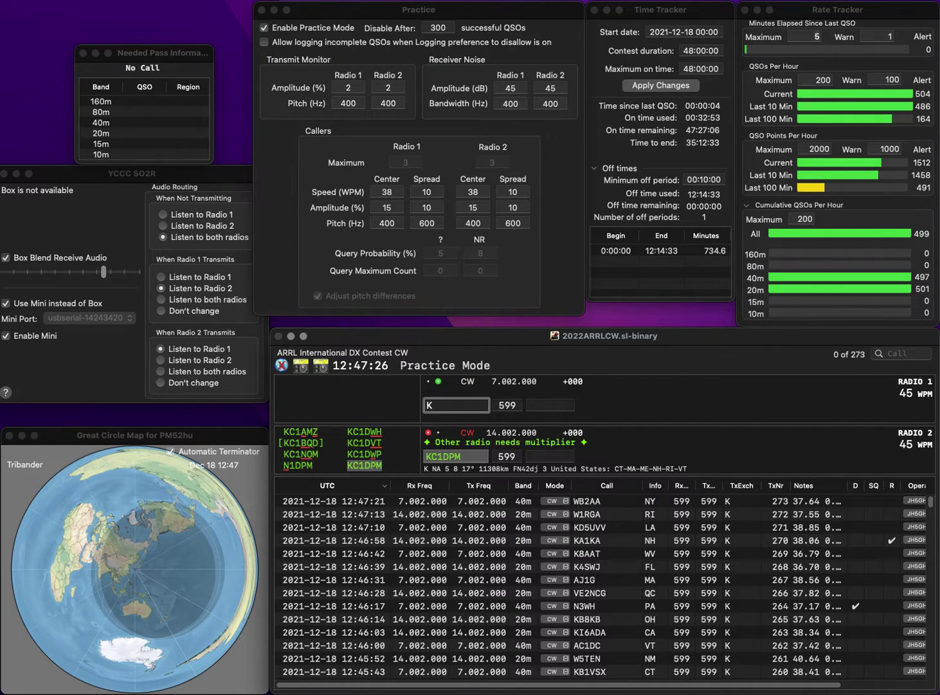
type("Z9S")
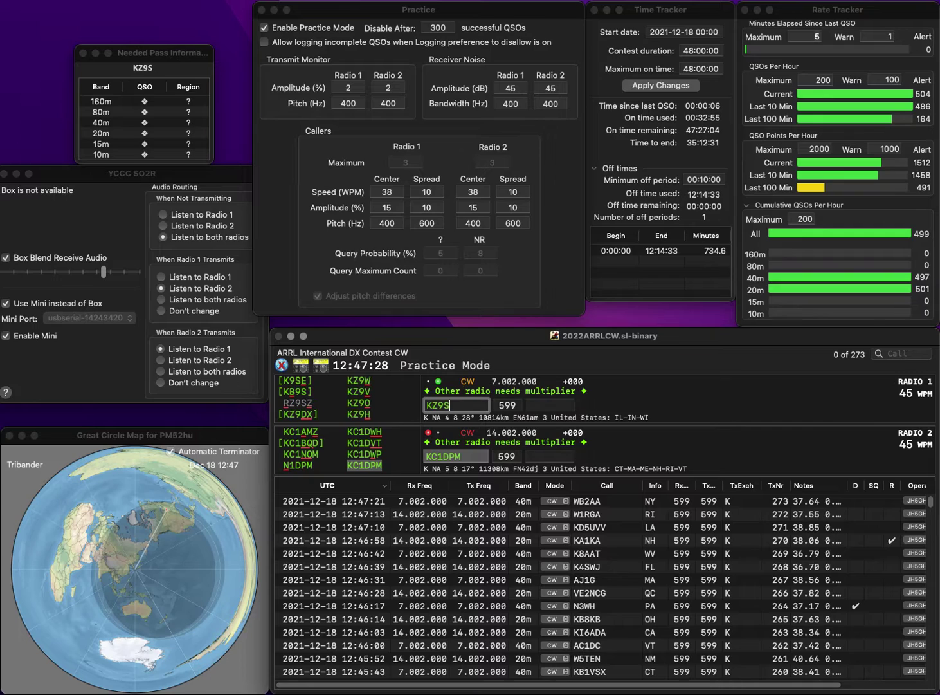
key("Return")
Step: Log Radio 2's contact with exchange NH and send Radio 1's corrected call KZ9H
key("space")
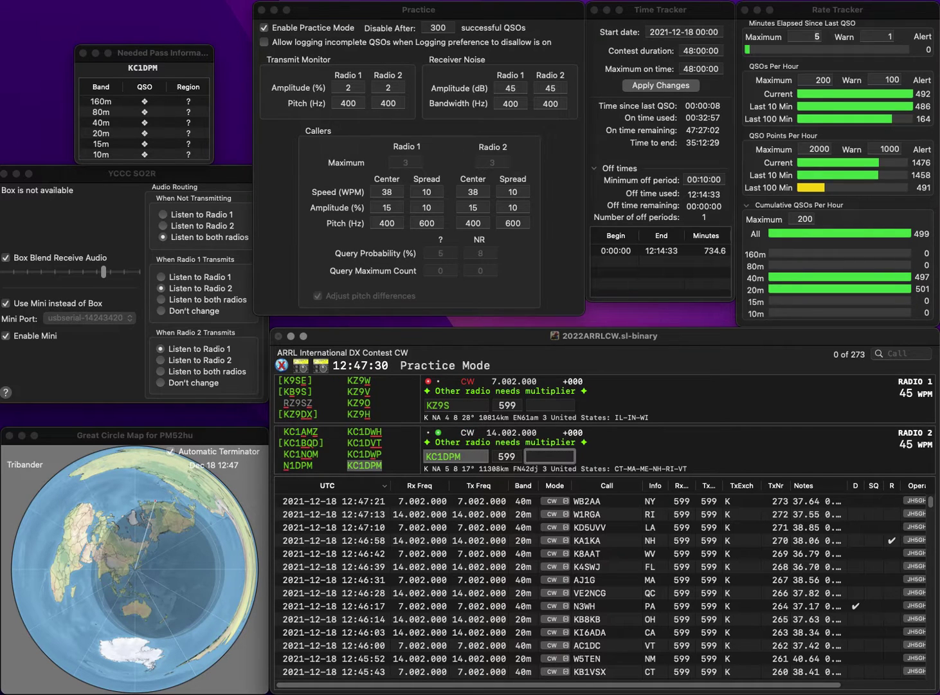
key("Return")
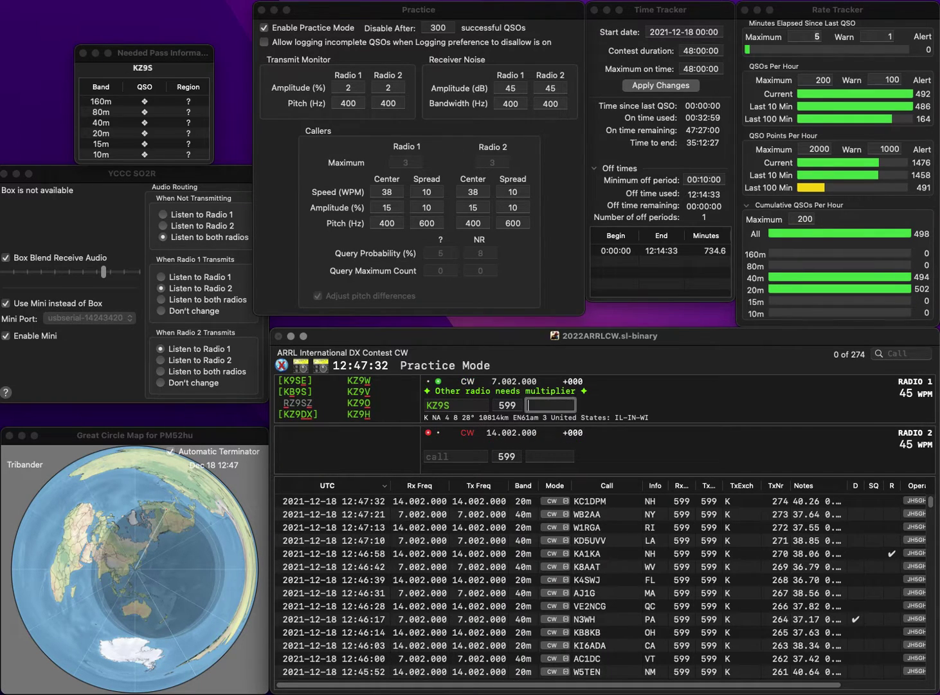
key("BackSpace")
type("H")
key("Return")
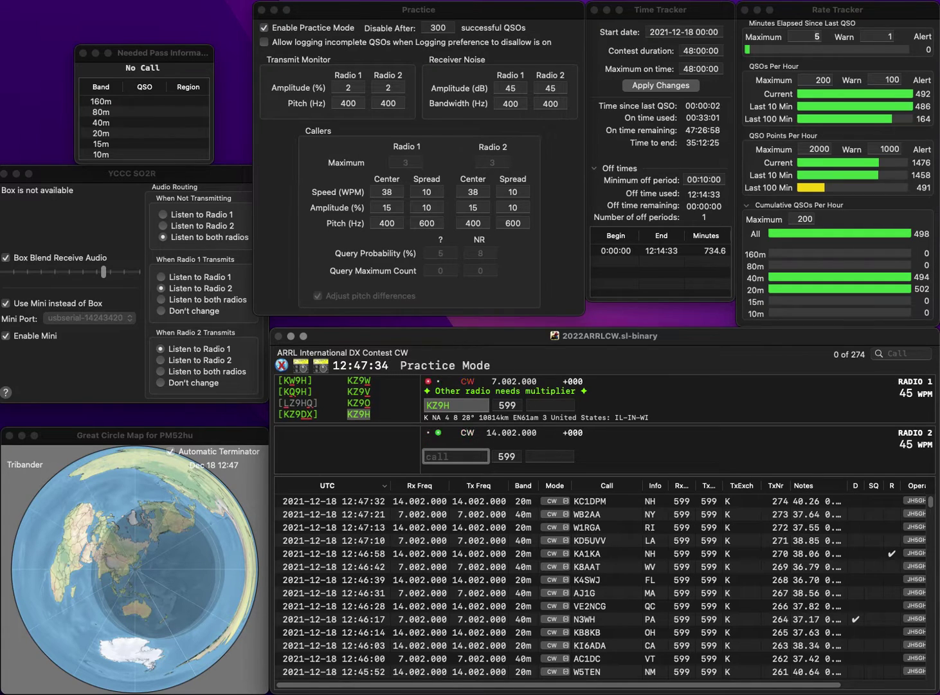
type("WB4RRQ")
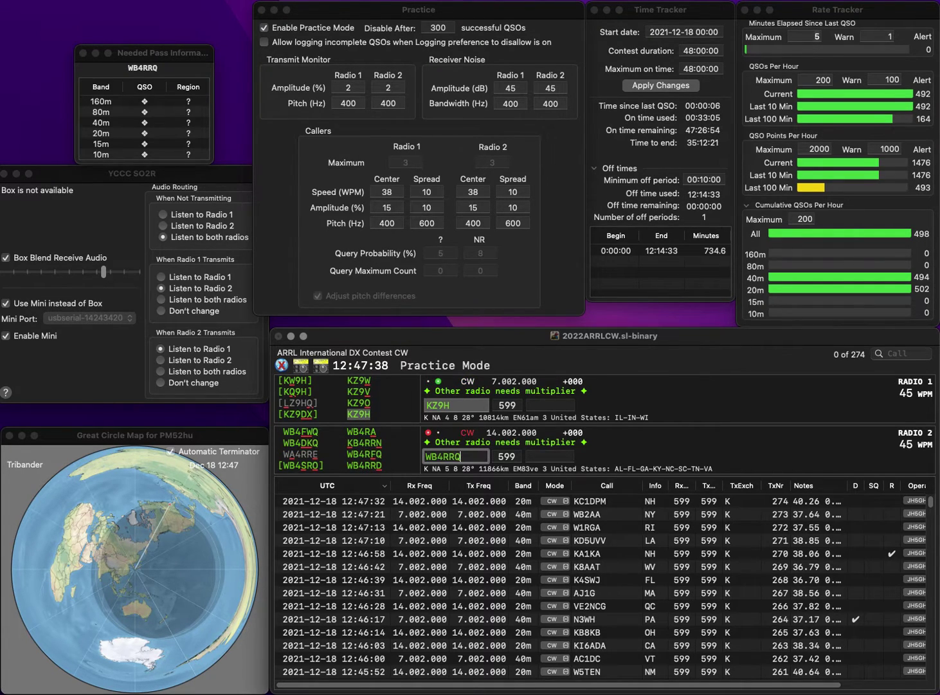
key("Return")
type("IN")
key("Return")
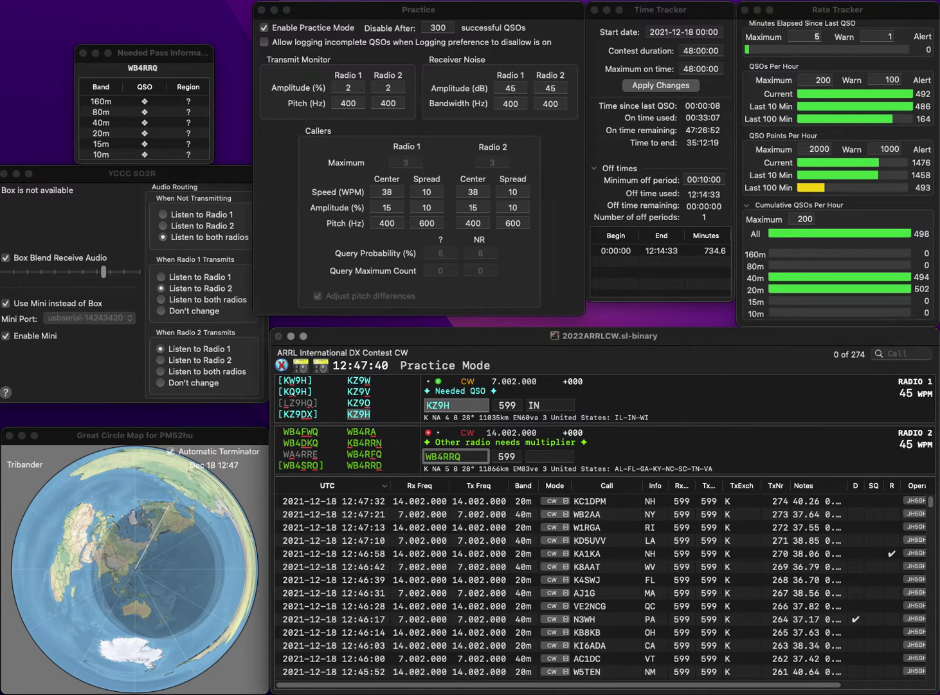
key("Left")
key("BackSpace")
type("F")
key("Return")
key("Up")
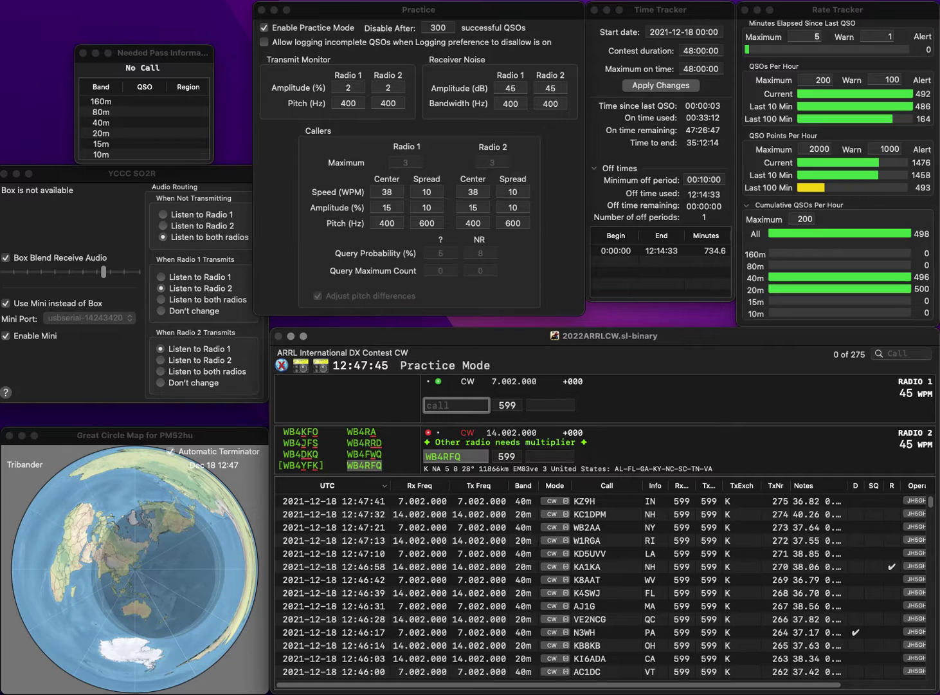
type("QZB")
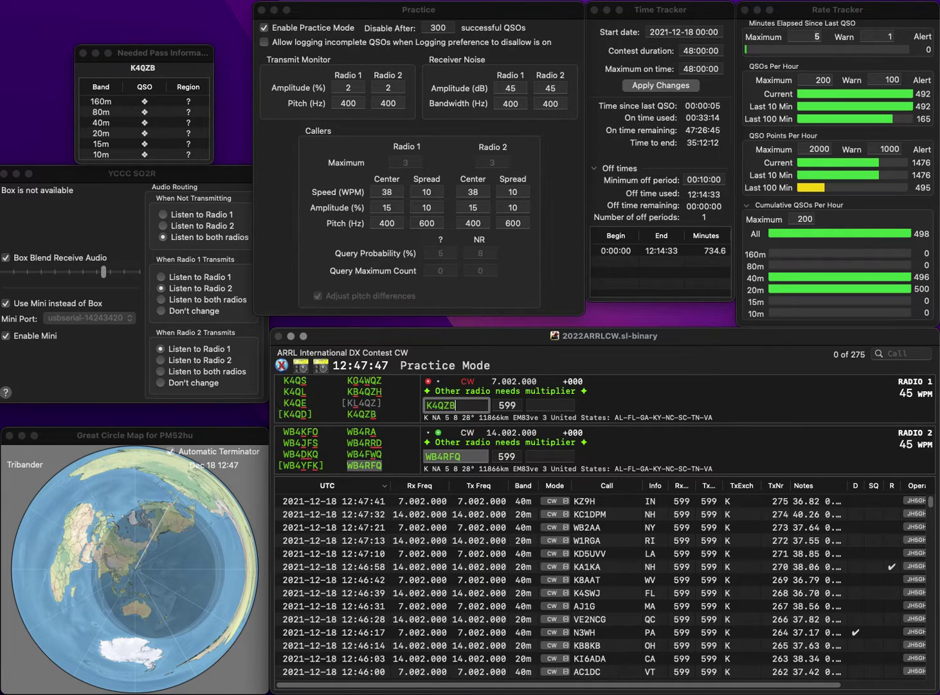
key("Return")
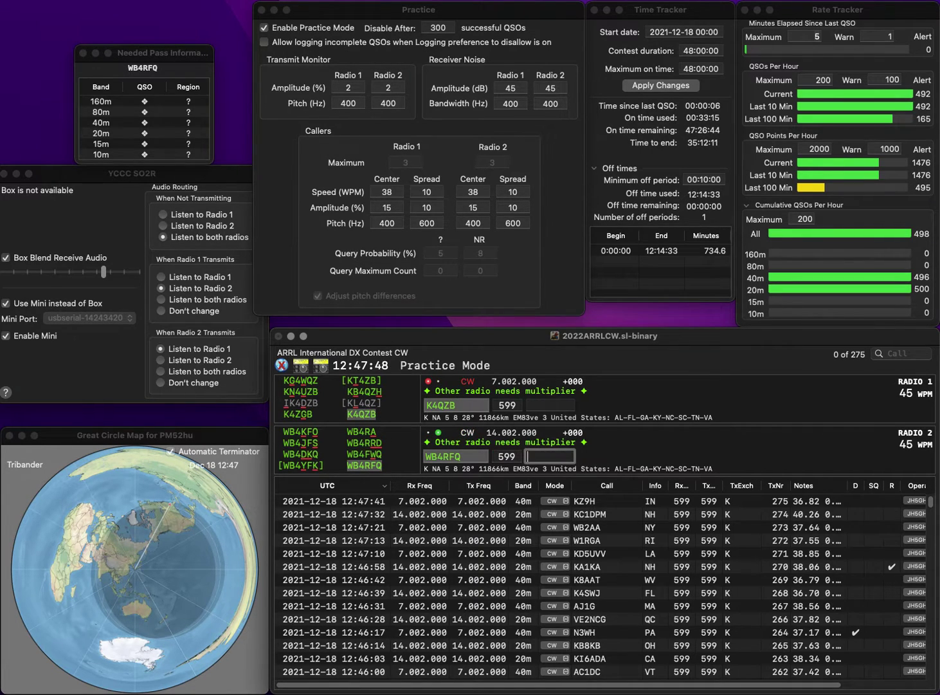
type("SC")
key("Return")
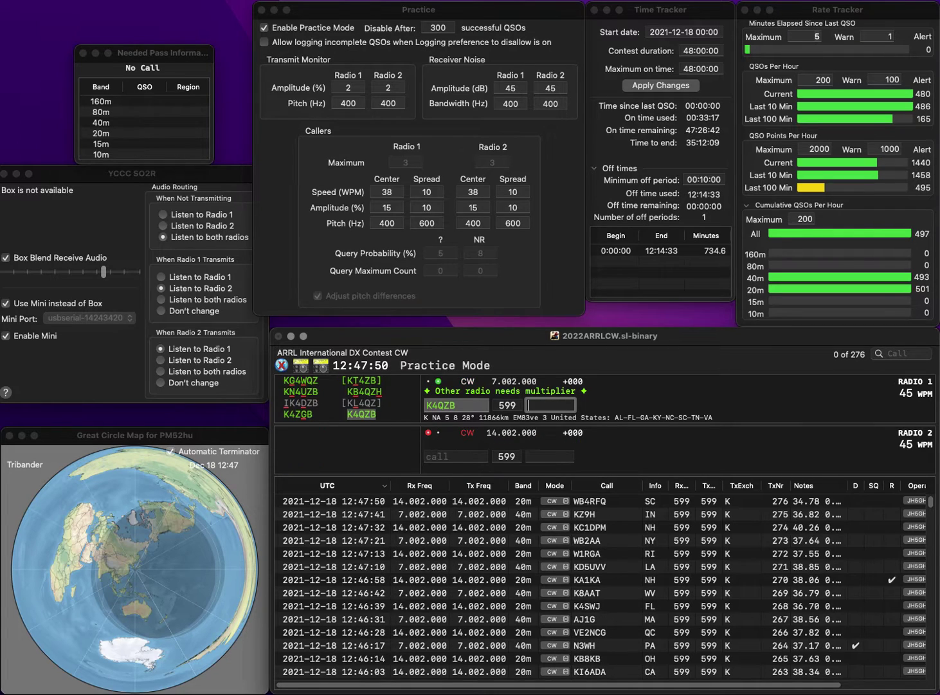
type("A")
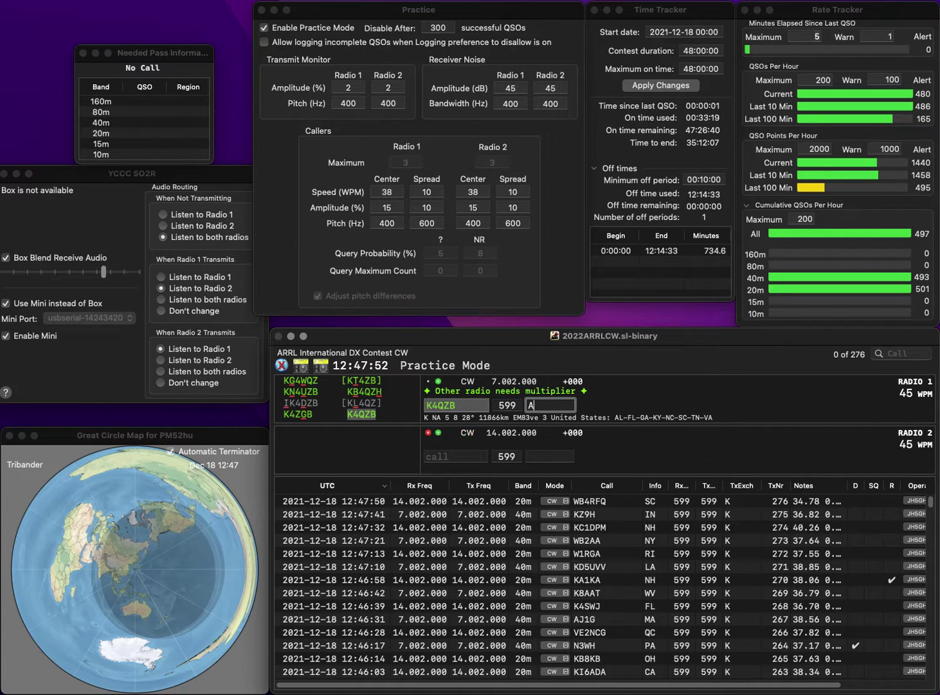
type("L")
key("Return")
Step: Call WA4APB and NN4NC, logging WA4APB from AL and NN4NC from SC
type("WA4A")
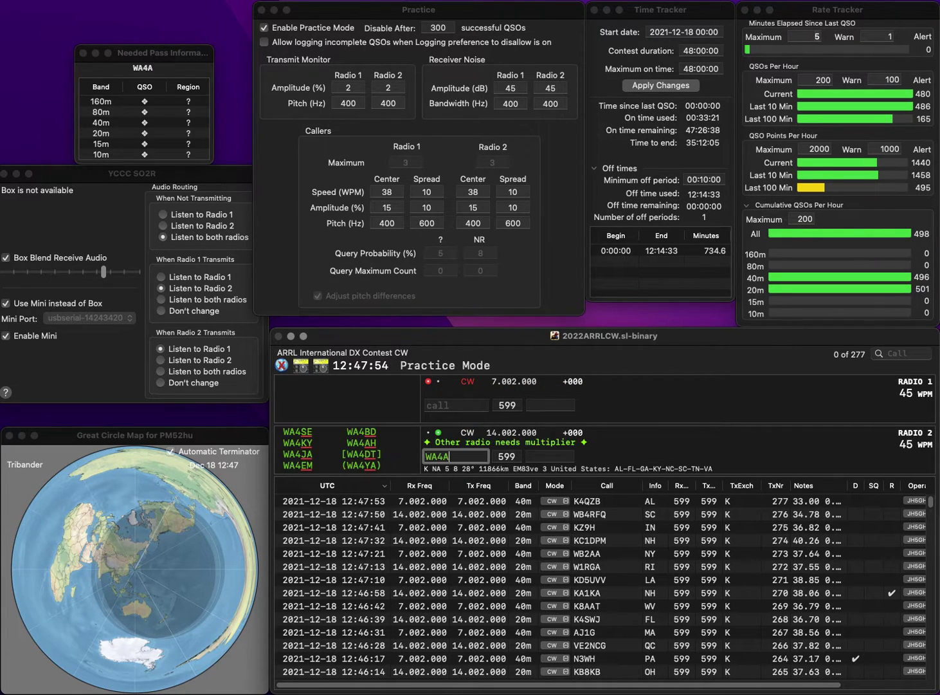
type("PB")
key("Return")
type("N")
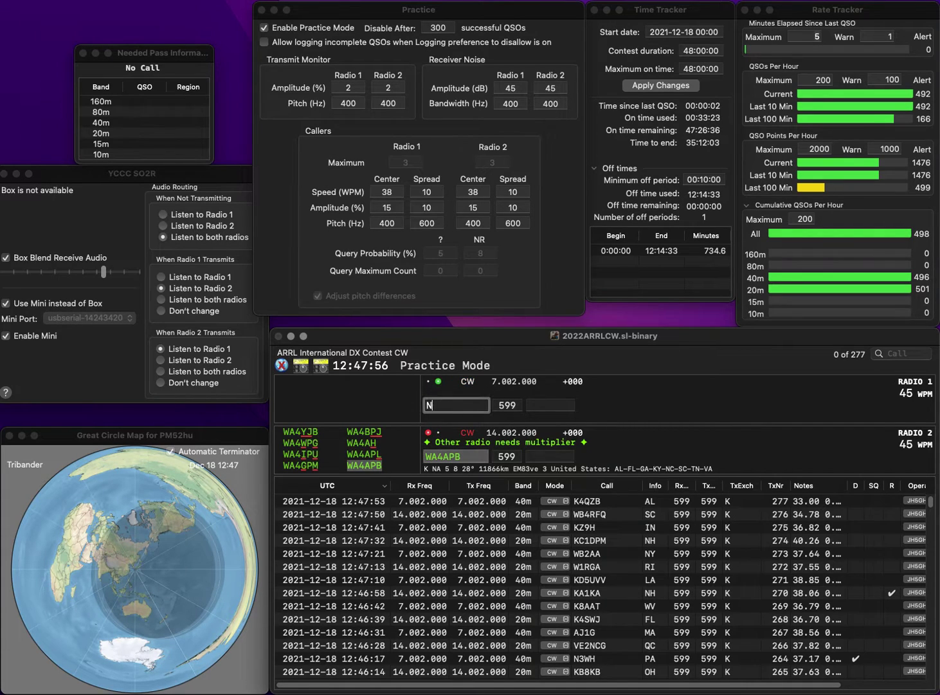
type("N4NC")
key("Return")
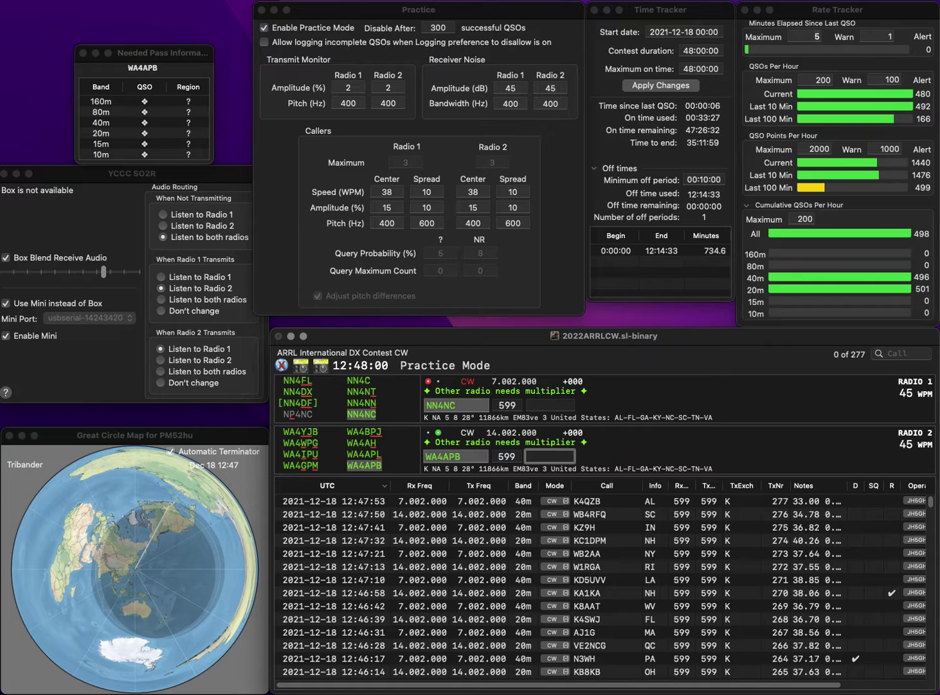
type("AL")
key("Return")
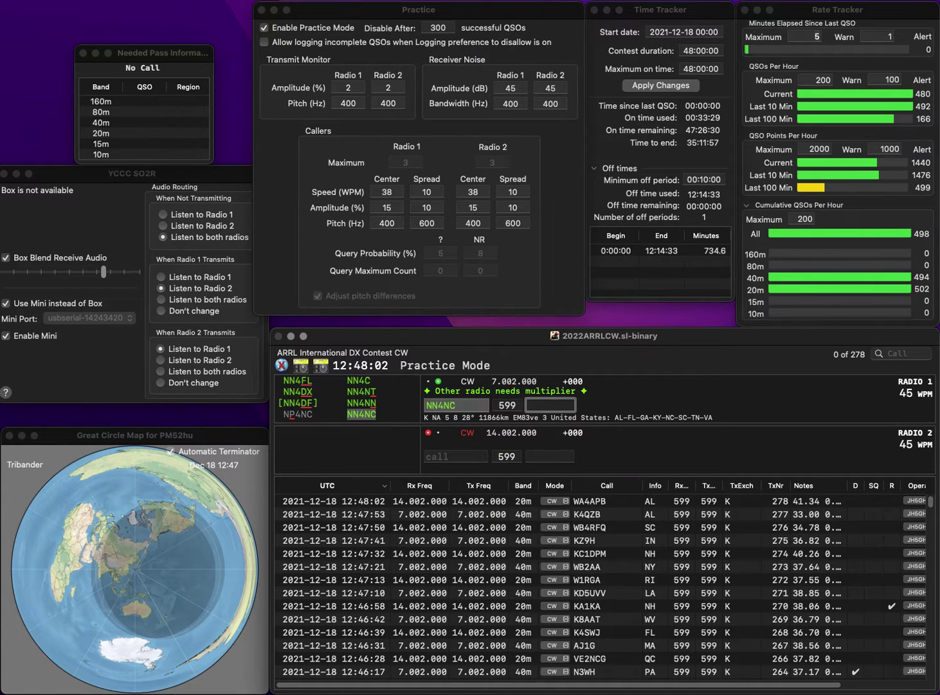
type("SC")
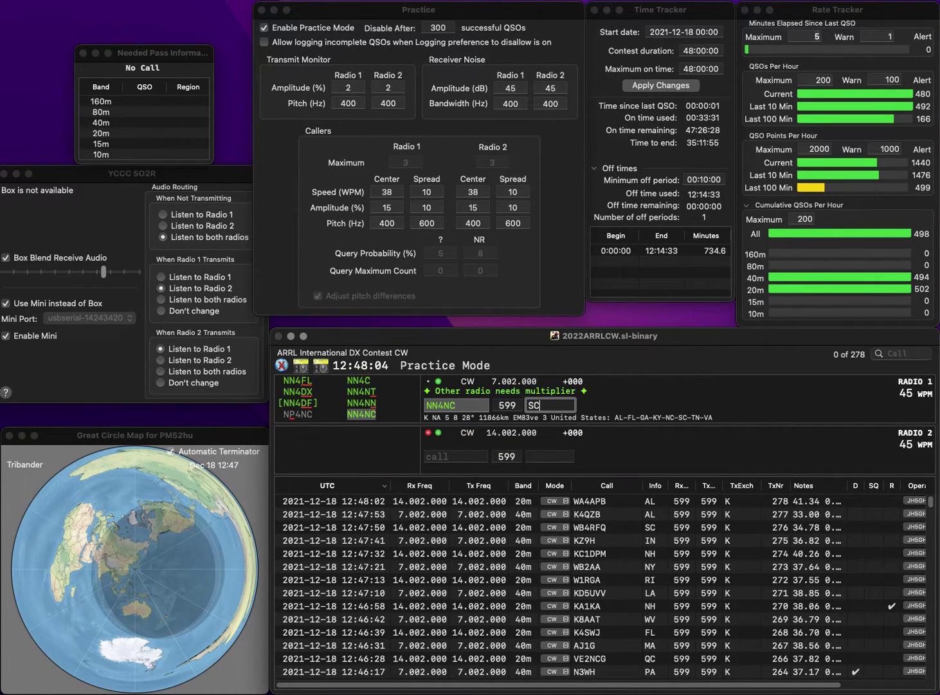
key("Return")
Step: Call ND9M and KT0G, logging ND9M on 20m and KT0G from KS
type("ND9M")
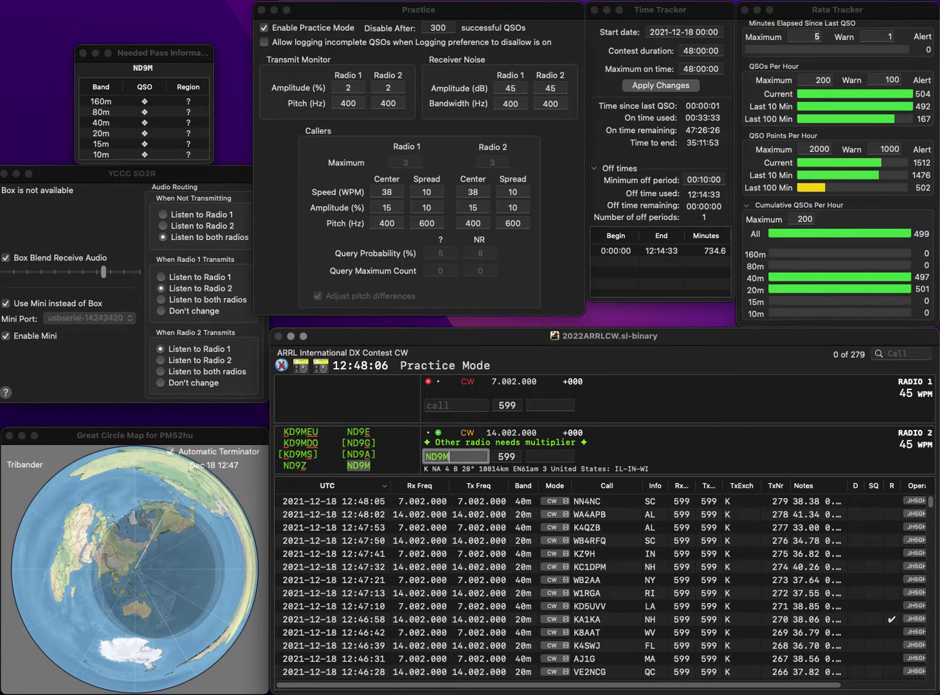
key("Return")
type("KT")
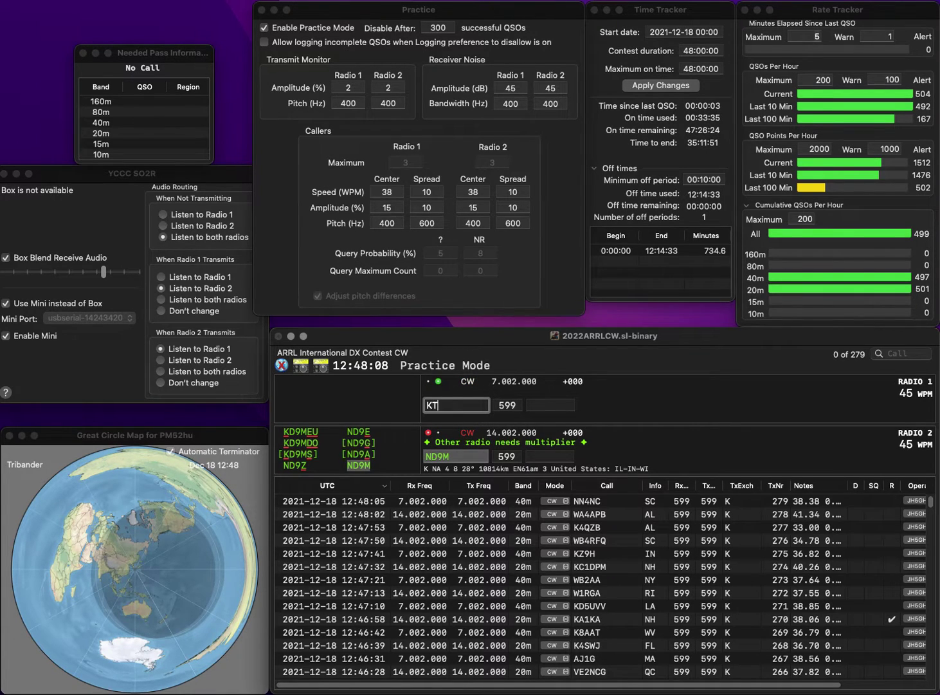
type("0G")
key("Return")
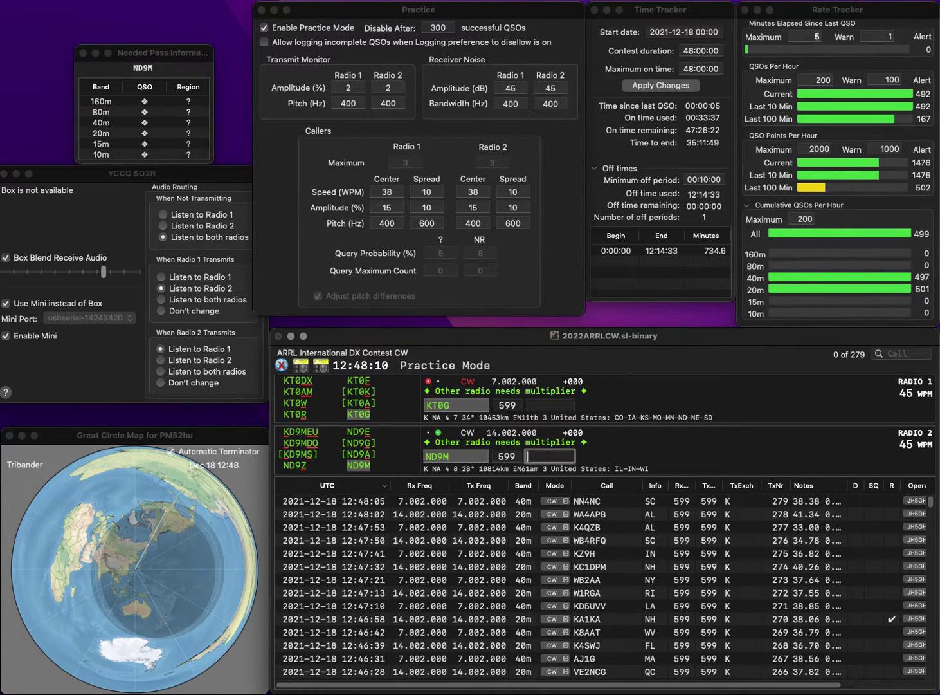
key("Return")
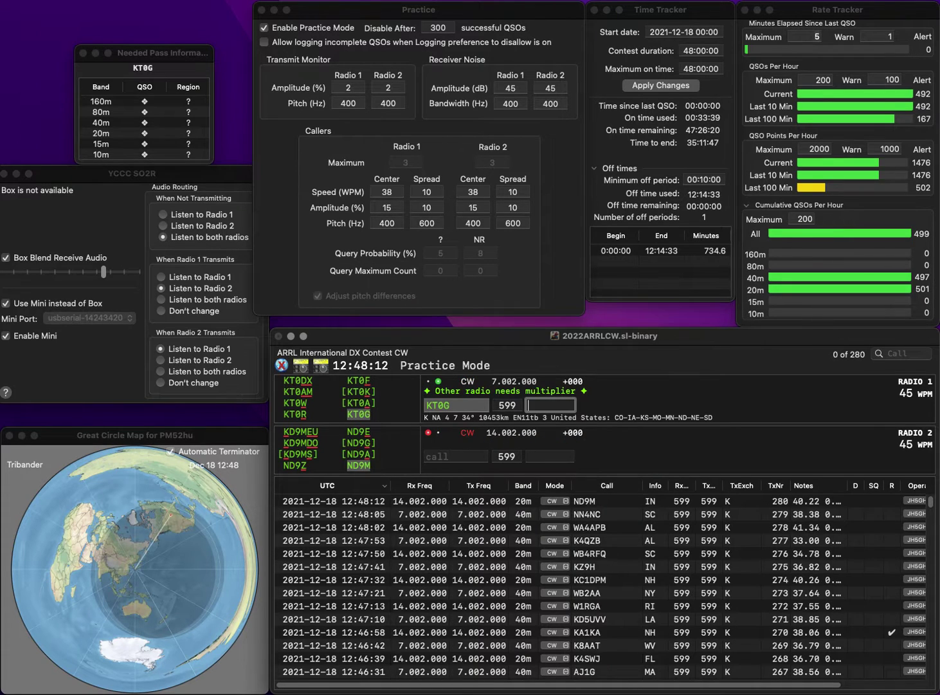
type("K")
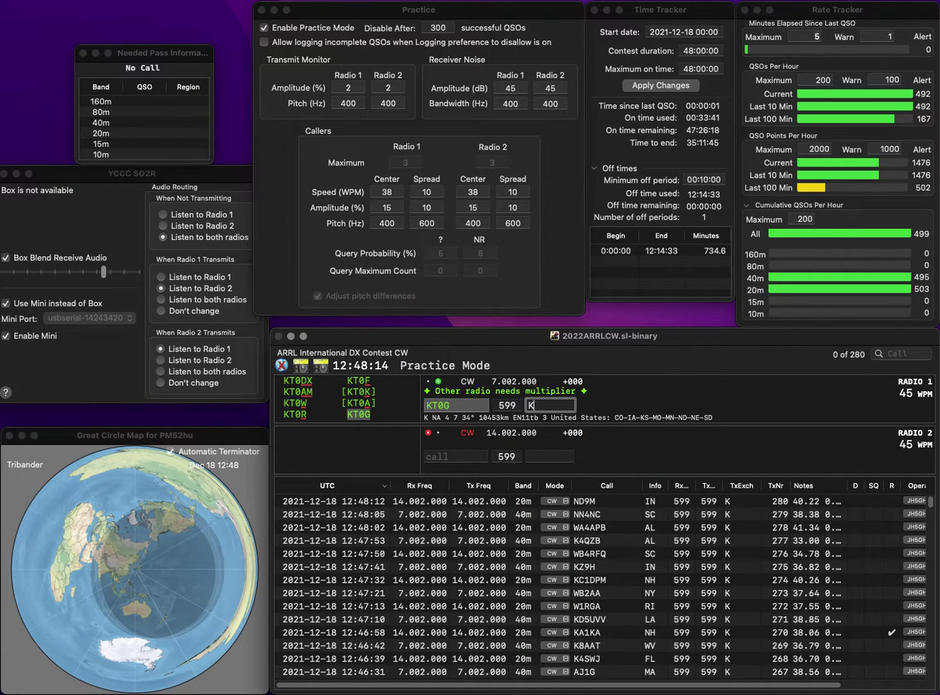
type("S")
key("Return")
type("K")
key("BackSpace")
type("N8")
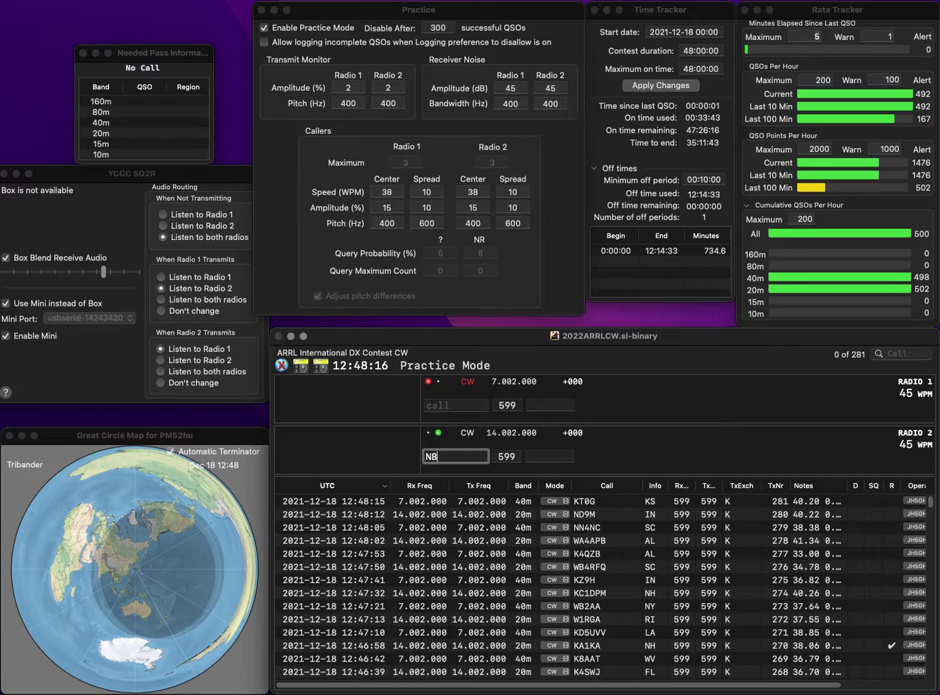
type("NAV")
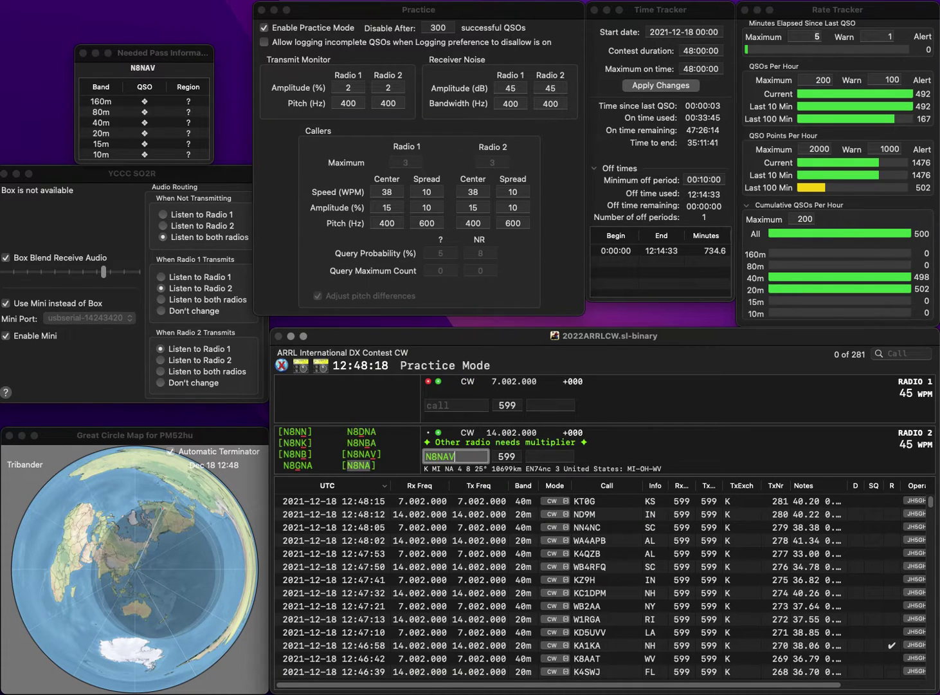
key("Return")
type("N")
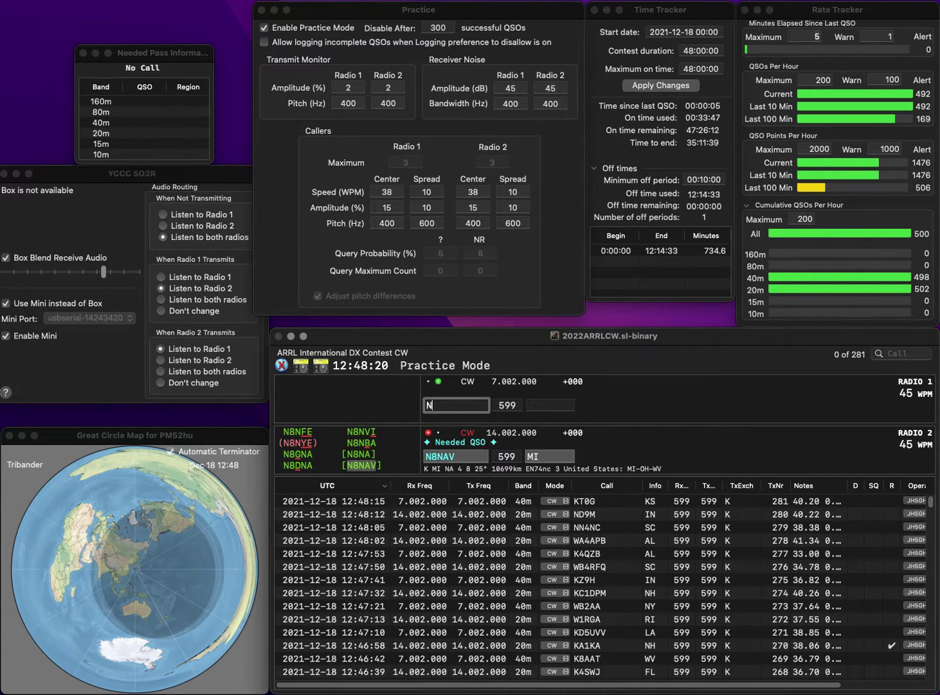
type("4UU")
key("Return")
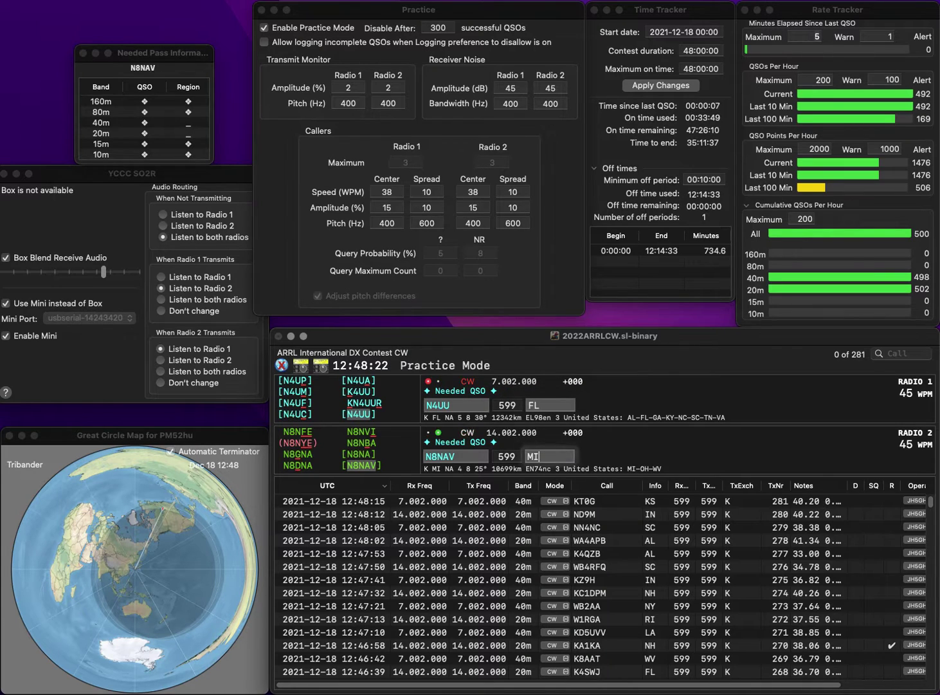
key("Return")
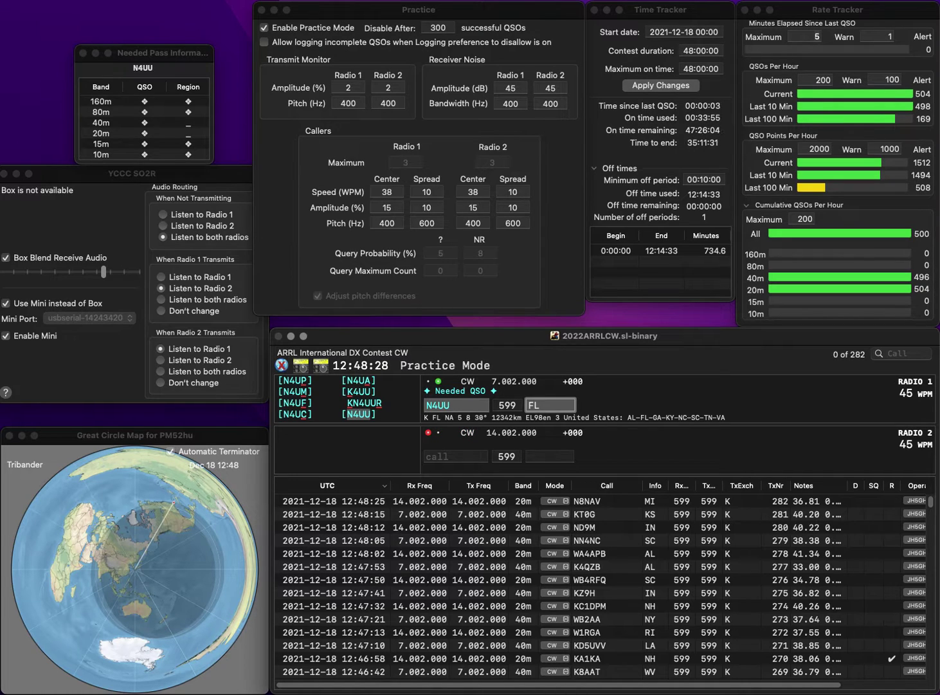
key("Return")
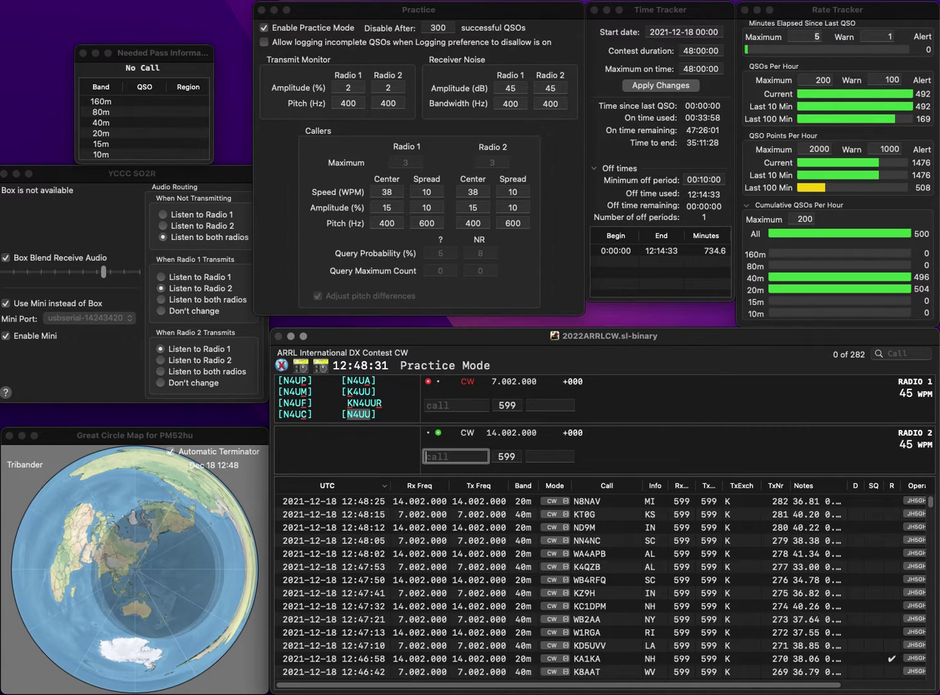
type("K6VVK")
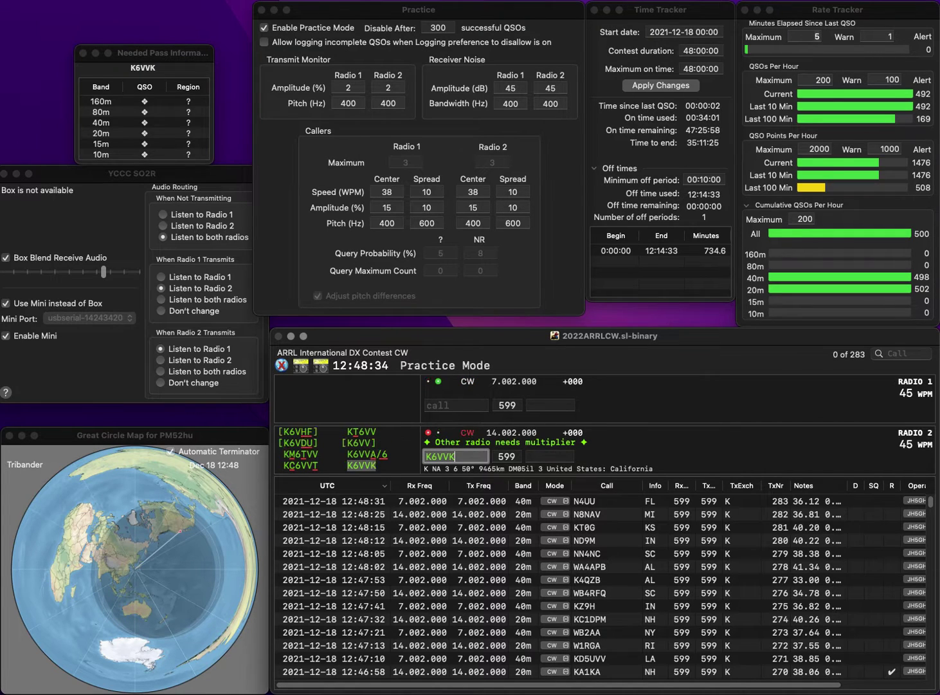
key("Return")
type("K")
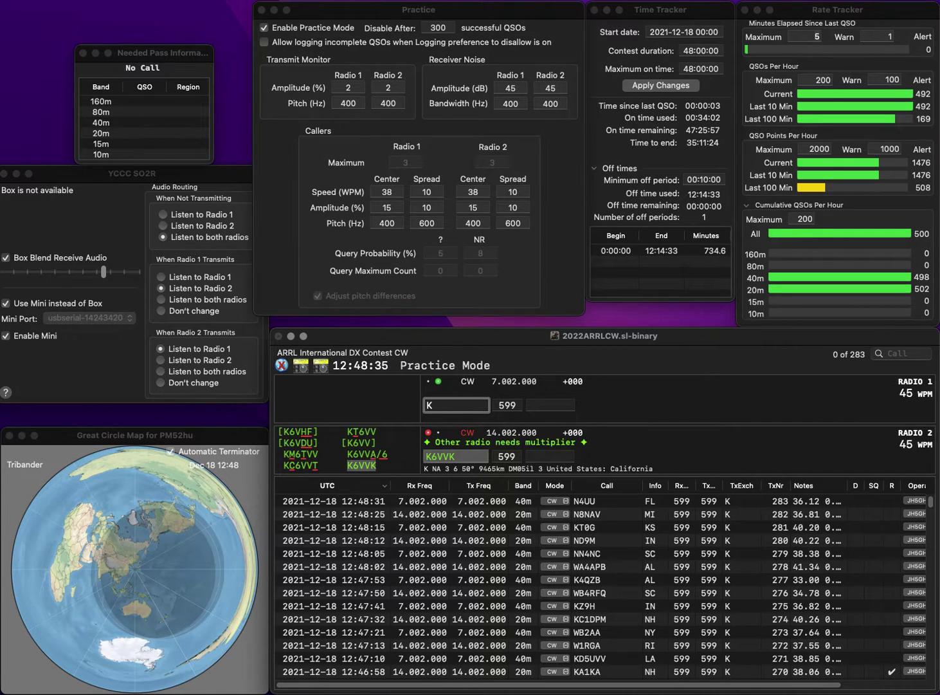
type("0HT")
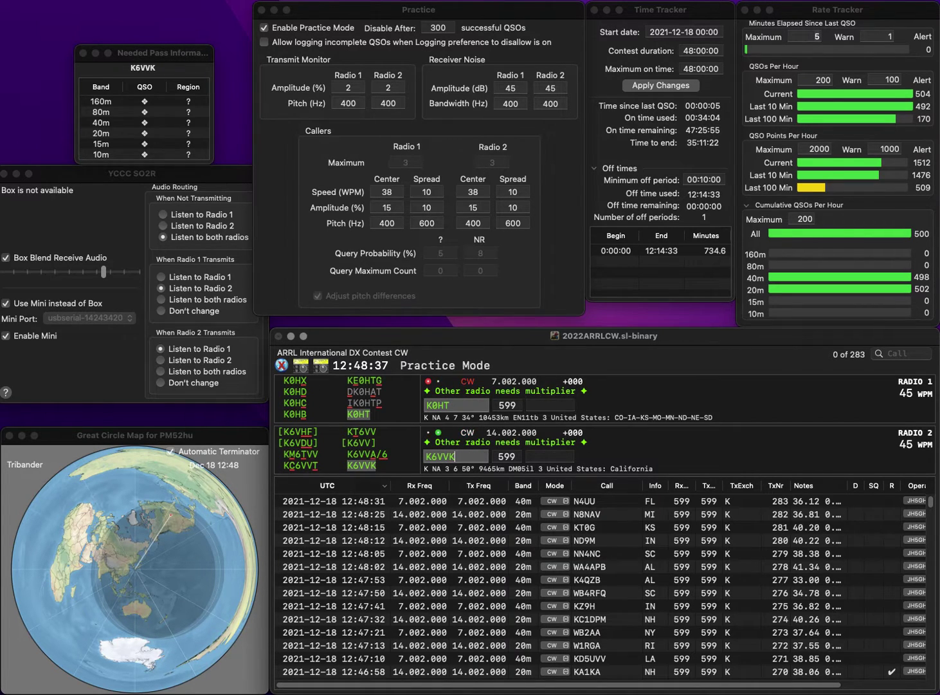
key("Return")
key("Tab")
type("CA")
key("Return")
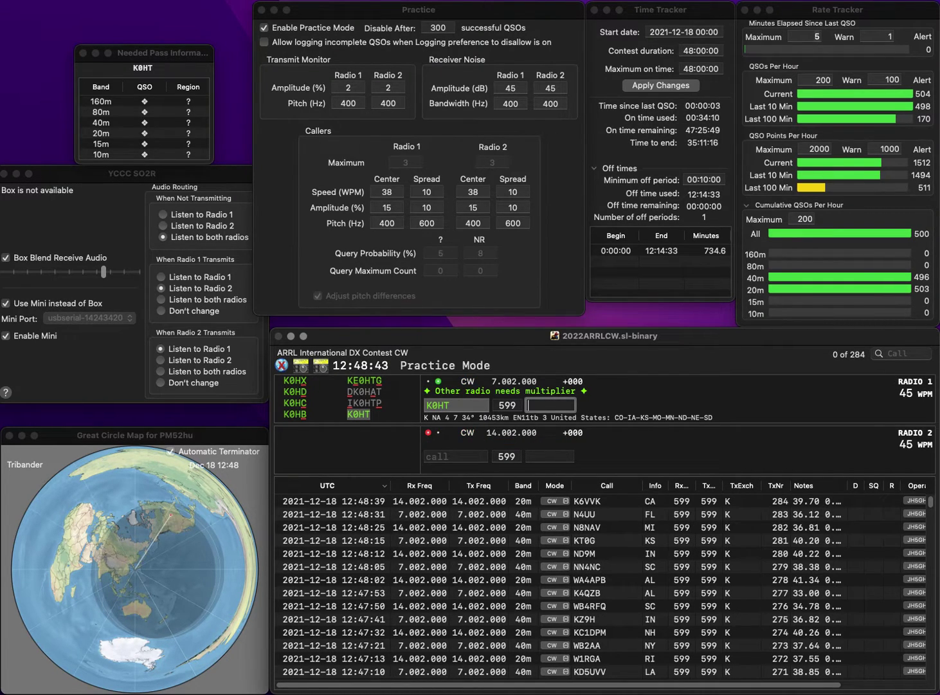
type("IA")
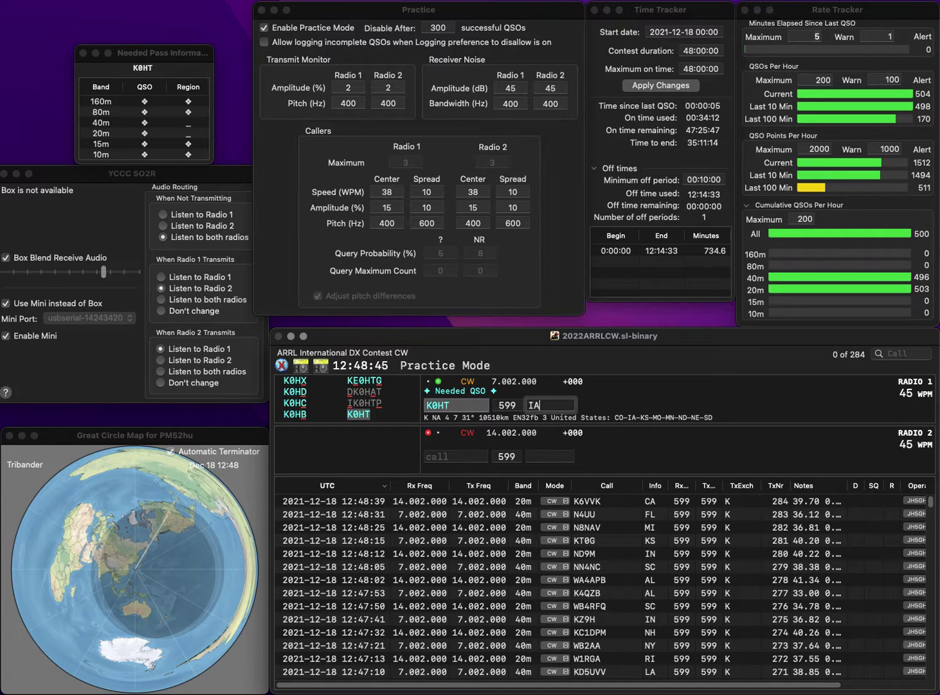
key("Return")
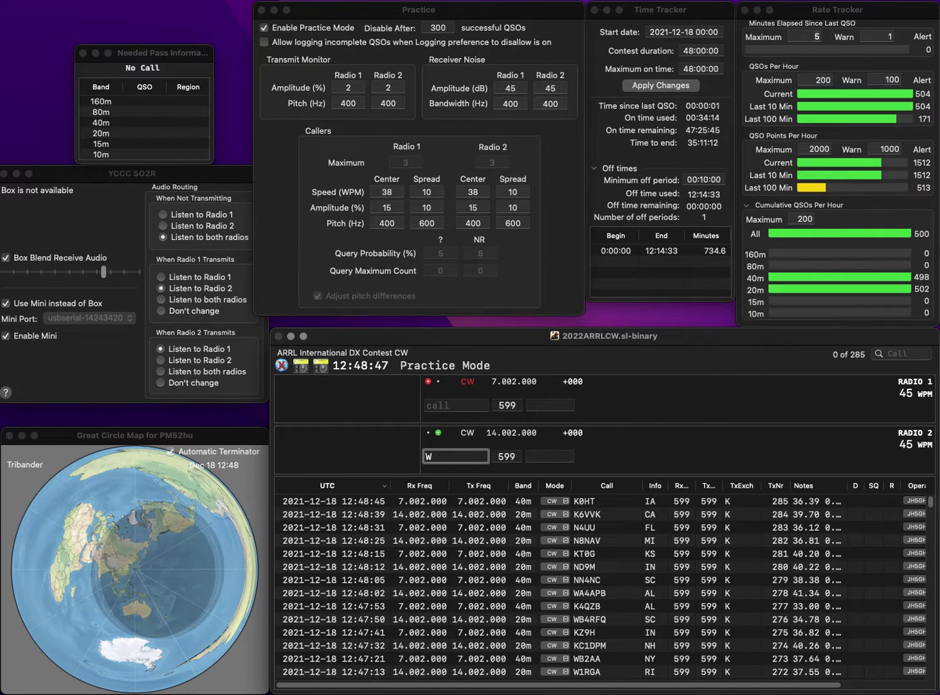
Step: Enter WN9H on Radio 2 and call N9TR on Radio 1
type("WN9H")
key("Left")
key("Left")
type("N")
key("Return")
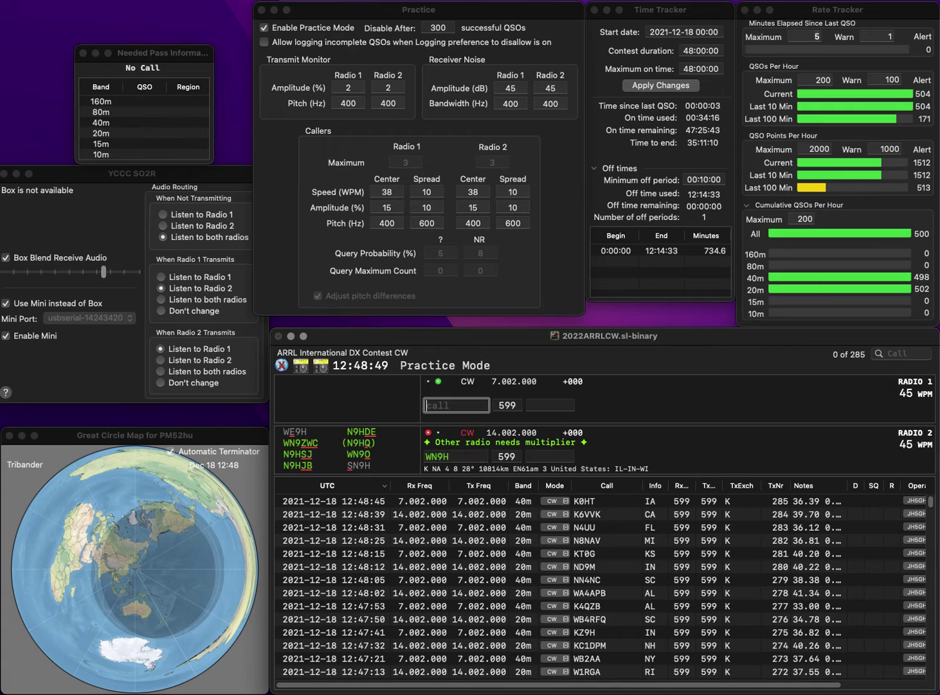
type("9")
key("BackSpace")
type("N9TR")
key("Return")
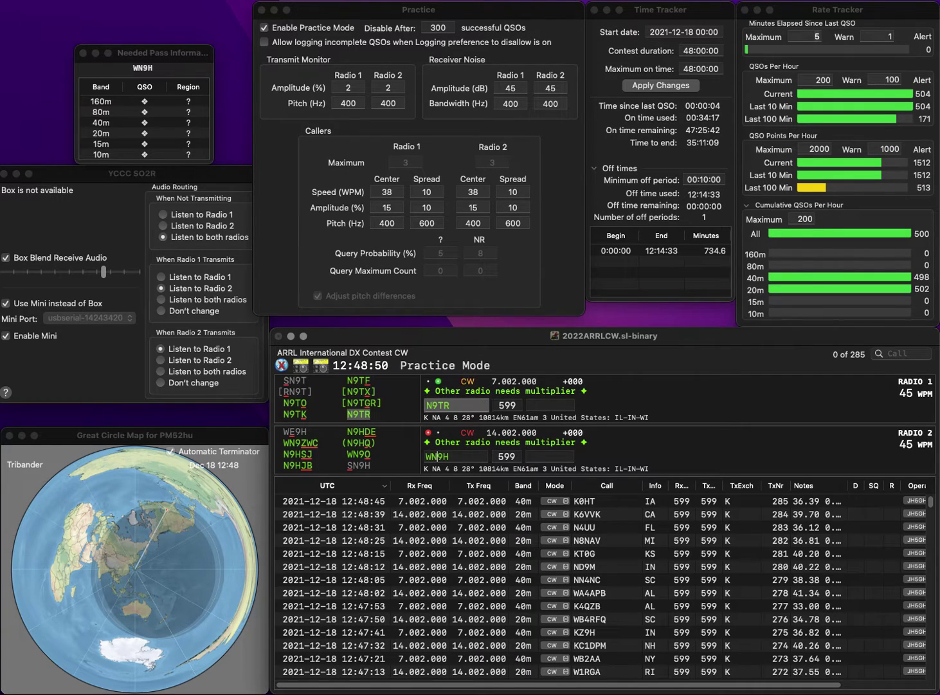
Step: Correct Radio 2's call to WS9H, then log N9TR from WI and WS9H from IL
key("Left")
key("Left")
key("BackSpace")
type("S")
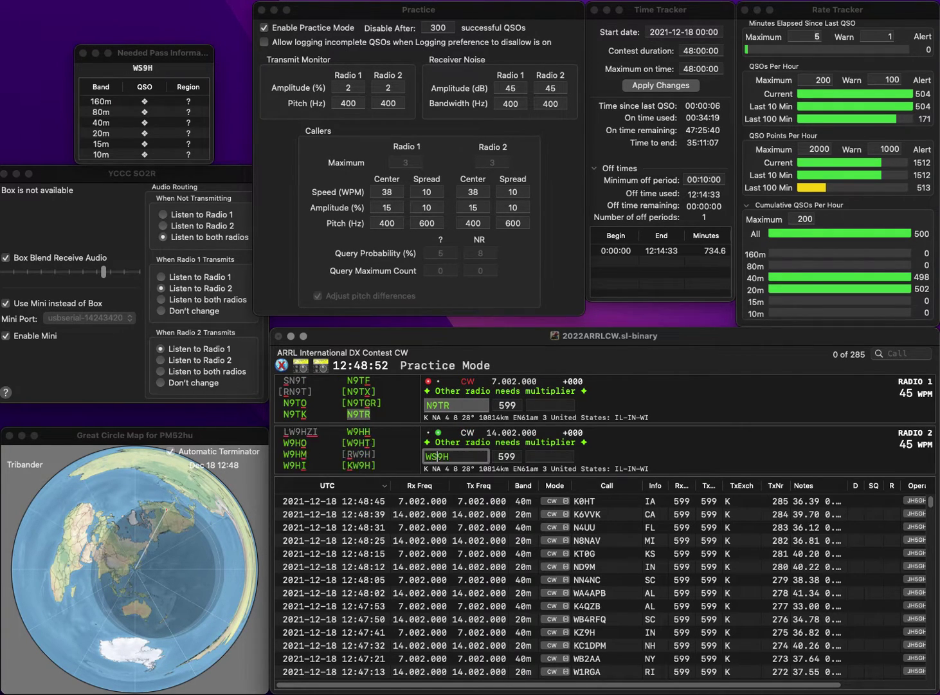
key("Return")
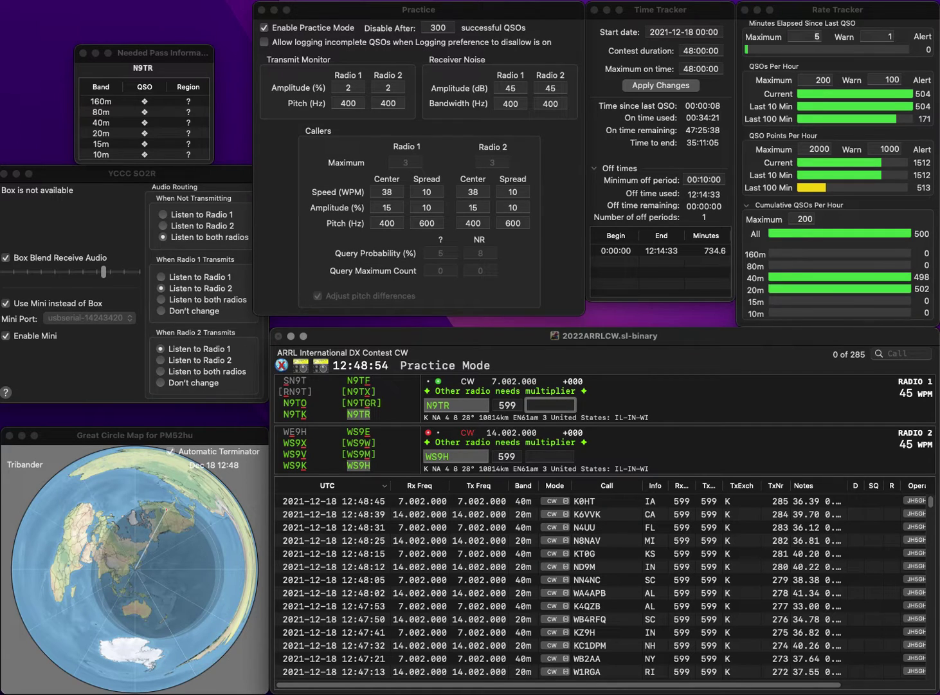
key("Return")
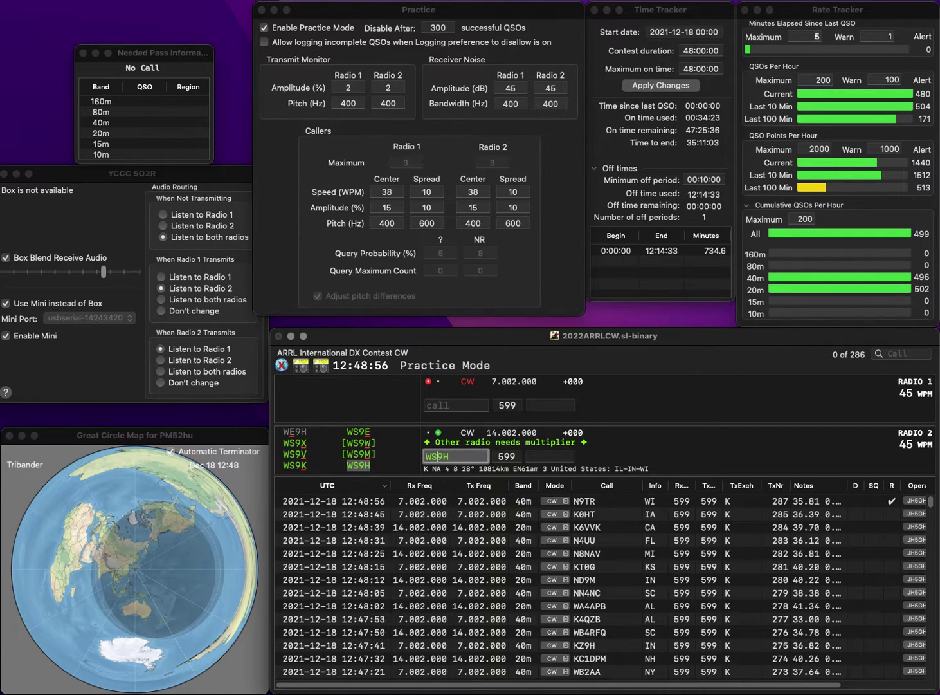
type("IL")
key("Return")
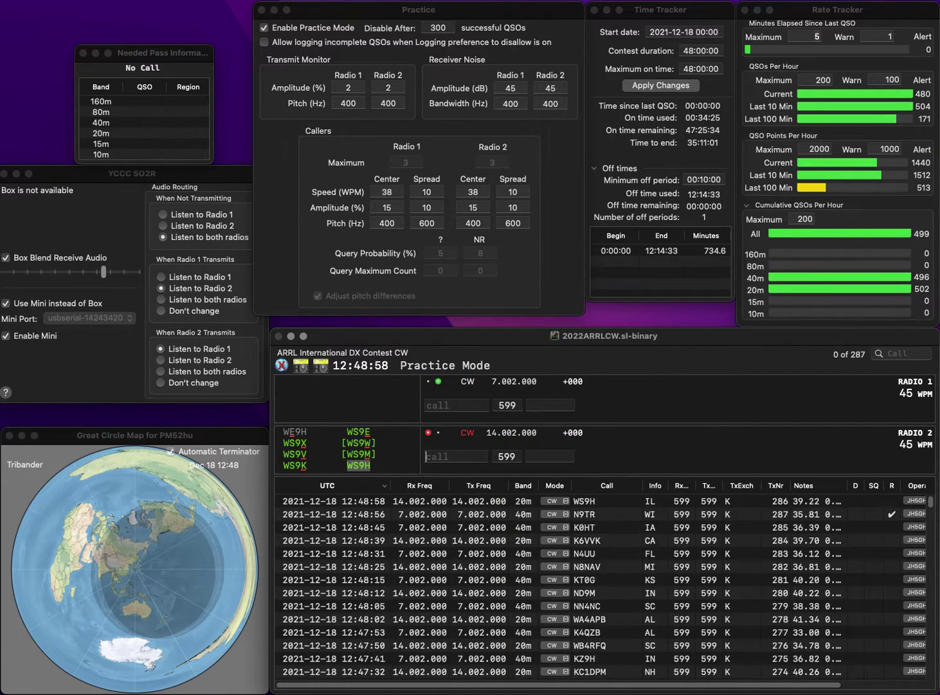
type("N4DXI")
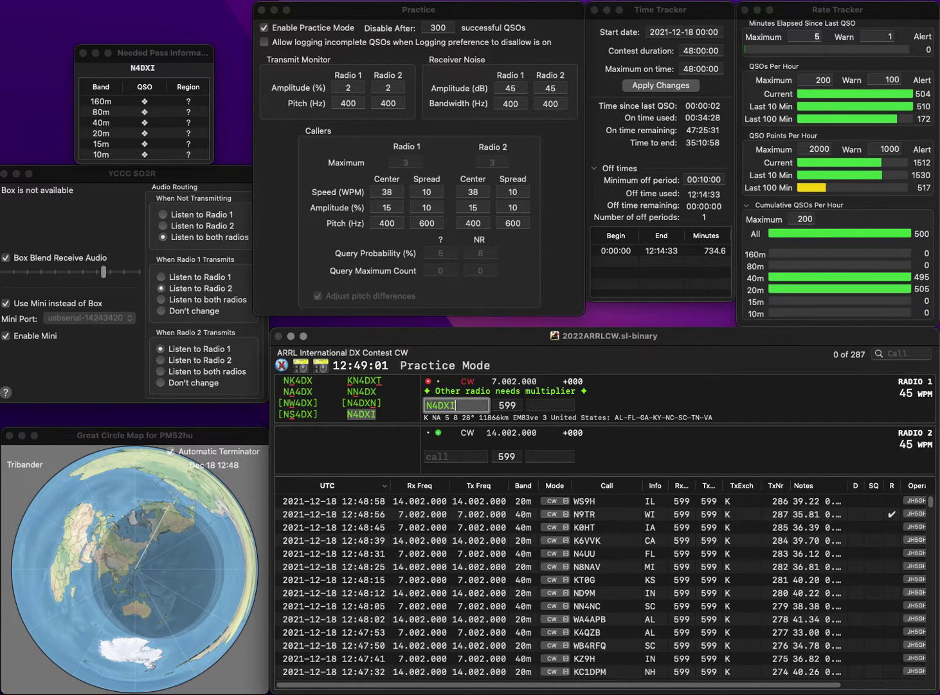
key("Return")
type("KN4MKX")
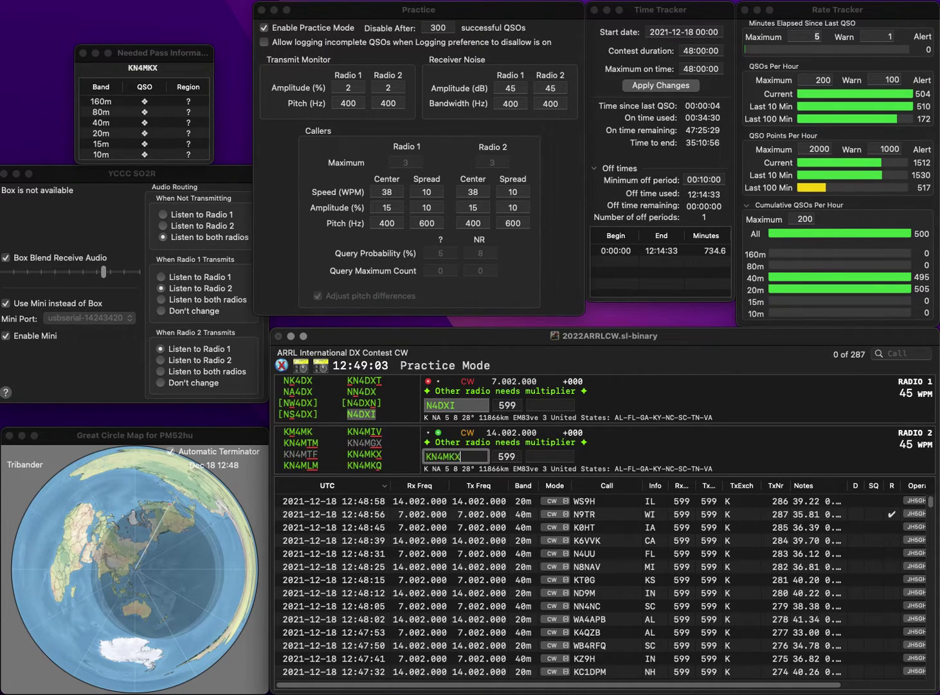
key("Return")
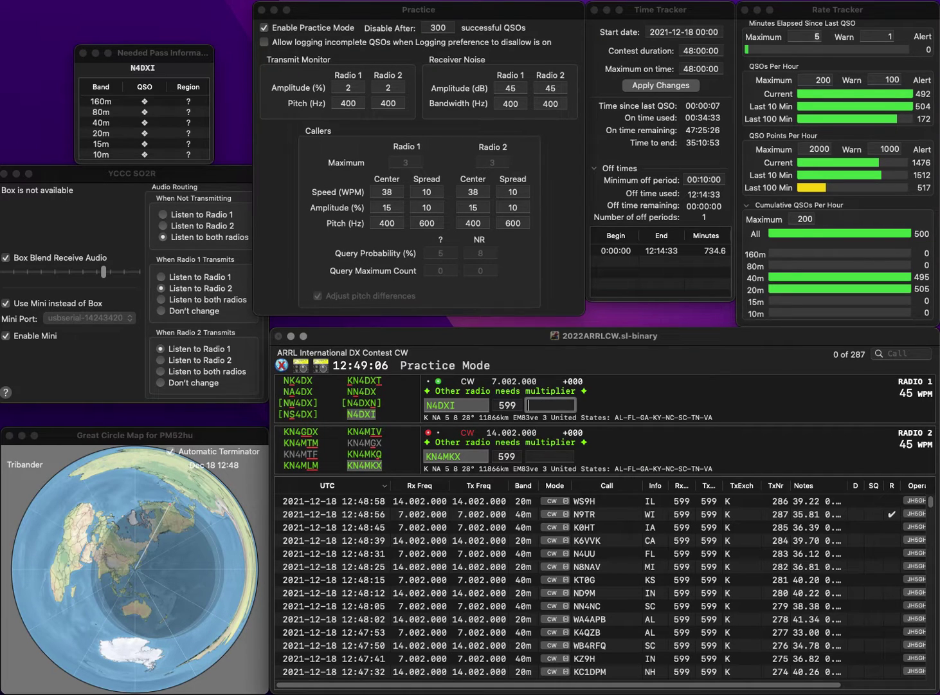
type("TN")
key("Return")
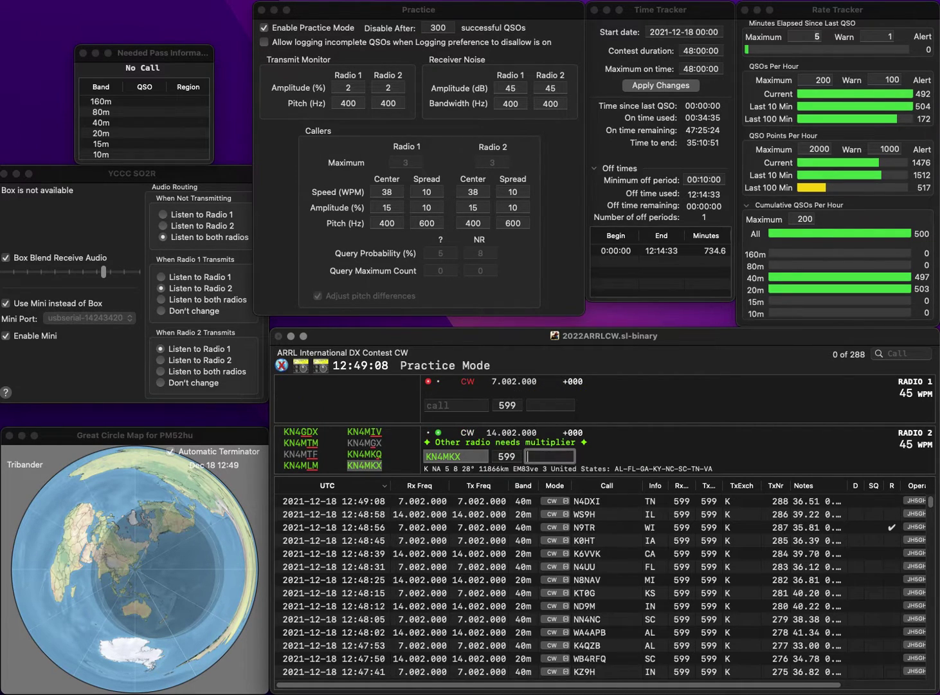
key("Return")
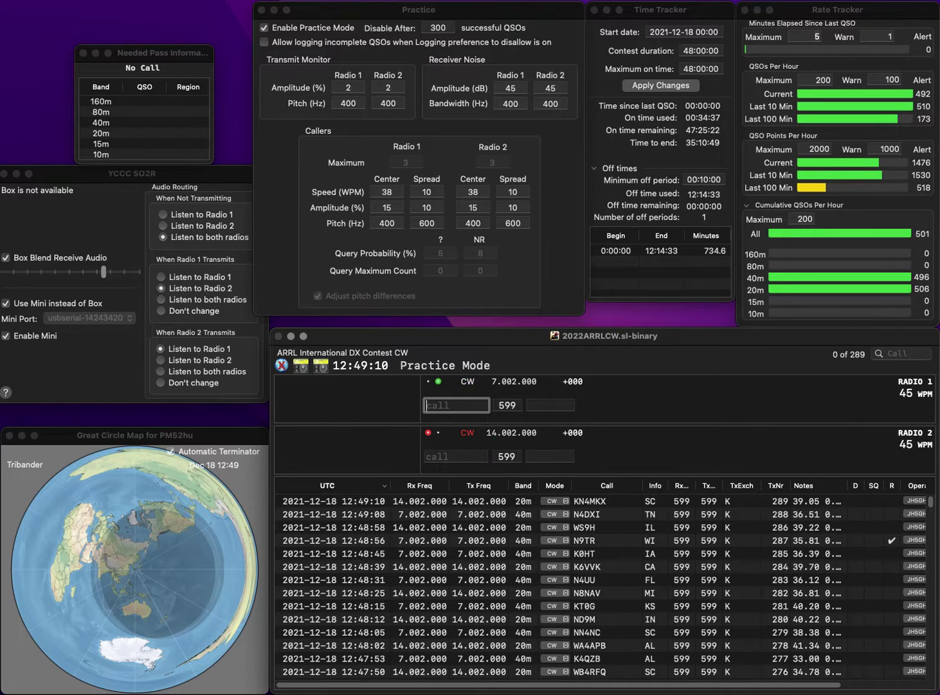
type("KD9FAP")
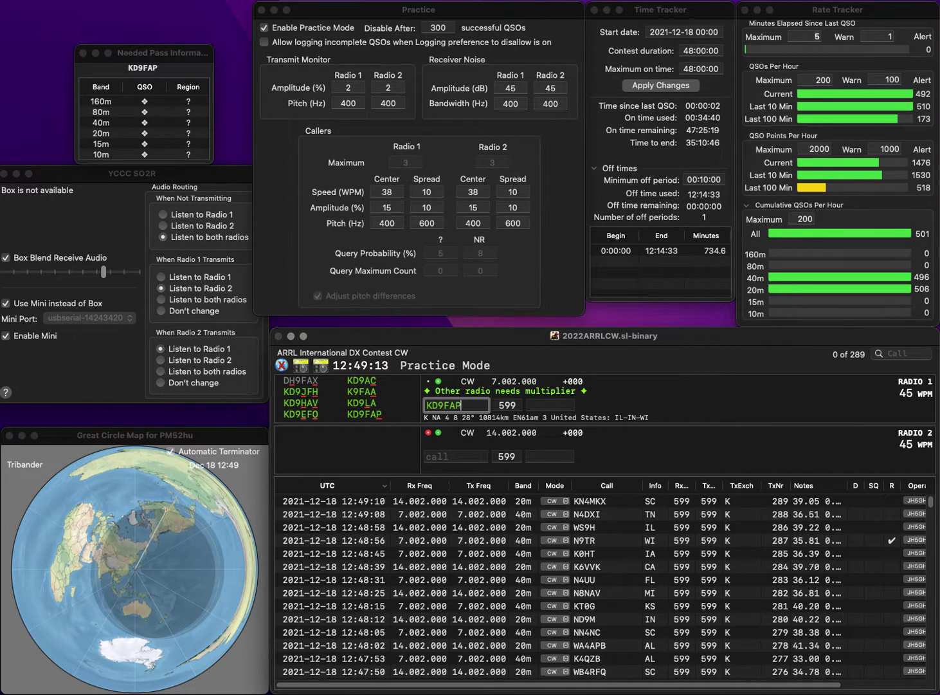
key("Return")
type("Y2")
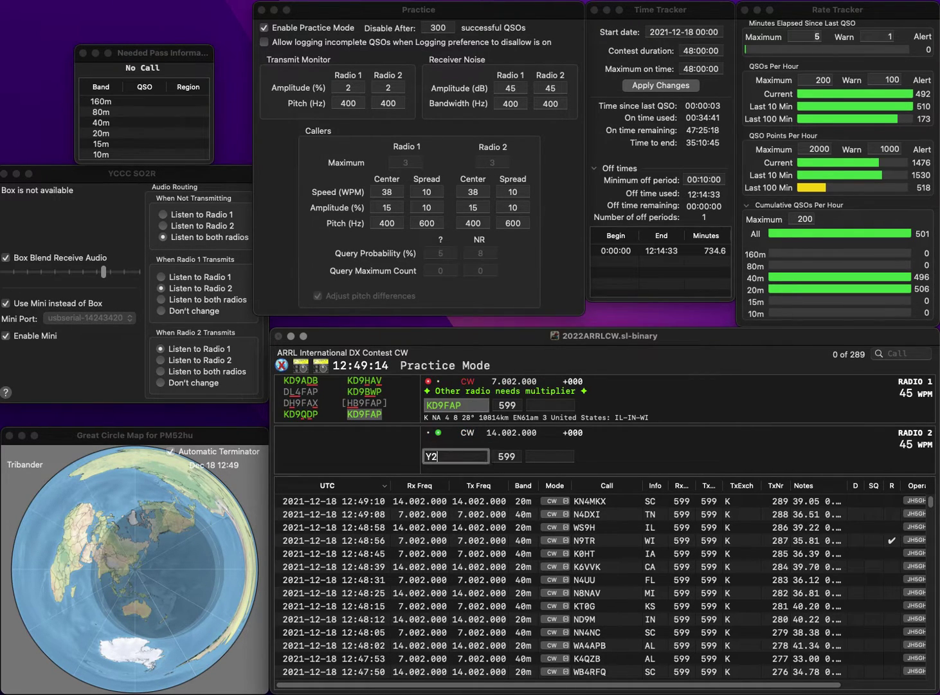
type("NYNY")
key("Return")
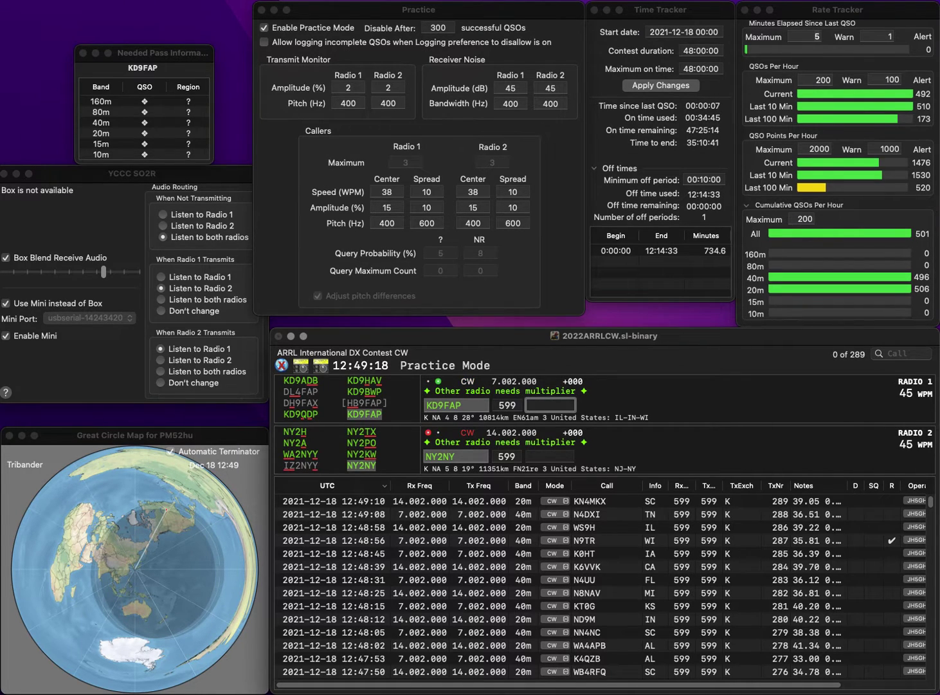
type("WI")
key("Return")
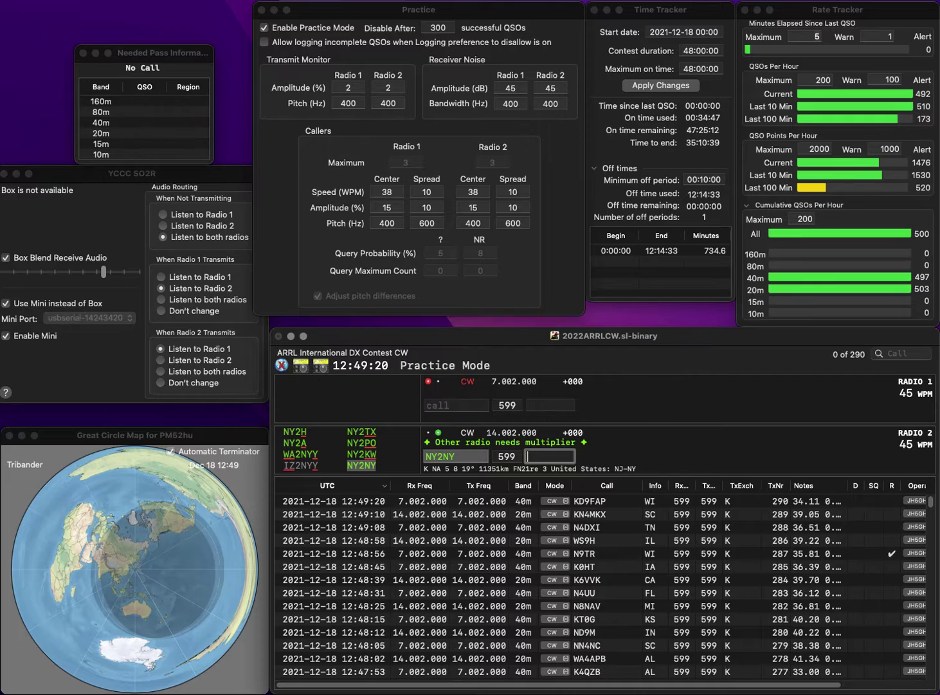
type("NJ")
key("Return")
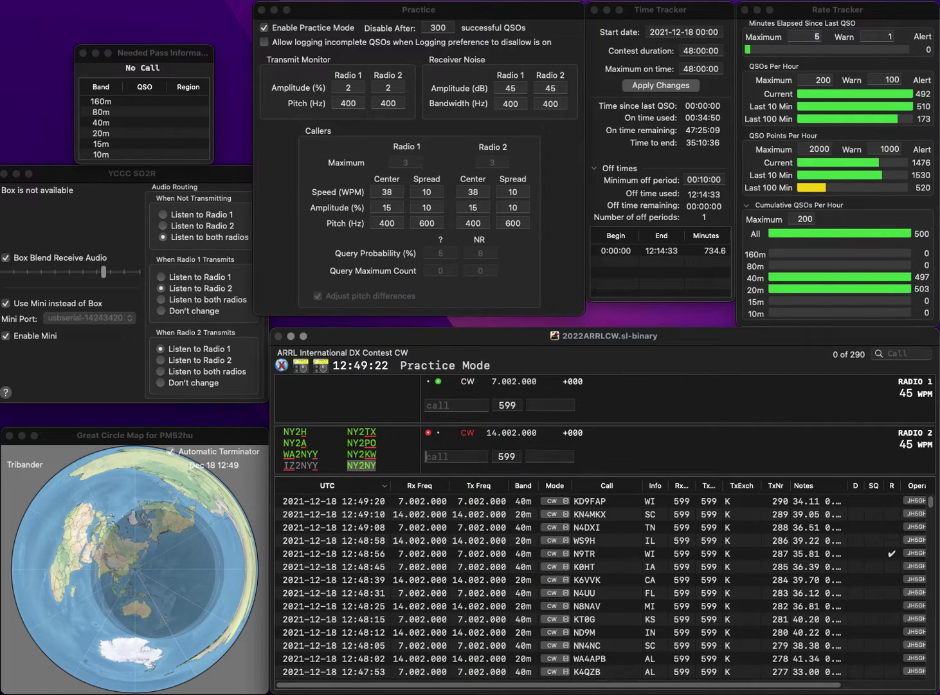
Step: Enter N4UC on Radio 1 and call KA2FHN on Radio 2, fixing its misheard letters
type("N4UC")
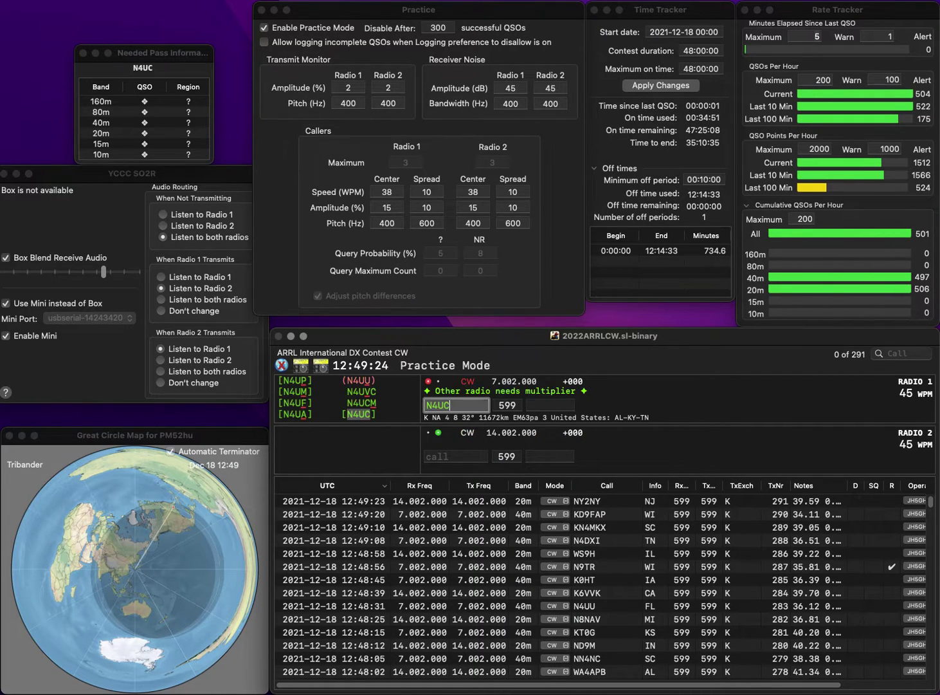
key("Return")
type("KA")
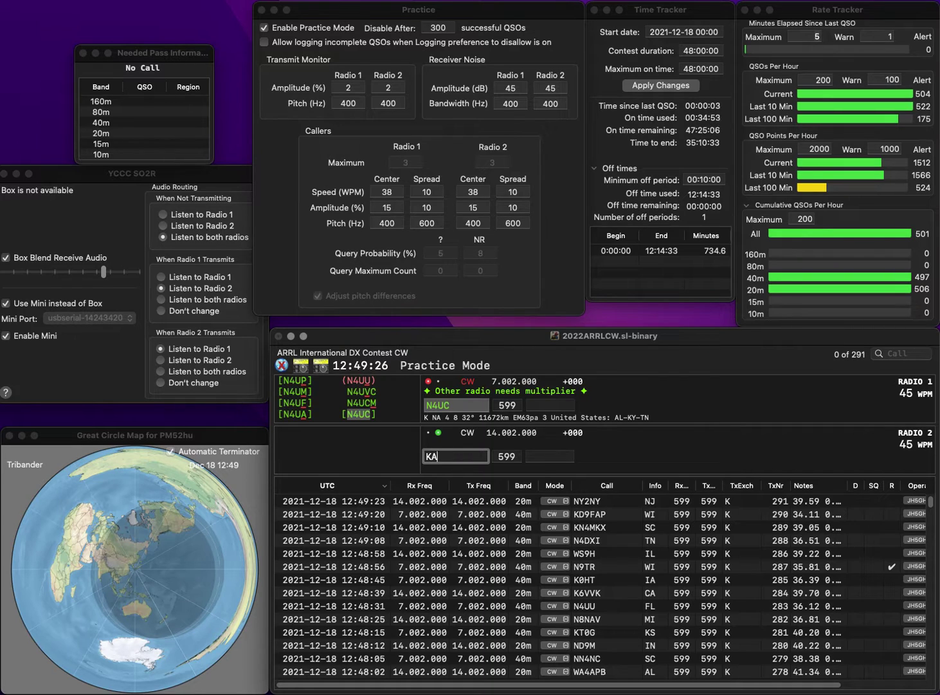
type("2FSN")
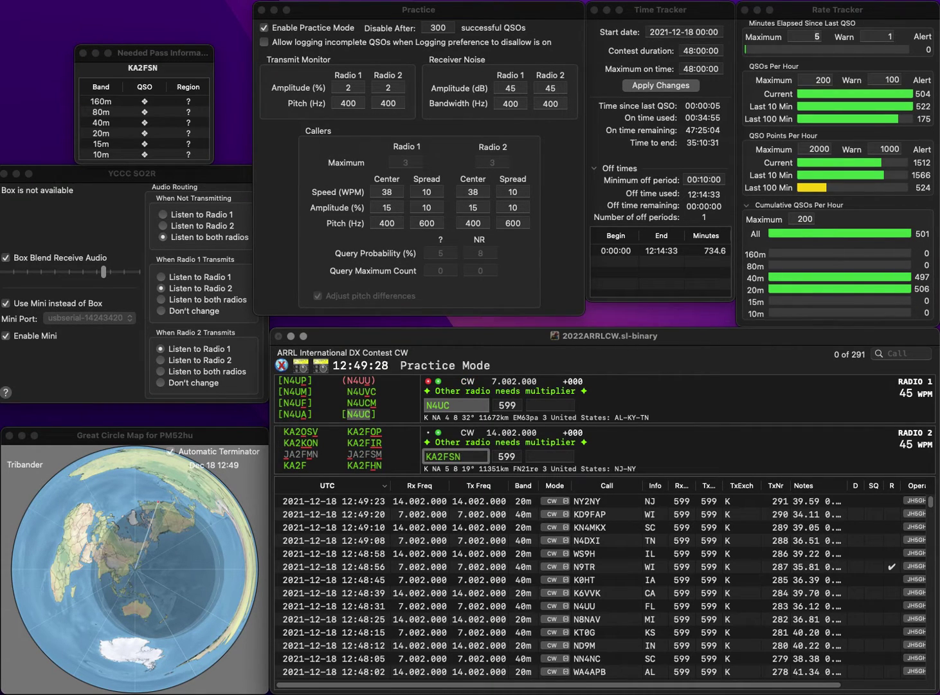
key("BackSpace")
key("BackSpace")
type("HN")
key("Return")
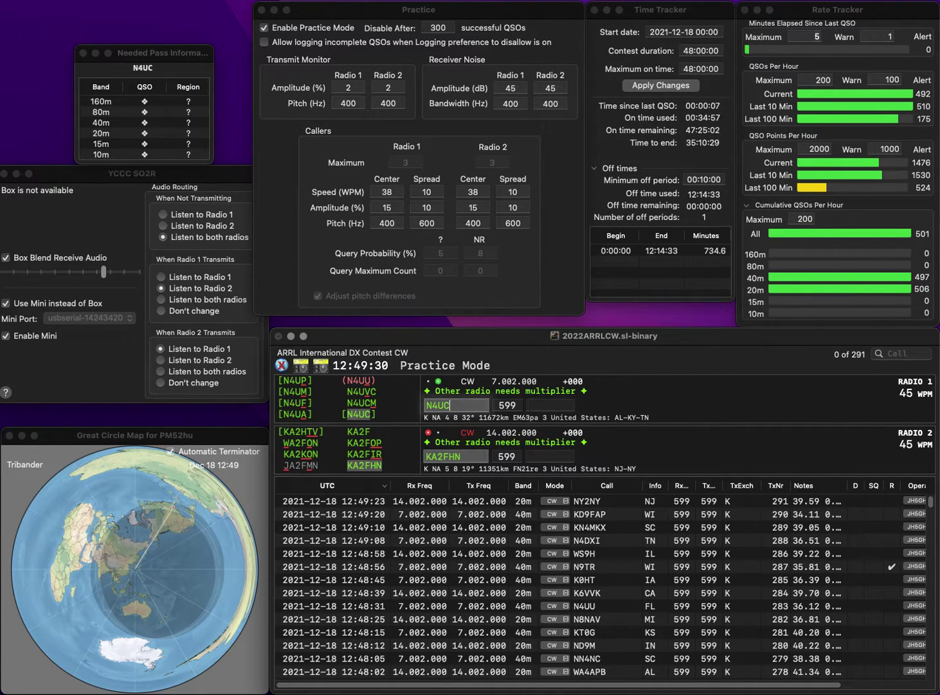
Step: Correct Radio 1's call to N4VC, then log KA2FHN from NY and N4VC from AL
key("BackSpace")
key("BackSpace")
type("VC")
key("Return")
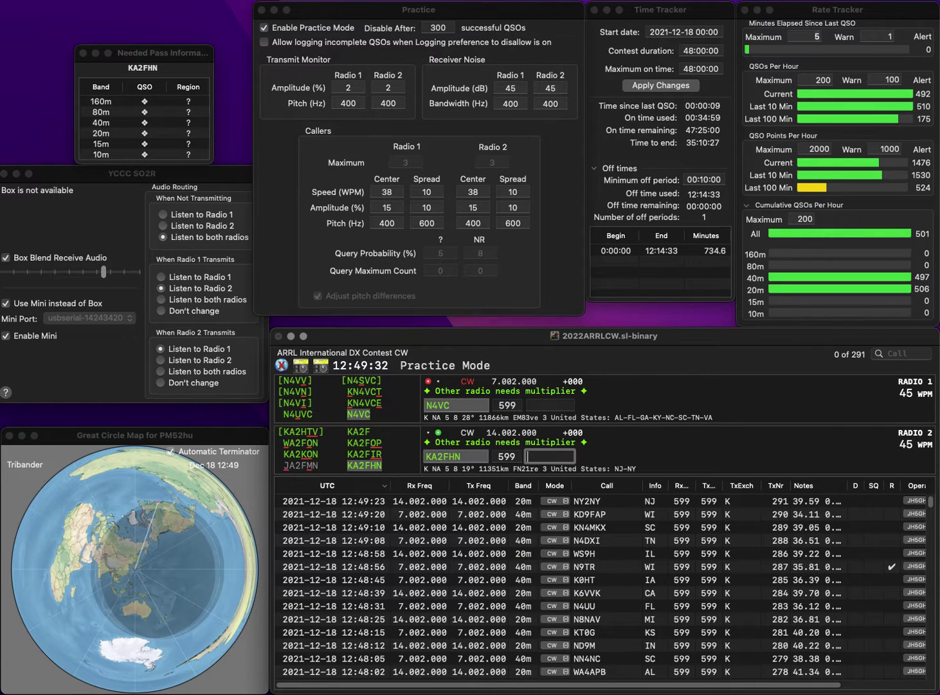
type("NY")
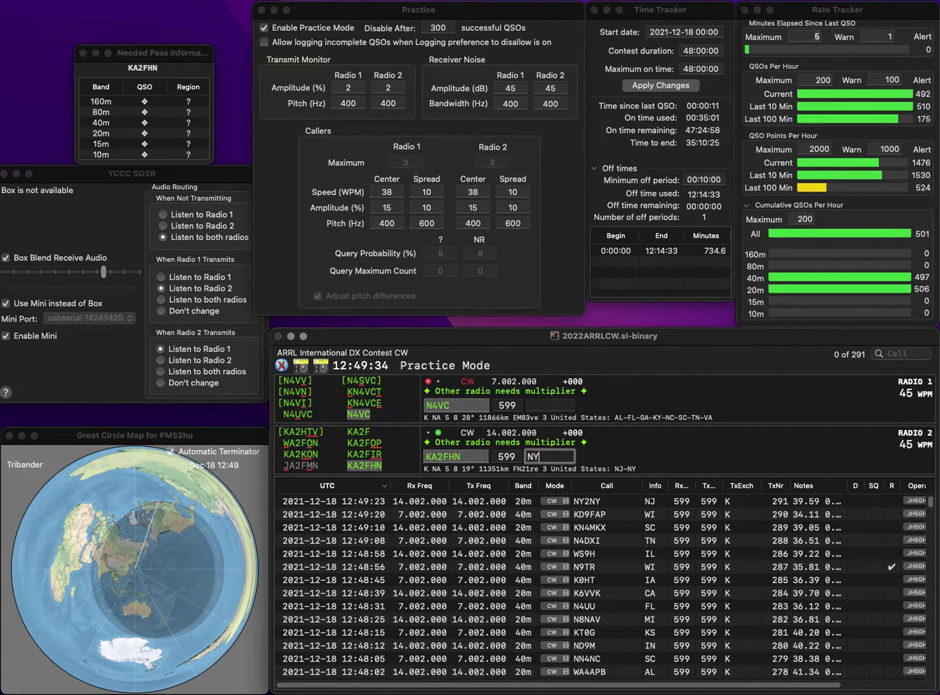
key("Return")
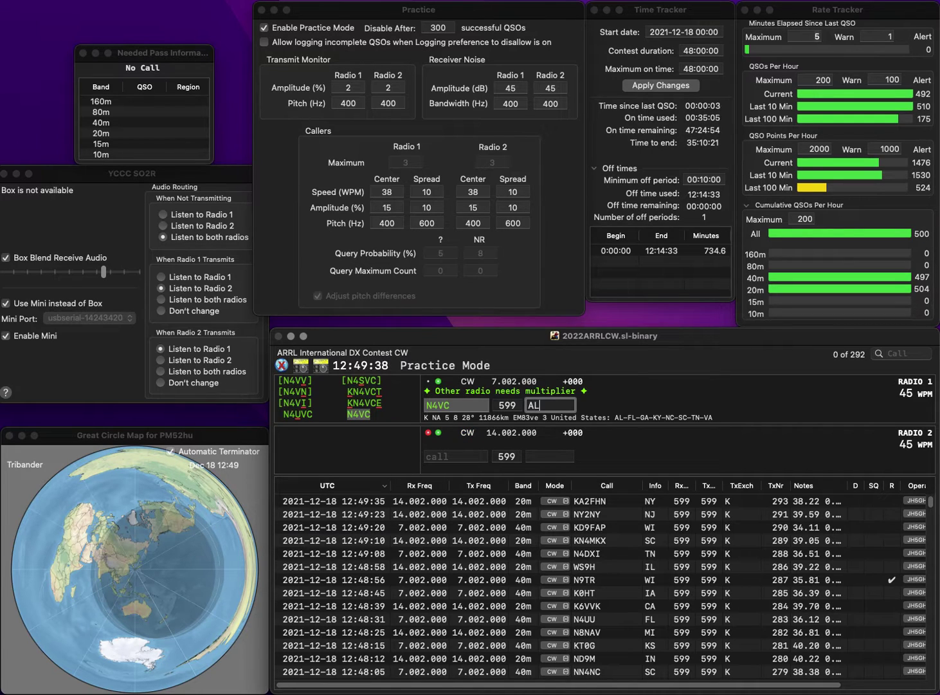
key("Return")
type("JM")
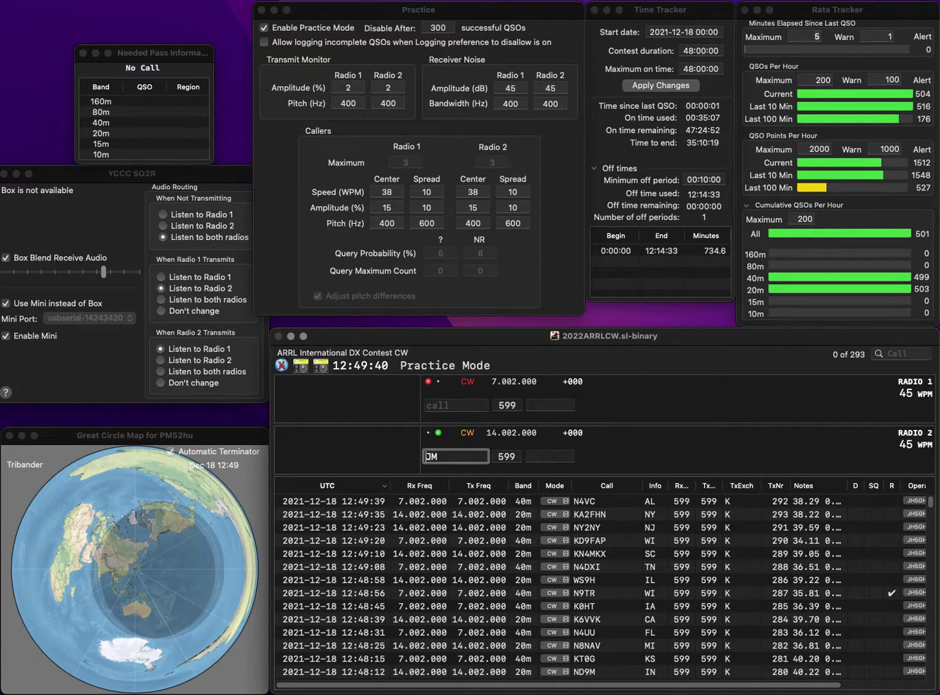
key("Return")
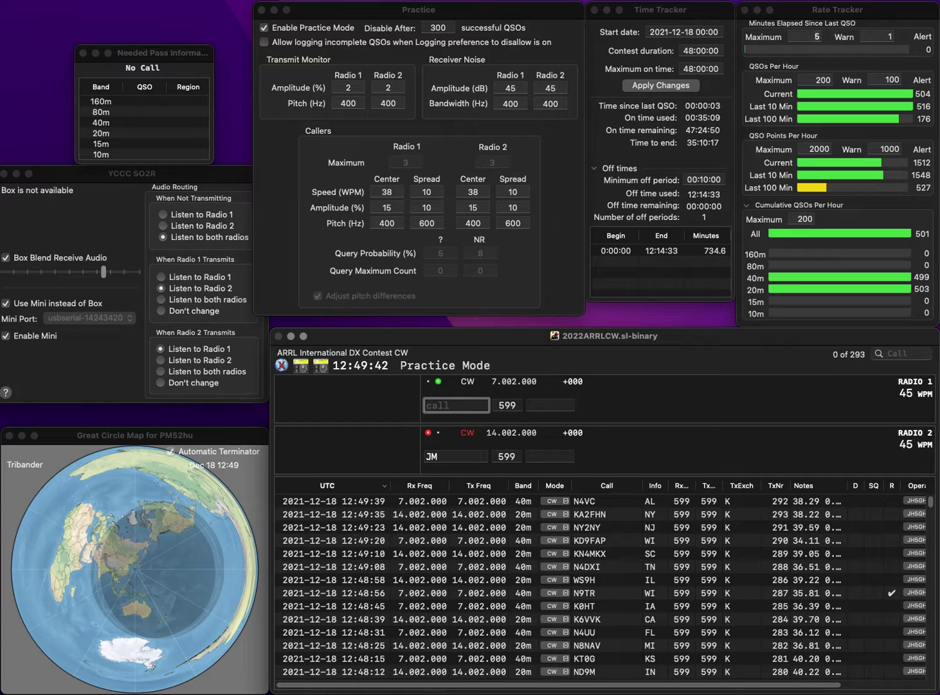
type("3XT")
key("Return")
type("VE3")
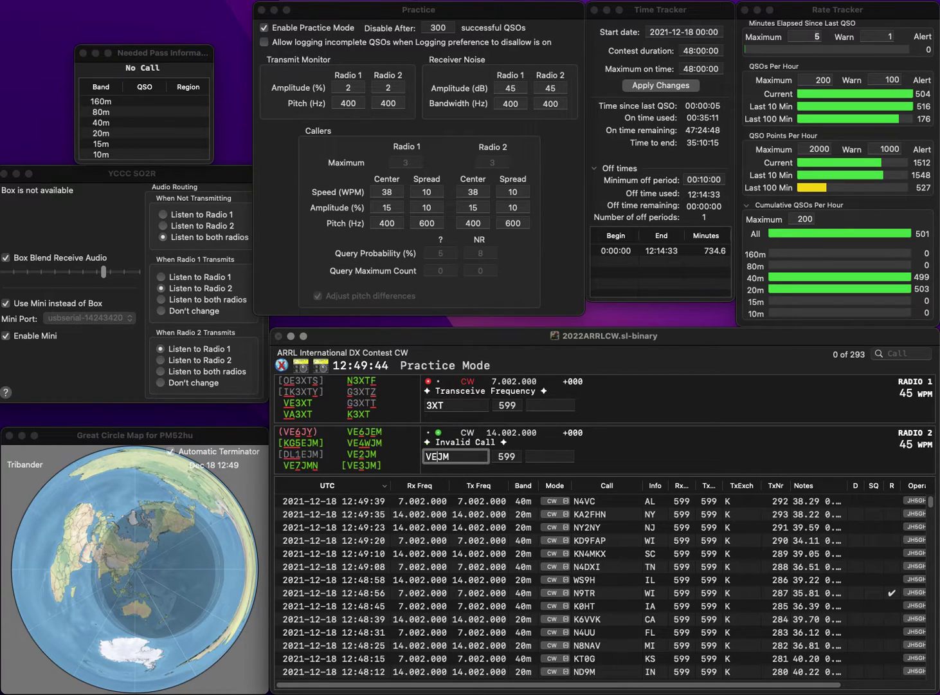
key("Return")
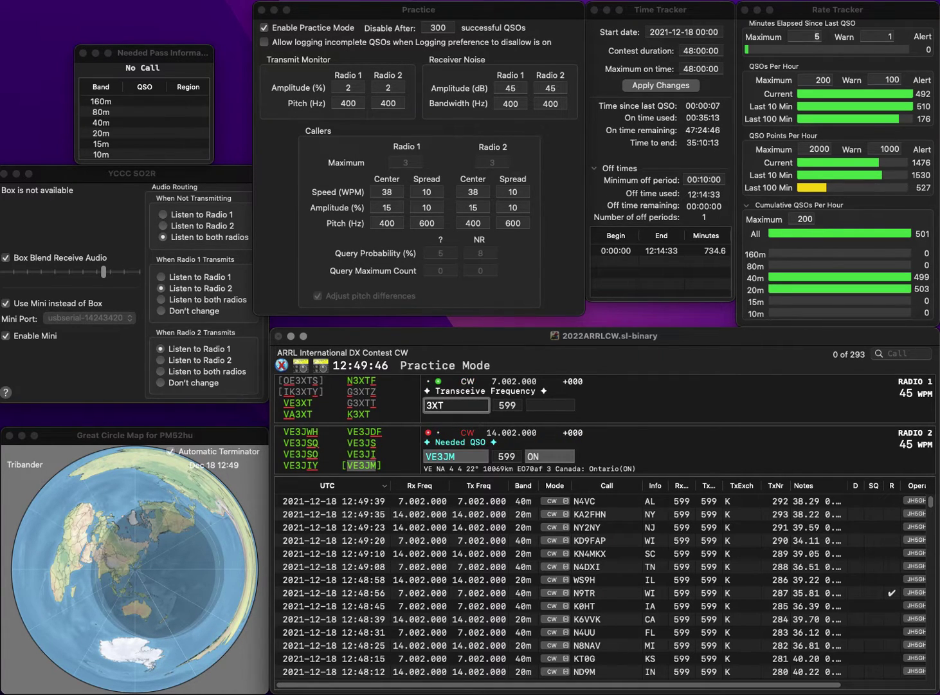
type("K")
key("Return")
key("Tab")
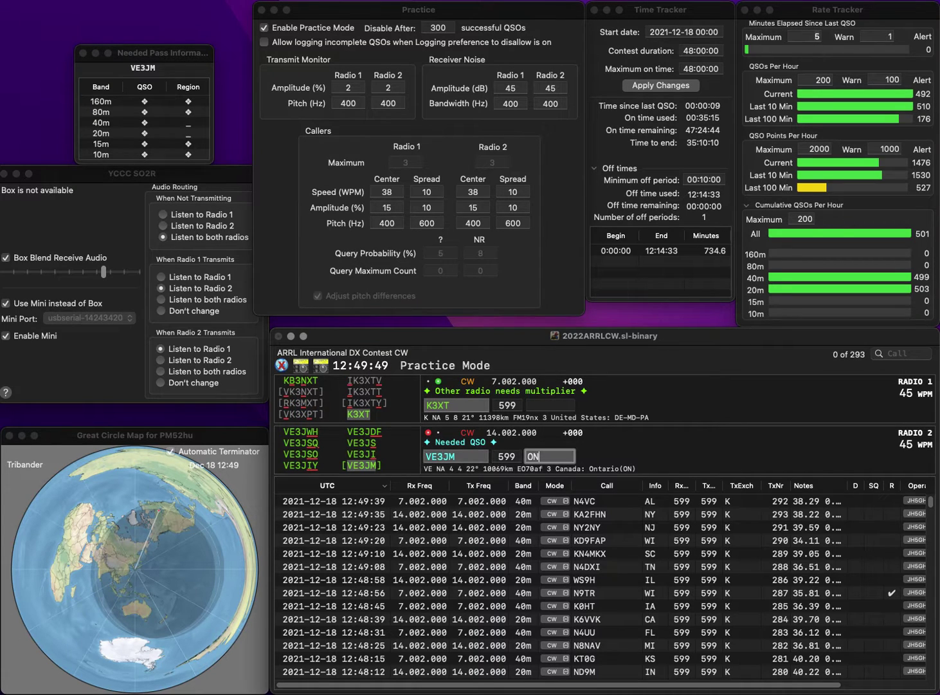
key("Return")
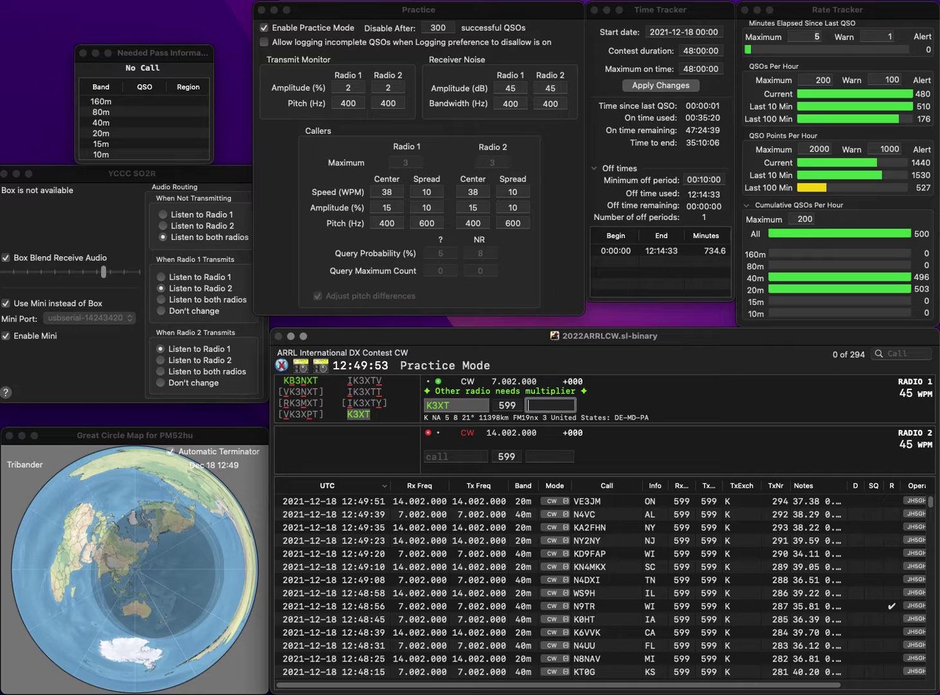
type("PA")
key("Return")
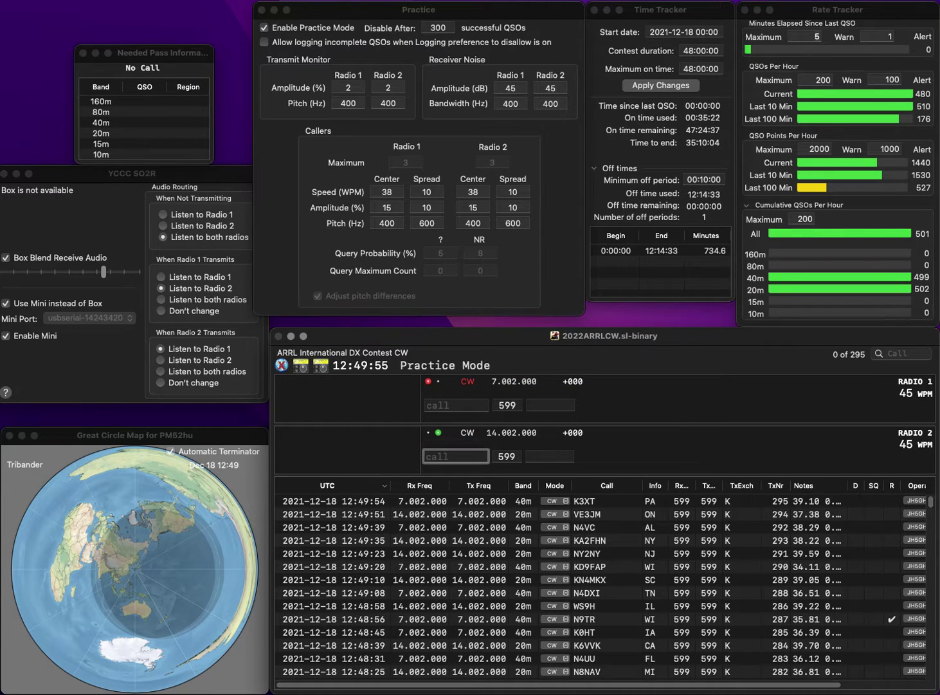
type("KN4UFH")
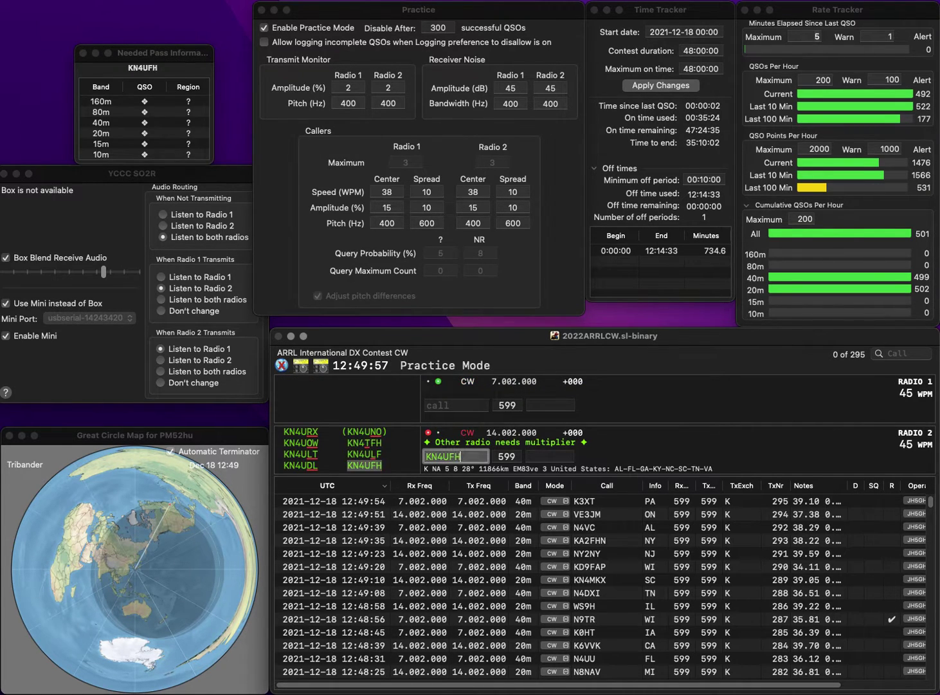
key("Return")
type("OM")
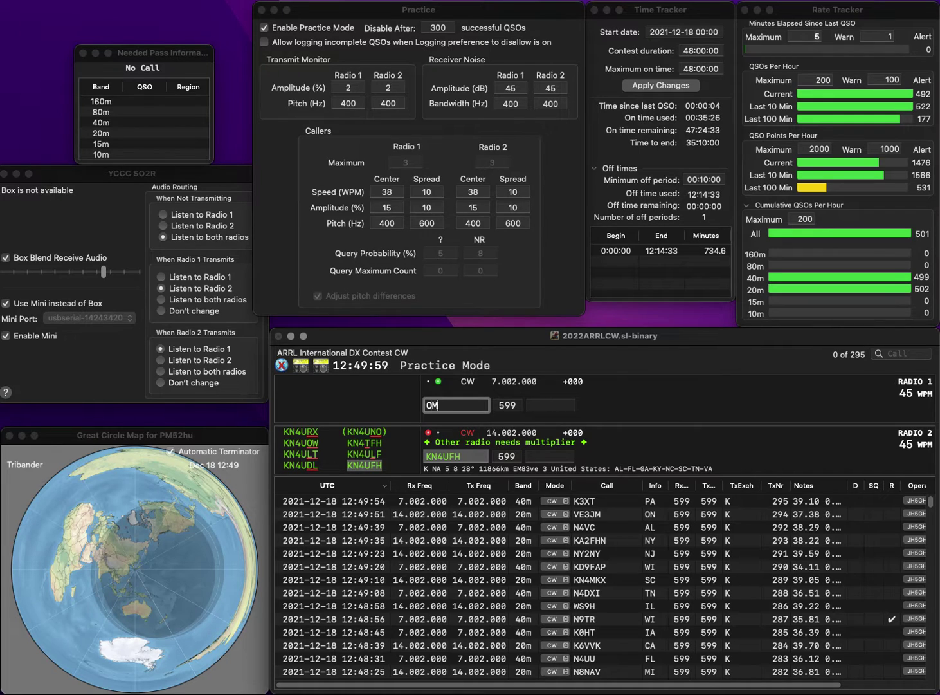
key("BackSpace")
type("GG")
key("Home")
type("K4")
key("Return")
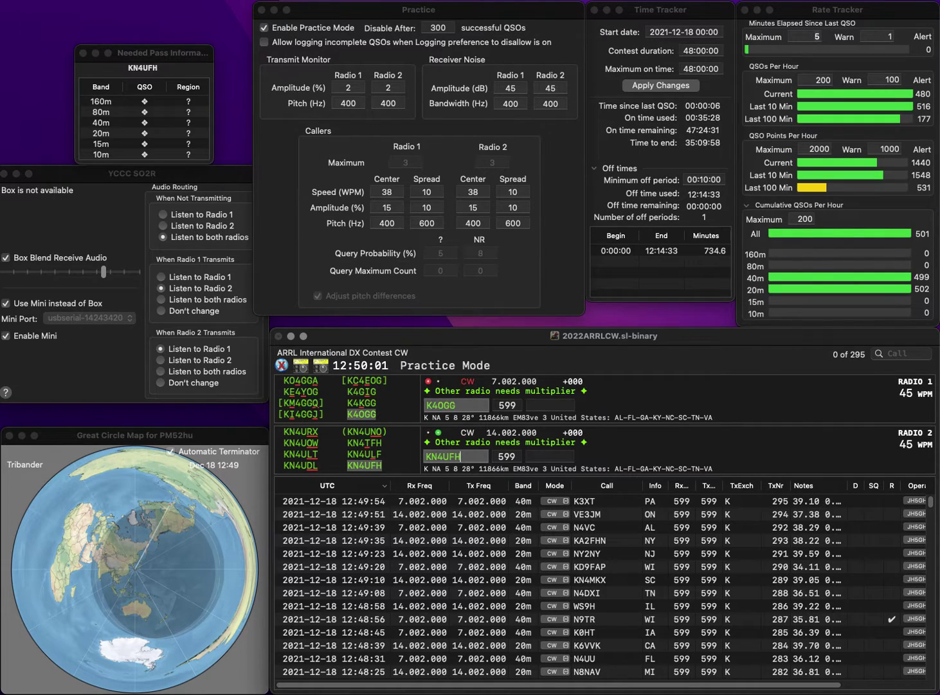
key("Return")
type("GA")
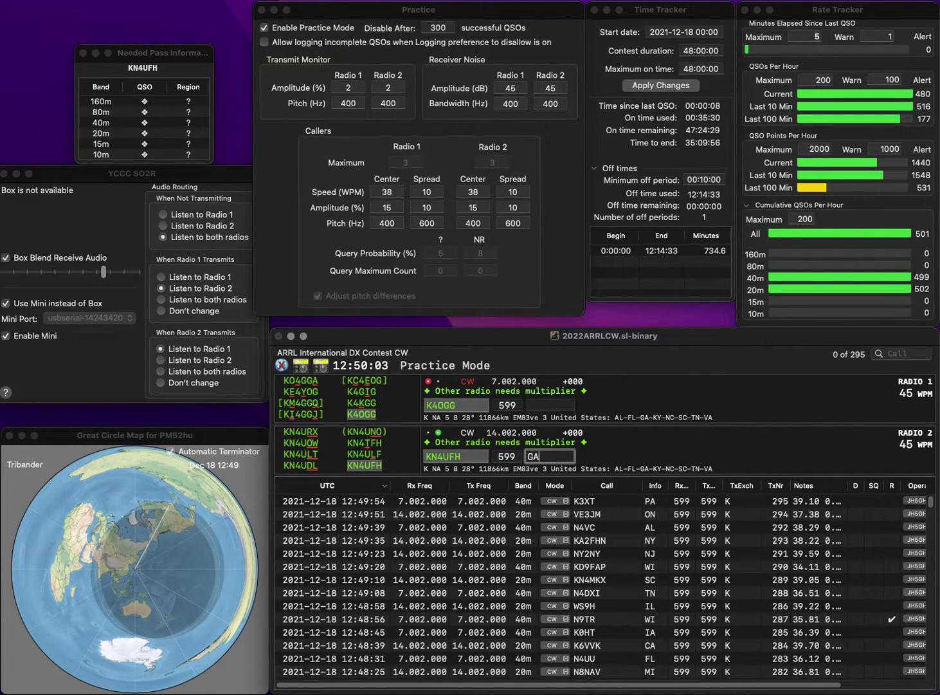
key("Return")
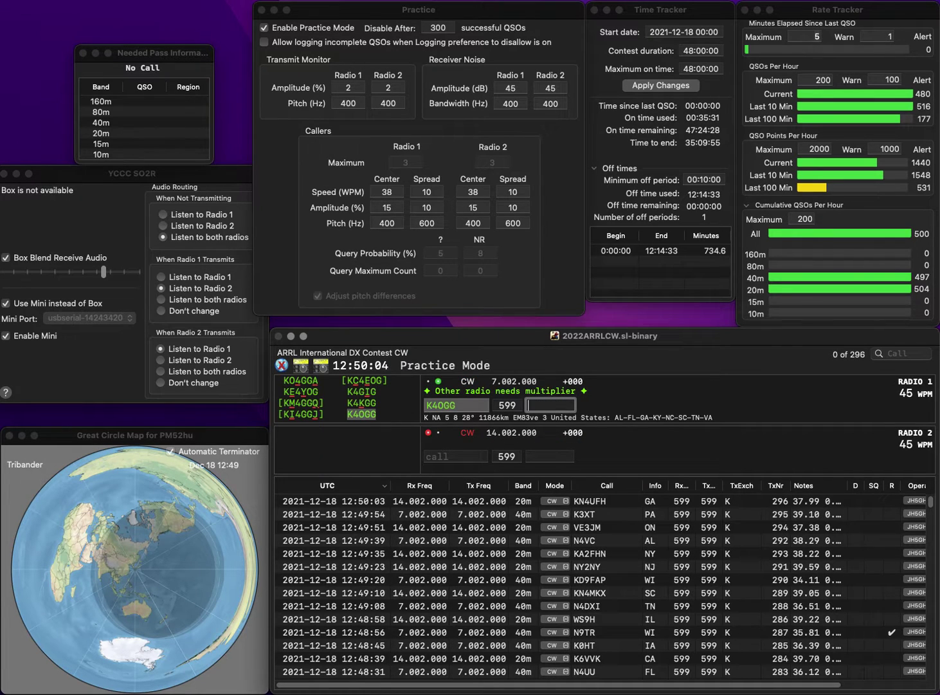
key("Return")
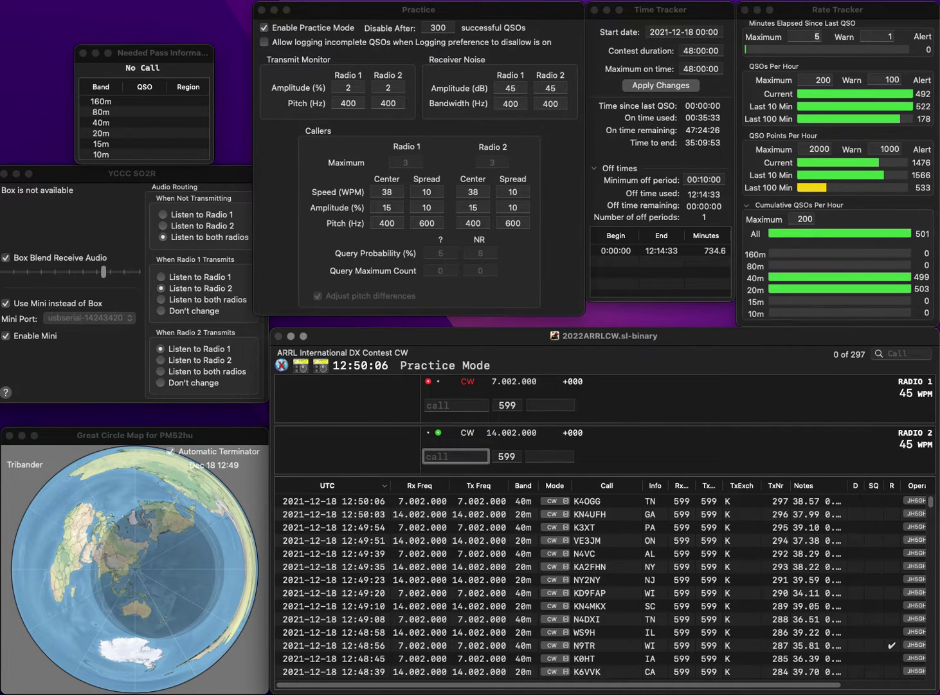
type("N1LZF")
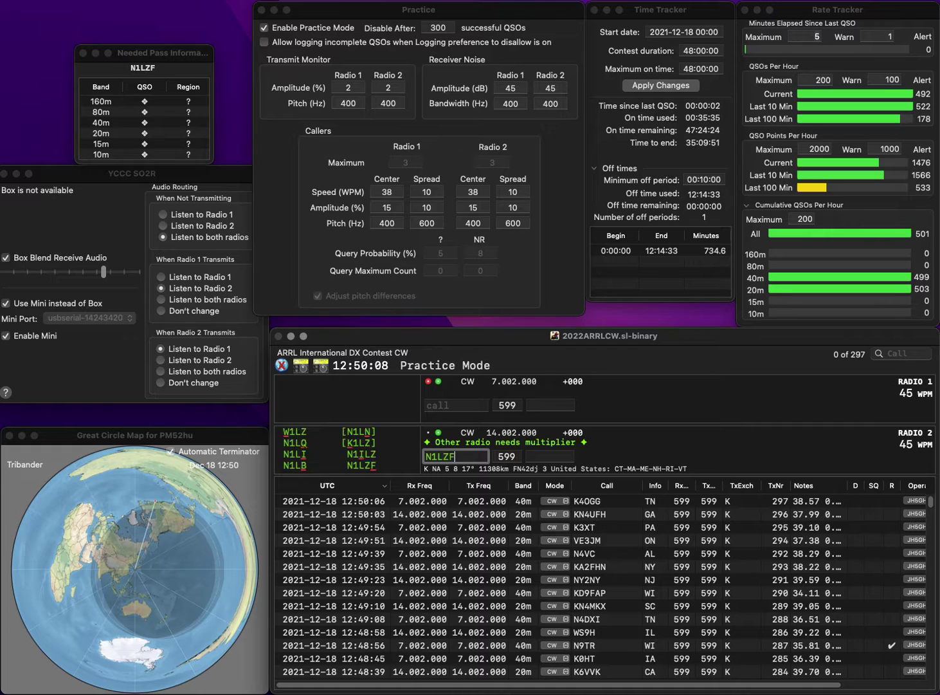
key("Return")
type("K9ALP")
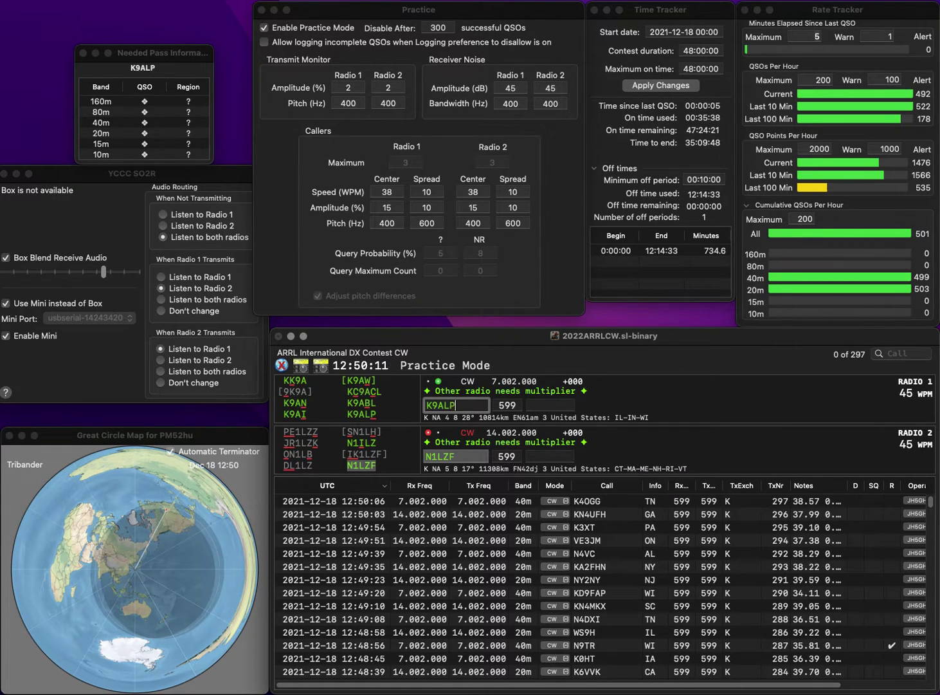
key("Return")
key("Return")
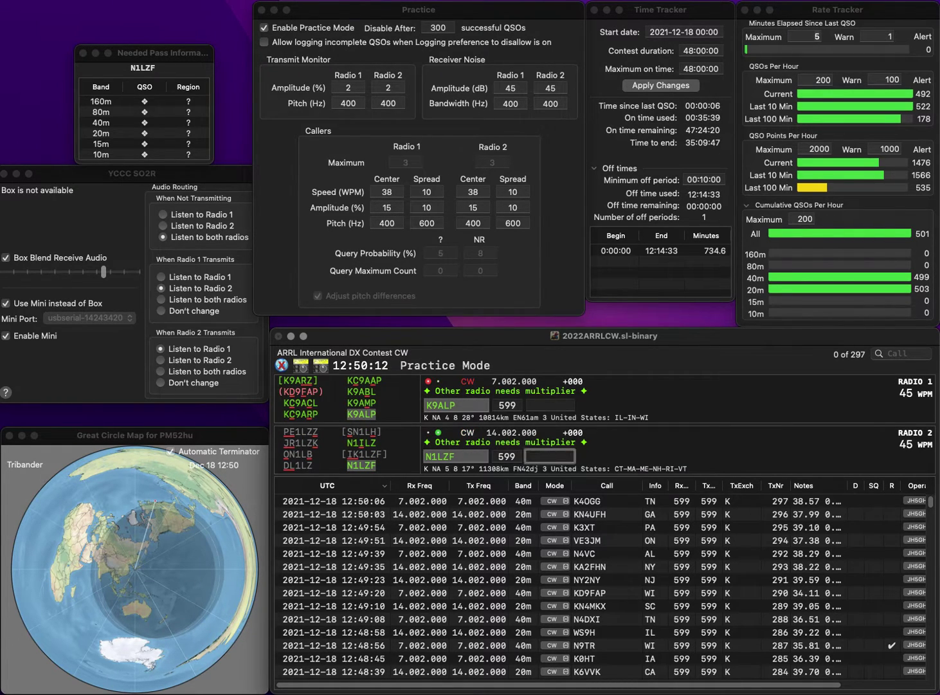
type("ME")
key("Return")
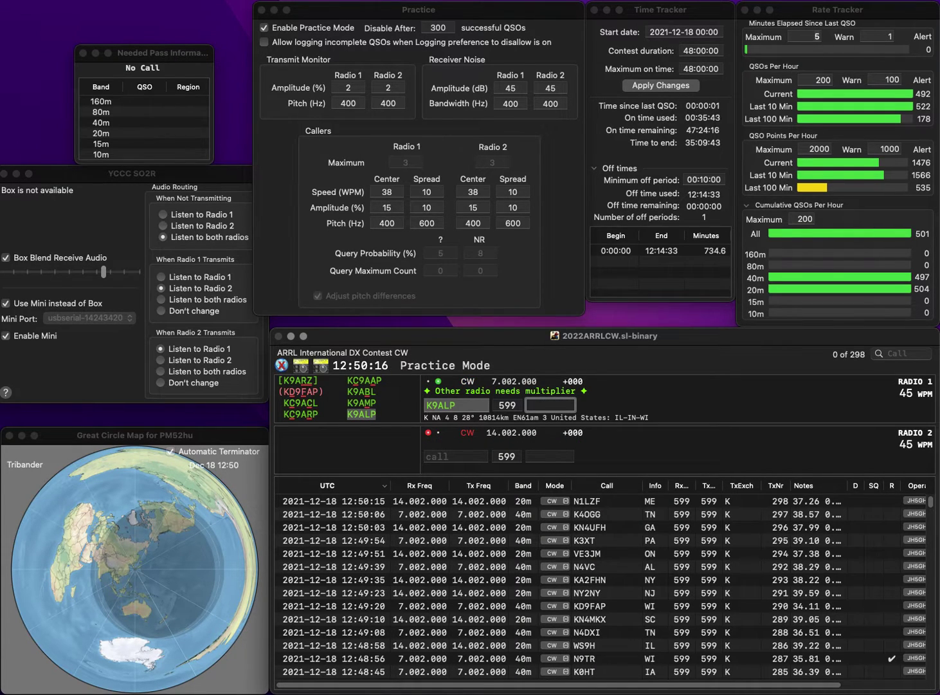
type("IN")
key("Return")
type("K")
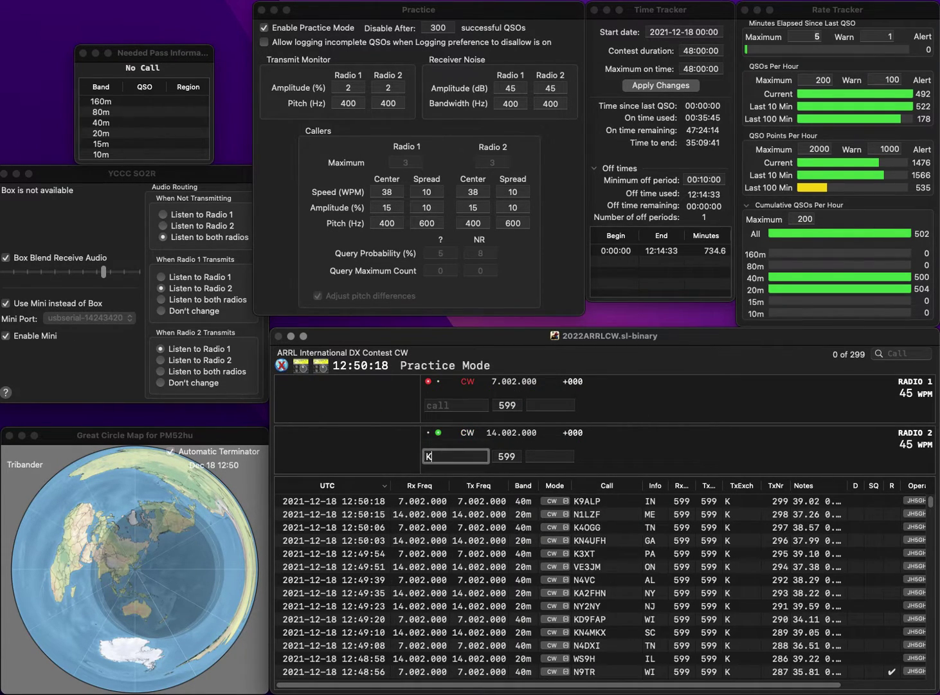
type("G6JLE")
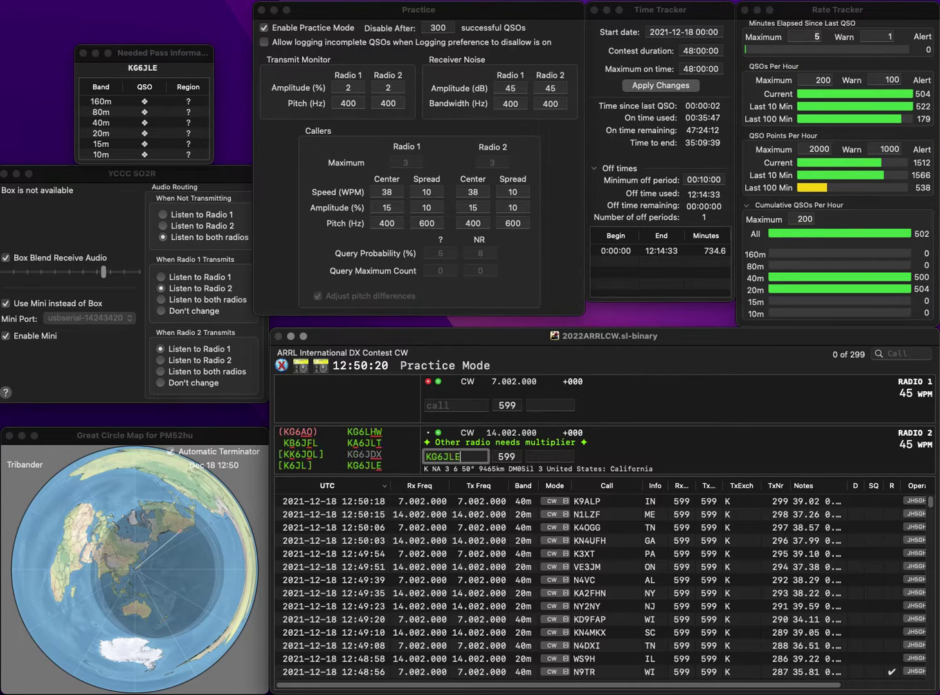
key("Return")
type("7E")
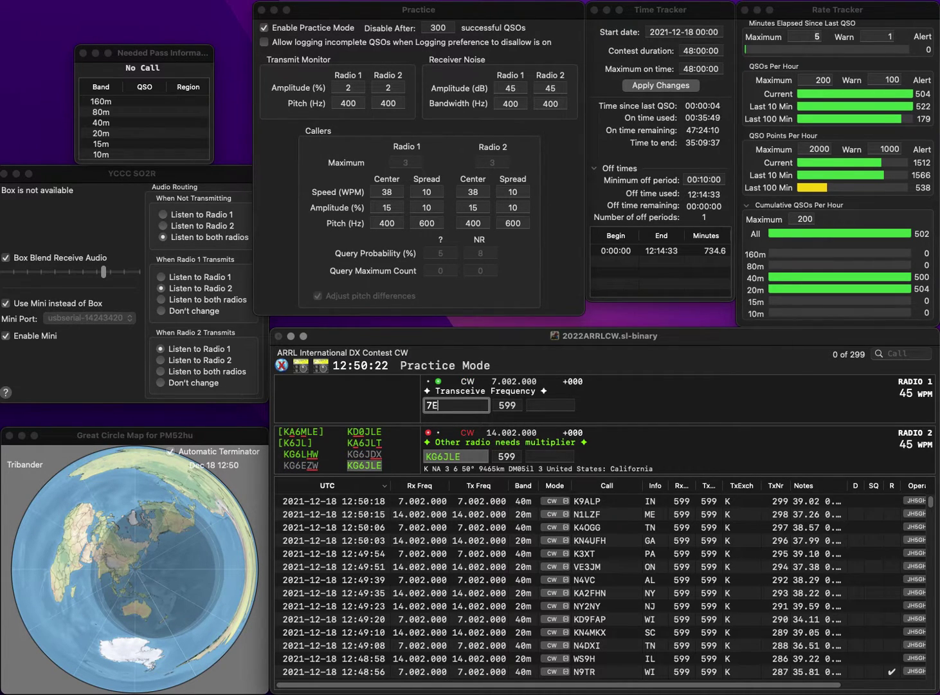
type("LO")
key("Home")
type("K")
key("Return")
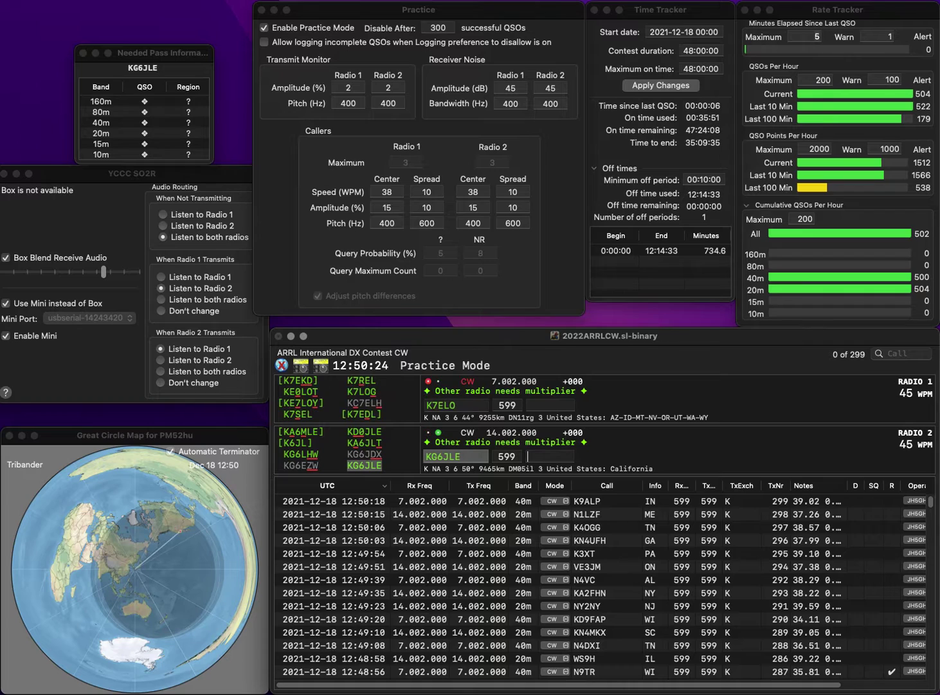
type("CA")
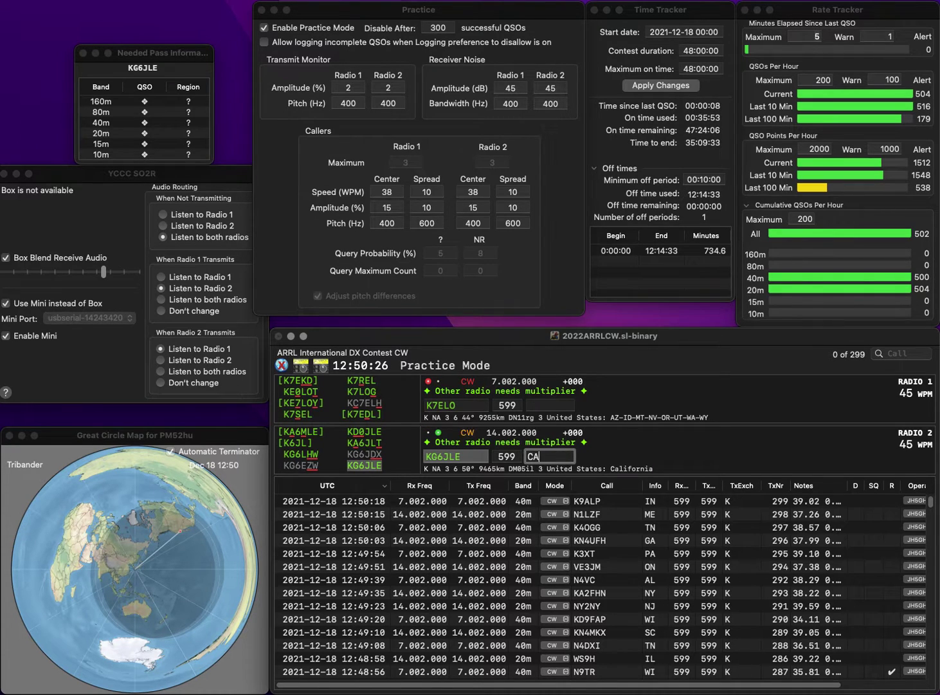
key("Return")
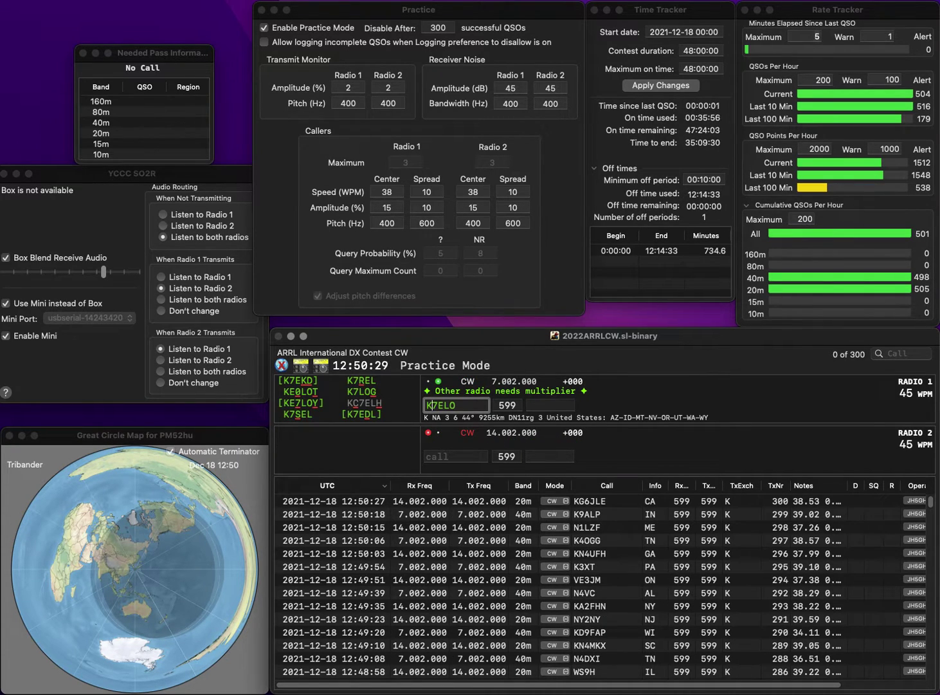
type("O")
key("Delete")
key("Delete")
key("Delete")
key("Delete")
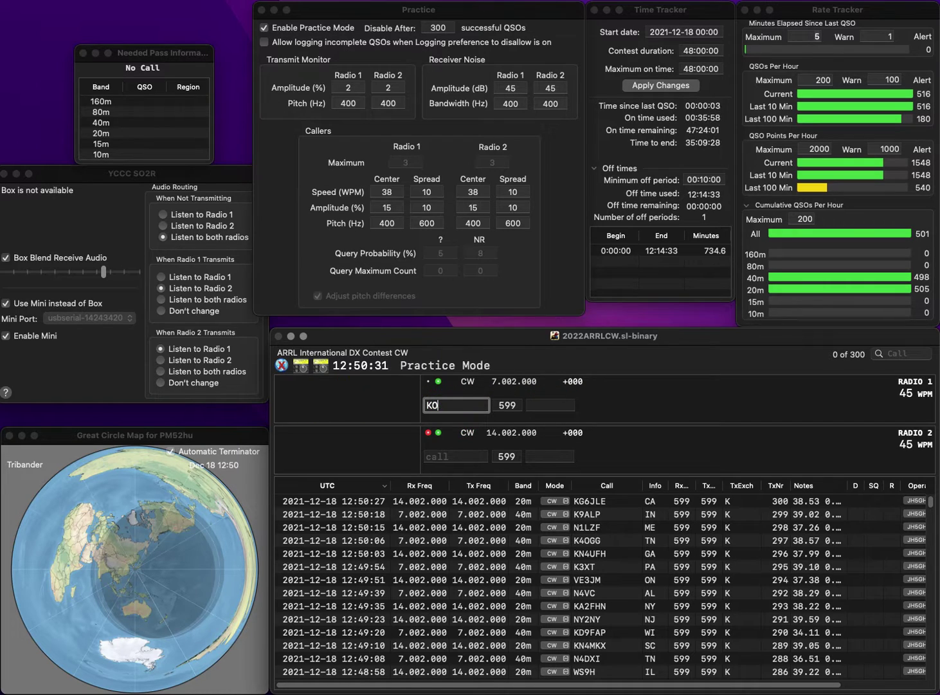
type("4")
key("Return")
left_click(426, 456)
type("K")
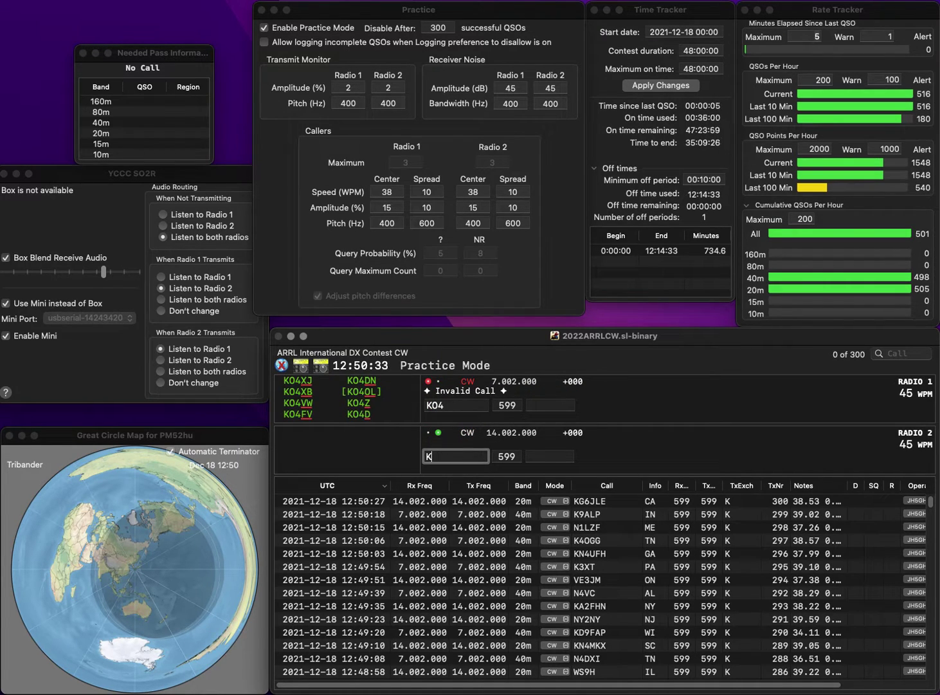
type("N4VLH")
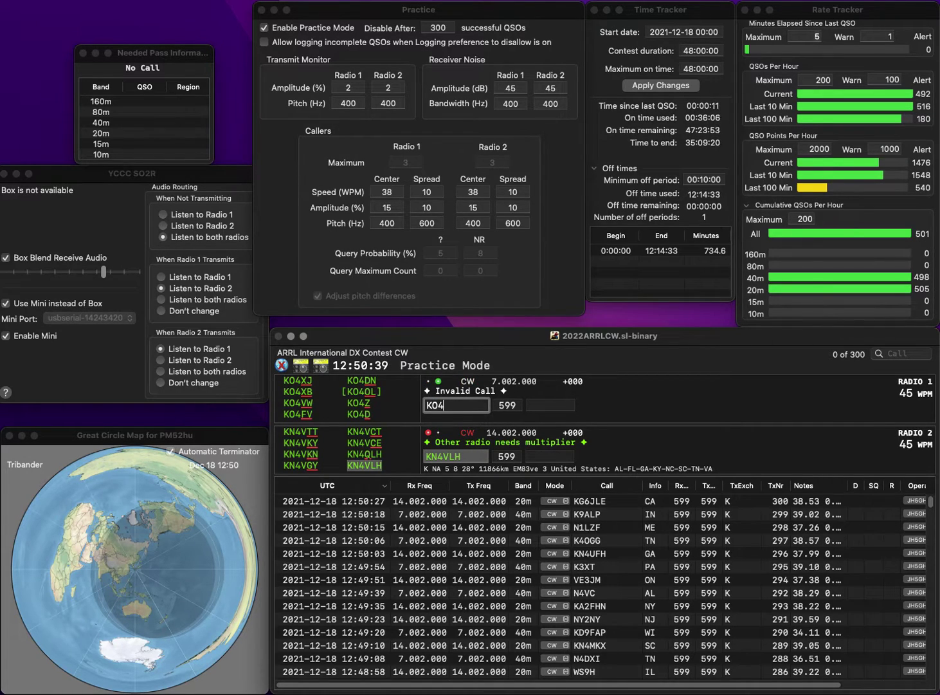
type("EQR")
key("Return")
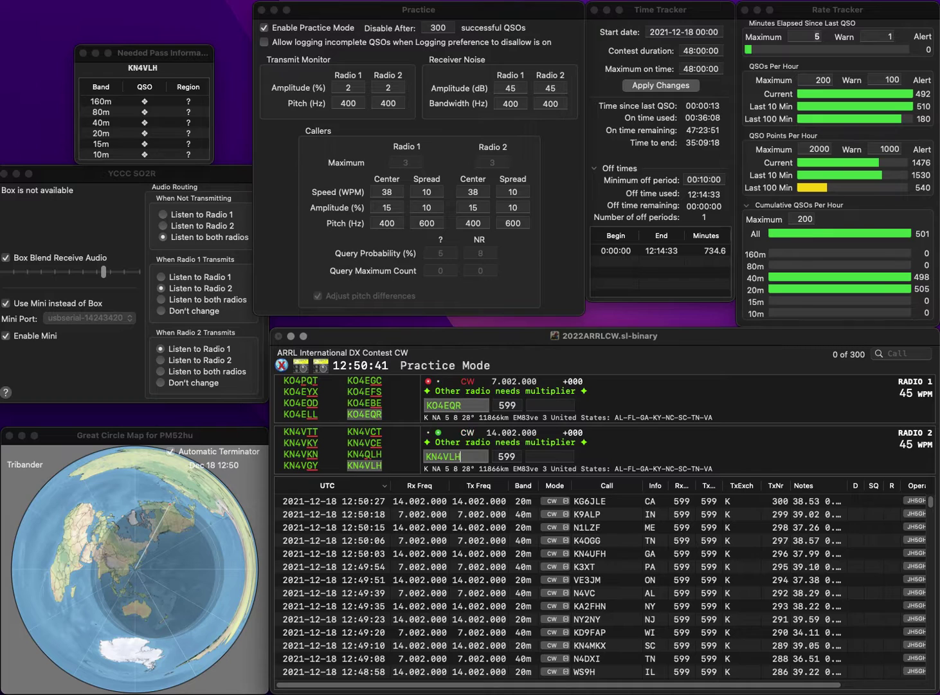
type("A")
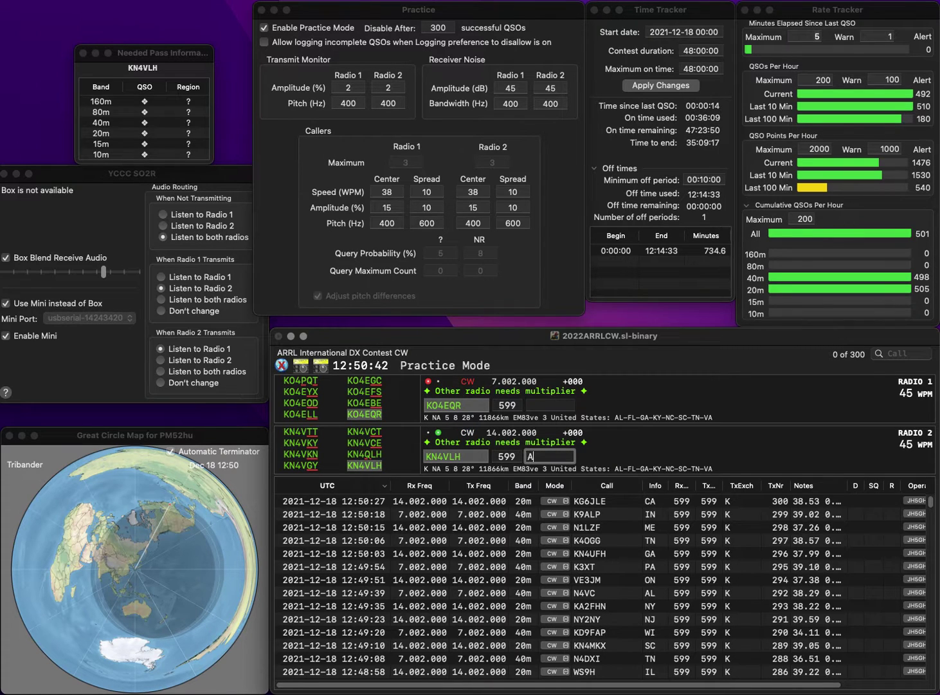
type("L")
key("Return")
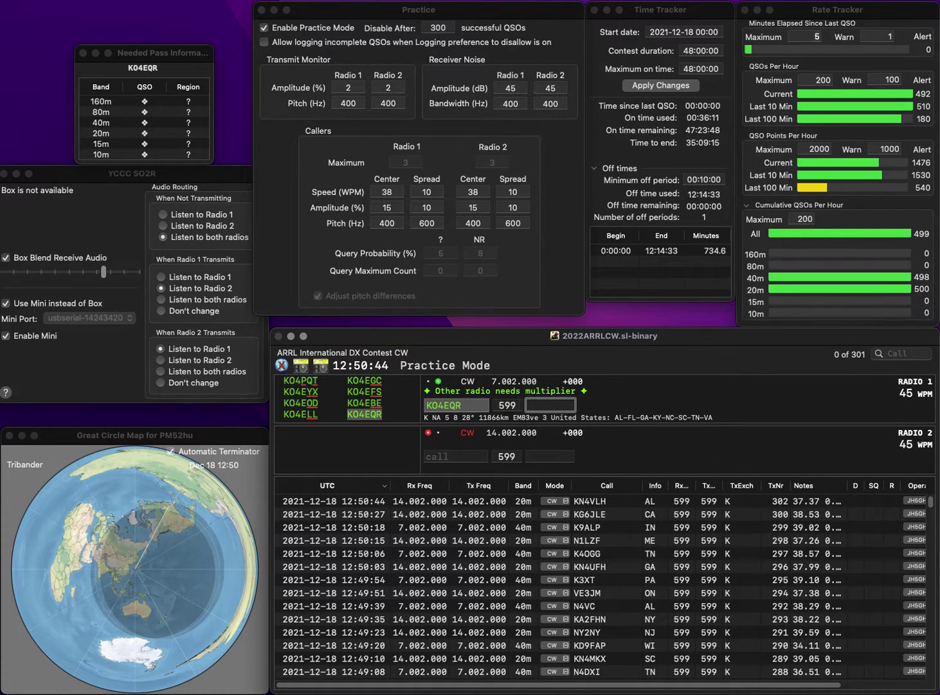
type("NC")
key("Return")
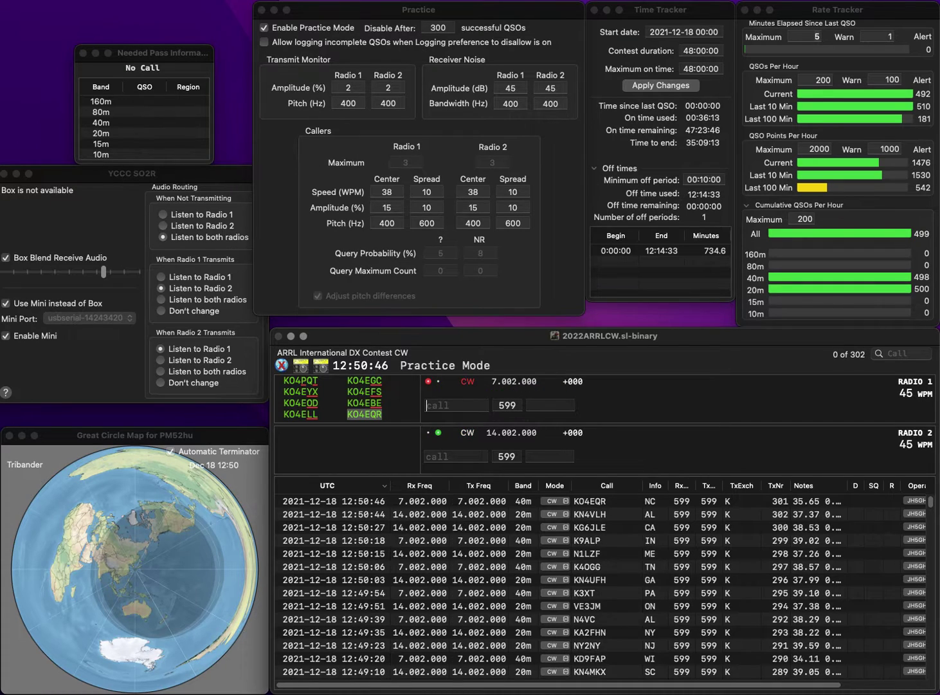
left_click(265, 29)
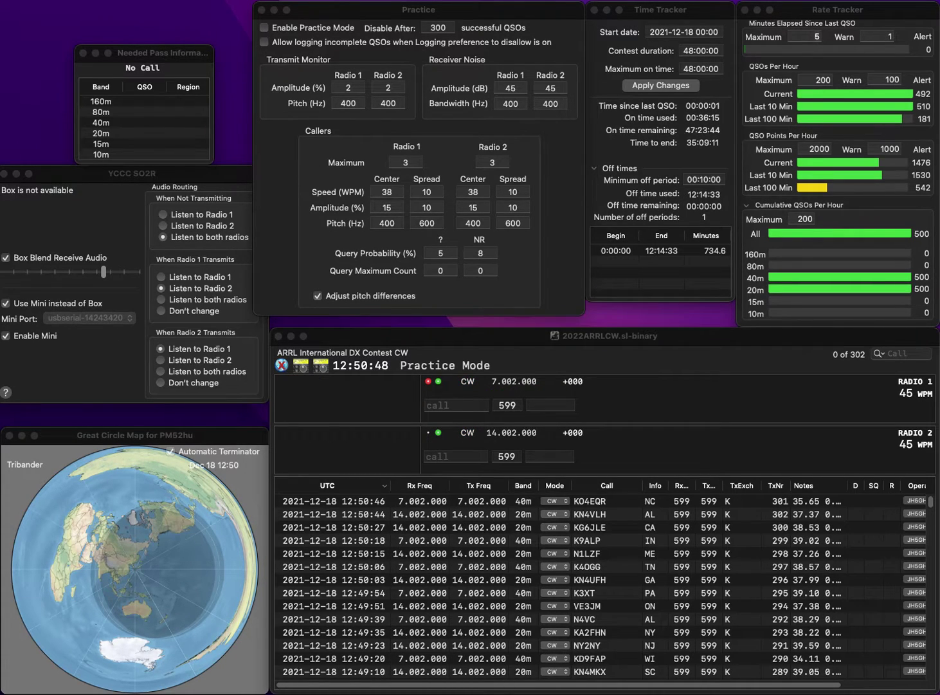